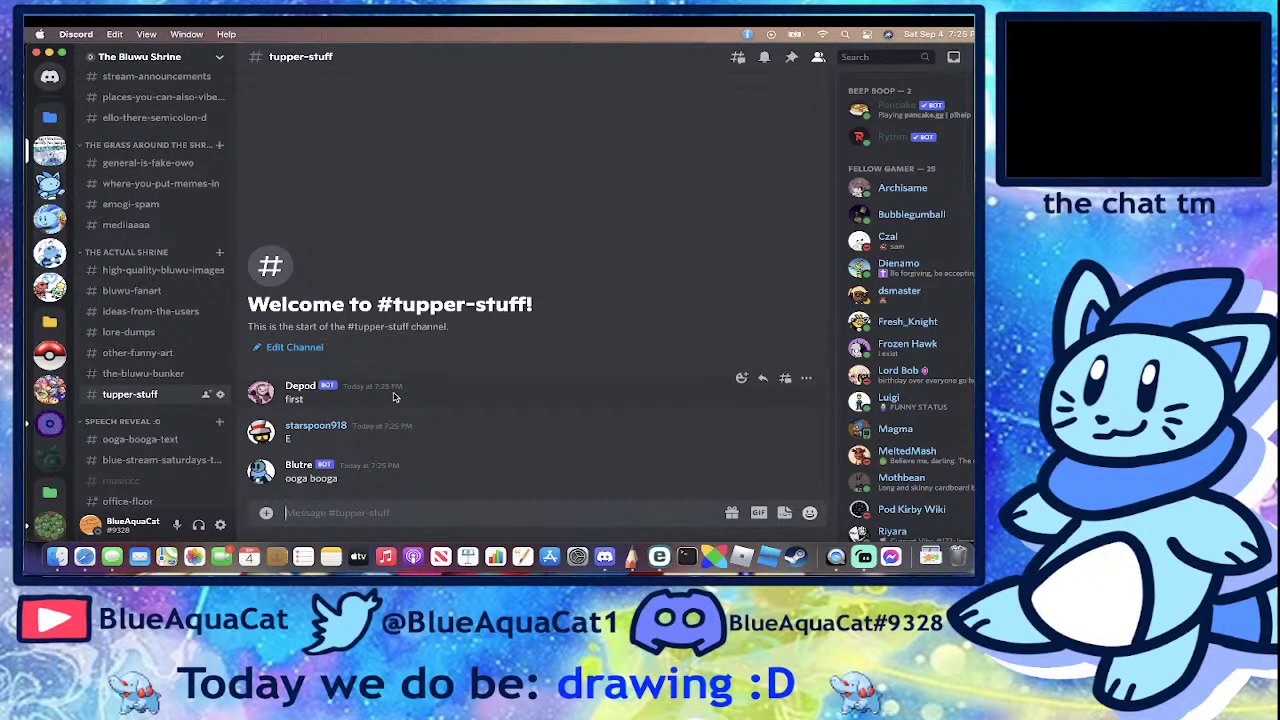
- Send the message "bee: why do i hear boss music" in the tupper-stuff channel
{"action": "type", "text": "bee: why do"}
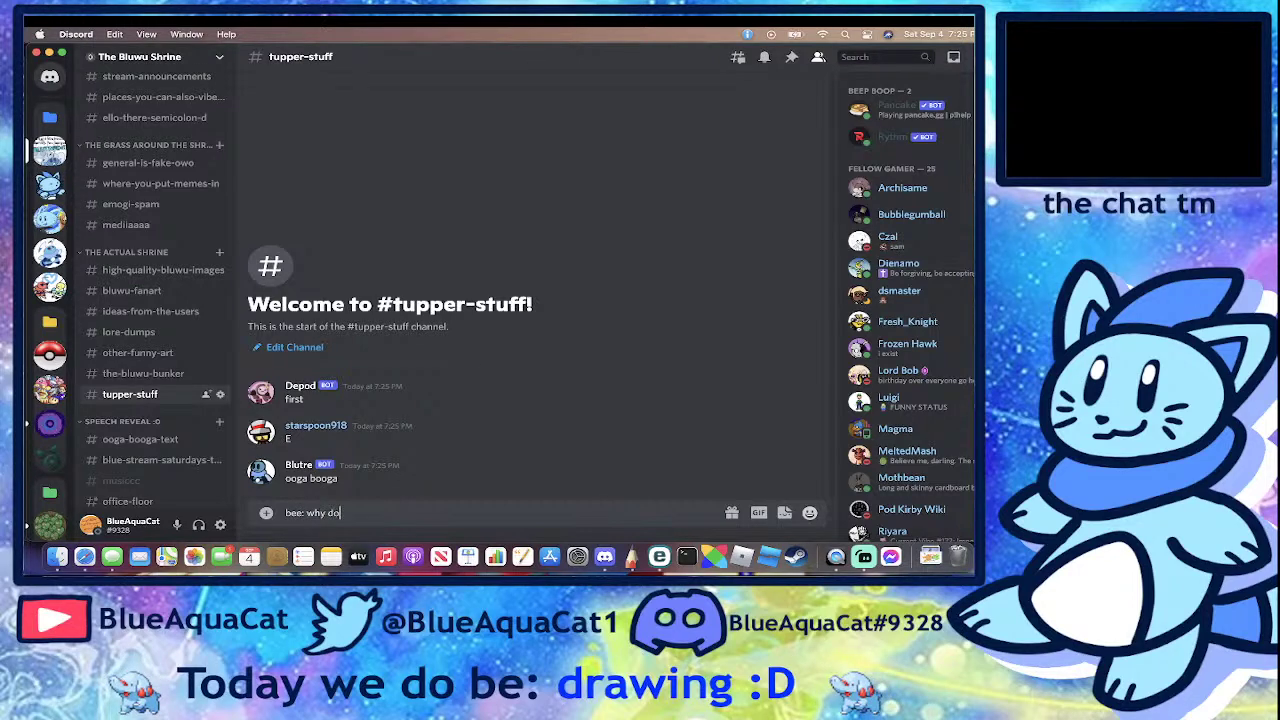
{"action": "type", "text": " i hear boss music"}
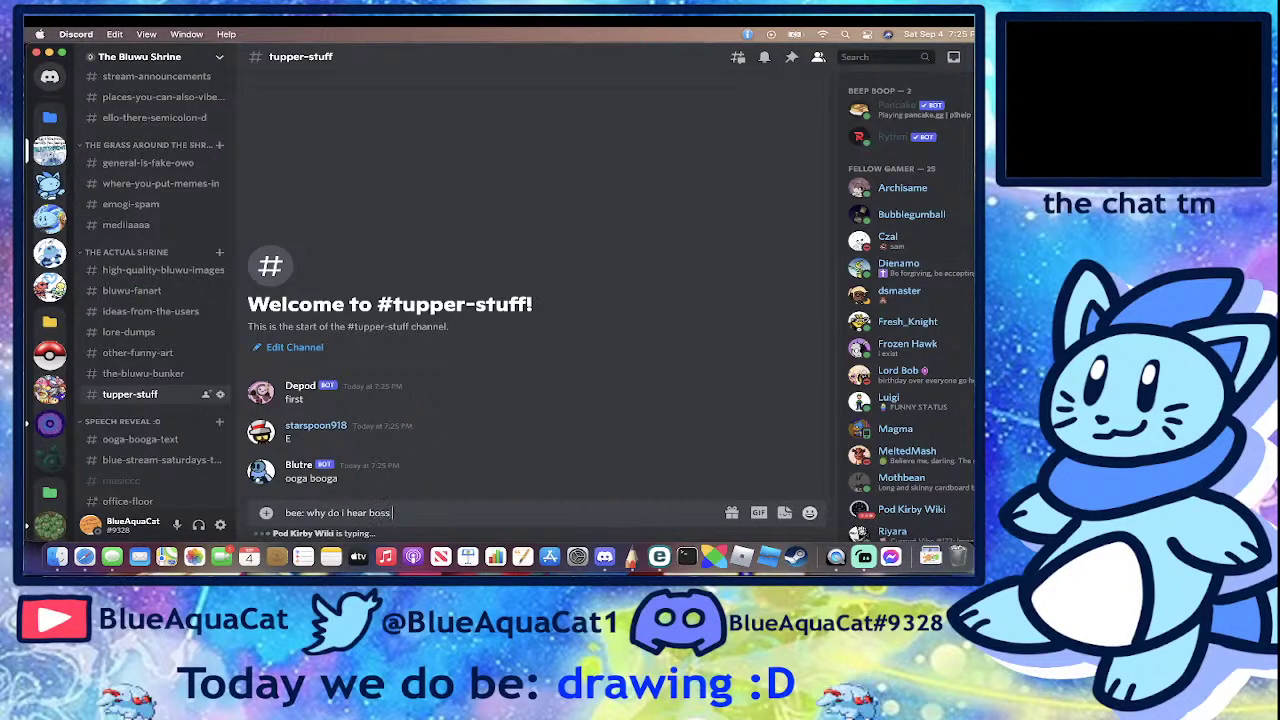
{"action": "key", "text": "Return"}
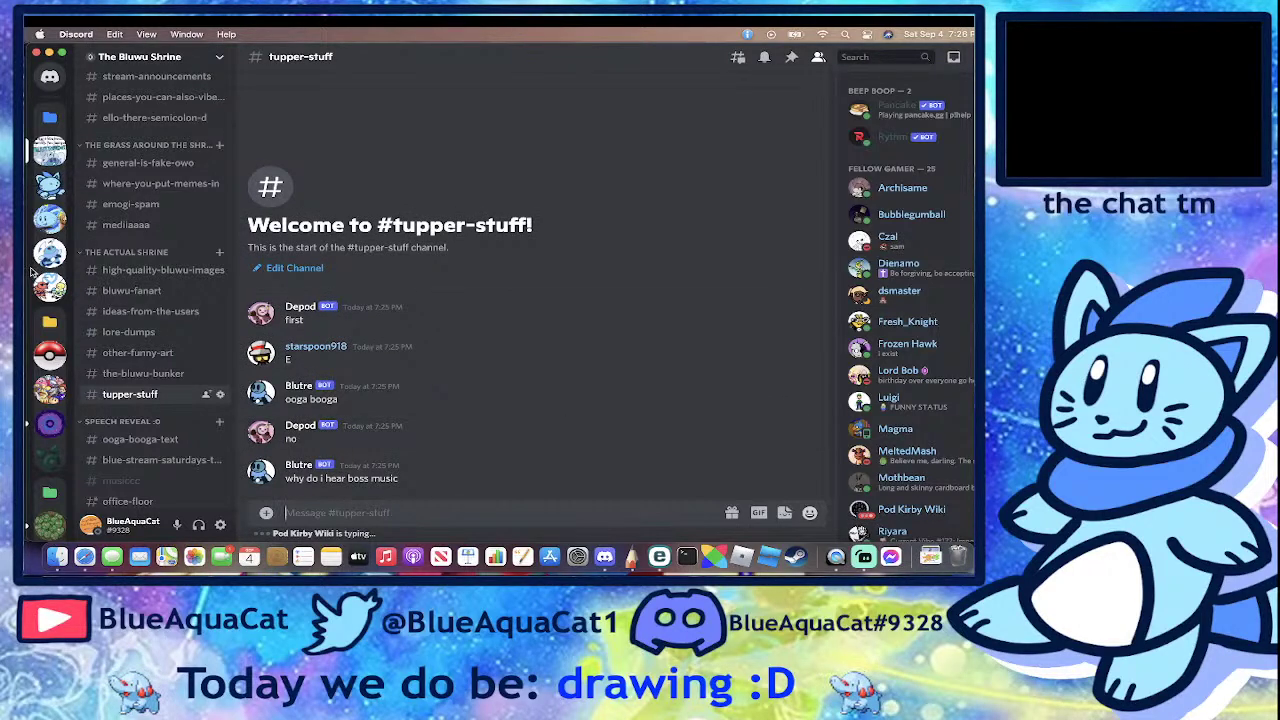
- Examine the tupperbox-tomfoolery channel in the Poddo's Corner server, including its pinned messages, recent chat and bot list
{"action": "scroll", "coordinate": [49, 380], "scroll_direction": "down", "scroll_amount": 2}
{"action": "left_click", "coordinate": [49, 375]}
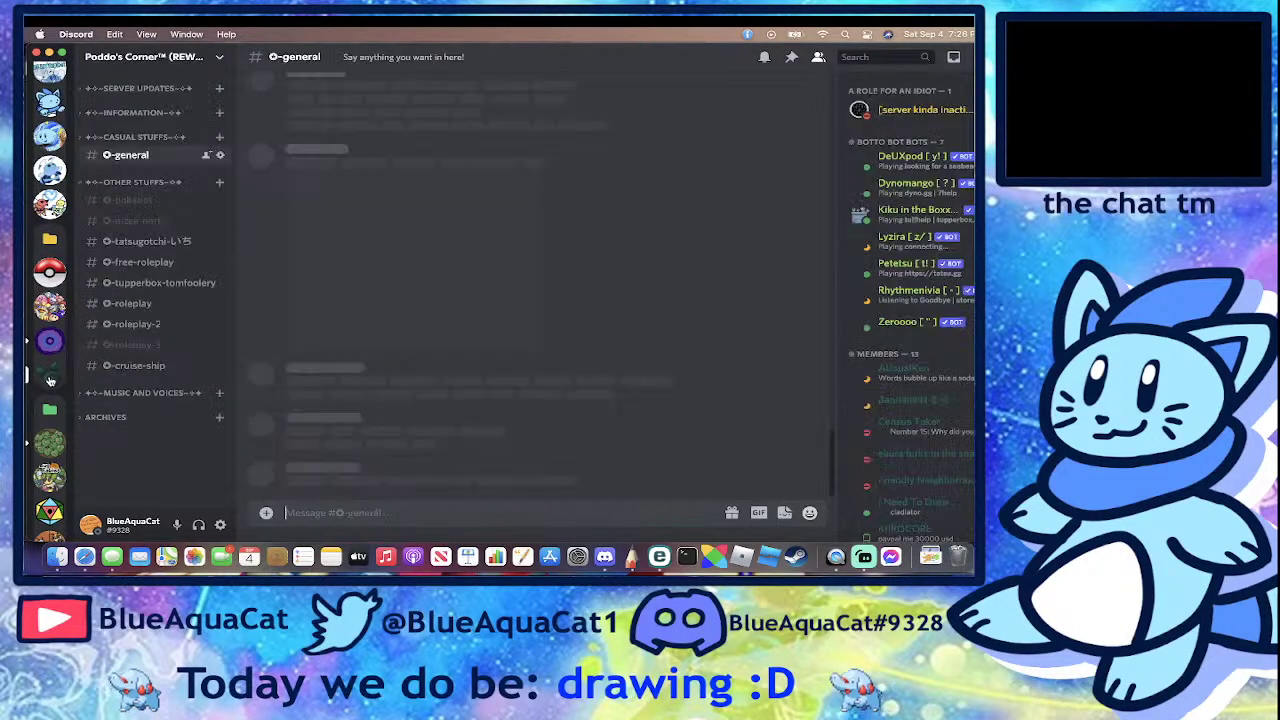
{"action": "left_click", "coordinate": [153, 142]}
{"action": "scroll", "coordinate": [130, 400], "scroll_direction": "down", "scroll_amount": 2}
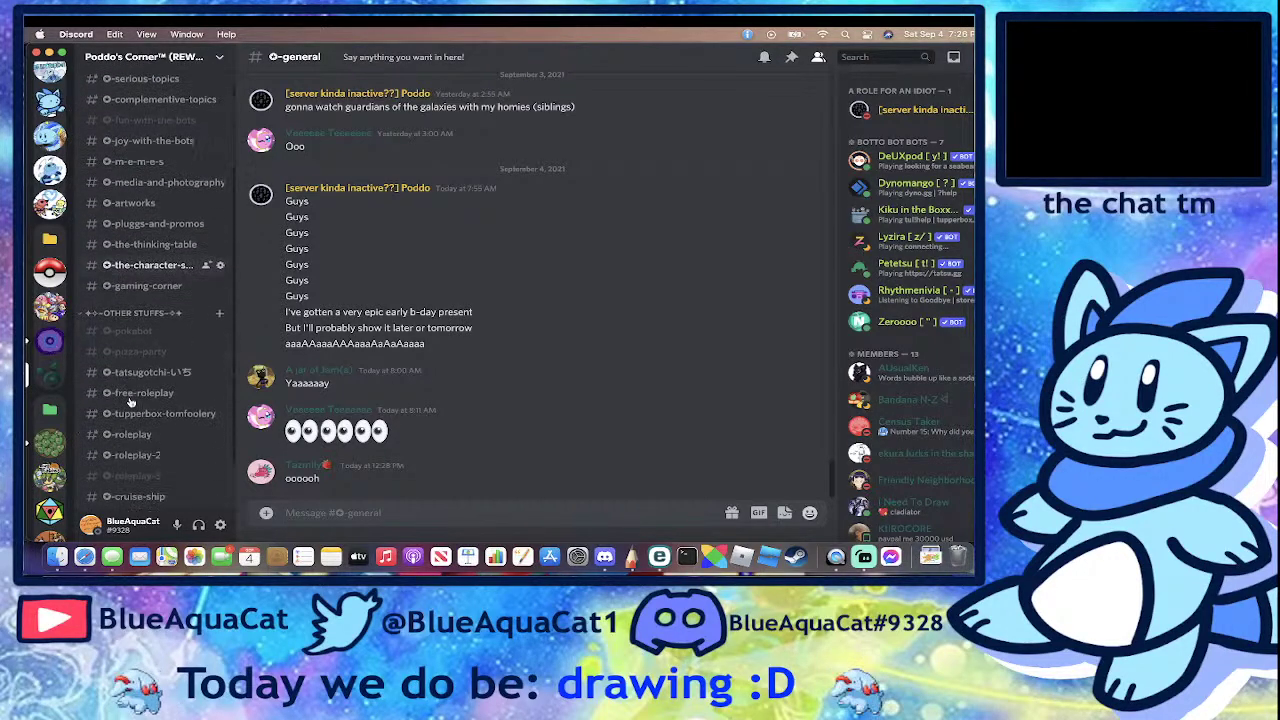
{"action": "left_click", "coordinate": [140, 357]}
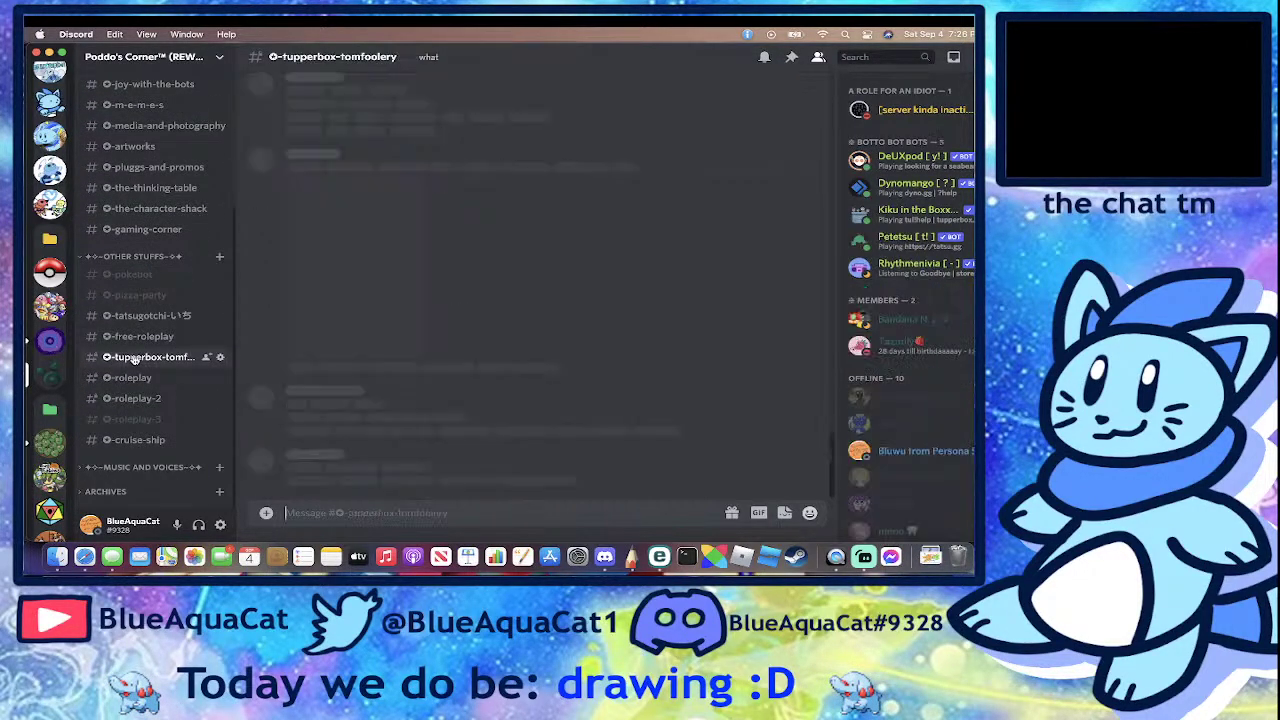
{"action": "left_click", "coordinate": [791, 58]}
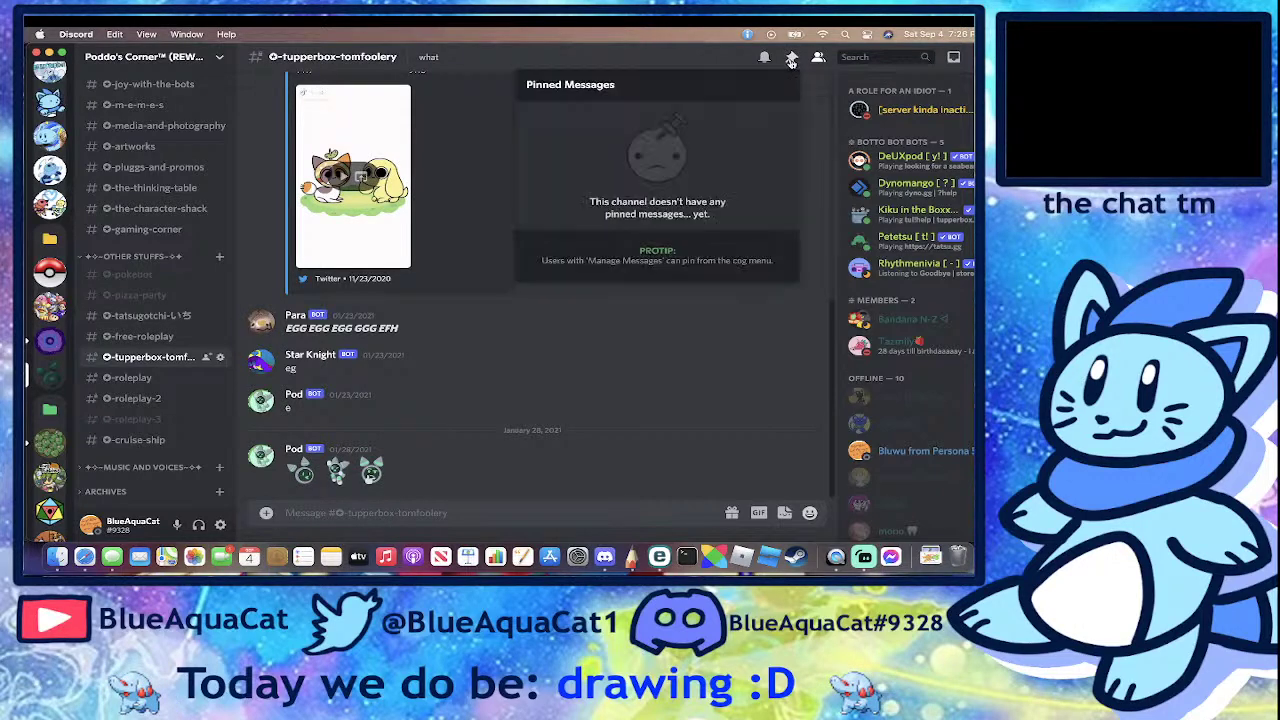
{"action": "left_click", "coordinate": [791, 58]}
{"action": "scroll", "coordinate": [591, 367], "scroll_direction": "up", "scroll_amount": 4}
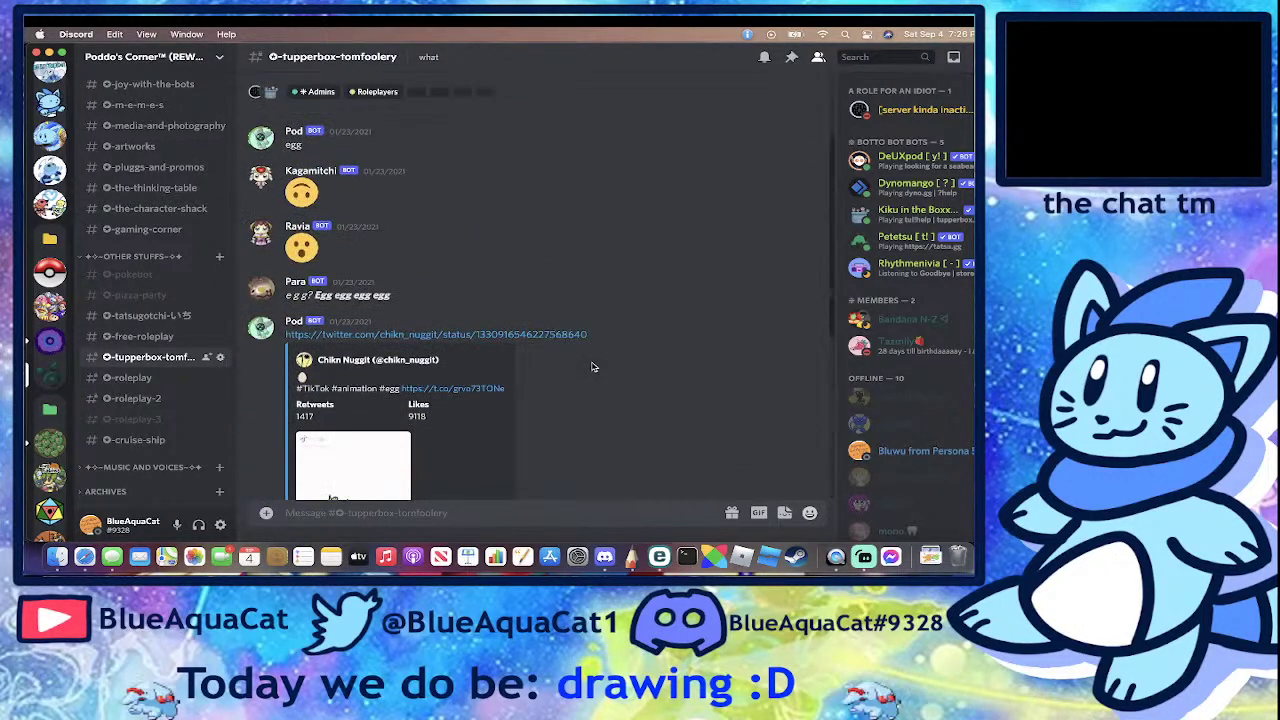
{"action": "scroll", "coordinate": [594, 363], "scroll_direction": "down", "scroll_amount": 4}
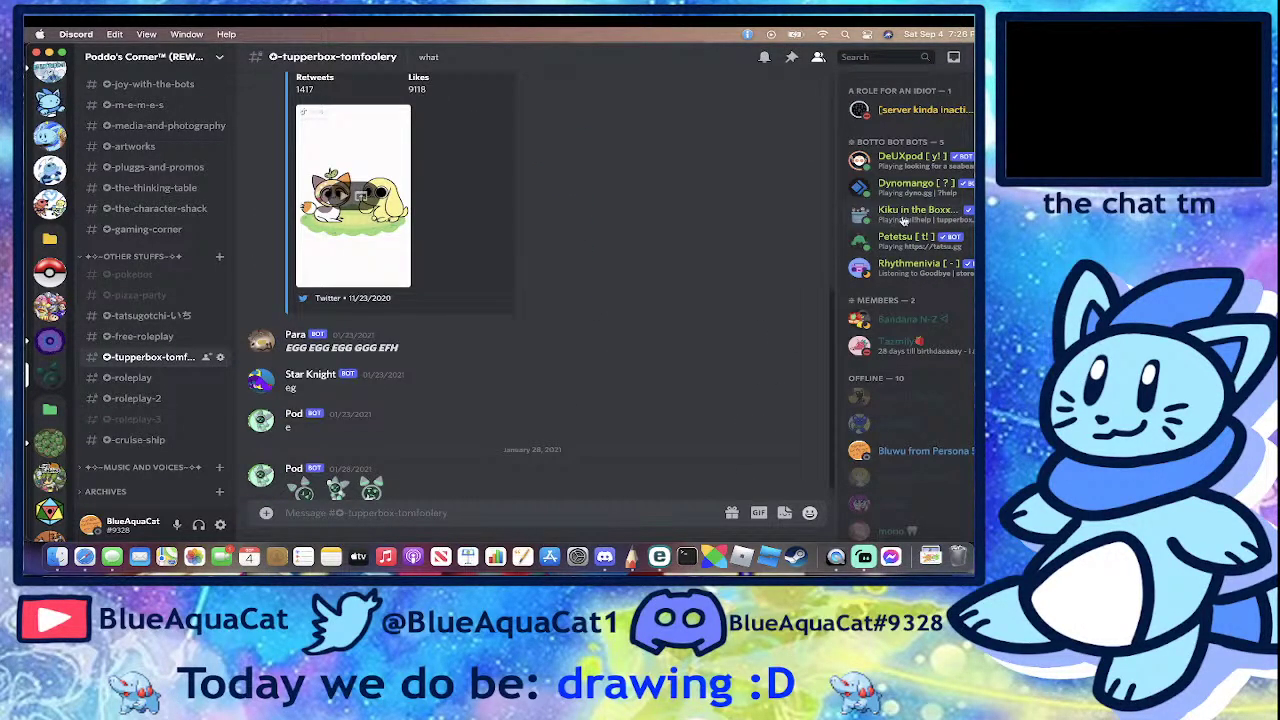
{"action": "scroll", "coordinate": [50, 155], "scroll_direction": "up", "scroll_amount": 2}
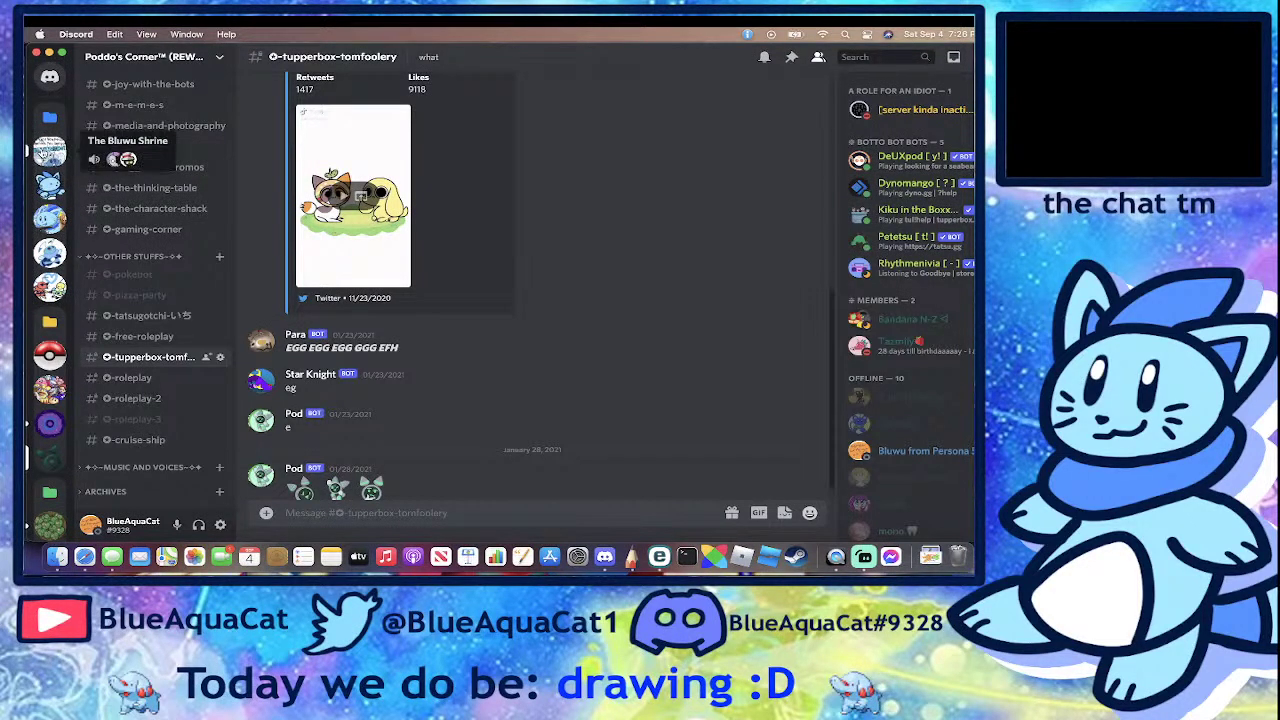
- Return to The Bluwu Shrine server, send "tulhelp" in tupper-stuff, and look up the Tupperbox bot among the members
{"action": "left_click", "coordinate": [50, 150]}
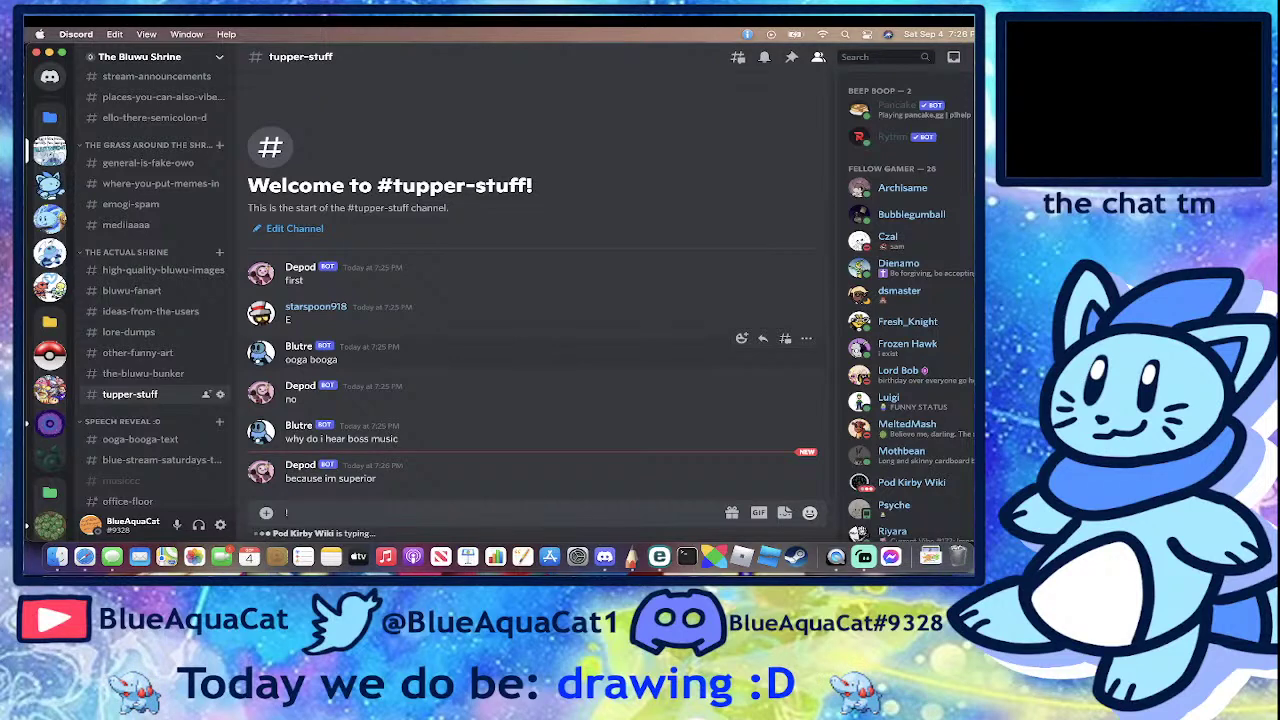
{"action": "type", "text": "tulhelp"}
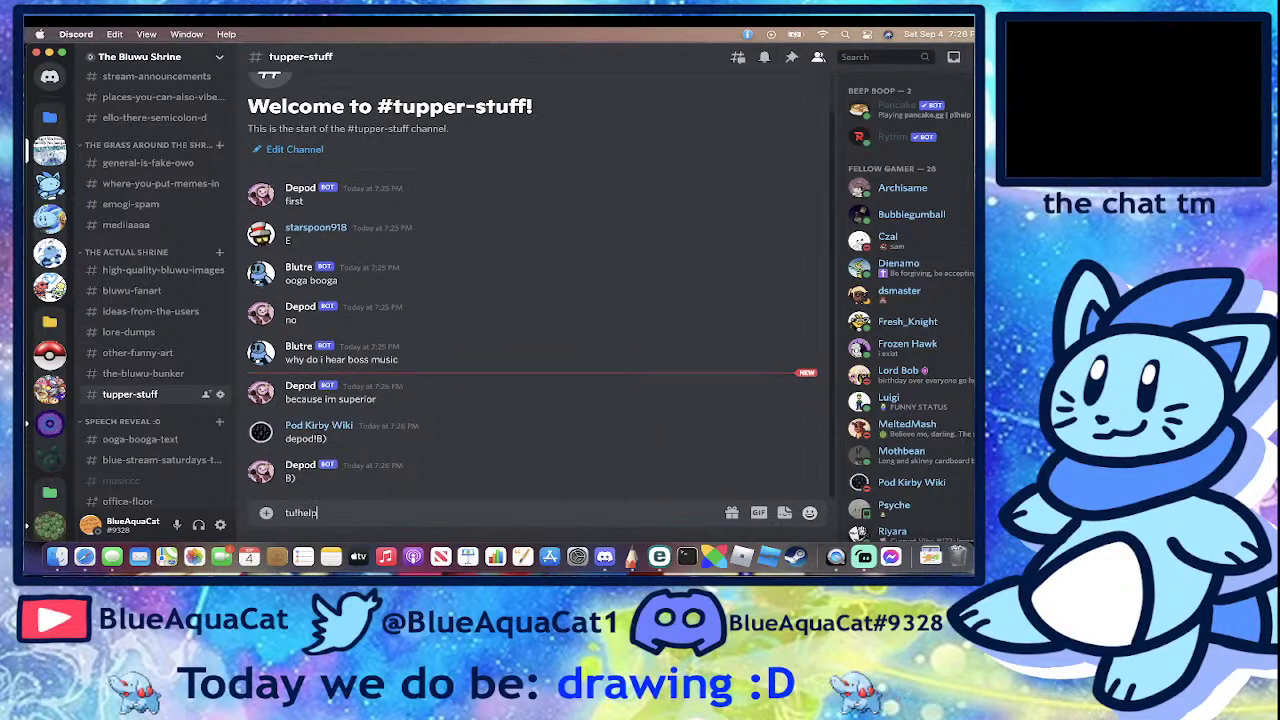
{"action": "key", "text": "Return"}
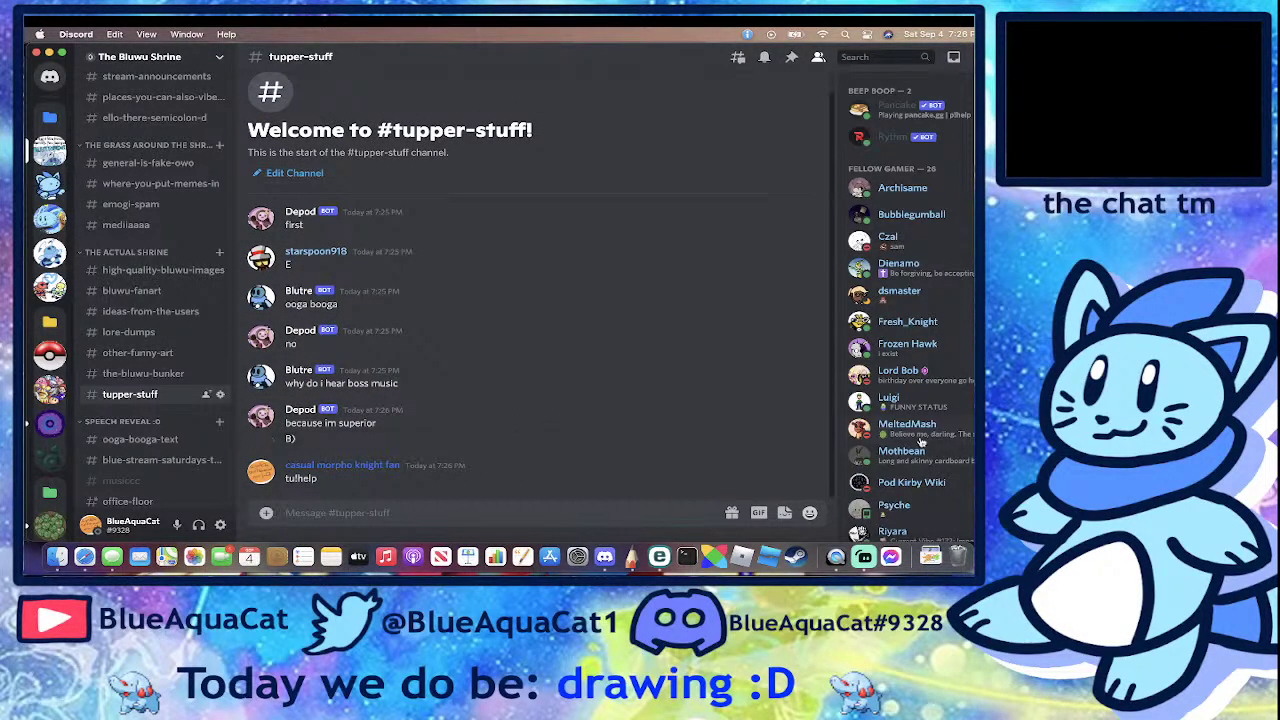
{"action": "scroll", "coordinate": [900, 310], "scroll_direction": "down", "scroll_amount": 10}
{"action": "scroll", "coordinate": [900, 300], "scroll_direction": "up", "scroll_amount": 5}
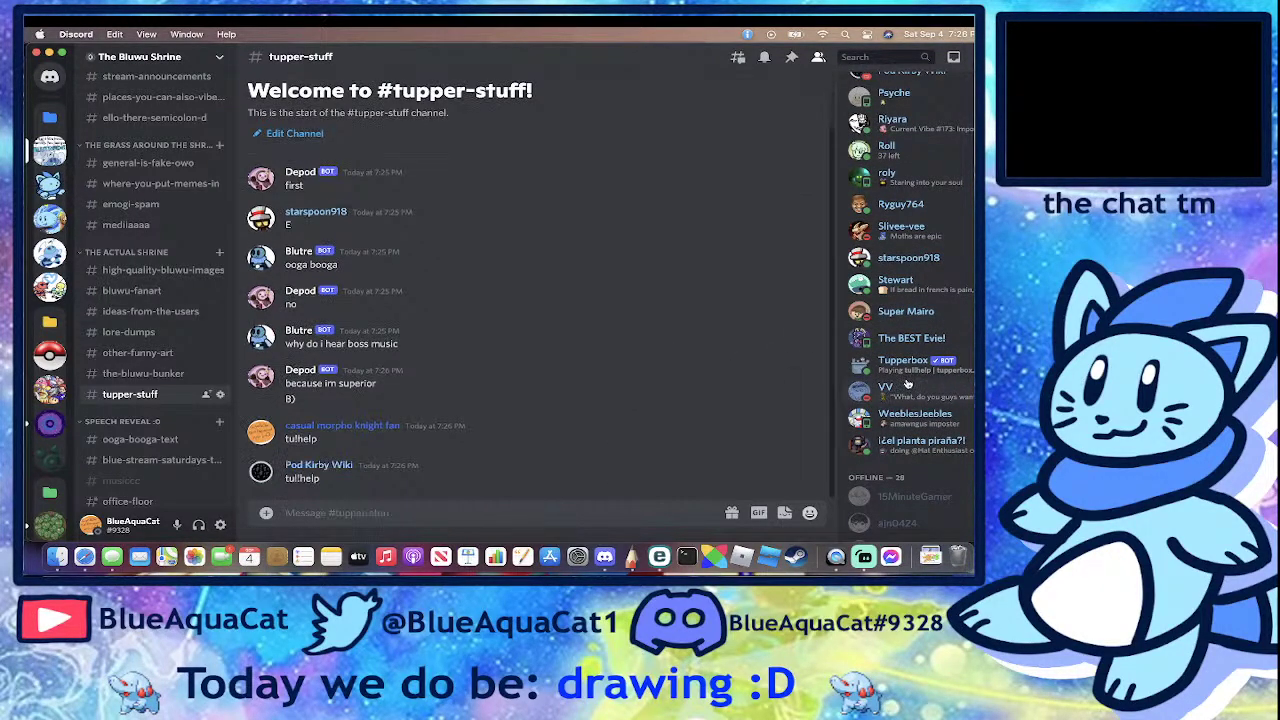
- Pin the Tupperbox help message to the tupper-stuff channel
{"action": "scroll", "coordinate": [536, 438], "scroll_direction": "up", "scroll_amount": 8}
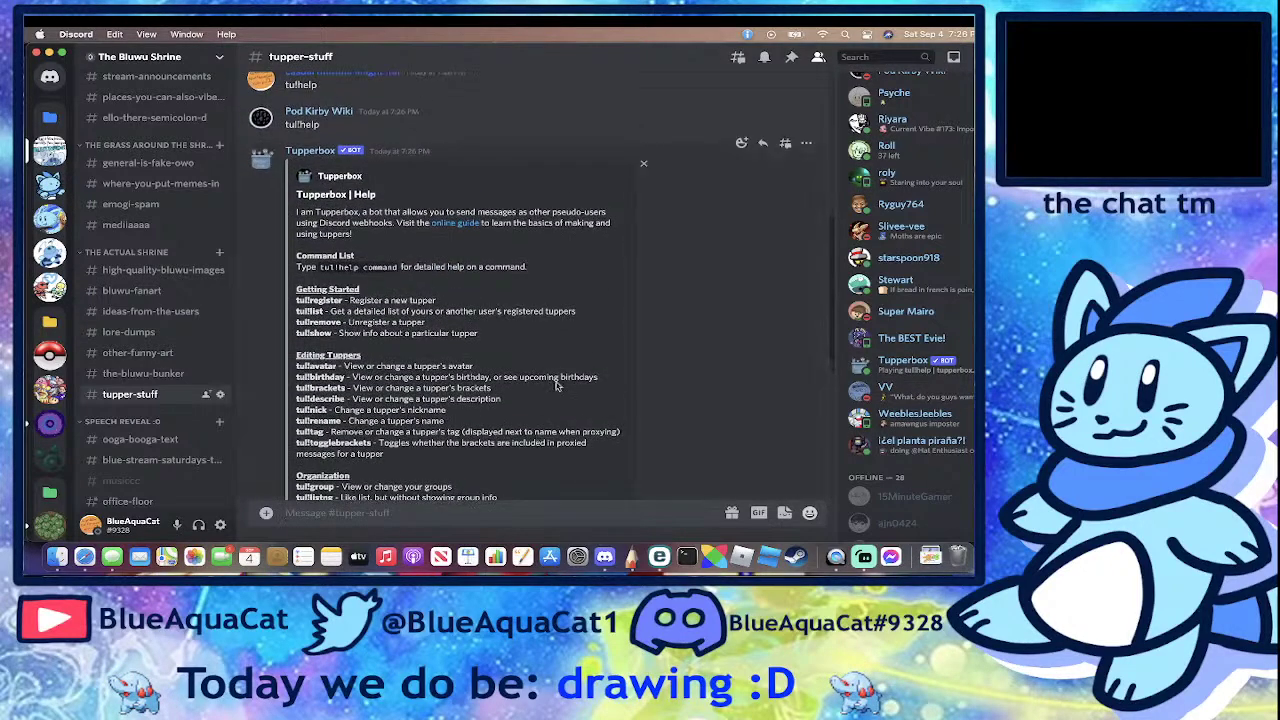
{"action": "left_click", "coordinate": [806, 143]}
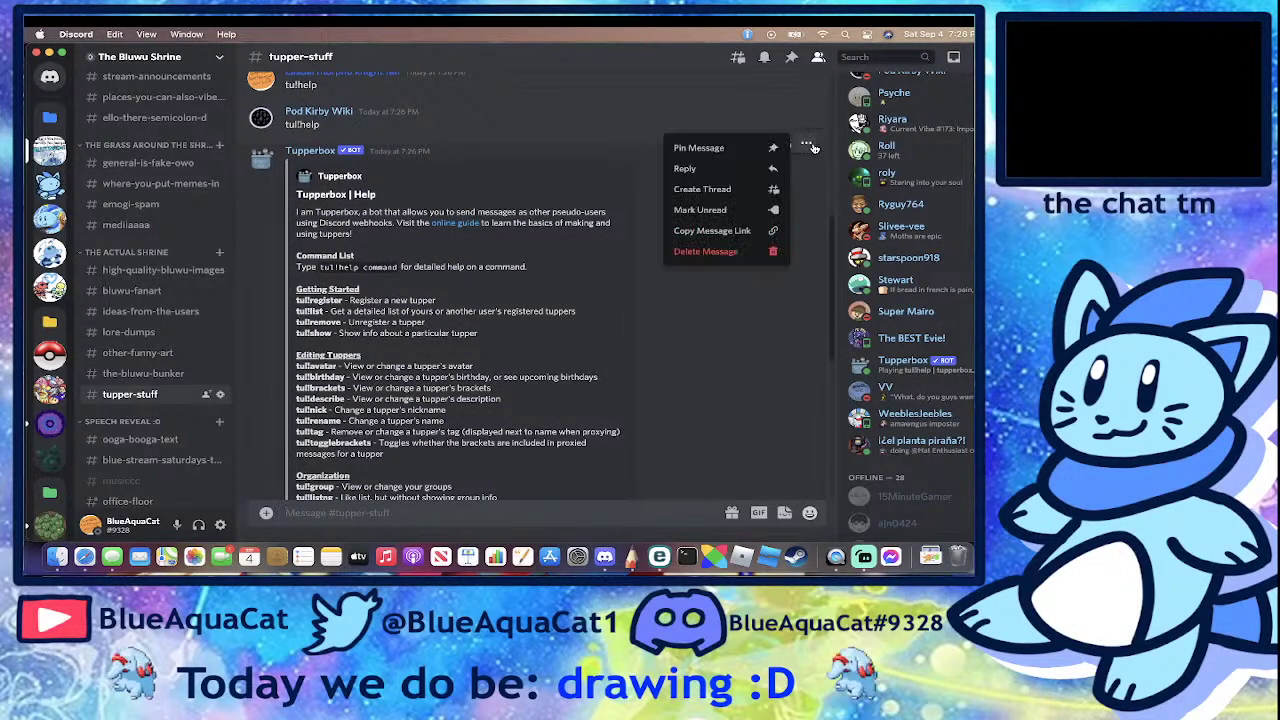
{"action": "left_click", "coordinate": [717, 150]}
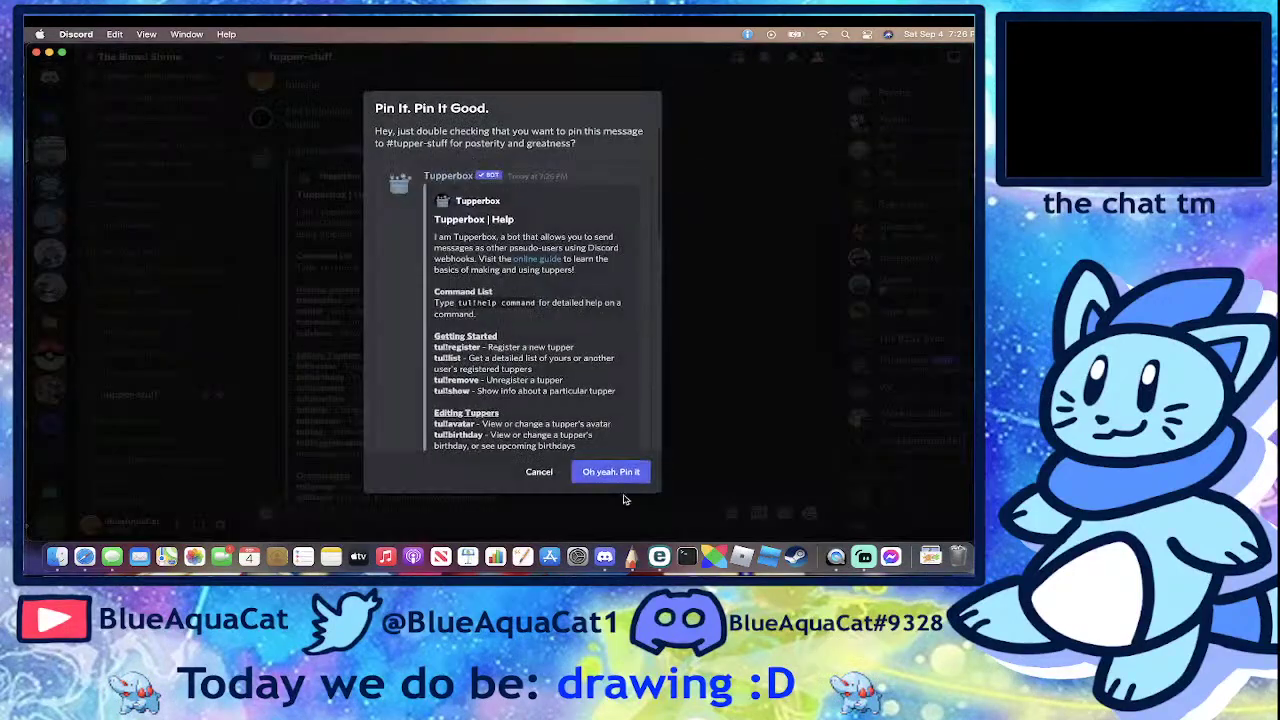
{"action": "left_click", "coordinate": [612, 472]}
- Read through the Tupperbox help message for the commands that register and edit tuppers
{"action": "scroll", "coordinate": [630, 418], "scroll_direction": "down", "scroll_amount": 8}
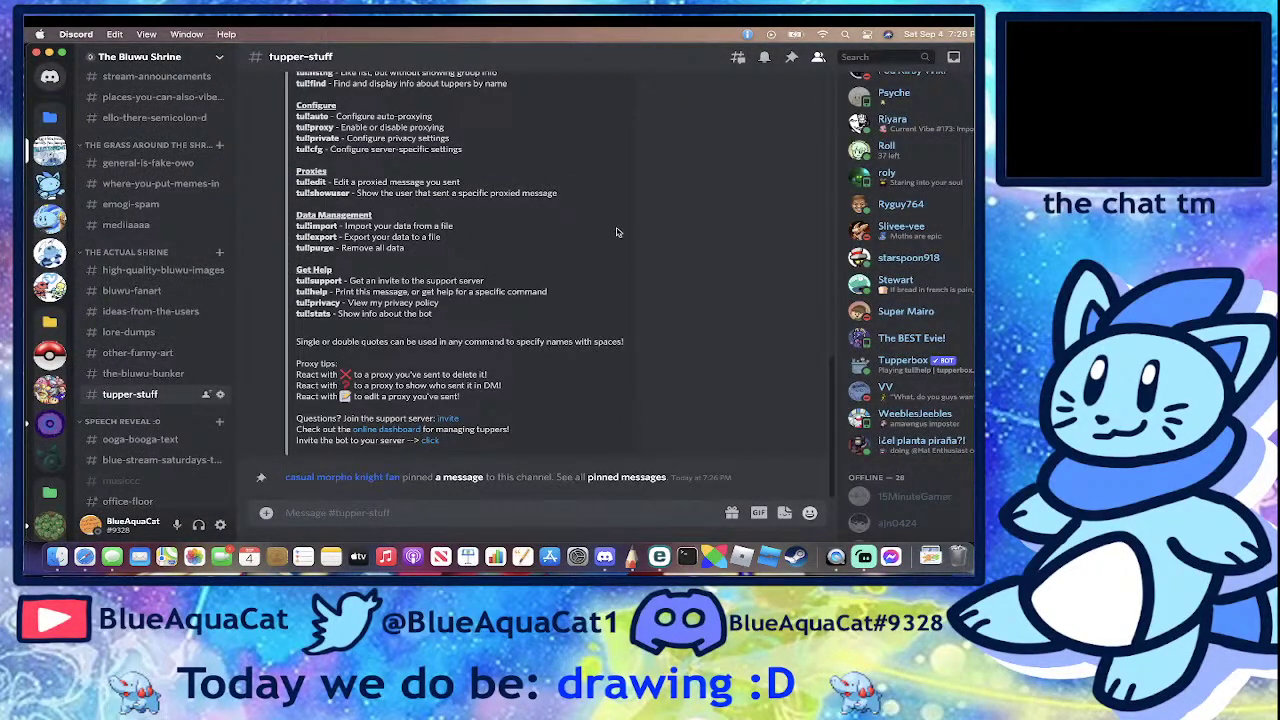
{"action": "scroll", "coordinate": [616, 232], "scroll_direction": "up", "scroll_amount": 7}
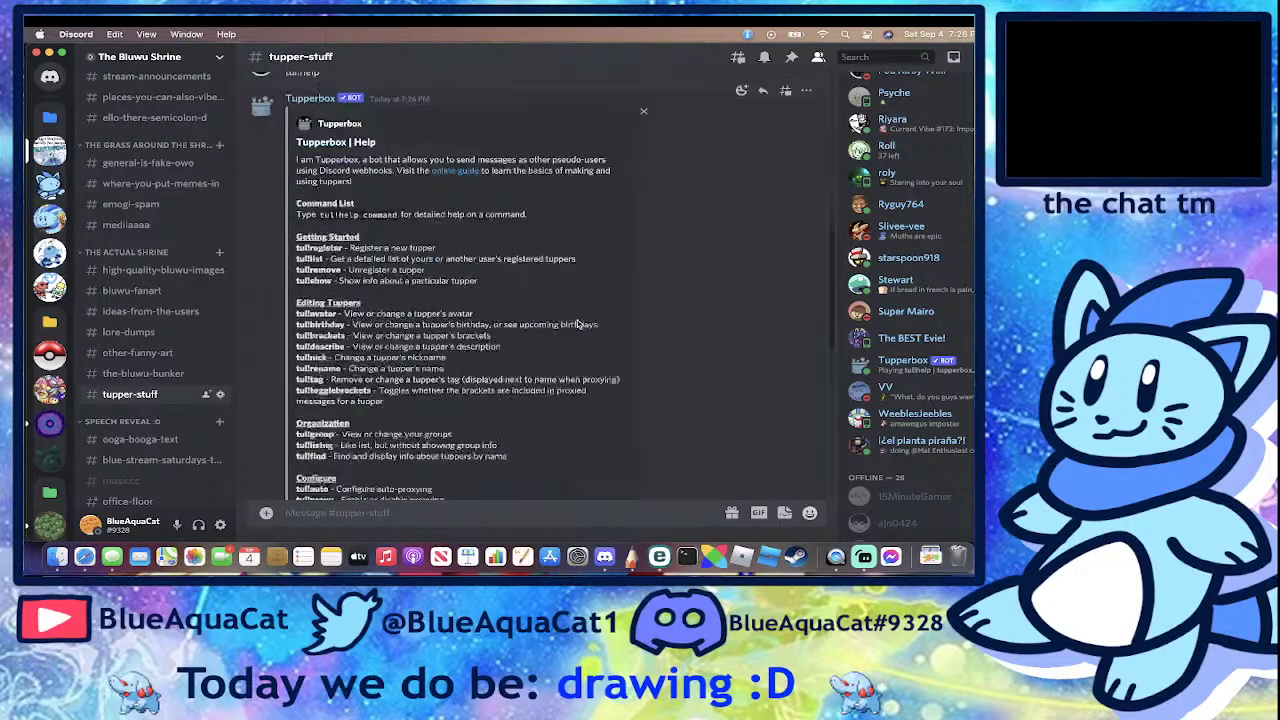
{"action": "scroll", "coordinate": [577, 324], "scroll_direction": "down", "scroll_amount": 7}
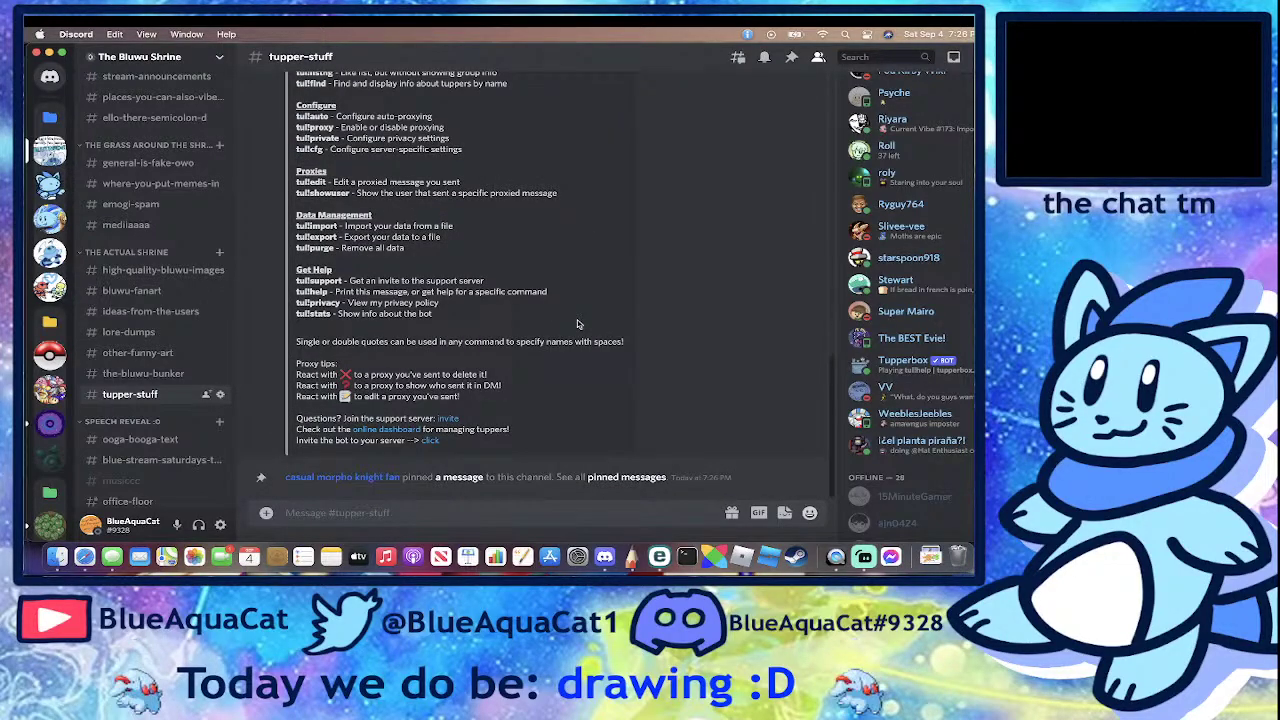
{"action": "scroll", "coordinate": [577, 324], "scroll_direction": "up", "scroll_amount": 7}
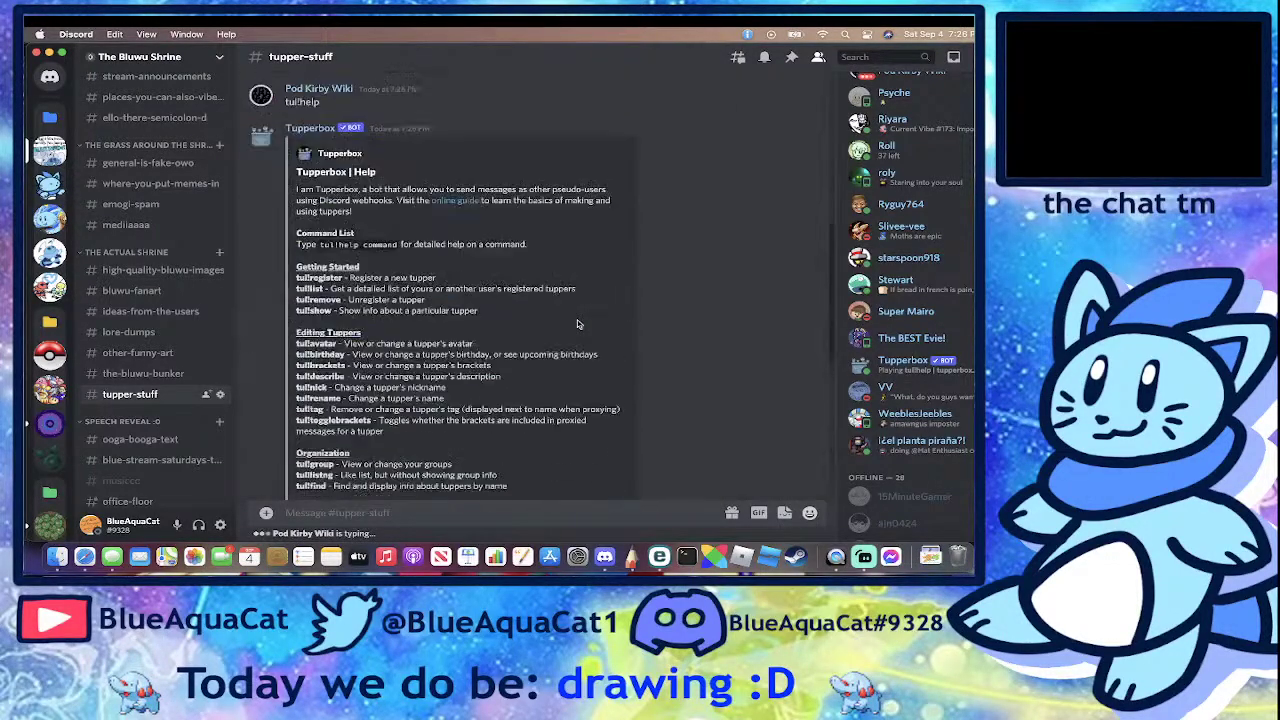
{"action": "scroll", "coordinate": [577, 324], "scroll_direction": "down", "scroll_amount": 7}
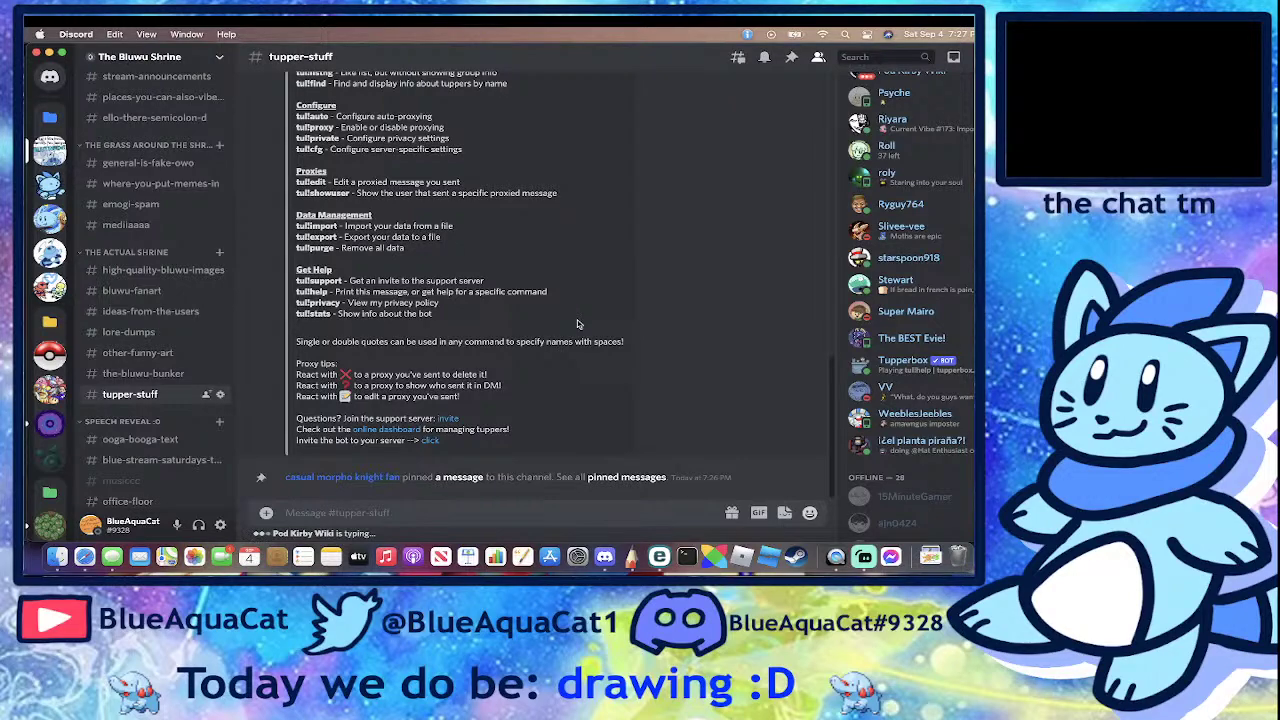
{"action": "scroll", "coordinate": [577, 324], "scroll_direction": "up", "scroll_amount": 7}
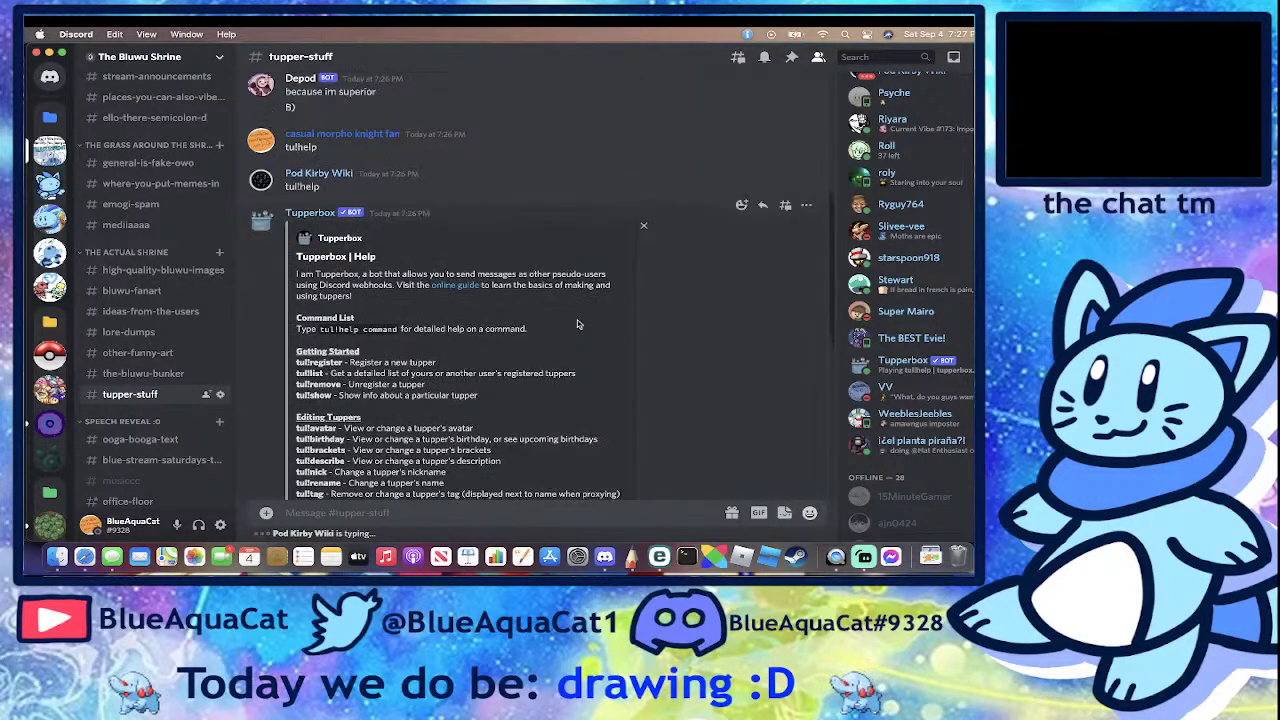
{"action": "scroll", "coordinate": [577, 324], "scroll_direction": "down", "scroll_amount": 7}
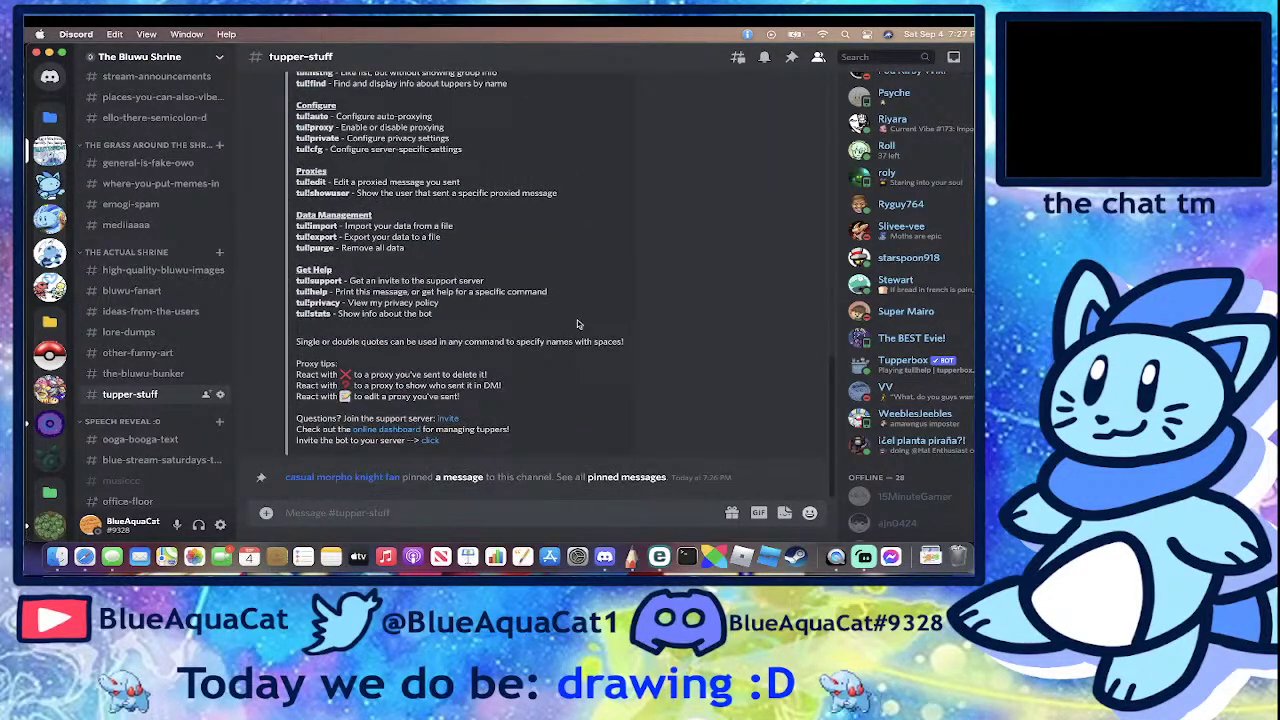
{"action": "scroll", "coordinate": [577, 324], "scroll_direction": "up", "scroll_amount": 5}
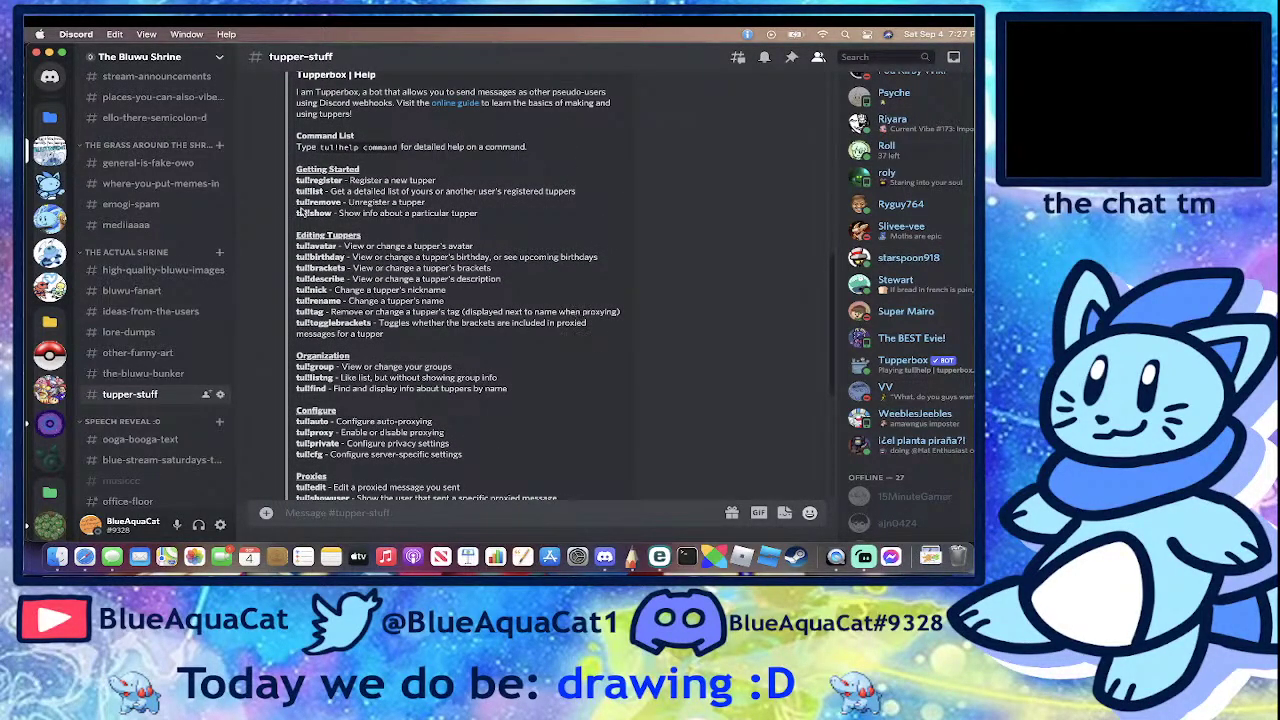
{"action": "scroll", "coordinate": [410, 352], "scroll_direction": "down", "scroll_amount": 5}
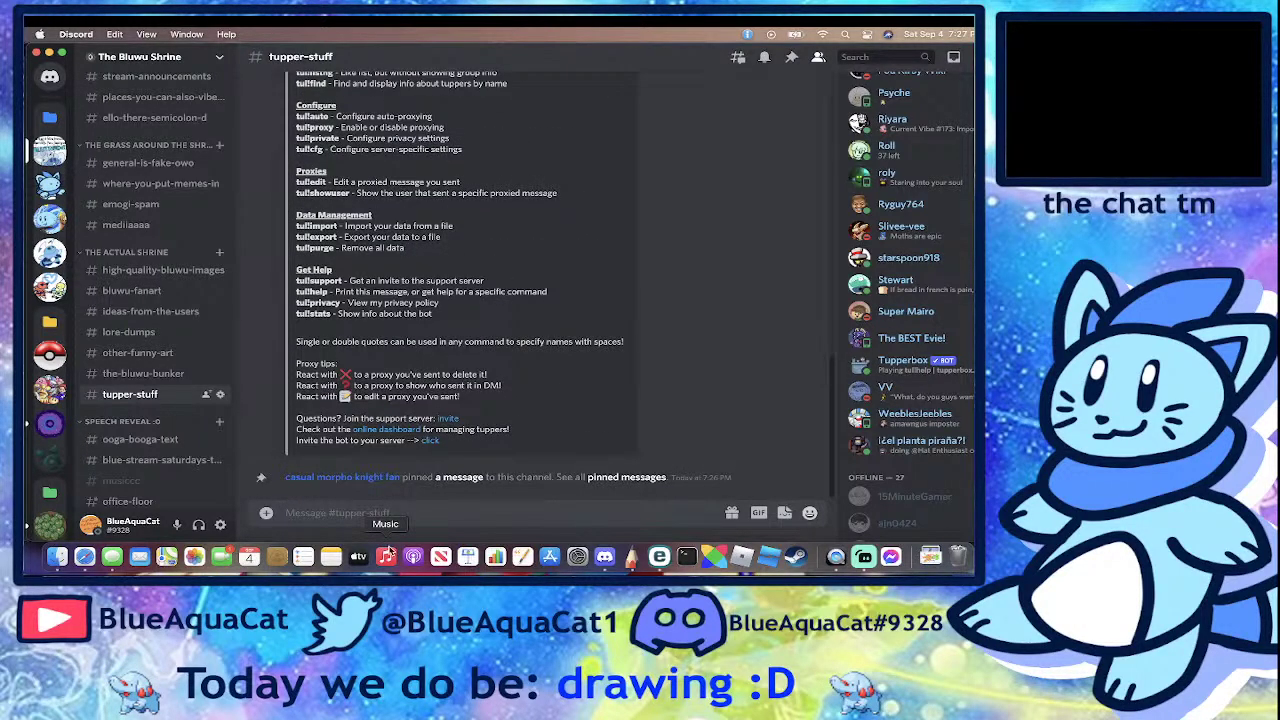
- Send "tul!register" in the tupper-stuff channel to request the register command's usage
{"action": "left_click", "coordinate": [385, 515]}
{"action": "type", "text": "tul!regi"}
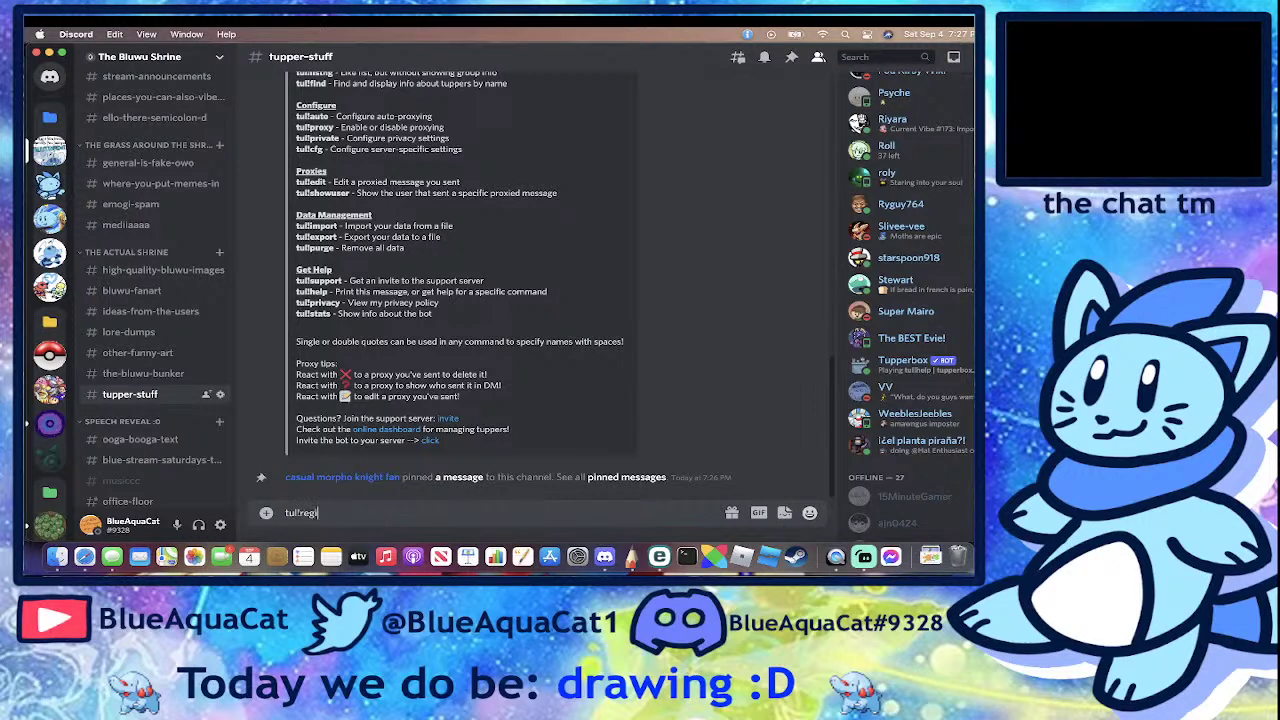
{"action": "type", "text": "ster"}
{"action": "key", "text": "Return"}
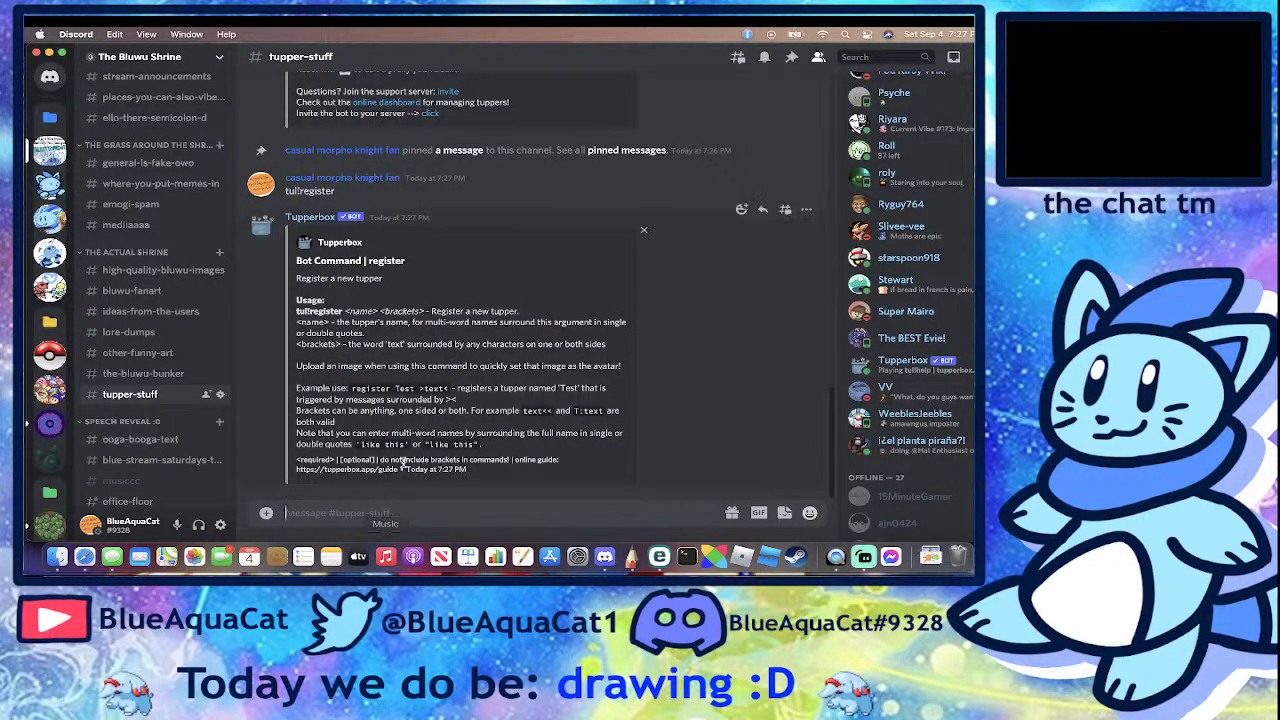
- Try to register a tupper named Saigon by sending "tul!register Saigon:"
{"action": "type", "text": "tu"}
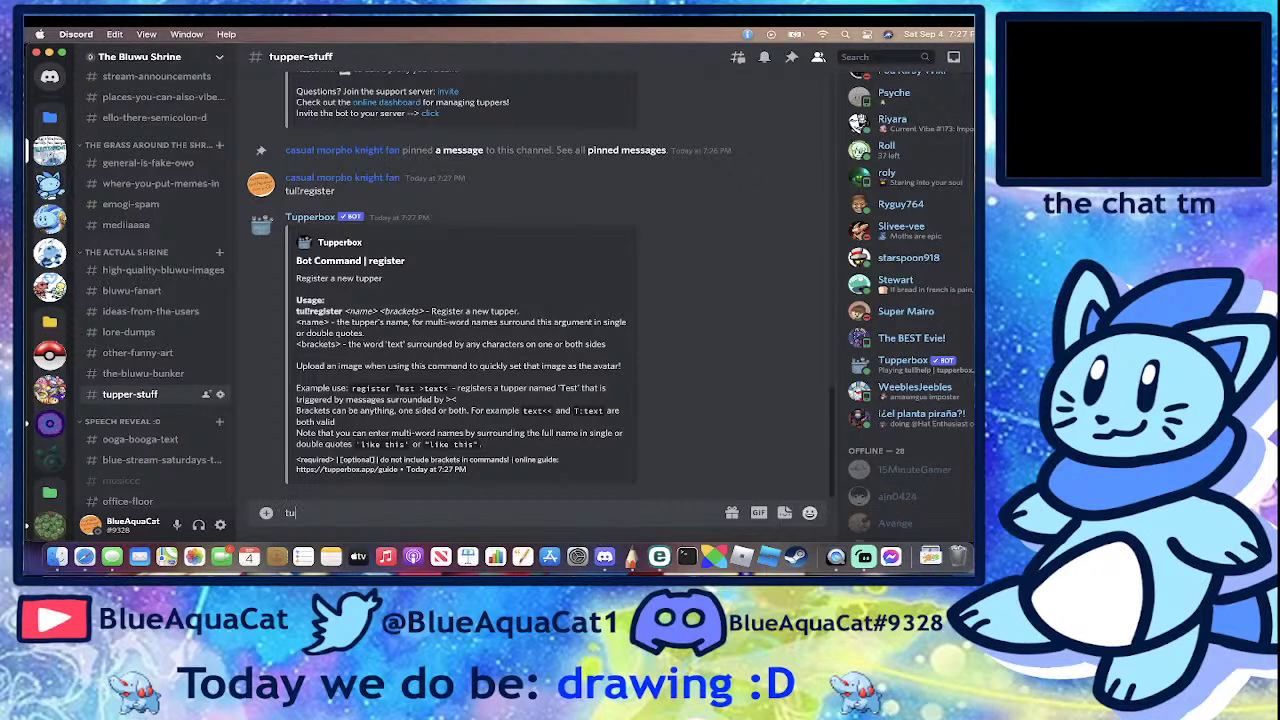
{"action": "type", "text": "l!register"}
{"action": "type", "text": " Cinnamo"}
{"action": "key", "text": "BackSpace"}
{"action": "key", "text": "BackSpace"}
{"action": "key", "text": "BackSpace"}
{"action": "type", "text": "Saigon"}
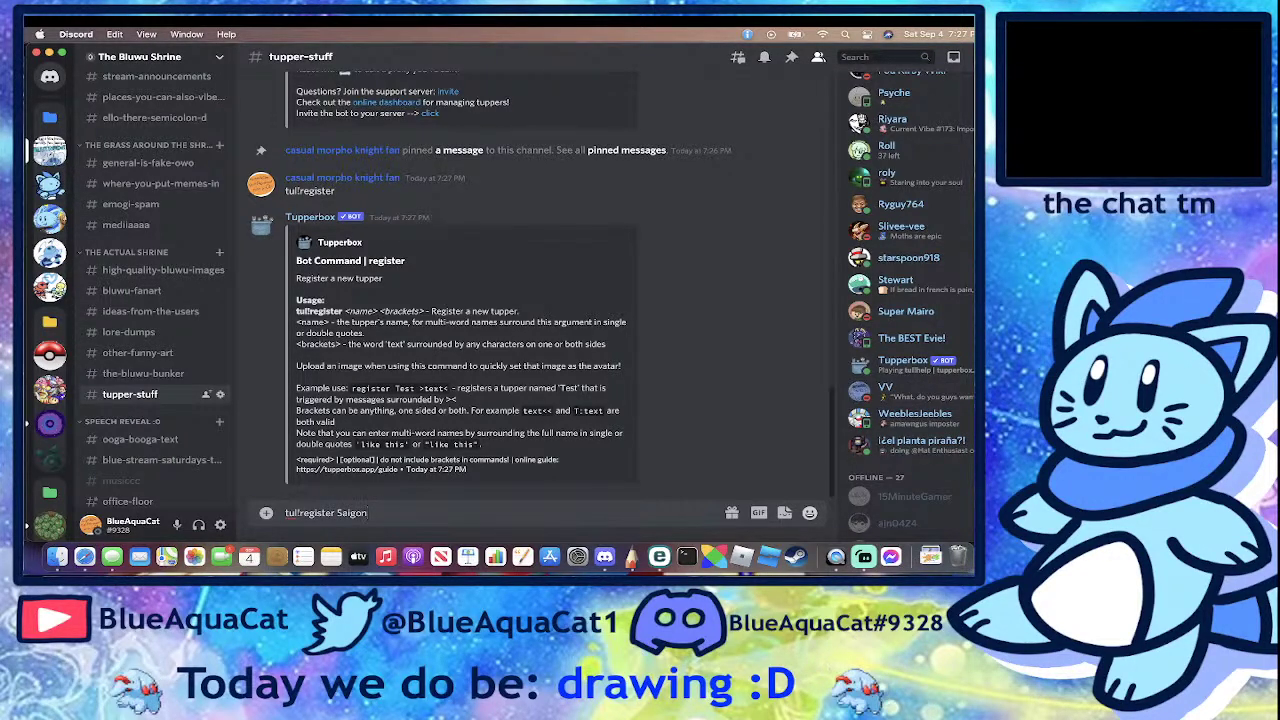
{"action": "type", "text": ":"}
{"action": "key", "text": "Return"}
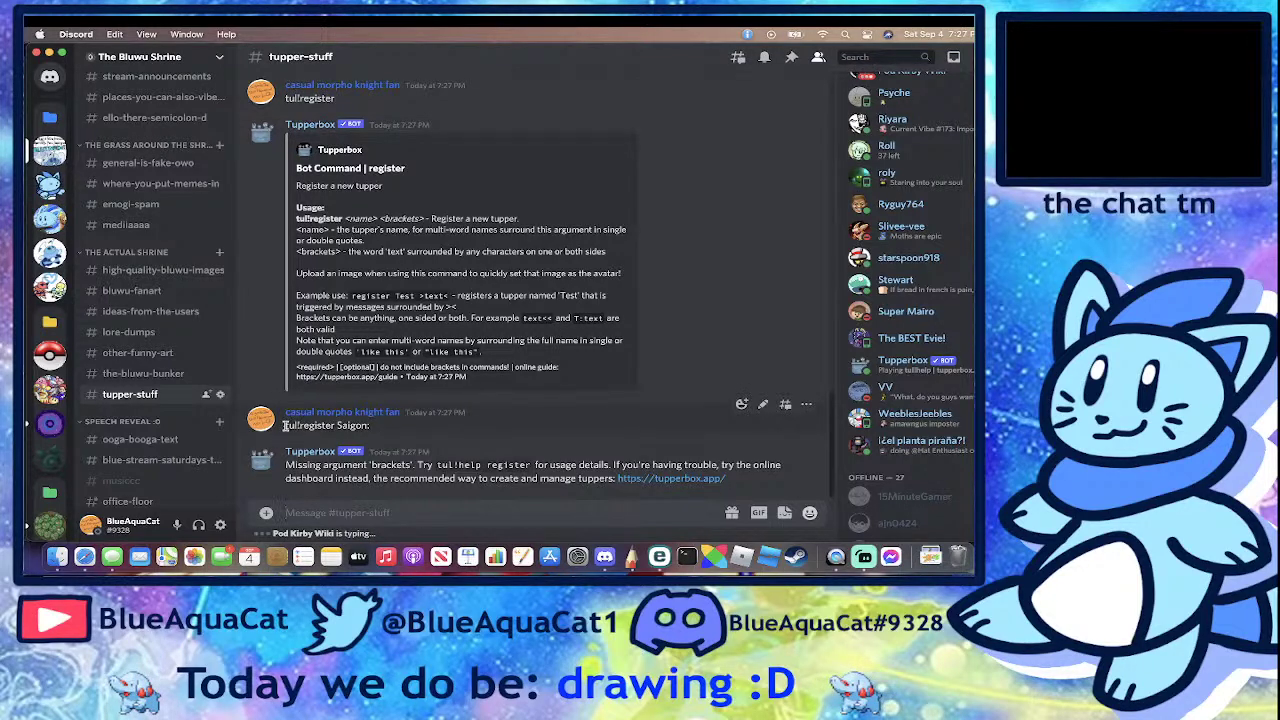
- Reuse the previous registration command with a bracket argument added, sending "tul!register Saigon: text"
{"action": "left_click_drag", "start_coordinate": [285, 425], "coordinate": [371, 425]}
{"action": "key", "text": "super+c"}
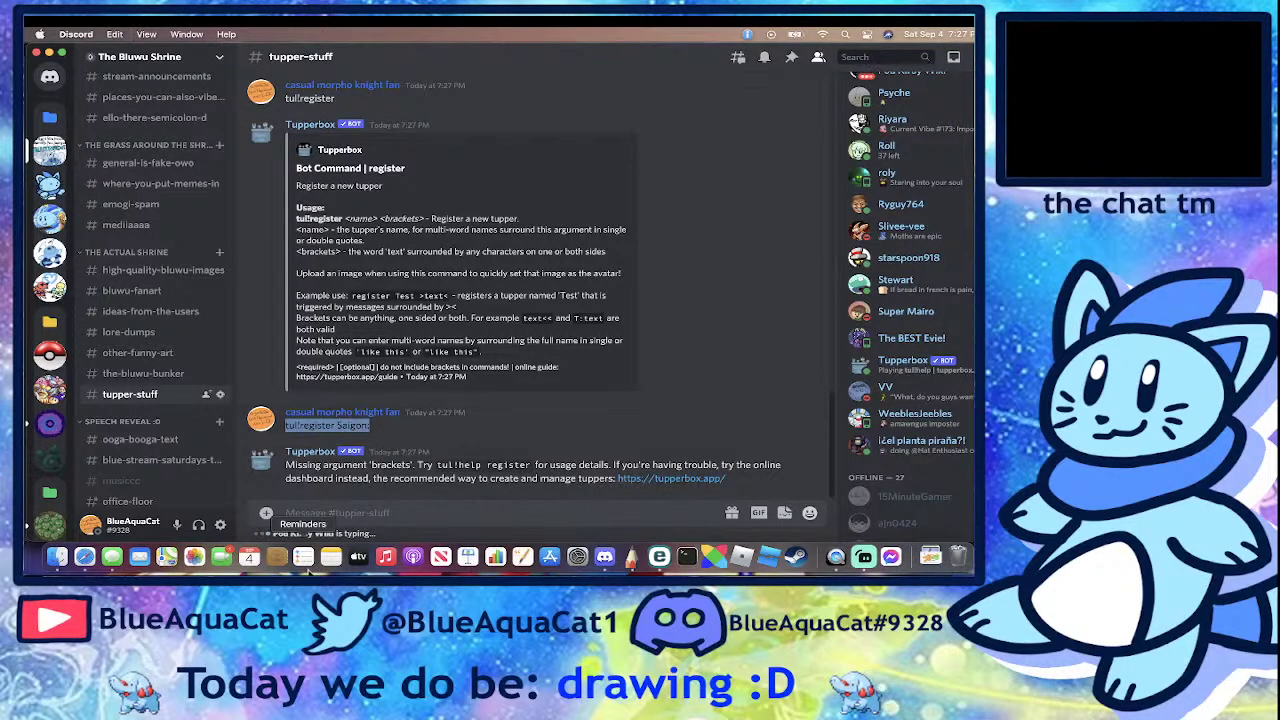
{"action": "left_click", "coordinate": [336, 515]}
{"action": "key", "text": "super+v"}
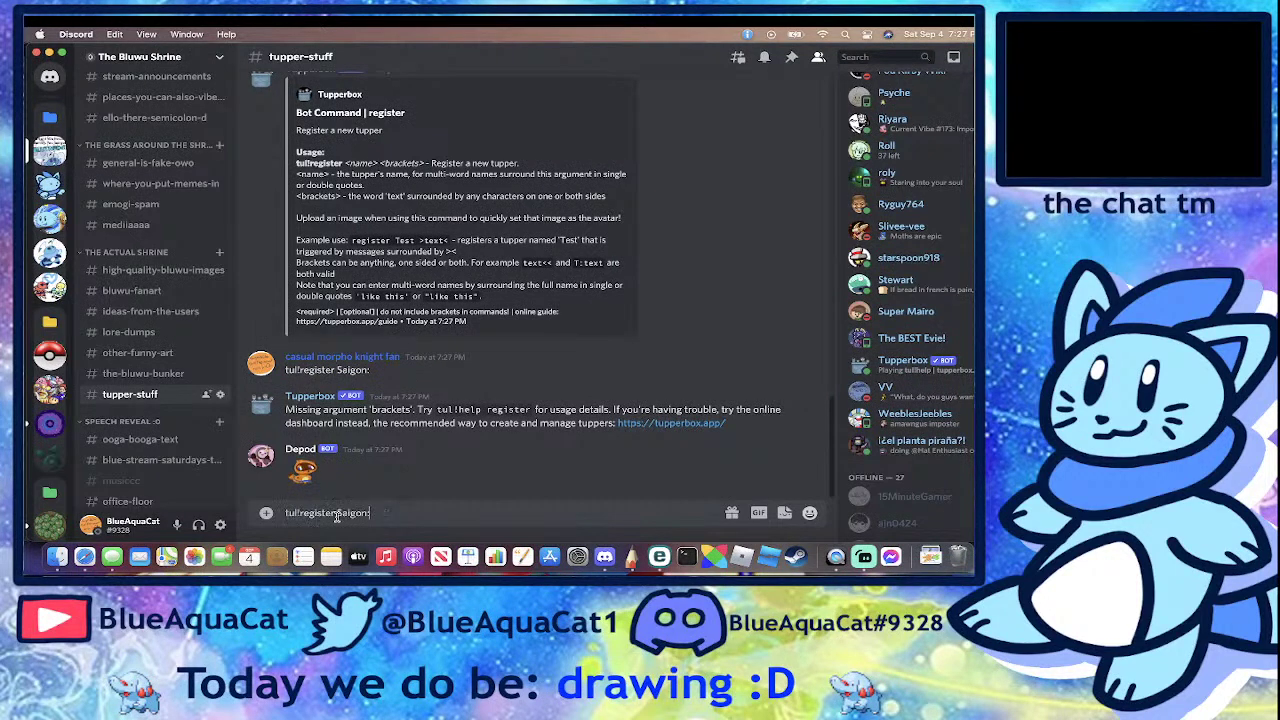
{"action": "key", "text": "Return"}
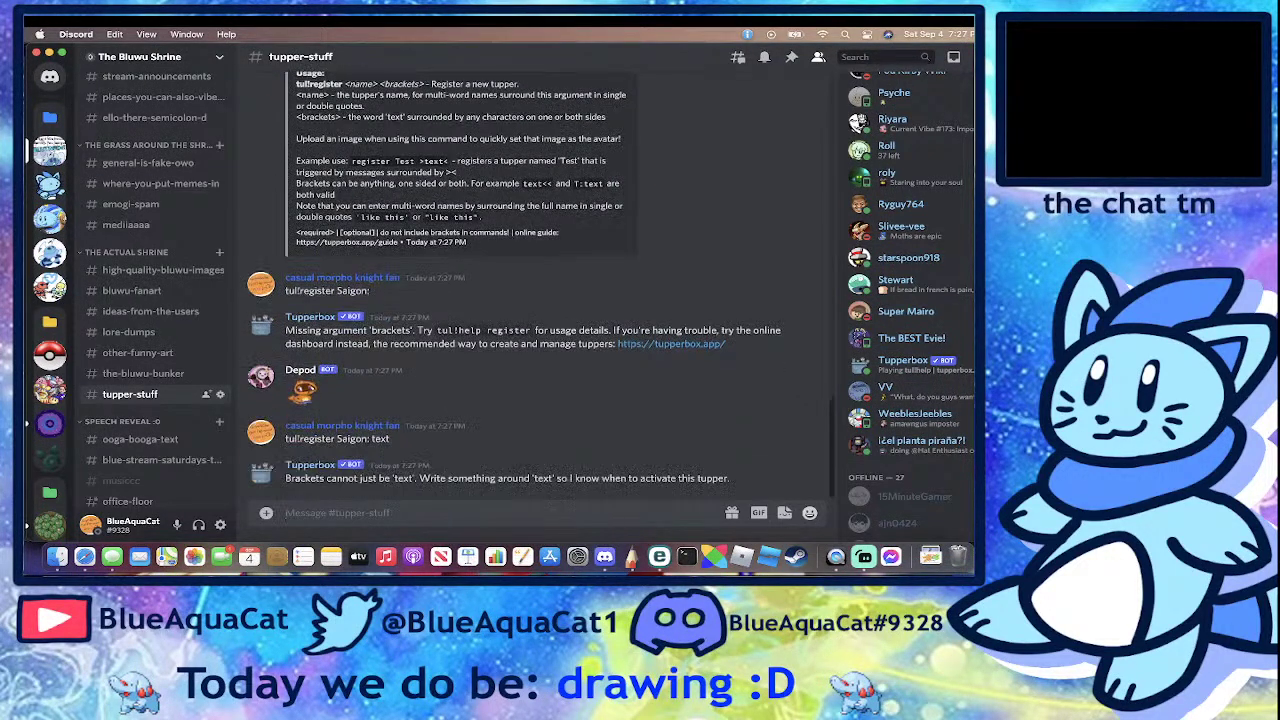
{"action": "left_click_drag", "start_coordinate": [360, 479], "coordinate": [638, 480]}
{"action": "left_click", "coordinate": [638, 480]}
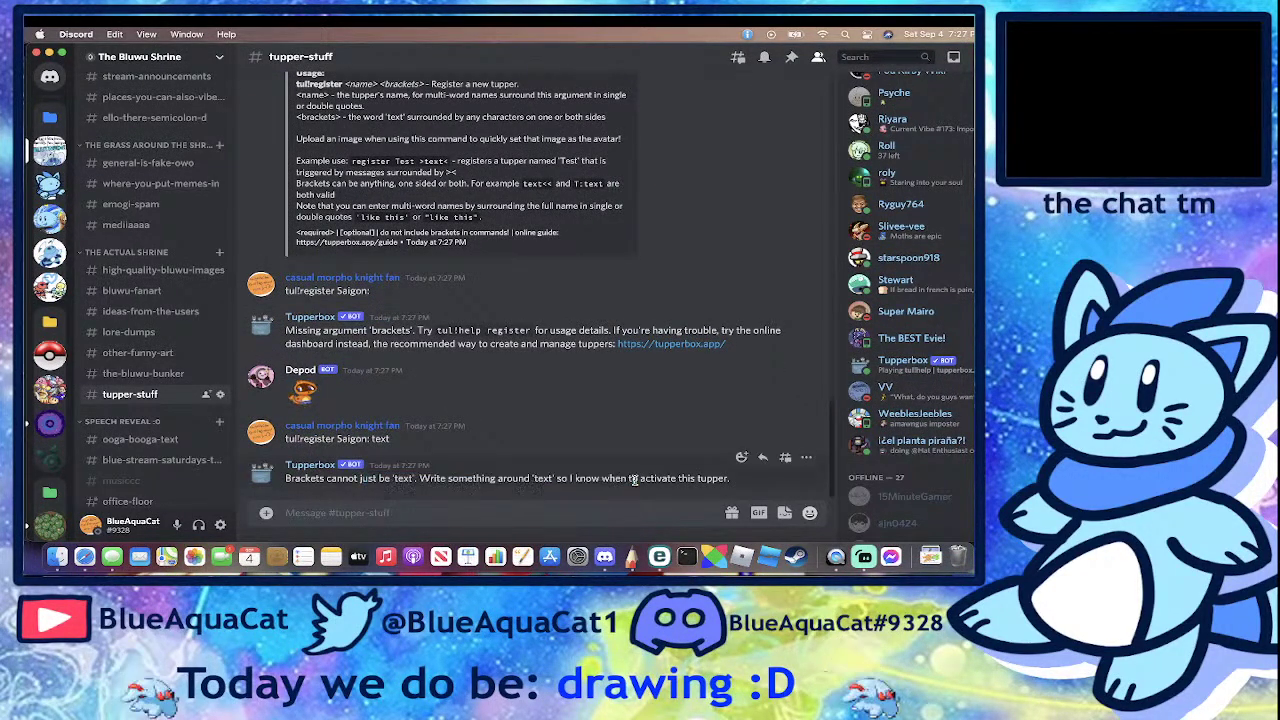
- Register the tupper Saigon with quotation marks as its brackets by sending 'tul!register Saigon: "text"' in tupper-stuff
{"action": "left_click", "coordinate": [464, 515]}
{"action": "key", "text": "super+v"}
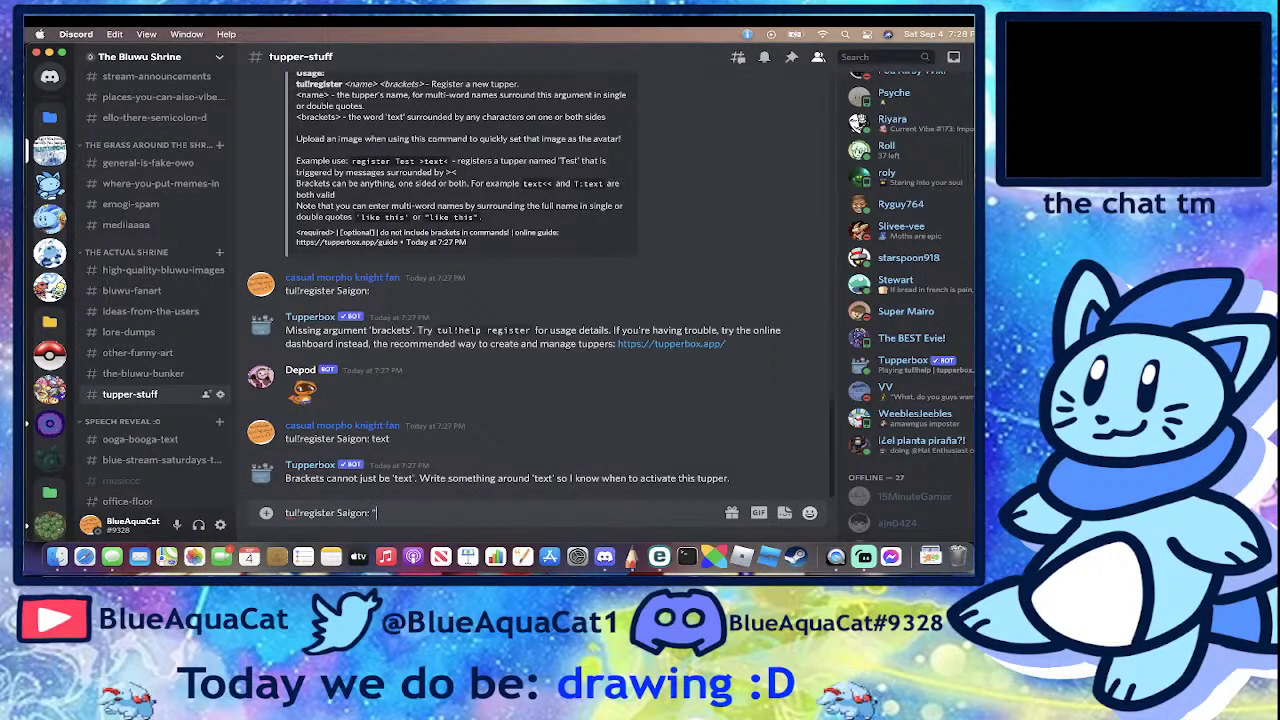
{"action": "type", "text": "\"text\""}
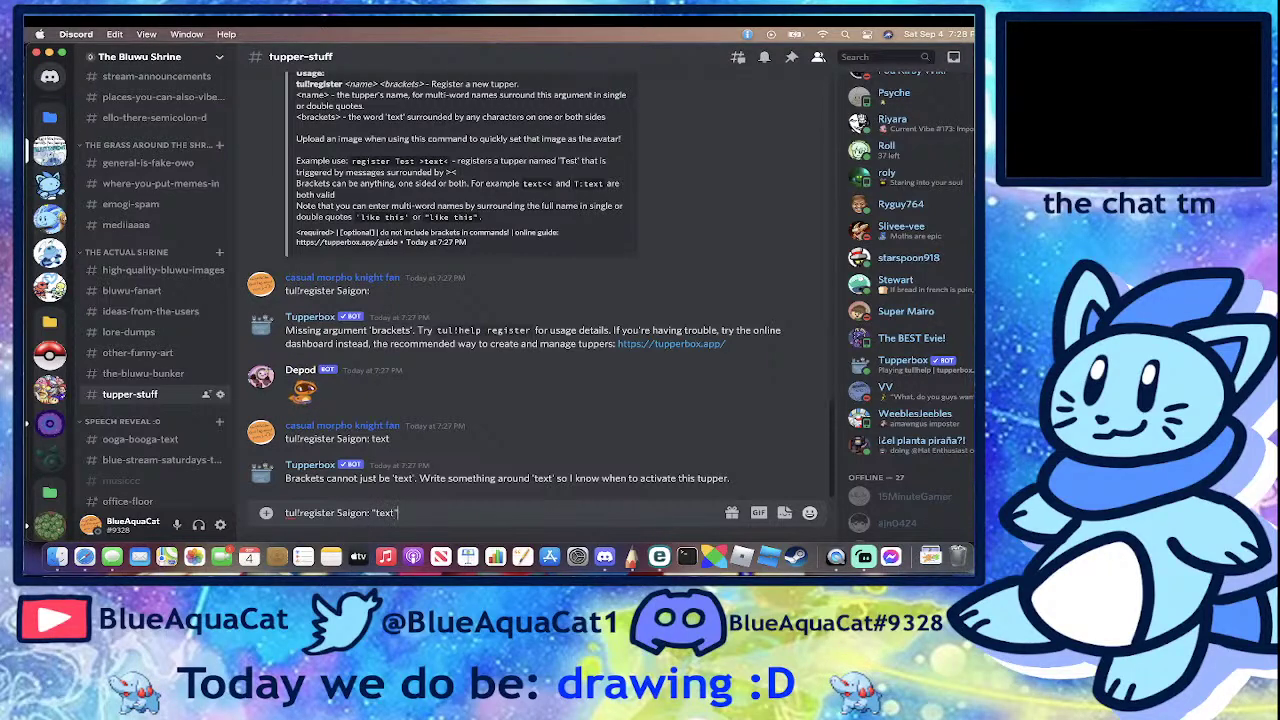
{"action": "key", "text": "Return"}
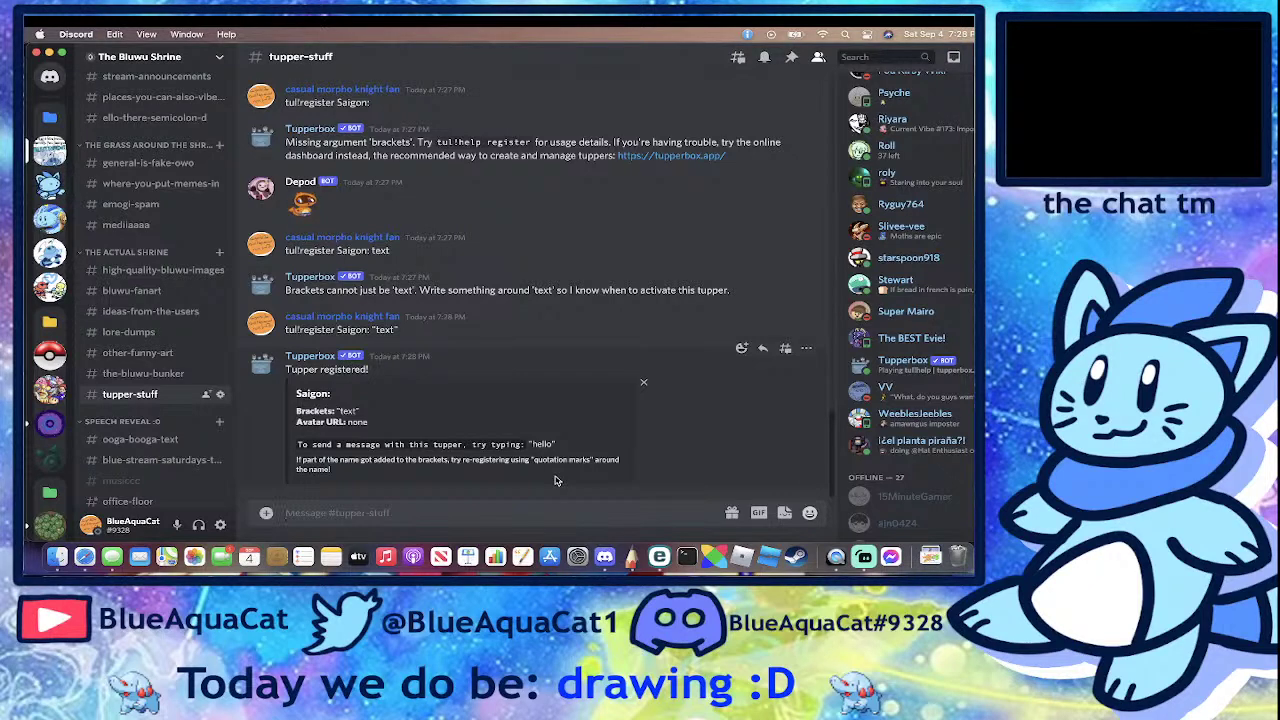
- Test the trigger of the Saigon tupper by sending 'Saigon: a', 'Saigon: "a"' and '"a"' as separate messages
{"action": "type", "text": "Saigon: a"}
{"action": "key", "text": "Return"}
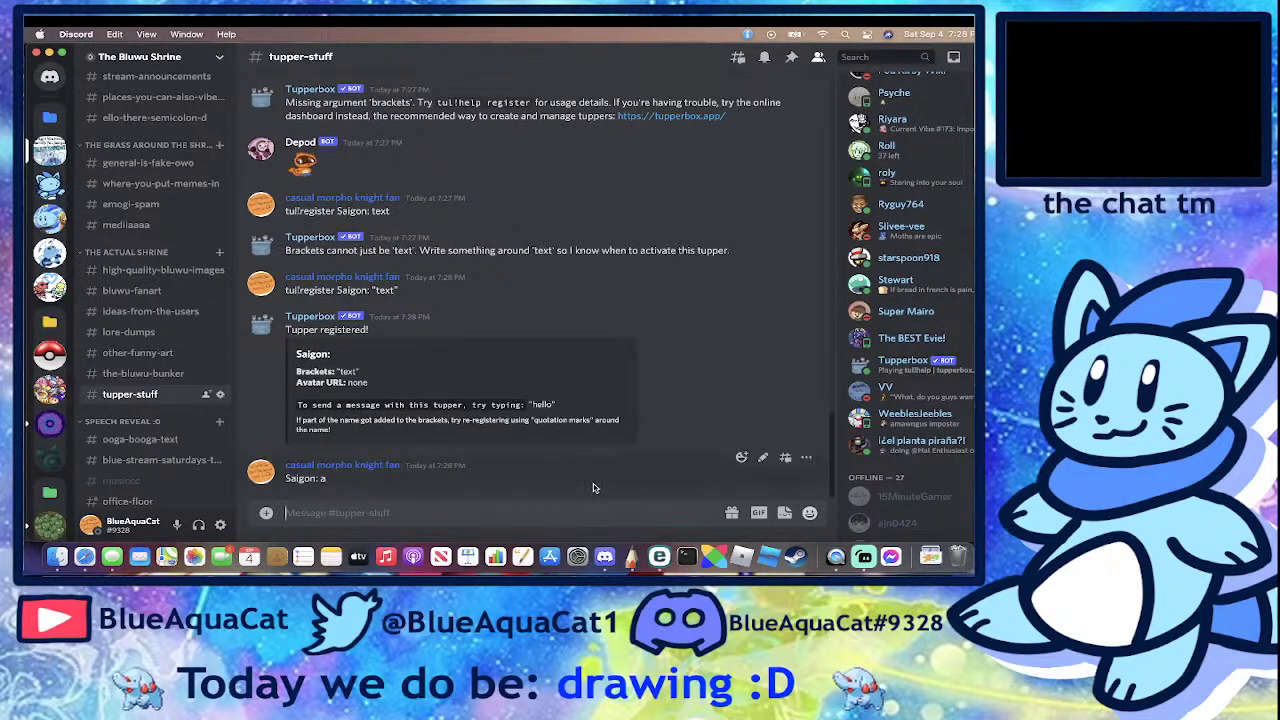
{"action": "type", "text": "Sa"}
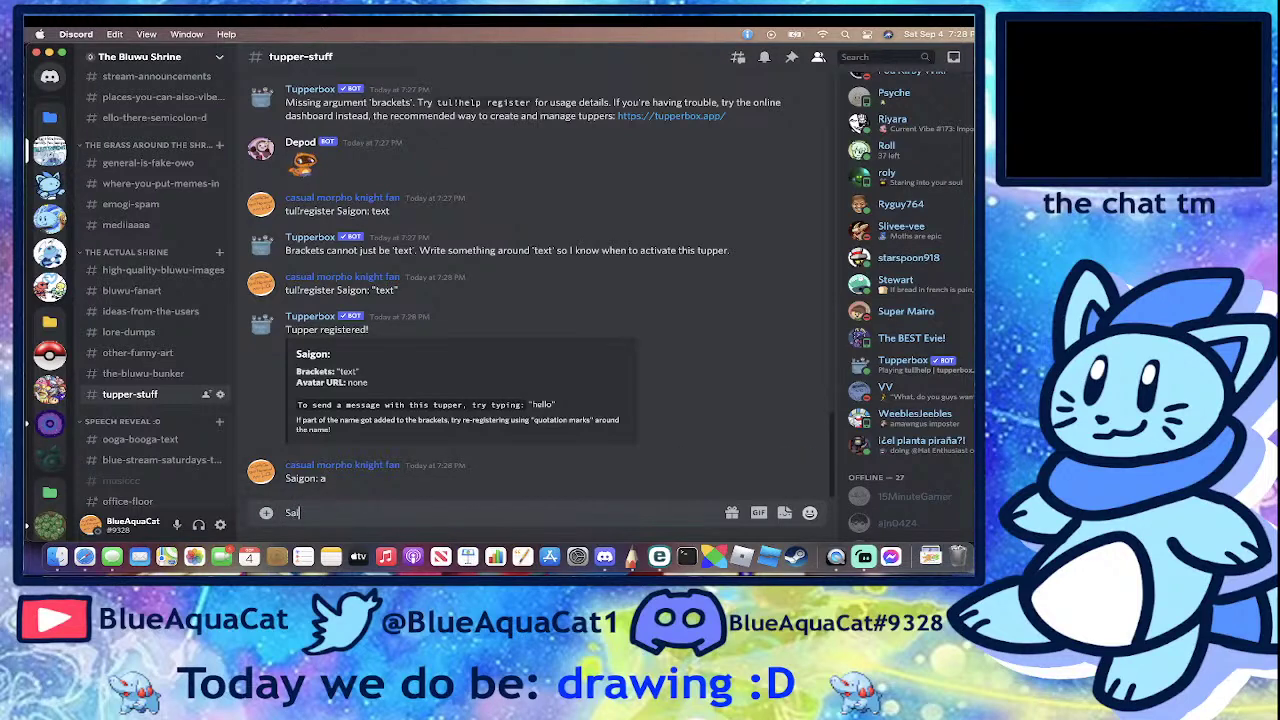
{"action": "type", "text": "igon"}
{"action": "key", "text": "BackSpace"}
{"action": "key", "text": "Return"}
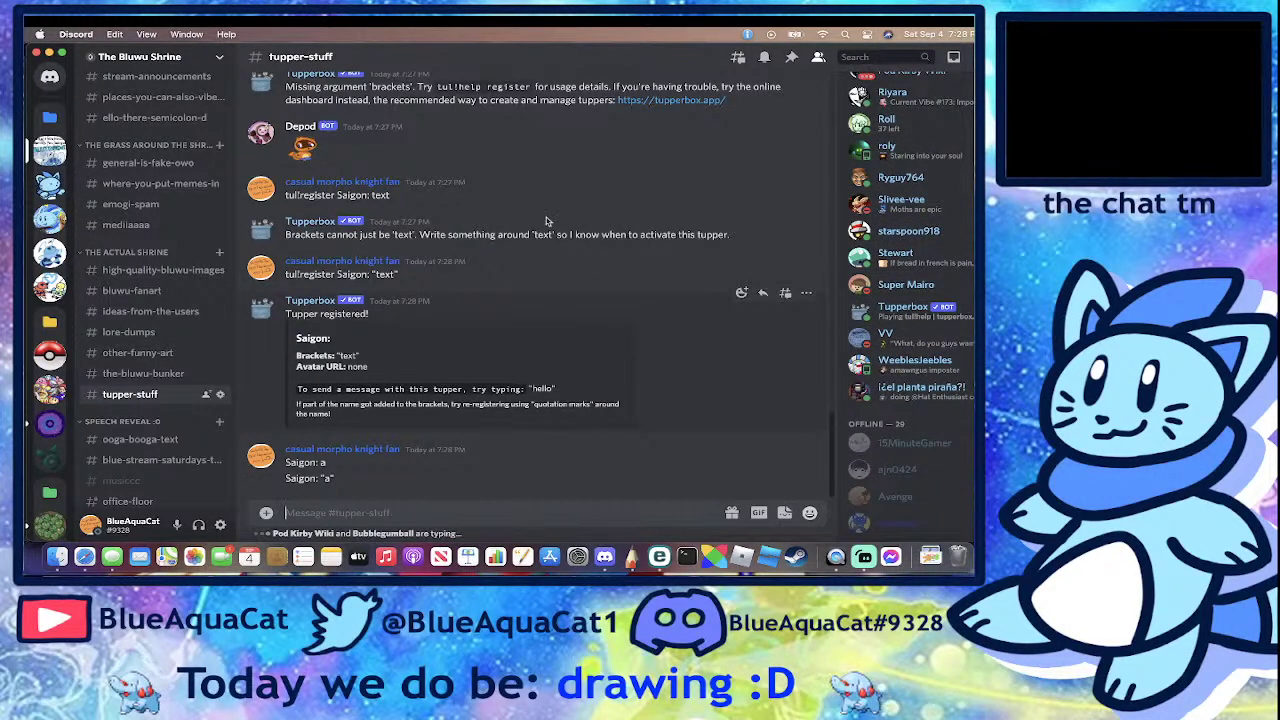
{"action": "type", "text": "\"a\""}
{"action": "key", "text": "Return"}
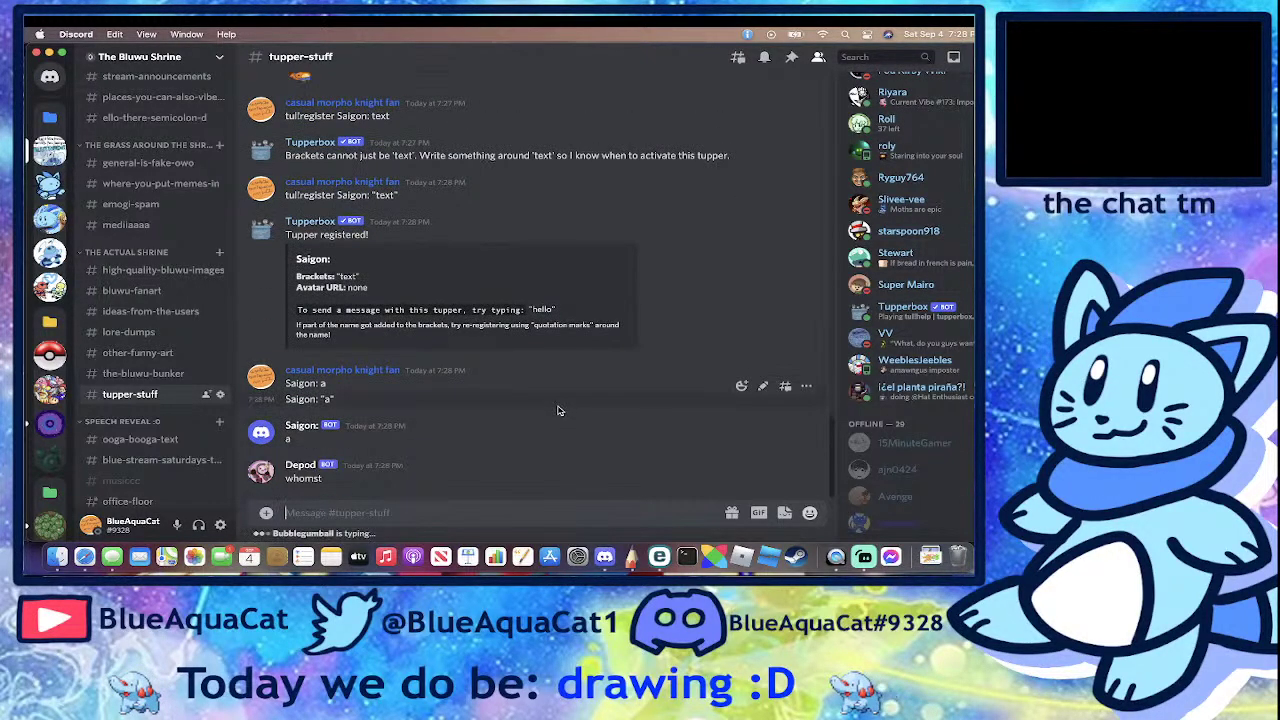
- Send "Depod help i got turned into a bug-" as Saigon by enclosing the message in quotation marks
{"action": "type", "text": "\""}
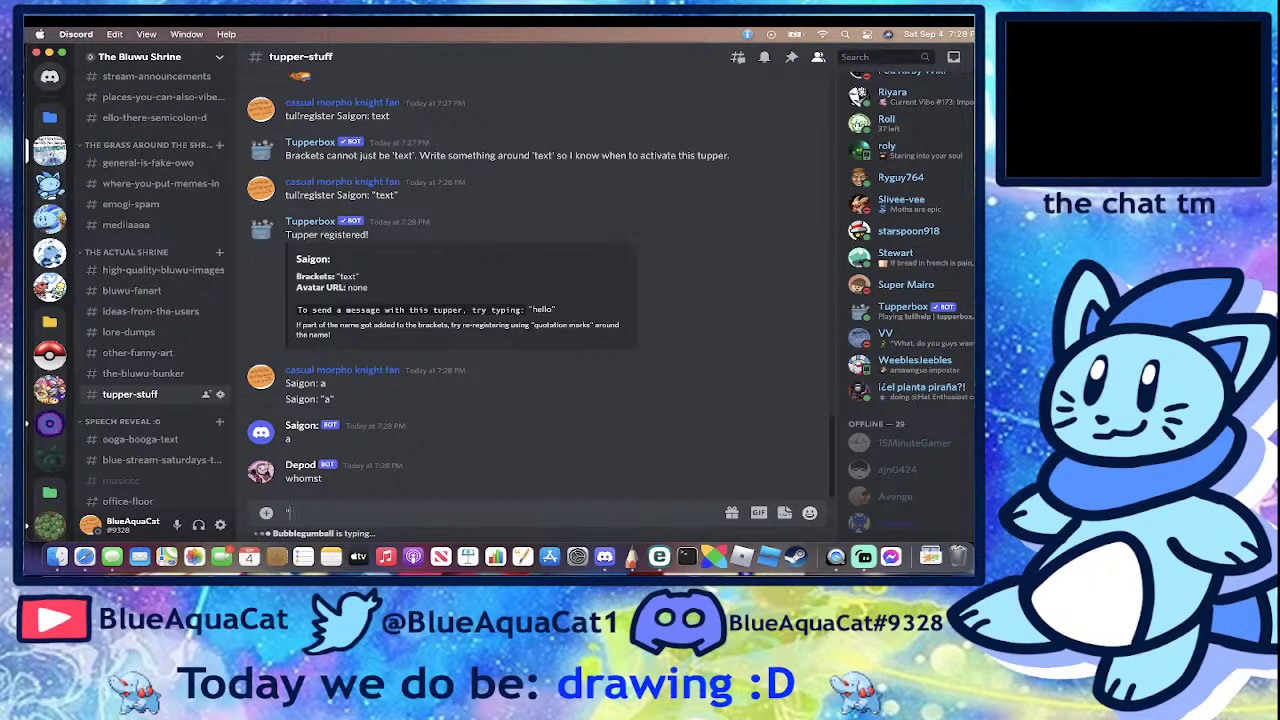
{"action": "type", "text": "Depod help I g"}
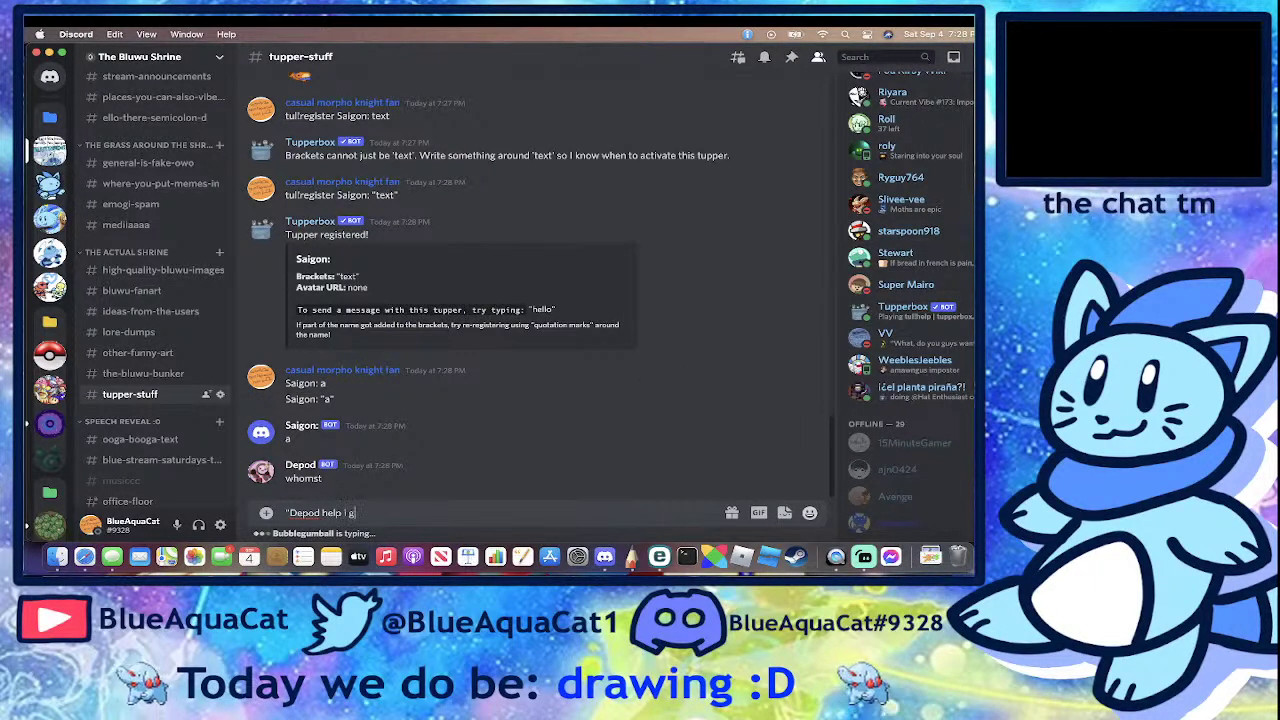
{"action": "type", "text": "ot turned into"}
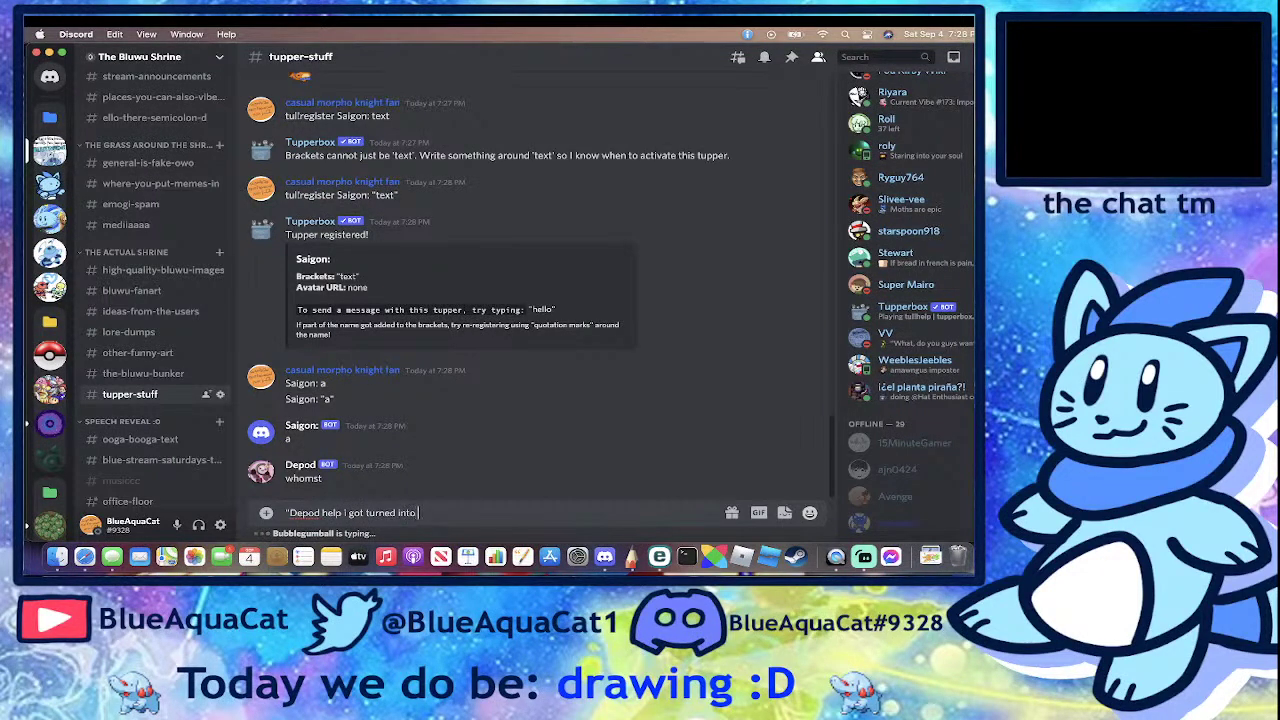
{"action": "type", "text": " a bug\""}
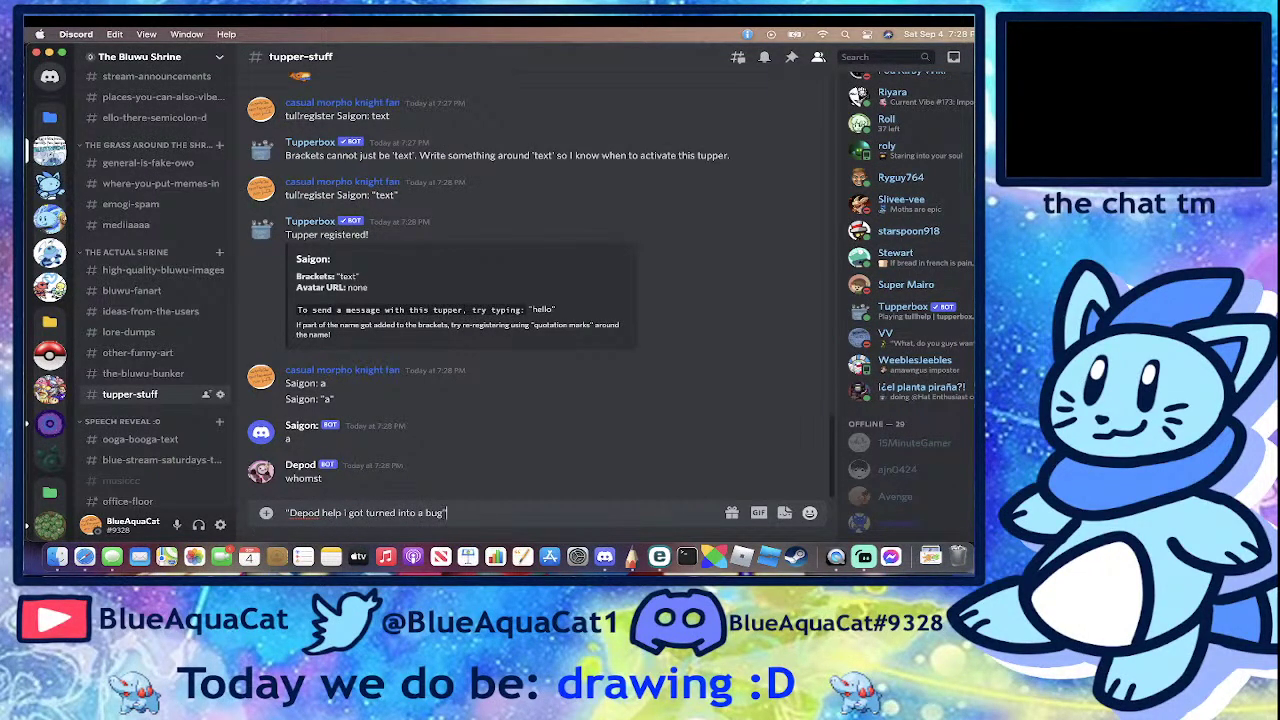
{"action": "key", "text": "Return"}
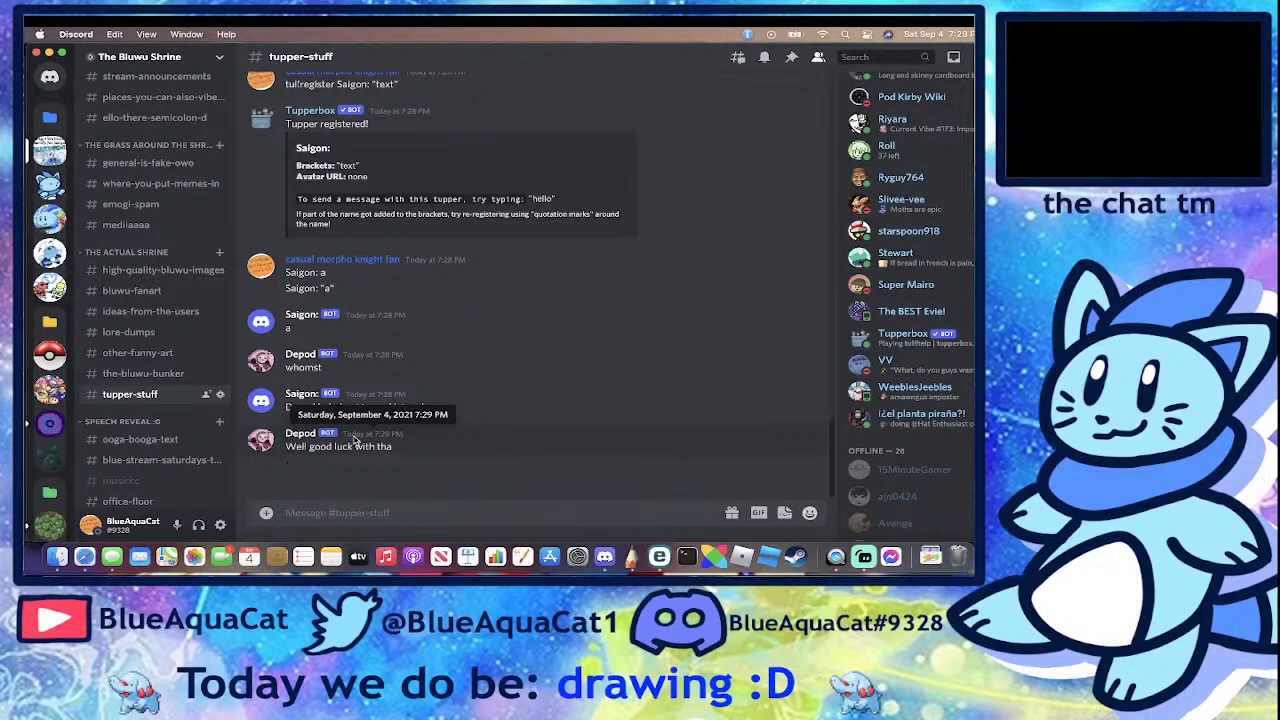
- Reply as Saigon with the quoted message "oh cool thanks, how very helpful of you"
{"action": "type", "text": "\"oh coo"}
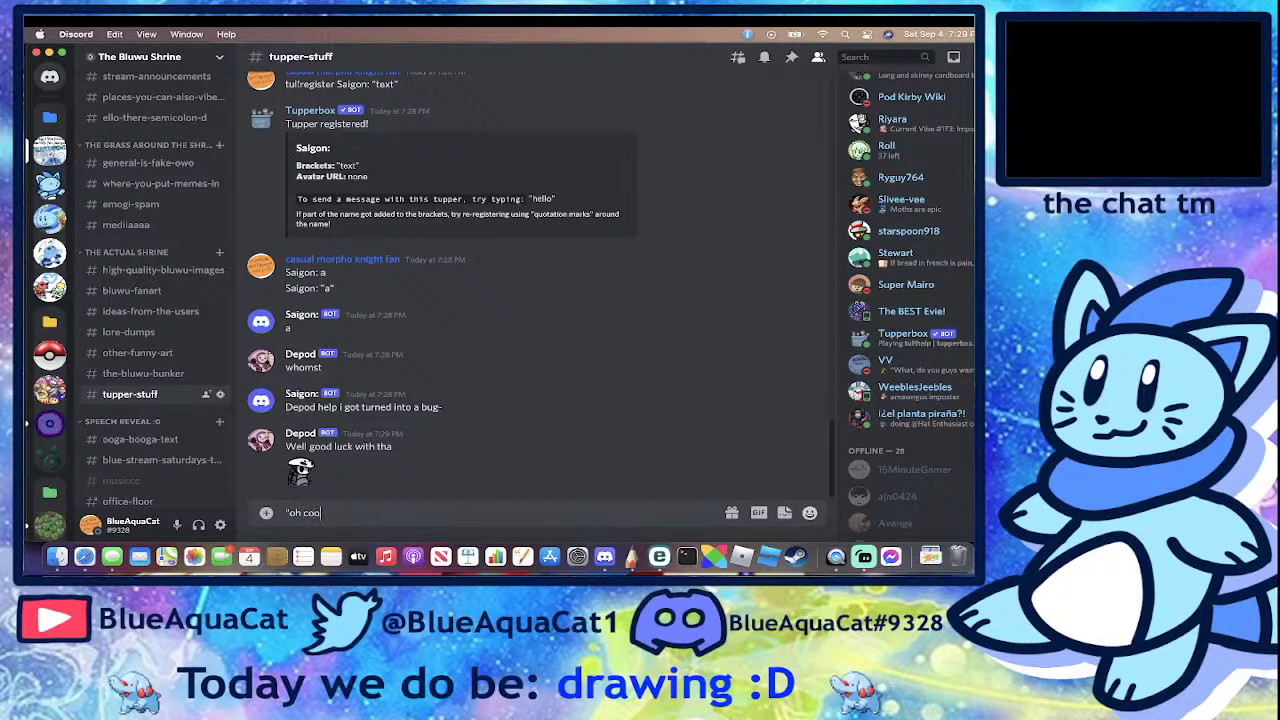
{"action": "type", "text": "l thanks,"}
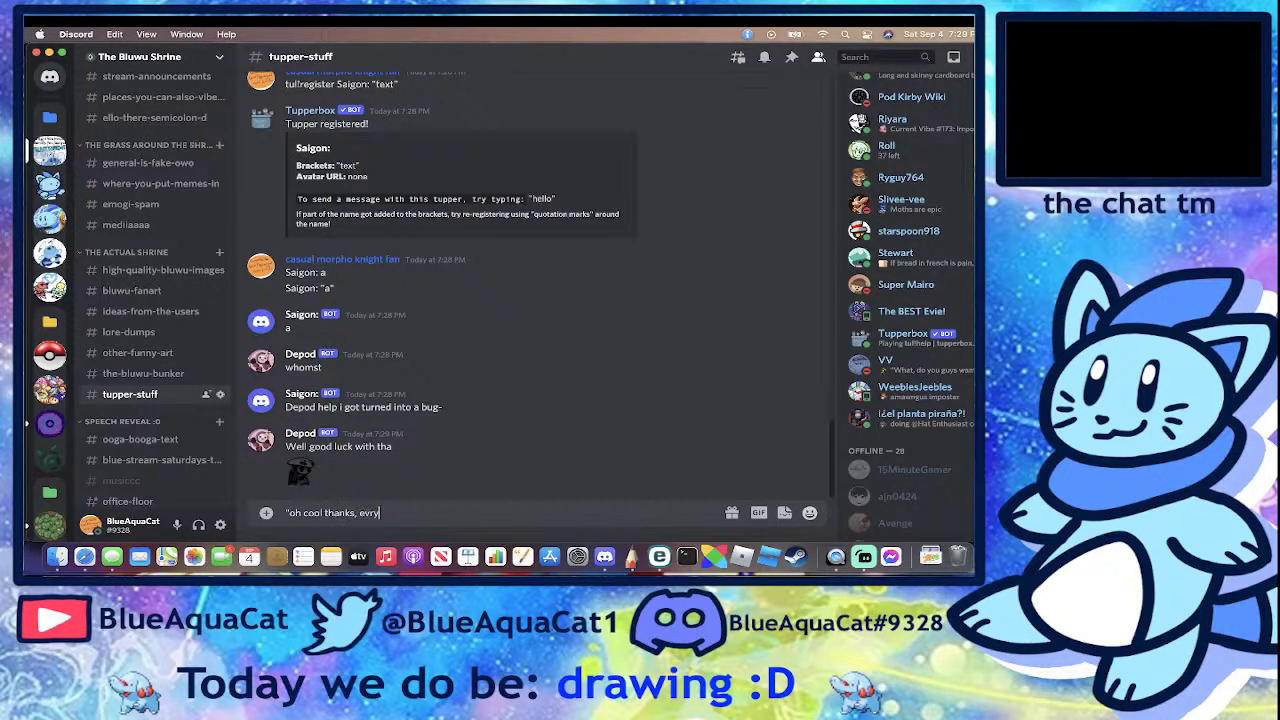
{"action": "type", "text": " how very helpful of you"}
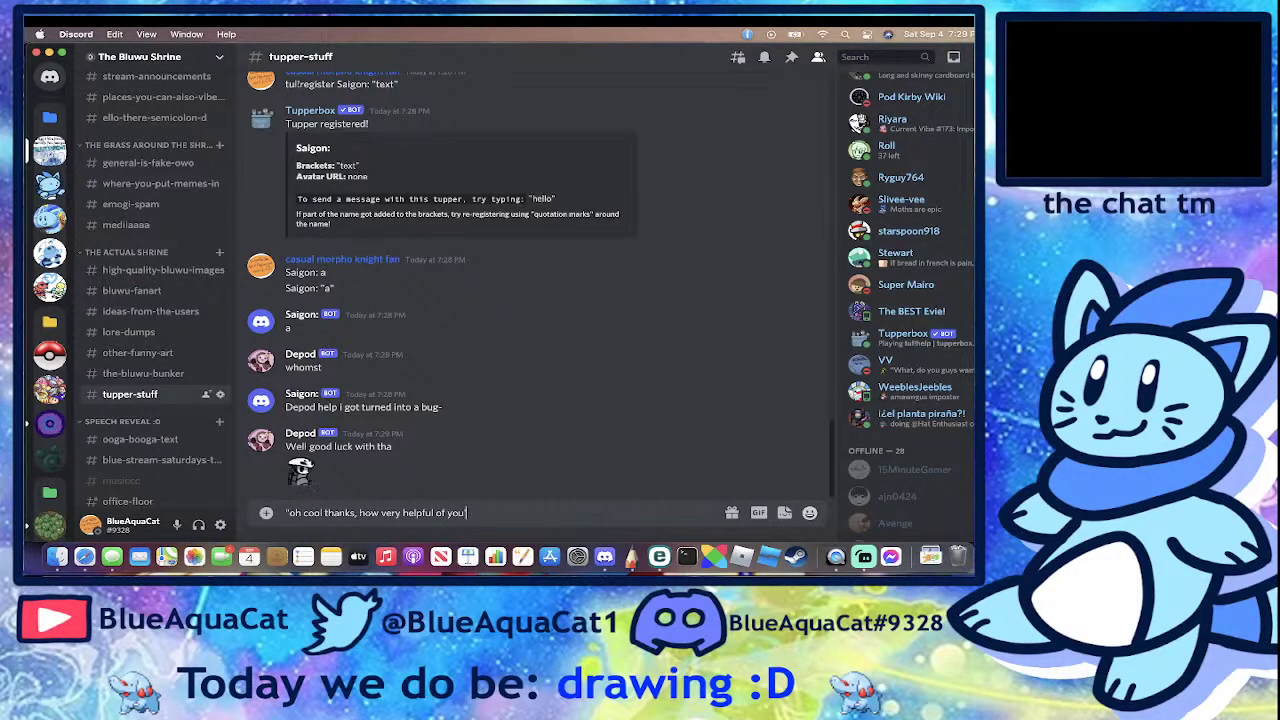
{"action": "type", "text": "\""}
{"action": "key", "text": "Return"}
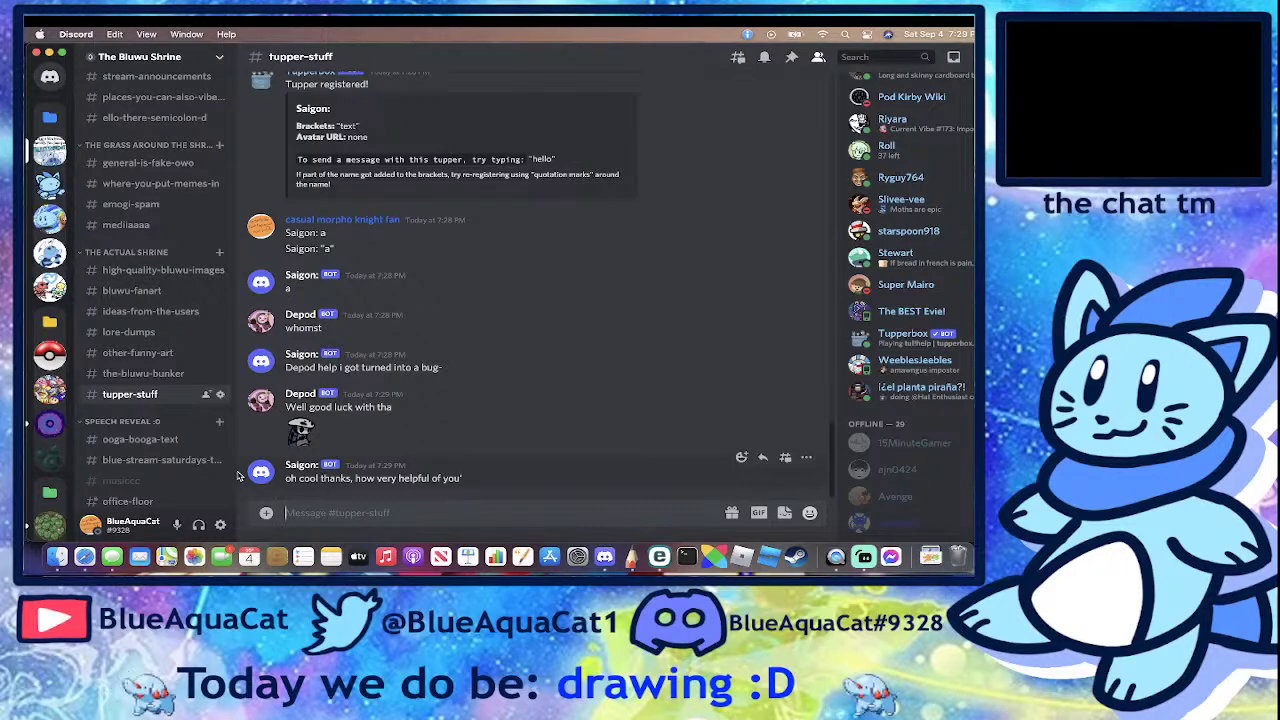
{"action": "scroll", "coordinate": [434, 421], "scroll_direction": "up", "scroll_amount": 5}
{"action": "scroll", "coordinate": [434, 421], "scroll_direction": "up", "scroll_amount": 4}
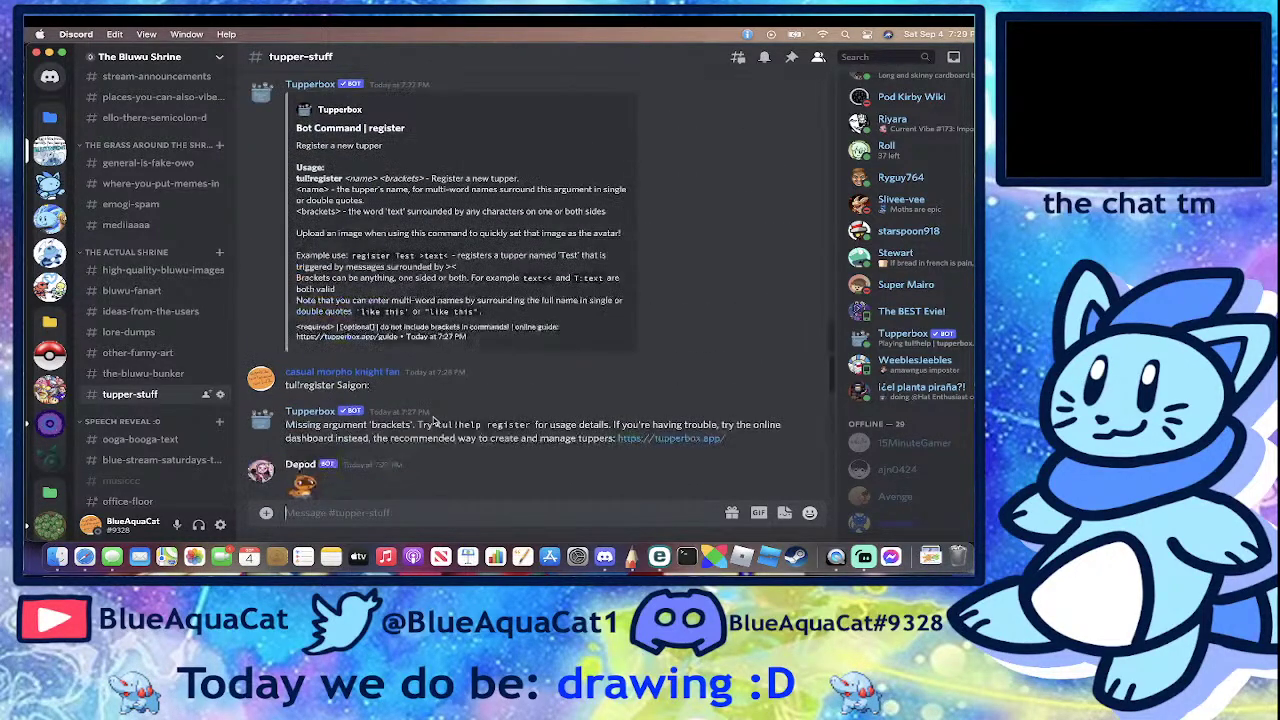
{"action": "scroll", "coordinate": [434, 410], "scroll_direction": "down", "scroll_amount": 8}
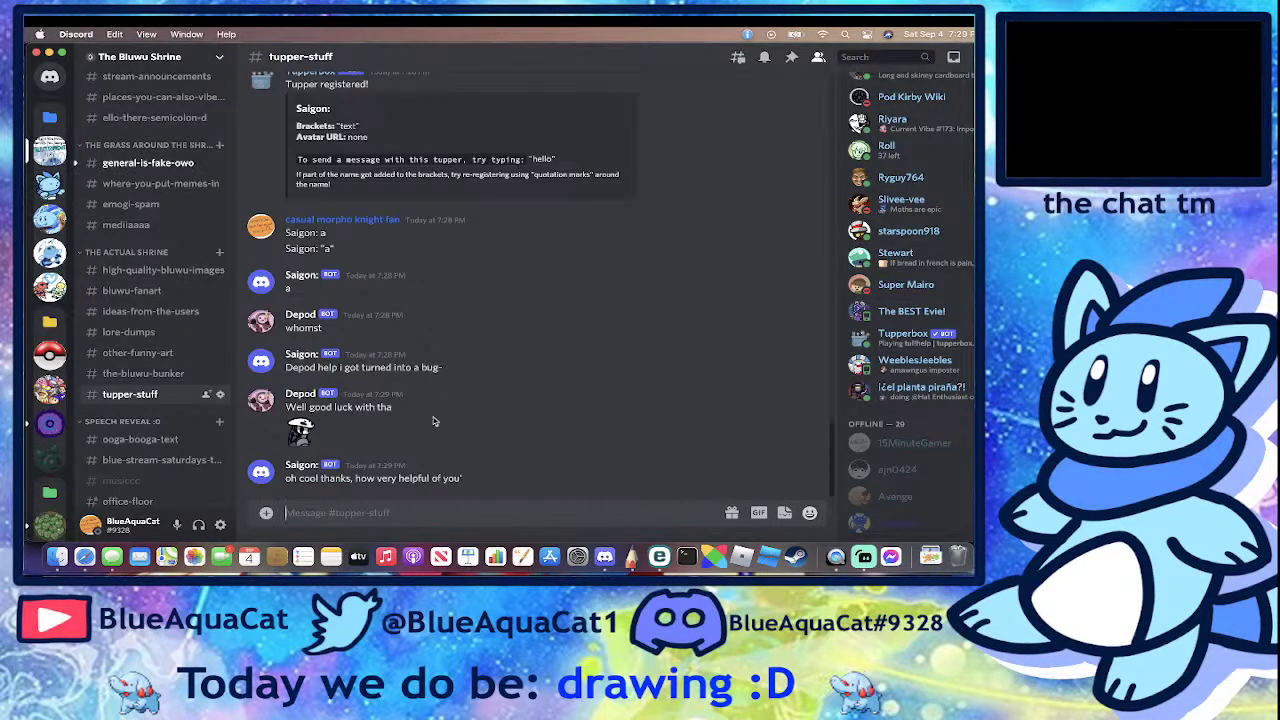
- Answer the Tupper question in the general-is-fake-owo channel with "ye" and a separate blutre emoji message
{"action": "left_click", "coordinate": [141, 163]}
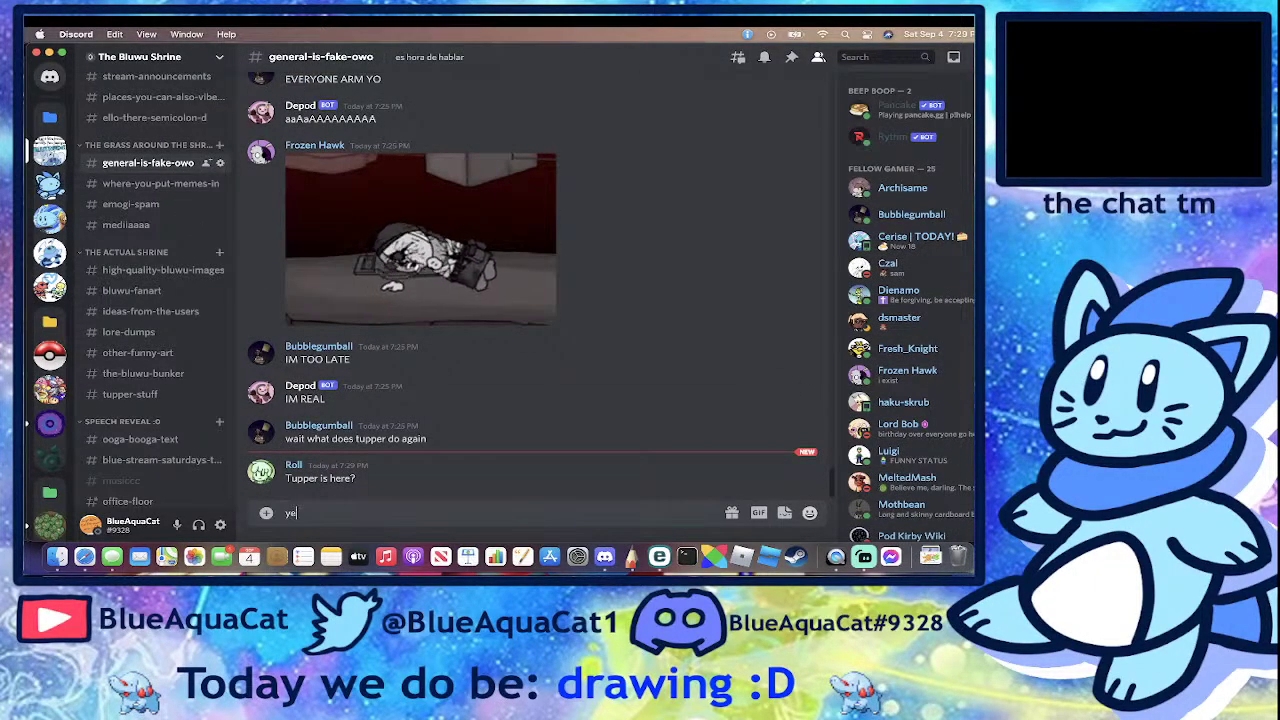
{"action": "type", "text": ":blutre"}
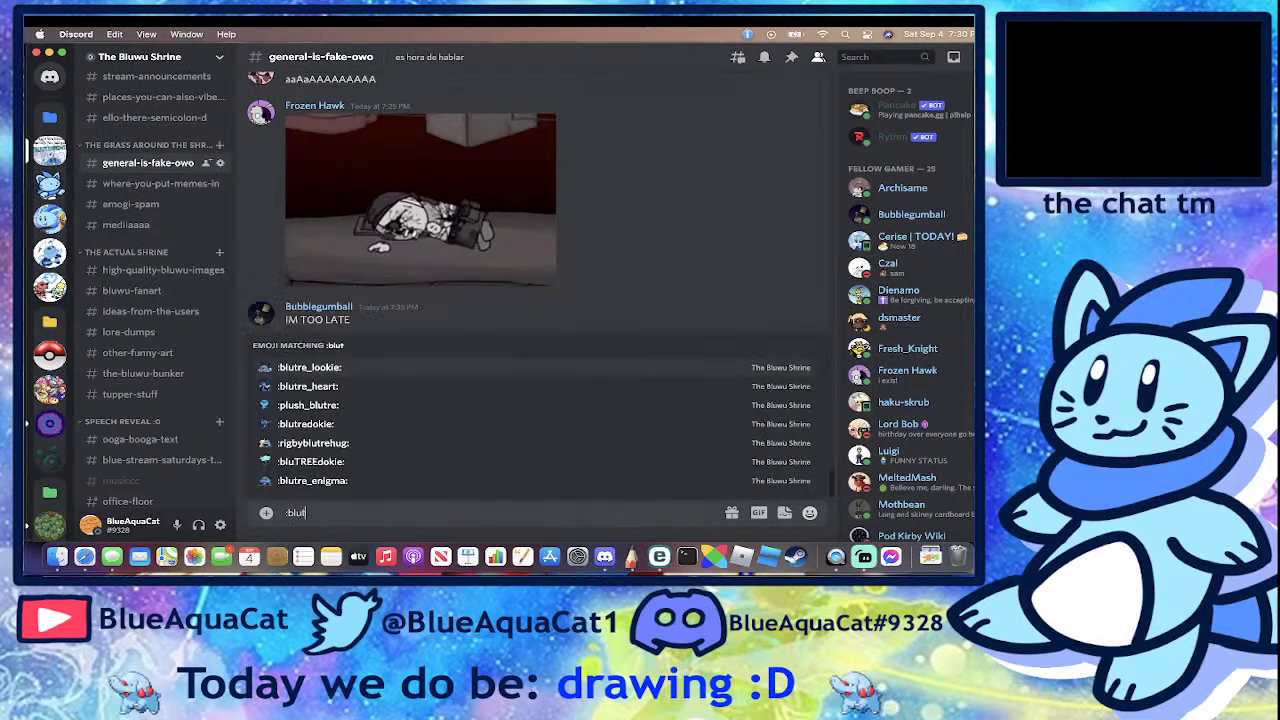
{"action": "left_click", "coordinate": [488, 388]}
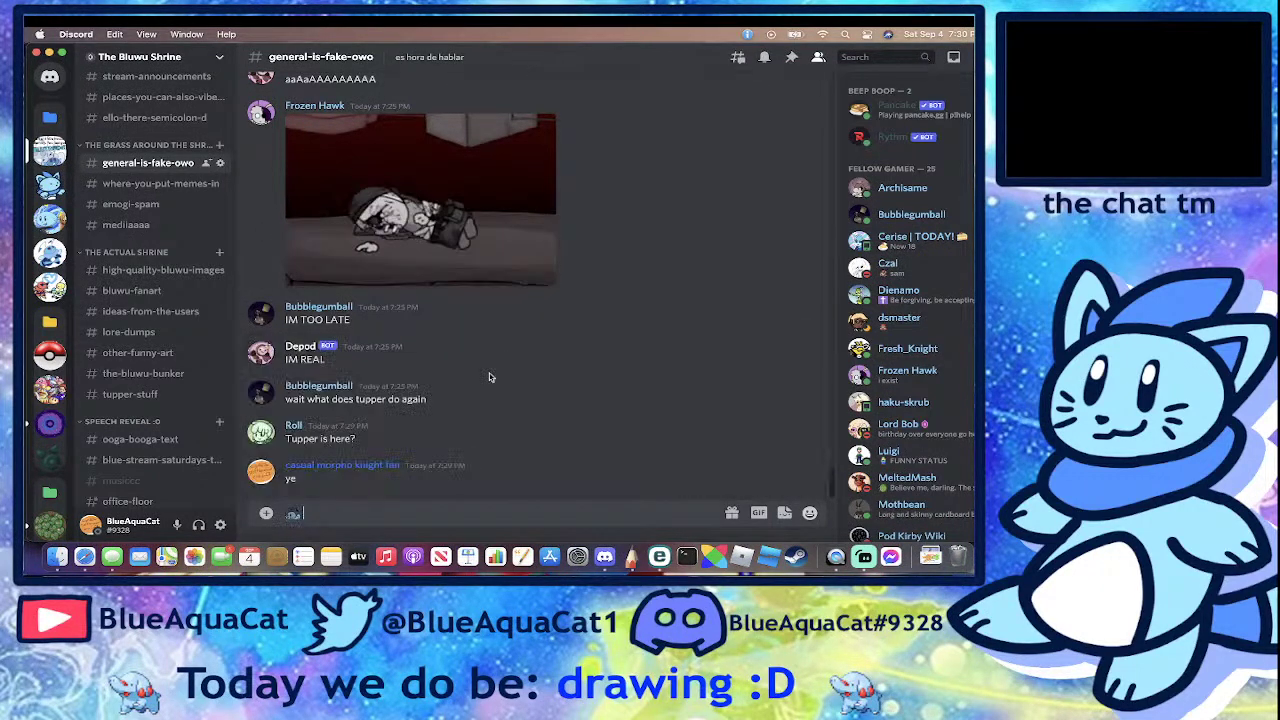
{"action": "key", "text": "Return"}
- Assign the "beep boop" role to the Tupperbox bot and check its group in the member list
{"action": "scroll", "coordinate": [945, 300], "scroll_direction": "down", "scroll_amount": 5}
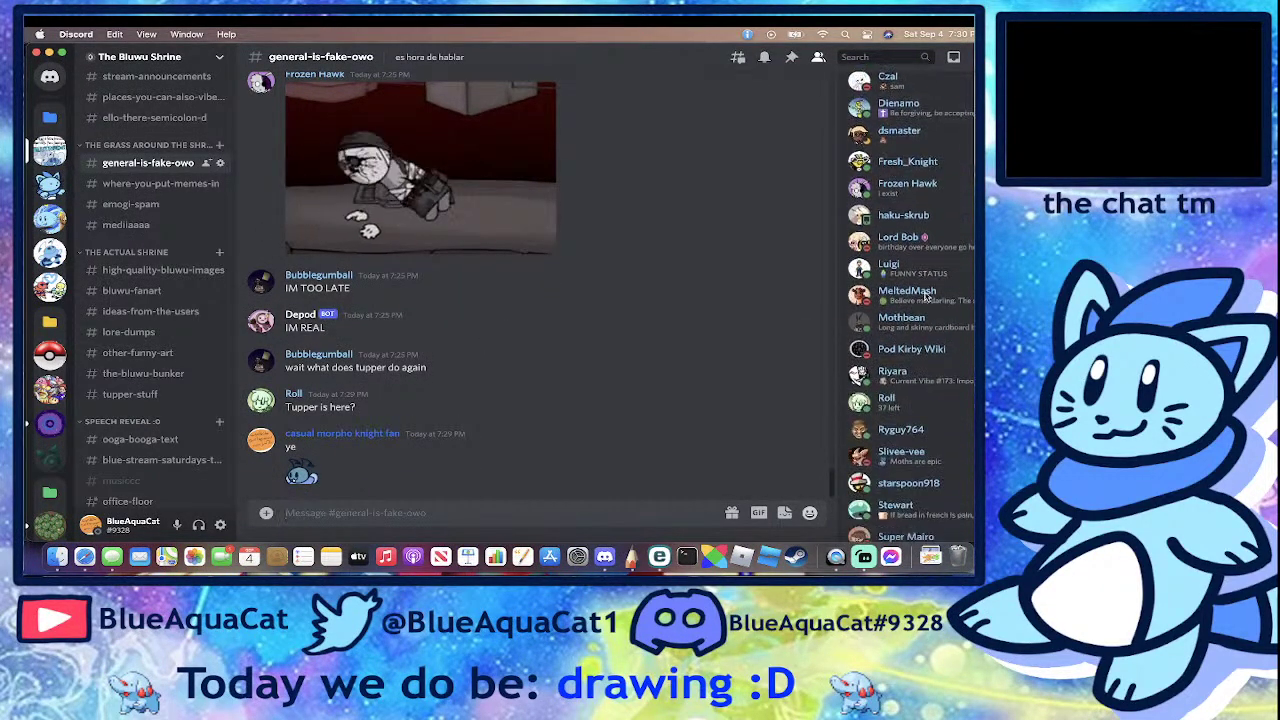
{"action": "right_click", "coordinate": [931, 395]}
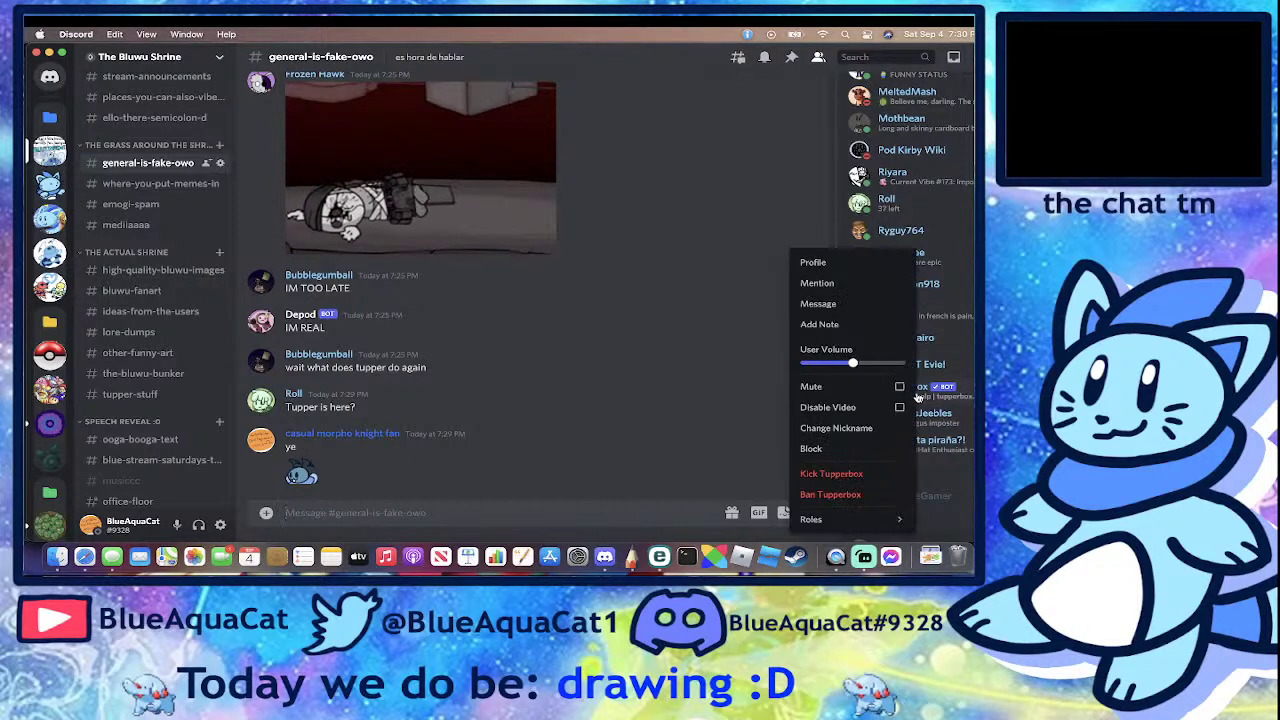
{"action": "left_click", "coordinate": [905, 390]}
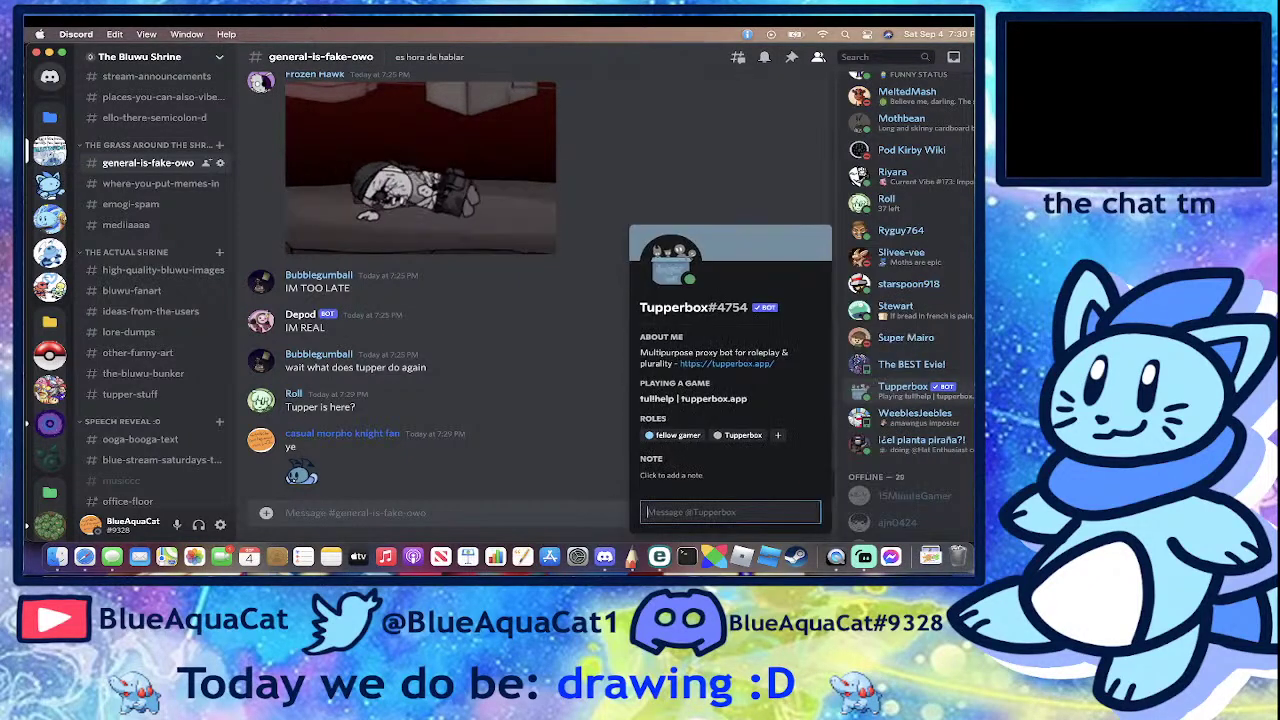
{"action": "left_click", "coordinate": [776, 436]}
{"action": "scroll", "coordinate": [760, 360], "scroll_direction": "down", "scroll_amount": 1}
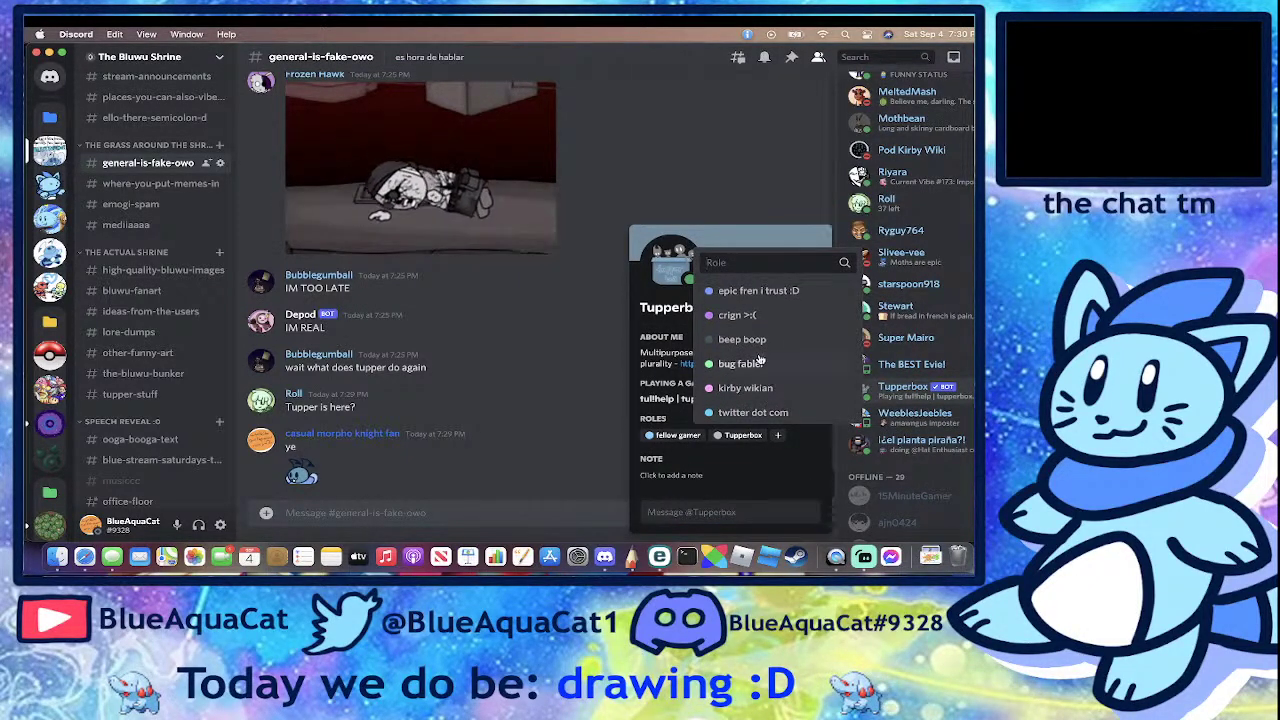
{"action": "left_click", "coordinate": [761, 341]}
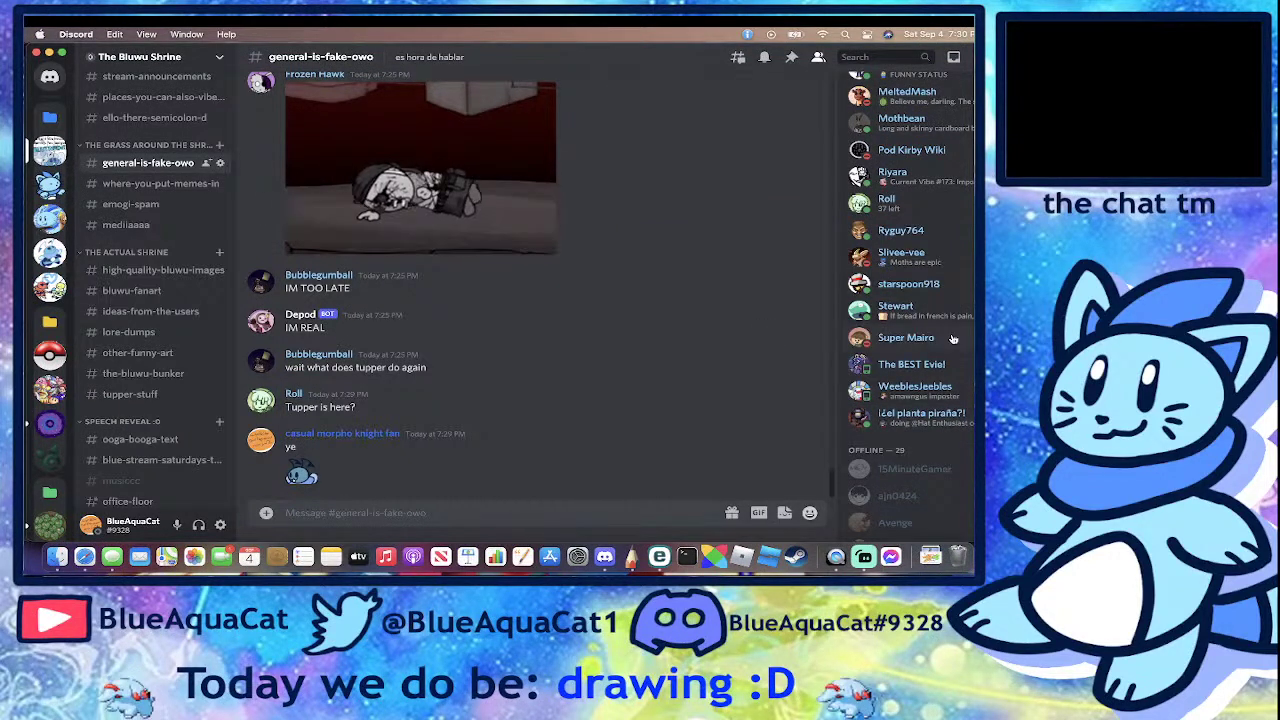
{"action": "scroll", "coordinate": [953, 343], "scroll_direction": "up", "scroll_amount": 6}
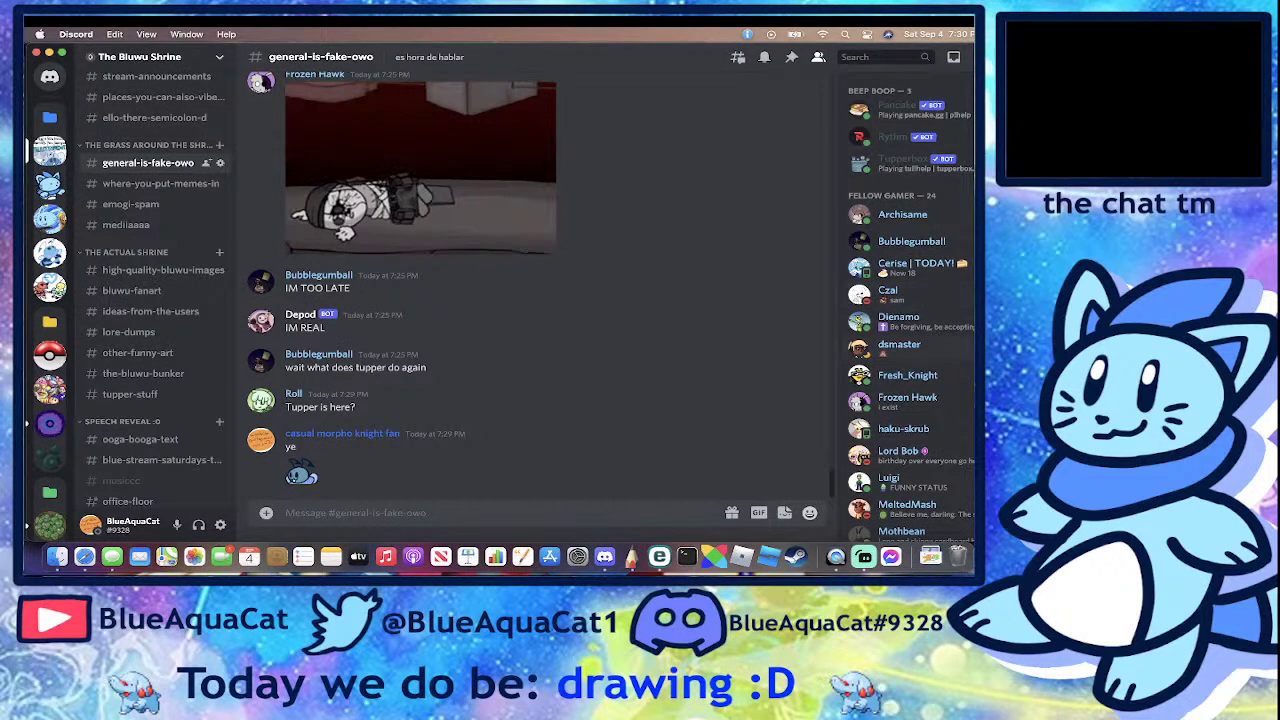
{"action": "scroll", "coordinate": [910, 300], "scroll_direction": "down", "scroll_amount": 10}
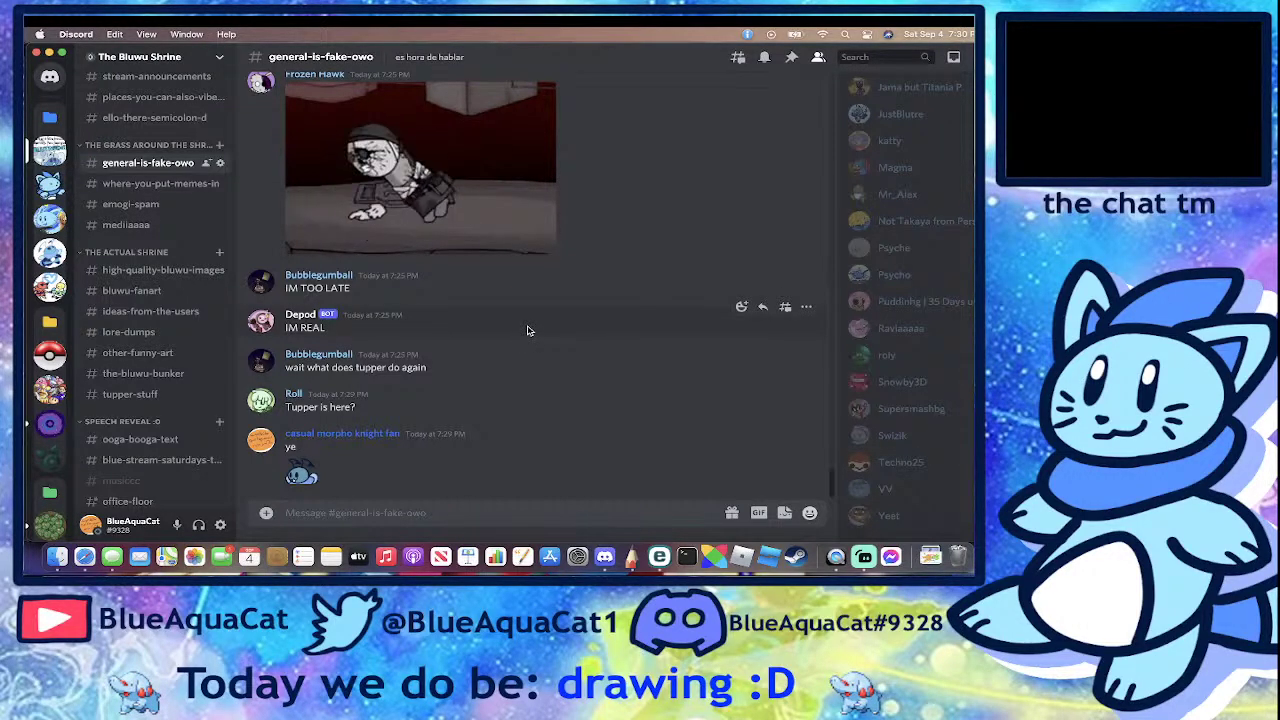
{"action": "scroll", "coordinate": [910, 300], "scroll_direction": "up", "scroll_amount": 5}
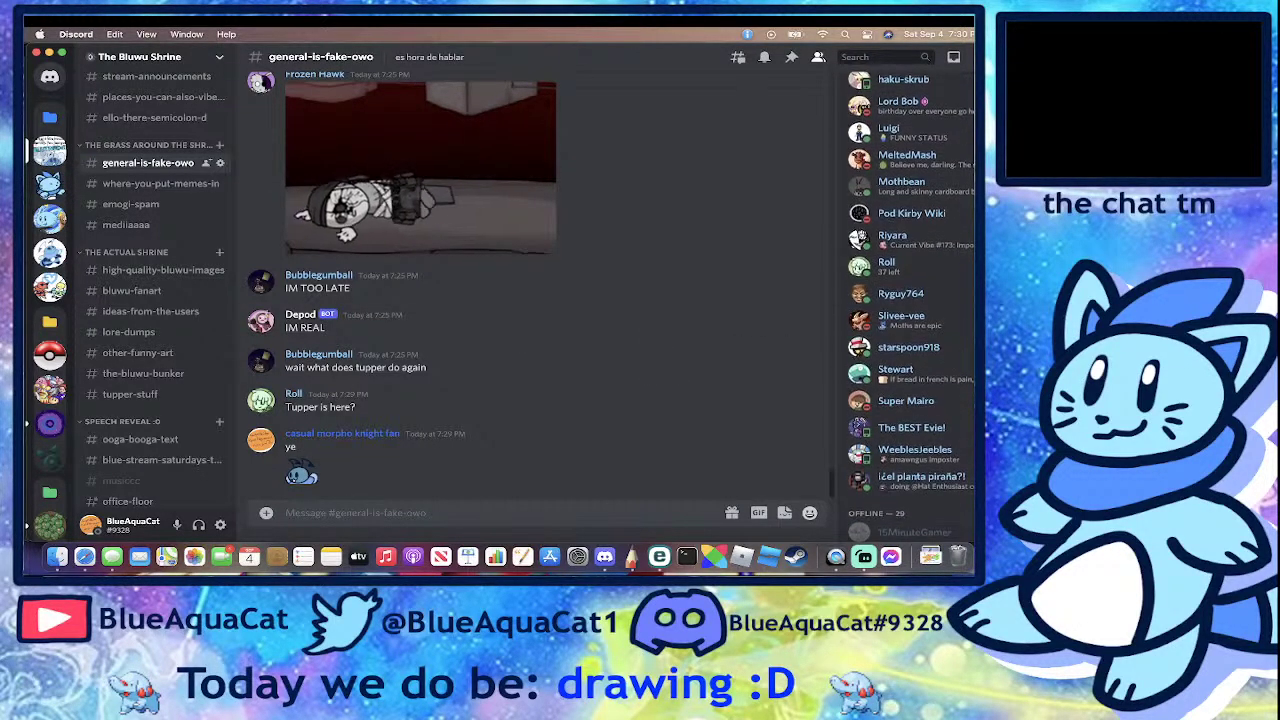
{"action": "scroll", "coordinate": [910, 300], "scroll_direction": "up", "scroll_amount": 4}
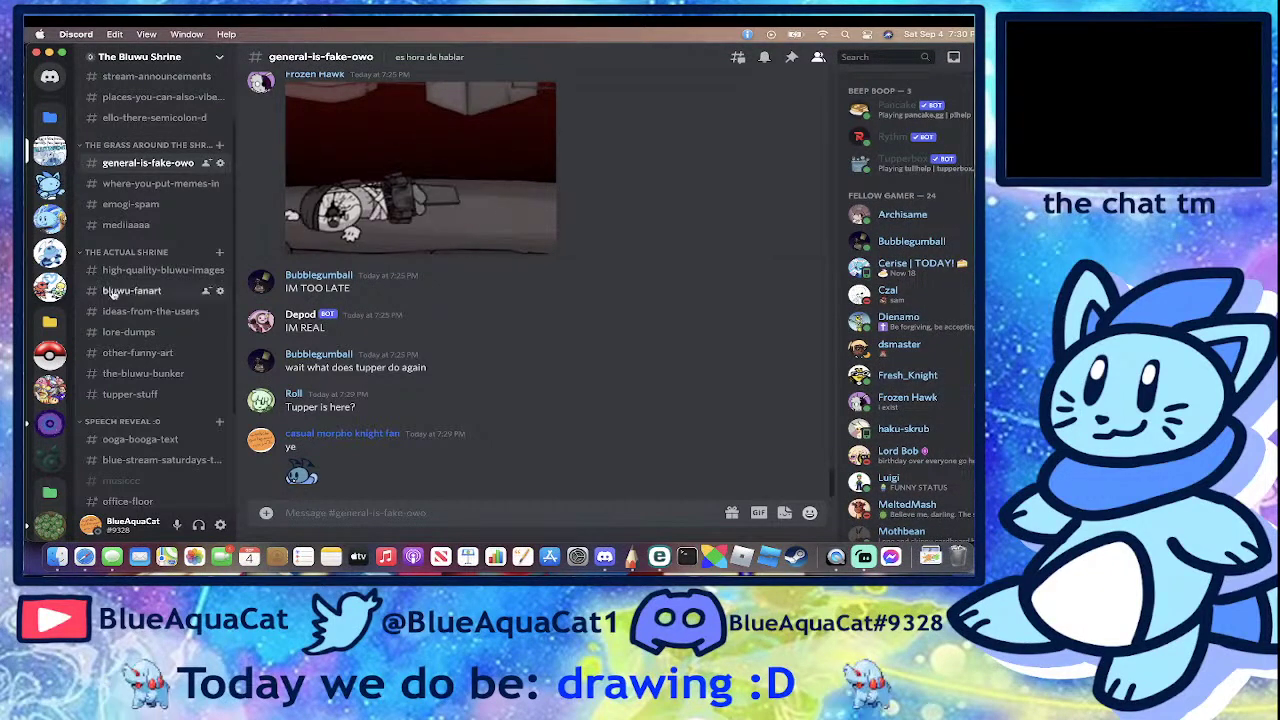
{"action": "left_click", "coordinate": [130, 394]}
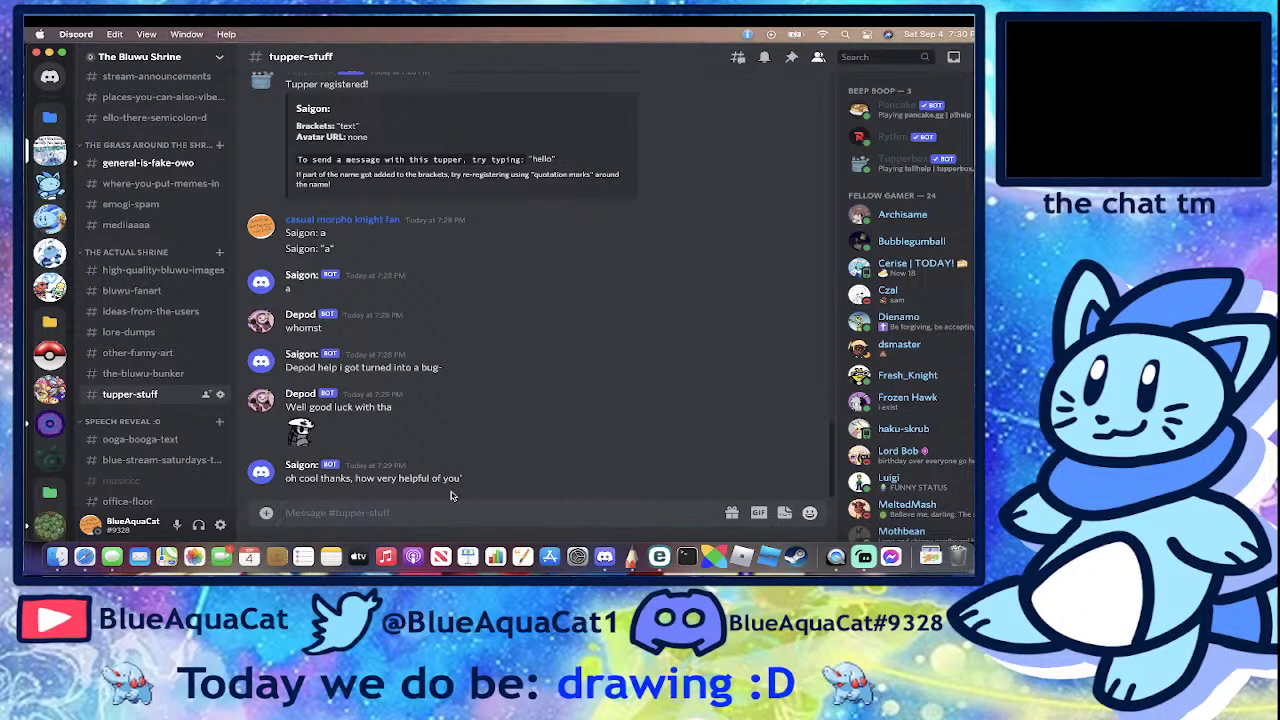
- Reply in the general-is-fake-owo channel with "pretty much" and a separate "welcome to typper strewam saturday" message
{"action": "left_click", "coordinate": [140, 163]}
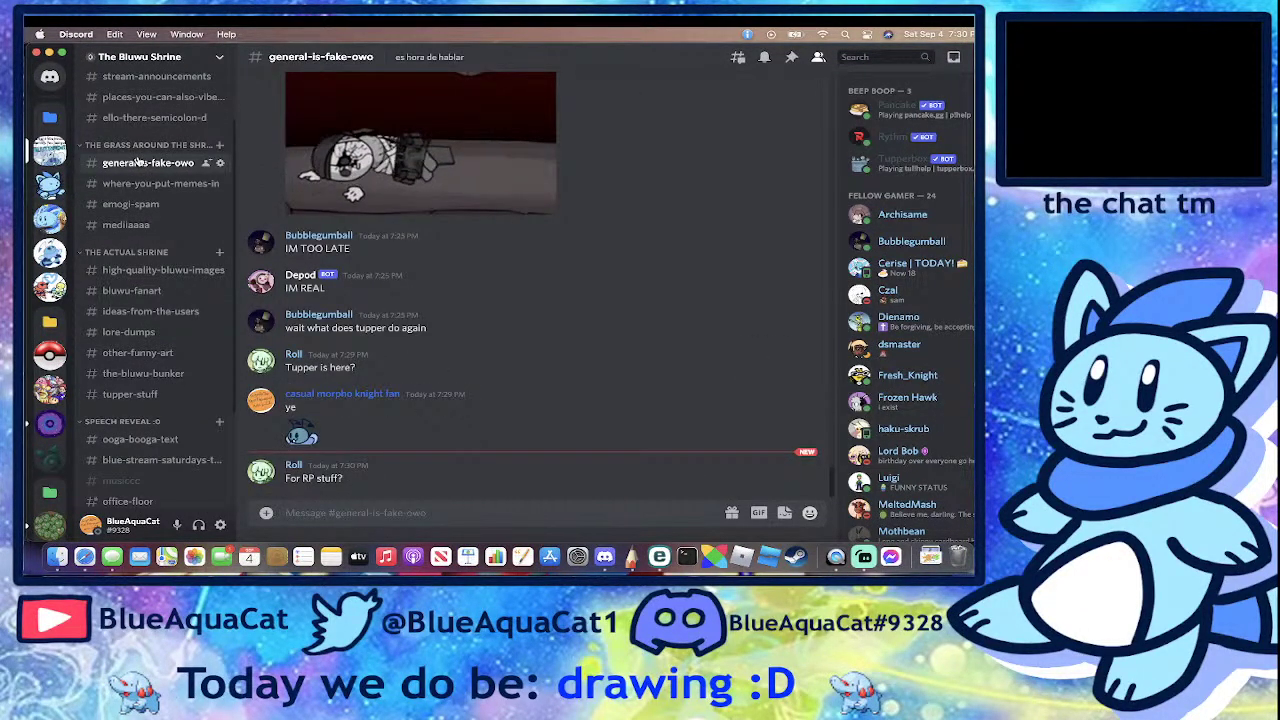
{"action": "type", "text": "pretty much"}
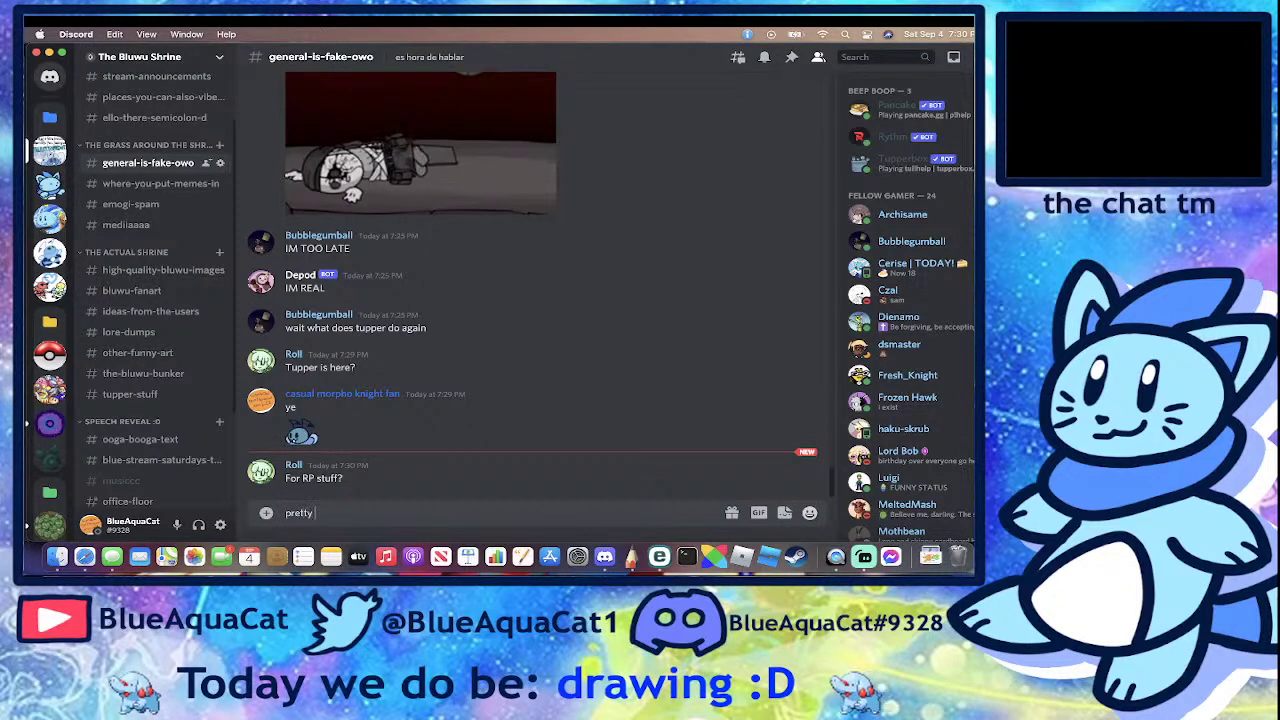
{"action": "key", "text": "Return"}
{"action": "type", "text": "welcome t"}
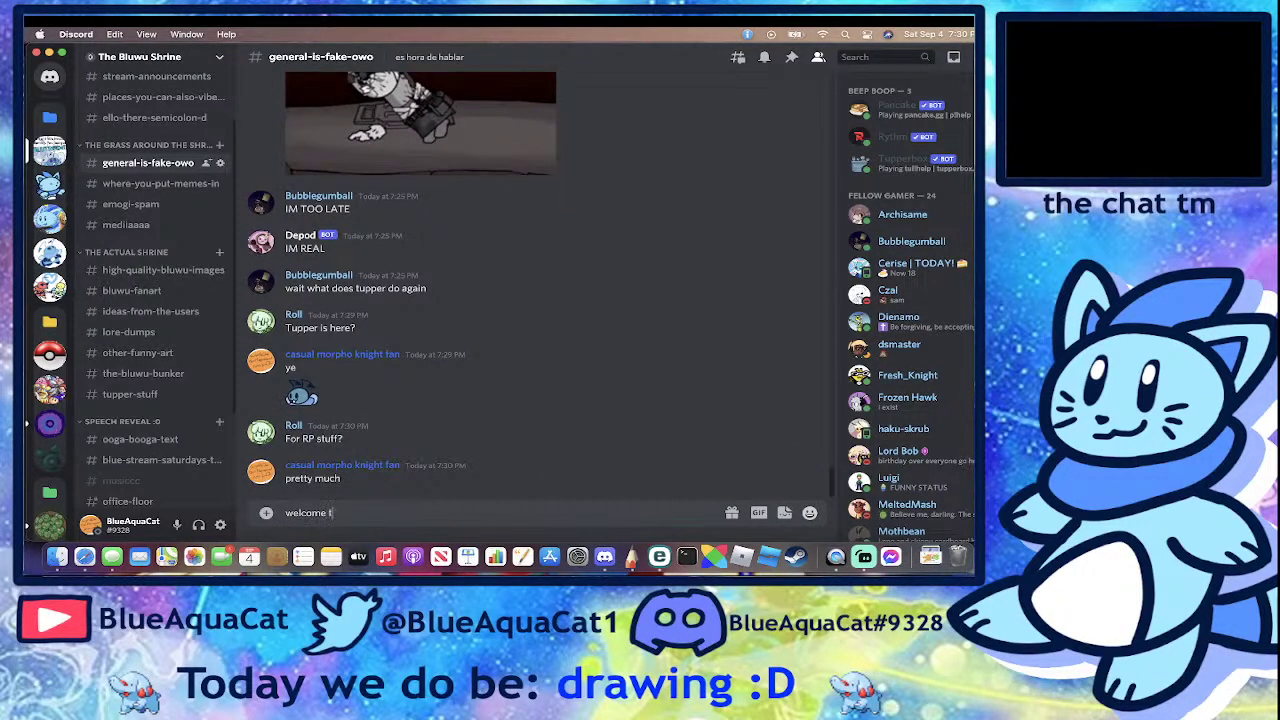
{"action": "type", "text": "o tupper strewam saturday"}
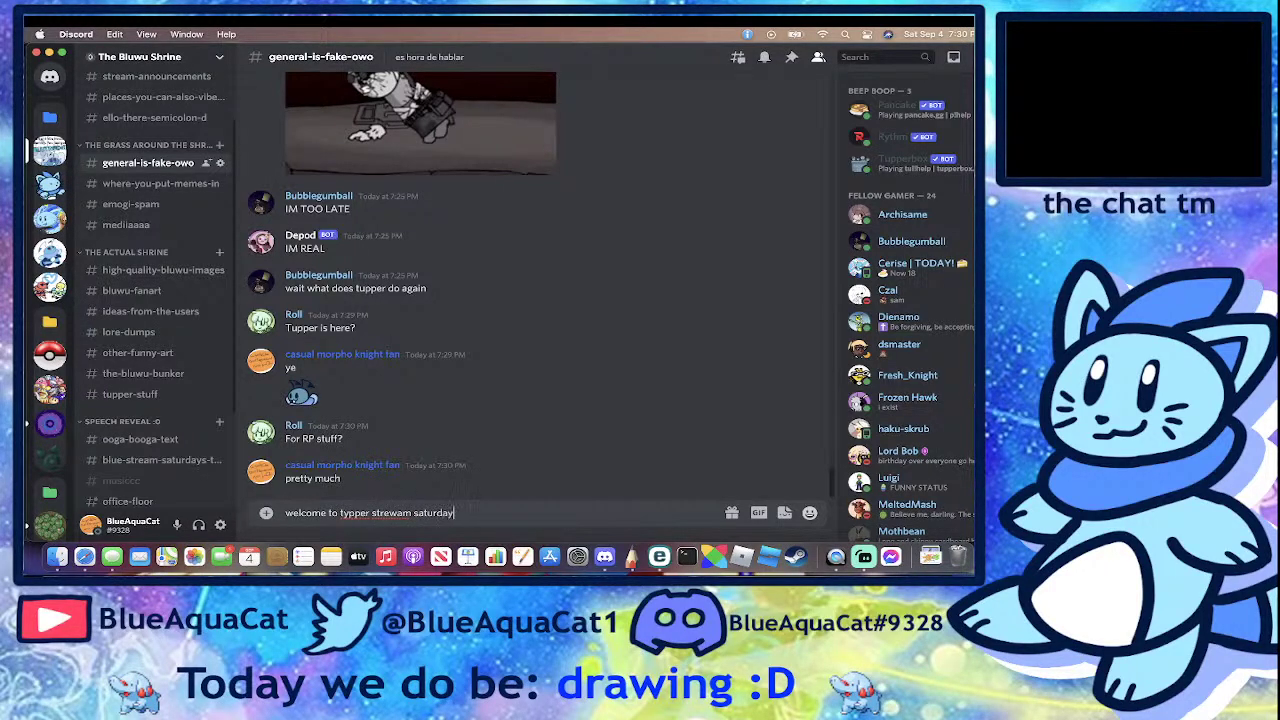
{"action": "key", "text": "Return"}
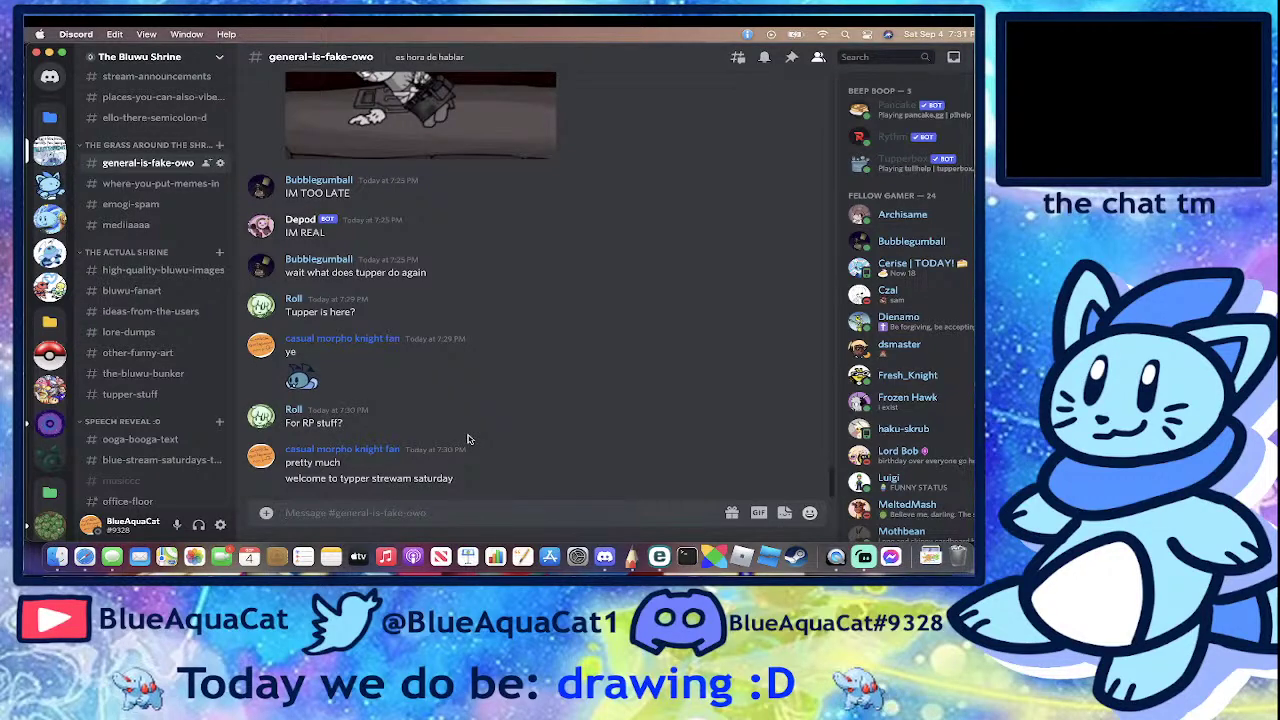
- Look through the server's channel list, from the Important Stuffs category to the voice channels
{"action": "scroll", "coordinate": [170, 375], "scroll_direction": "down", "scroll_amount": 3}
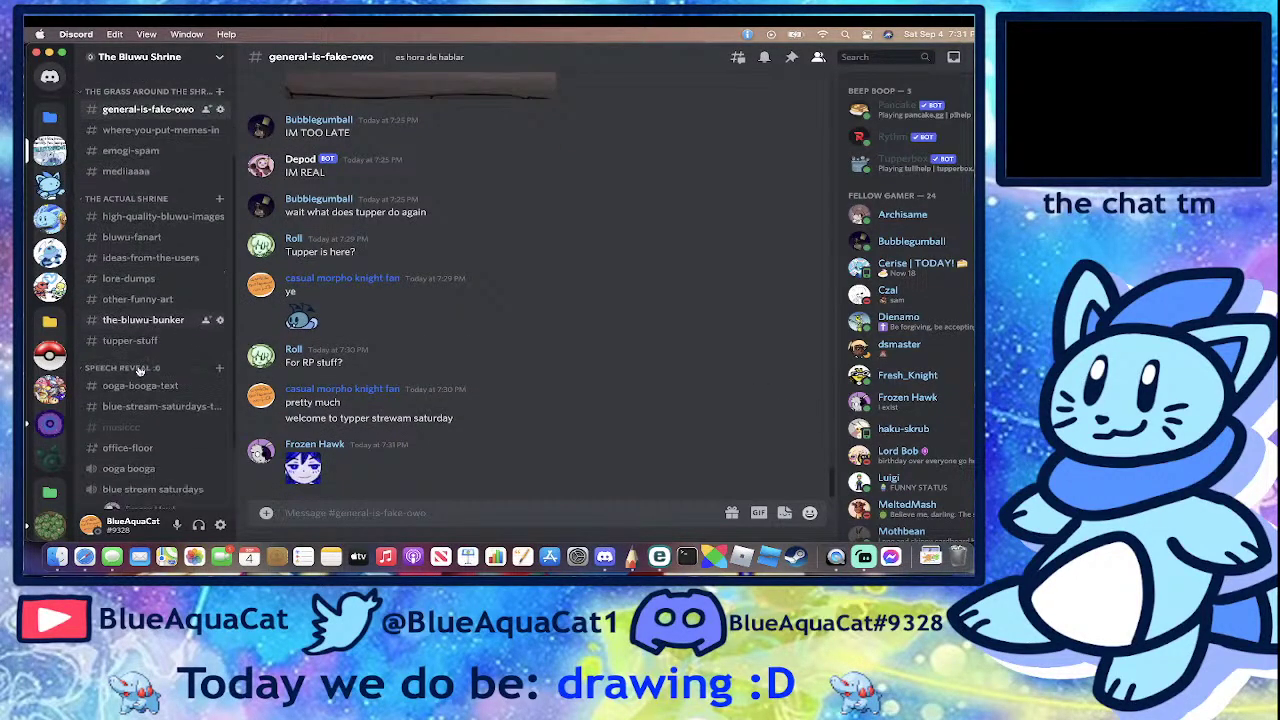
{"action": "scroll", "coordinate": [139, 370], "scroll_direction": "up", "scroll_amount": 5}
{"action": "scroll", "coordinate": [139, 370], "scroll_direction": "down", "scroll_amount": 5}
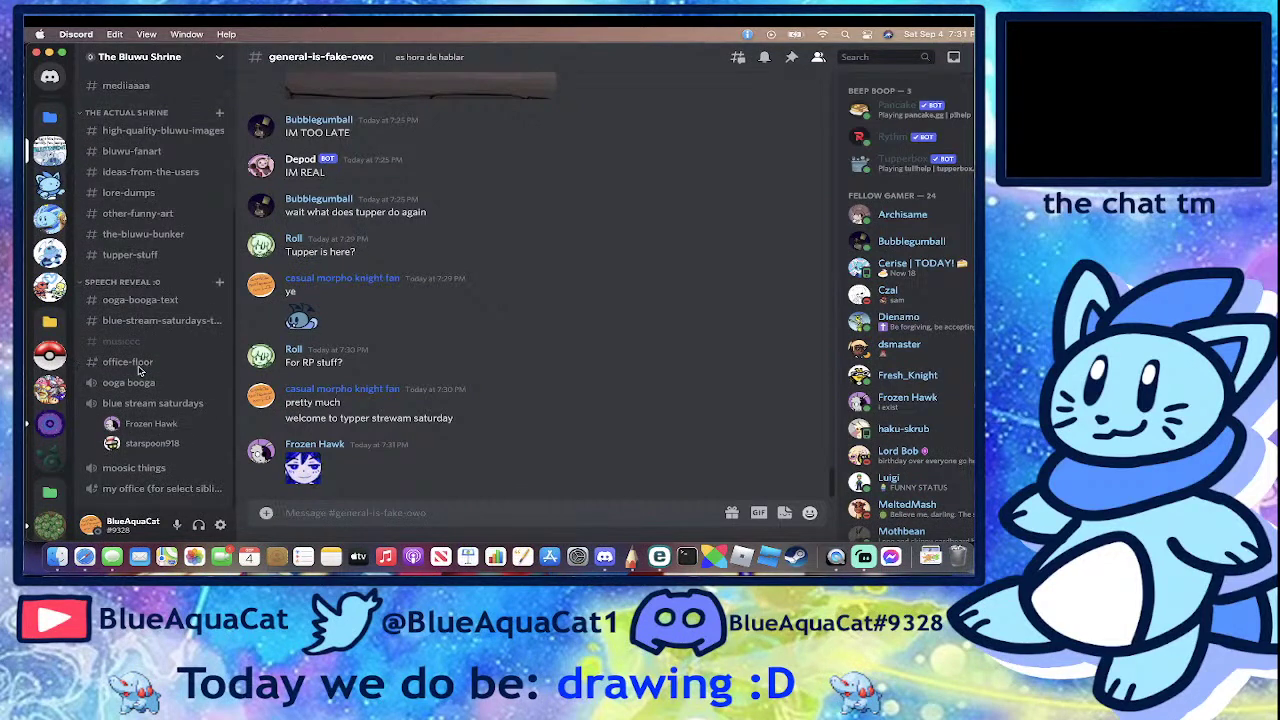
{"action": "scroll", "coordinate": [160, 220], "scroll_direction": "up", "scroll_amount": 3}
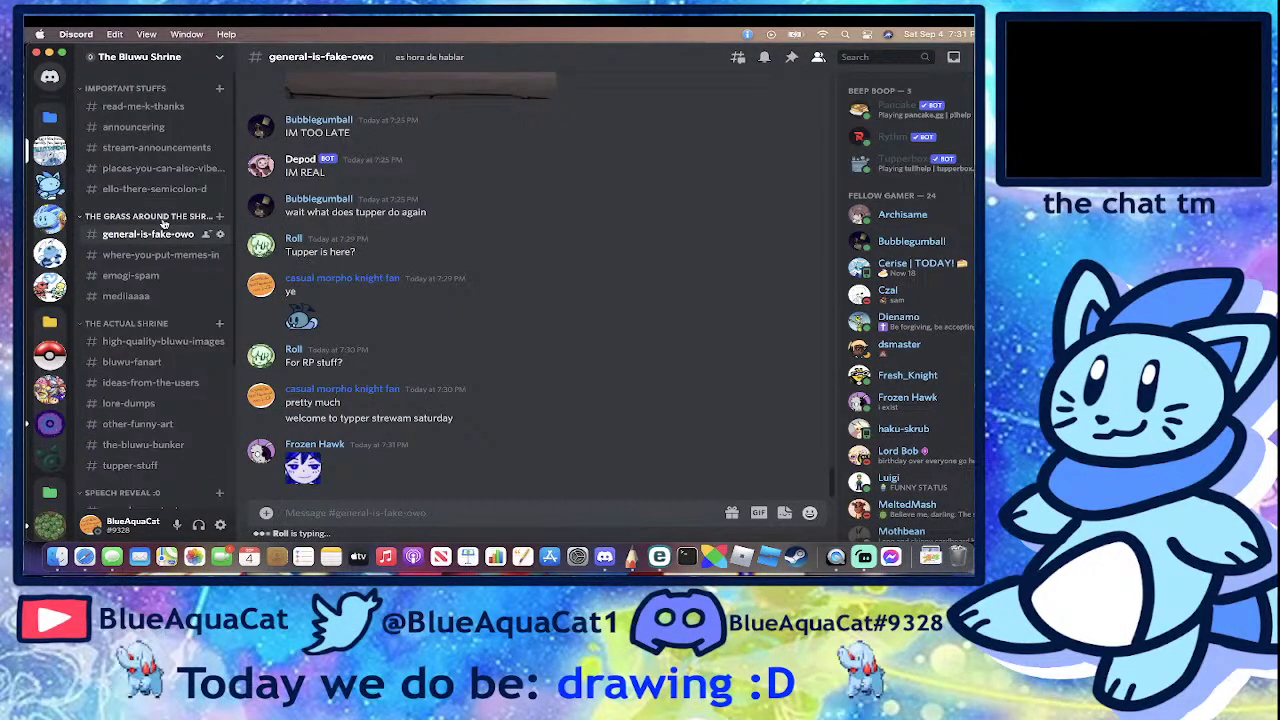
{"action": "scroll", "coordinate": [170, 220], "scroll_direction": "down", "scroll_amount": 3}
{"action": "scroll", "coordinate": [111, 256], "scroll_direction": "up", "scroll_amount": 3}
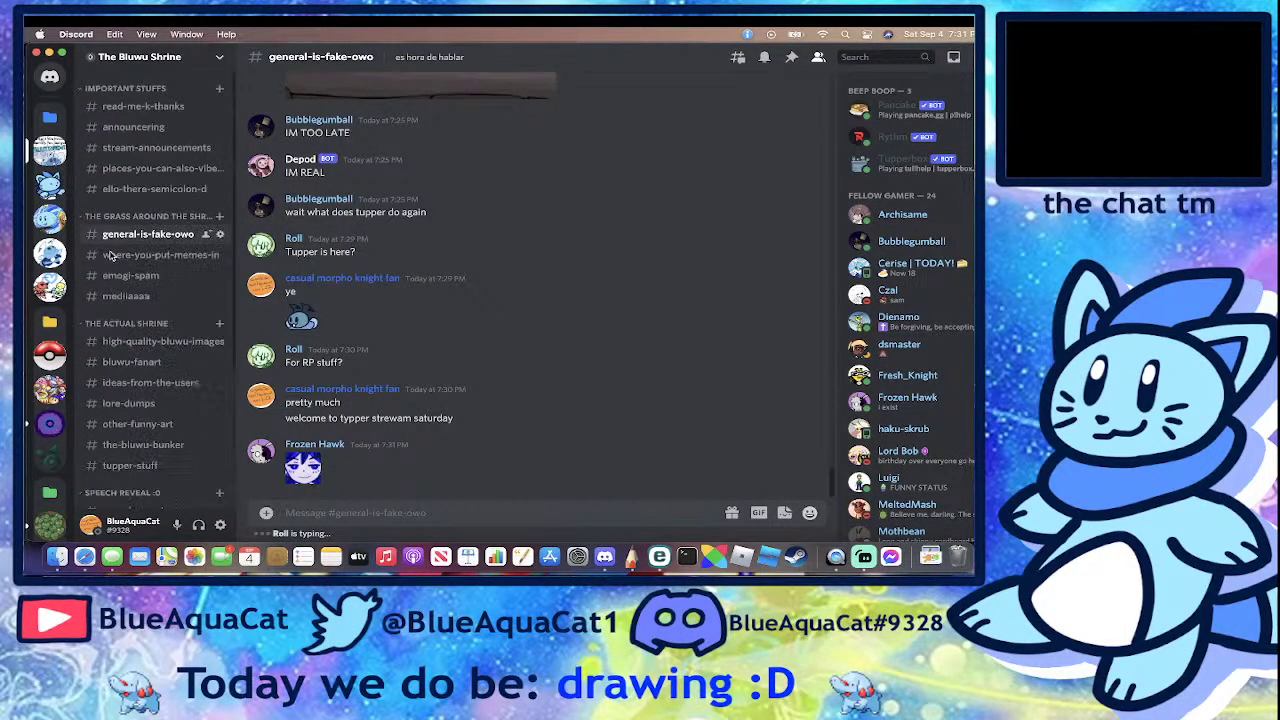
{"action": "scroll", "coordinate": [111, 256], "scroll_direction": "down", "scroll_amount": 2}
{"action": "scroll", "coordinate": [111, 256], "scroll_direction": "down", "scroll_amount": 1}
{"action": "scroll", "coordinate": [115, 260], "scroll_direction": "up", "scroll_amount": 3}
{"action": "scroll", "coordinate": [130, 275], "scroll_direction": "down", "scroll_amount": 4}
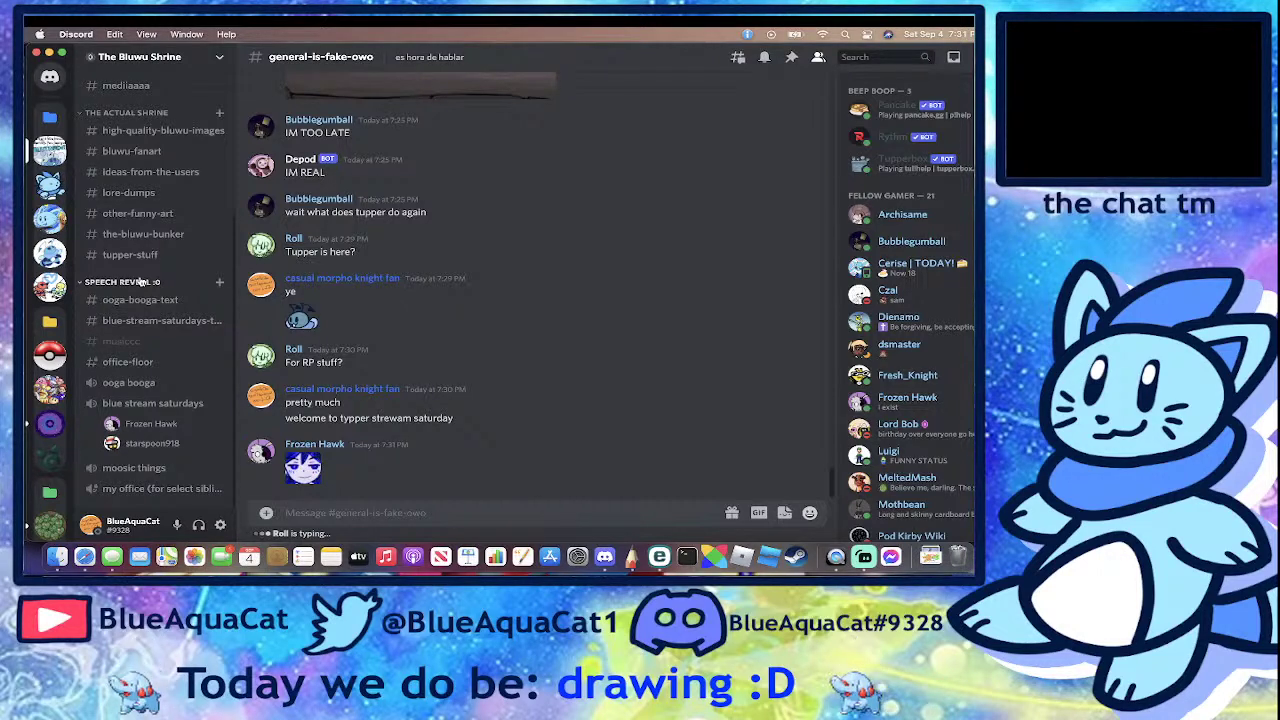
{"action": "scroll", "coordinate": [140, 282], "scroll_direction": "up", "scroll_amount": 2}
{"action": "scroll", "coordinate": [140, 282], "scroll_direction": "down", "scroll_amount": 2}
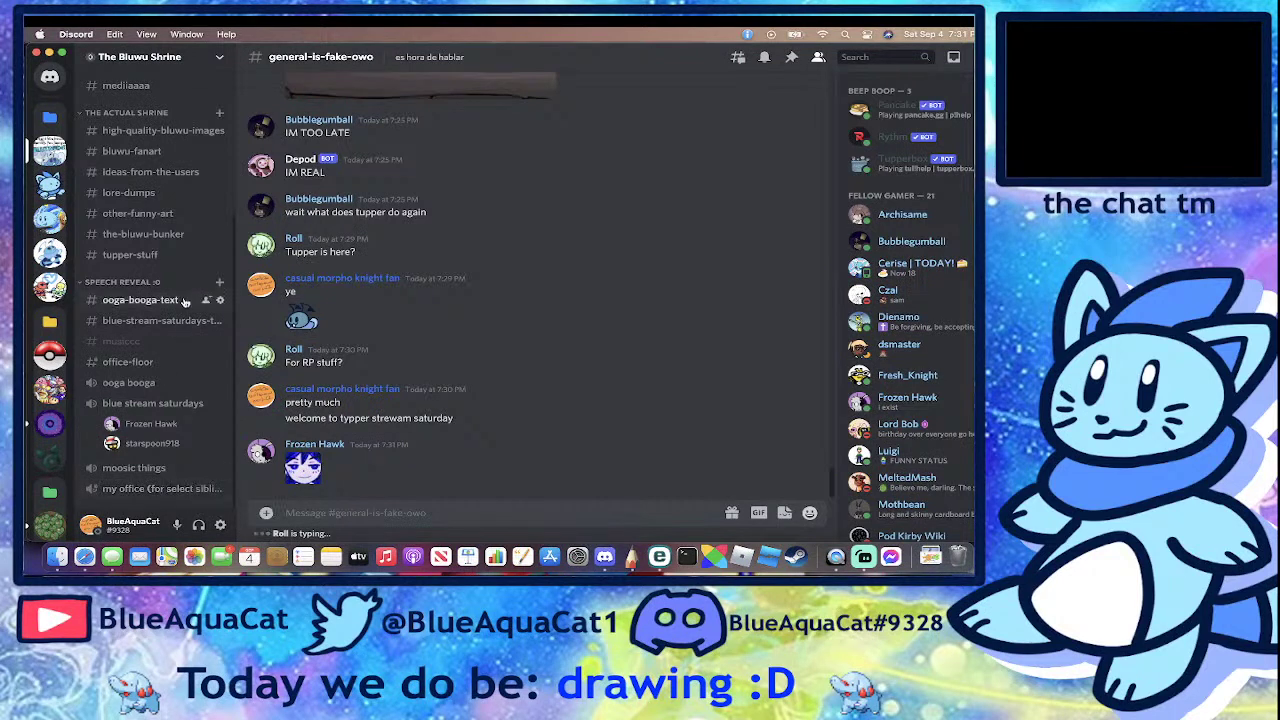
{"action": "scroll", "coordinate": [184, 301], "scroll_direction": "up", "scroll_amount": 2}
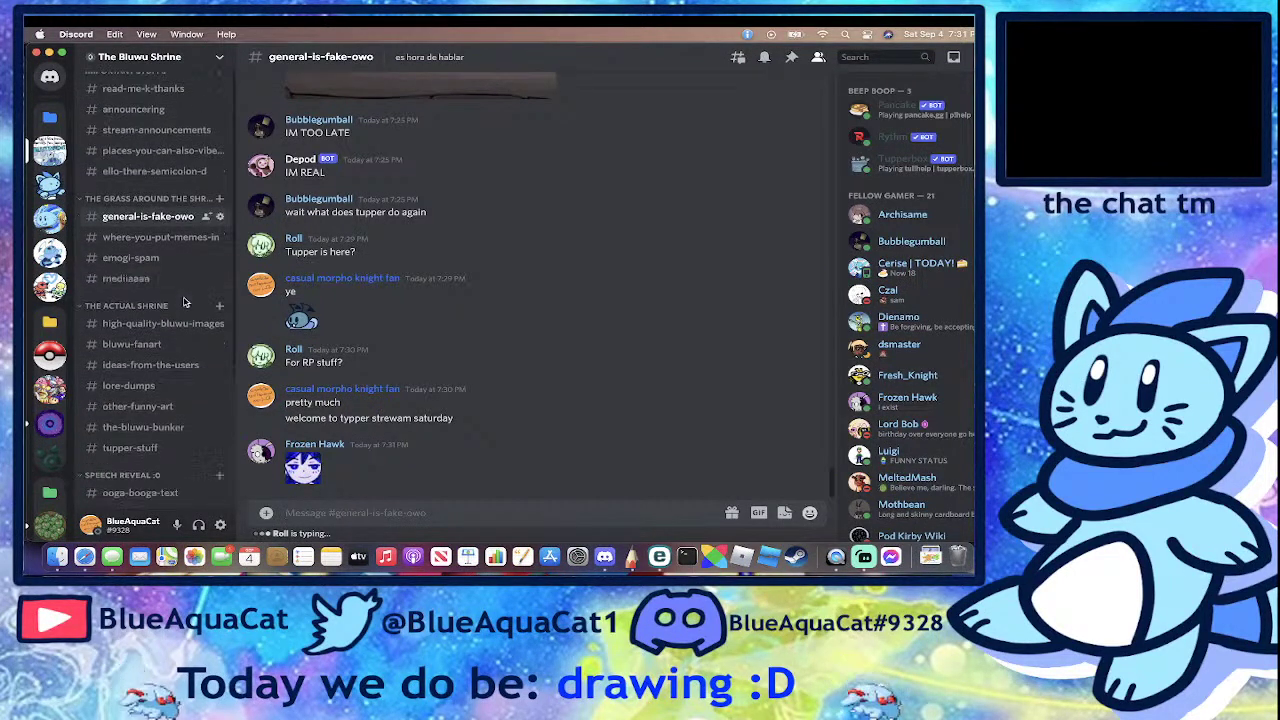
{"action": "scroll", "coordinate": [184, 301], "scroll_direction": "down", "scroll_amount": 2}
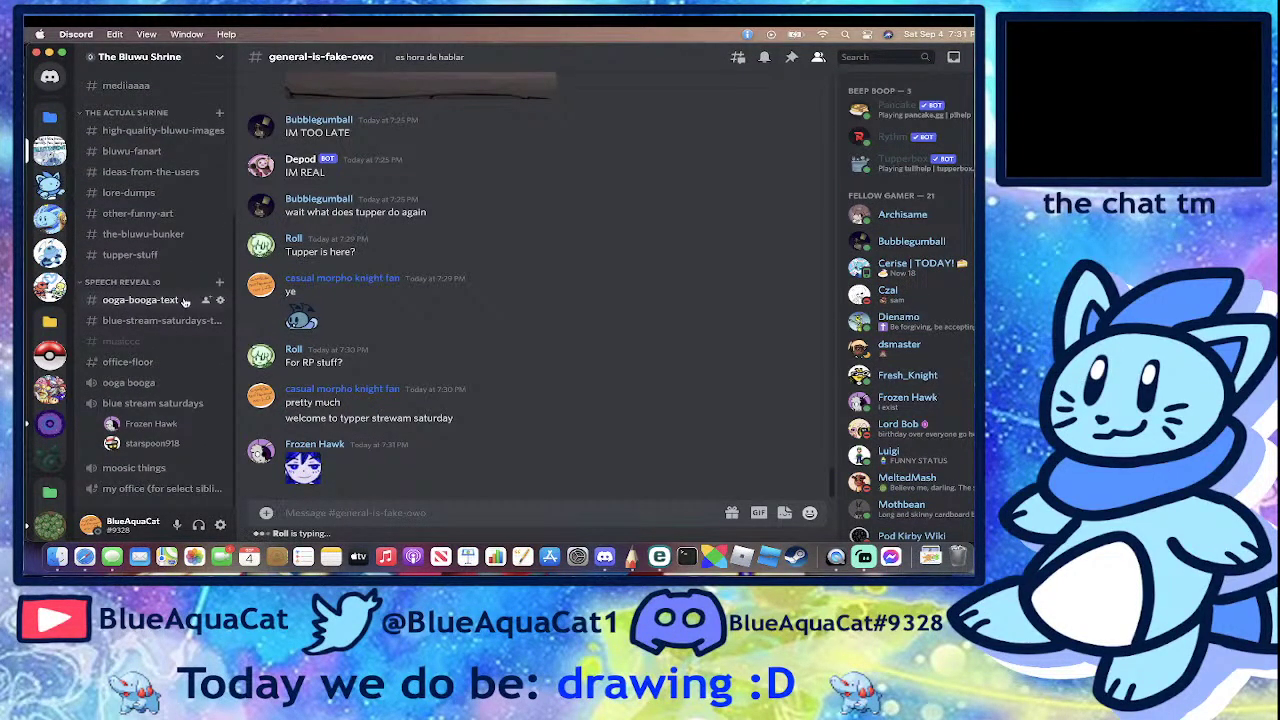
{"action": "scroll", "coordinate": [184, 301], "scroll_direction": "up", "scroll_amount": 2}
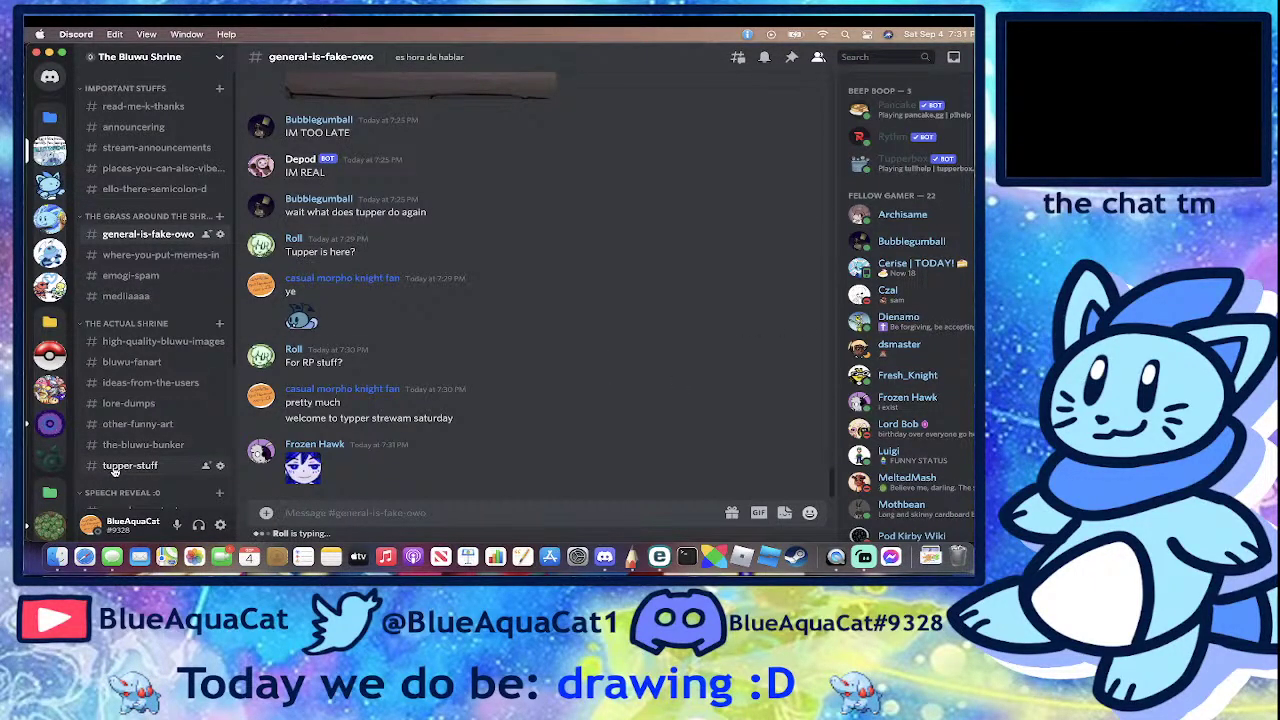
- Send "also it's in #tupper-stuff" with the channel mention in general-is-fake-owo, followed by a separate "sure" message
{"action": "type", "text": "so it's in #tupepr"}
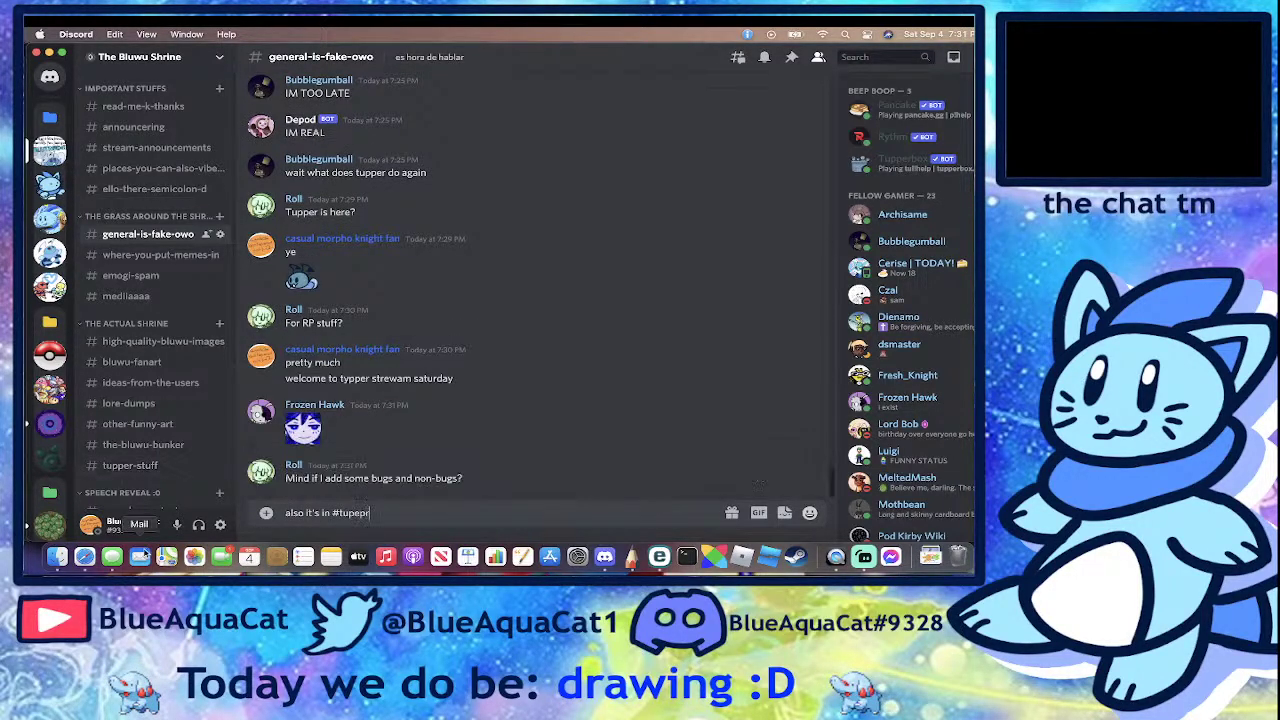
{"action": "key", "text": "BackSpace"}
{"action": "key", "text": "BackSpace"}
{"action": "key", "text": "BackSpace"}
{"action": "key", "text": "BackSpace"}
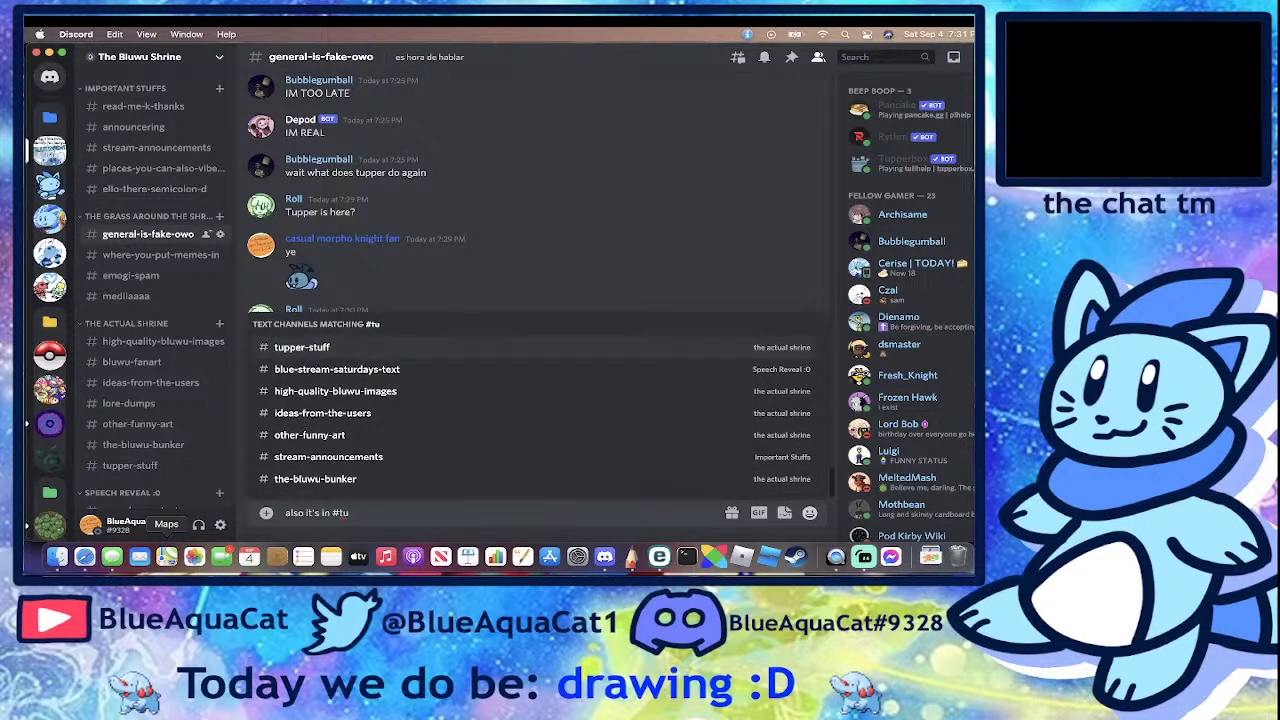
{"action": "left_click", "coordinate": [415, 350]}
{"action": "key", "text": "Return"}
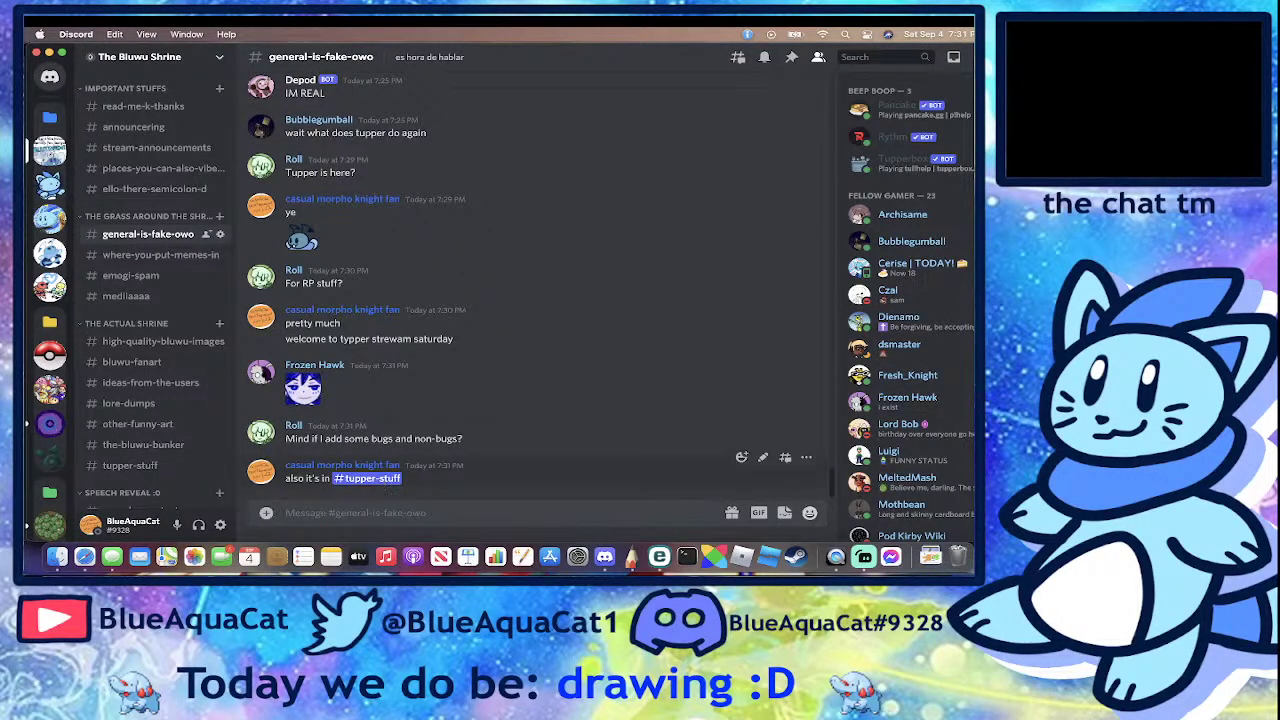
{"action": "type", "text": "sure"}
{"action": "key", "text": "Return"}
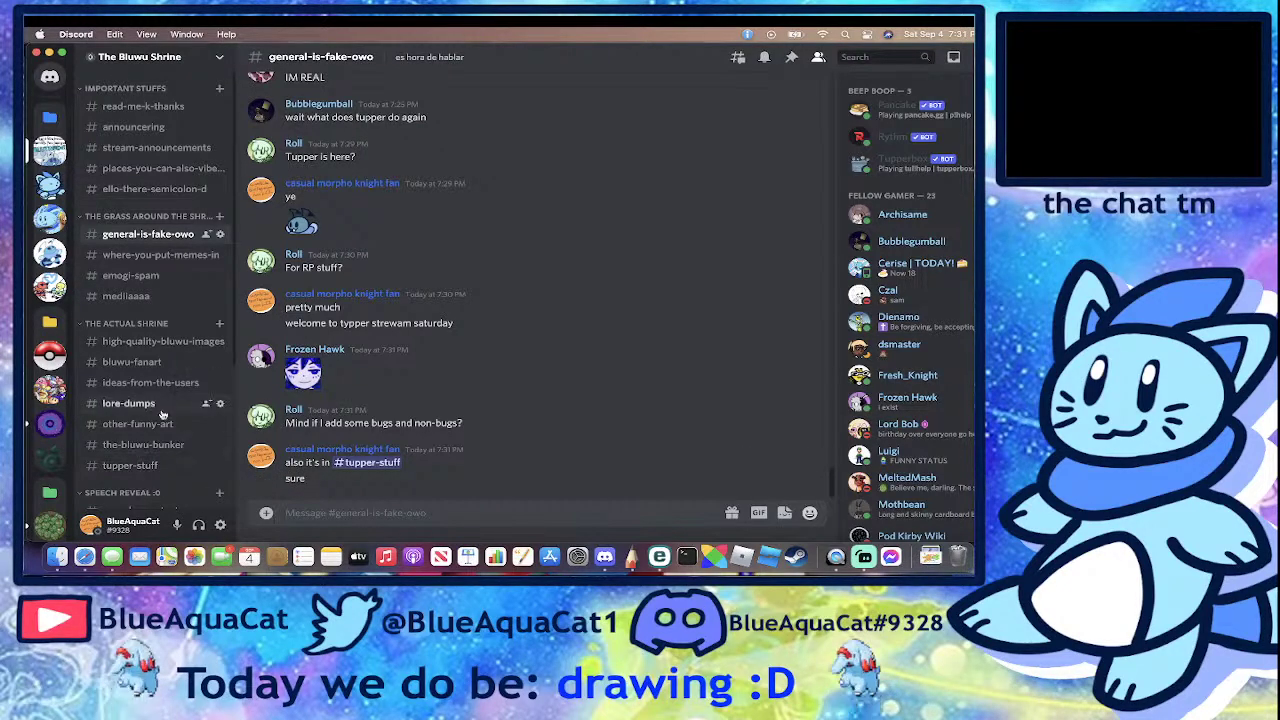
- Send "ooga boog booga" as the Blutre tupper in the tupper-stuff channel, using the "bee:" prefix
{"action": "left_click", "coordinate": [148, 467]}
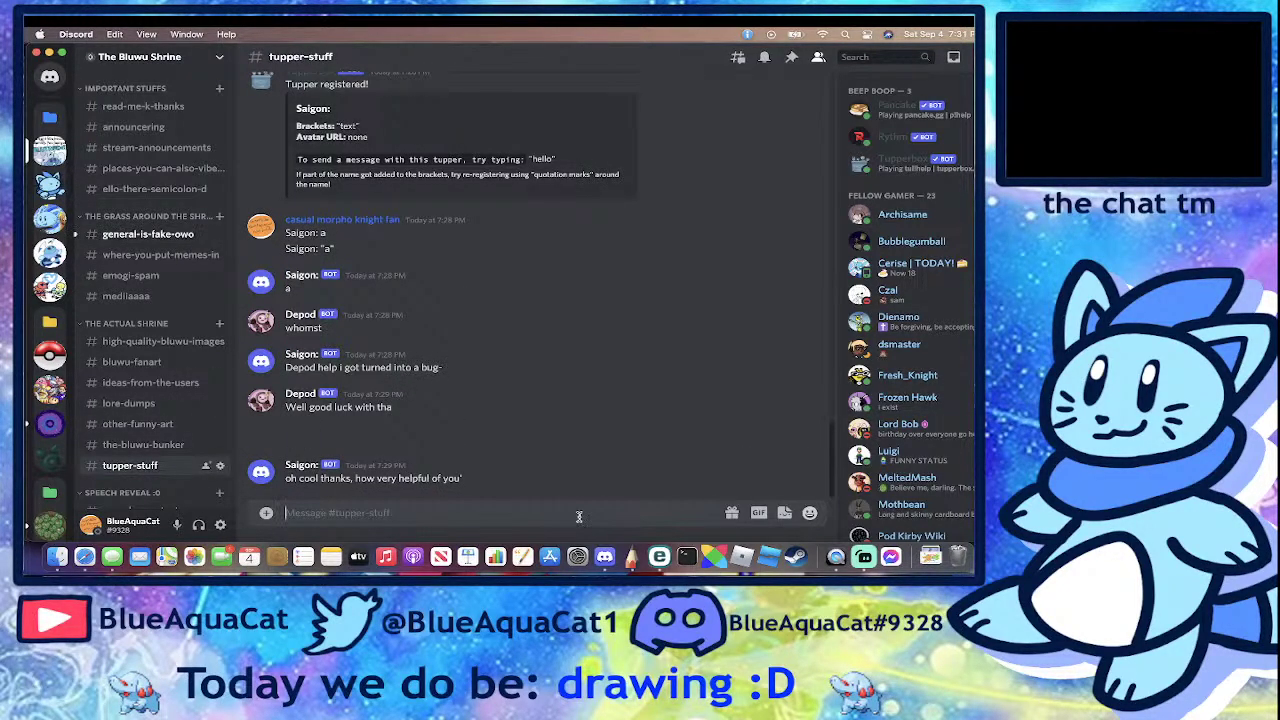
{"action": "type", "text": "bee: oog"}
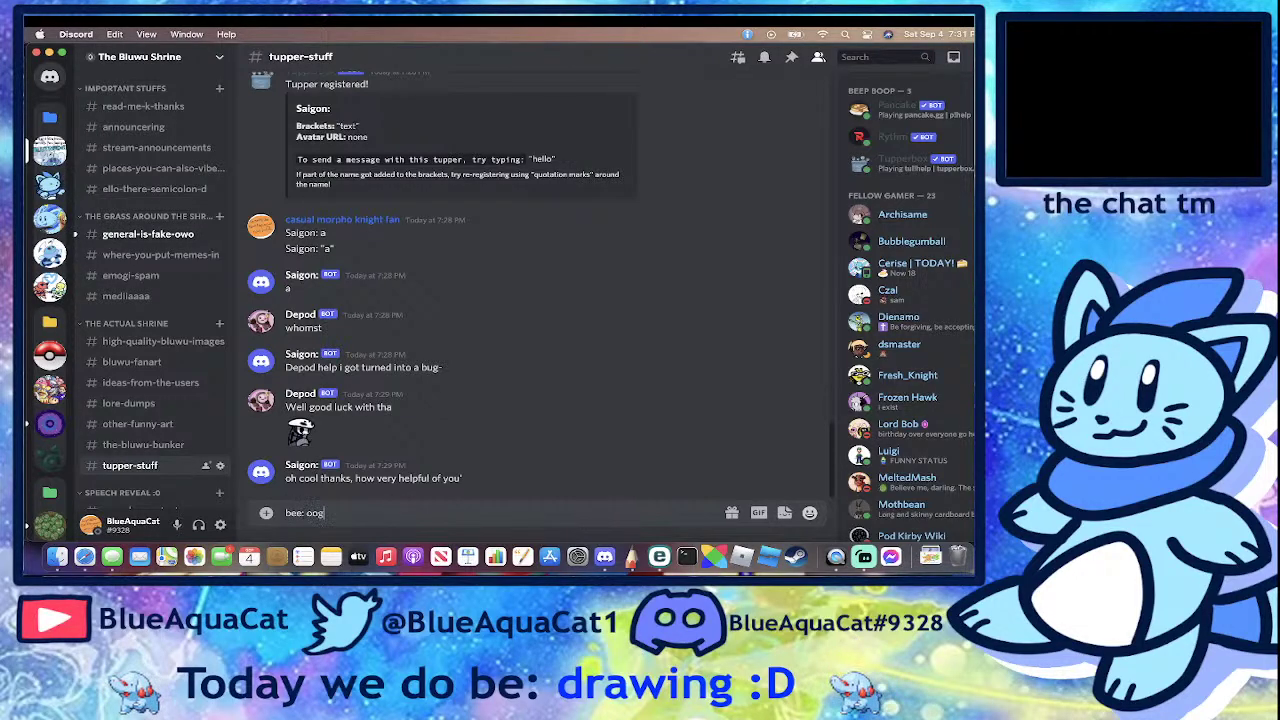
{"action": "type", "text": "a boog booga"}
{"action": "key", "text": "Return"}
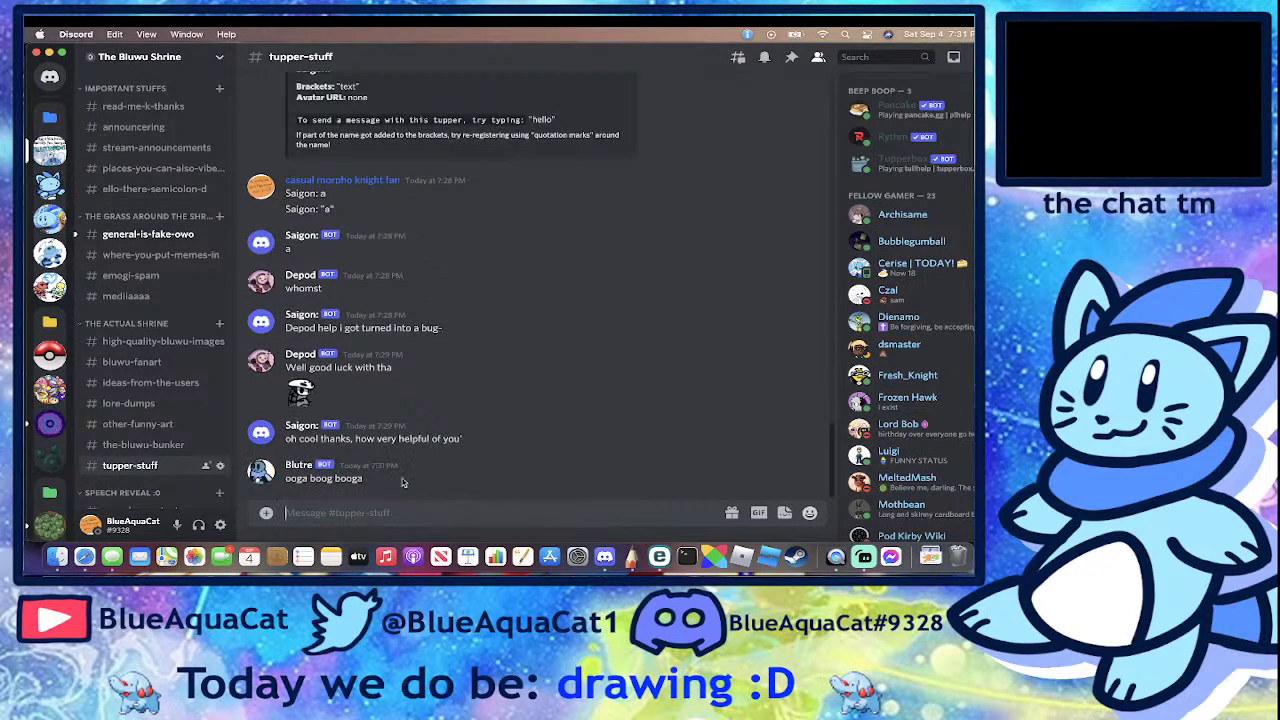
- Check the new messages in general-is-fake-owo and examine the Crumble registration command in tupper-stuff
{"action": "left_click", "coordinate": [150, 234]}
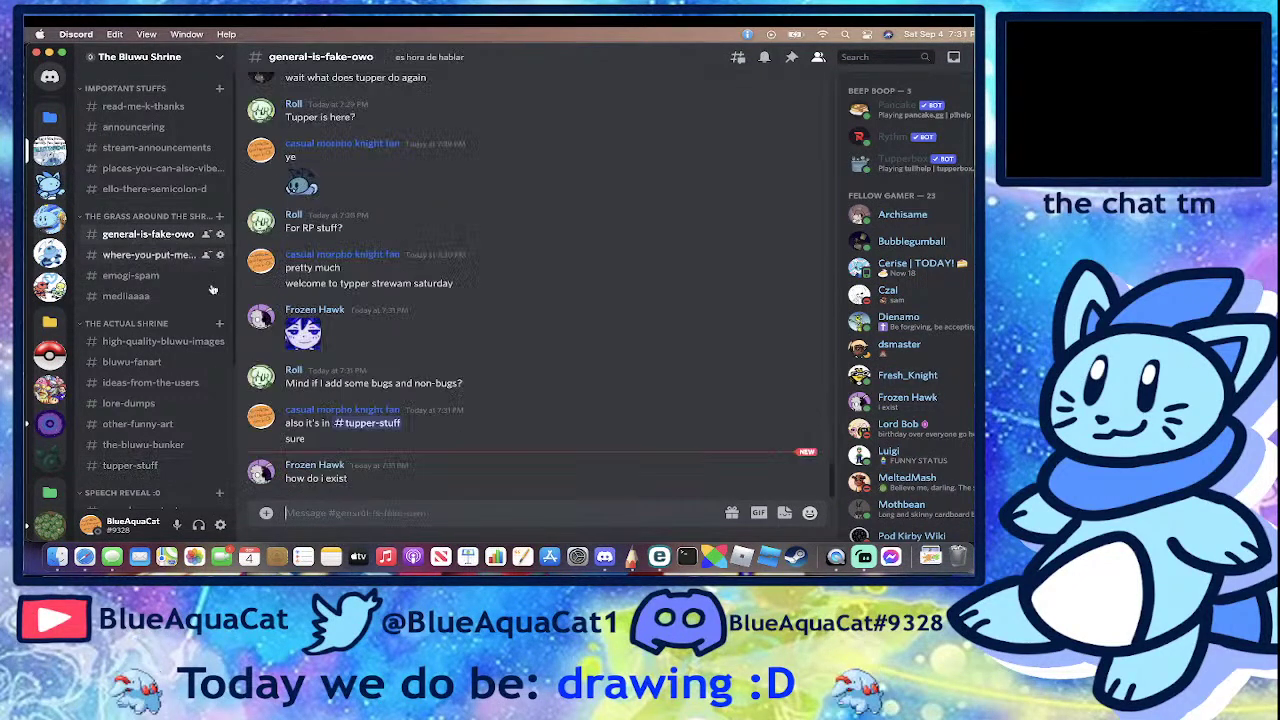
{"action": "scroll", "coordinate": [140, 400], "scroll_direction": "down", "scroll_amount": 5}
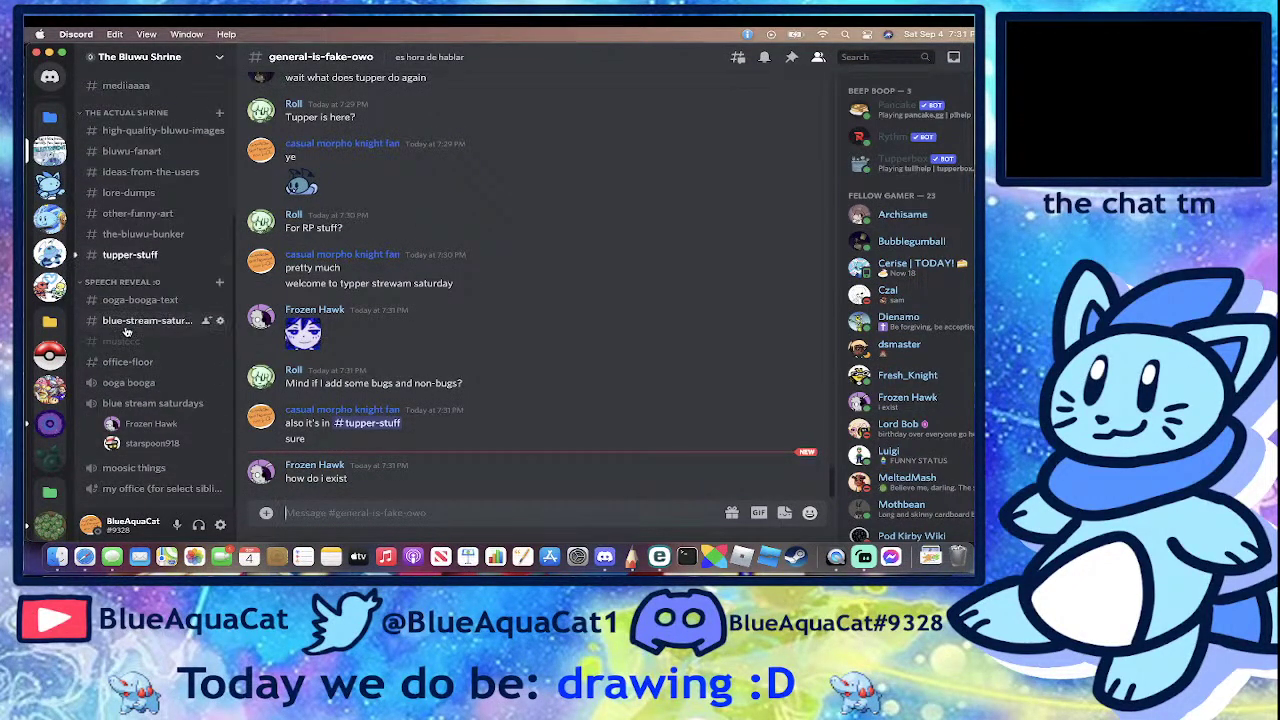
{"action": "left_click", "coordinate": [130, 254]}
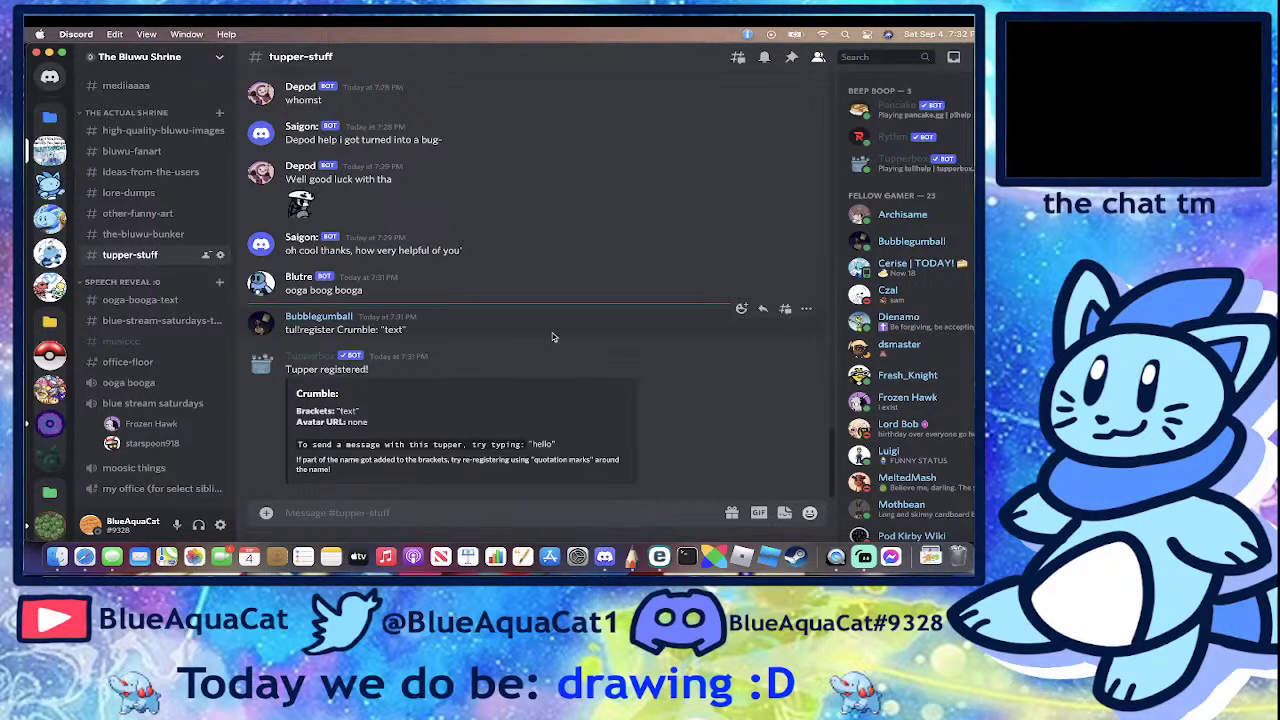
{"action": "left_click_drag", "start_coordinate": [285, 330], "coordinate": [453, 333]}
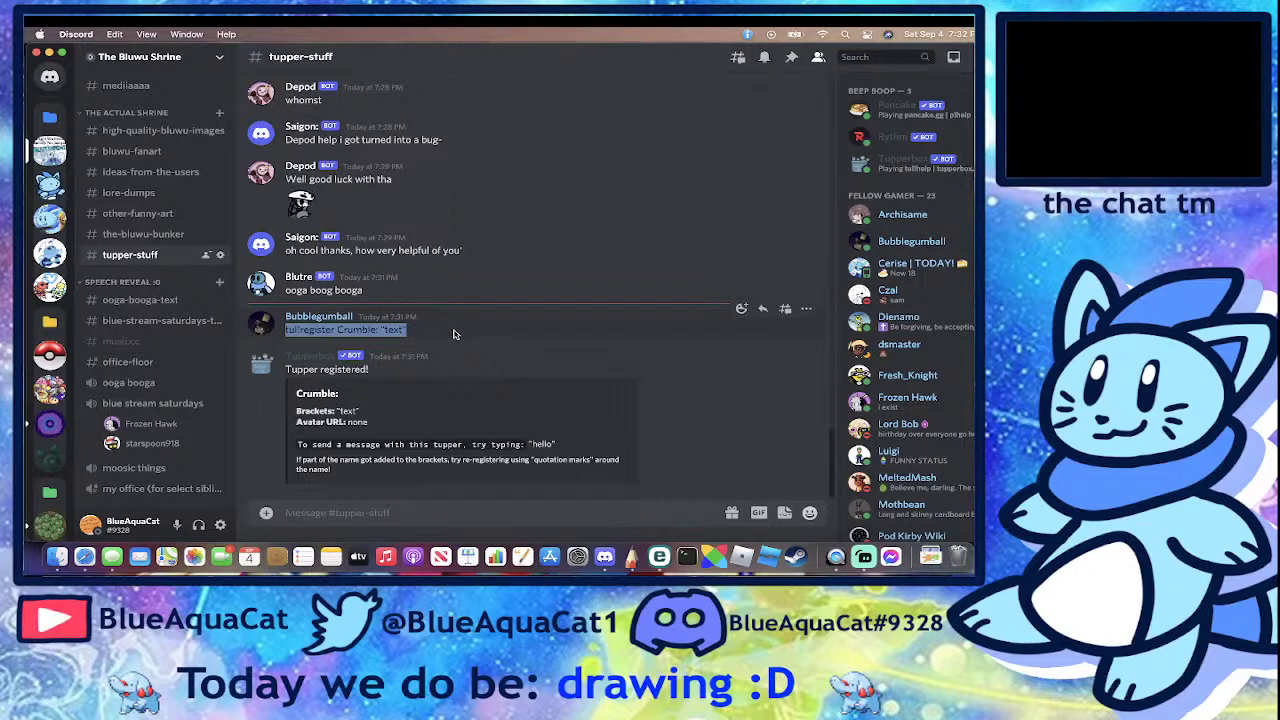
{"action": "left_click", "coordinate": [453, 333]}
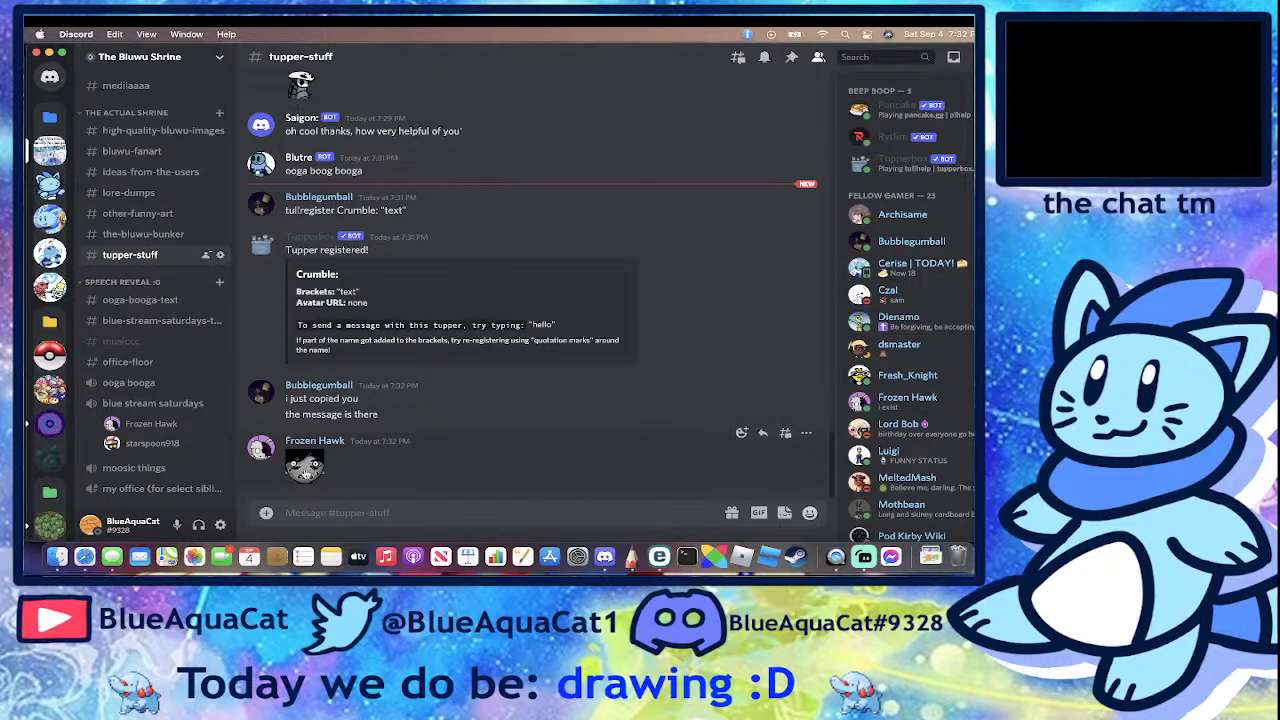
- View the details of the latest emoji in tupper-stuff and glance at the-bluwu-bunker channel before returning
{"action": "left_click", "coordinate": [305, 468]}
{"action": "left_click", "coordinate": [560, 498]}
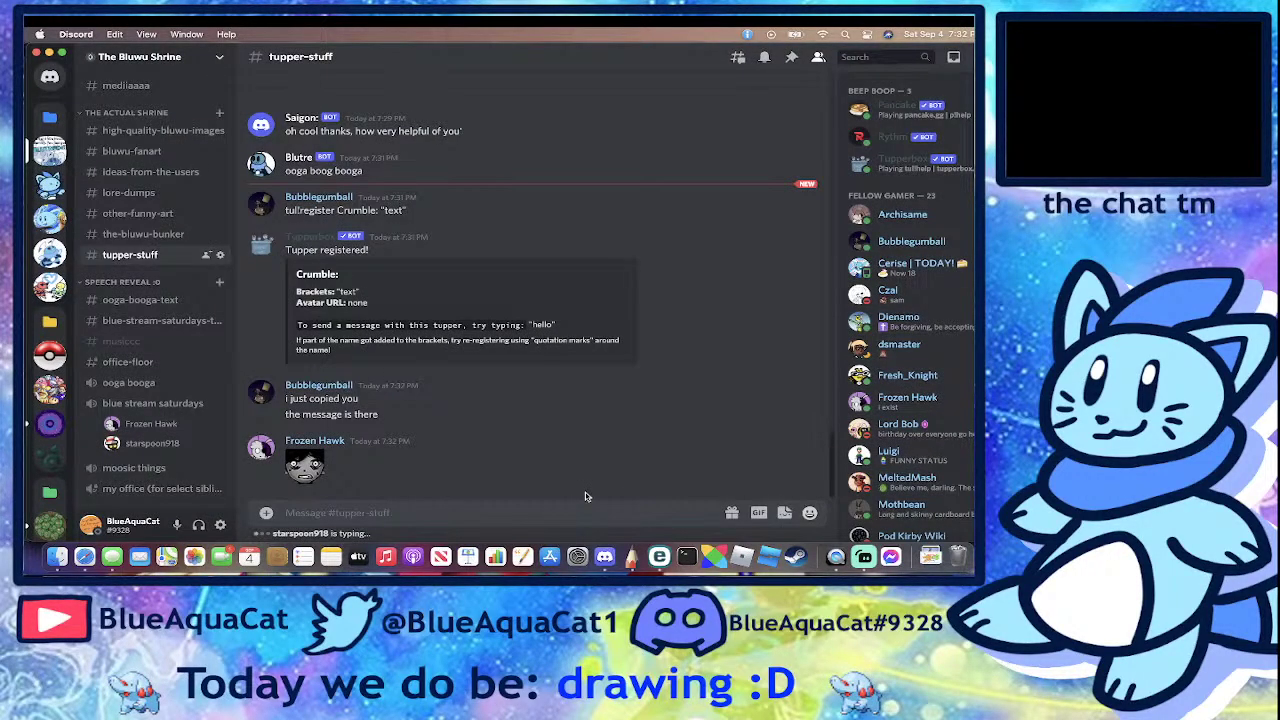
{"action": "left_click", "coordinate": [140, 234]}
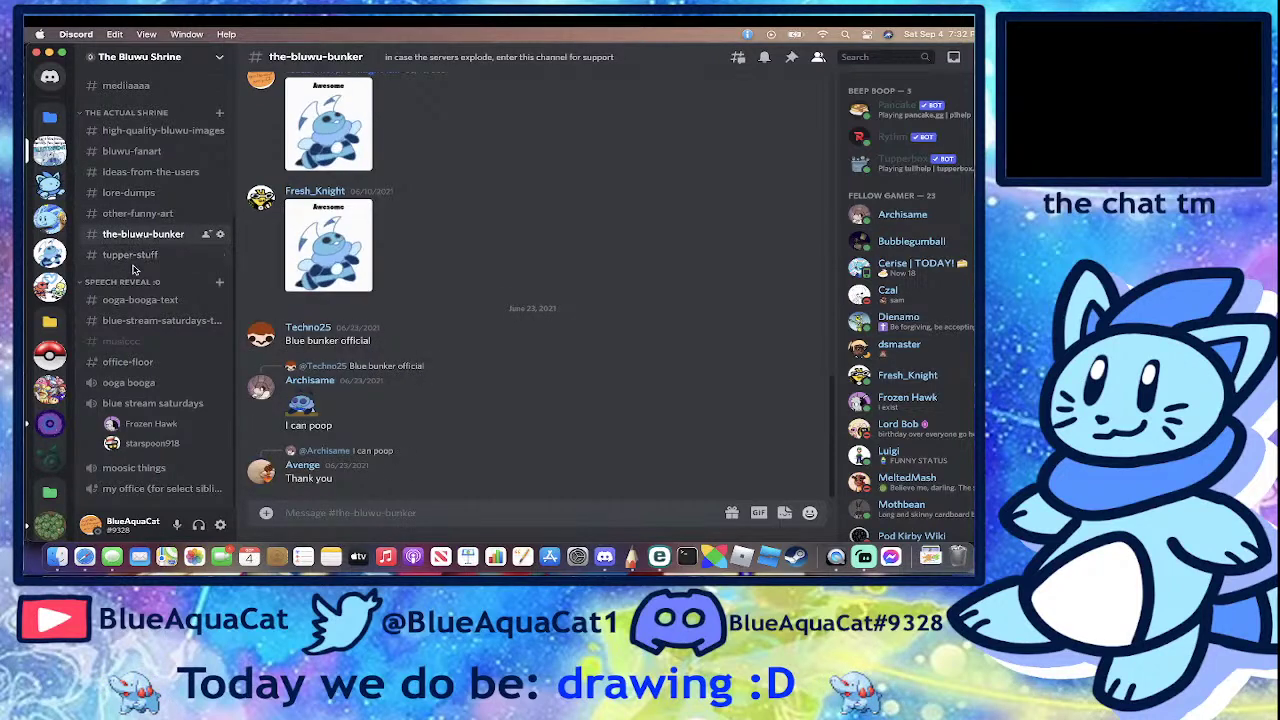
{"action": "left_click", "coordinate": [131, 257]}
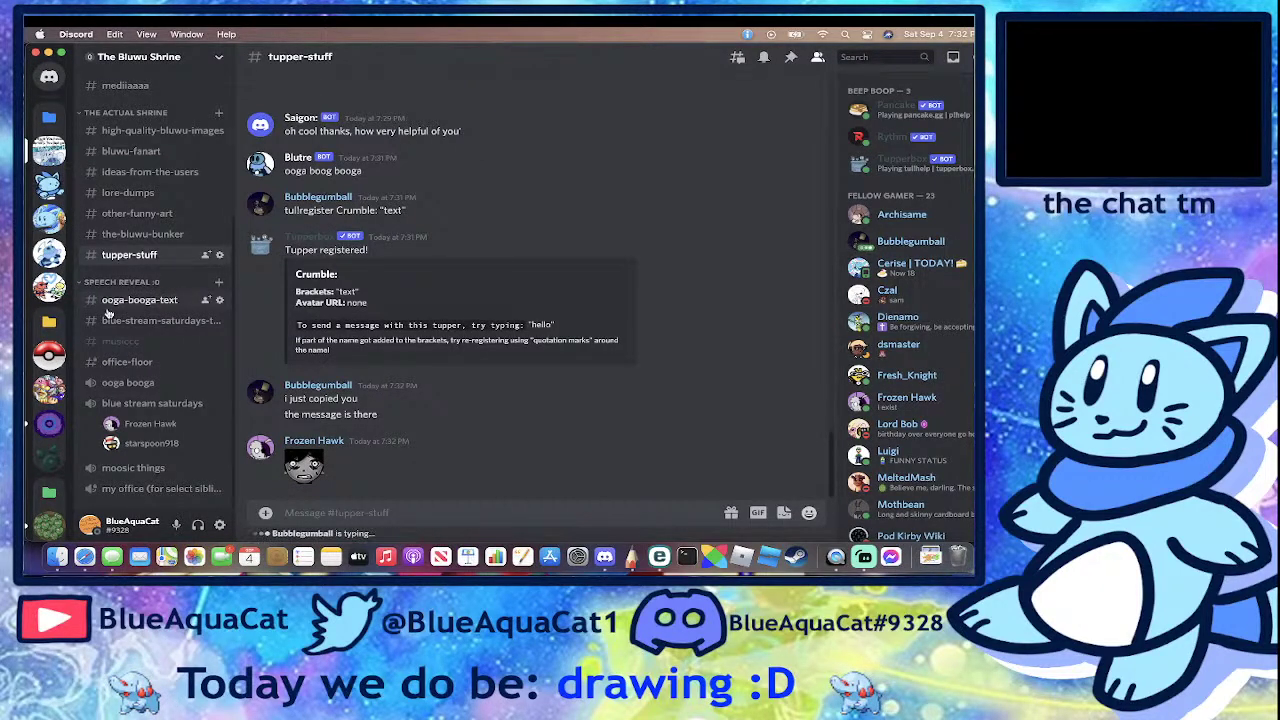
- Review the server settings, looking through the overview, roles, emoji, moderation, audit log, integrations and server template pages
{"action": "left_click", "coordinate": [176, 57]}
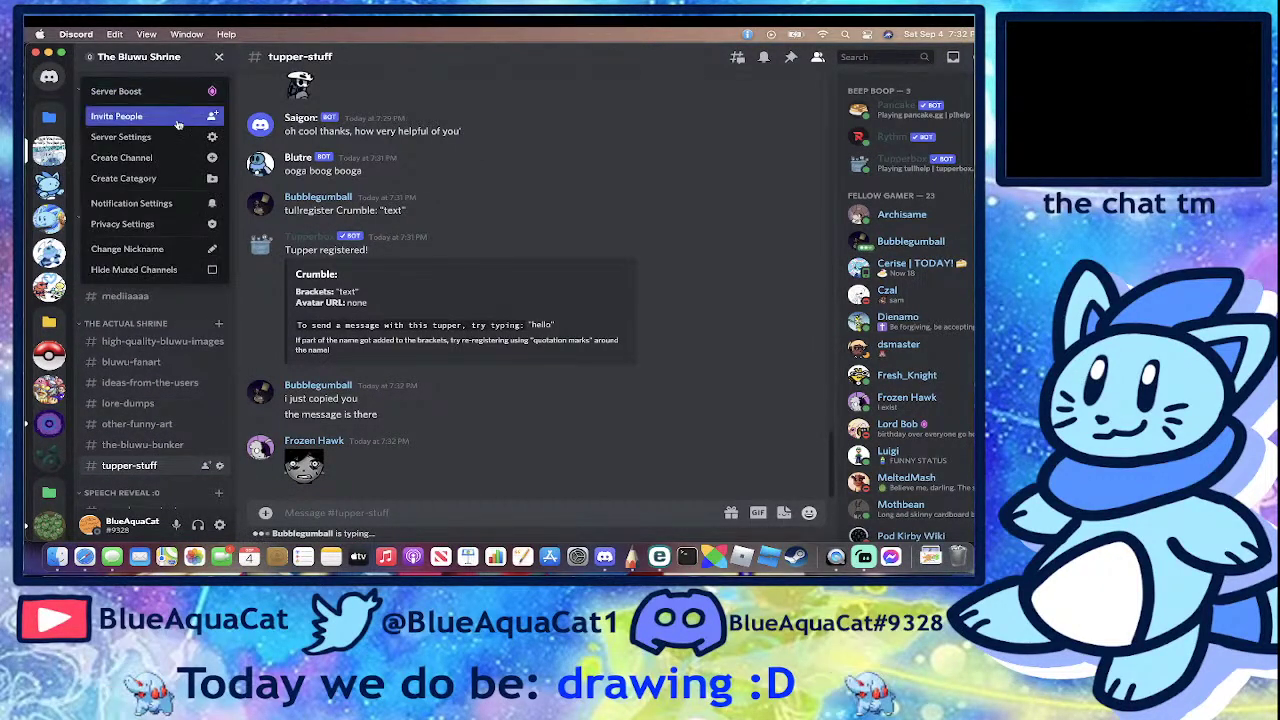
{"action": "left_click", "coordinate": [190, 137]}
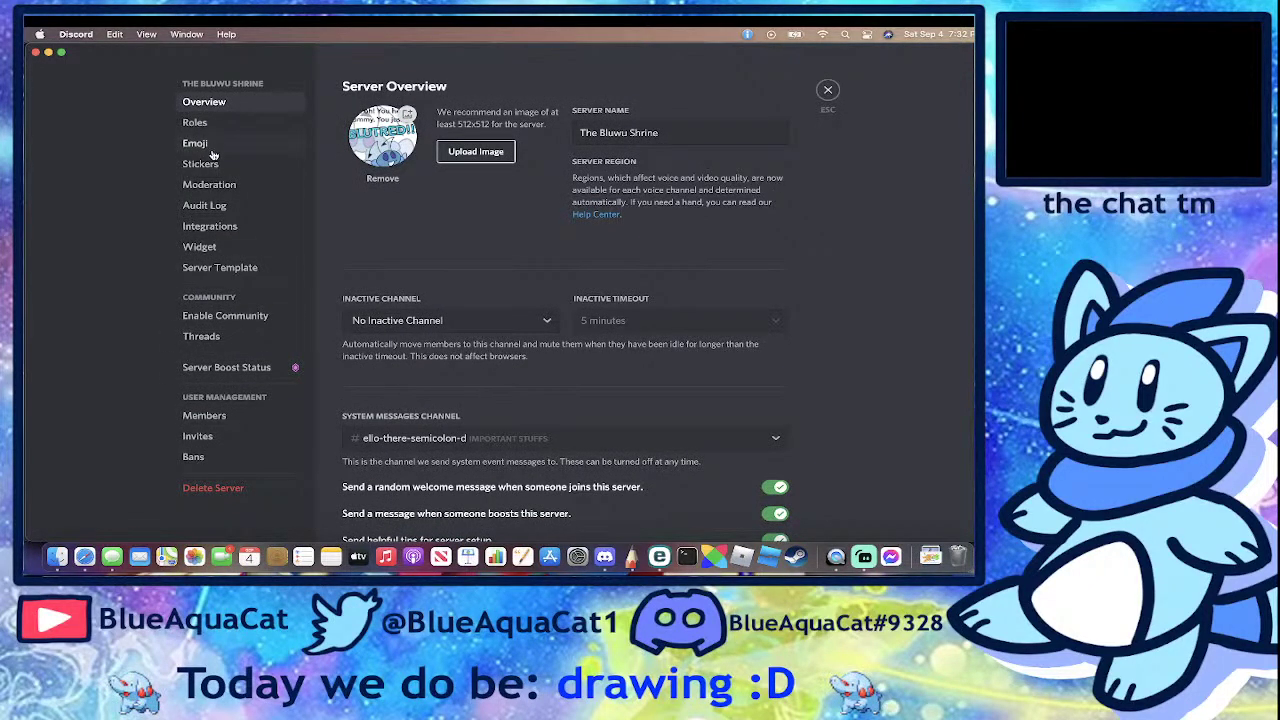
{"action": "scroll", "coordinate": [547, 381], "scroll_direction": "down", "scroll_amount": 5}
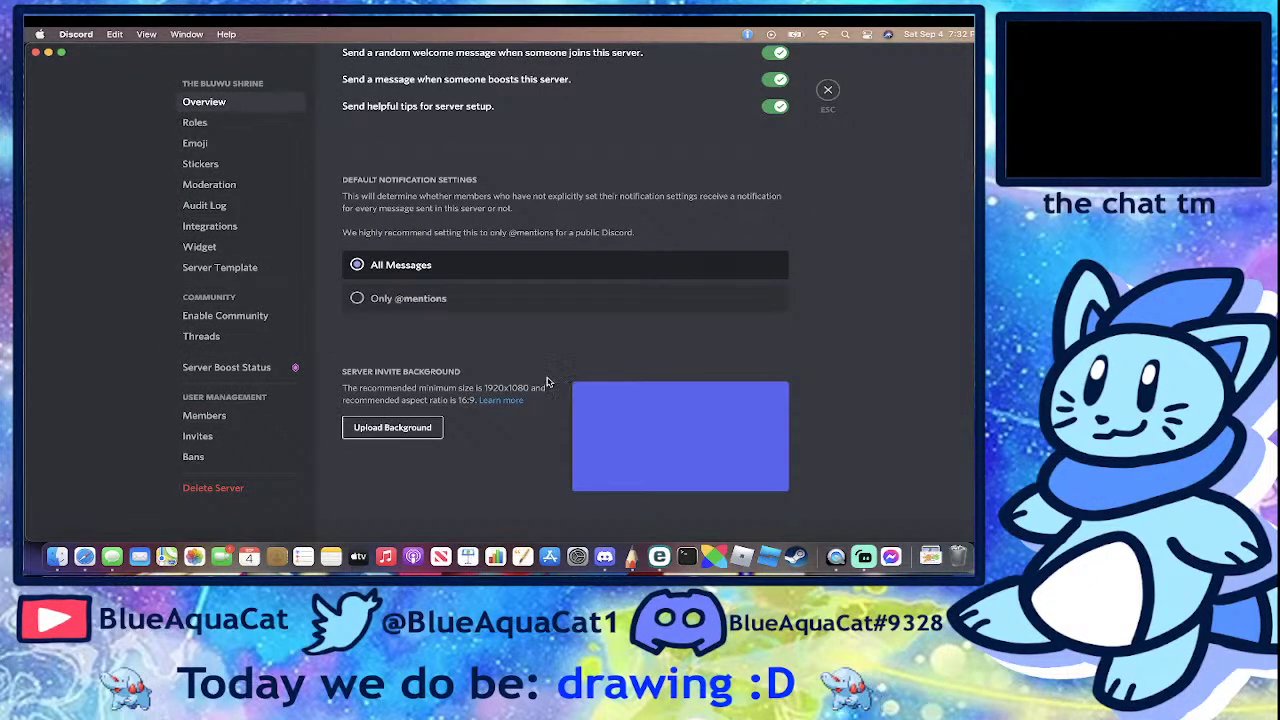
{"action": "scroll", "coordinate": [548, 300], "scroll_direction": "up", "scroll_amount": 5}
{"action": "left_click", "coordinate": [212, 123]}
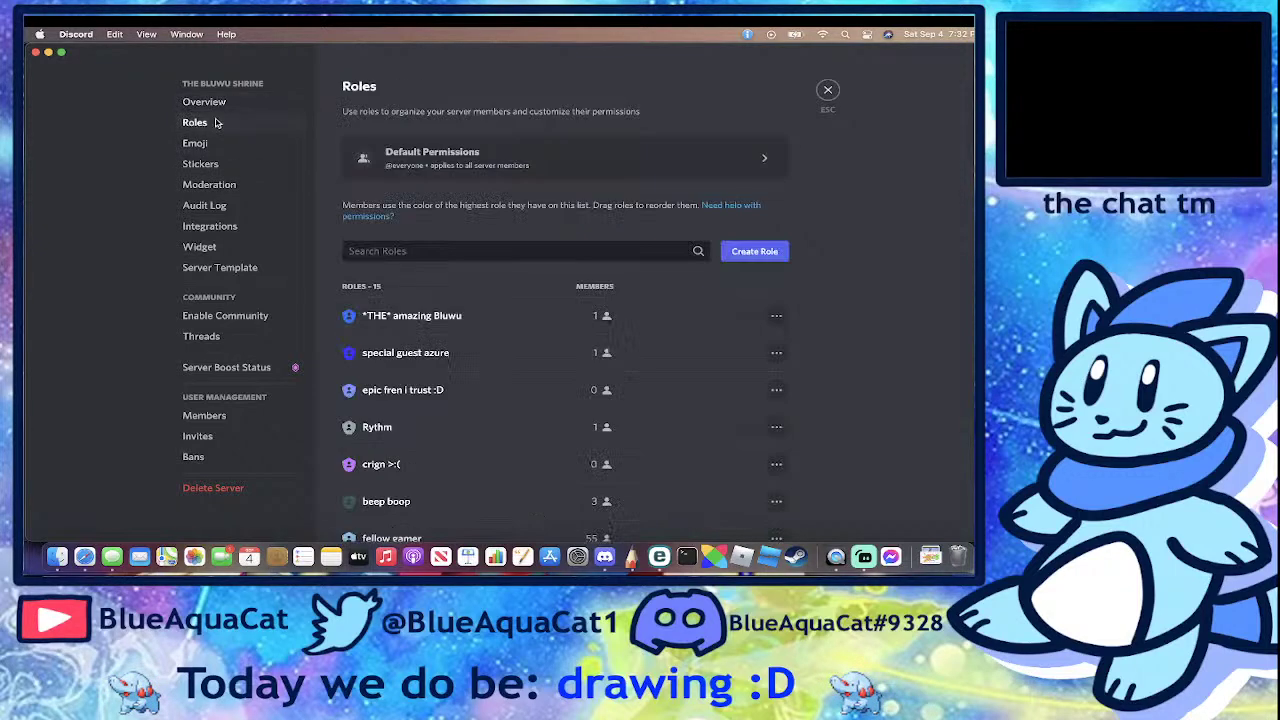
{"action": "left_click", "coordinate": [214, 144]}
{"action": "left_click", "coordinate": [216, 186]}
{"action": "left_click", "coordinate": [215, 206]}
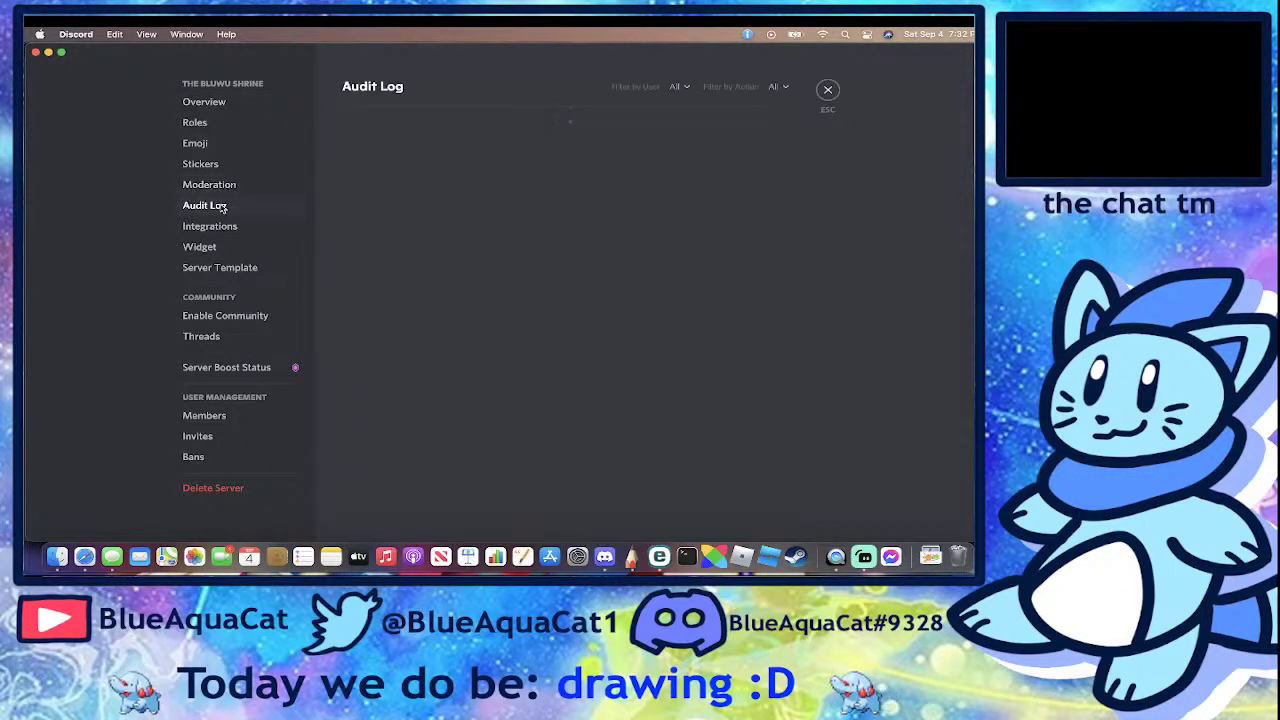
{"action": "left_click", "coordinate": [224, 228]}
{"action": "left_click", "coordinate": [229, 266]}
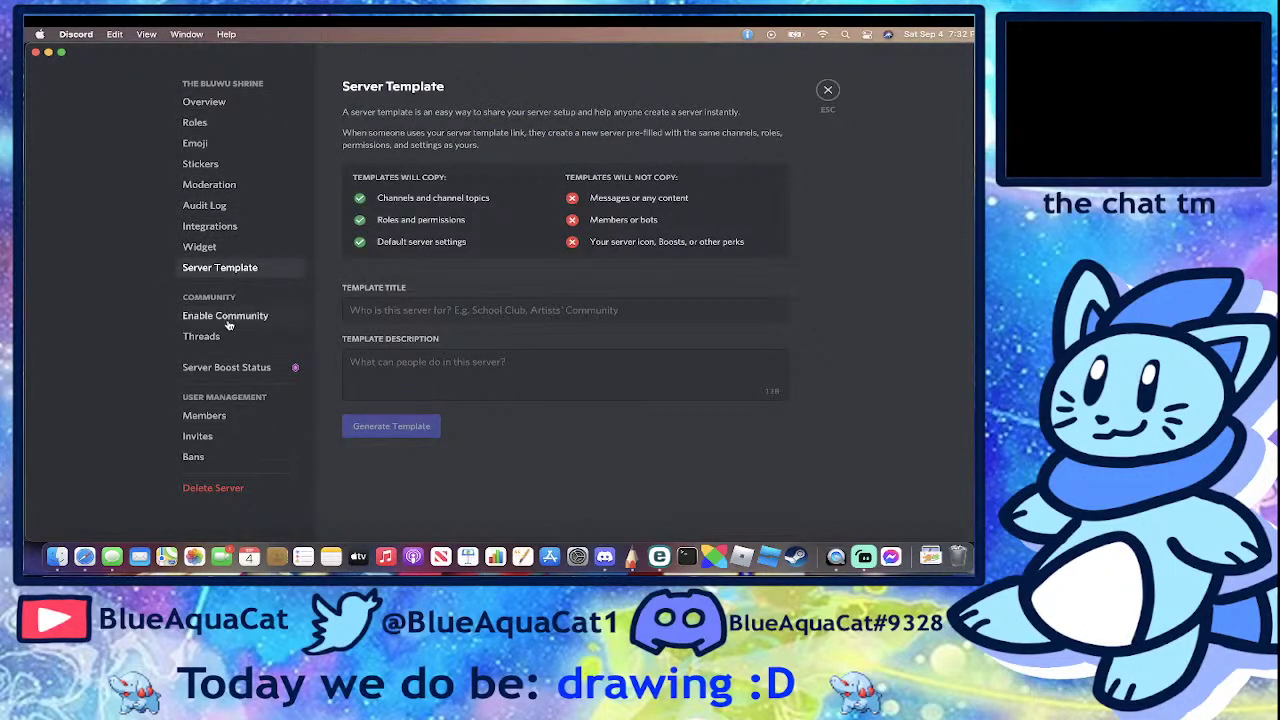
{"action": "left_click", "coordinate": [209, 184]}
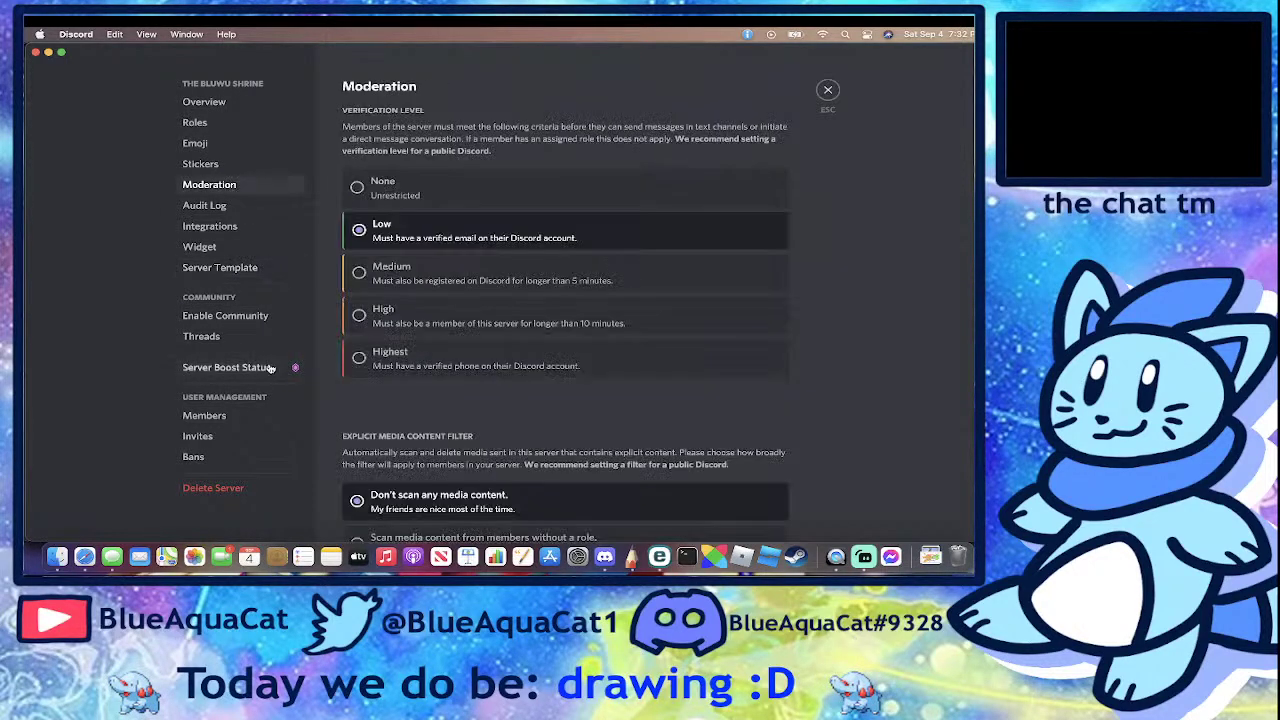
{"action": "left_click", "coordinate": [828, 91]}
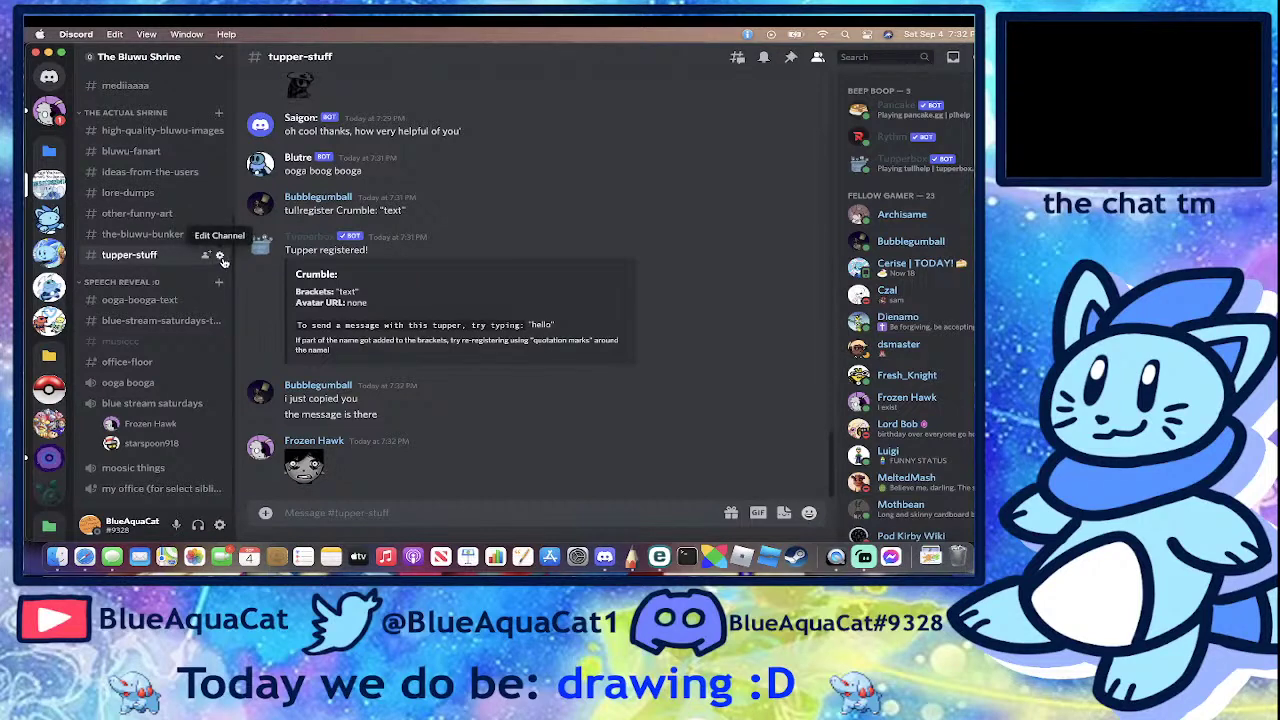
- Set the tupper-stuff channel's topic to "roleplay in here, with or without tupper" and save the change
{"action": "left_click", "coordinate": [220, 254]}
{"action": "left_click", "coordinate": [421, 181]}
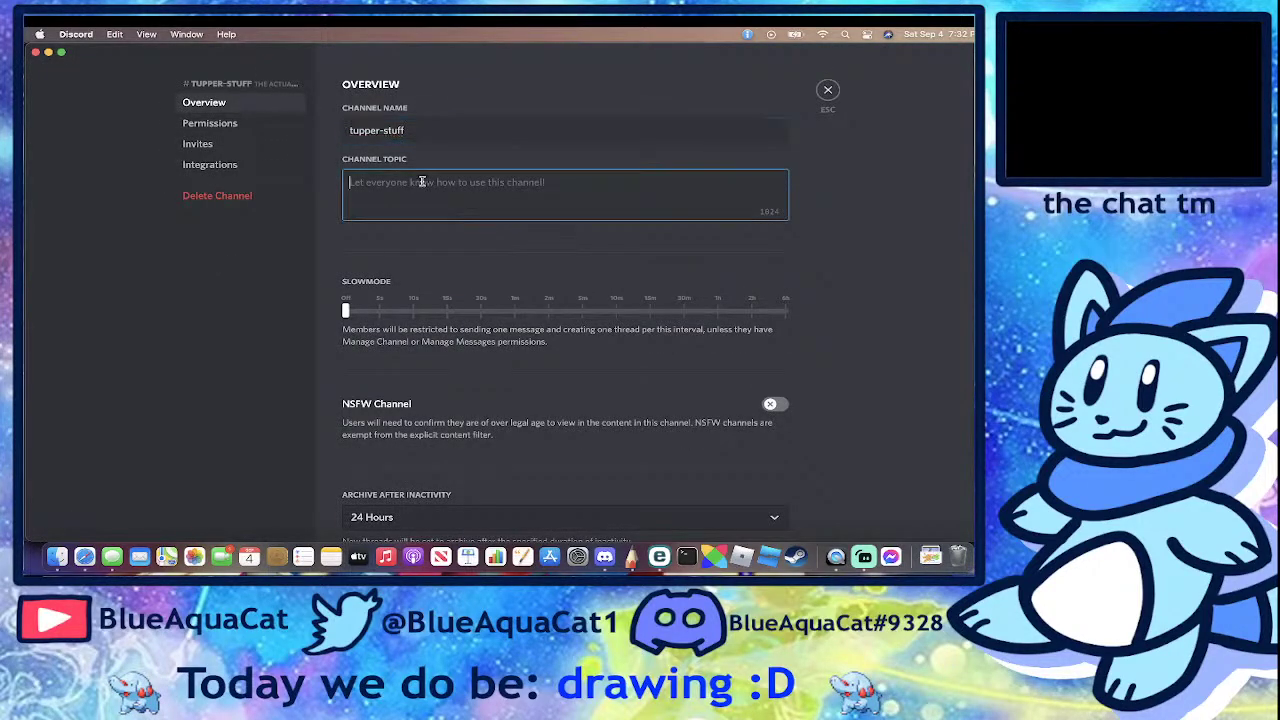
{"action": "type", "text": "roleplay "}
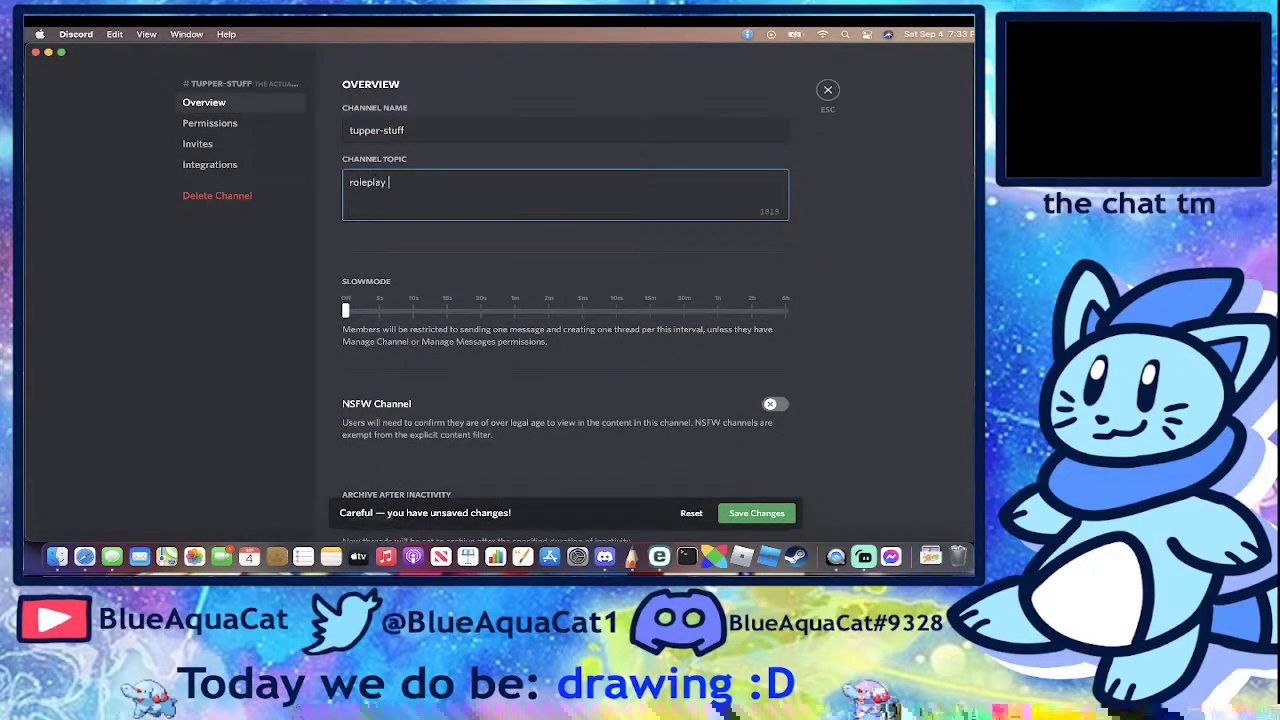
{"action": "type", "text": "in here, with"}
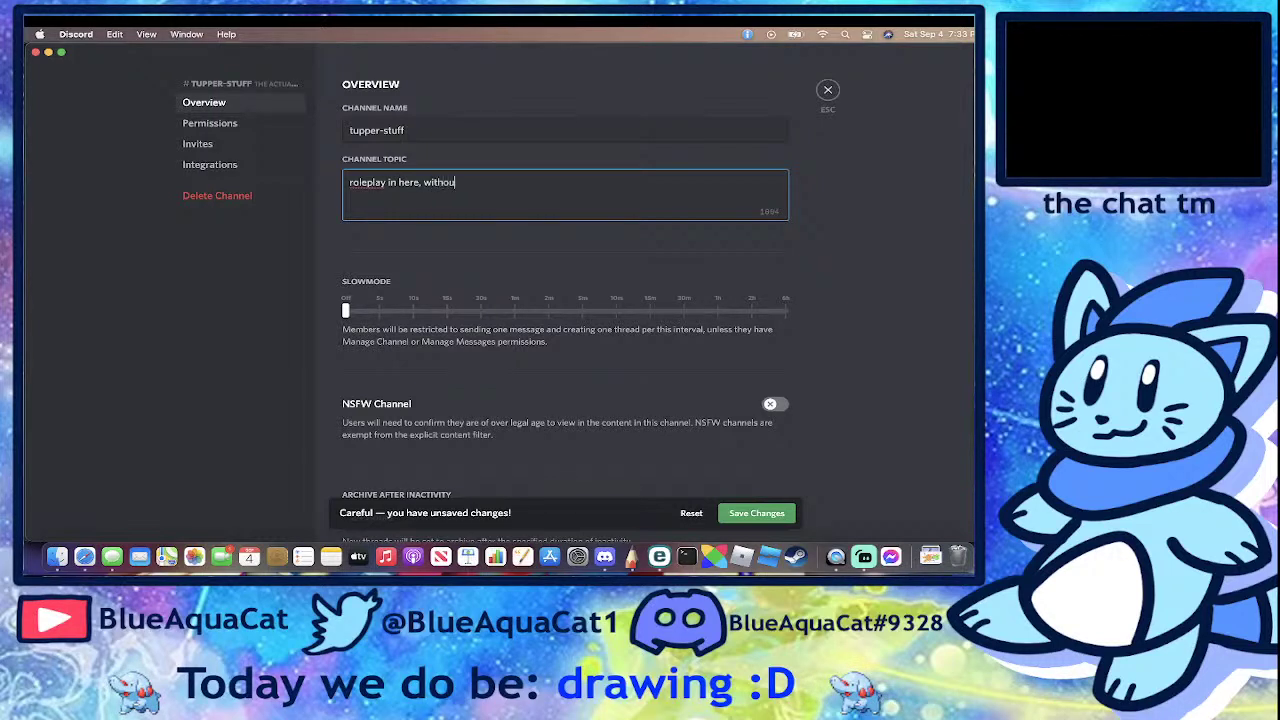
{"action": "type", "text": " or without tupper"}
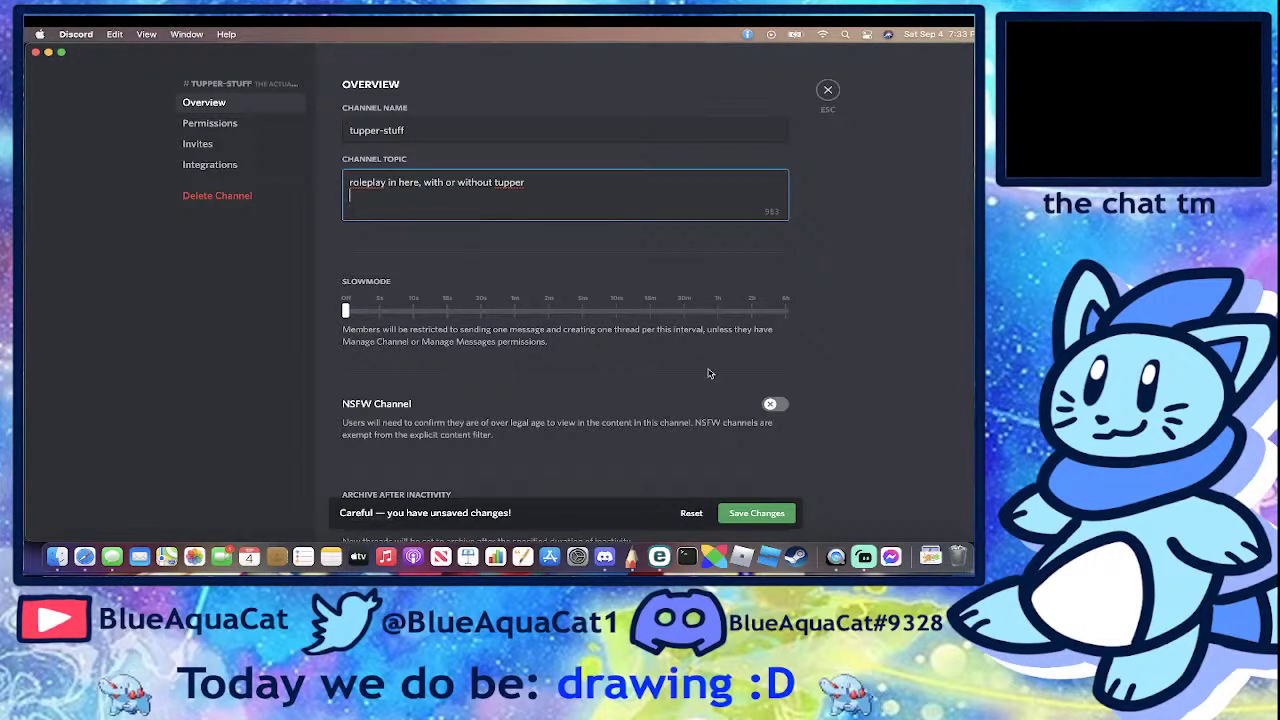
{"action": "left_click", "coordinate": [770, 517]}
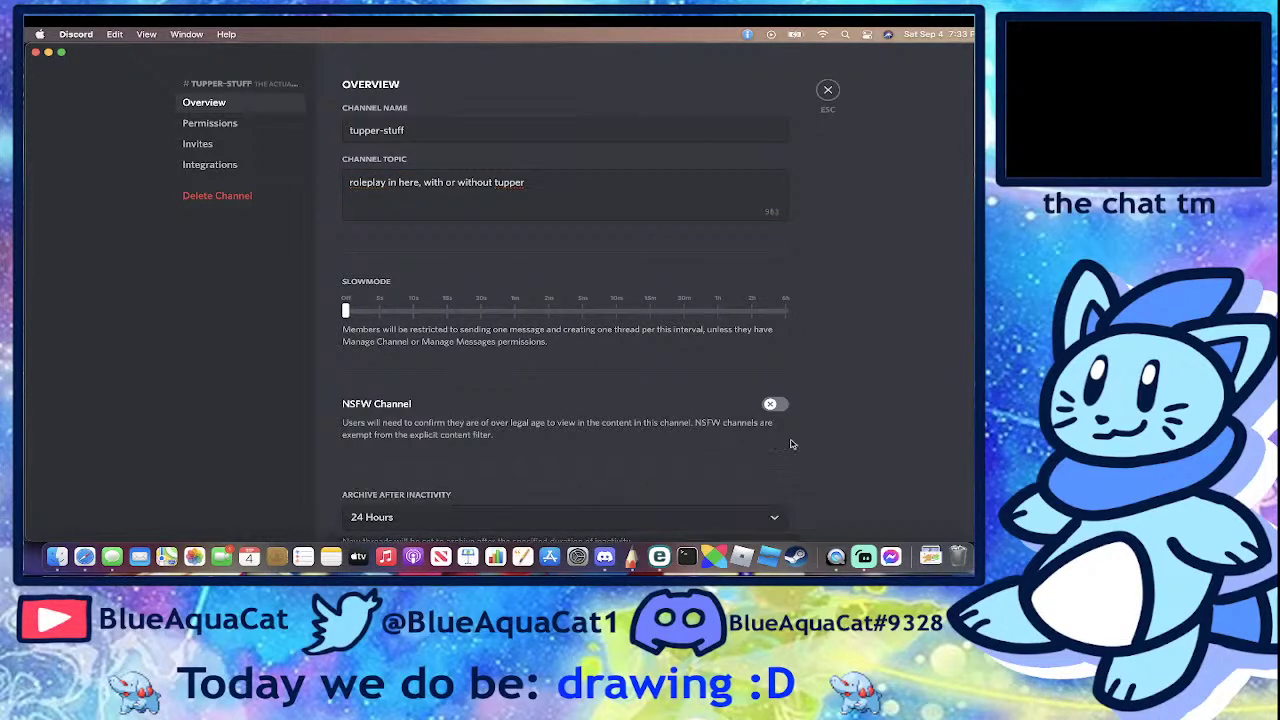
{"action": "left_click", "coordinate": [826, 91]}
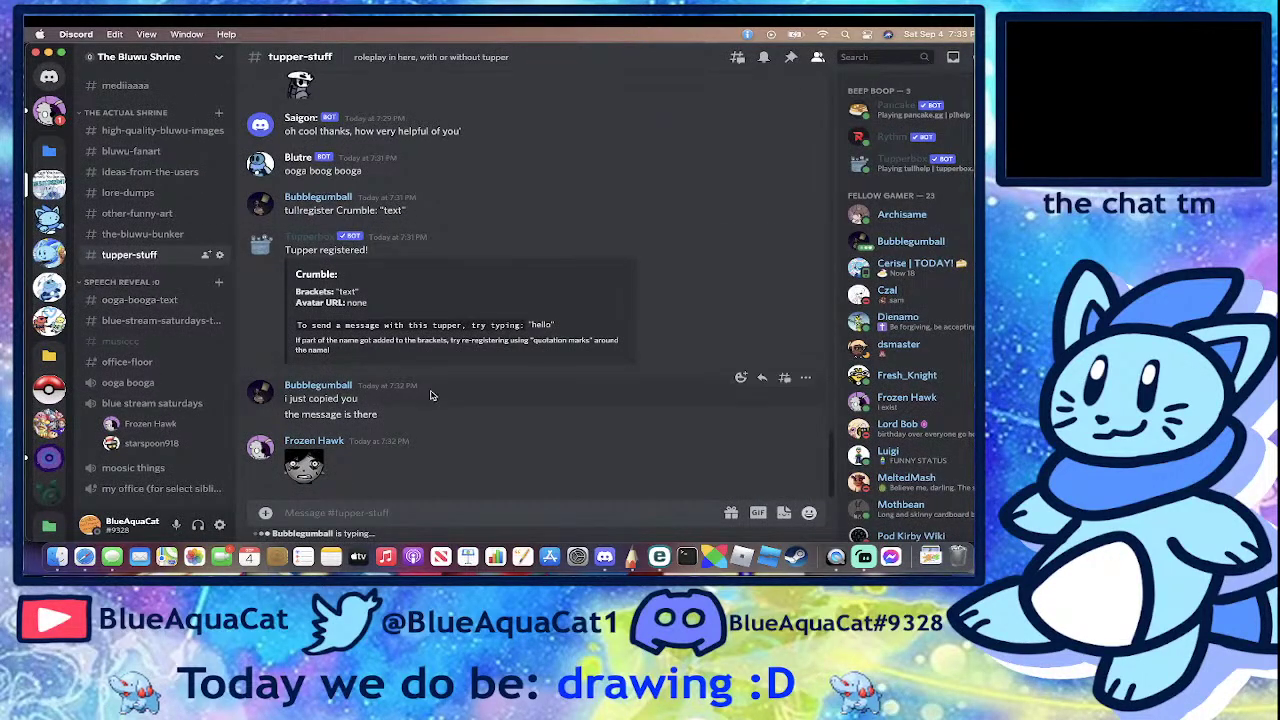
- Examine the Crumble registration's usage instruction in tupper-stuff and check the unread direct message before returning to the server
{"action": "scroll", "coordinate": [150, 325], "scroll_direction": "up", "scroll_amount": 5}
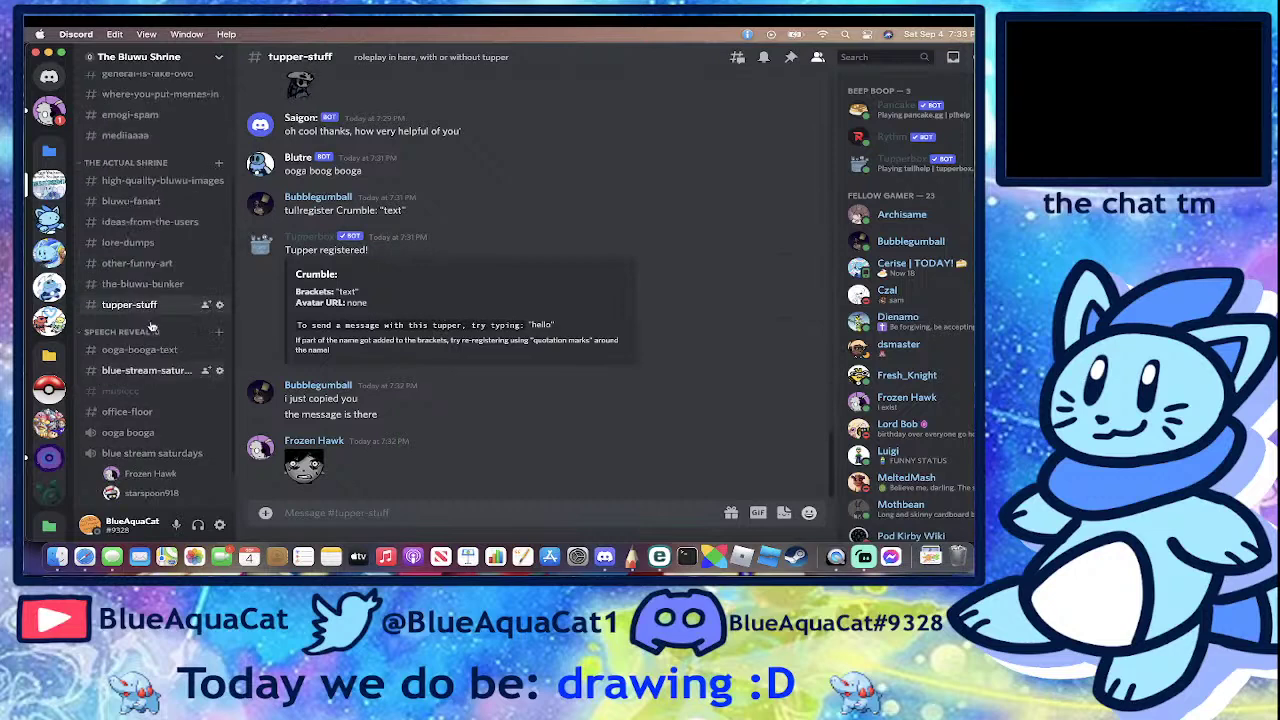
{"action": "scroll", "coordinate": [150, 325], "scroll_direction": "down", "scroll_amount": 5}
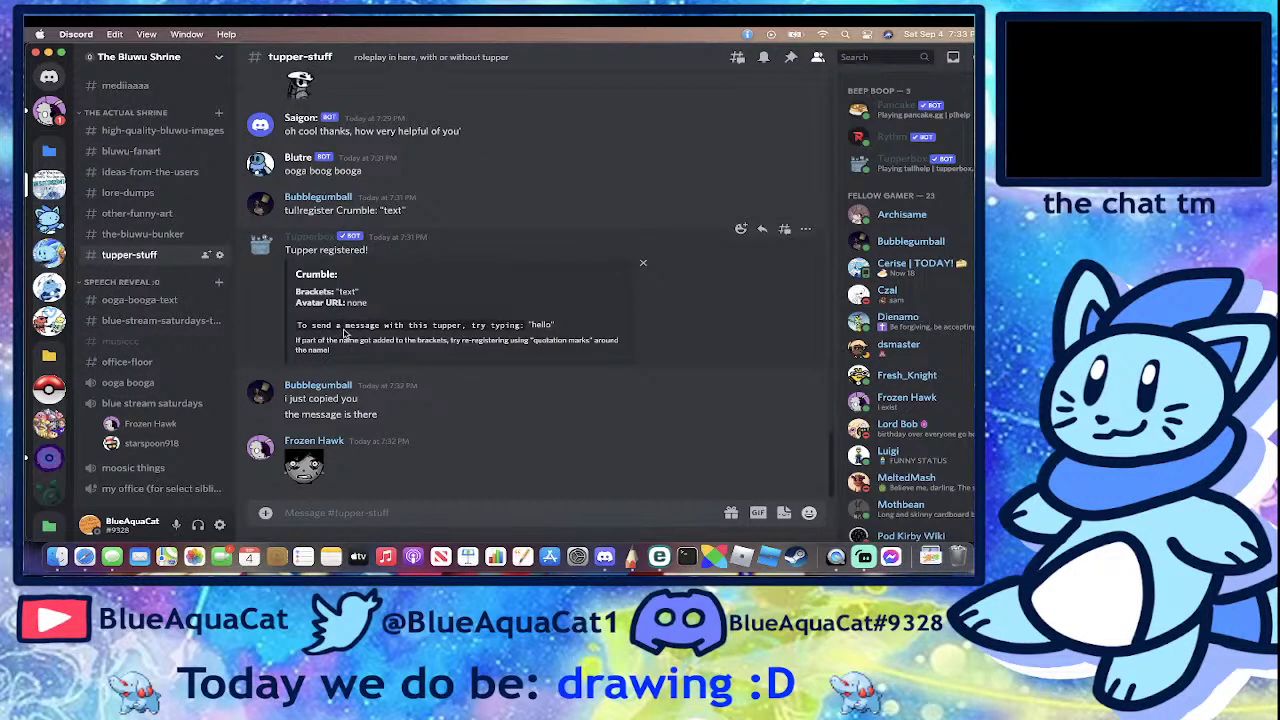
{"action": "left_click_drag", "start_coordinate": [343, 322], "coordinate": [556, 325]}
{"action": "left_click", "coordinate": [556, 325]}
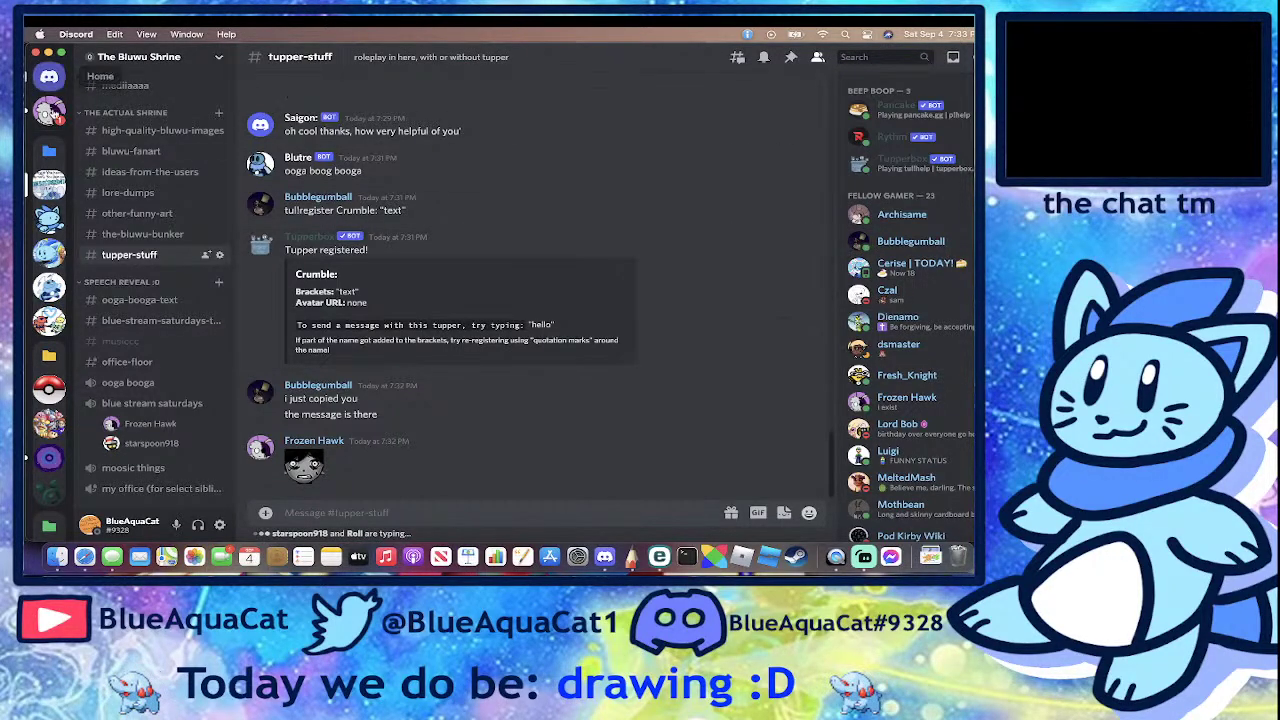
{"action": "left_click", "coordinate": [47, 112]}
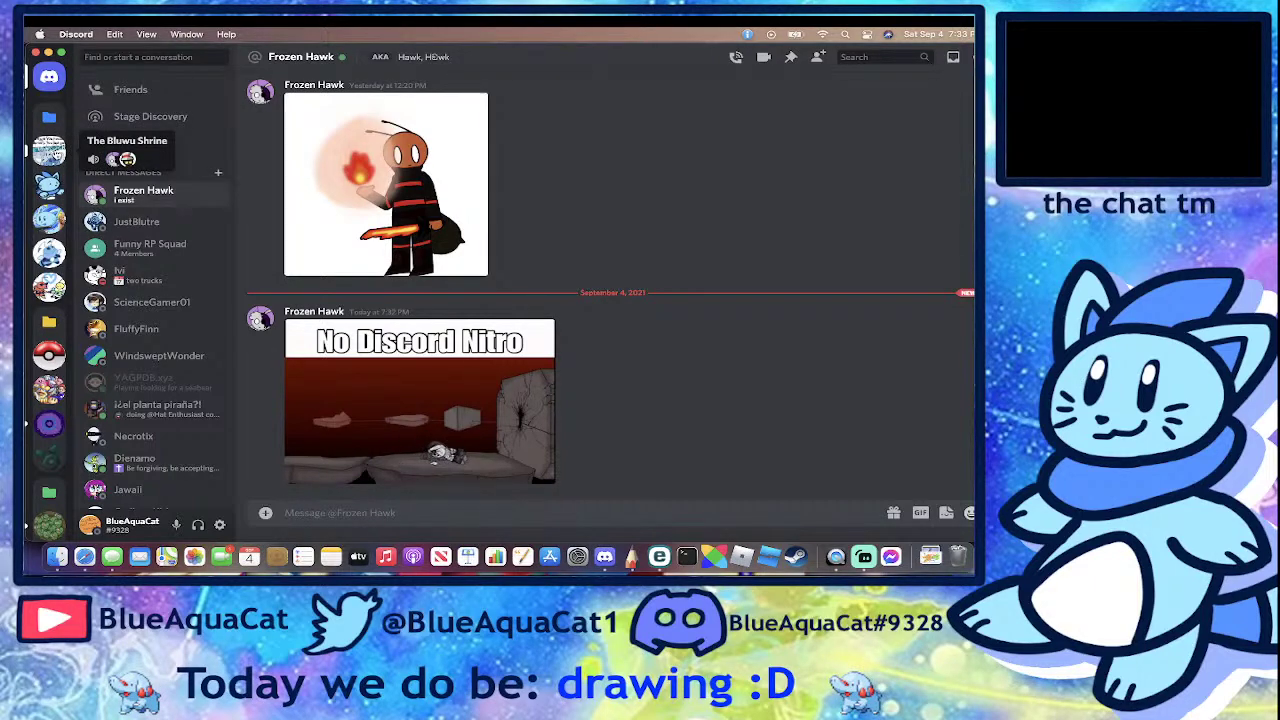
{"action": "left_click", "coordinate": [48, 150]}
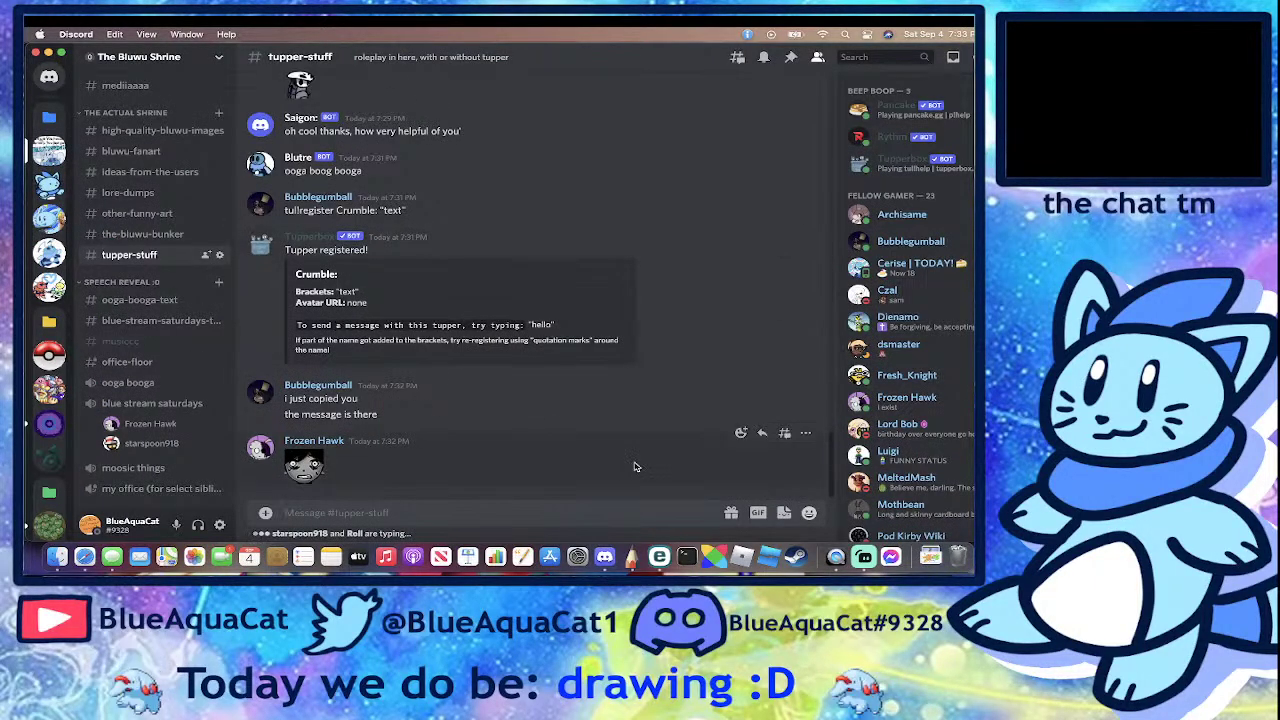
- Send "i wear a mask with a smile for hours at a time" as the Blutre tupper, using the "bee:" prefix
{"action": "type", "text": "bee: i wea"}
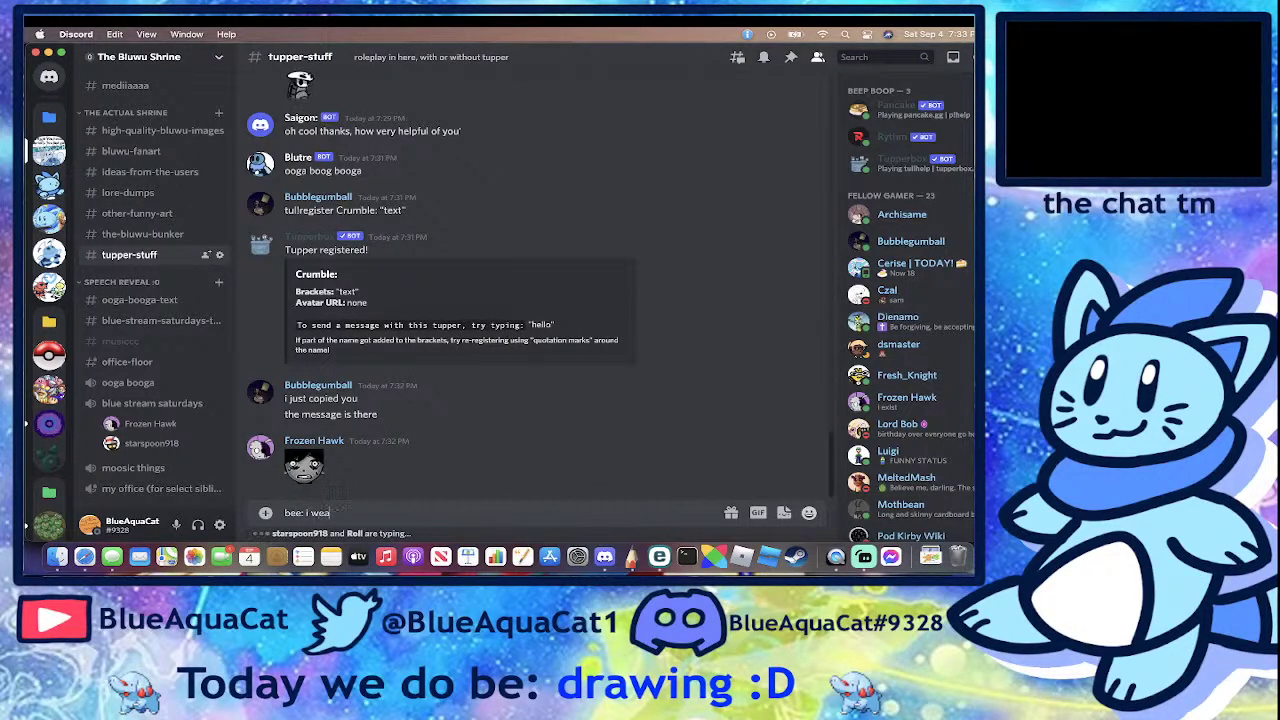
{"action": "type", "text": "r a mask with a s"}
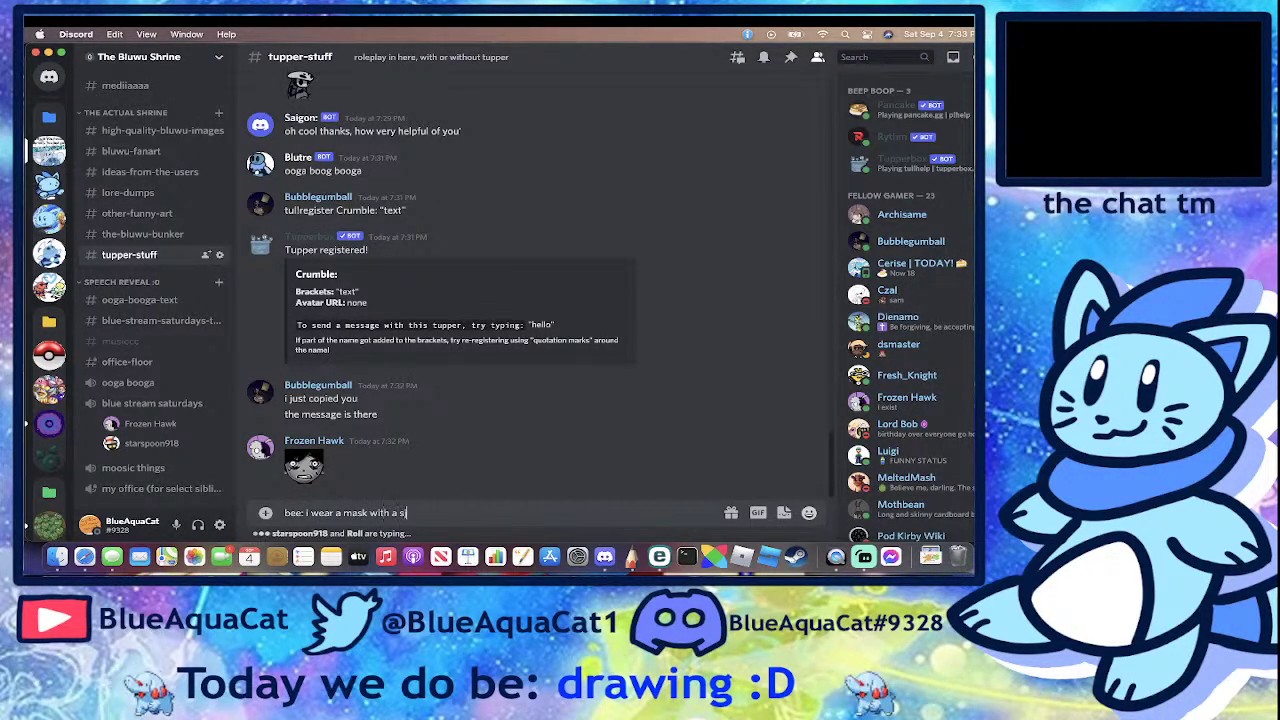
{"action": "type", "text": "mile for "}
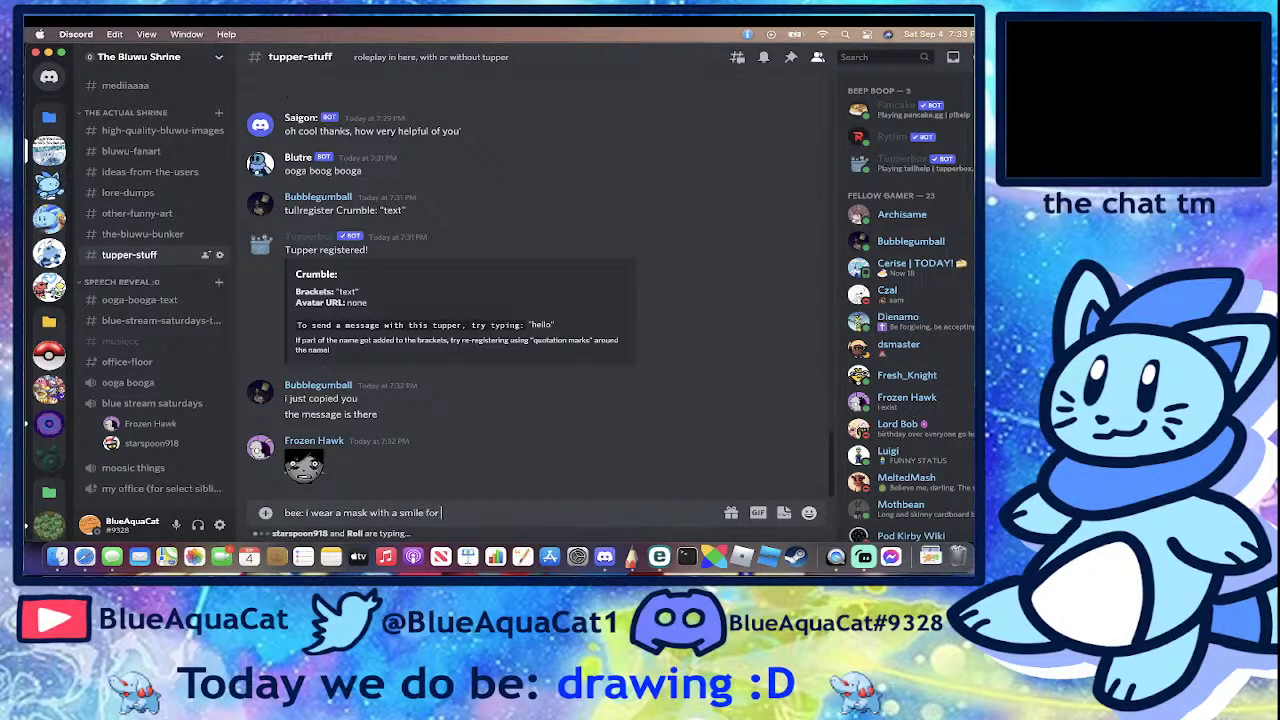
{"action": "type", "text": "hours at a time"}
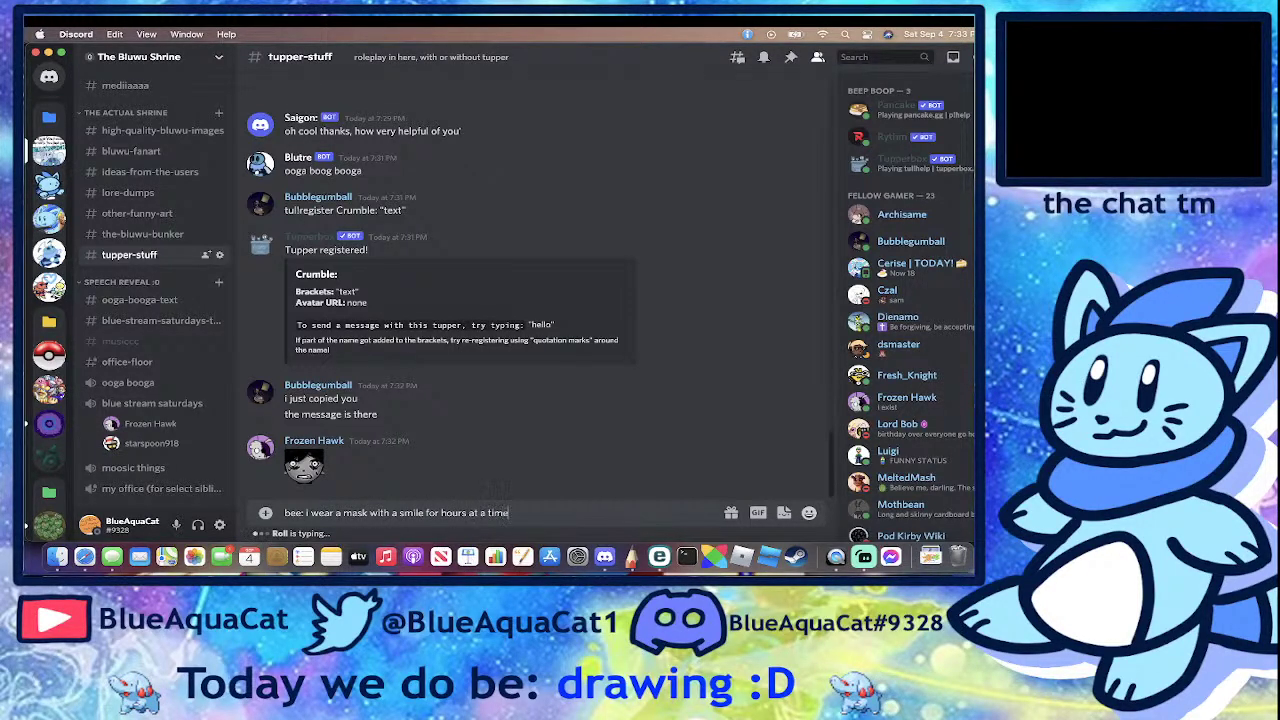
{"action": "key", "text": "Return"}
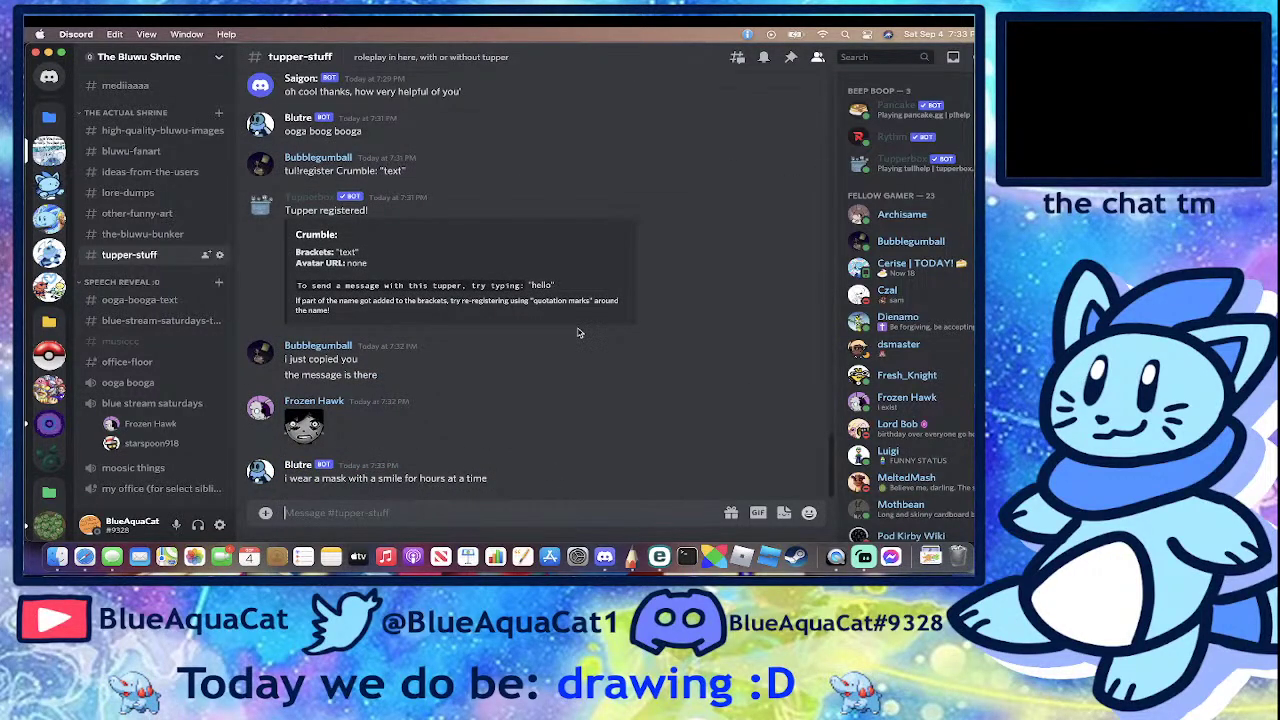
{"action": "left_click_drag", "start_coordinate": [366, 481], "coordinate": [640, 470]}
{"action": "left_click", "coordinate": [582, 472]}
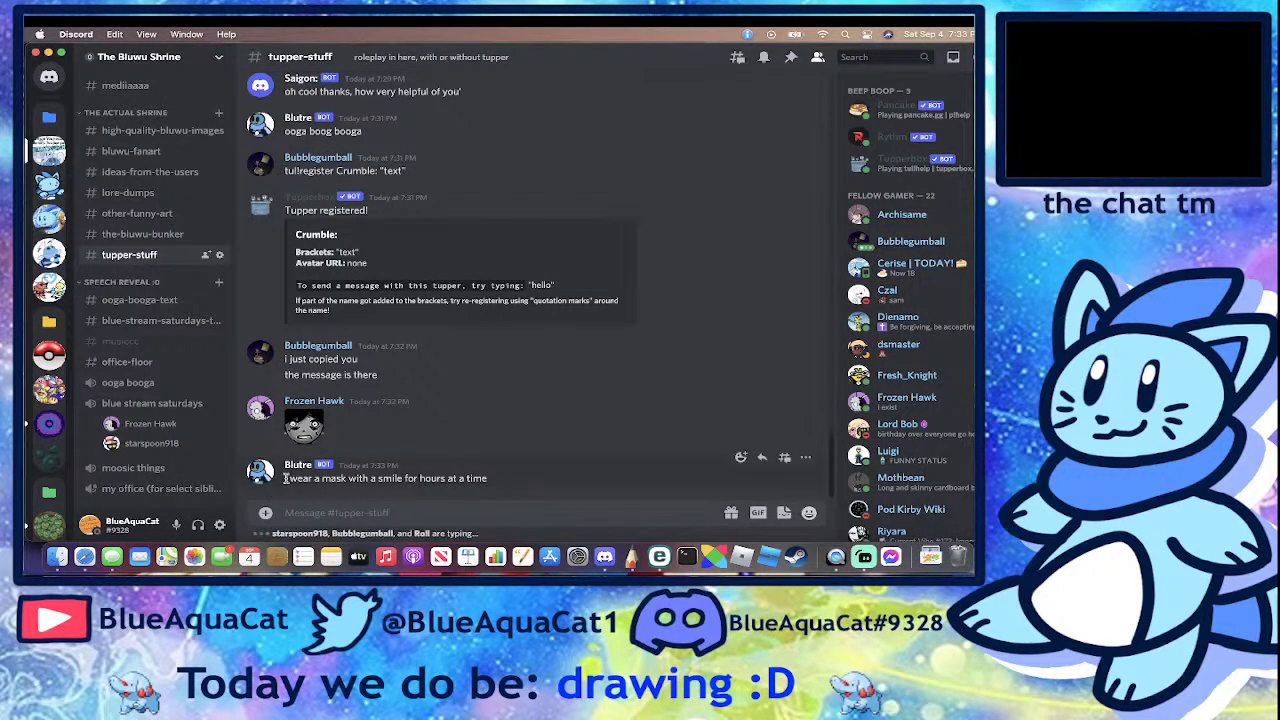
{"action": "left_click_drag", "start_coordinate": [289, 478], "coordinate": [524, 479]}
{"action": "left_click", "coordinate": [524, 479]}
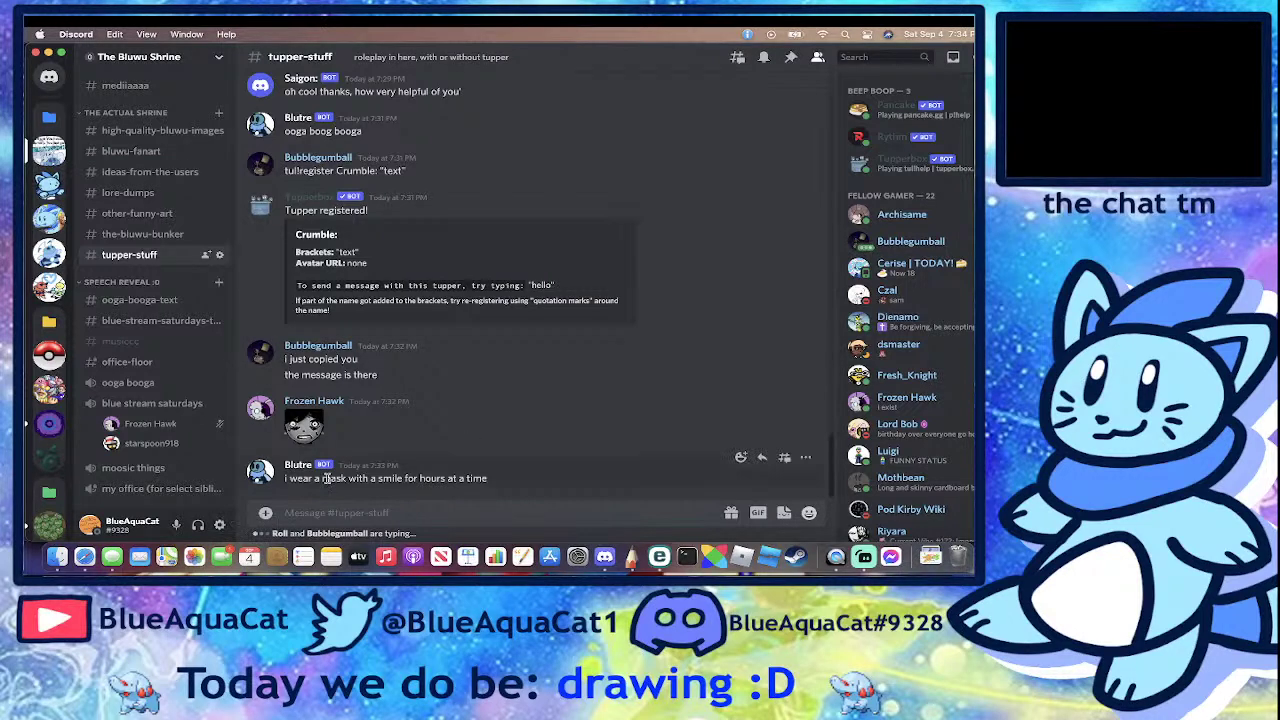
{"action": "left_click_drag", "start_coordinate": [326, 478], "coordinate": [665, 488]}
{"action": "left_click", "coordinate": [644, 476]}
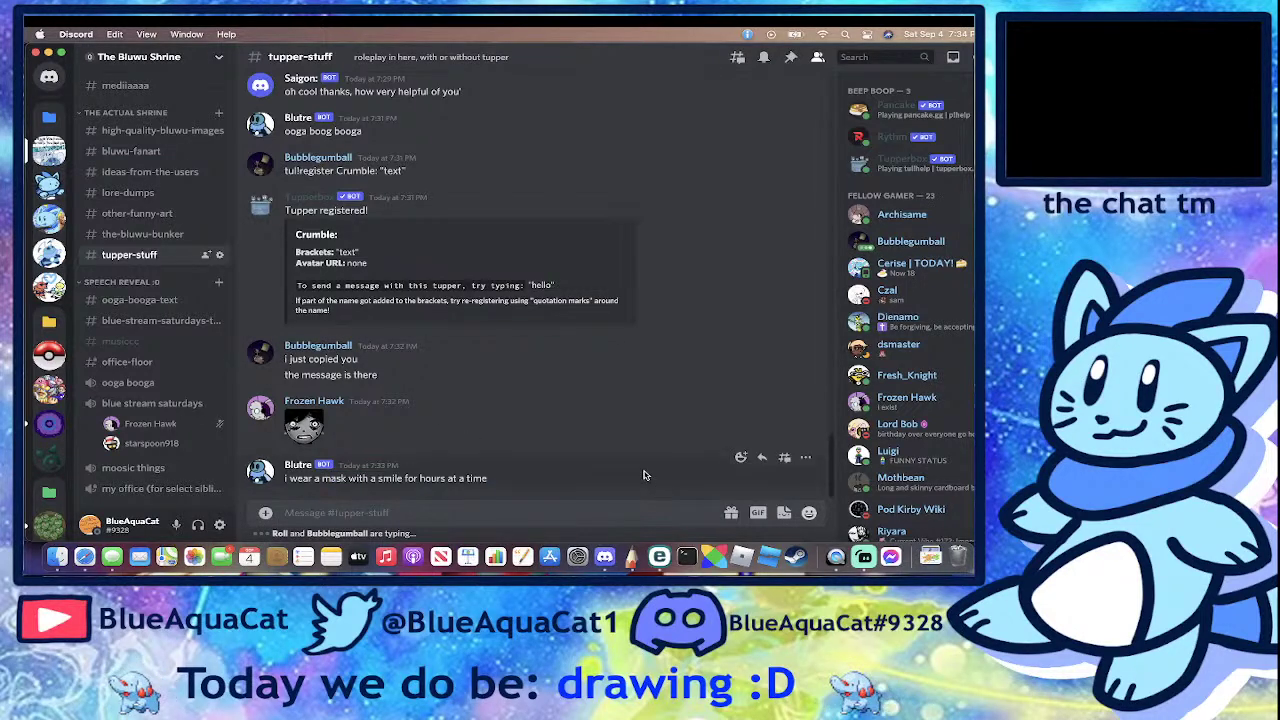
- Send ">:(" and "owo" as two separate messages from the Saigon tupper, wrapping each in quotation marks
{"action": "left_click", "coordinate": [368, 513]}
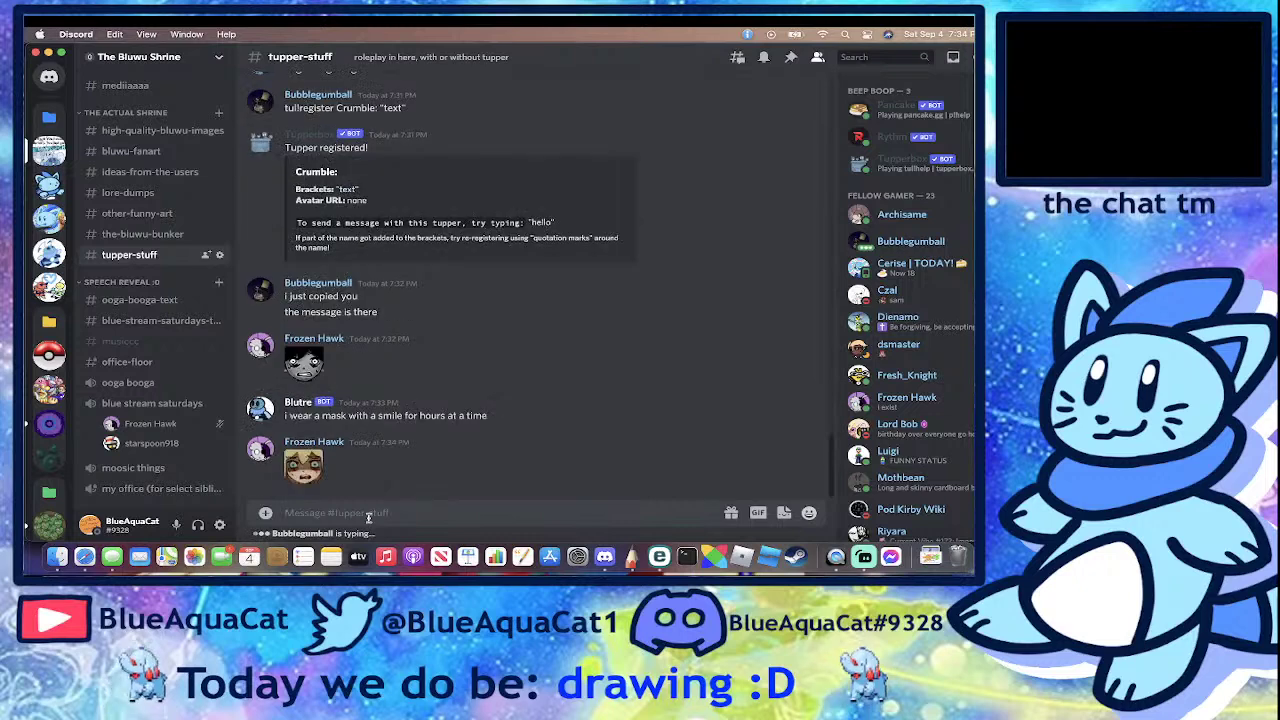
{"action": "type", "text": "\""}
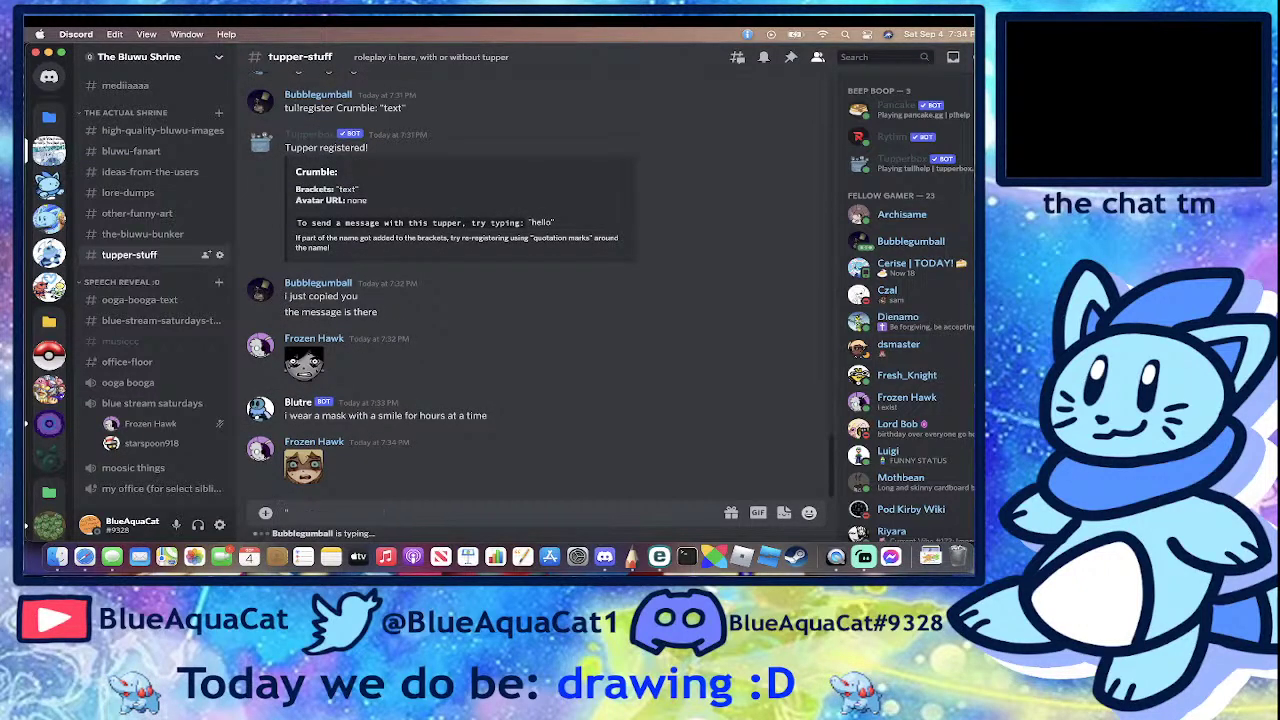
{"action": "type", "text": ">:(\""}
{"action": "key", "text": "Return"}
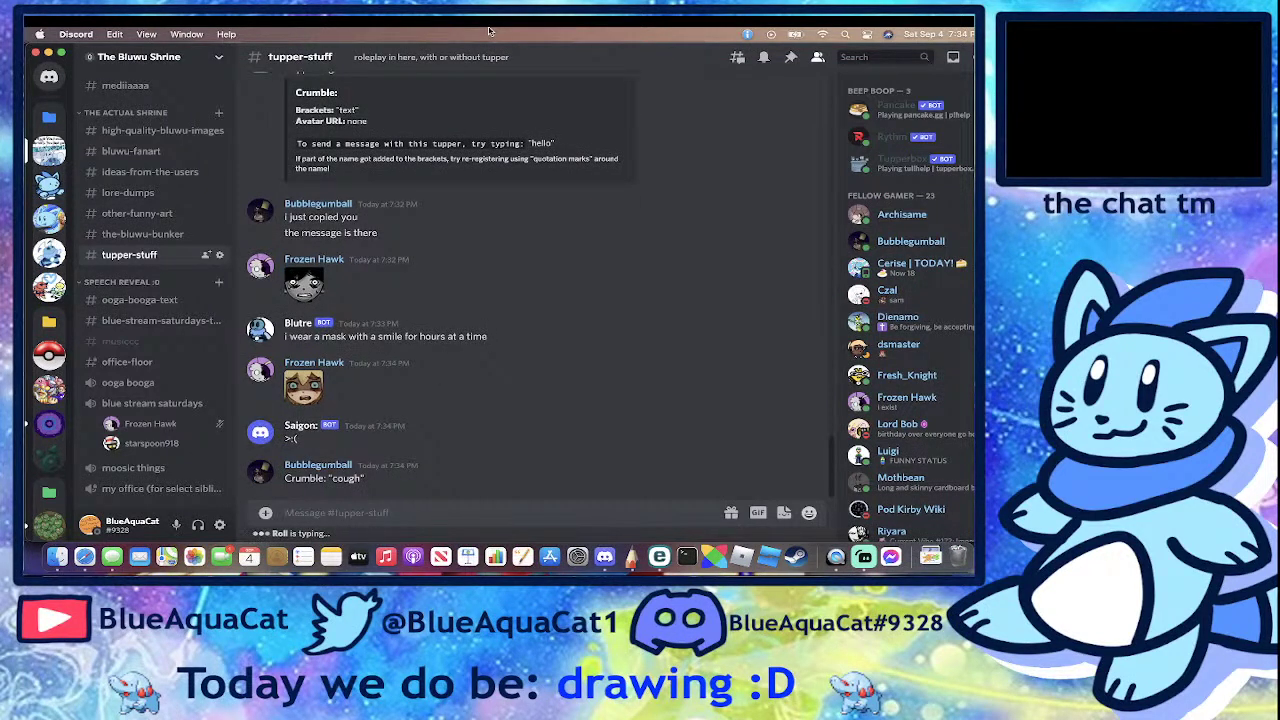
{"action": "type", "text": "\""}
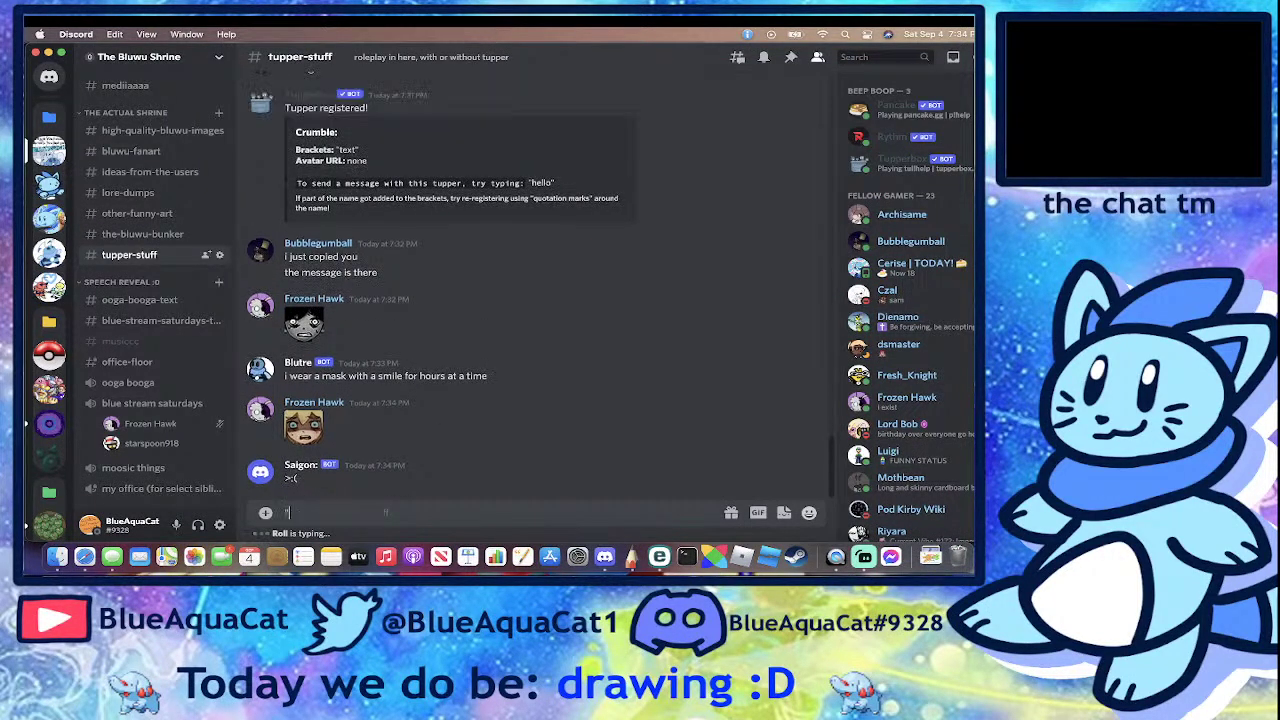
{"action": "type", "text": "owo\""}
{"action": "key", "text": "Return"}
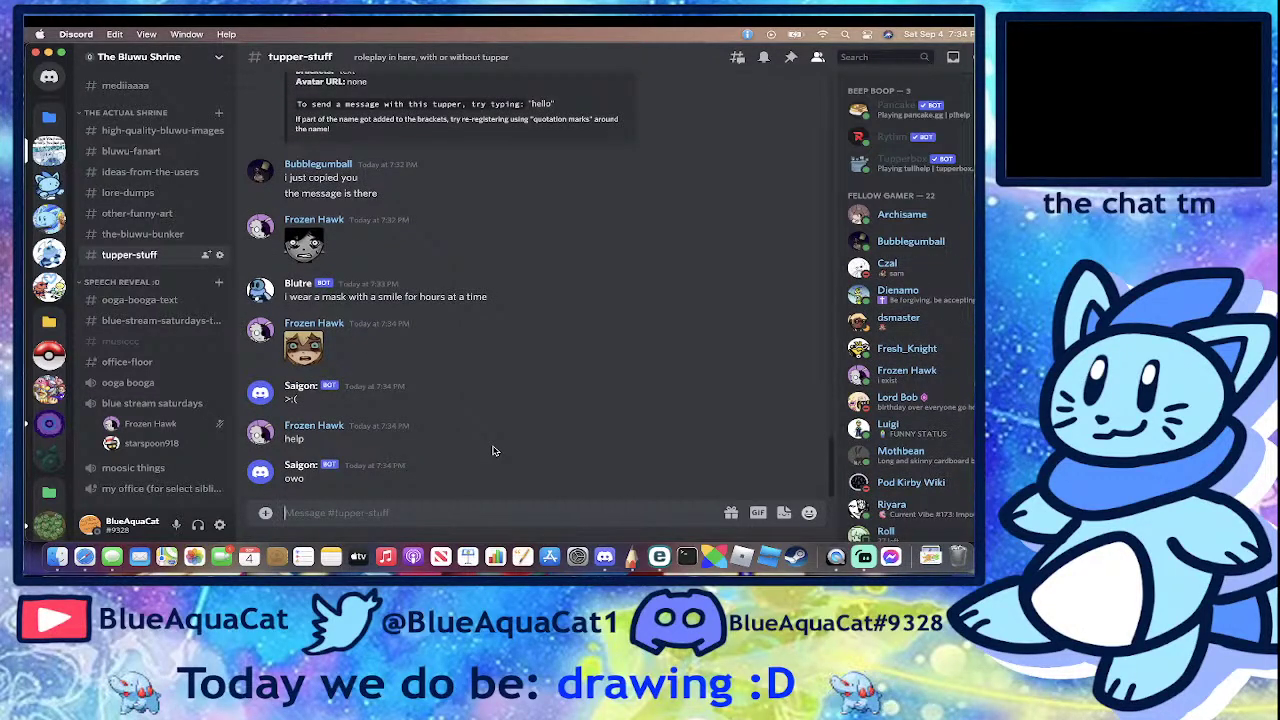
- Send "aaaaaaa" and a single "a" as separate quoted messages from the Saigon tupper in tupper-stuff
{"action": "type", "text": "iaaaaaa\""}
{"action": "key", "text": "Return"}
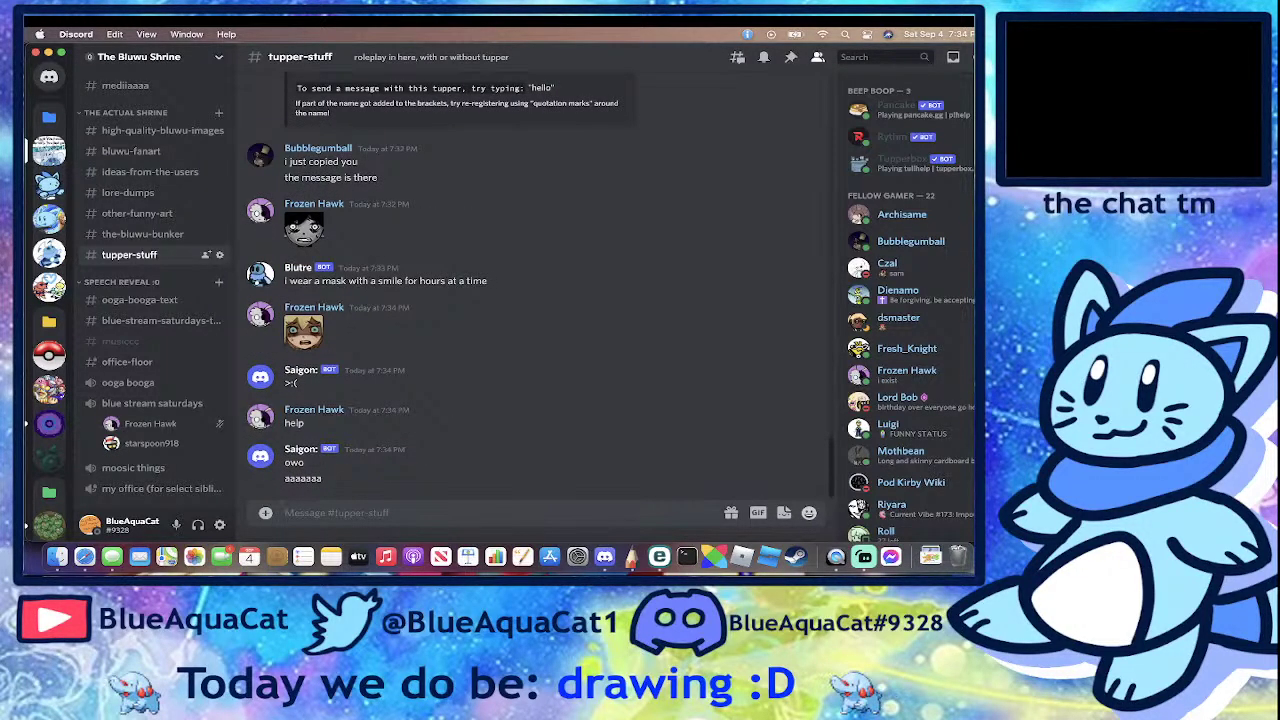
{"action": "type", "text": "\"a"}
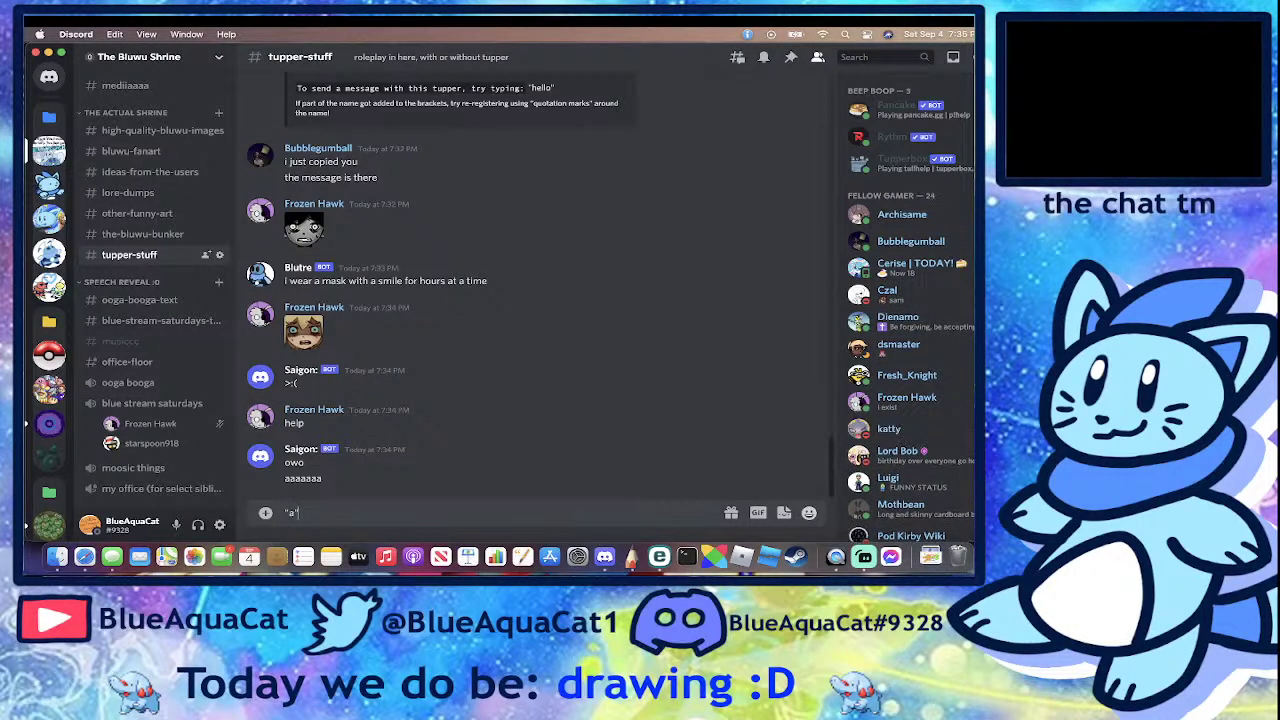
{"action": "key", "text": "Return"}
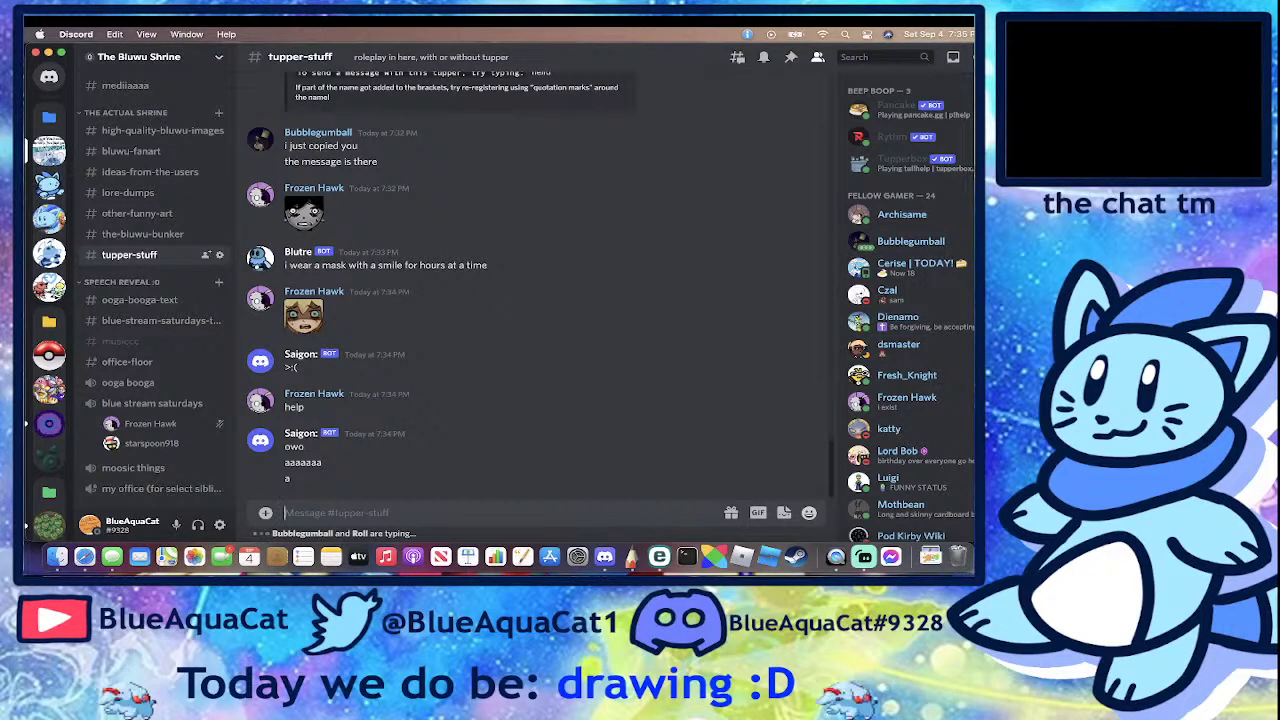
- Send "OH HI THERE YOU- *wait who are you exactly*" in quotation marks as the Saigon tupper and view that tupper's profile card
{"action": "scroll", "coordinate": [430, 480], "scroll_direction": "up", "scroll_amount": 5}
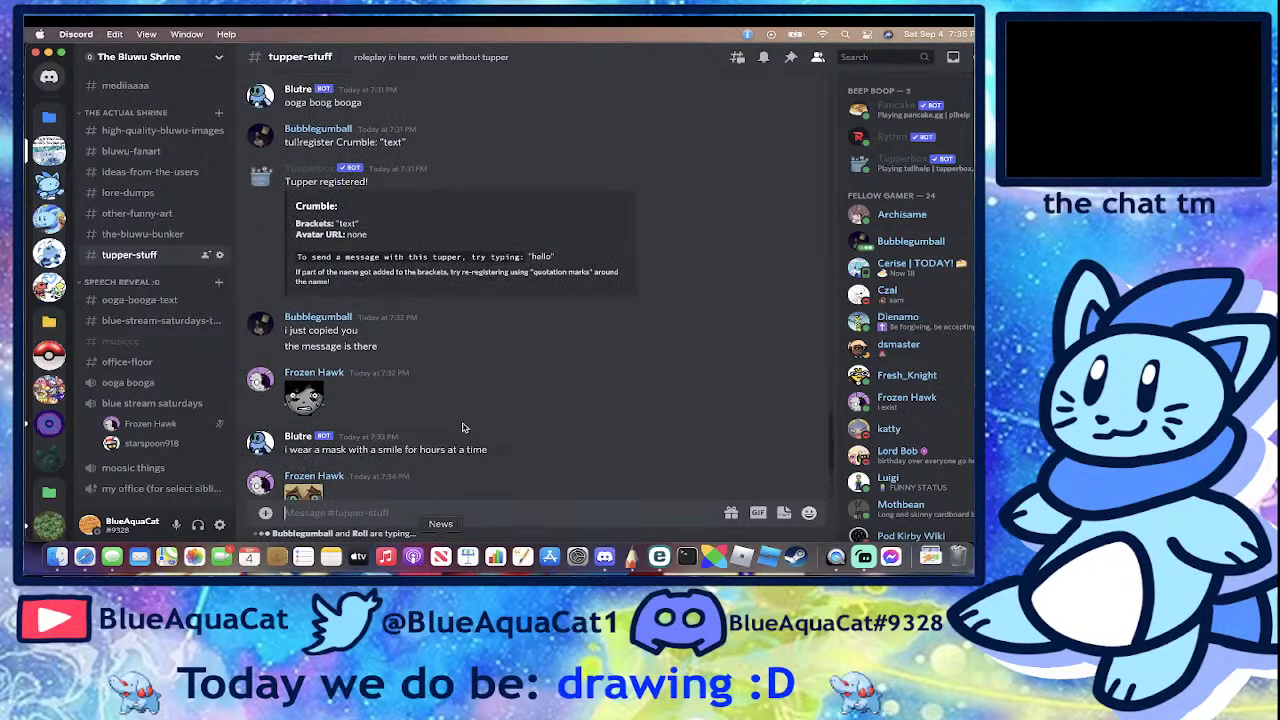
{"action": "scroll", "coordinate": [462, 428], "scroll_direction": "down", "scroll_amount": 8}
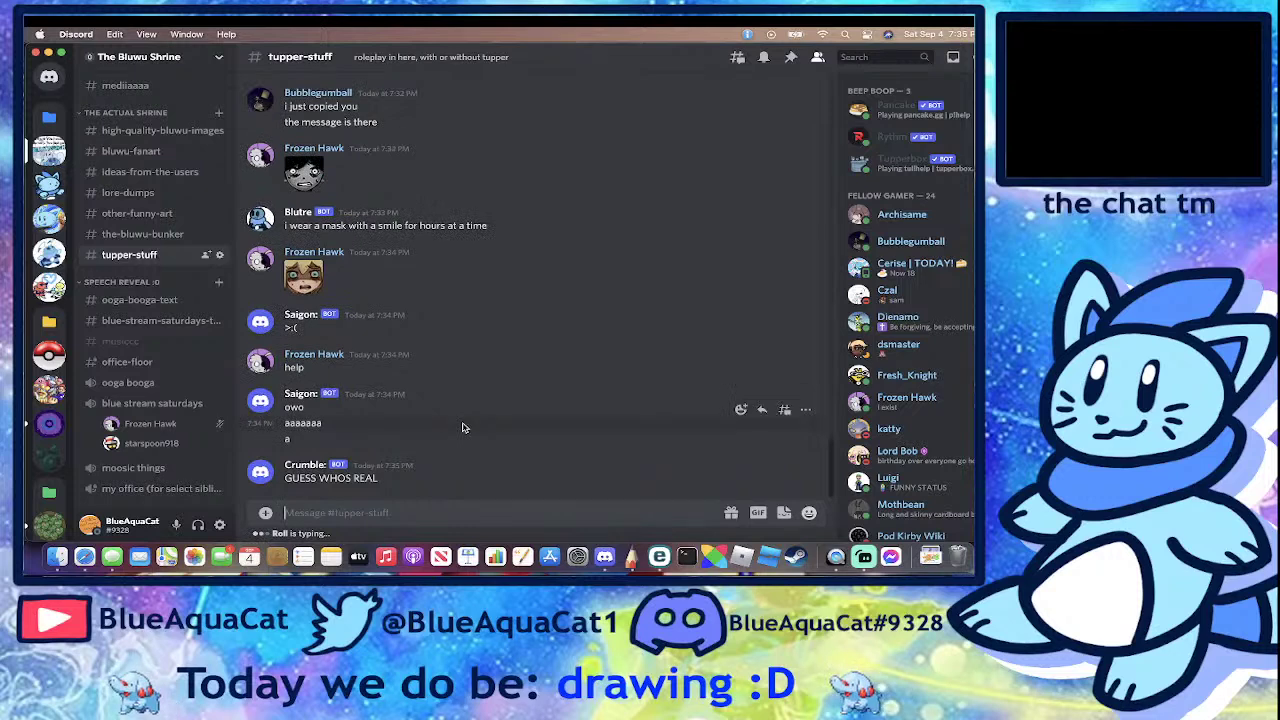
{"action": "type", "text": "\"O"}
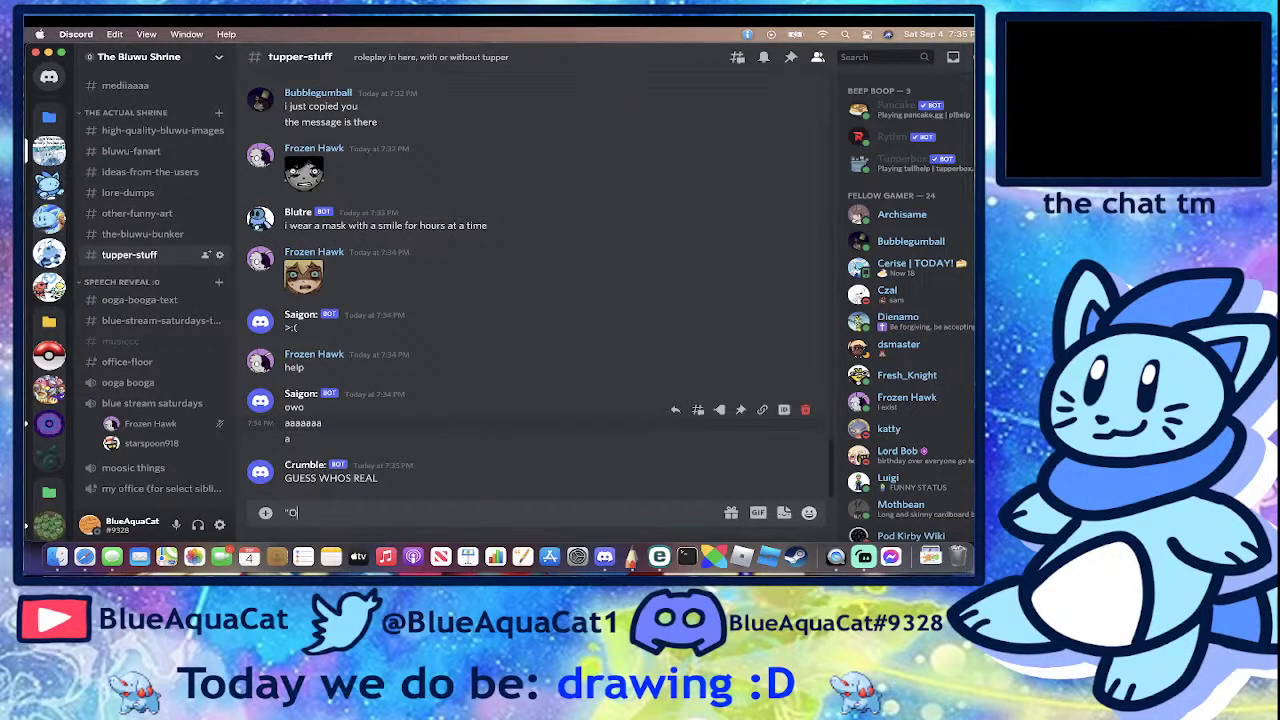
{"action": "type", "text": "H HI THERE YOU-\""}
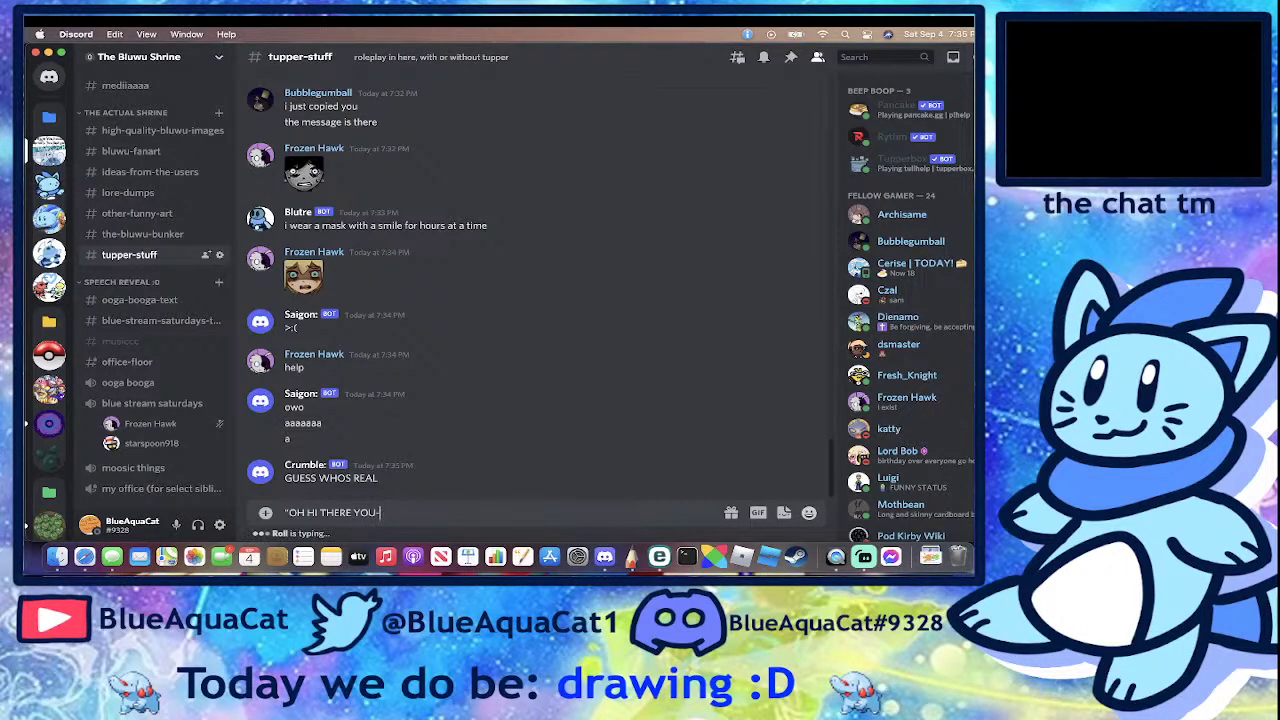
{"action": "type", "text": "*wat who are you ex"}
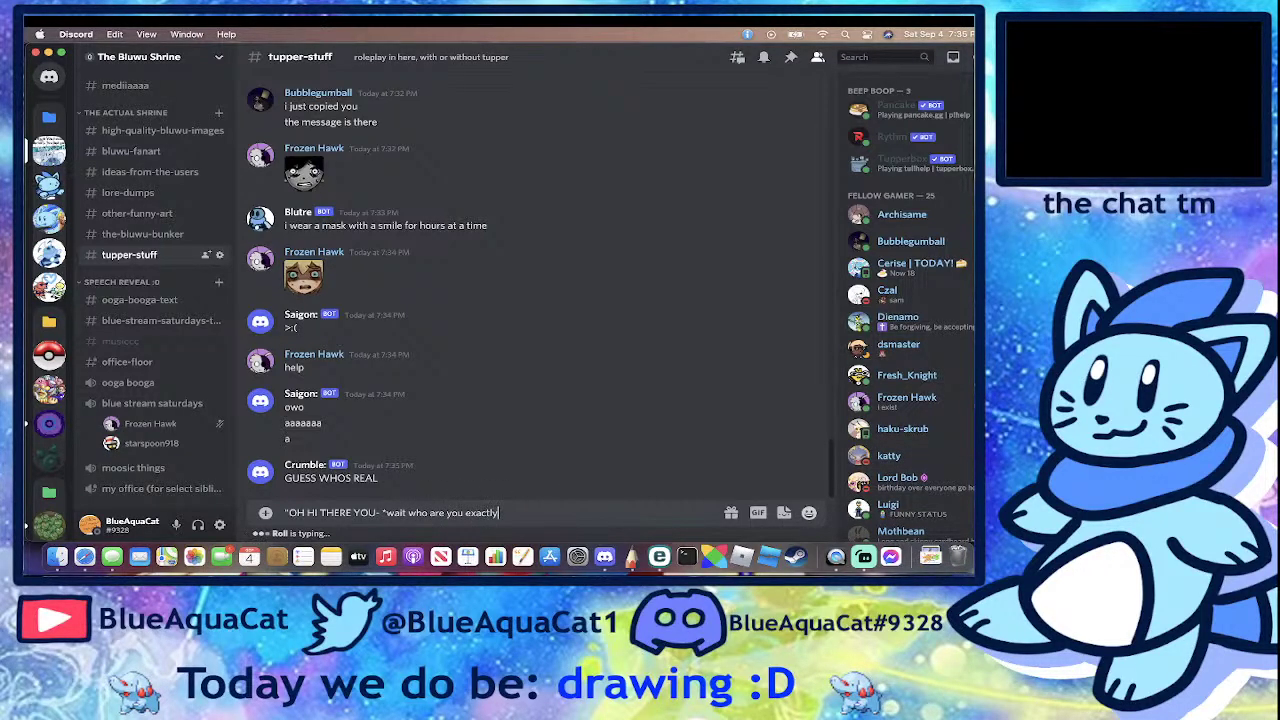
{"action": "type", "text": "actly*\""}
{"action": "key", "text": "Return"}
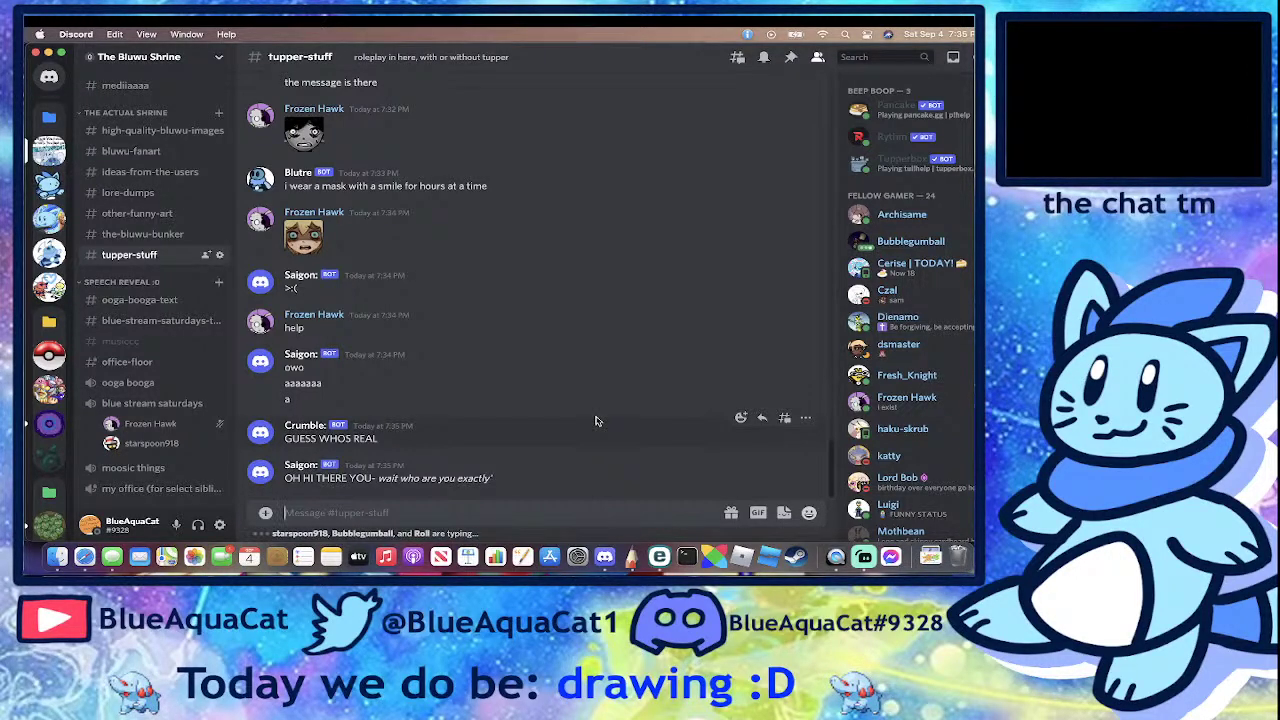
{"action": "left_click", "coordinate": [313, 468]}
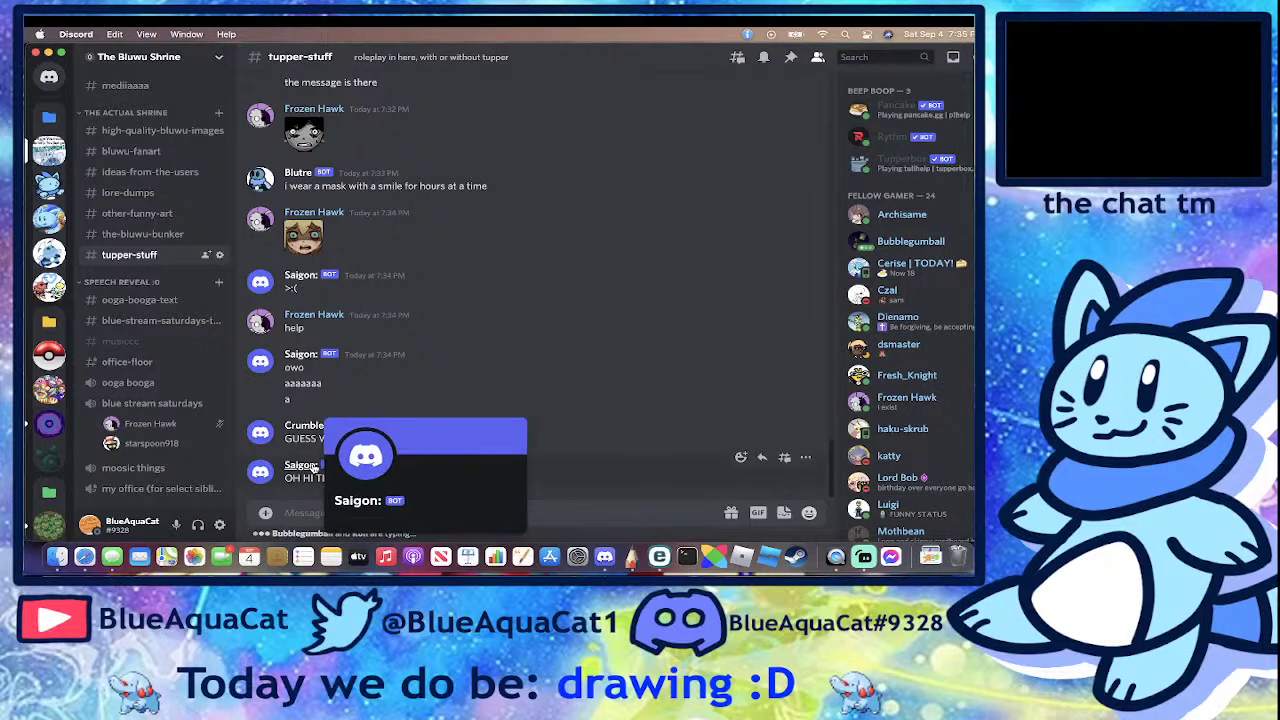
{"action": "left_click", "coordinate": [601, 390]}
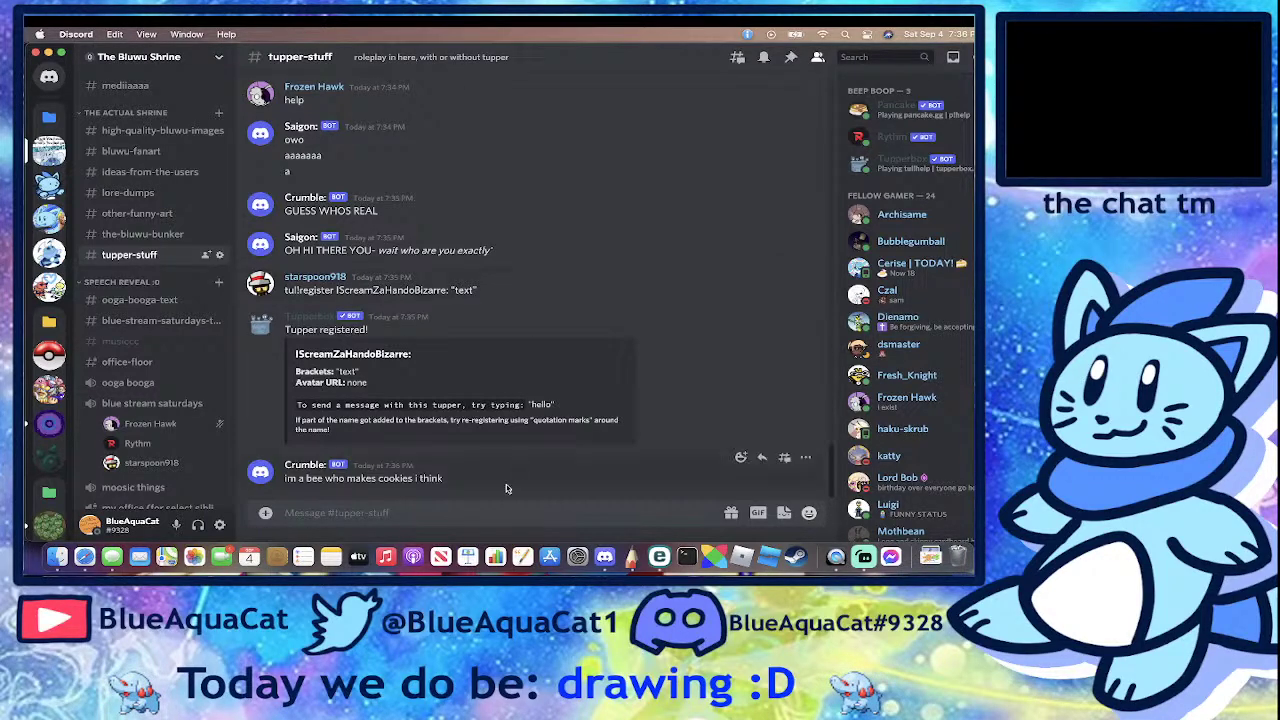
- Send "Cool. I do occasional crimes" as the Saigon tupper, wrapping the message in quotation marks
{"action": "left_click", "coordinate": [385, 512]}
{"action": "type", "text": "\"Cool. I d"}
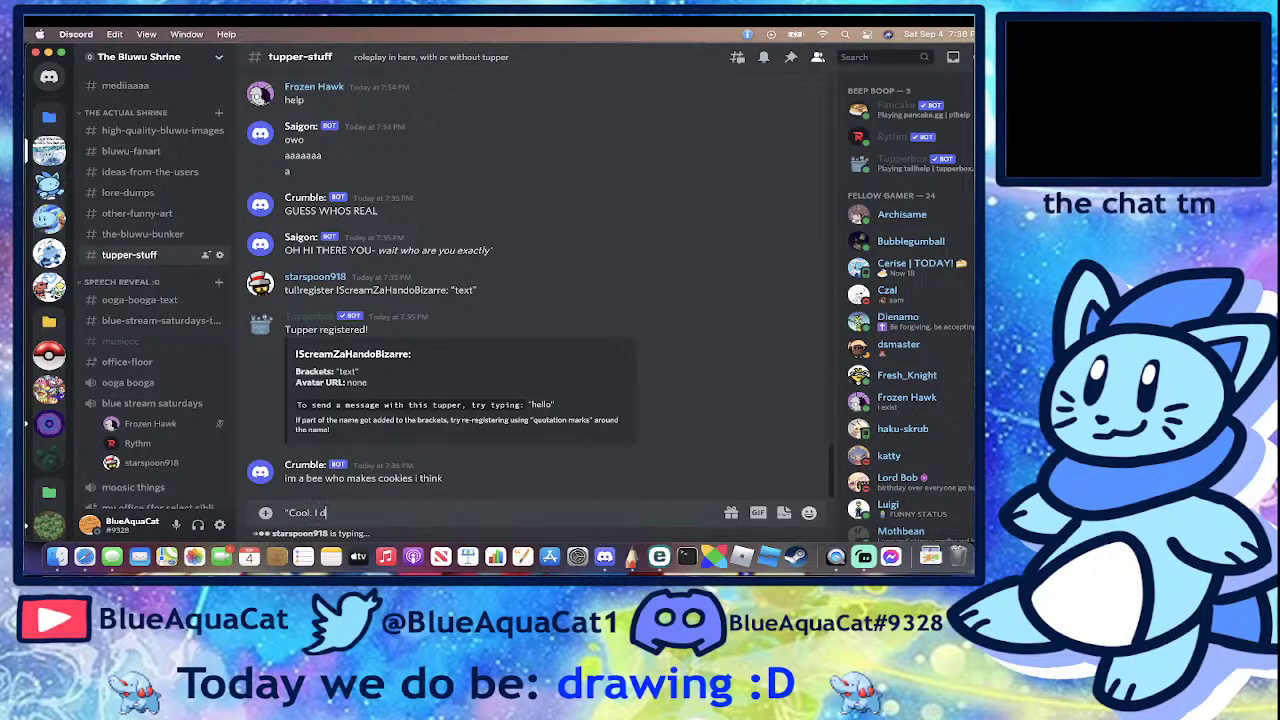
{"action": "type", "text": "o"}
{"action": "type", "text": " occasinoal"}
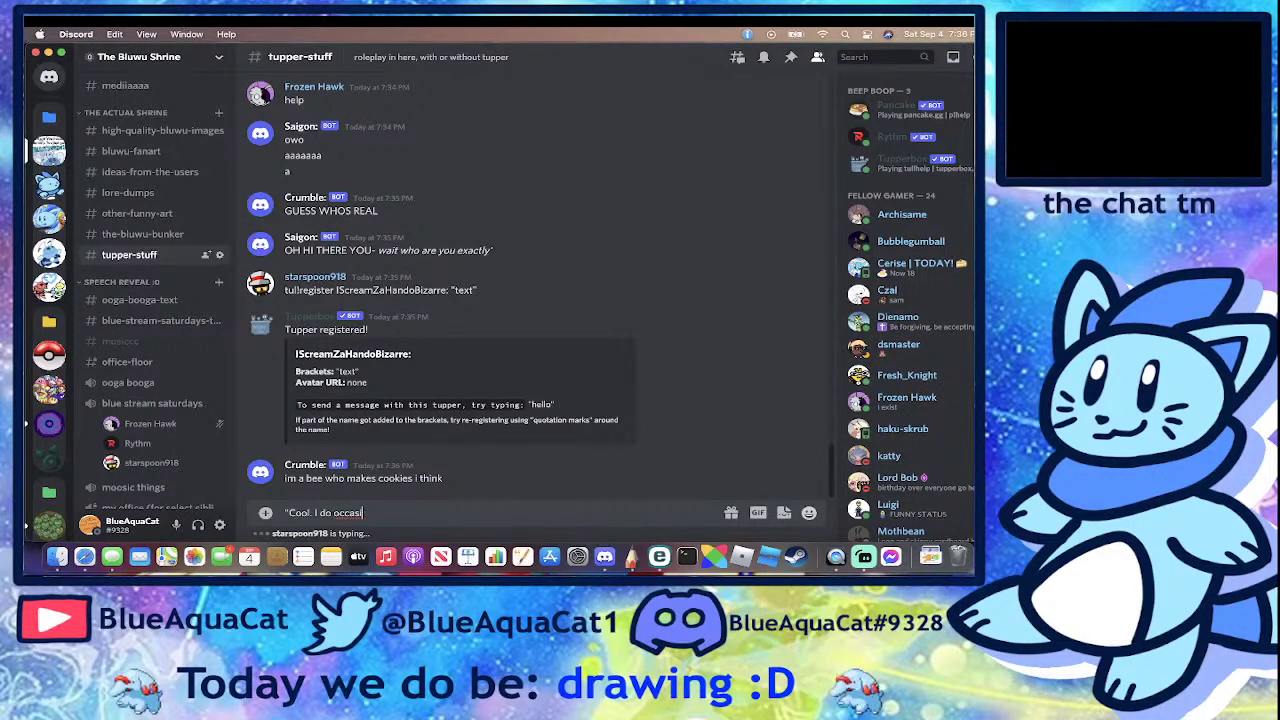
{"action": "key", "text": "BackSpace"}
{"action": "key", "text": "BackSpace"}
{"action": "key", "text": "BackSpace"}
{"action": "key", "text": "BackSpace"}
{"action": "type", "text": "onal crim"}
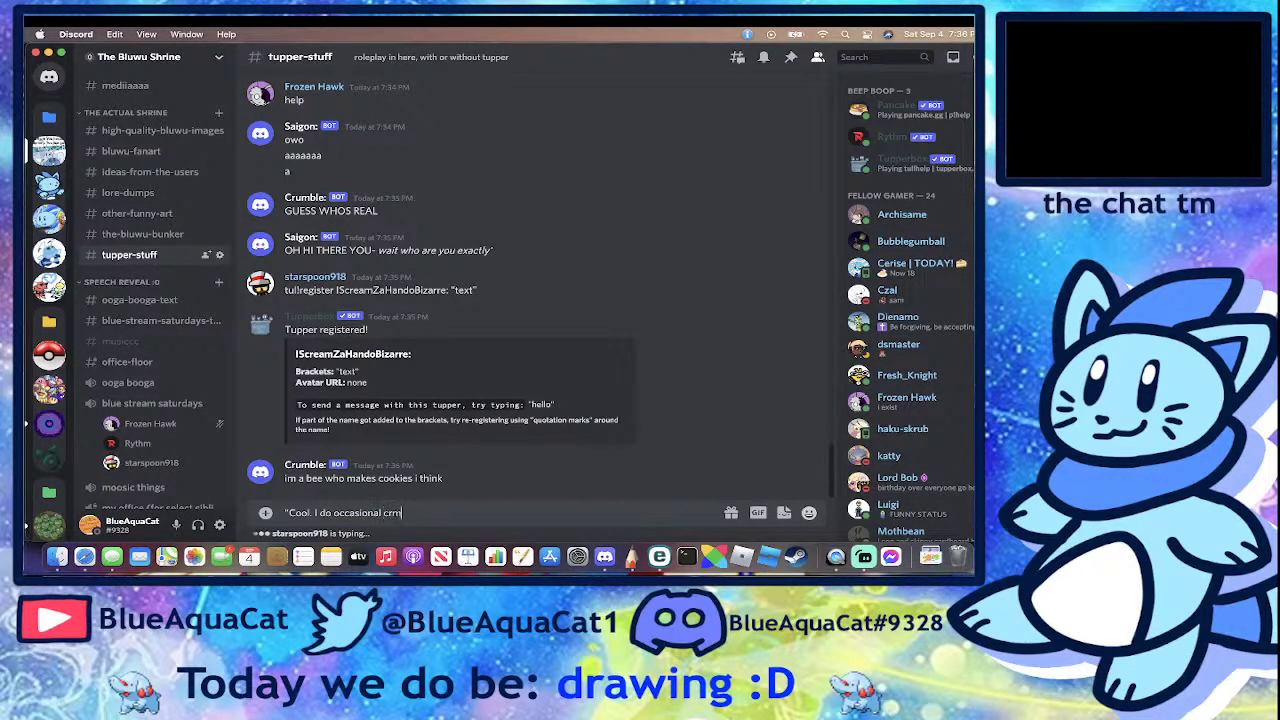
{"action": "type", "text": "es\""}
{"action": "key", "text": "Return"}
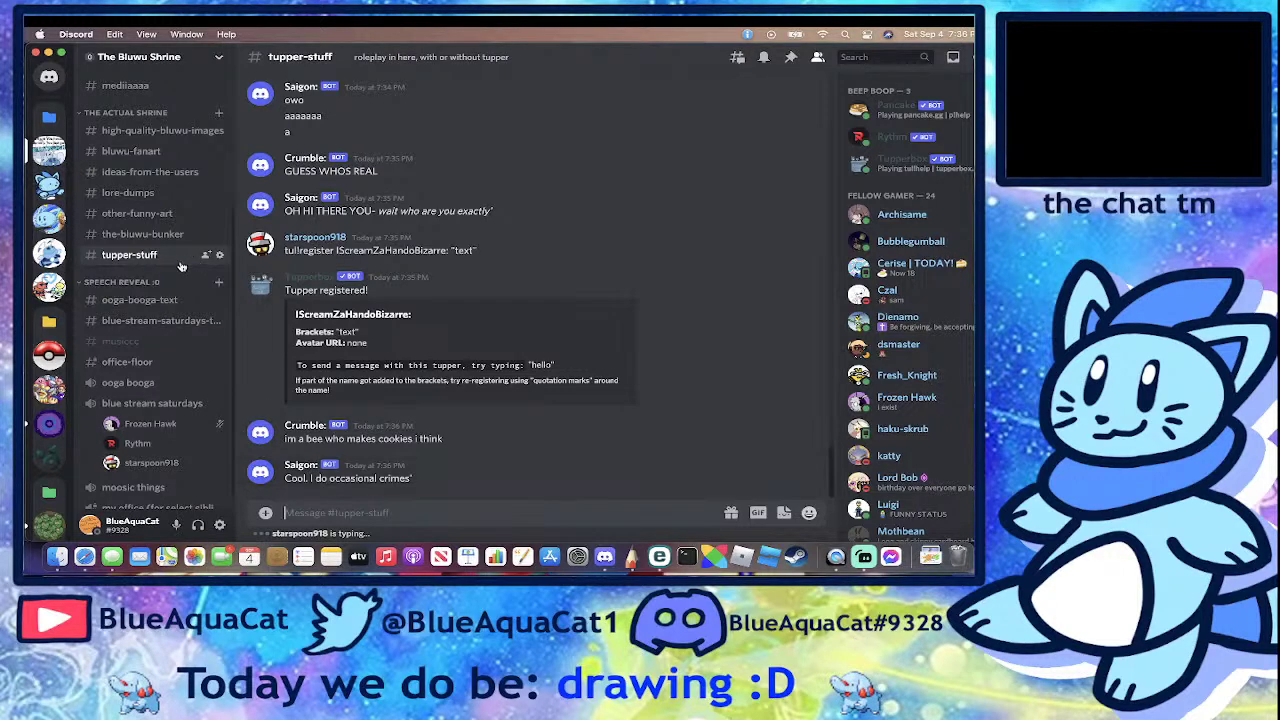
- Look through the recent tupper-stuff messages and examine the wording of the Roll tupper's registration command
{"action": "scroll", "coordinate": [168, 263], "scroll_direction": "up", "scroll_amount": 5}
{"action": "scroll", "coordinate": [168, 263], "scroll_direction": "down", "scroll_amount": 5}
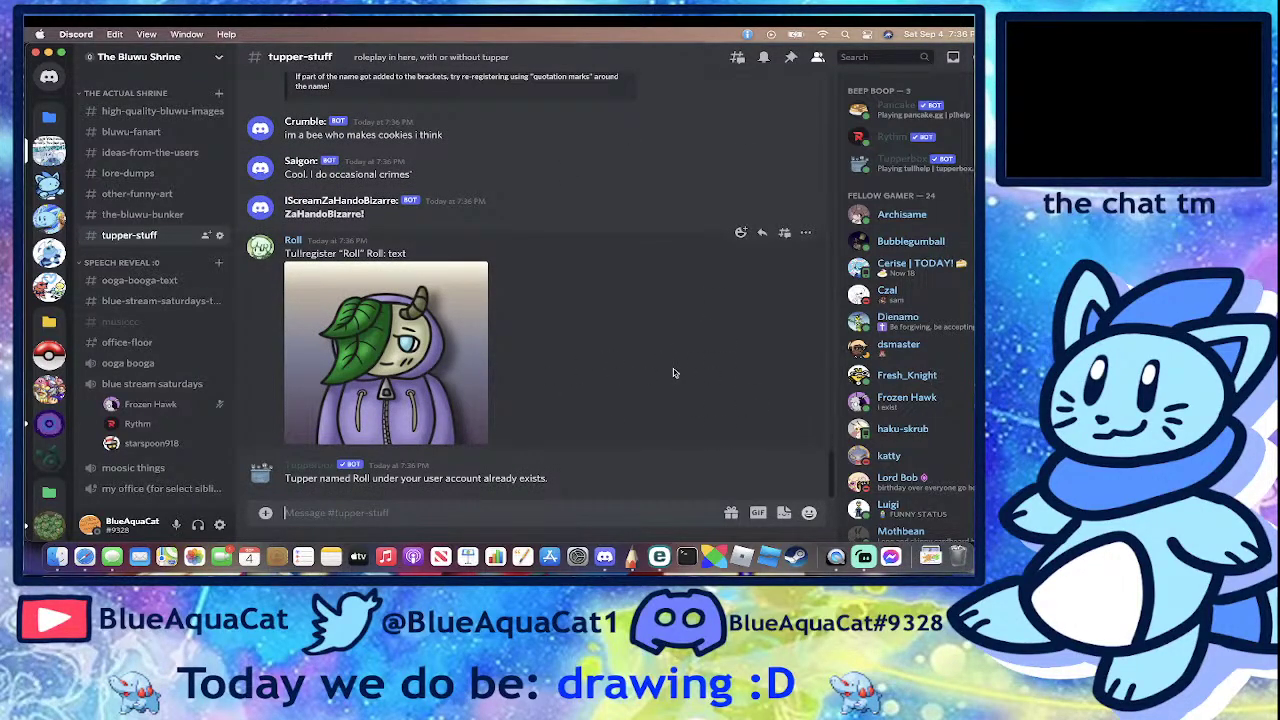
{"action": "scroll", "coordinate": [673, 373], "scroll_direction": "up", "scroll_amount": 5}
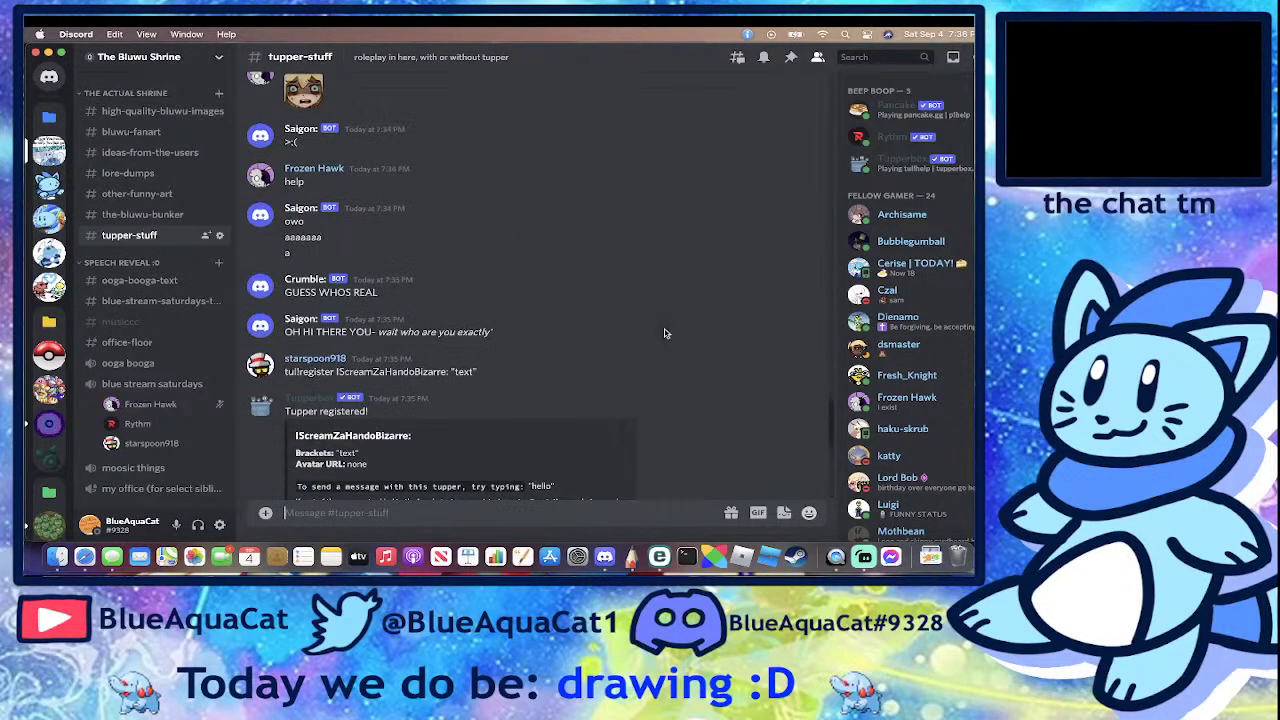
{"action": "scroll", "coordinate": [665, 333], "scroll_direction": "down", "scroll_amount": 5}
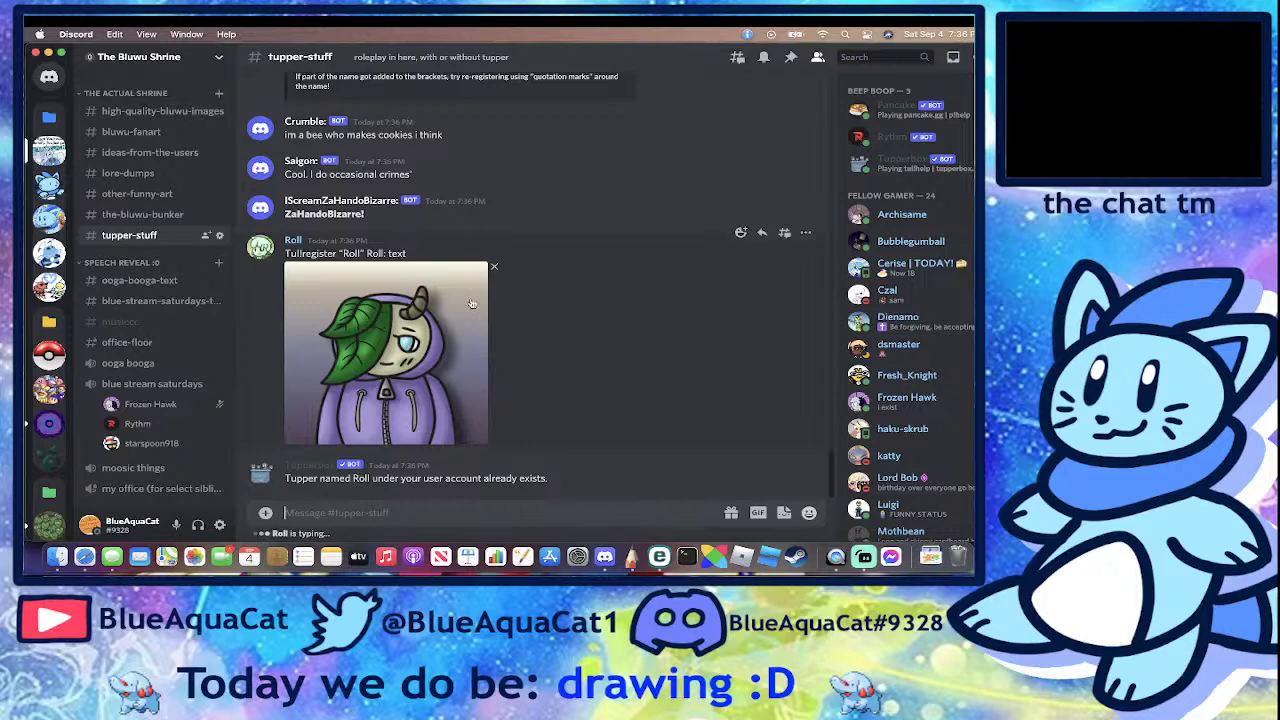
{"action": "scroll", "coordinate": [566, 259], "scroll_direction": "up", "scroll_amount": 10}
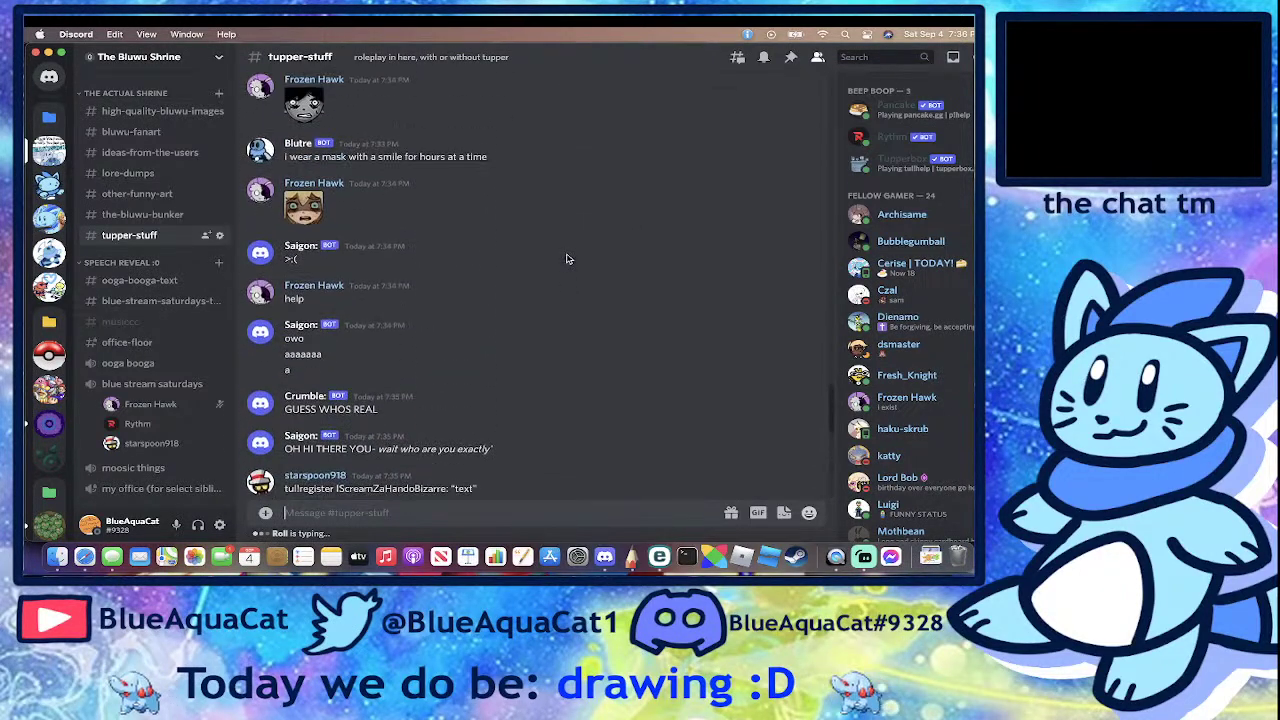
{"action": "scroll", "coordinate": [566, 259], "scroll_direction": "down", "scroll_amount": 10}
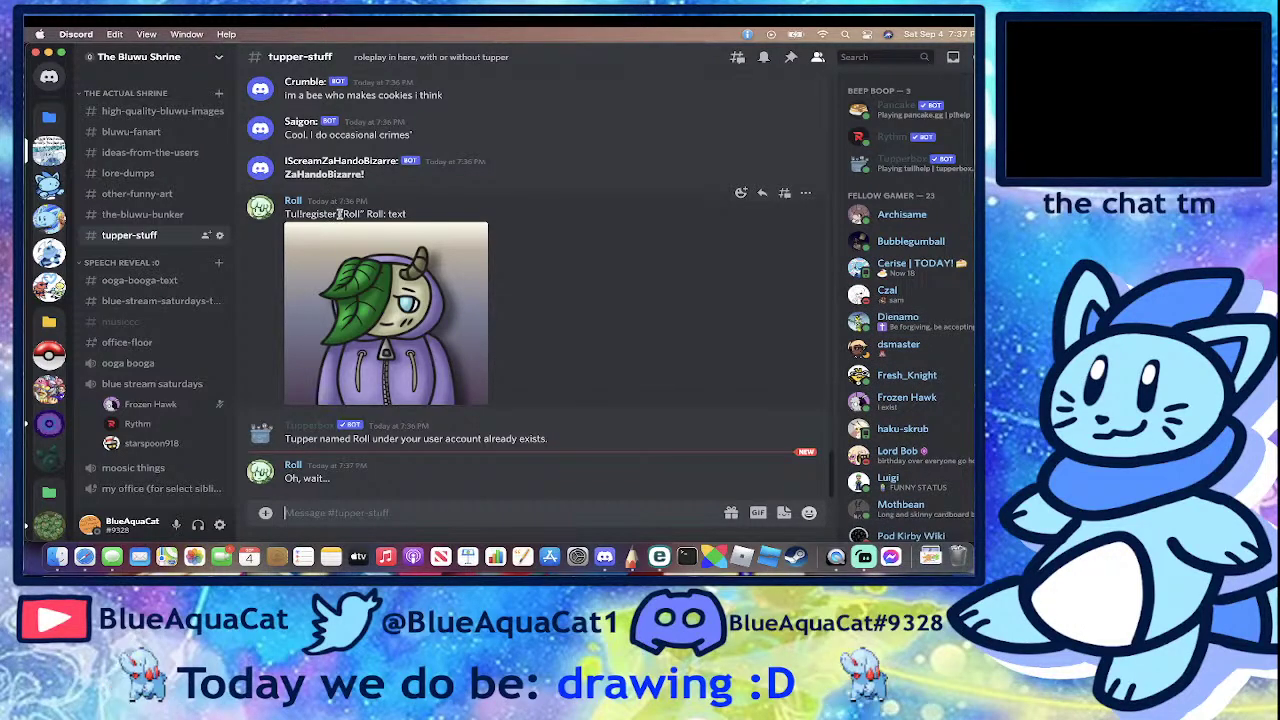
{"action": "left_click_drag", "start_coordinate": [340, 213], "coordinate": [440, 217]}
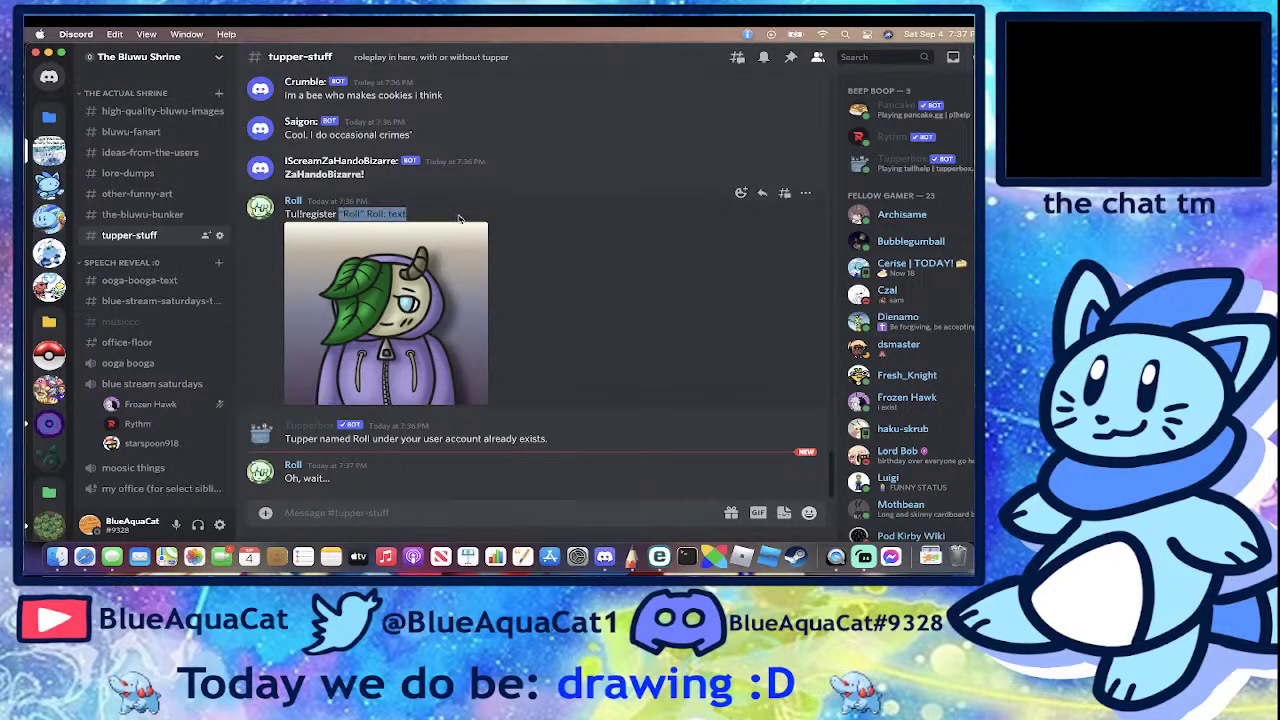
{"action": "left_click", "coordinate": [459, 217]}
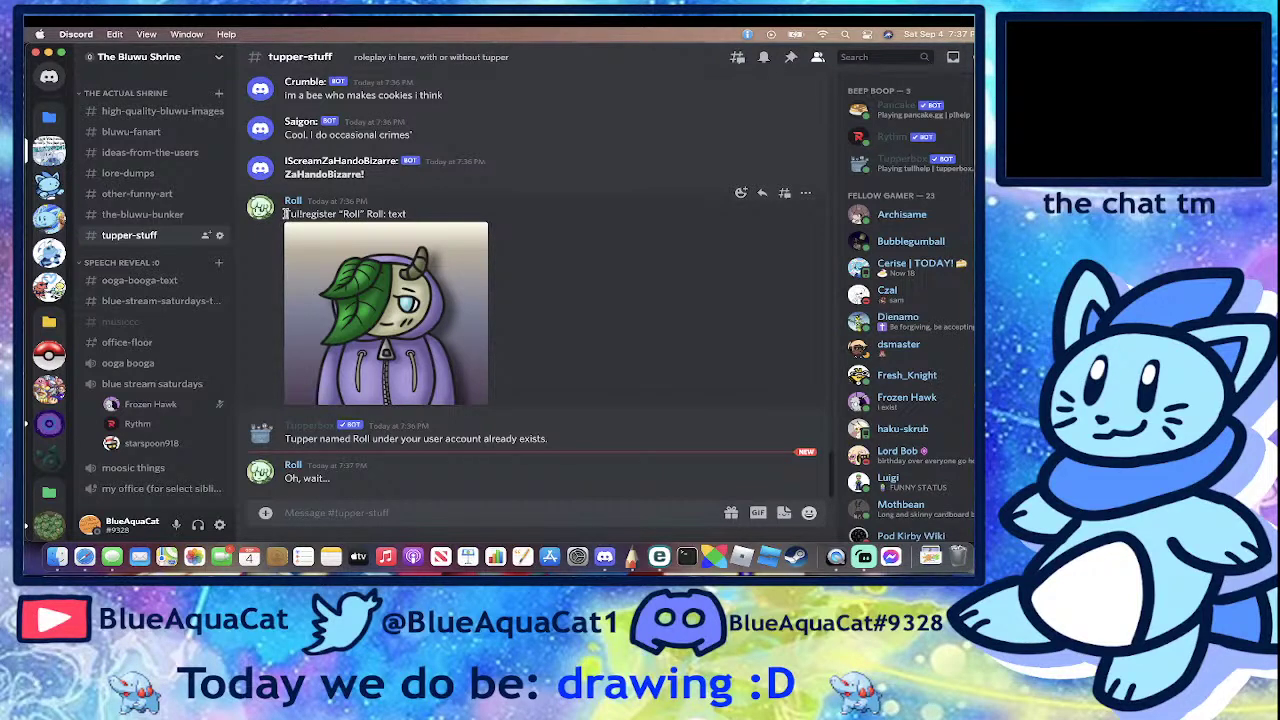
- Copy the Roll registration command into a new message and change the quoted tupper name to "Clove"
{"action": "left_click_drag", "start_coordinate": [285, 213], "coordinate": [459, 216]}
{"action": "key", "text": "super+c"}
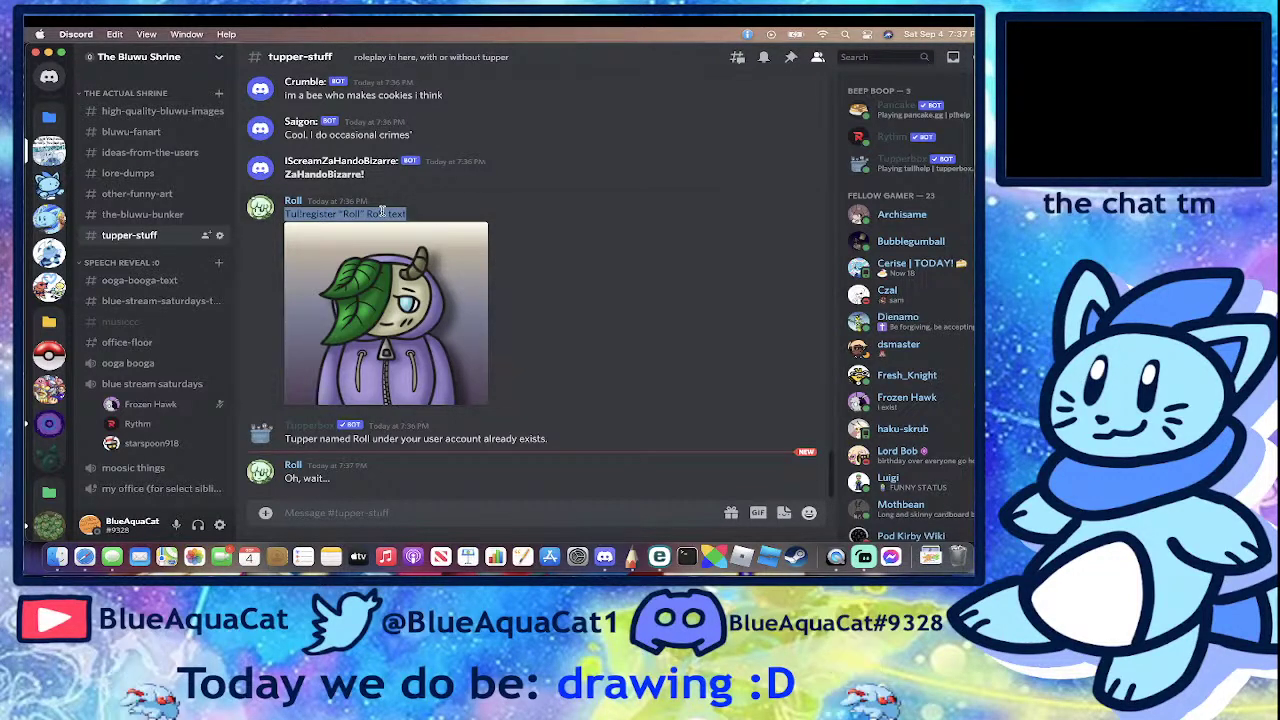
{"action": "left_click", "coordinate": [369, 513]}
{"action": "key", "text": "super+v"}
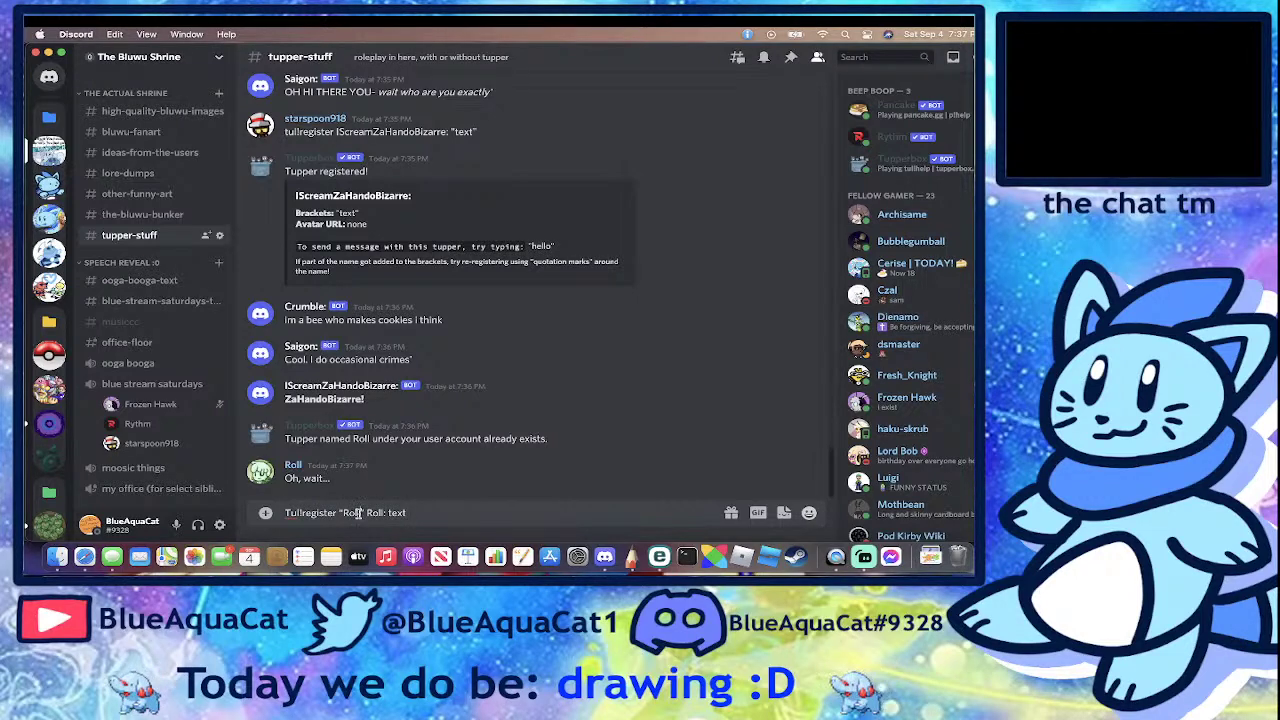
{"action": "key", "text": "BackSpace"}
{"action": "key", "text": "BackSpace"}
{"action": "key", "text": "BackSpace"}
{"action": "key", "text": "BackSpace"}
{"action": "type", "text": "Colva"}
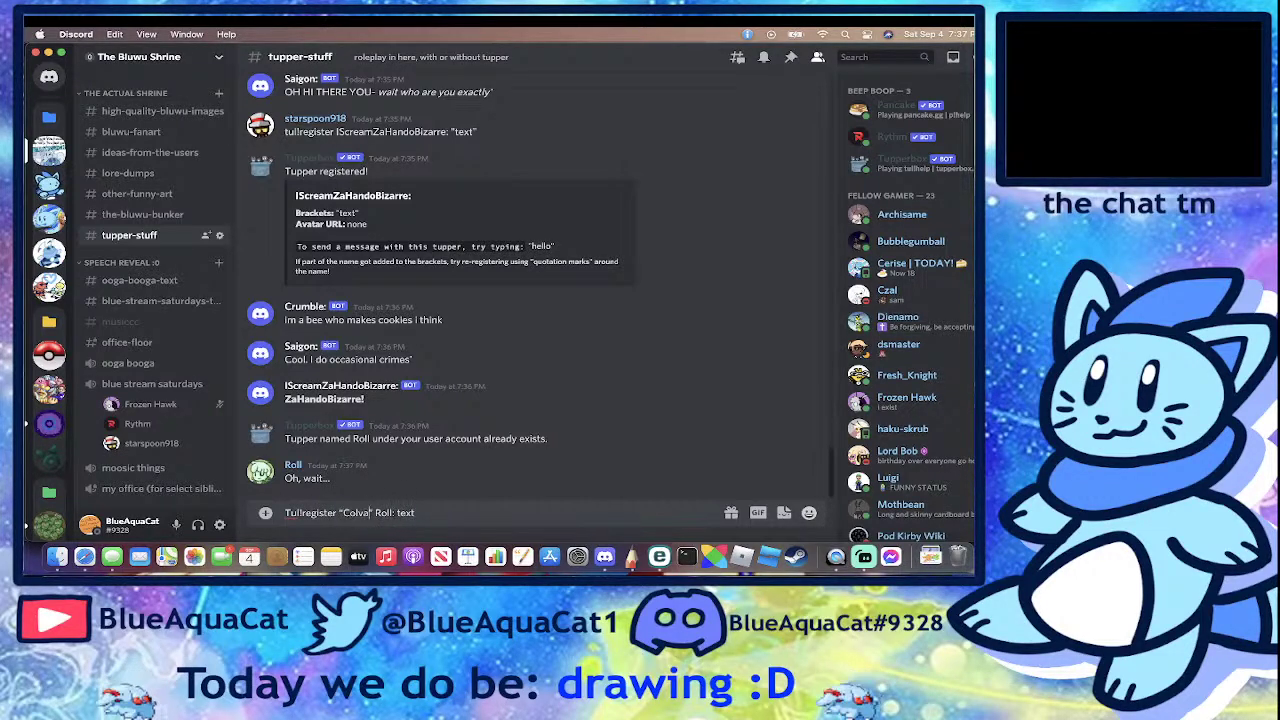
{"action": "key", "text": "BackSpace"}
{"action": "key", "text": "BackSpace"}
{"action": "key", "text": "BackSpace"}
{"action": "key", "text": "BackSpace"}
{"action": "type", "text": "lova"}
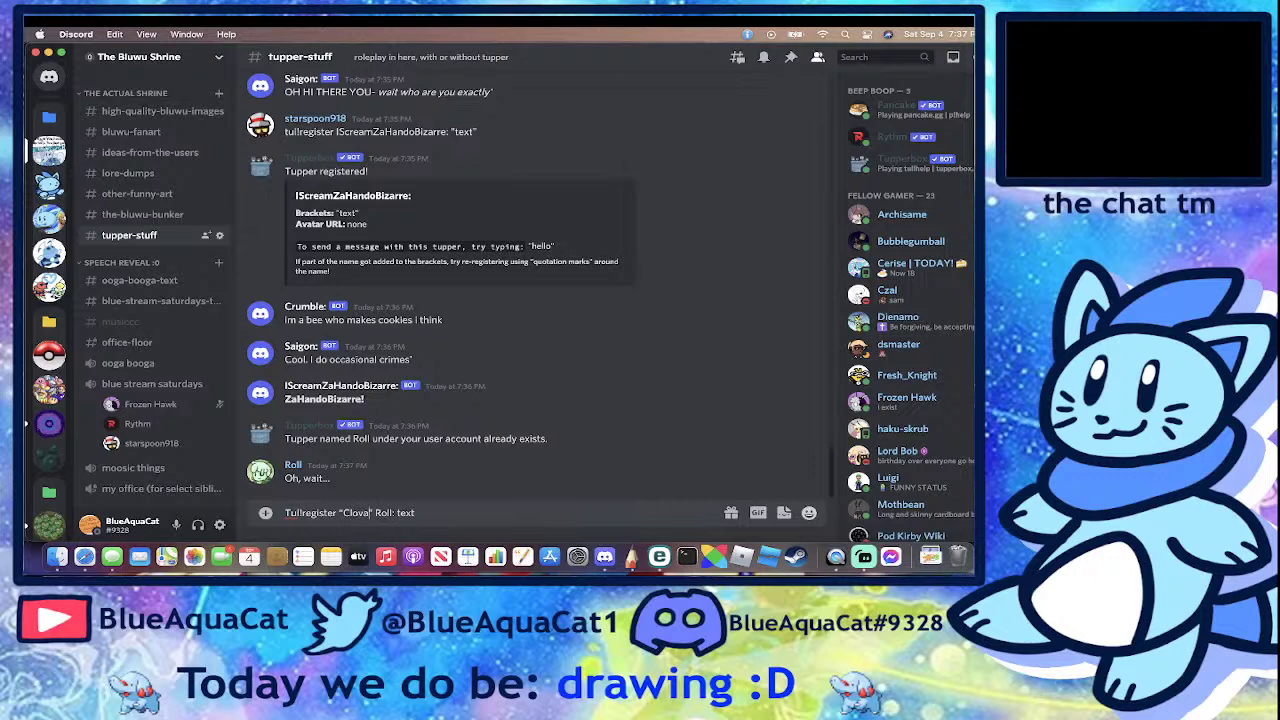
{"action": "key", "text": "BackSpace"}
{"action": "type", "text": "e"}
- Replace the command's "Roll:" prefix with "Clove:" and send it to register the Clove tupper
{"action": "key", "text": "Right"}
{"action": "key", "text": "Right"}
{"action": "key", "text": "Right"}
{"action": "key", "text": "Right"}
{"action": "key", "text": "Right"}
{"action": "key", "text": "Right"}
{"action": "key", "text": "Right"}
{"action": "key", "text": "BackSpace"}
{"action": "key", "text": "BackSpace"}
{"action": "key", "text": "BackSpace"}
{"action": "key", "text": "BackSpace"}
{"action": "key", "text": "BackSpace"}
{"action": "type", "text": "Colve:"}
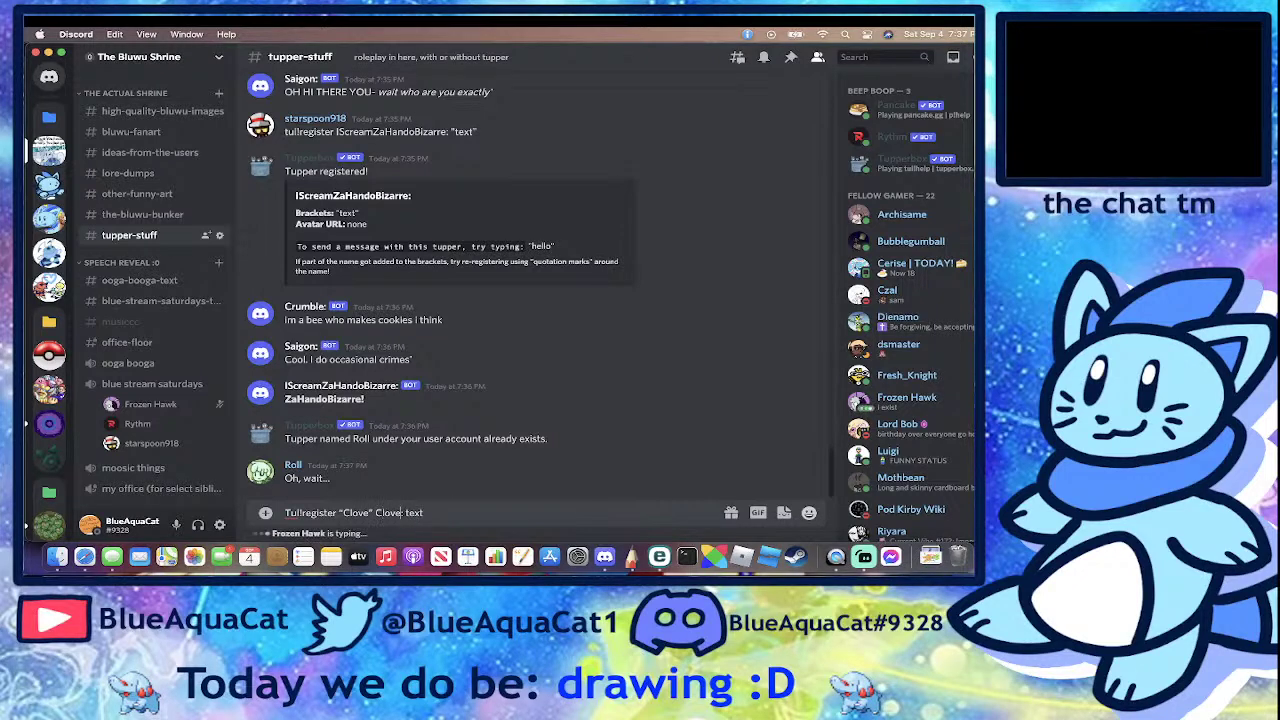
{"action": "key", "text": "Return"}
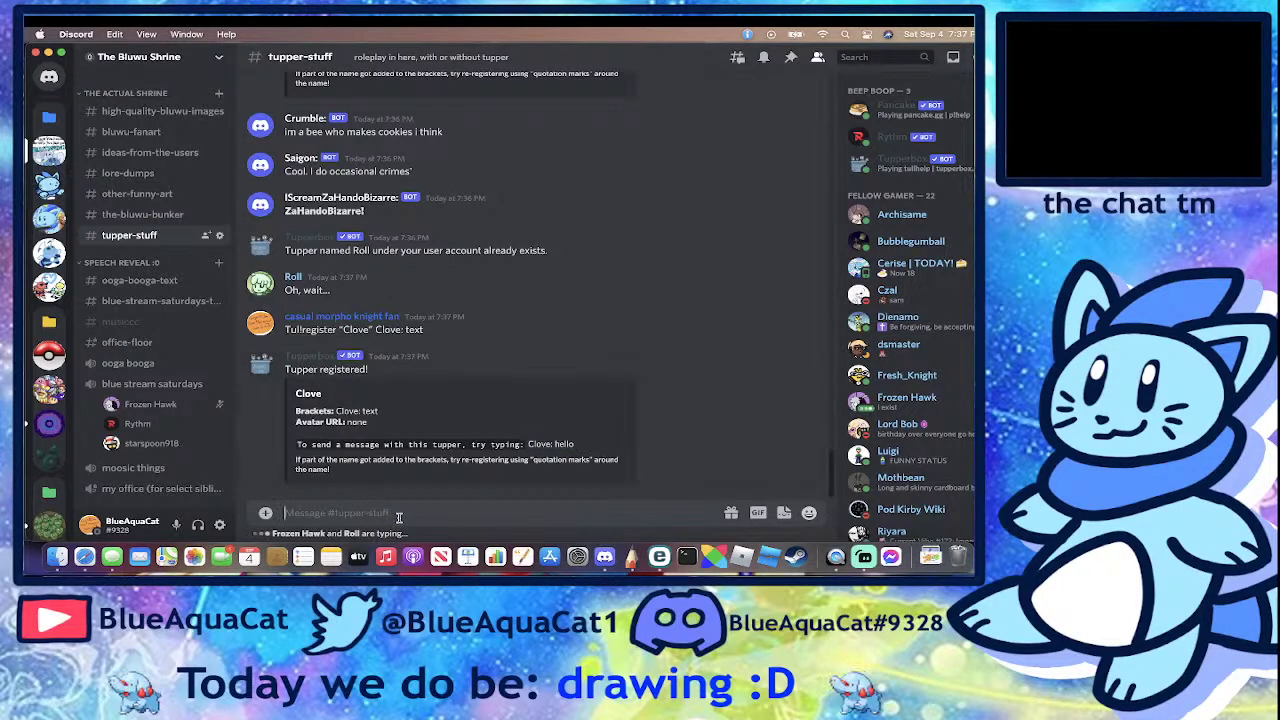
- Send "why yes i am a batling, a varient of seedling located in the uncharted plane" using the "Clove:" prefix
{"action": "type", "text": "Clove: "}
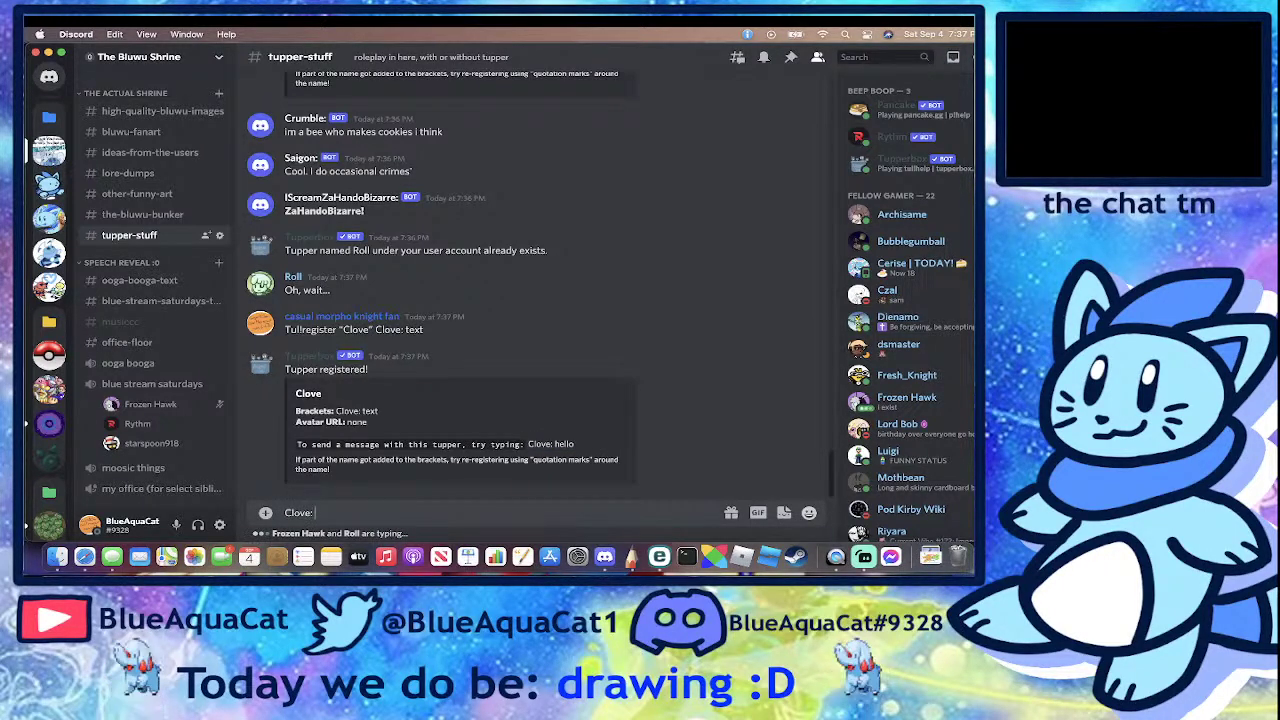
{"action": "type", "text": "why yes i am"}
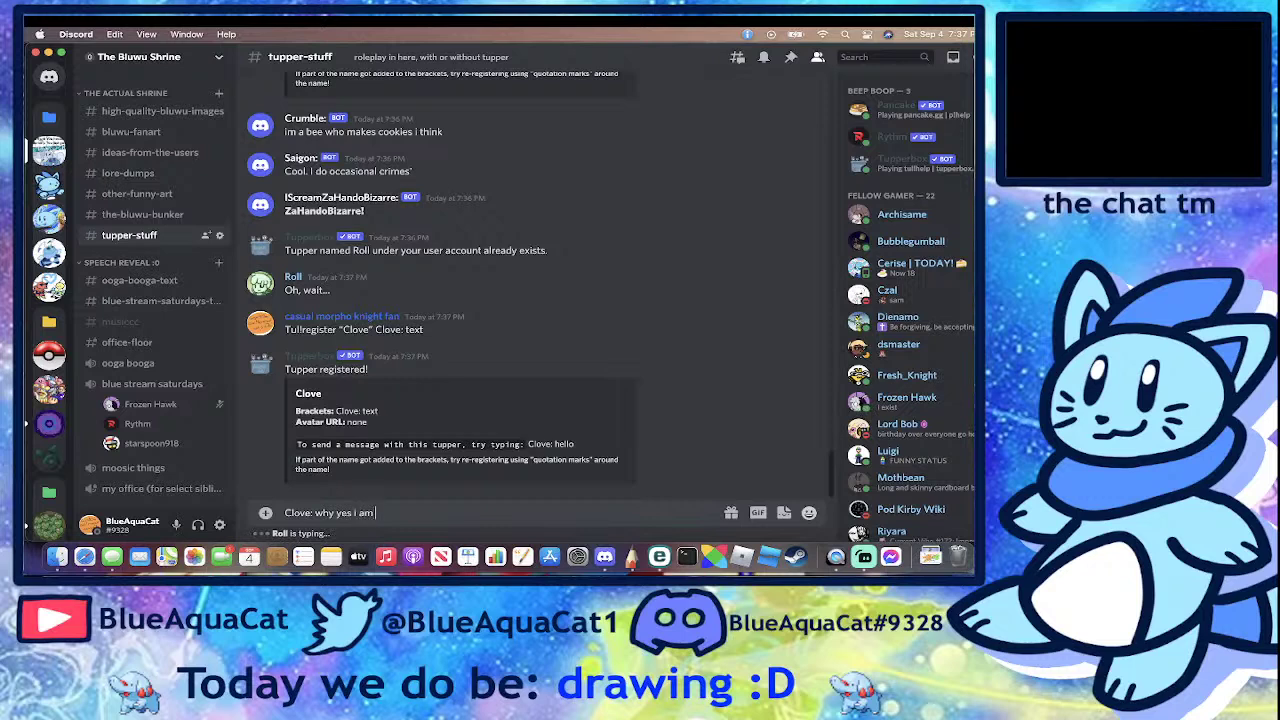
{"action": "type", "text": " a batling, a"}
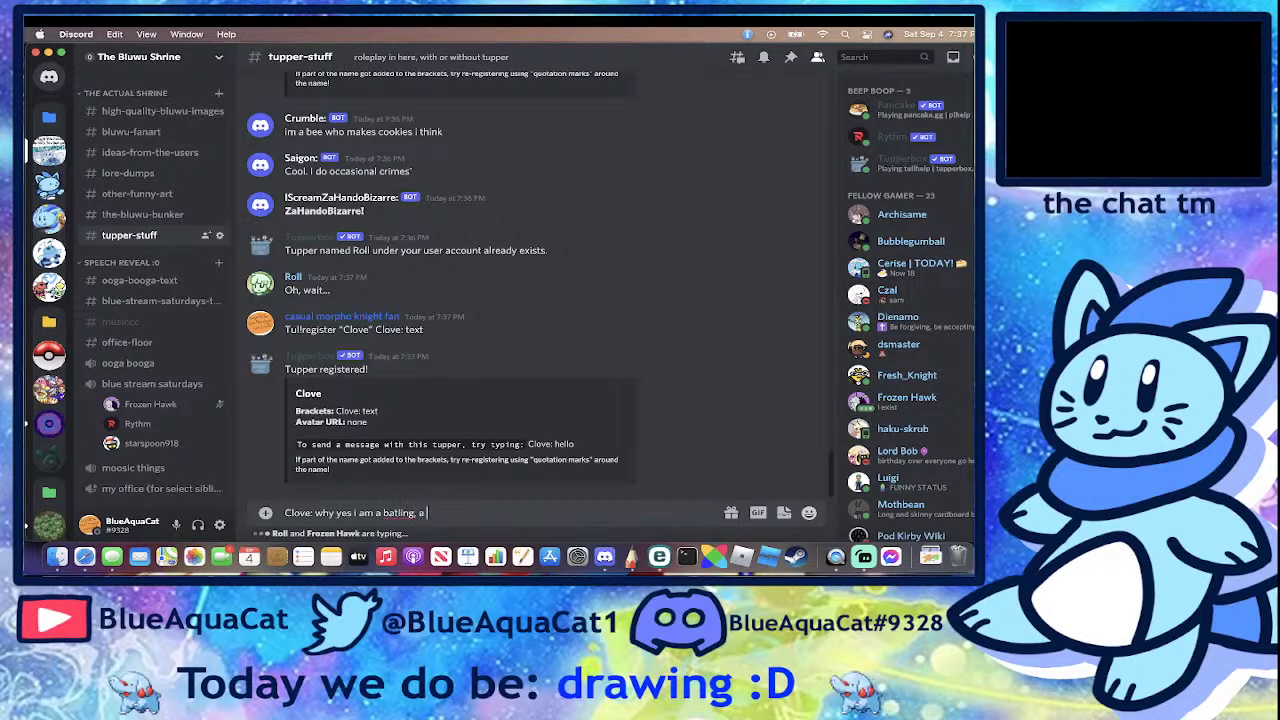
{"action": "type", "text": " varient of seedling located in t"}
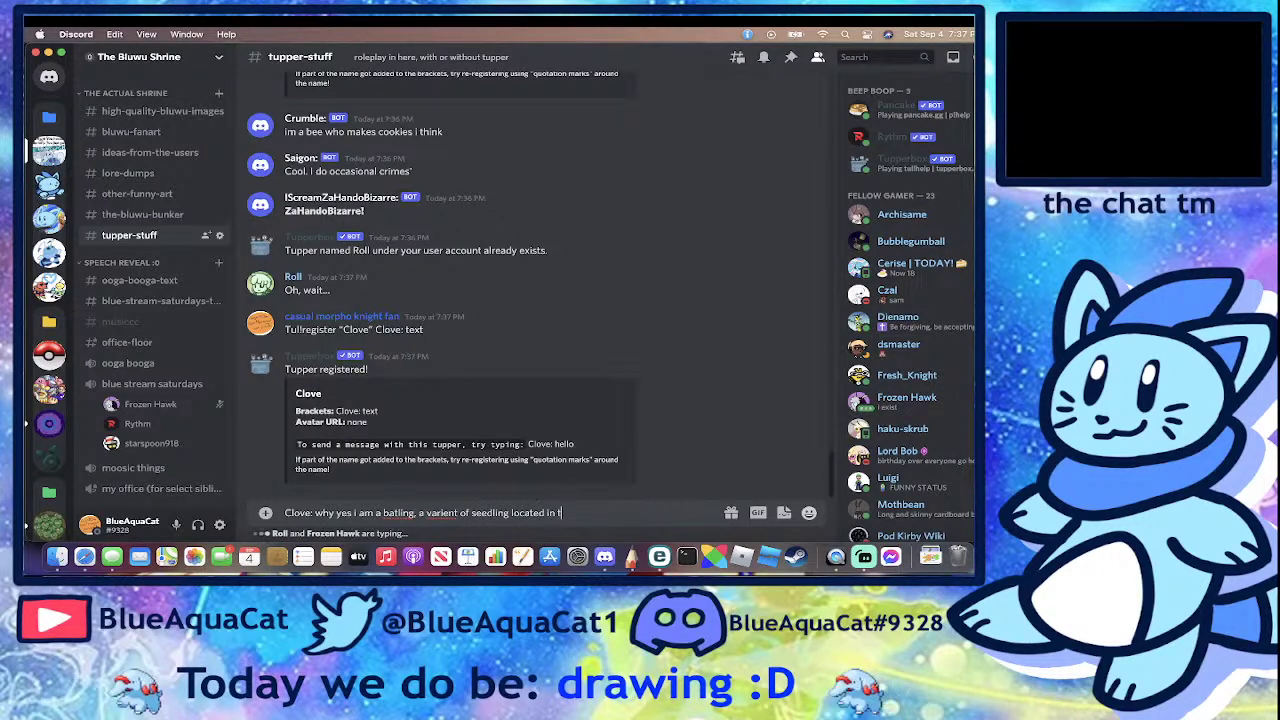
{"action": "type", "text": "he unchar"}
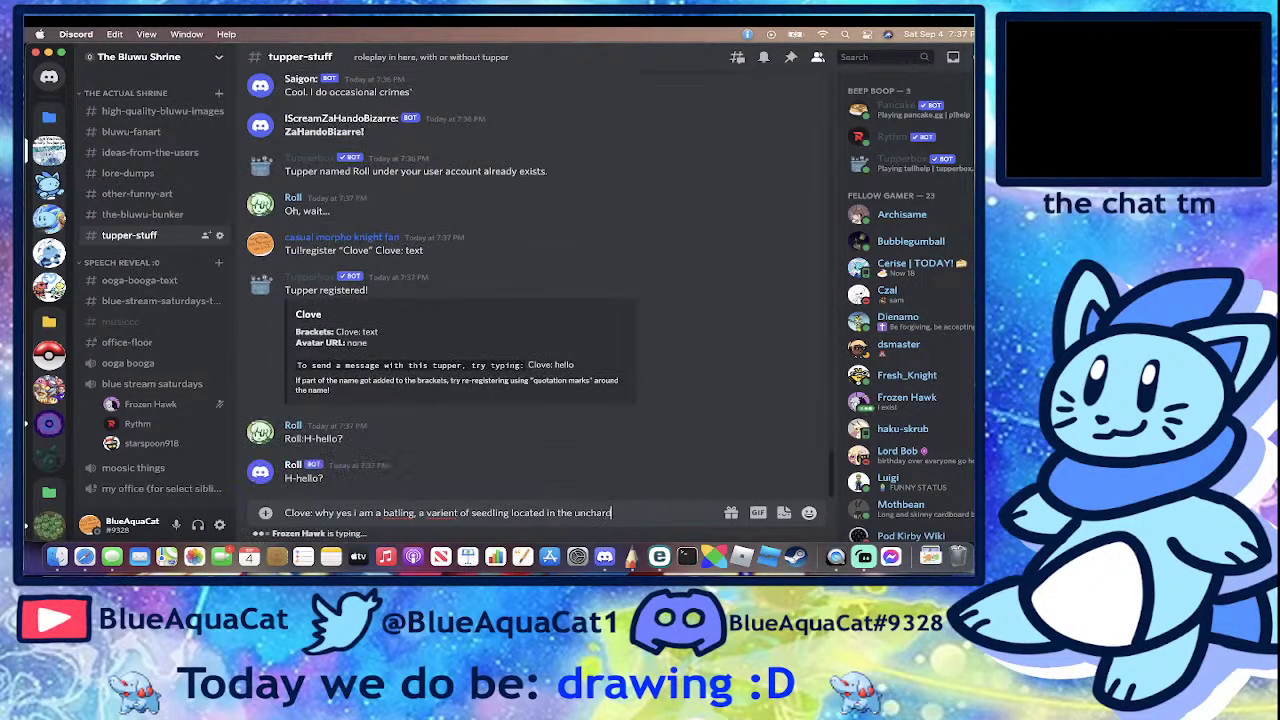
{"action": "type", "text": "ted plane"}
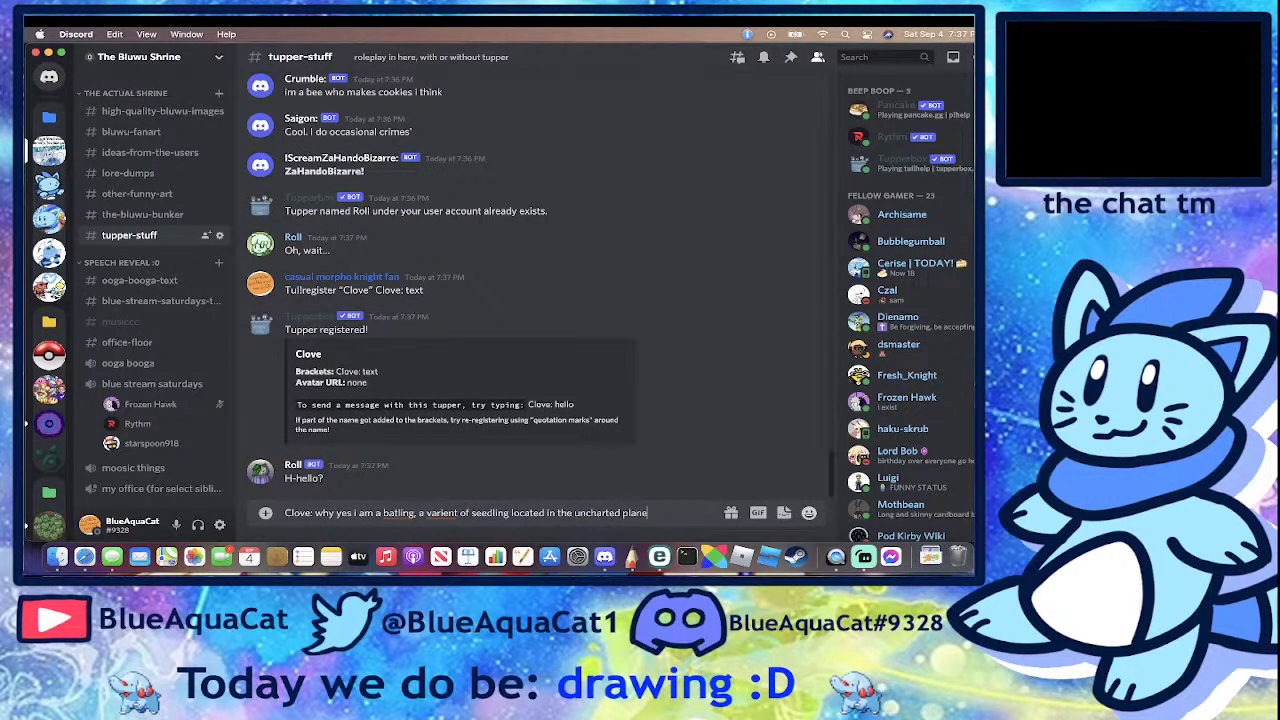
{"action": "key", "text": "Return"}
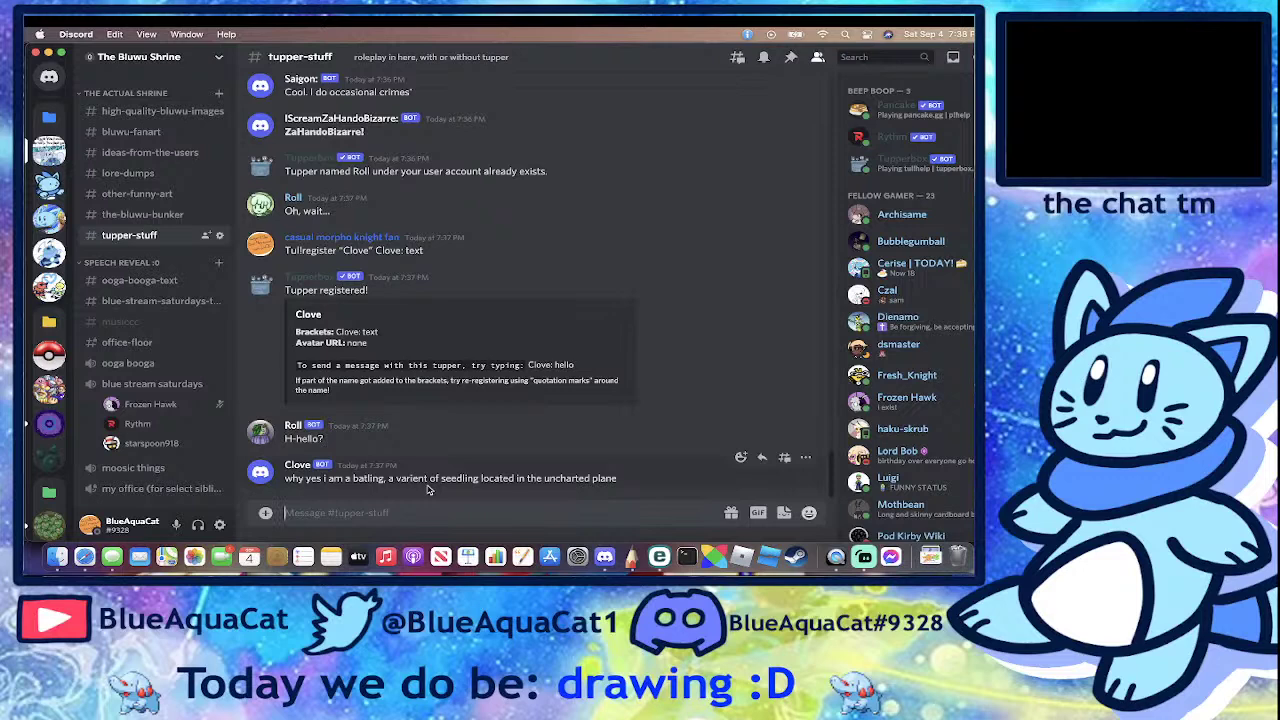
{"action": "left_click_drag", "start_coordinate": [334, 478], "coordinate": [552, 478]}
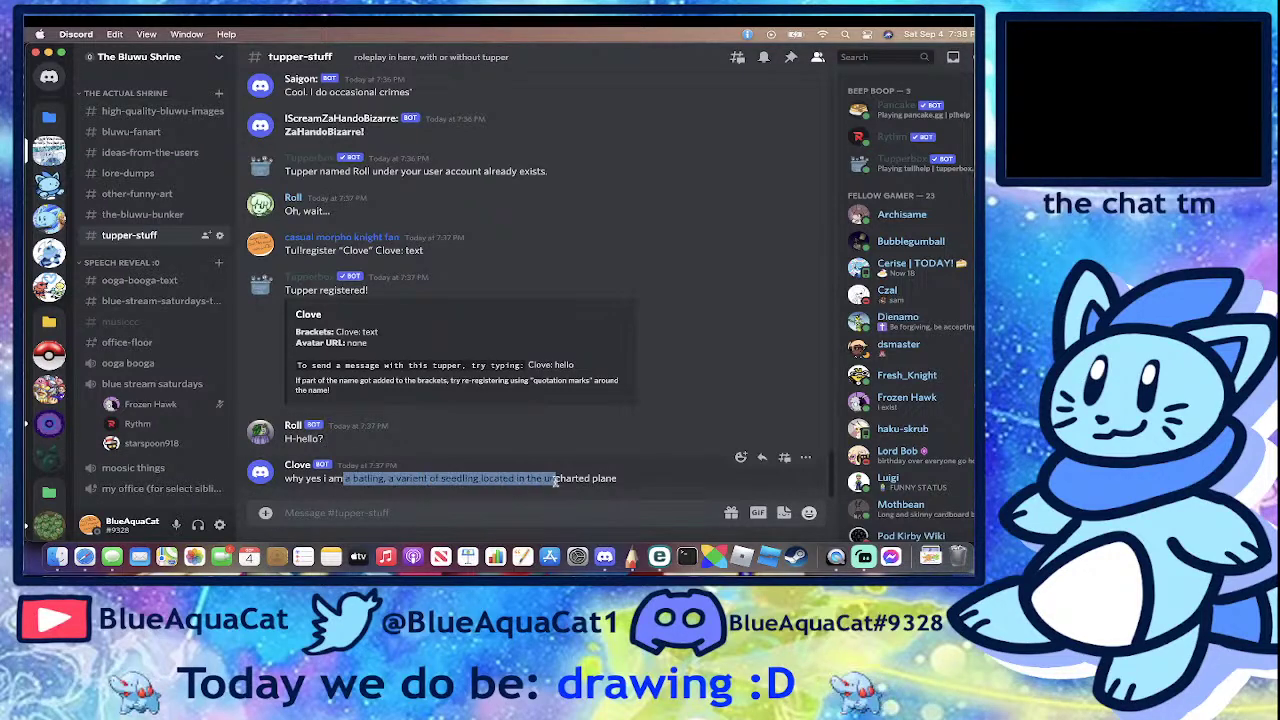
{"action": "left_click", "coordinate": [456, 480]}
{"action": "left_click_drag", "start_coordinate": [456, 480], "coordinate": [660, 482]}
{"action": "left_click", "coordinate": [660, 482]}
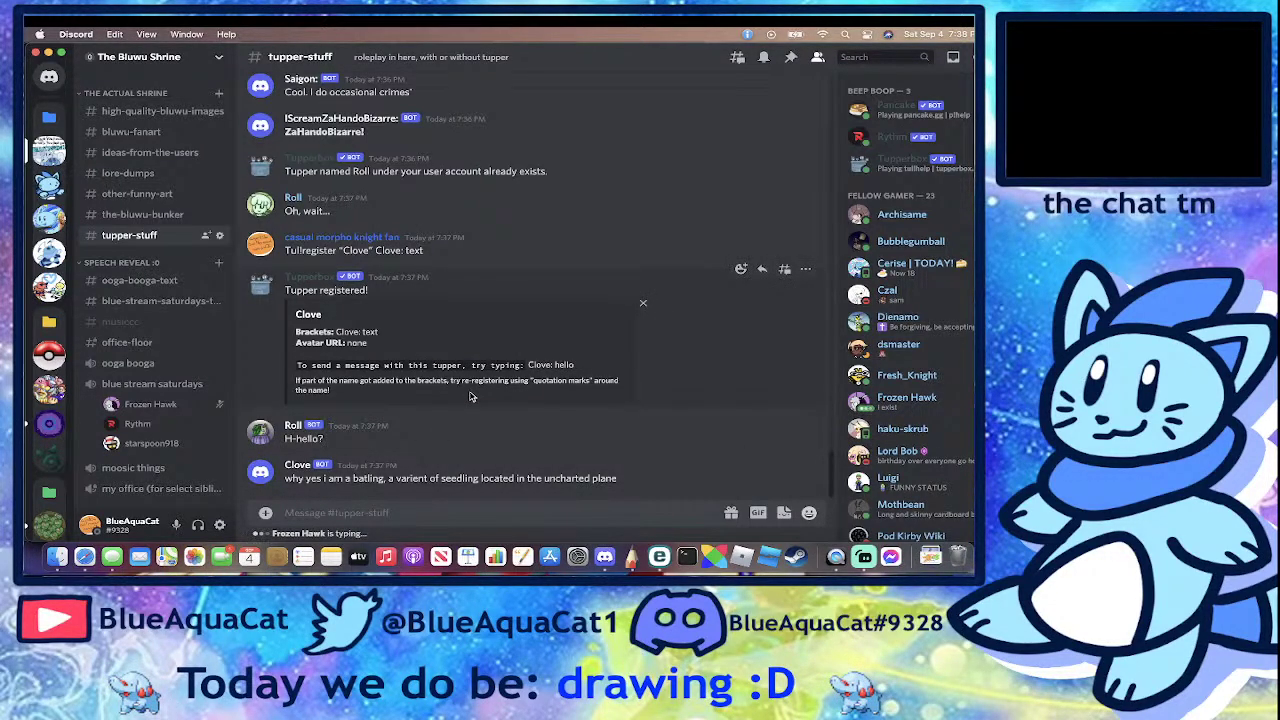
{"action": "left_click_drag", "start_coordinate": [325, 479], "coordinate": [620, 480]}
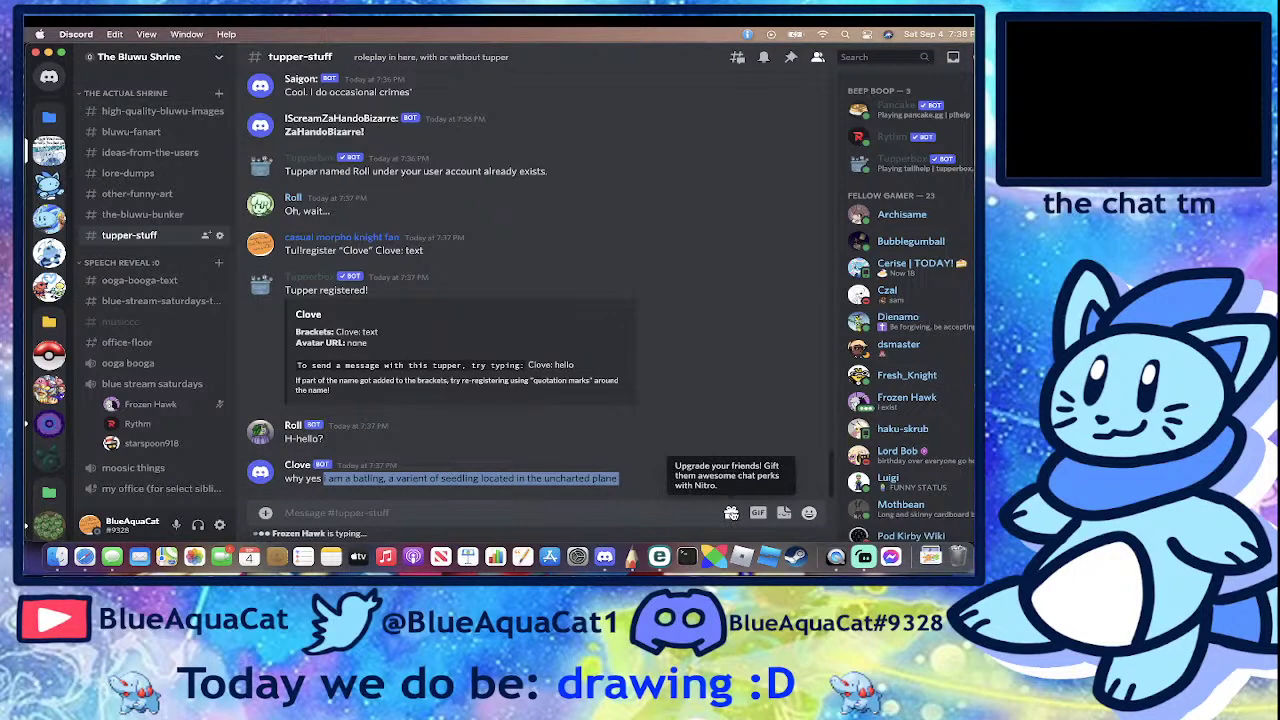
- Look back through the tupper-stuff history and the Tupperbox help message's command list
{"action": "left_click", "coordinate": [565, 478]}
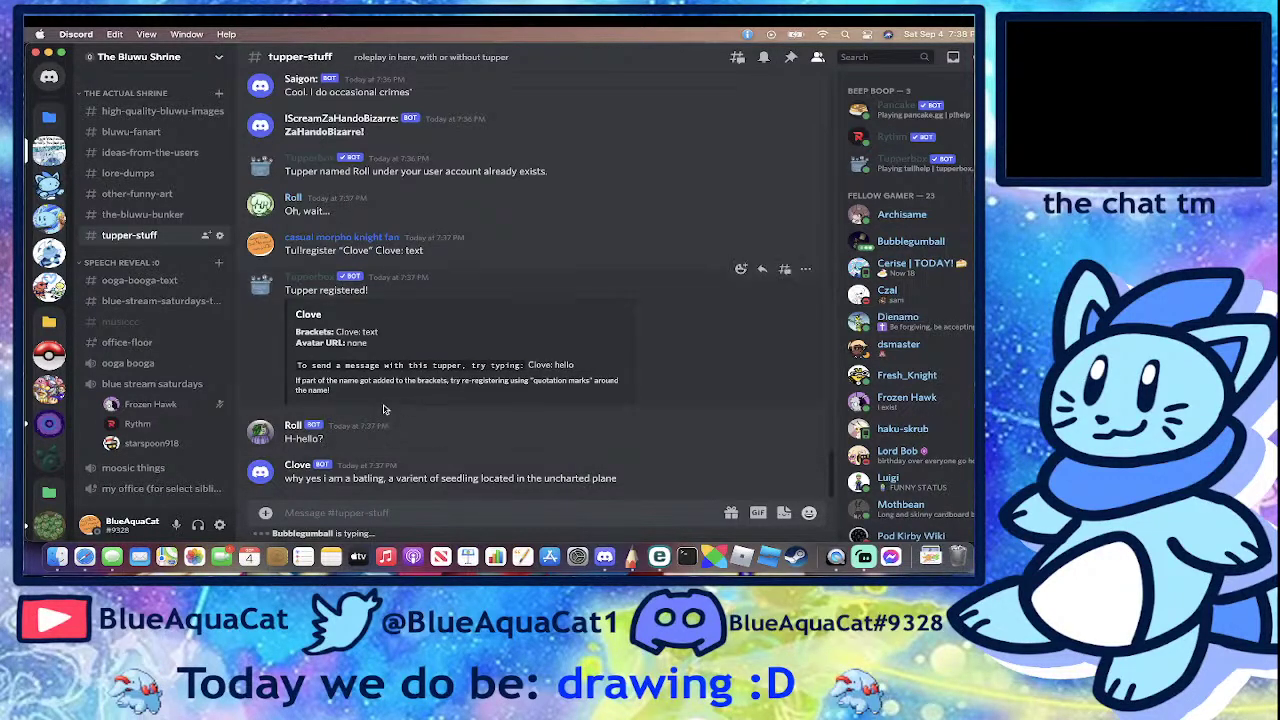
{"action": "left_click_drag", "start_coordinate": [336, 252], "coordinate": [566, 256]}
{"action": "left_click", "coordinate": [566, 256]}
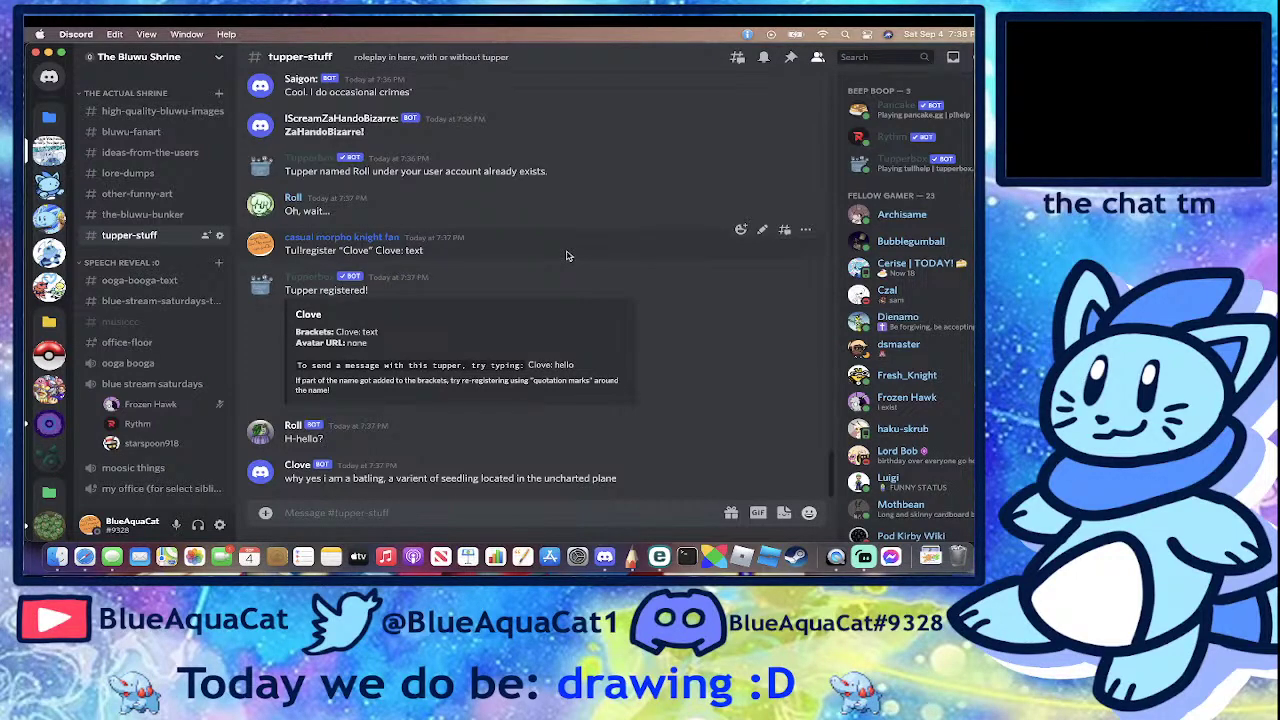
{"action": "scroll", "coordinate": [566, 256], "scroll_direction": "up", "scroll_amount": 10}
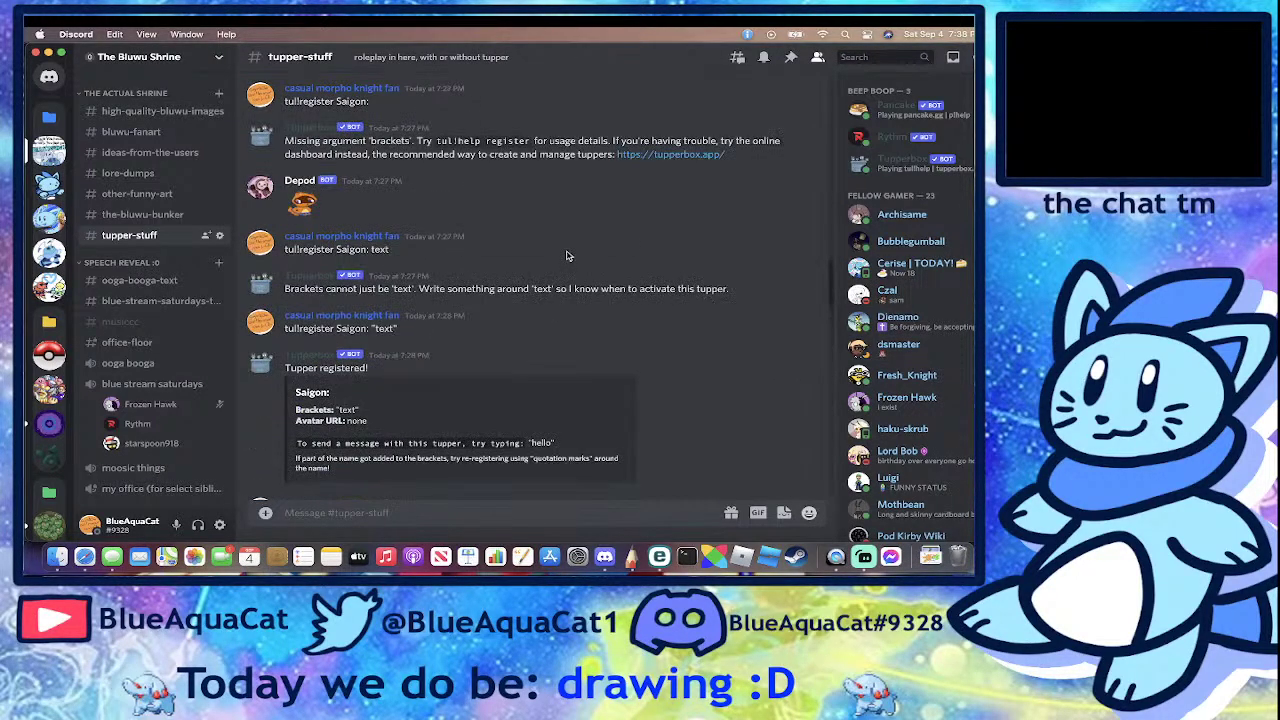
{"action": "scroll", "coordinate": [566, 256], "scroll_direction": "up", "scroll_amount": 10}
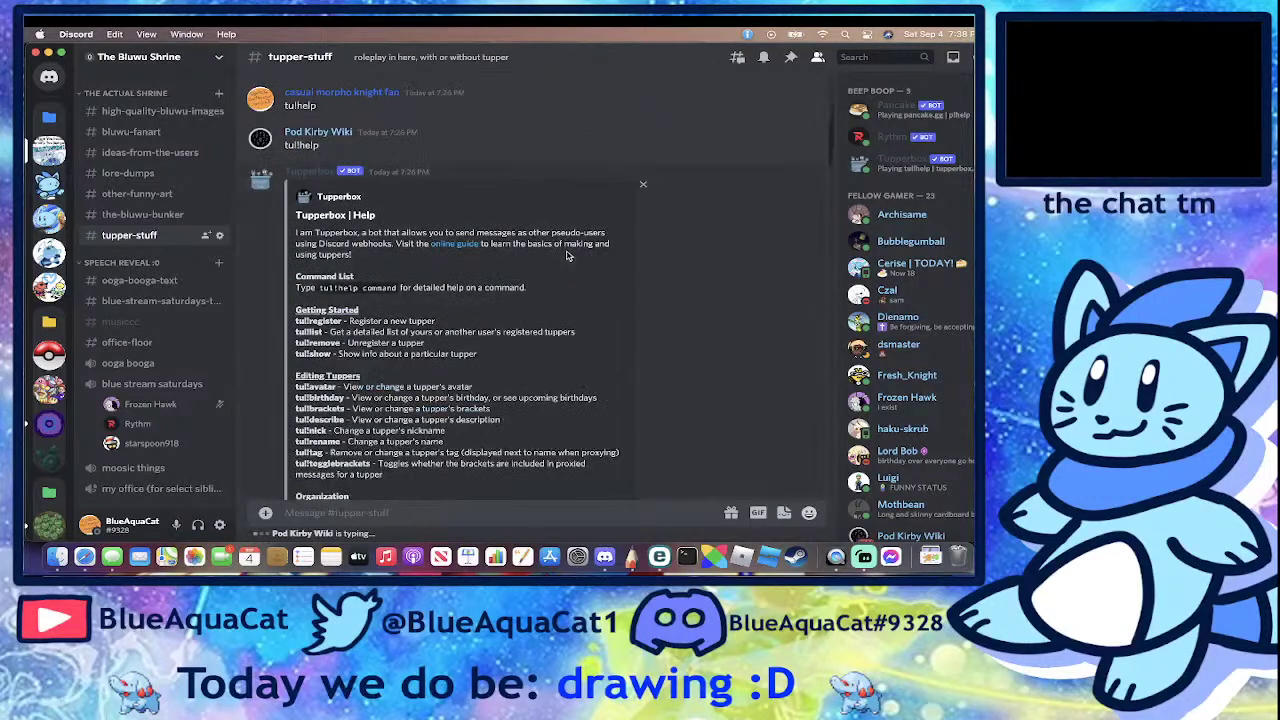
{"action": "scroll", "coordinate": [525, 353], "scroll_direction": "down", "scroll_amount": 3}
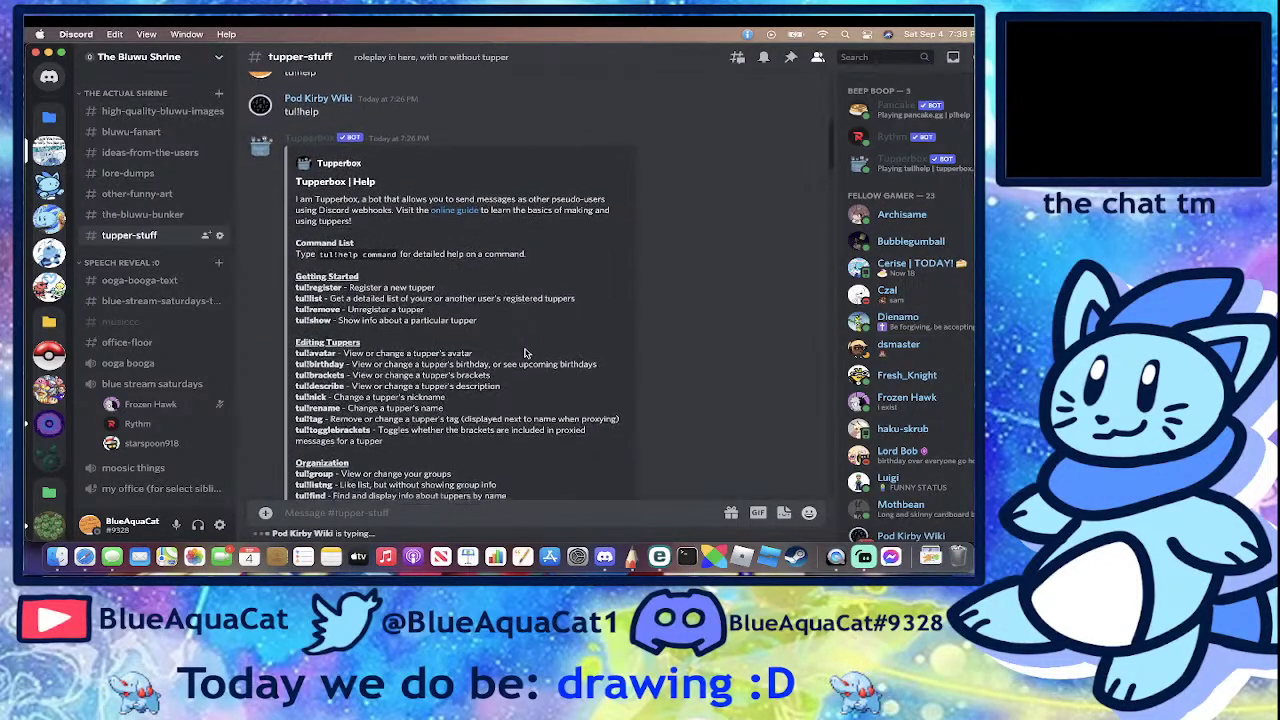
{"action": "scroll", "coordinate": [525, 353], "scroll_direction": "down", "scroll_amount": 4}
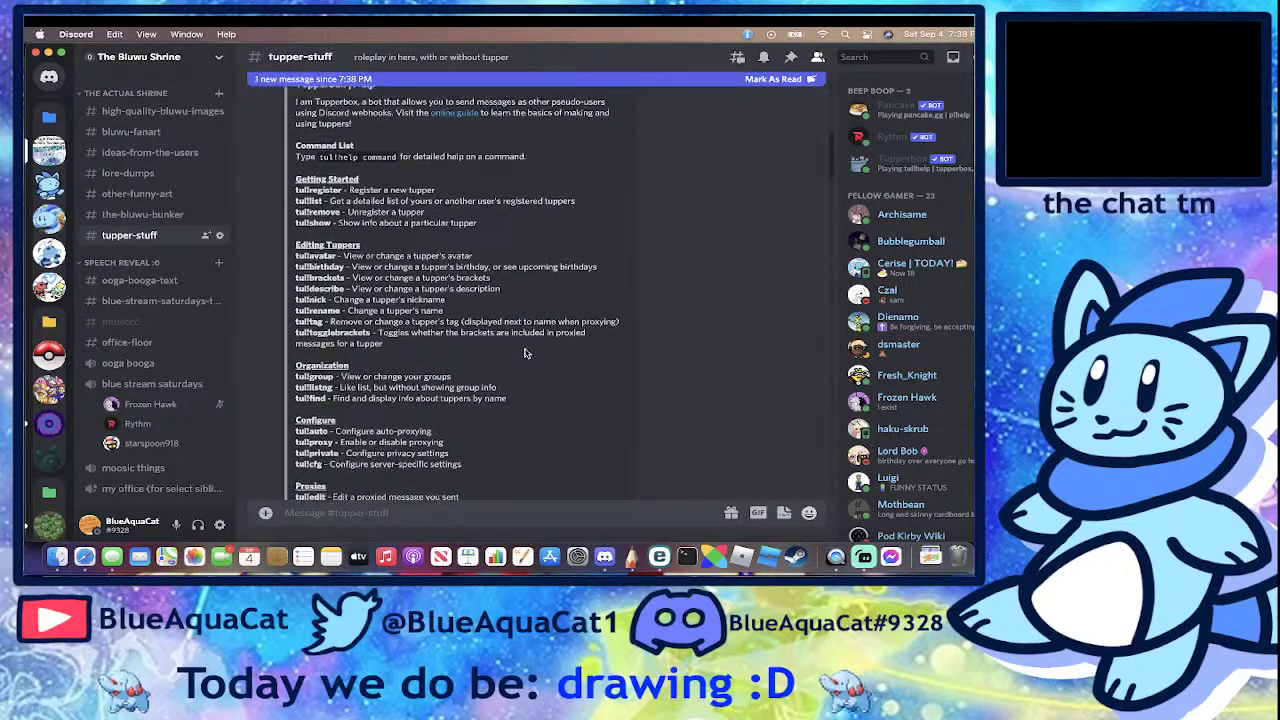
{"action": "scroll", "coordinate": [525, 353], "scroll_direction": "down", "scroll_amount": 10}
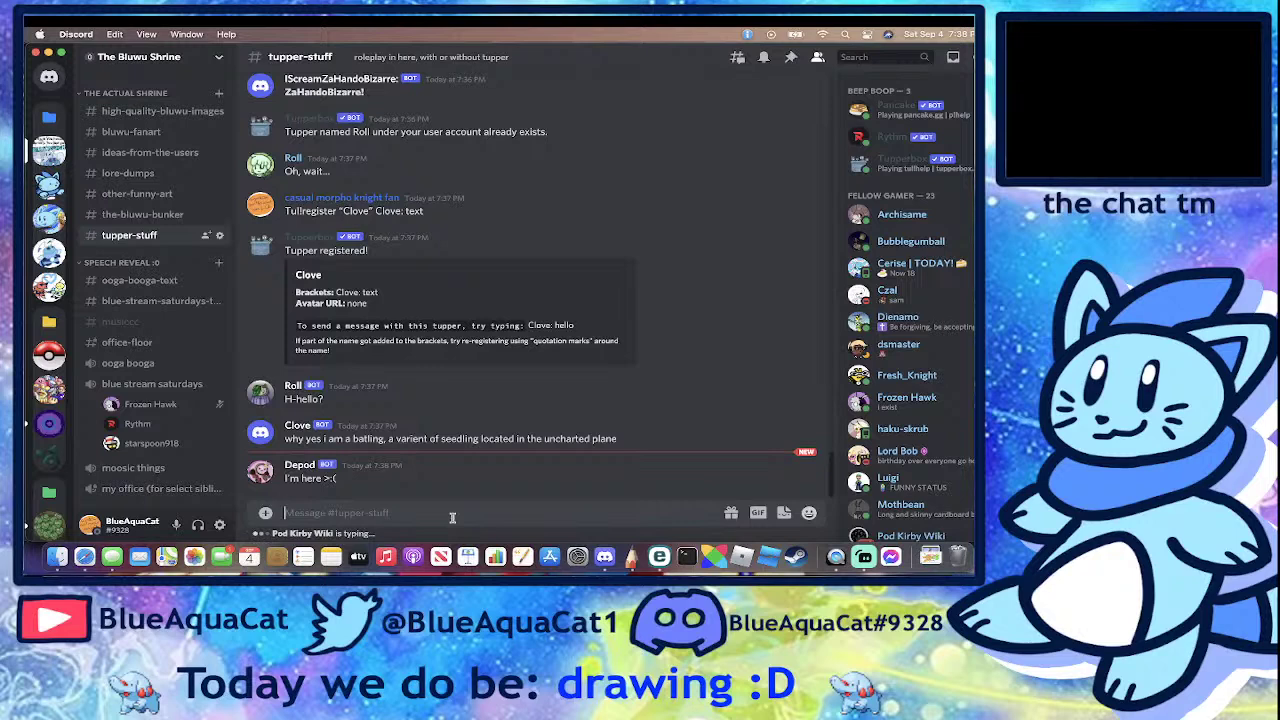
- Send "that is true, would you like to do villains stuff against these bugs-" as Saigon by wrapping it in double quotation marks
{"action": "type", "text": "sai"}
{"action": "key", "text": "BackSpace"}
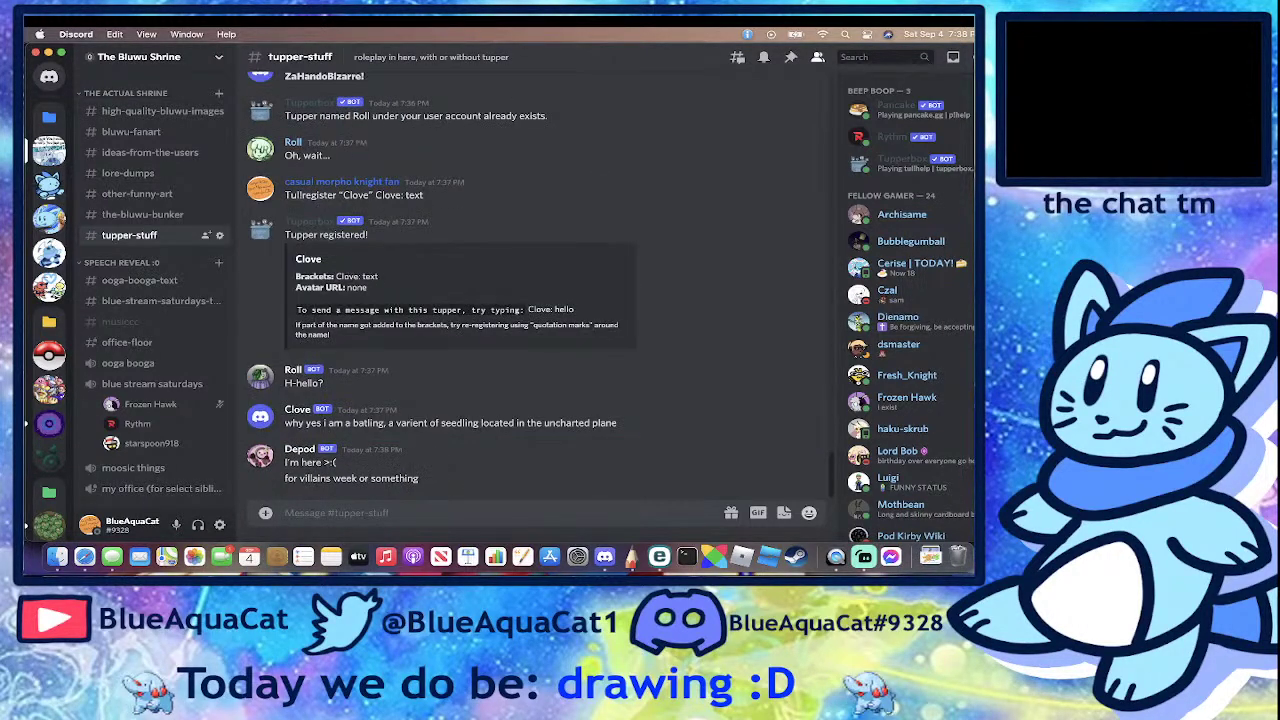
{"action": "type", "text": "'"}
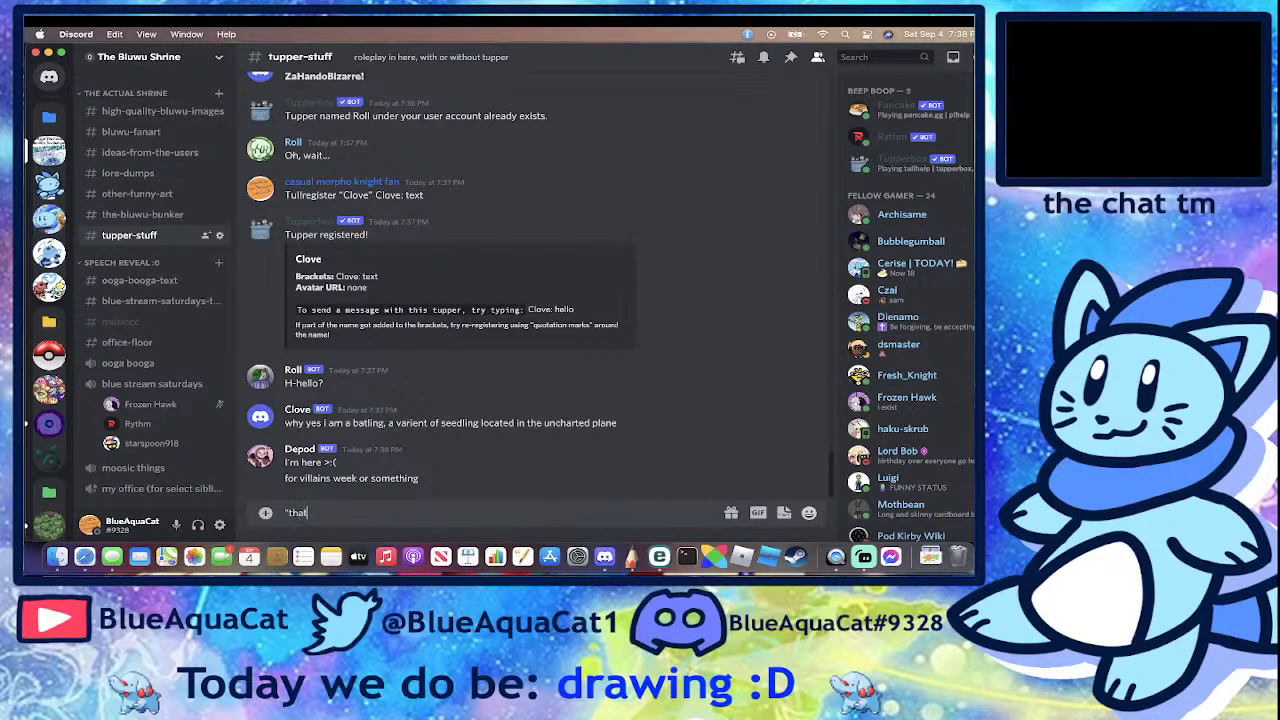
{"action": "type", "text": "that is true, would you like to do villain"}
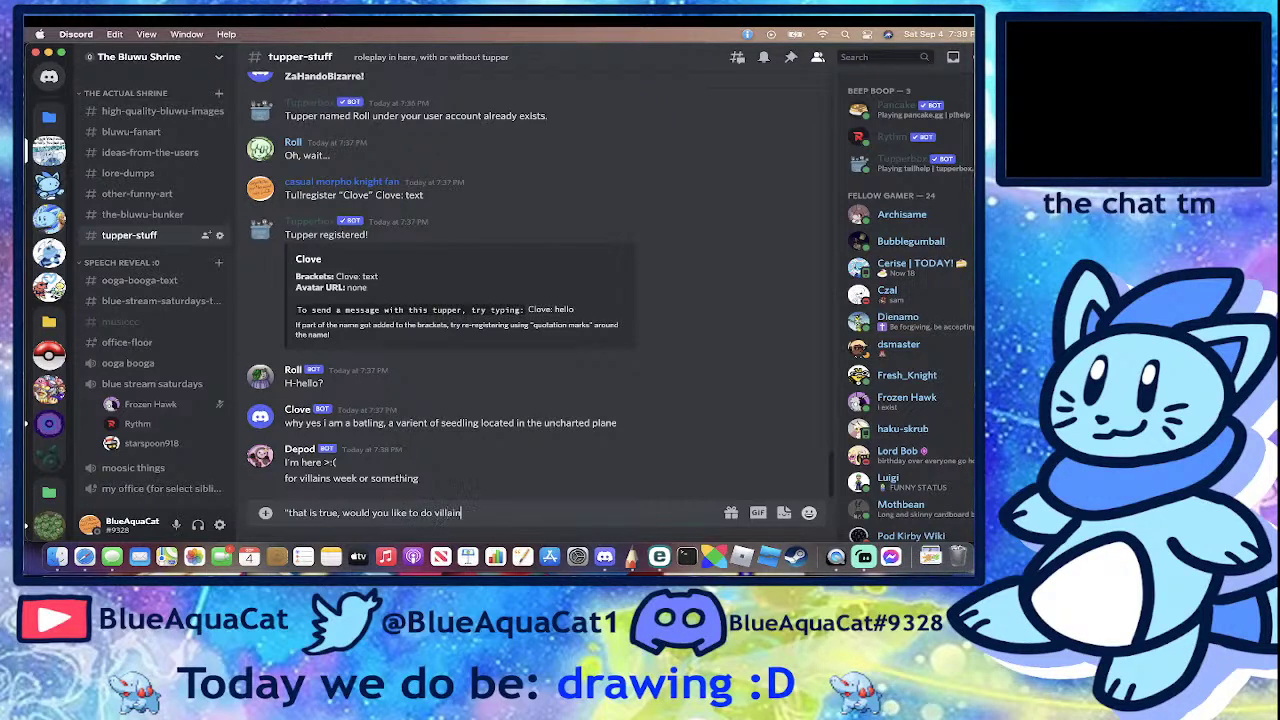
{"action": "type", "text": "s stuff against"}
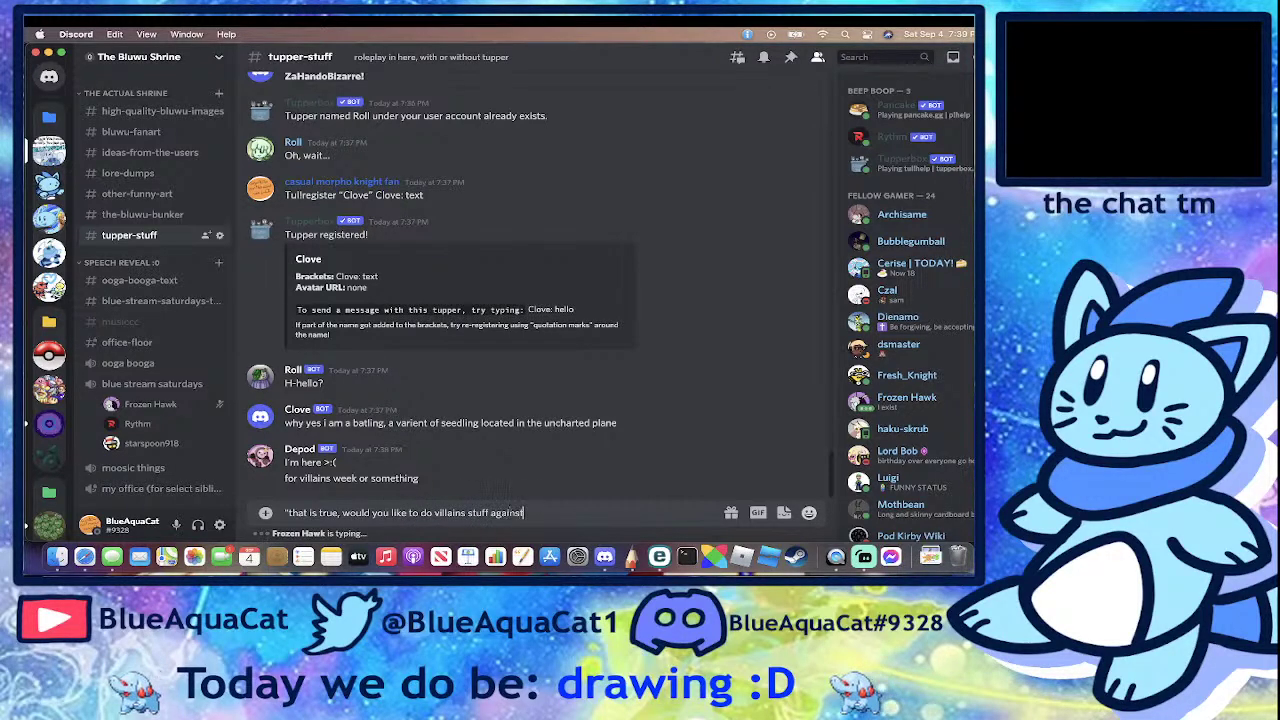
{"action": "type", "text": " these"}
{"action": "type", "text": "bugs-"}
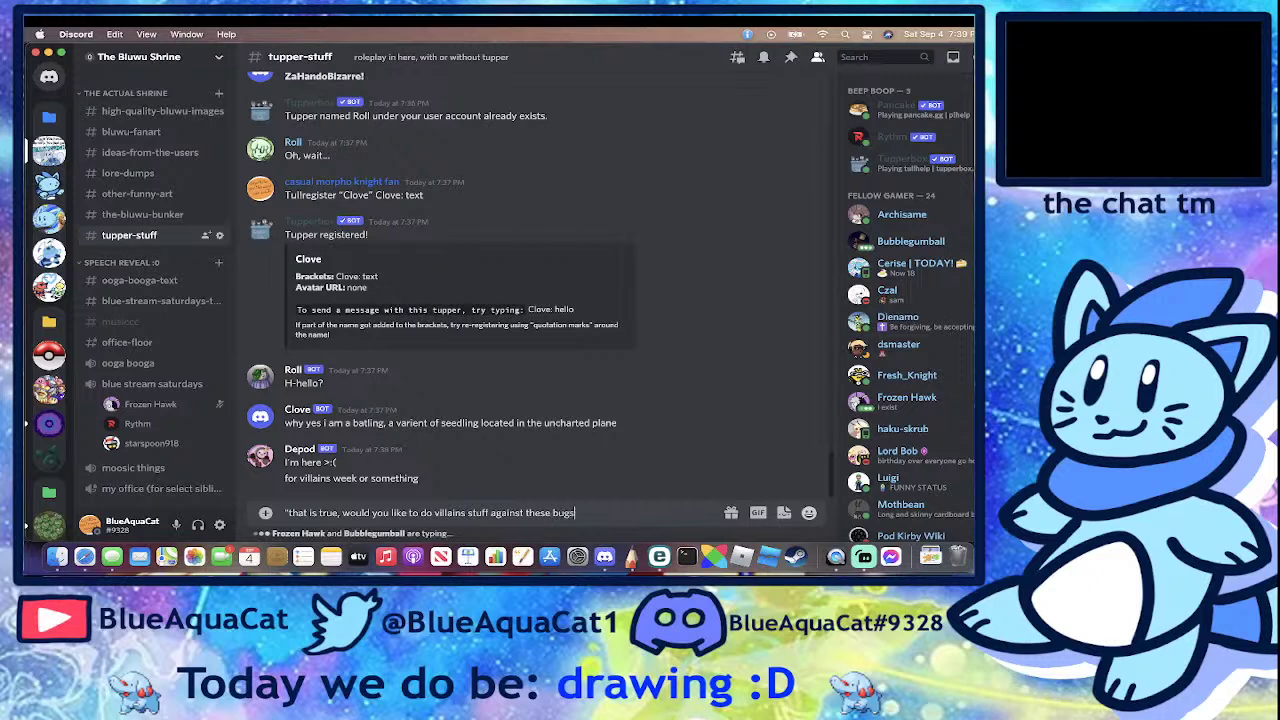
{"action": "type", "text": "\""}
{"action": "key", "text": "Return"}
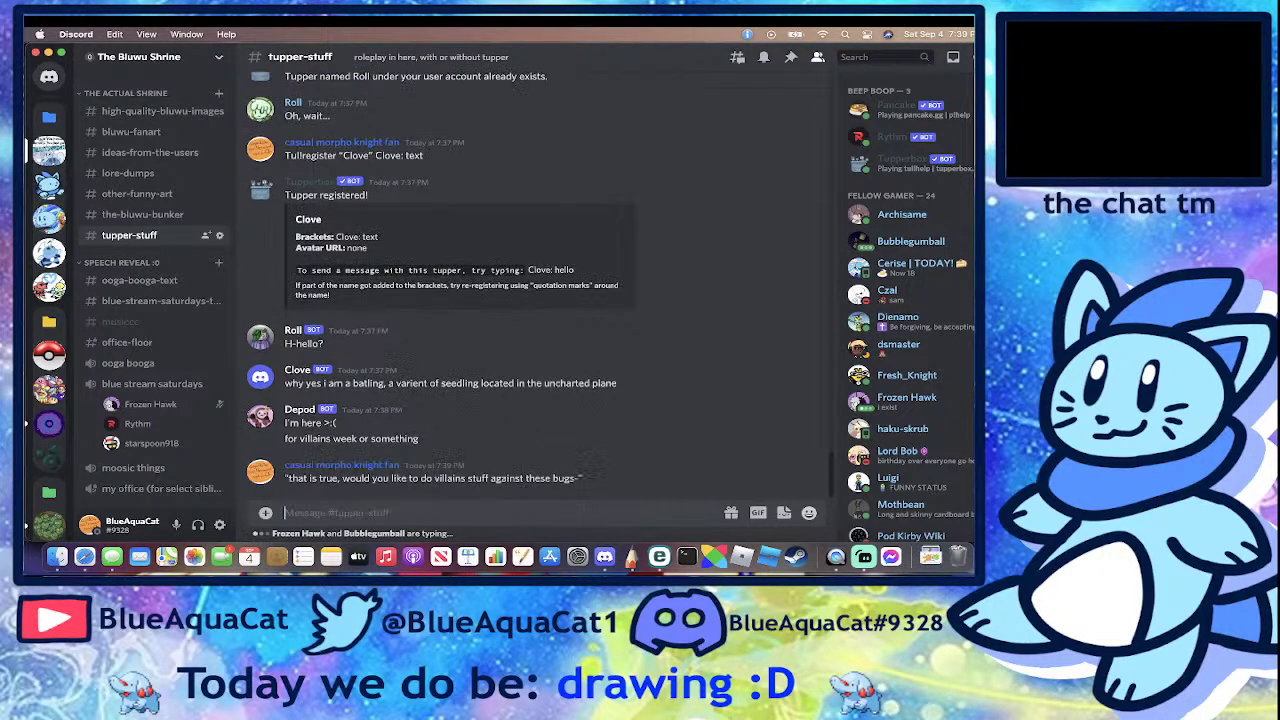
{"action": "left_click_drag", "start_coordinate": [394, 480], "coordinate": [576, 480]}
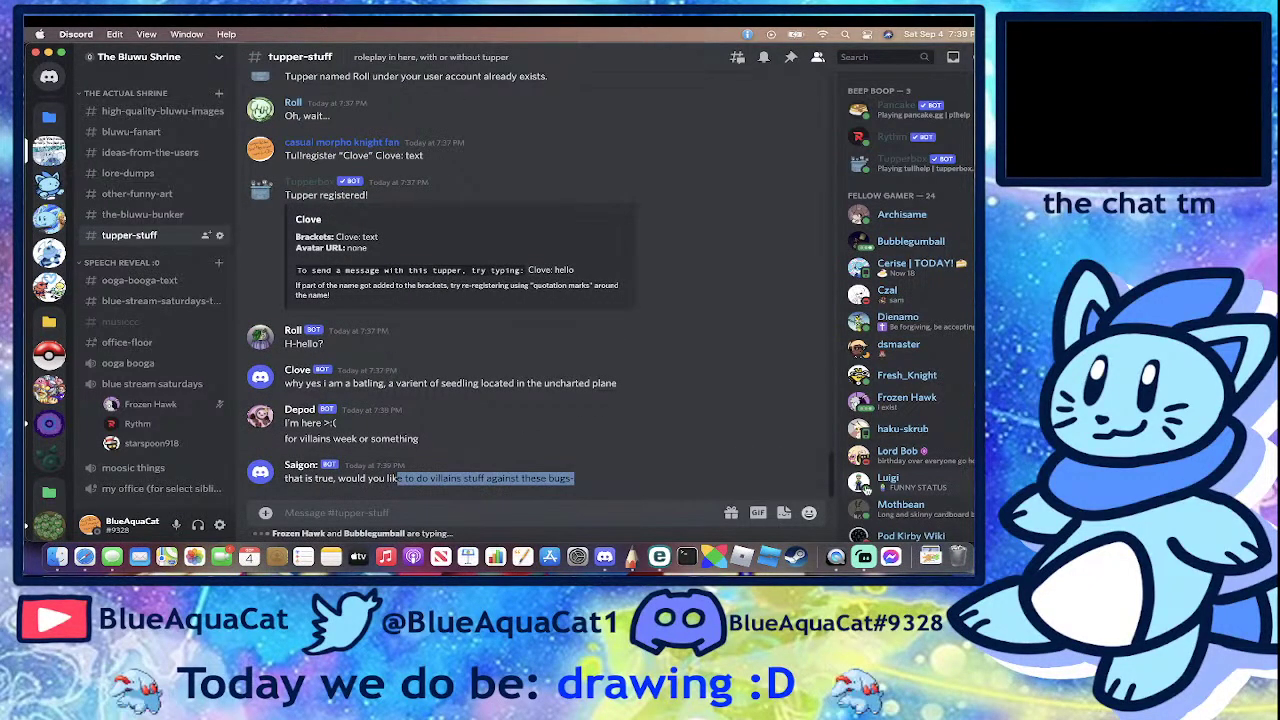
{"action": "left_click", "coordinate": [629, 481]}
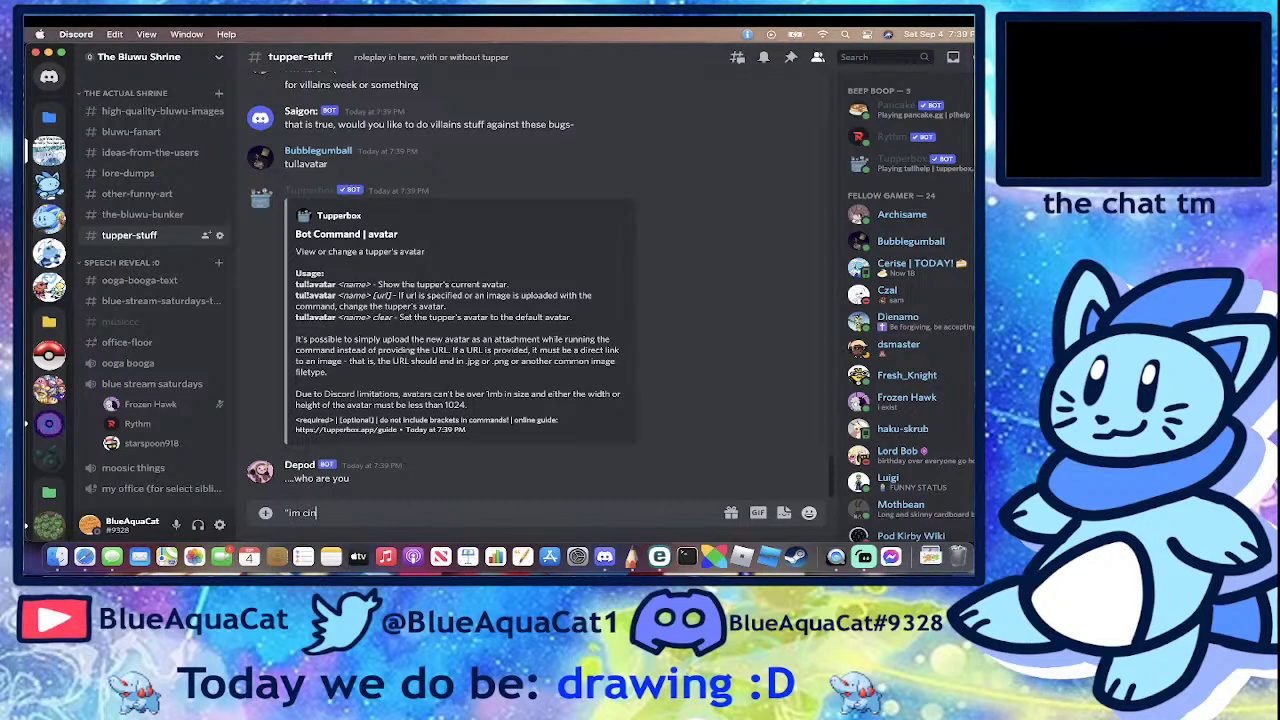
- Send "im cinnamon...but this season im a wasp" and "hold on-" as Saigon, each wrapped in double quotation marks
{"action": "type", "text": "namon."}
{"action": "type", "text": "..but this season im a wasp"}
{"action": "key", "text": "Return"}
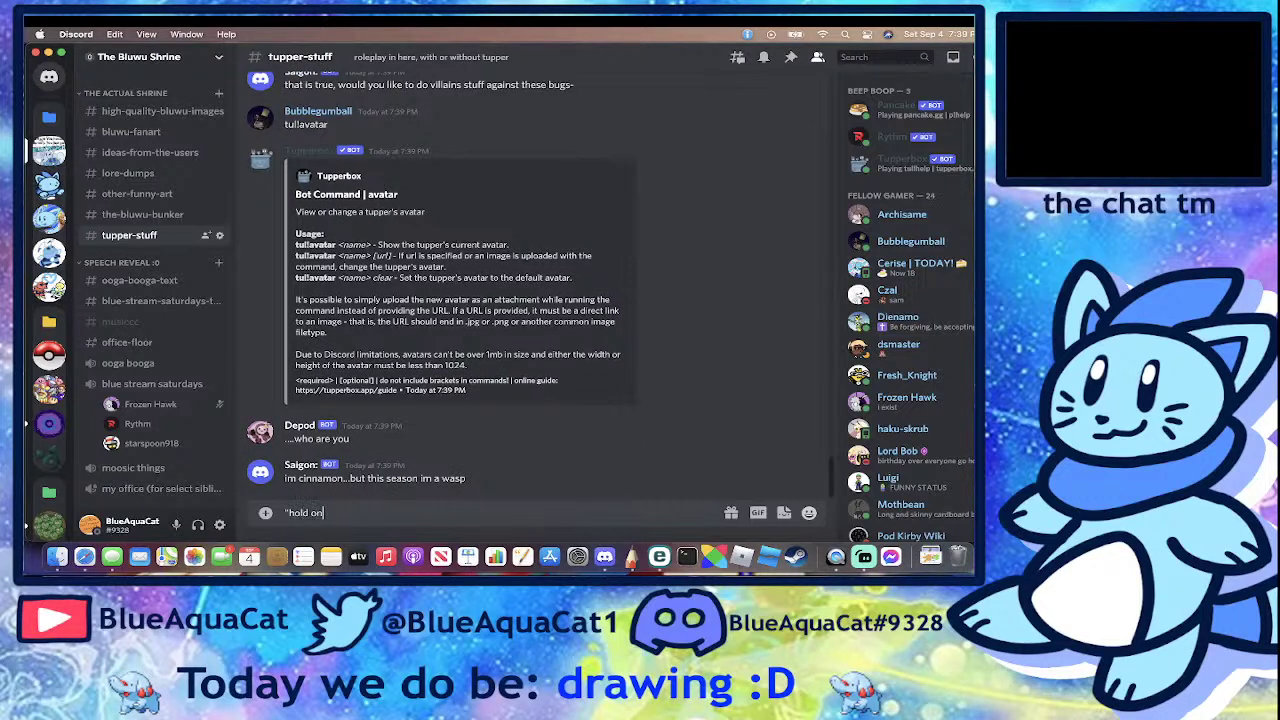
{"action": "type", "text": "*hold on-*"}
{"action": "key", "text": "Return"}
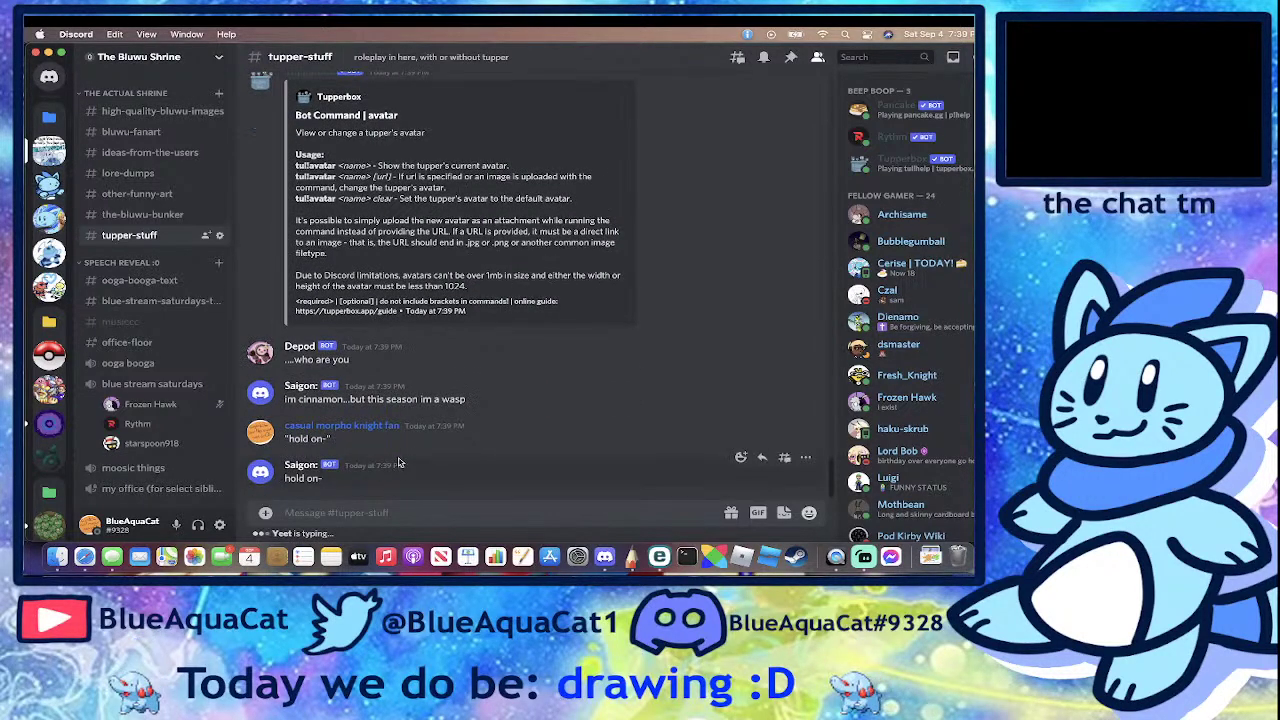
- Register a tupper named "Cinnamon" with the brackets "Cinnamon: text" and send an italic "much better" through it
{"action": "type", "text": "Tullregister \"Roll\" Roll: text"}
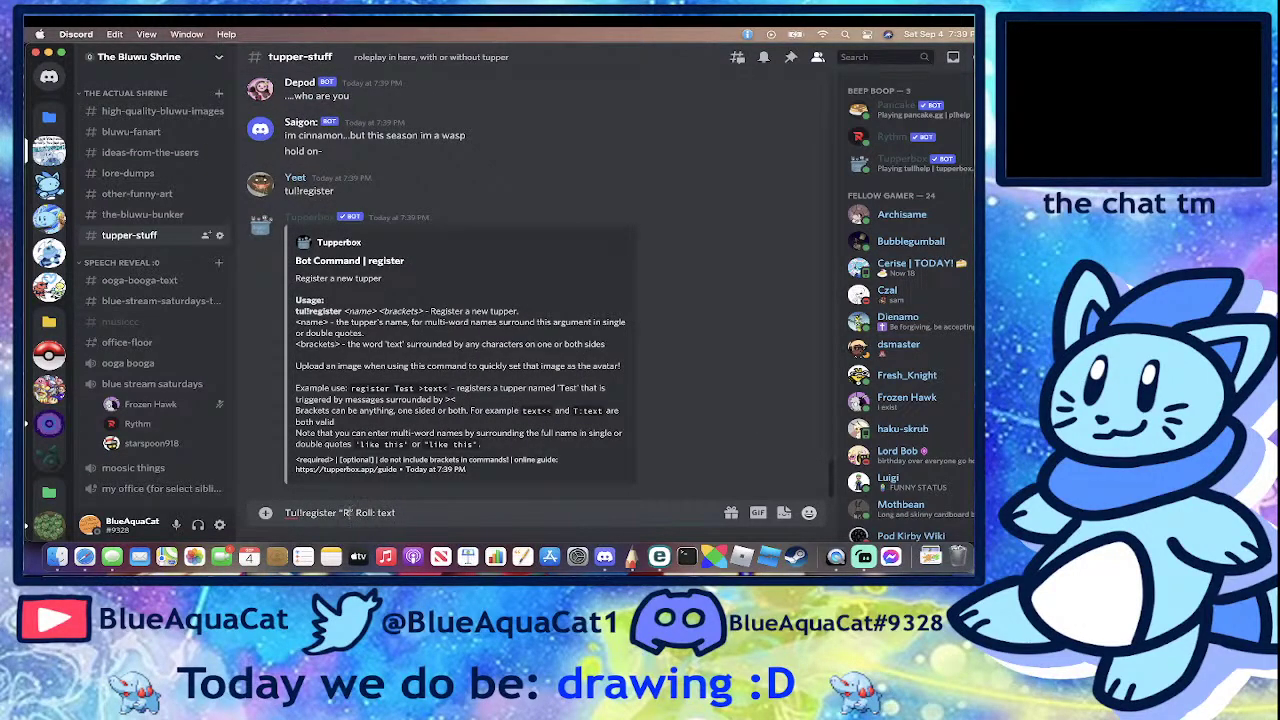
{"action": "type", "text": "amon"}
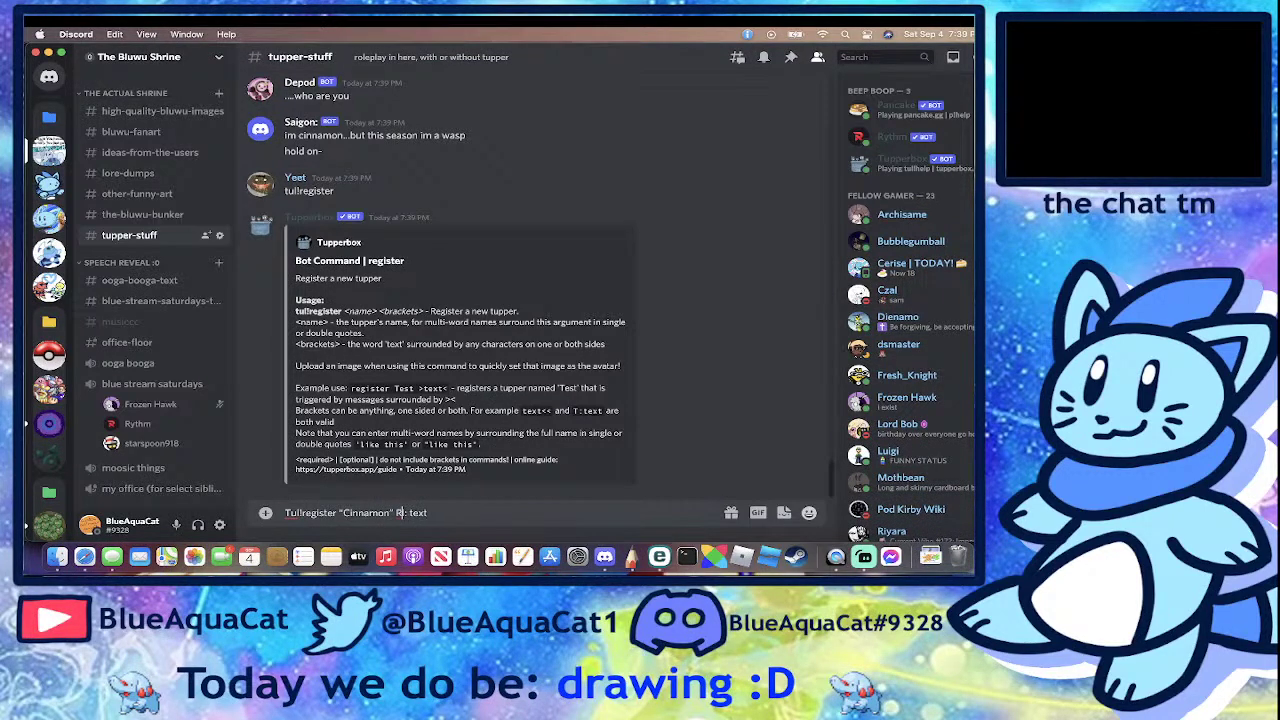
{"action": "key", "text": "BackSpace"}
{"action": "type", "text": "Cinnamon"}
{"action": "key", "text": "Return"}
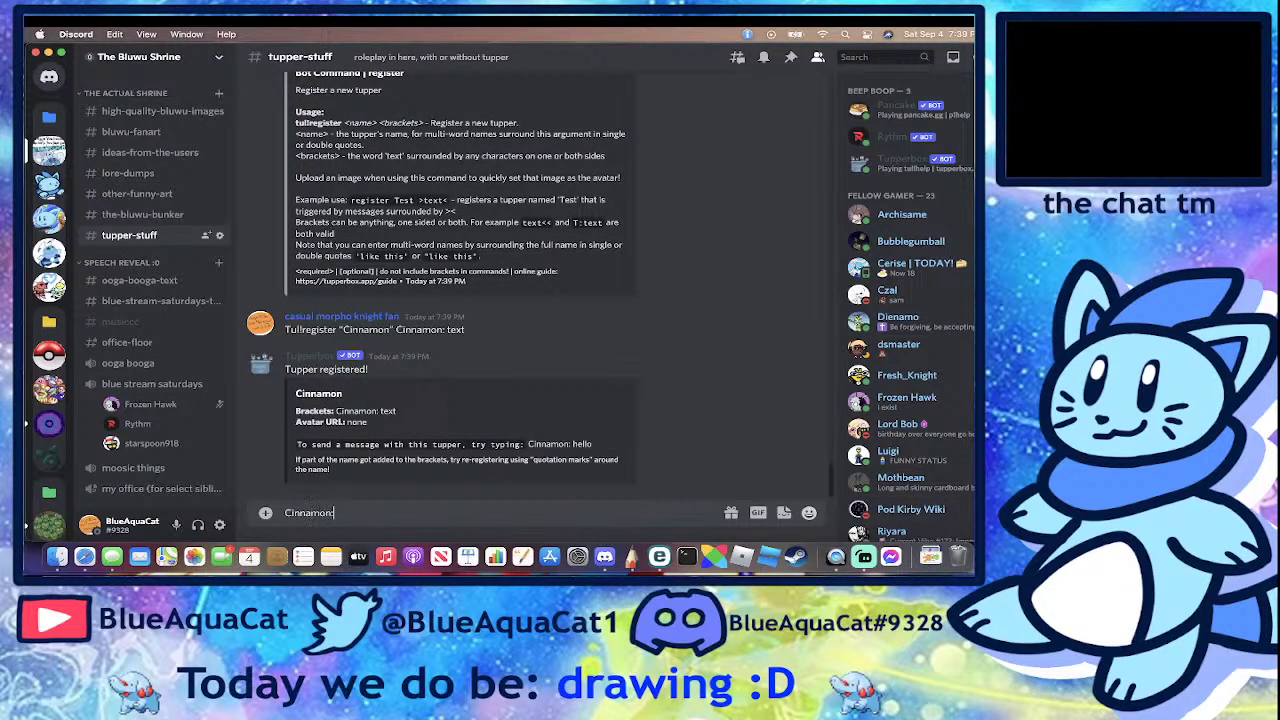
{"action": "type", "text": "Cinnamon: *much better*"}
{"action": "key", "text": "Return"}
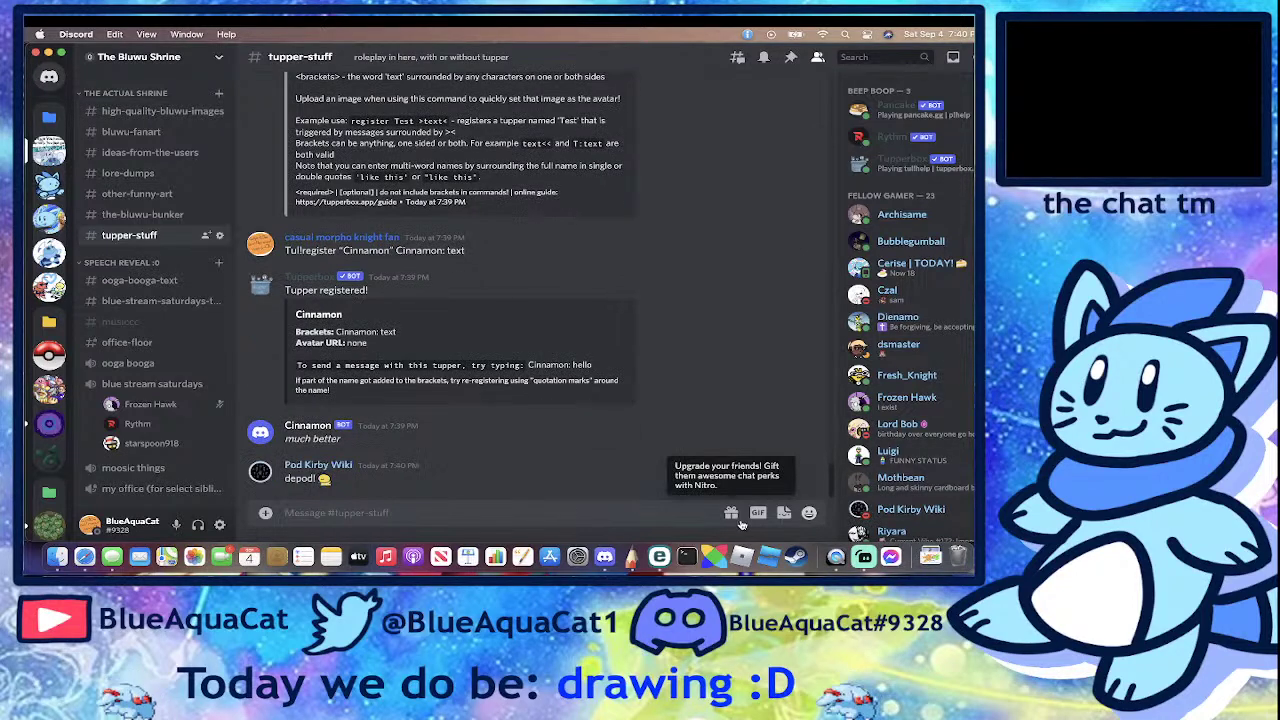
{"action": "left_click", "coordinate": [360, 512]}
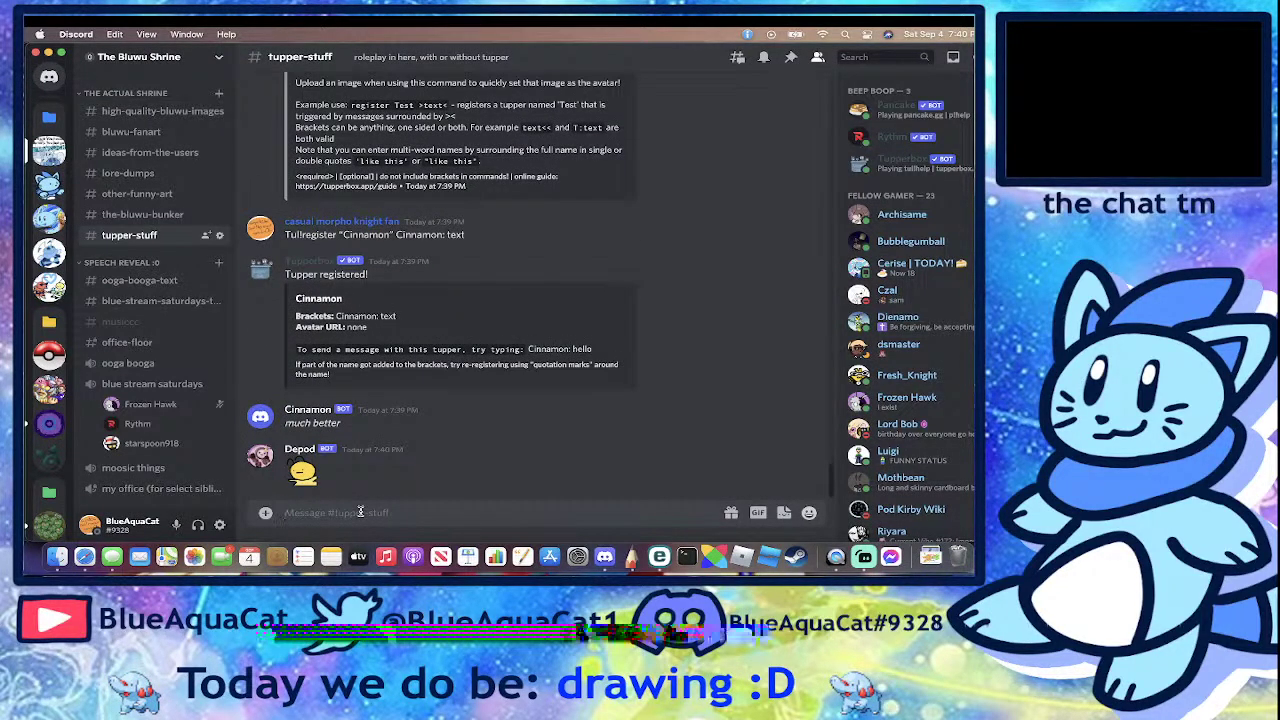
{"action": "type", "text": "C"}
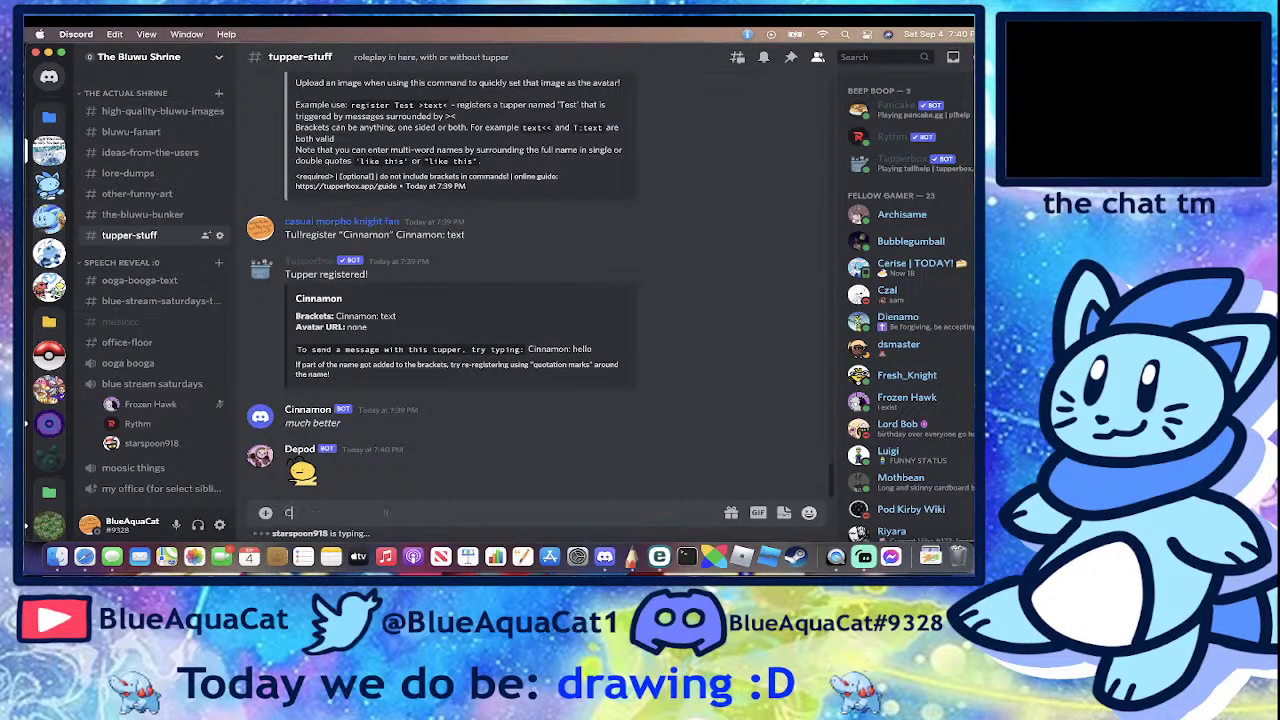
{"action": "type", "text": "innamon:"}
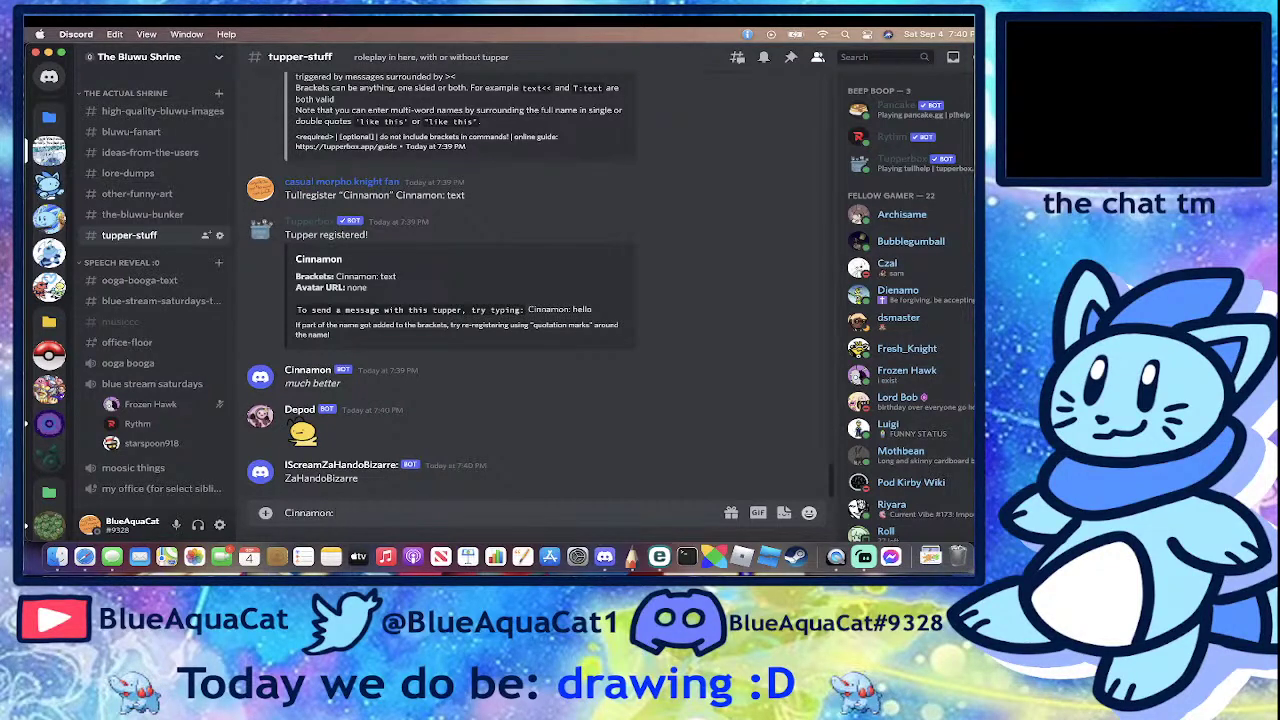
- Read the pinned Tupperbox help message through its command sections, proxy tips and bot invite links
{"action": "scroll", "coordinate": [361, 442], "scroll_direction": "up", "scroll_amount": 5}
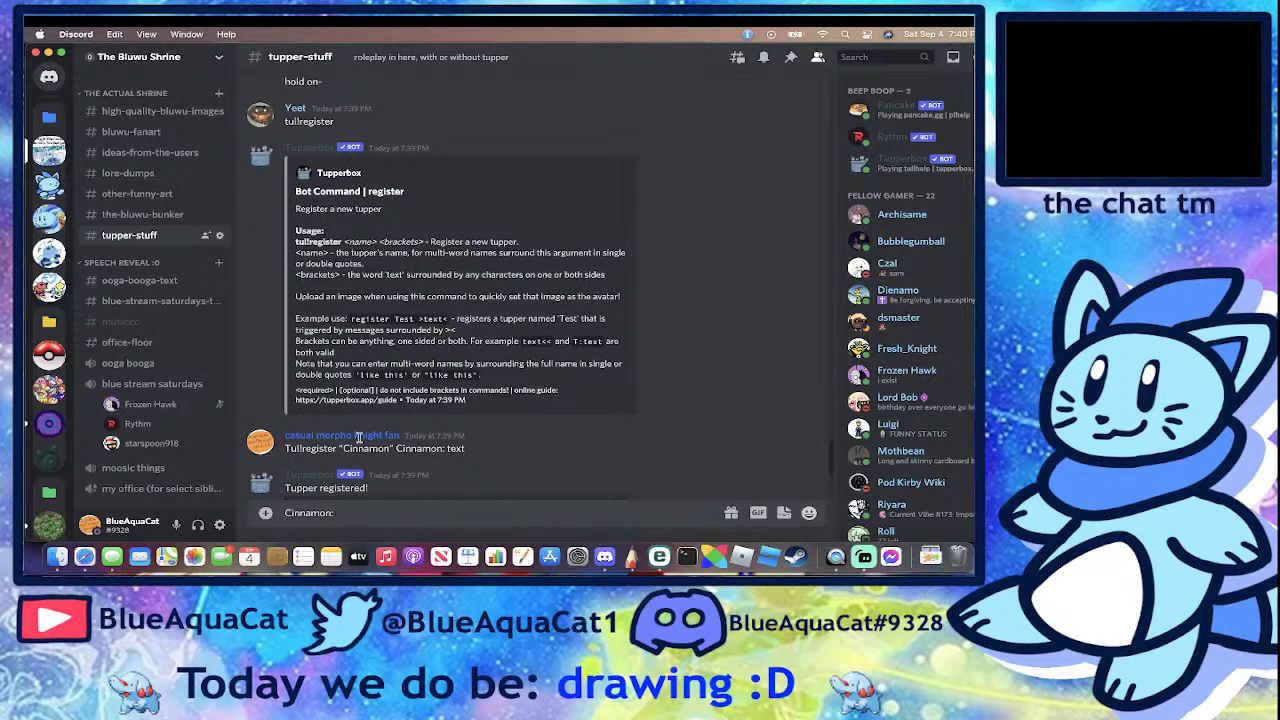
{"action": "left_click", "coordinate": [790, 57]}
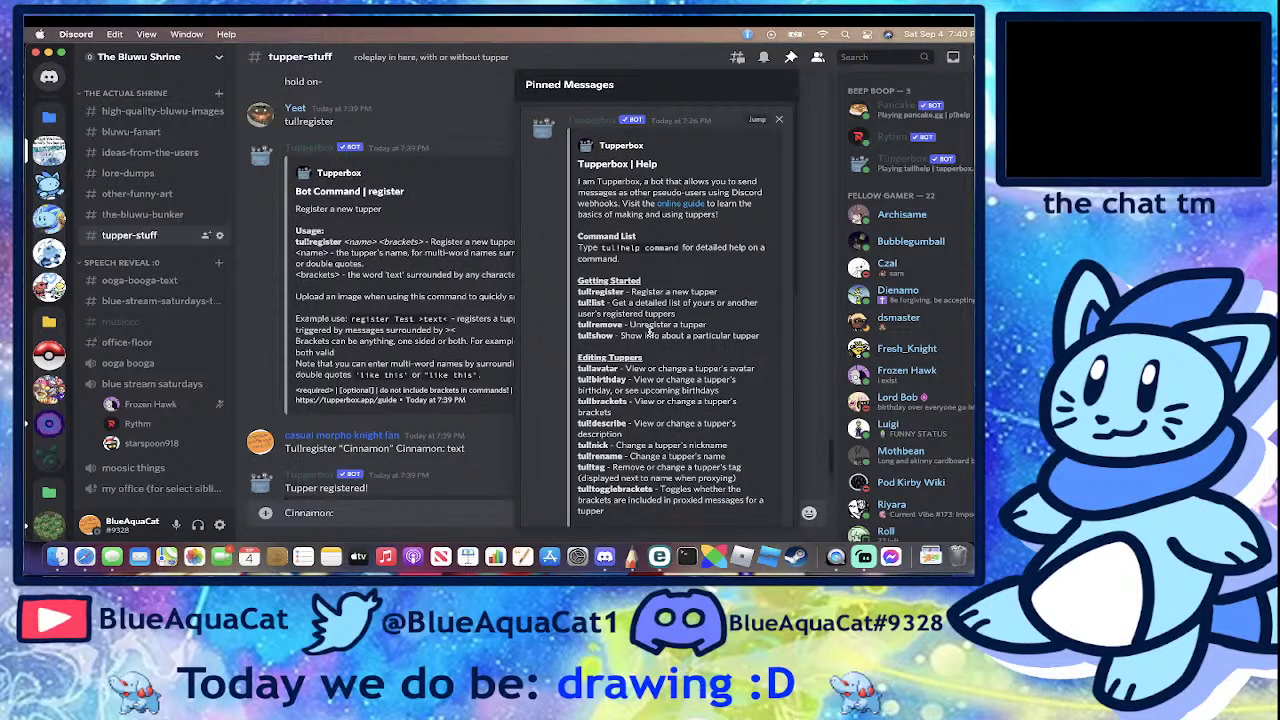
{"action": "scroll", "coordinate": [649, 333], "scroll_direction": "down", "scroll_amount": 2}
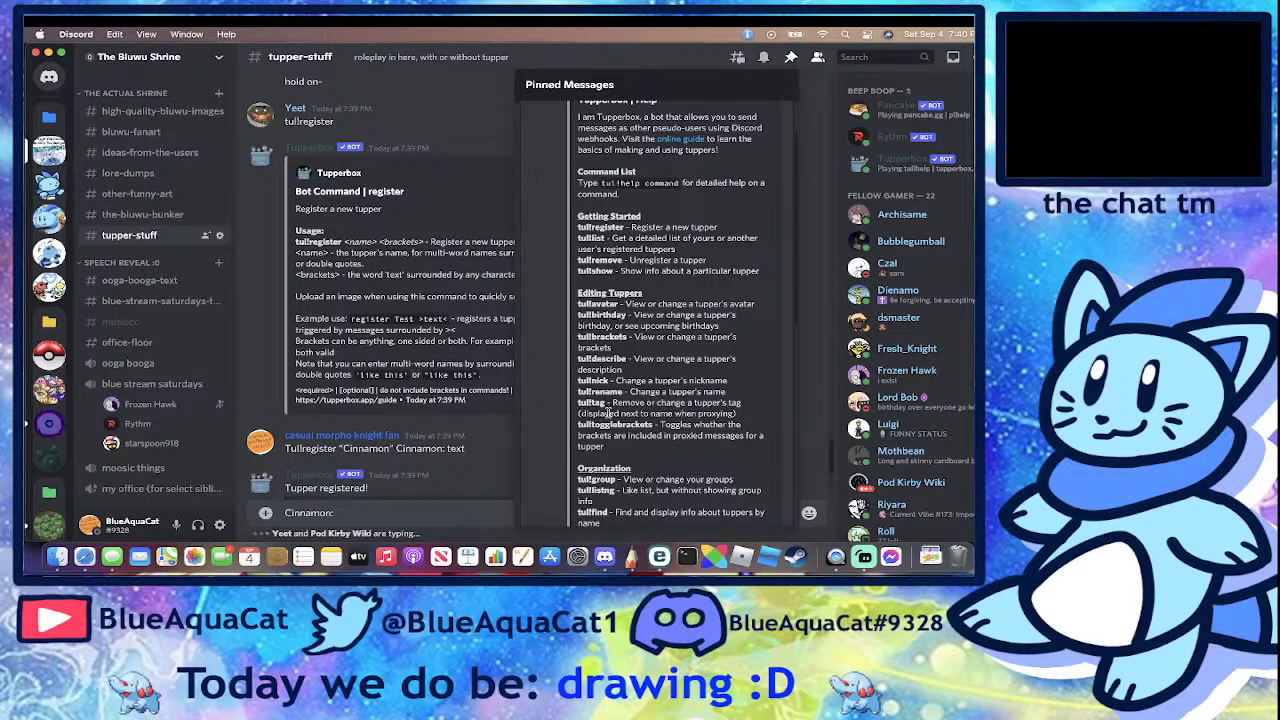
{"action": "scroll", "coordinate": [608, 412], "scroll_direction": "down", "scroll_amount": 3}
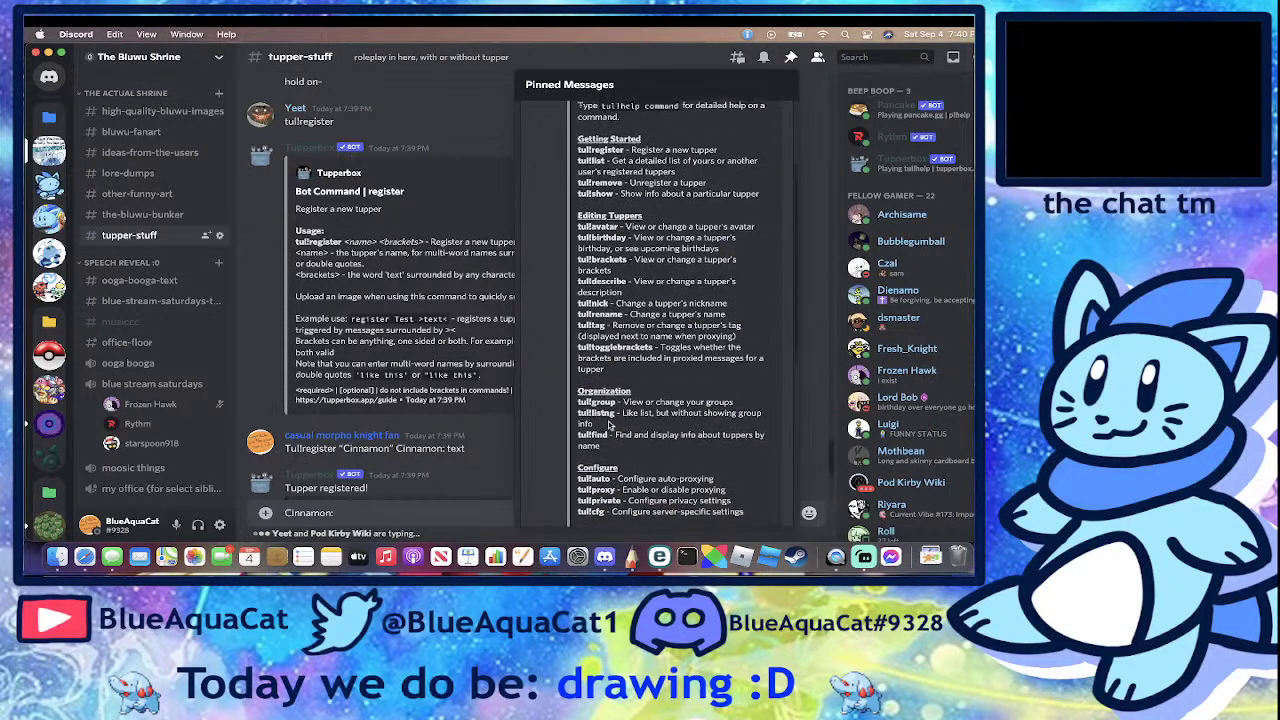
{"action": "scroll", "coordinate": [608, 424], "scroll_direction": "down", "scroll_amount": 4}
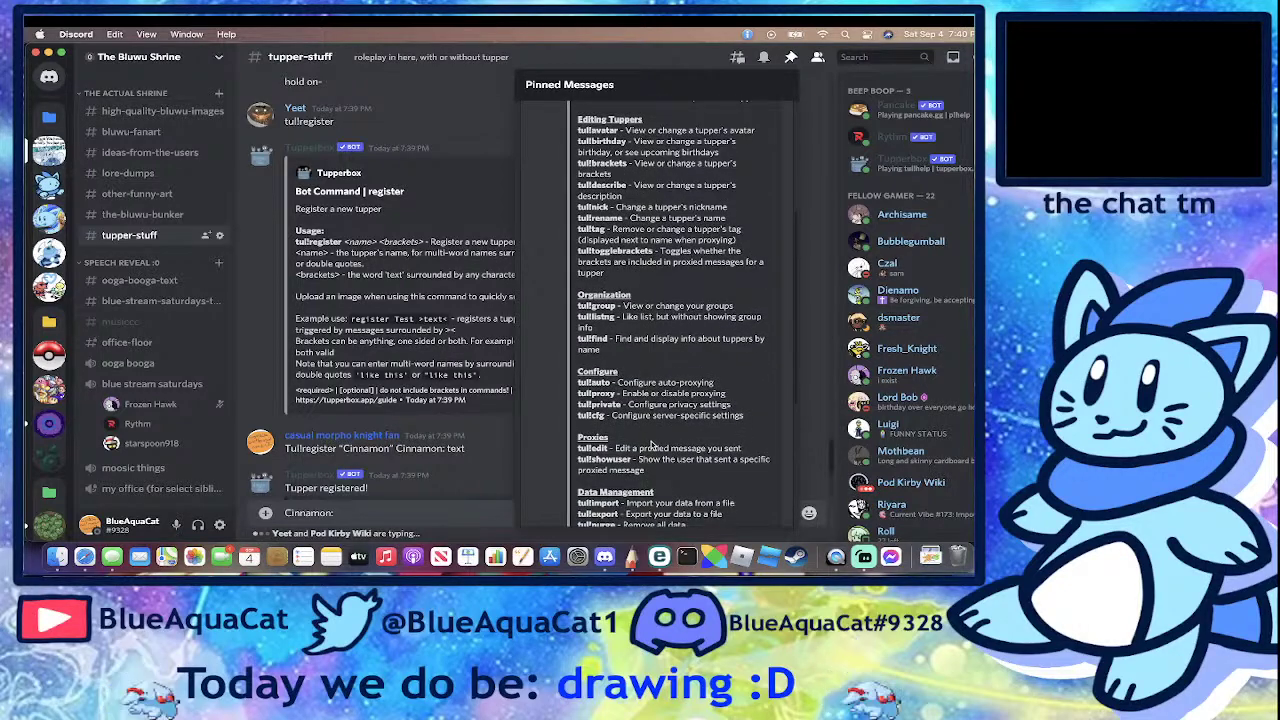
{"action": "scroll", "coordinate": [652, 444], "scroll_direction": "down", "scroll_amount": 4}
{"action": "scroll", "coordinate": [652, 444], "scroll_direction": "down", "scroll_amount": 7}
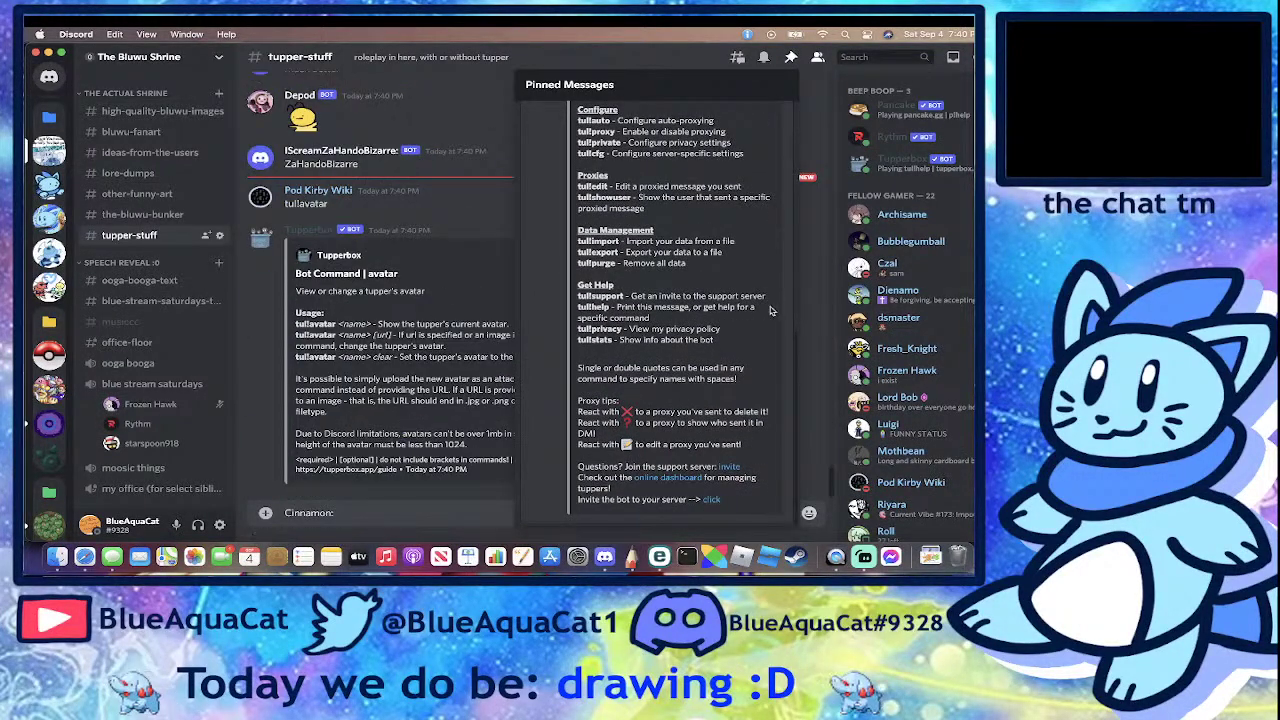
{"action": "left_click", "coordinate": [258, 421]}
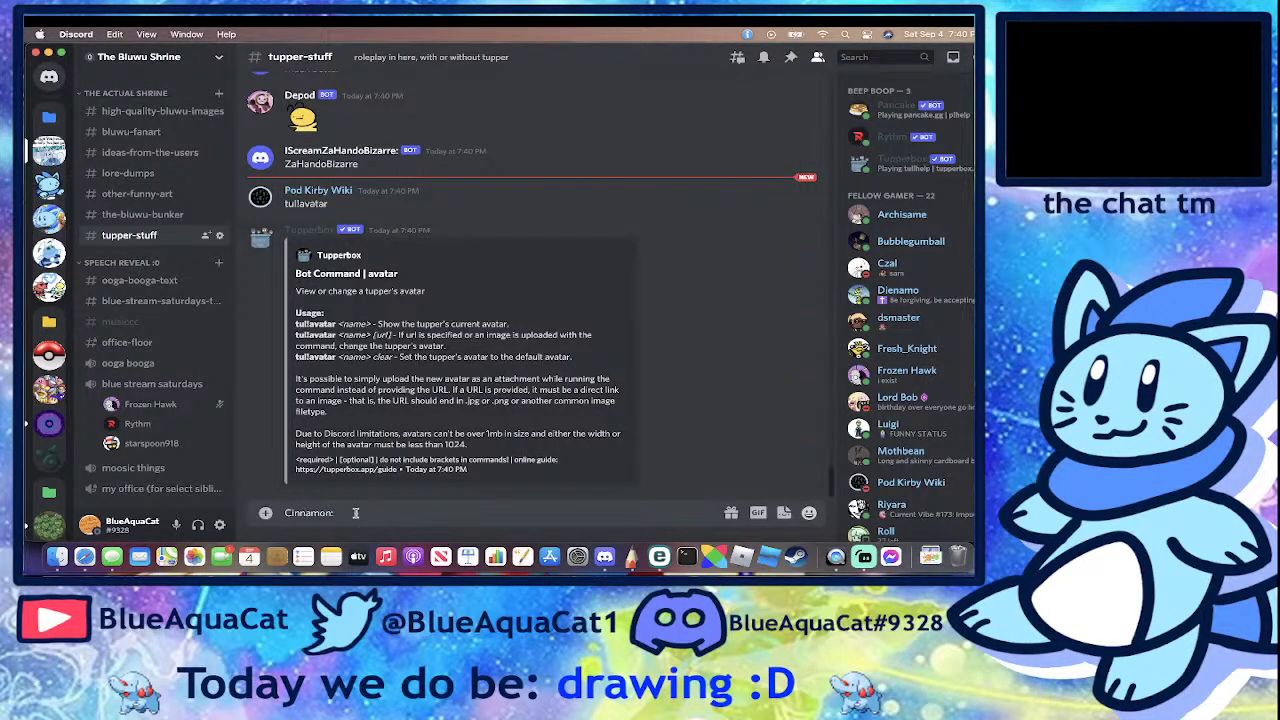
- Discard the unsent "Cinnamon:" draft in tupper-stuff
{"action": "key", "text": "super+a"}
{"action": "key", "text": "BackSpace"}
{"action": "key", "text": "super+a"}
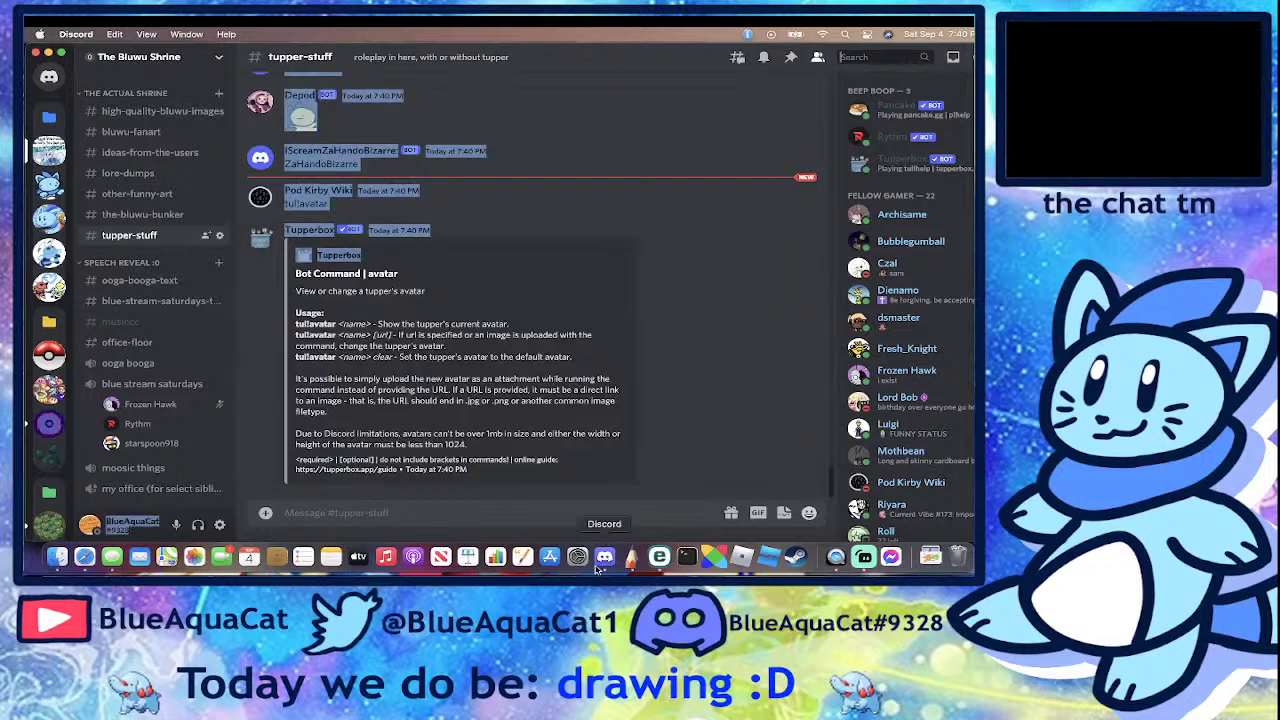
{"action": "left_click", "coordinate": [467, 390]}
{"action": "left_click_drag", "start_coordinate": [295, 273], "coordinate": [460, 500]}
{"action": "left_click", "coordinate": [445, 512]}
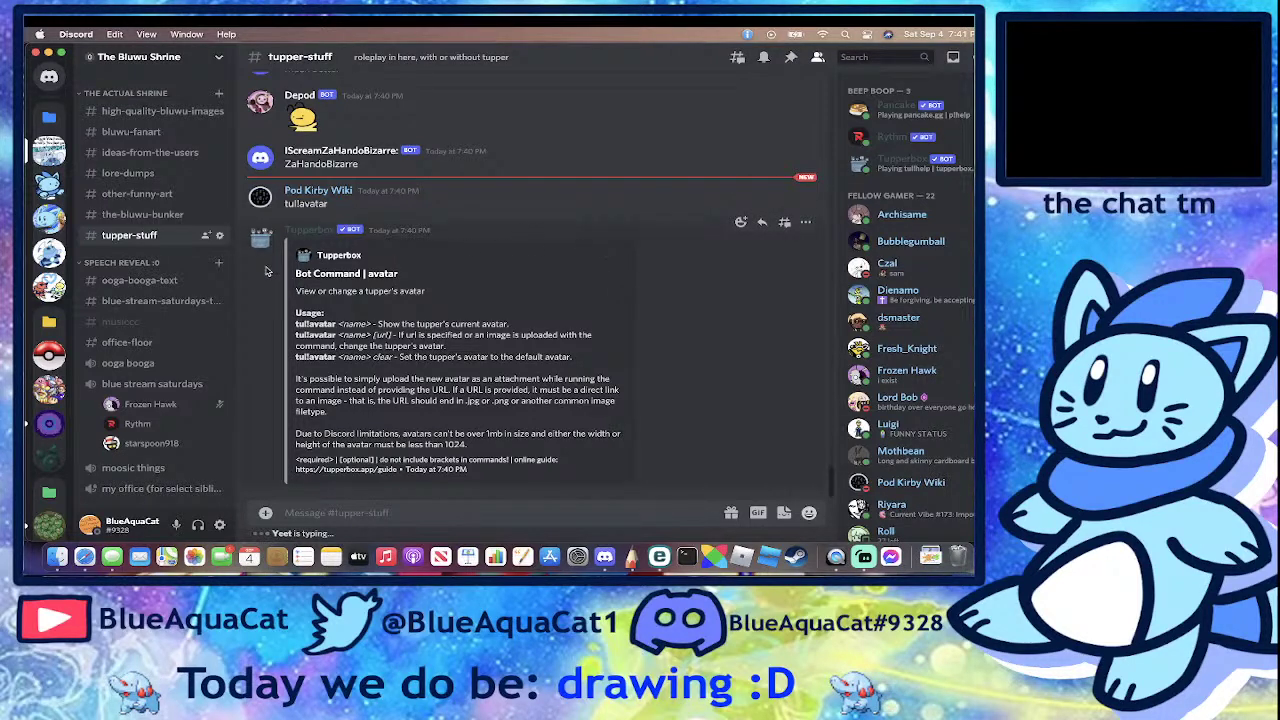
- Switch to the general-is-fake-owo channel
{"action": "scroll", "coordinate": [117, 247], "scroll_direction": "up", "scroll_amount": 5}
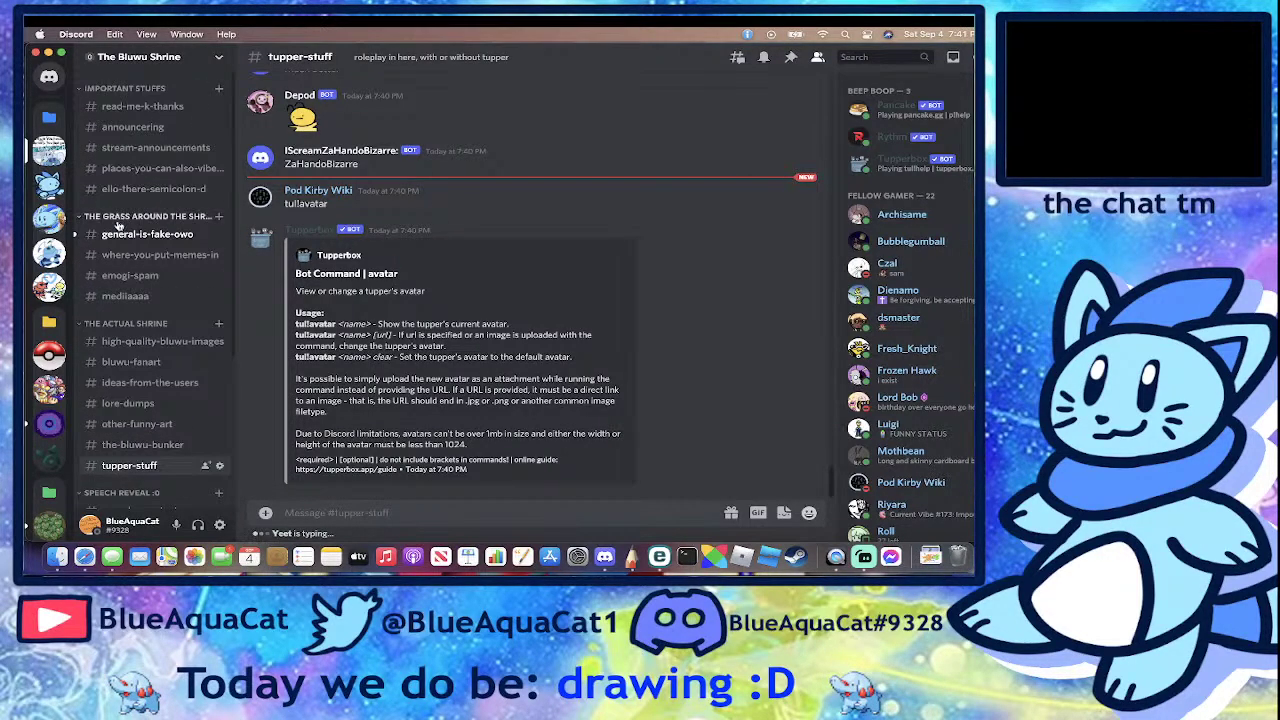
{"action": "left_click", "coordinate": [117, 254]}
{"action": "left_click", "coordinate": [117, 236]}
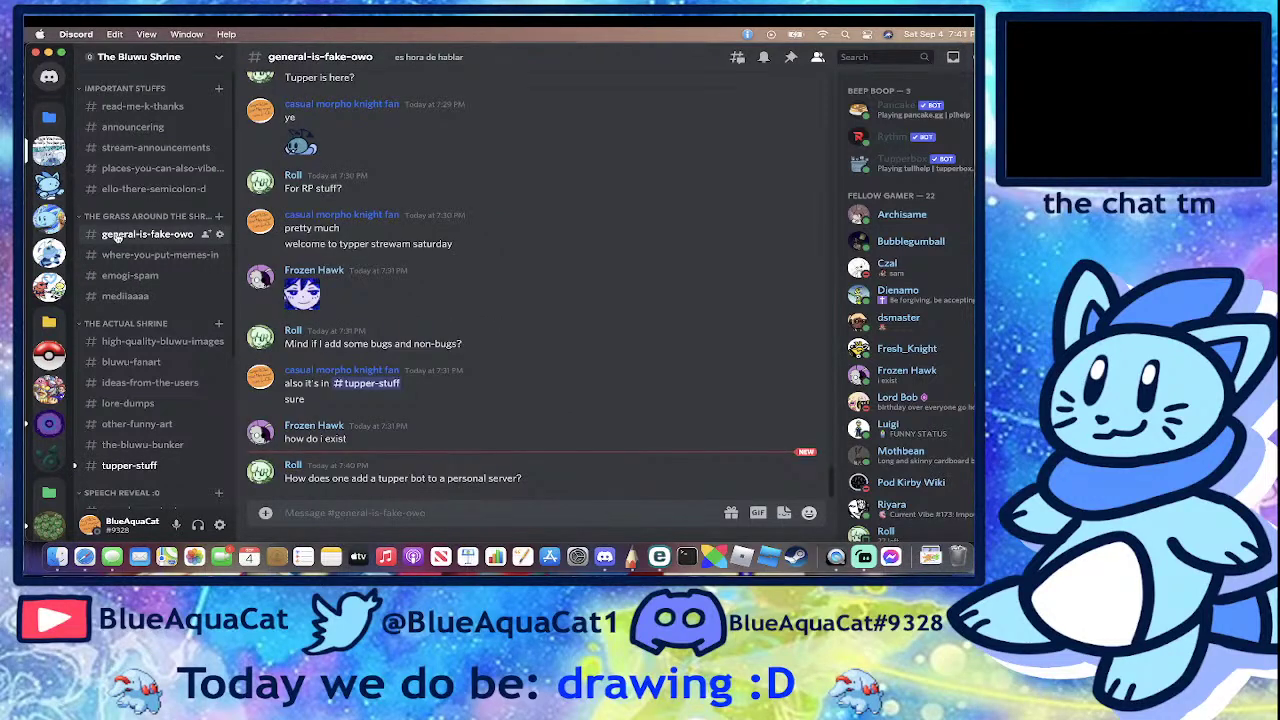
- In Safari, open the Tupperbox website from the bot's top.gg page and copy its address
{"action": "left_click_drag", "start_coordinate": [350, 478], "coordinate": [520, 478]}
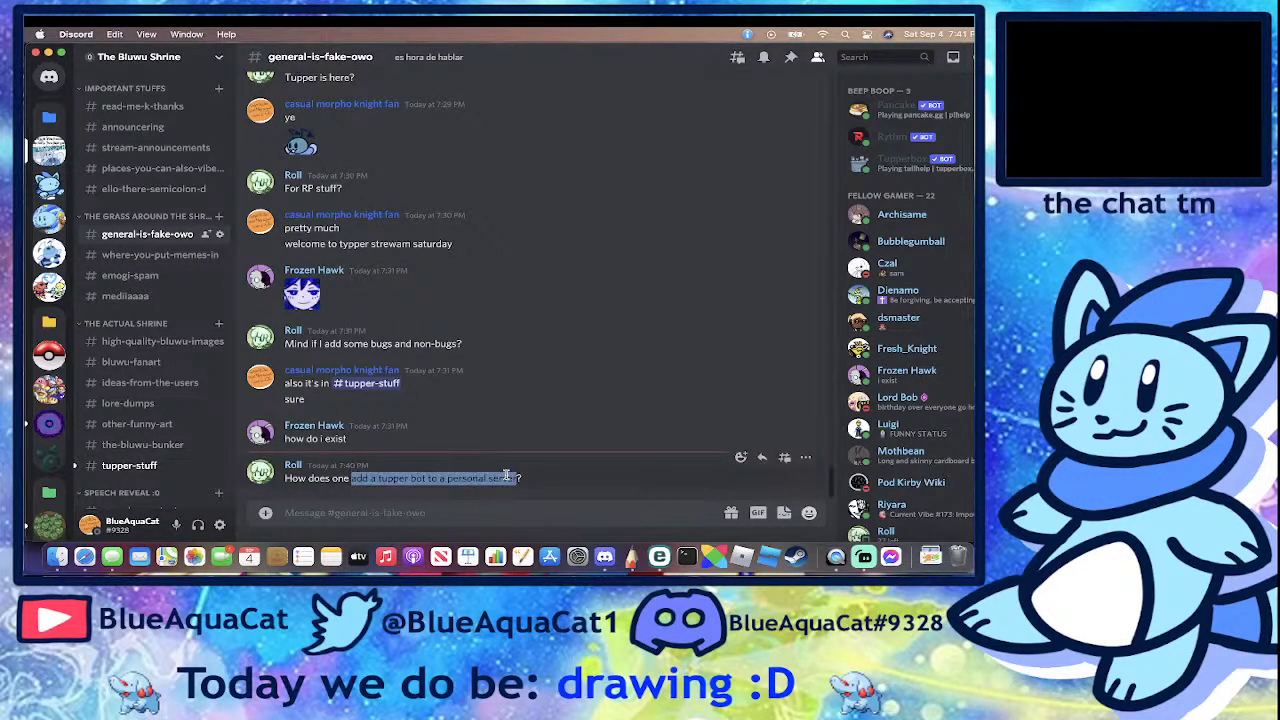
{"action": "left_click", "coordinate": [503, 477]}
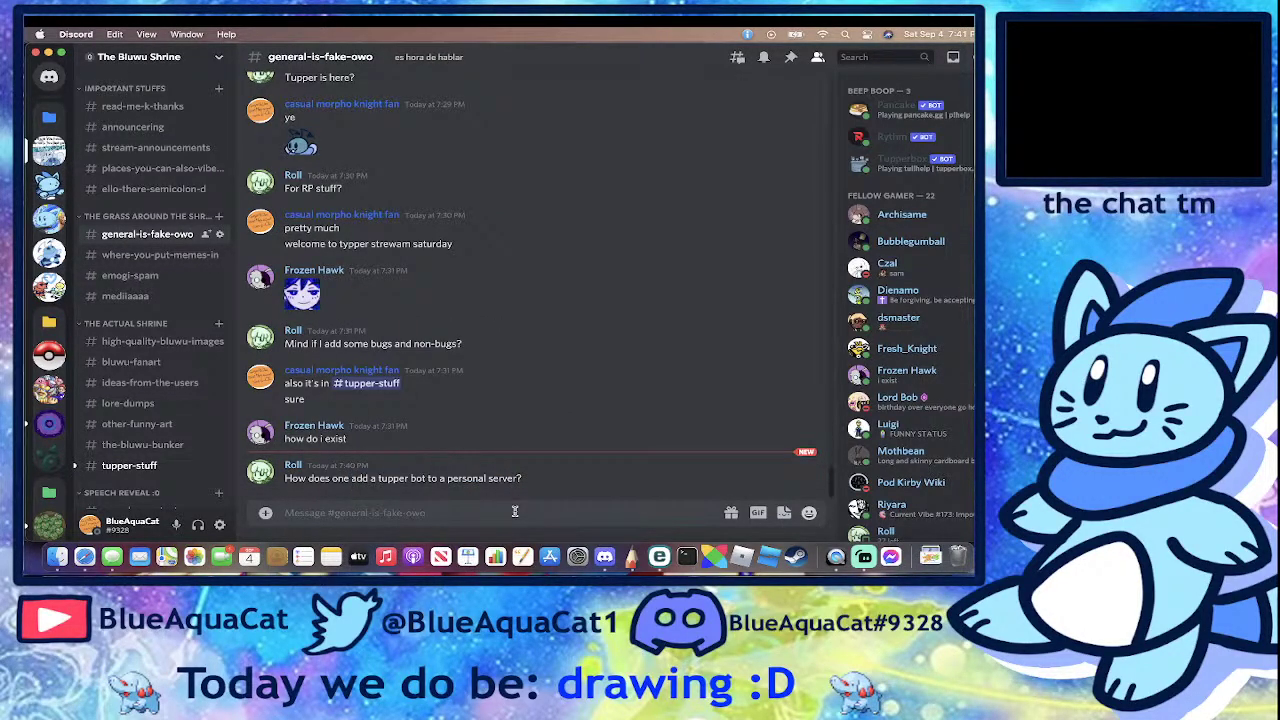
{"action": "key", "text": "super+Tab"}
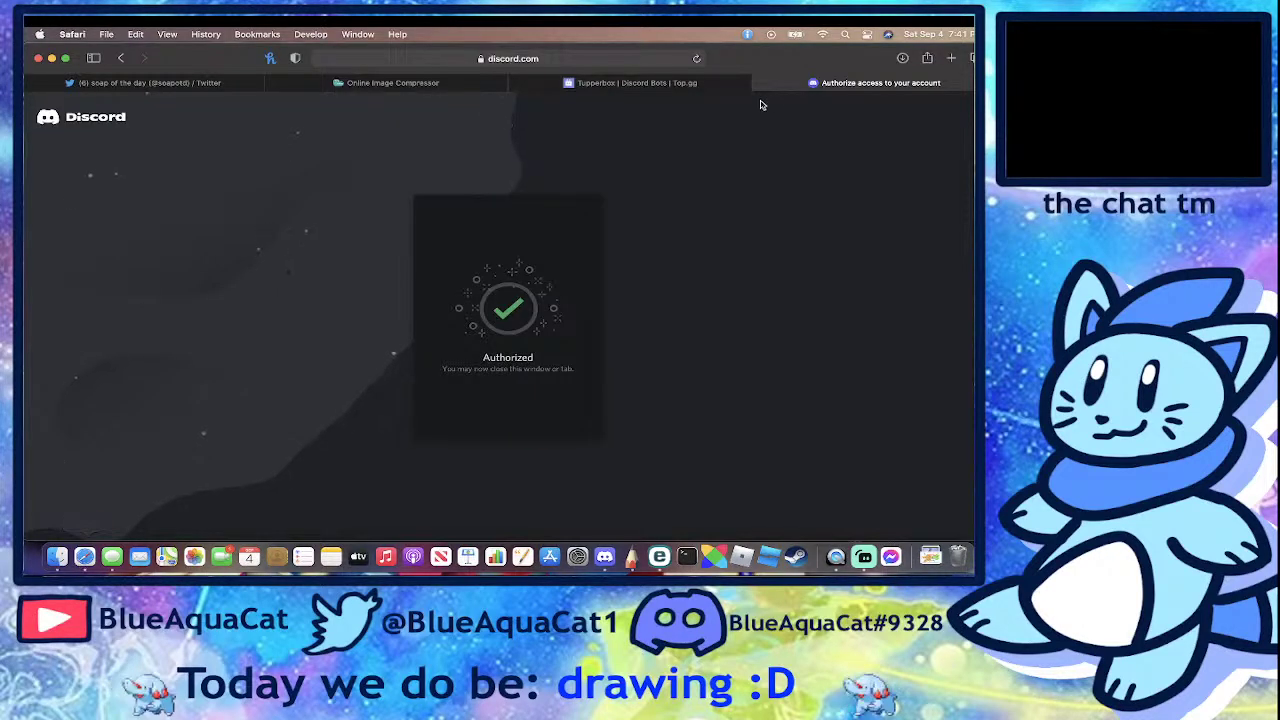
{"action": "left_click", "coordinate": [660, 82]}
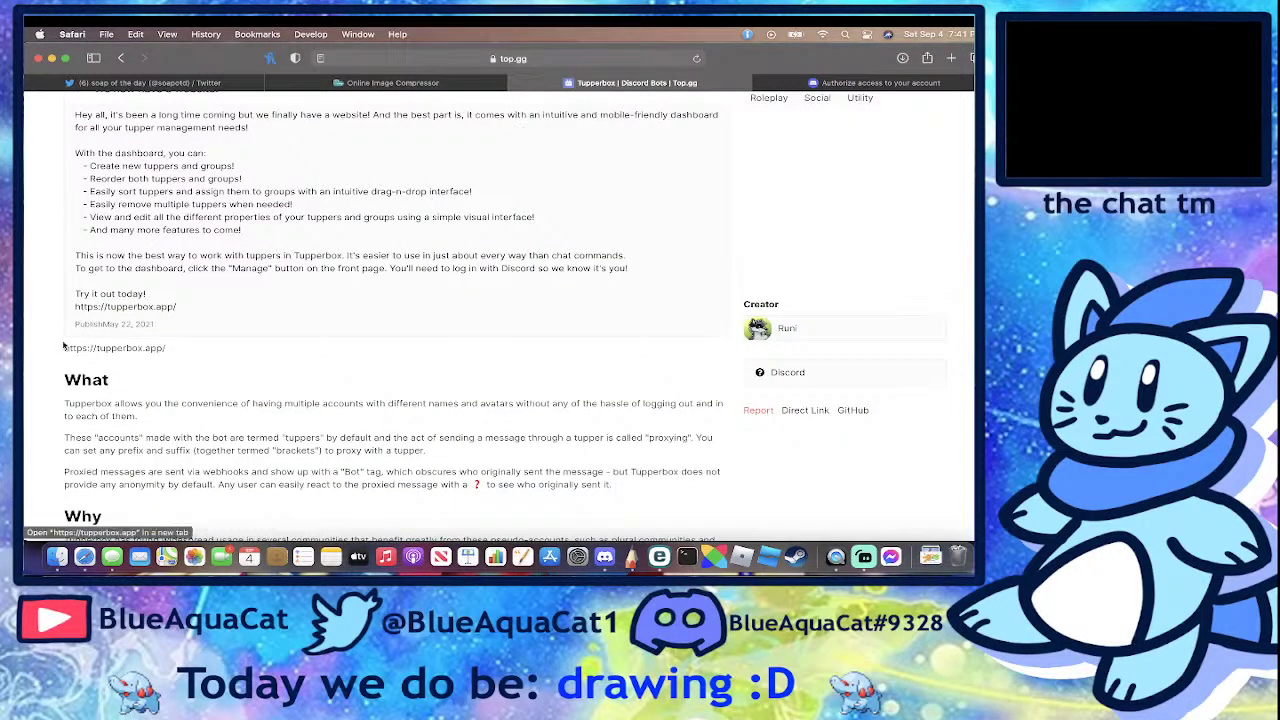
{"action": "left_click_drag", "start_coordinate": [59, 350], "coordinate": [75, 150]}
{"action": "left_click", "coordinate": [205, 361]}
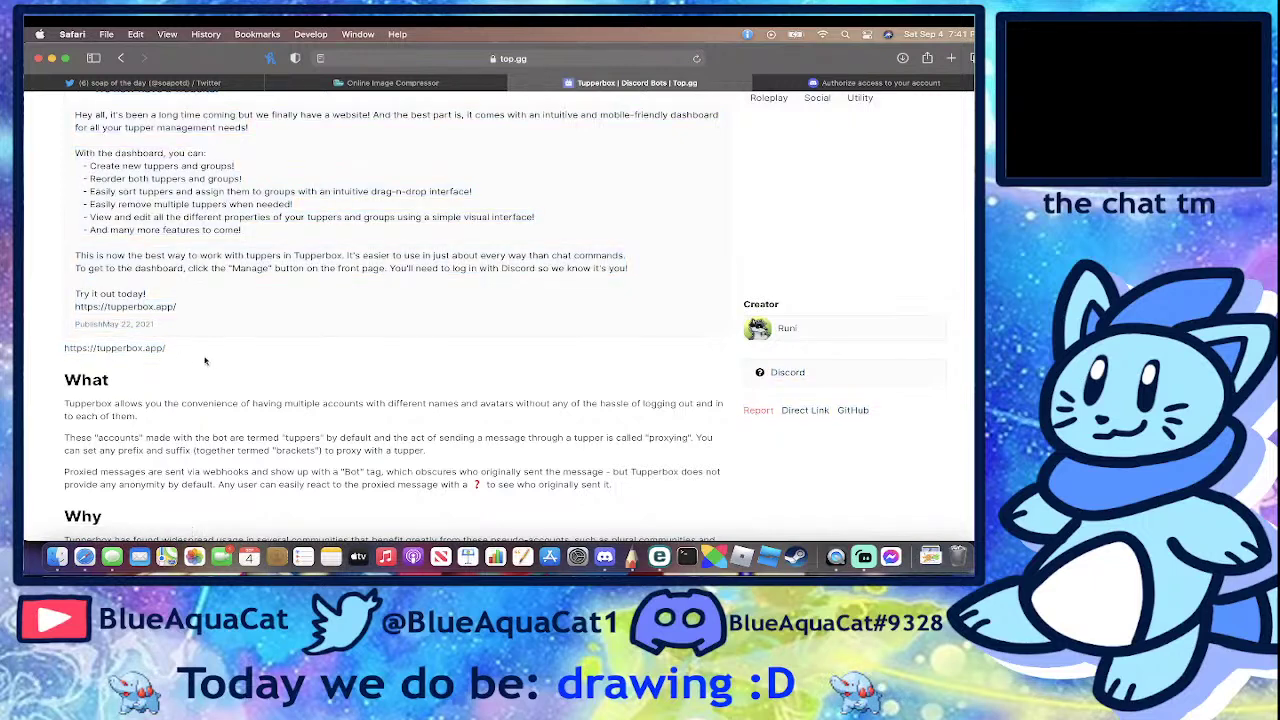
{"action": "left_click_drag", "start_coordinate": [173, 352], "coordinate": [123, 359]}
{"action": "left_click", "coordinate": [123, 359]}
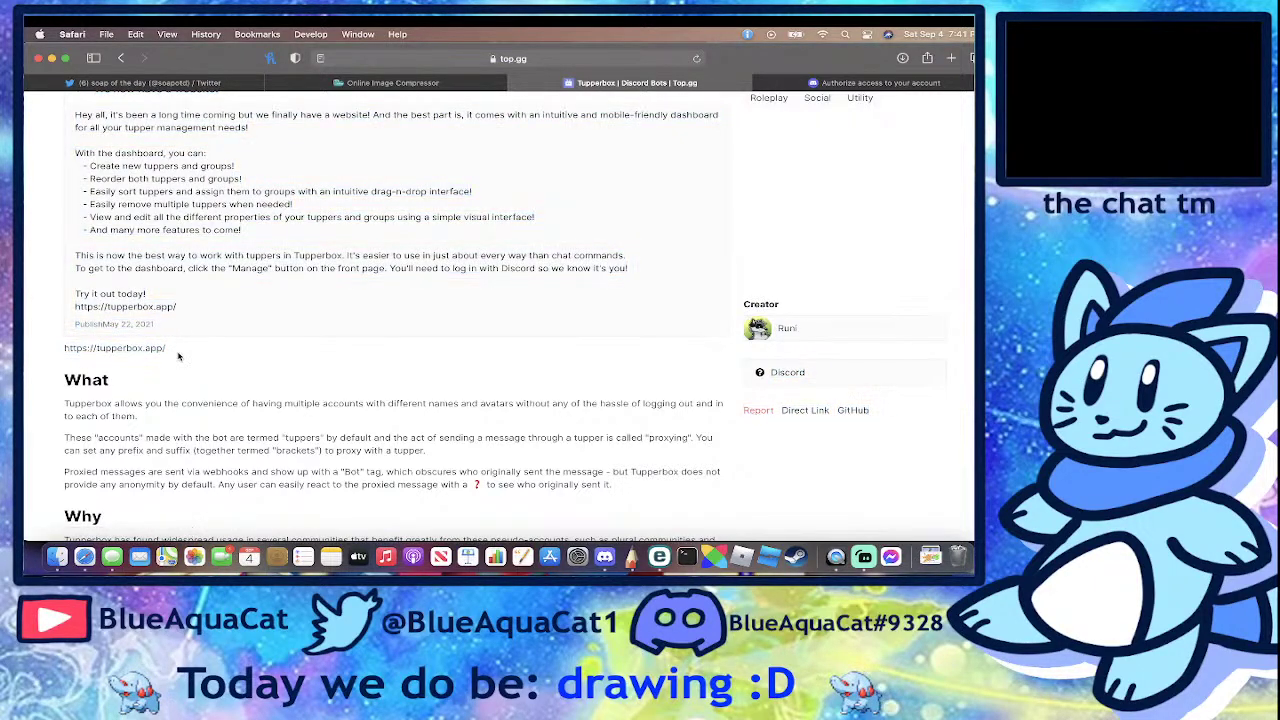
{"action": "left_click", "coordinate": [78, 352]}
{"action": "left_click", "coordinate": [607, 57]}
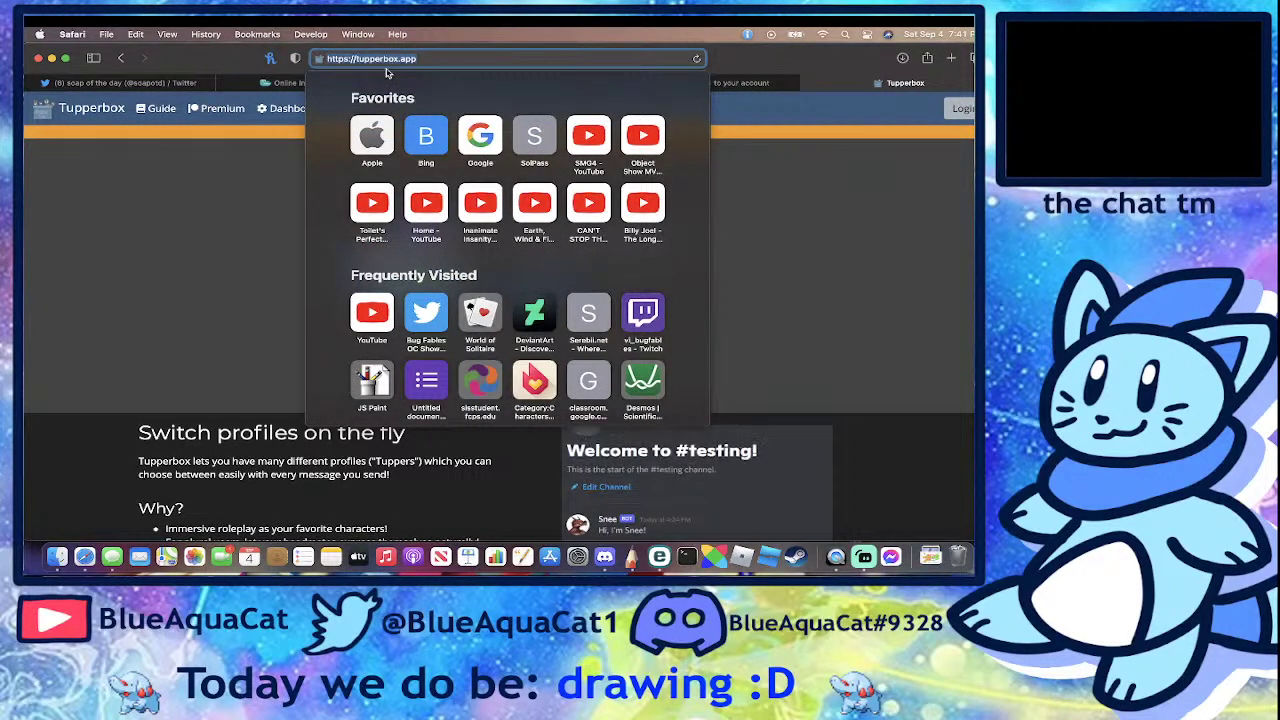
{"action": "left_click", "coordinate": [600, 558]}
{"action": "left_click", "coordinate": [473, 512]}
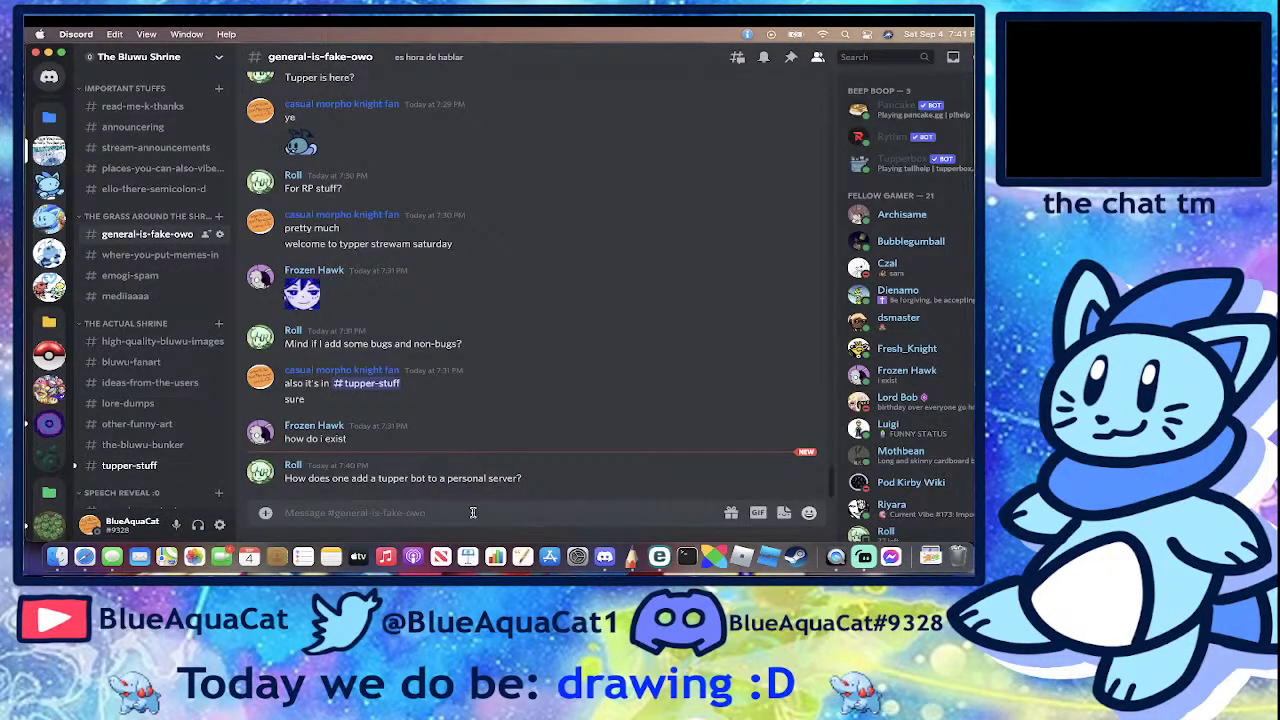
{"action": "type", "text": "https://tupperbox.app/"}
{"action": "key", "text": "Return"}
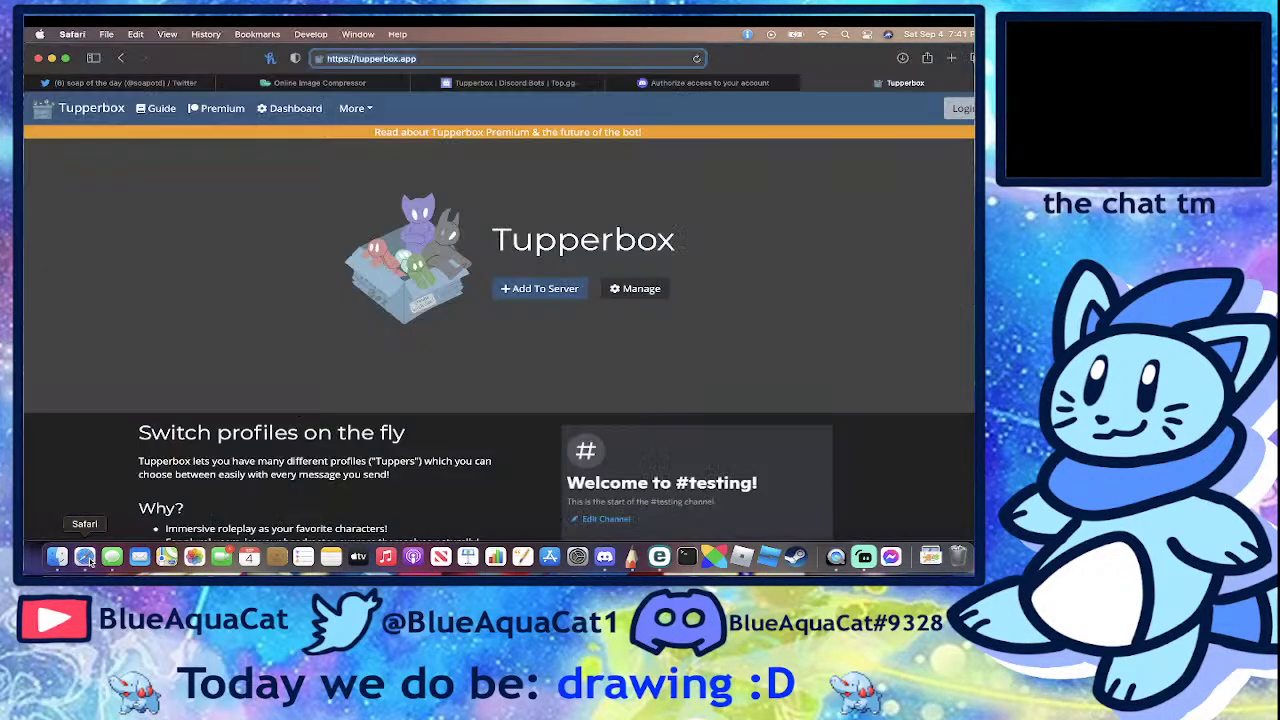
- Check the Tupperbox homepage in Safari, and send "and then click add to server" to general-is-fake-owo in Discord
{"action": "left_click", "coordinate": [85, 557]}
{"action": "left_click", "coordinate": [604, 560]}
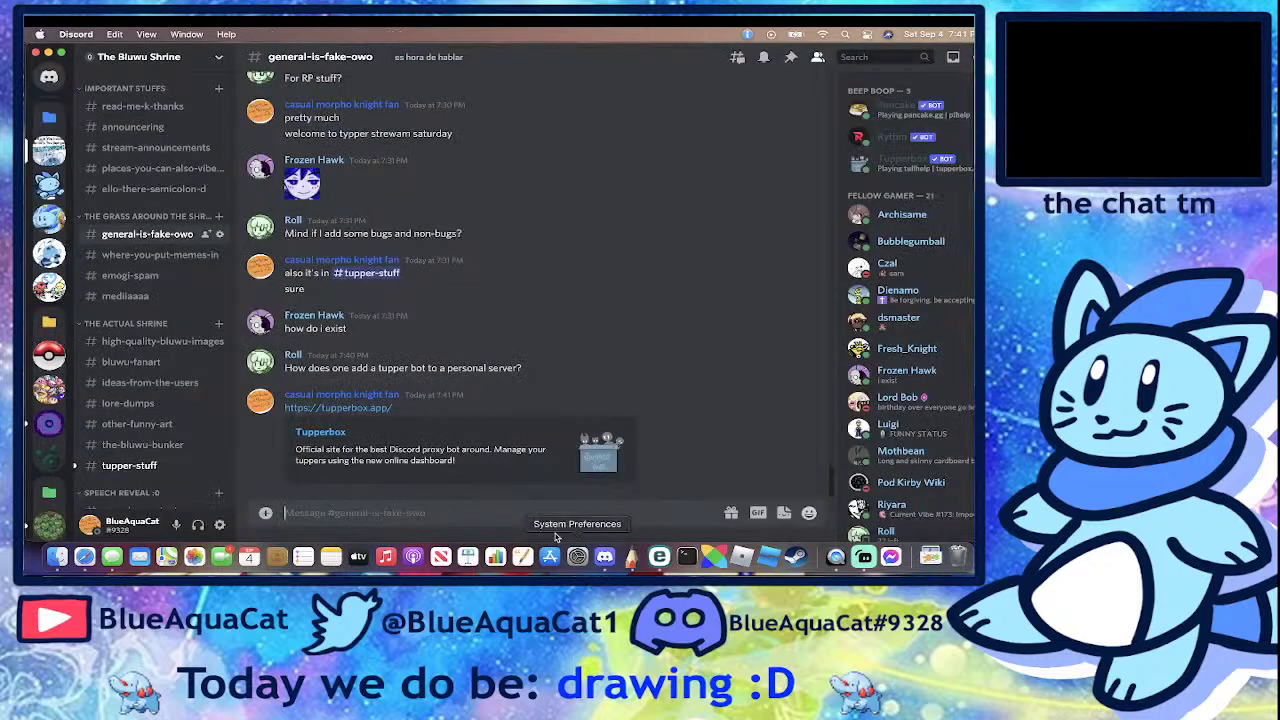
{"action": "type", "text": "and then click add to server"}
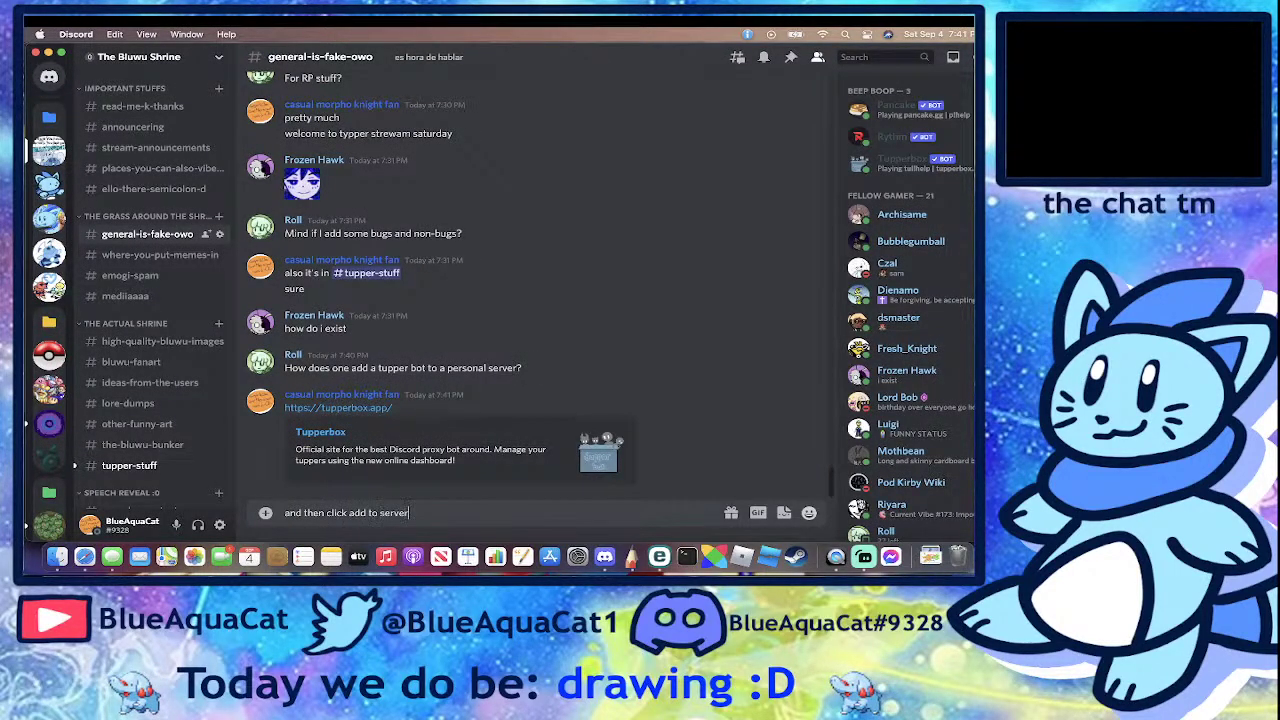
{"action": "key", "text": "Return"}
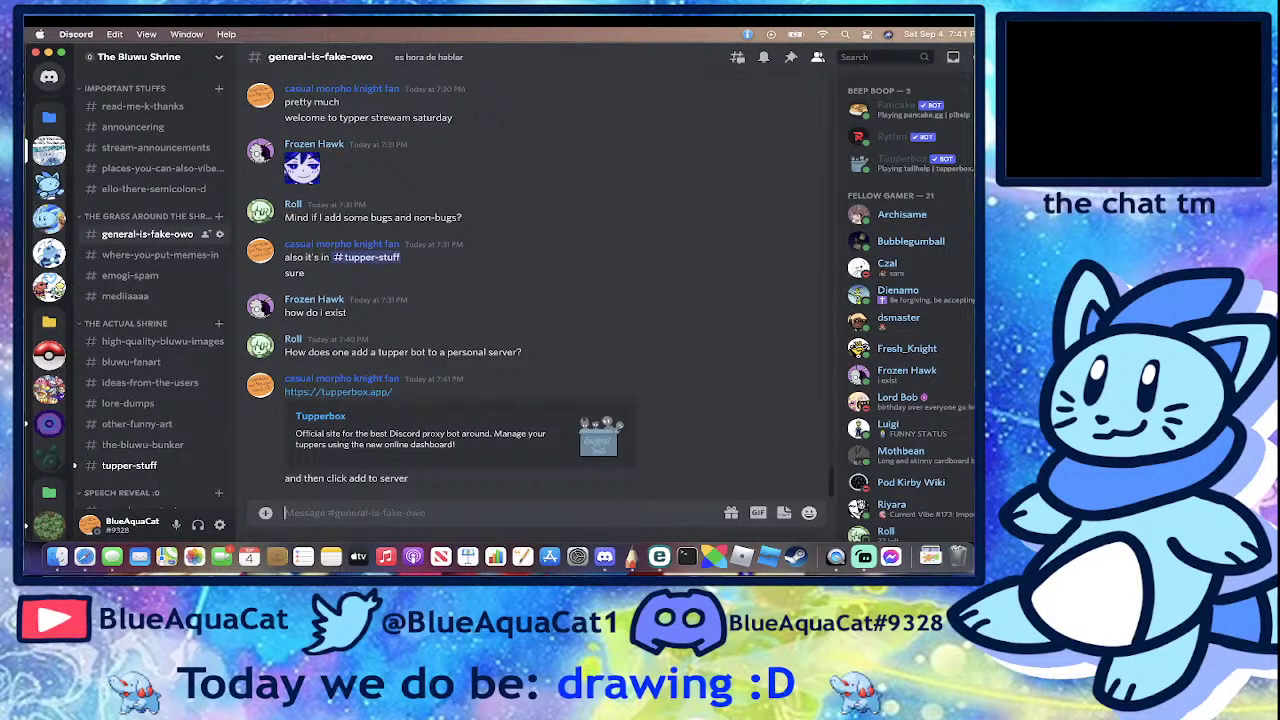
- Read the latest tupper registrations in tupper-stuff and check general-is-fake-owo for new replies
{"action": "left_click", "coordinate": [168, 467]}
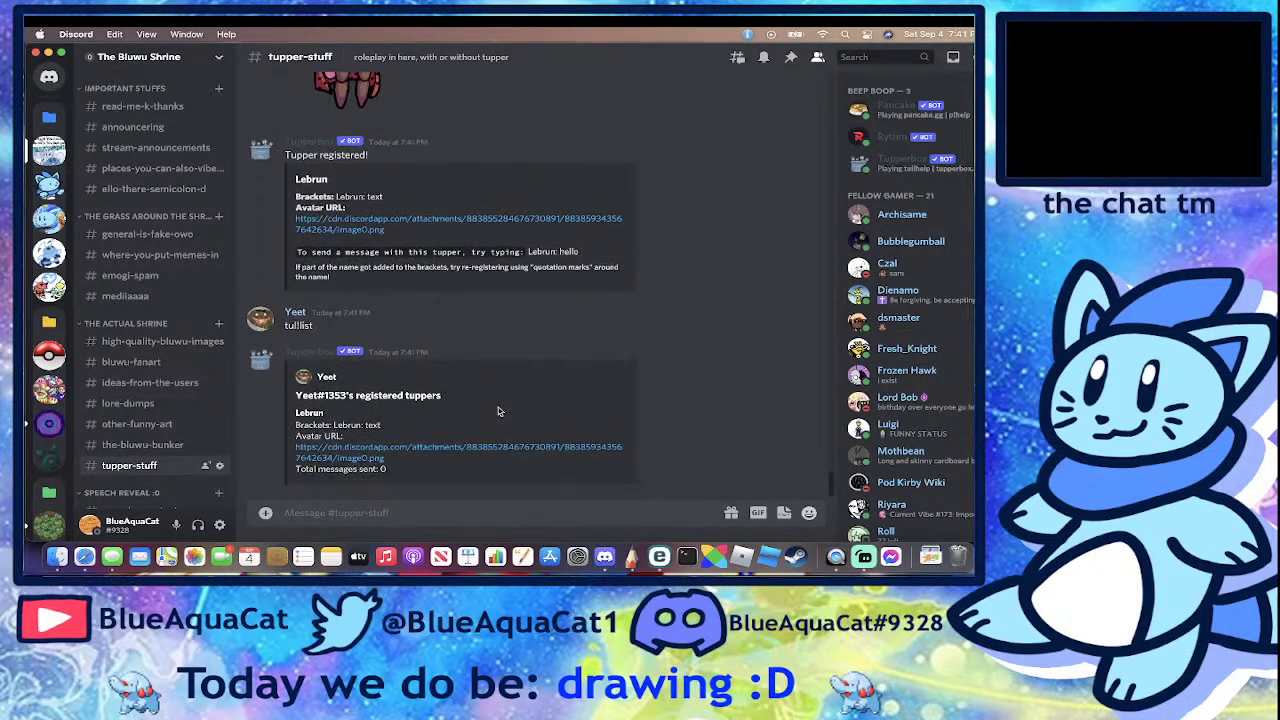
{"action": "scroll", "coordinate": [622, 313], "scroll_direction": "up", "scroll_amount": 5}
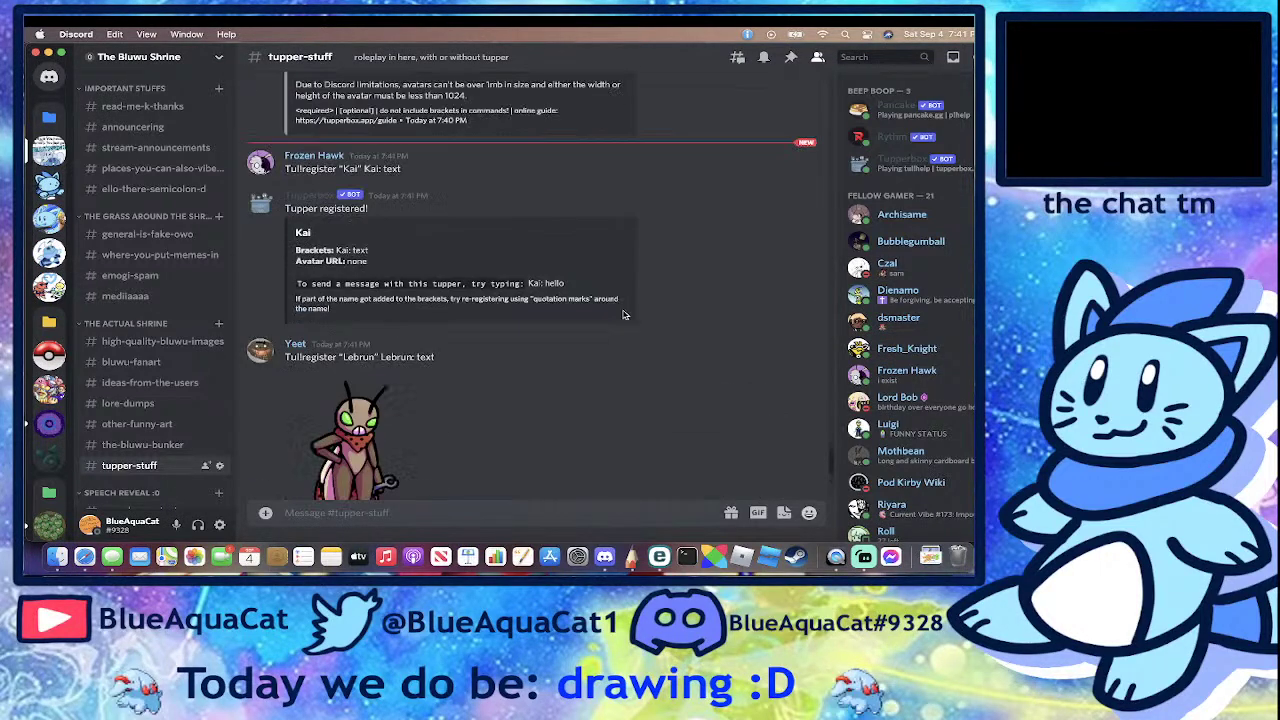
{"action": "scroll", "coordinate": [622, 314], "scroll_direction": "down", "scroll_amount": 1}
{"action": "scroll", "coordinate": [622, 314], "scroll_direction": "down", "scroll_amount": 8}
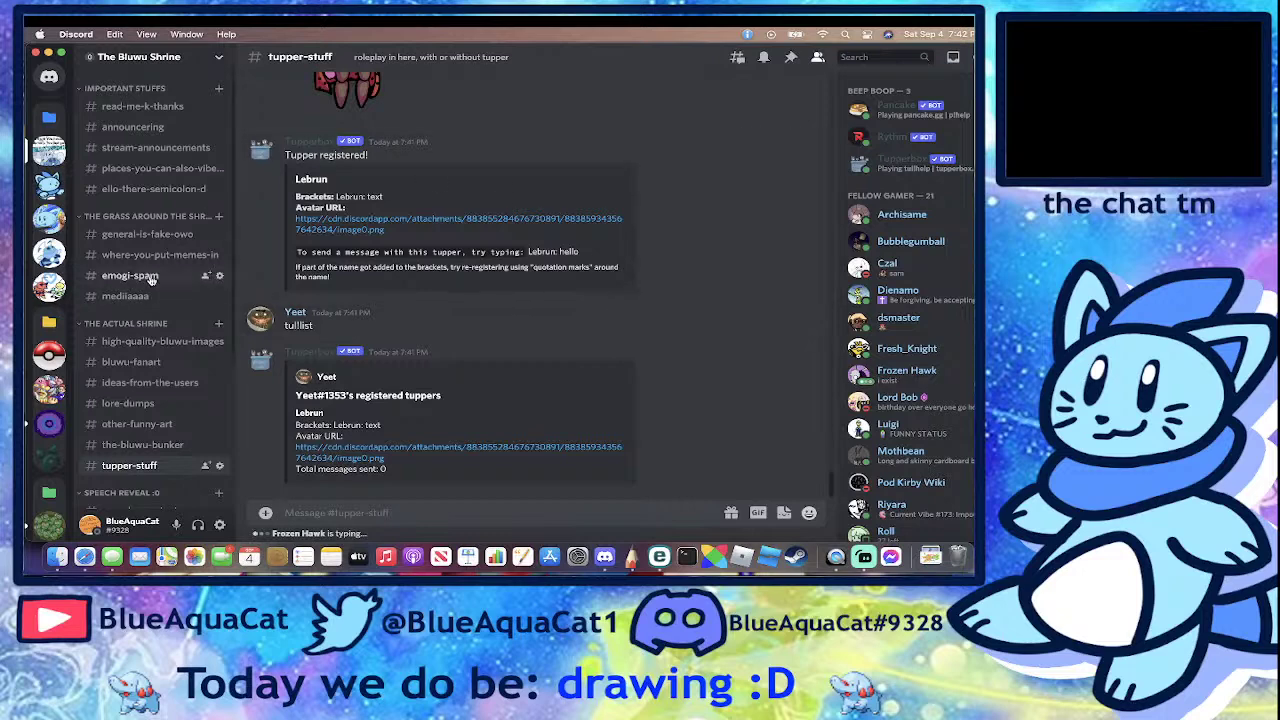
{"action": "left_click", "coordinate": [155, 234]}
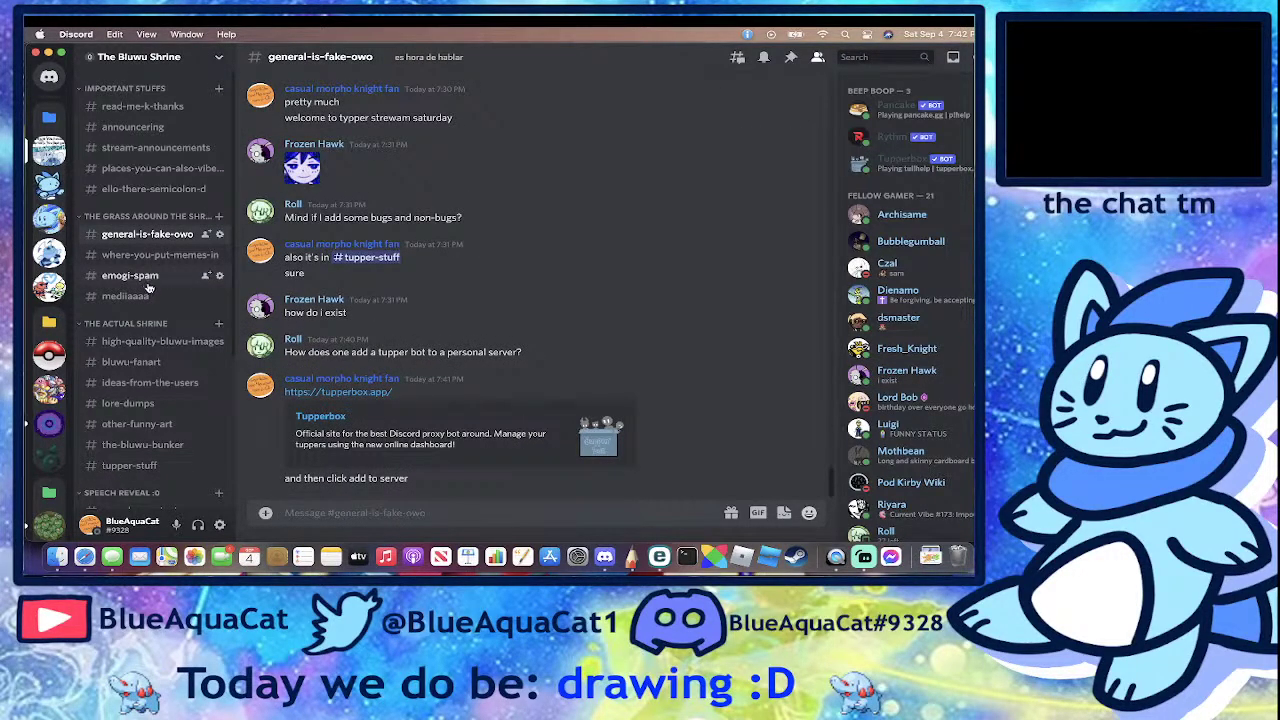
{"action": "left_click", "coordinate": [130, 465]}
{"action": "scroll", "coordinate": [135, 403], "scroll_direction": "down", "scroll_amount": 3}
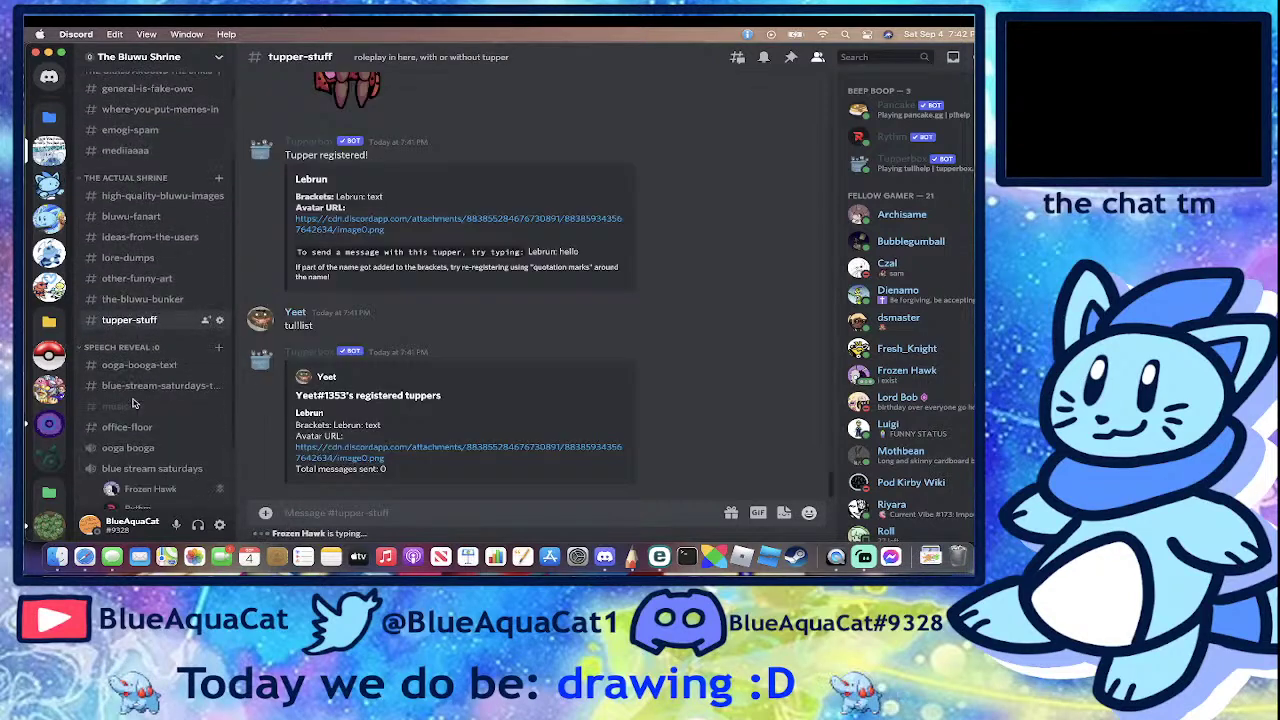
{"action": "scroll", "coordinate": [135, 403], "scroll_direction": "up", "scroll_amount": 3}
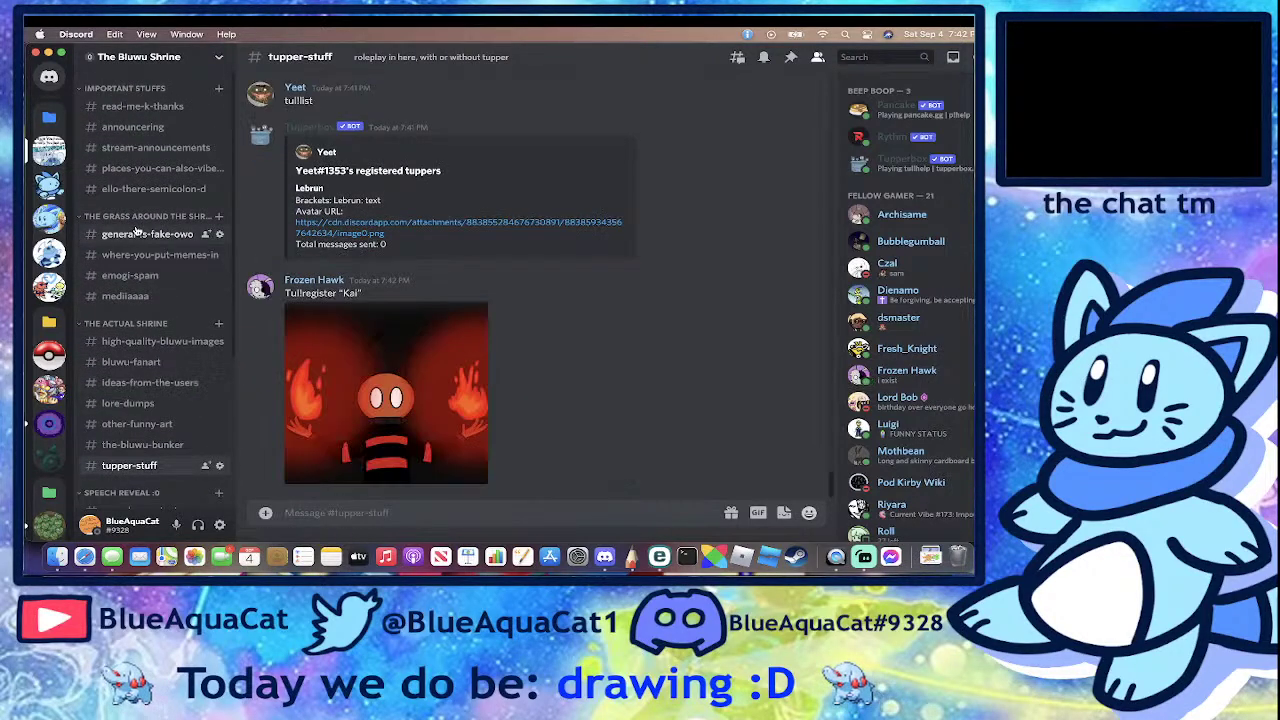
{"action": "left_click", "coordinate": [137, 232]}
{"action": "left_click", "coordinate": [137, 468]}
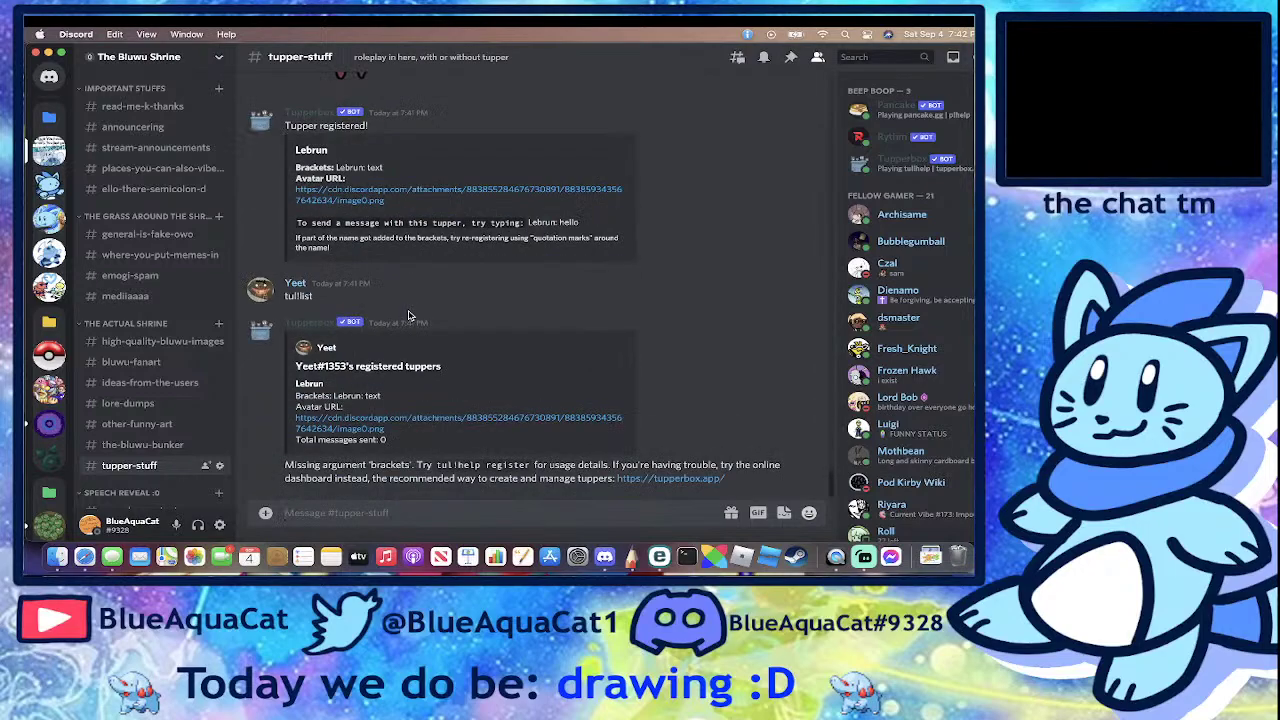
- Look back through the tupper-stuff history to the bot's help message and recheck both channels for new messages
{"action": "scroll", "coordinate": [408, 316], "scroll_direction": "up", "scroll_amount": 15}
{"action": "scroll", "coordinate": [408, 316], "scroll_direction": "up", "scroll_amount": 20}
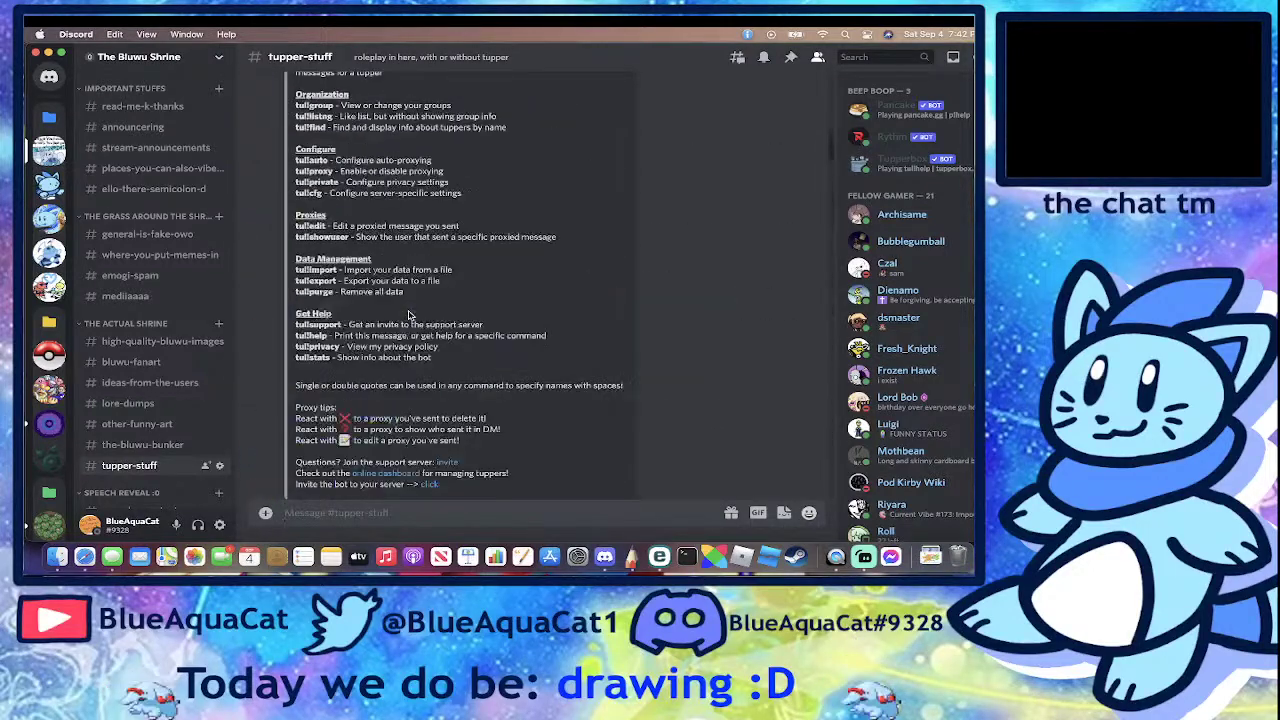
{"action": "scroll", "coordinate": [408, 316], "scroll_direction": "down", "scroll_amount": 20}
{"action": "scroll", "coordinate": [408, 316], "scroll_direction": "down", "scroll_amount": 15}
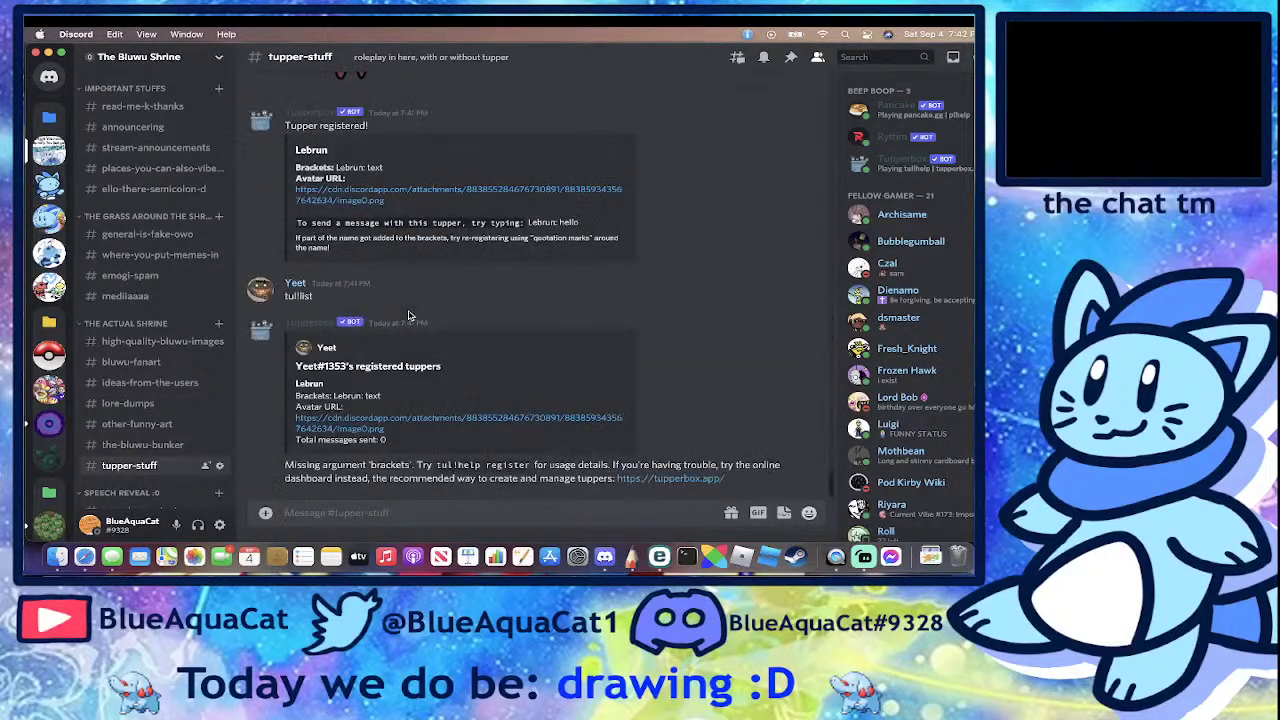
{"action": "left_click", "coordinate": [126, 238]}
{"action": "scroll", "coordinate": [118, 362], "scroll_direction": "down", "scroll_amount": 1}
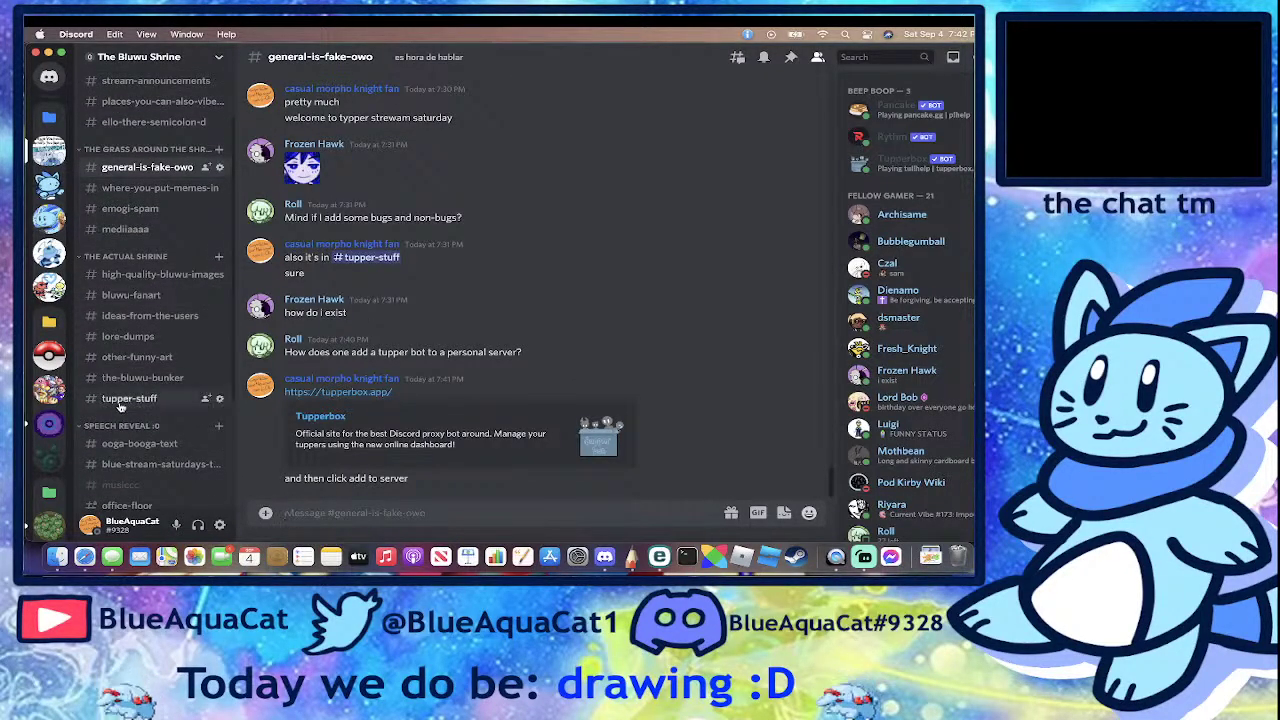
{"action": "left_click", "coordinate": [129, 399]}
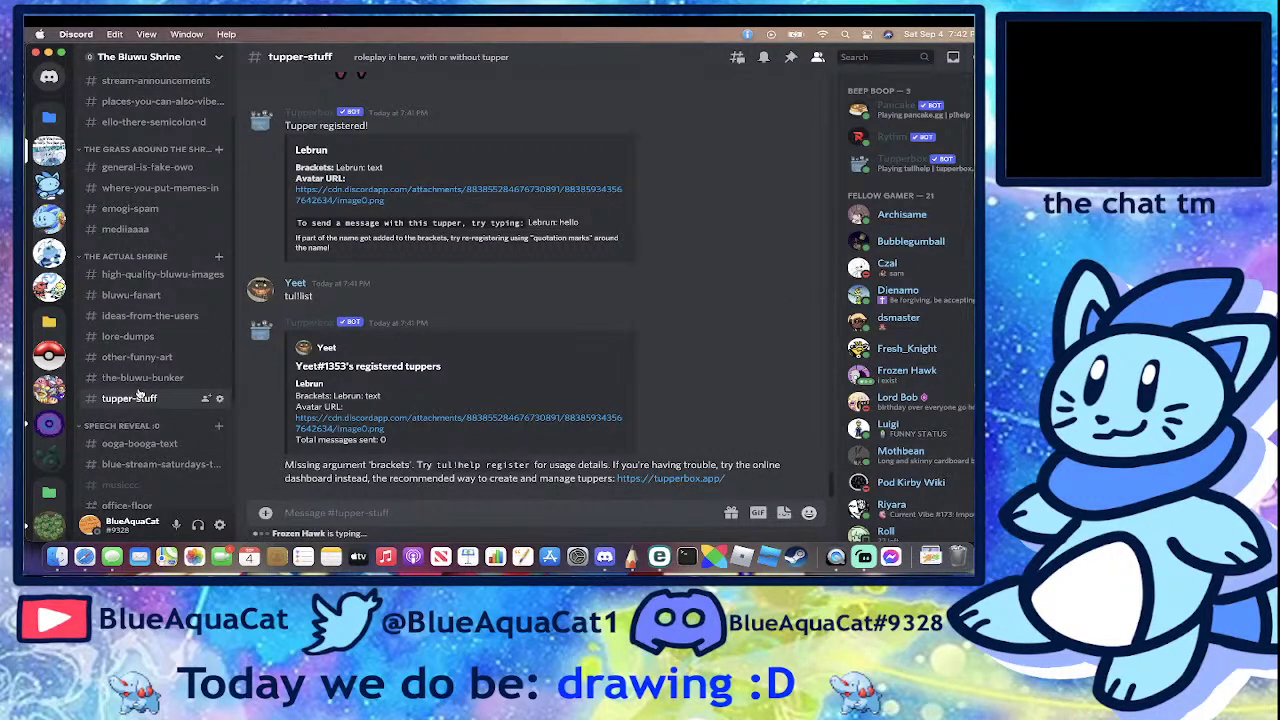
{"action": "scroll", "coordinate": [139, 392], "scroll_direction": "up", "scroll_amount": 3}
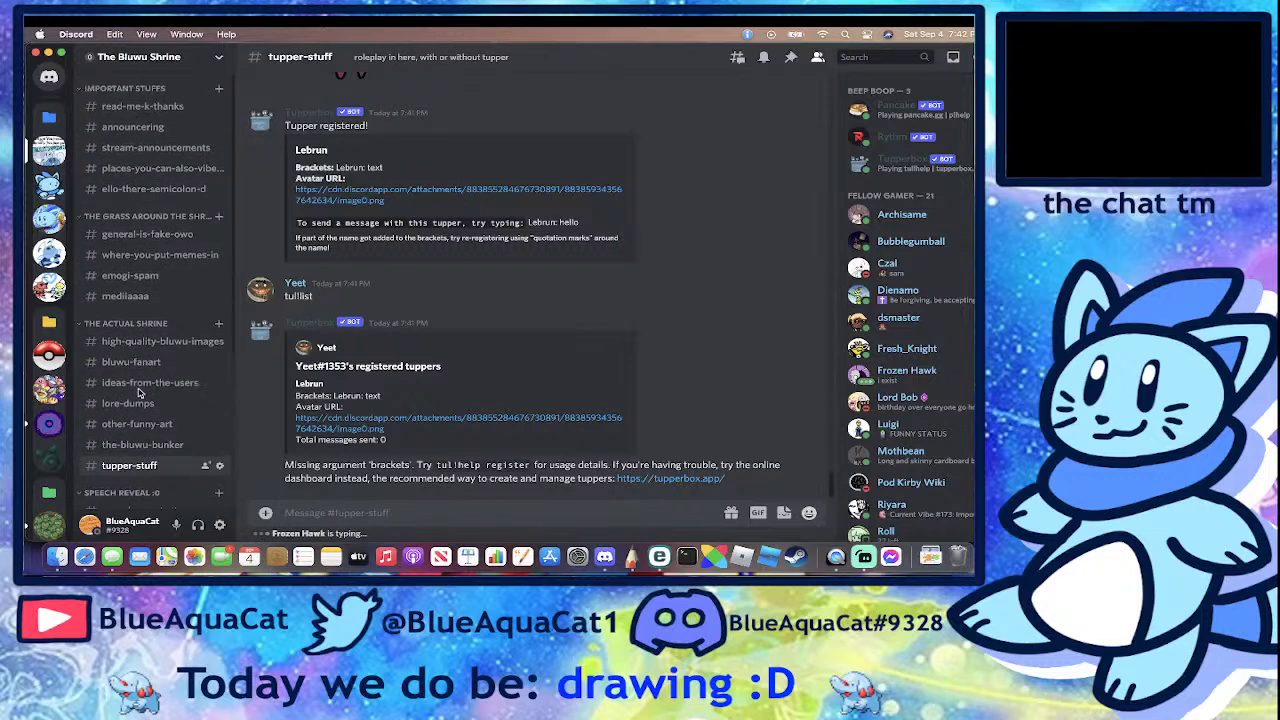
{"action": "scroll", "coordinate": [139, 393], "scroll_direction": "down", "scroll_amount": 2}
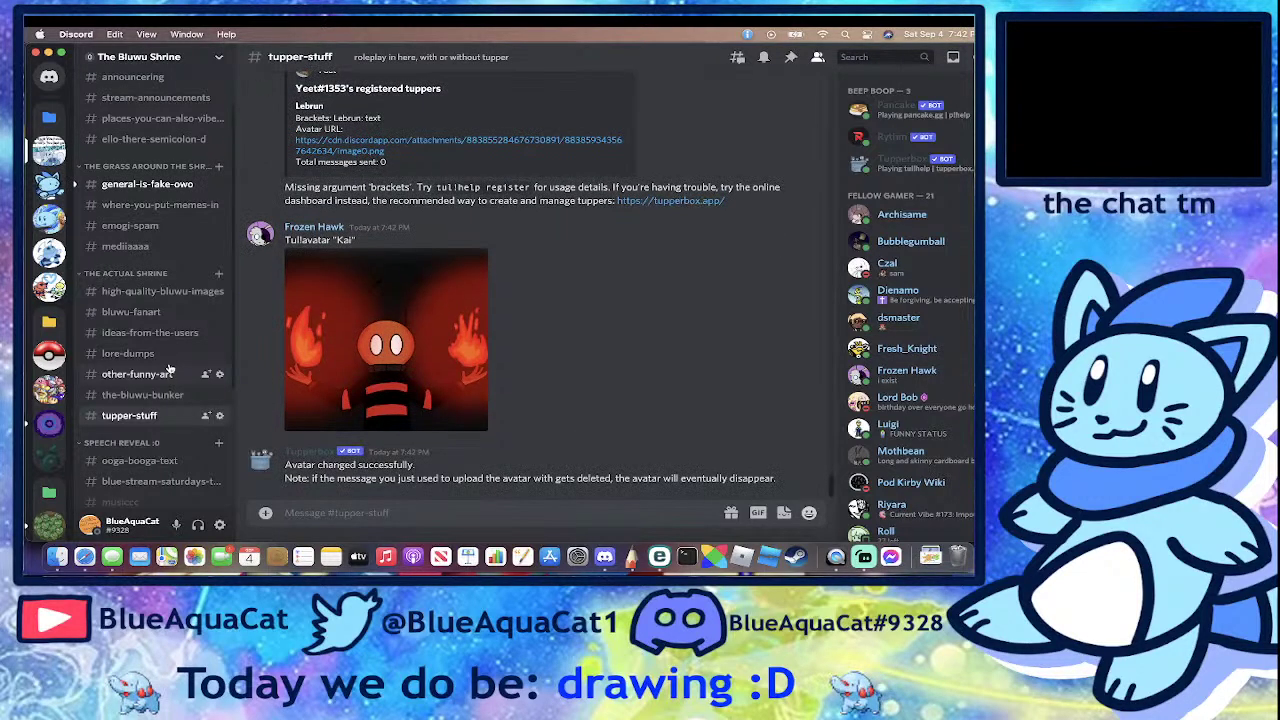
- Reply to the thank-you message in general-is-fake-owo with the :catcandlehug: emoji
{"action": "left_click", "coordinate": [152, 184]}
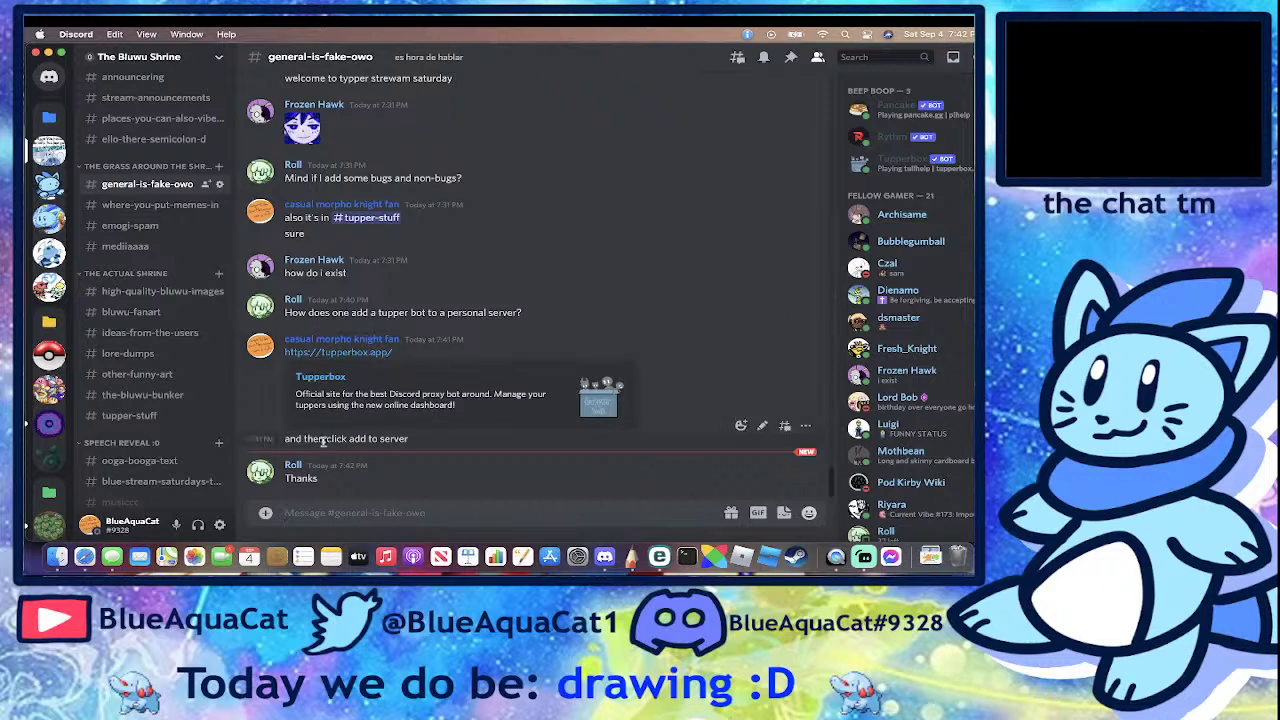
{"action": "left_click", "coordinate": [811, 514]}
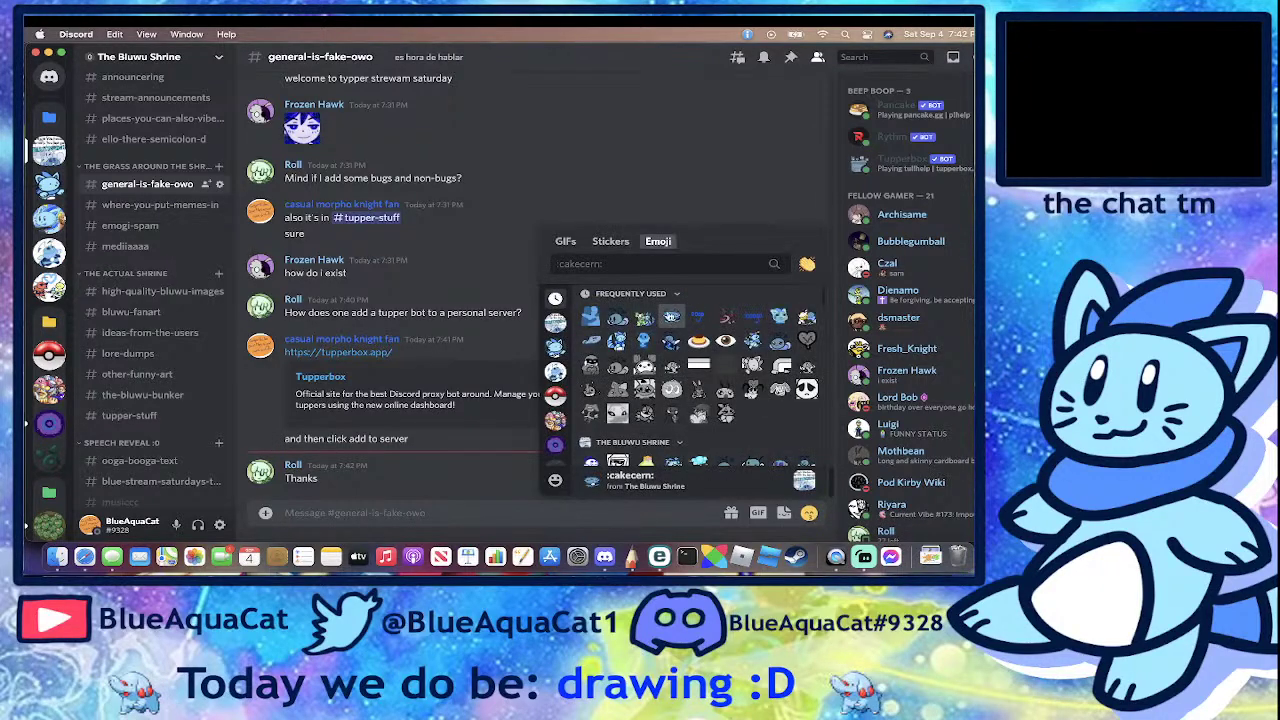
{"action": "key", "text": "Escape"}
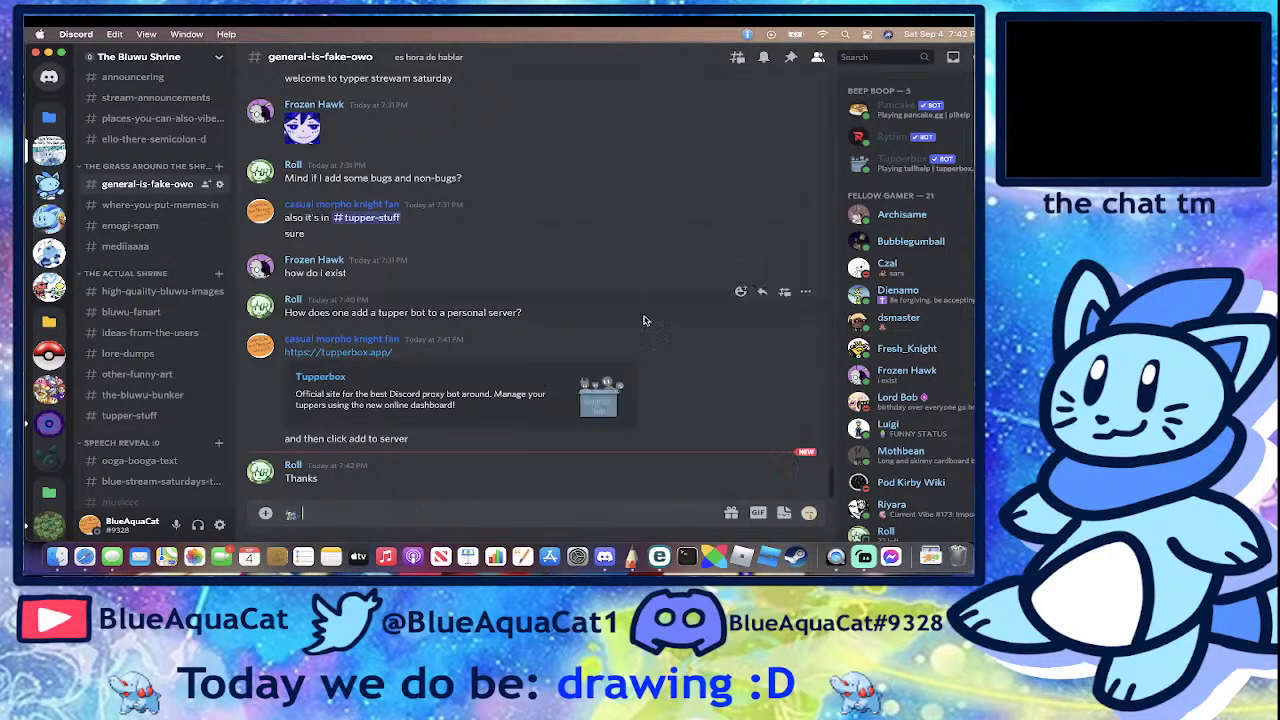
{"action": "left_click", "coordinate": [301, 474]}
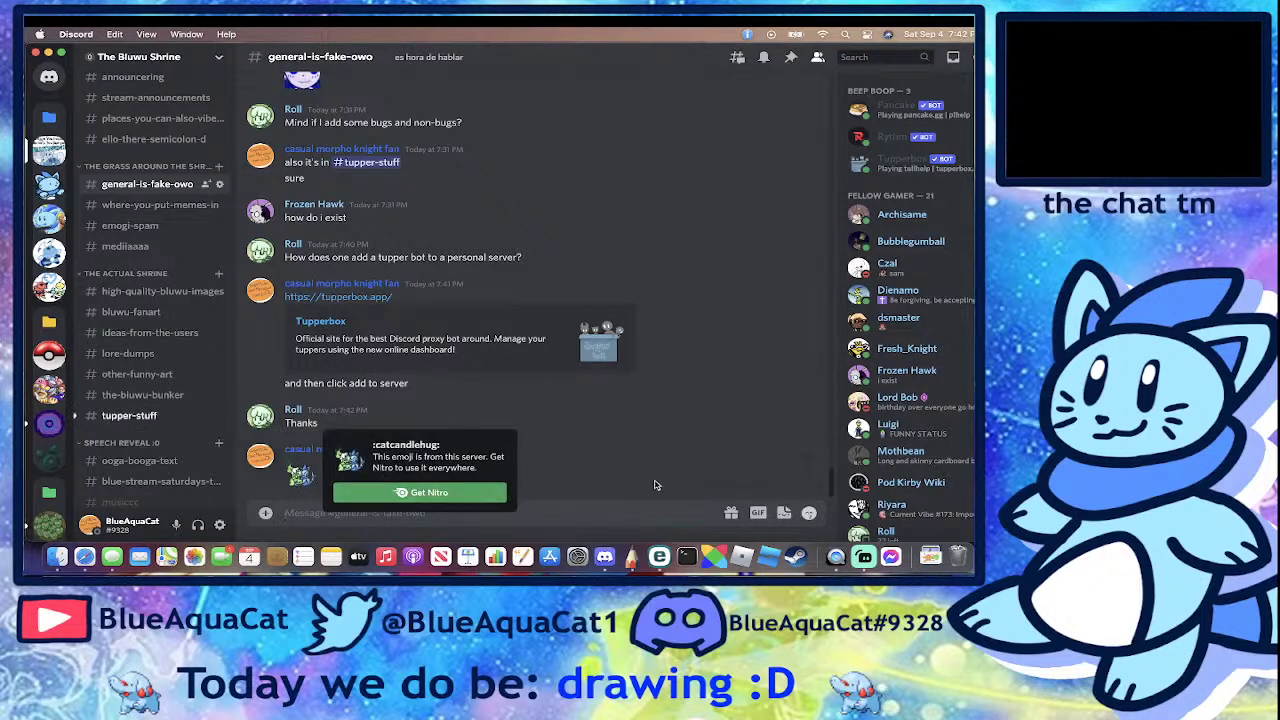
{"action": "left_click", "coordinate": [637, 466]}
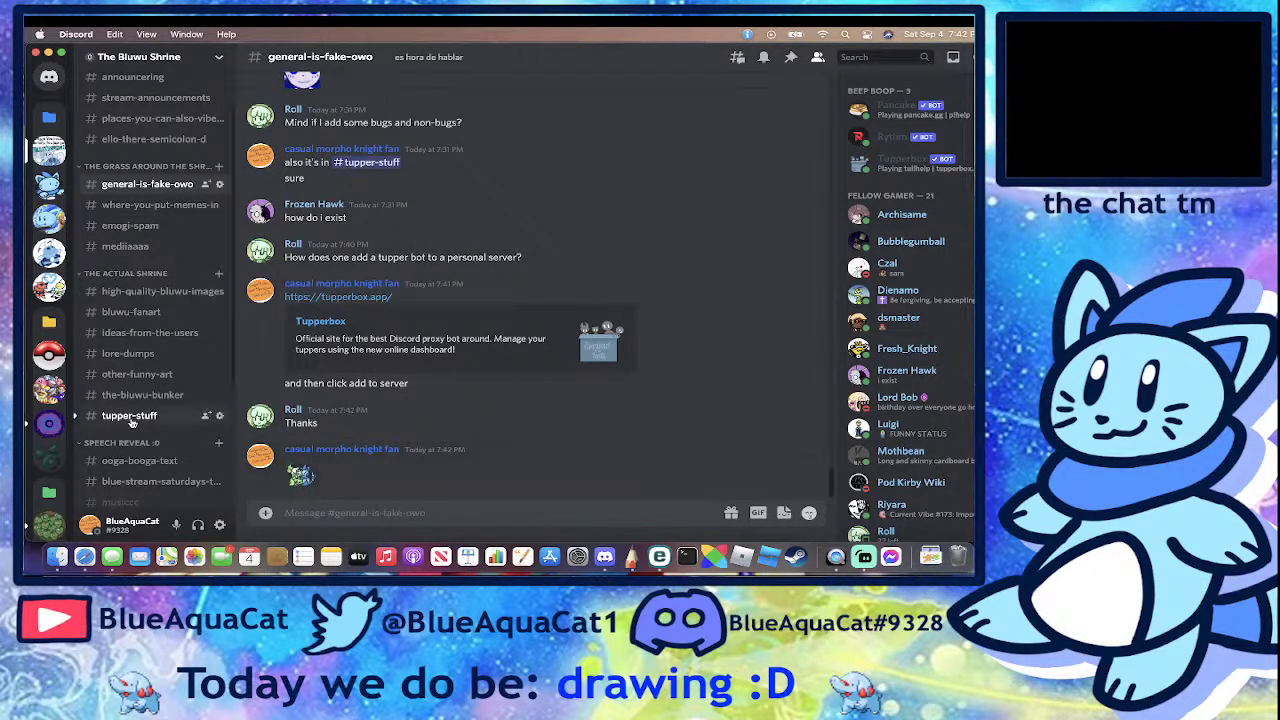
- Switch to the tupper-stuff channel and post "y'all have fun with this, imma get back to drawing-"
{"action": "key", "text": "alt+shift+Down"}
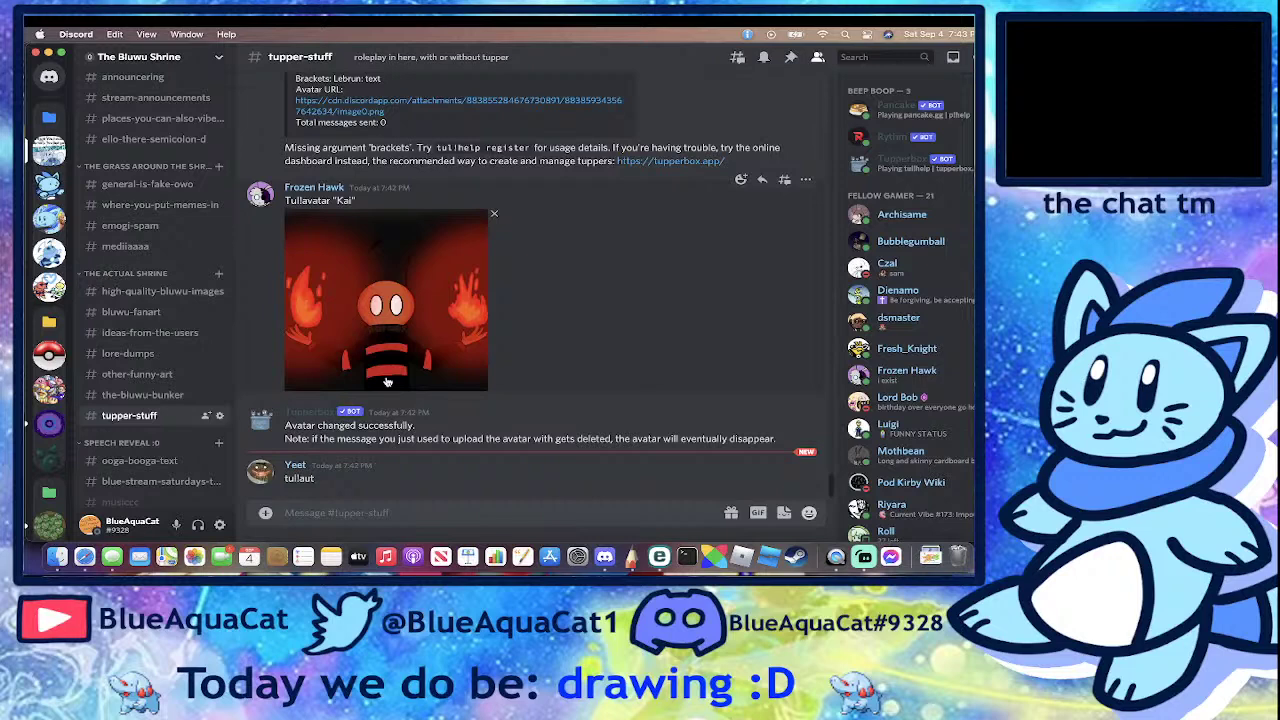
{"action": "type", "text": "y'all have f"}
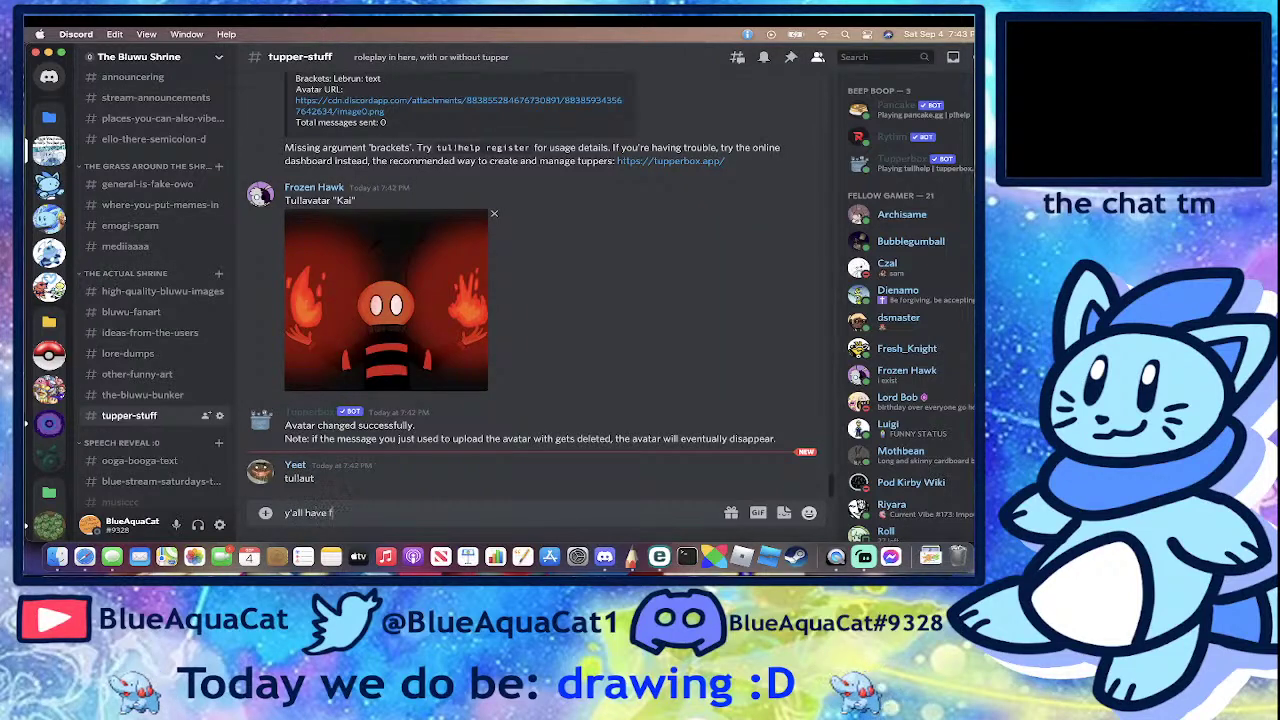
{"action": "type", "text": "un with this, imma get back to dr"}
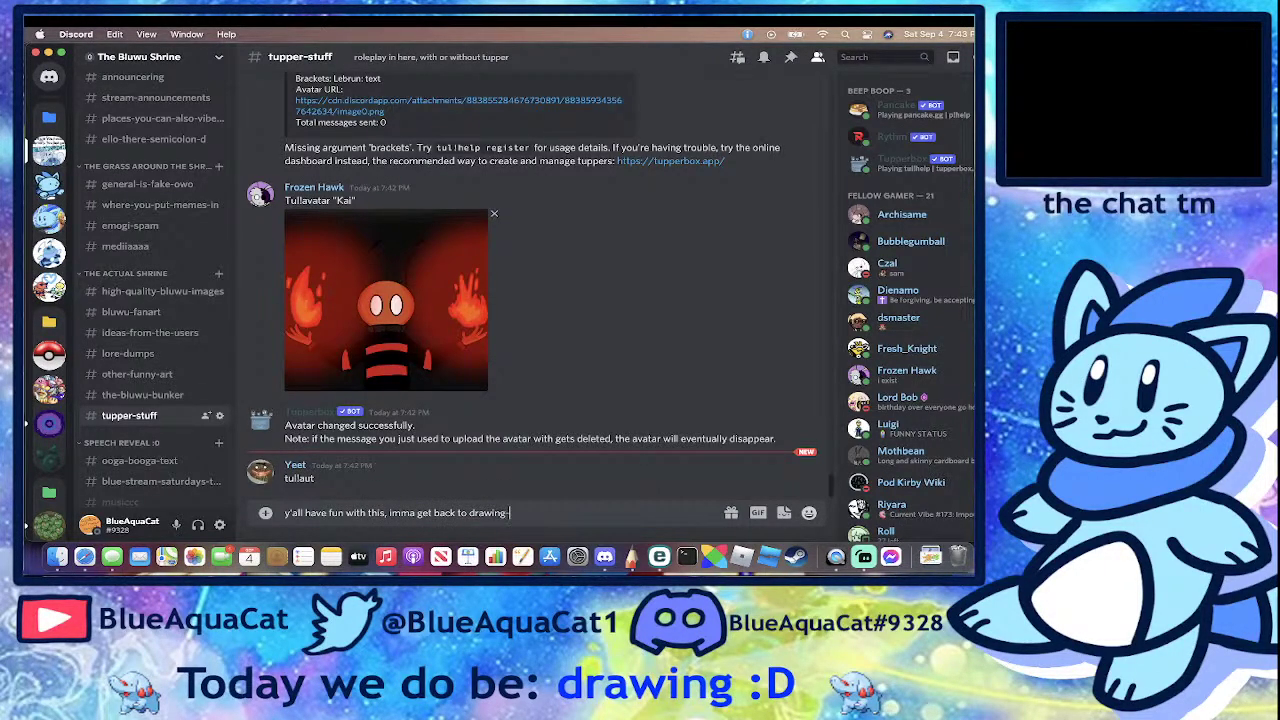
{"action": "type", "text": "awing-"}
{"action": "key", "text": "Return"}
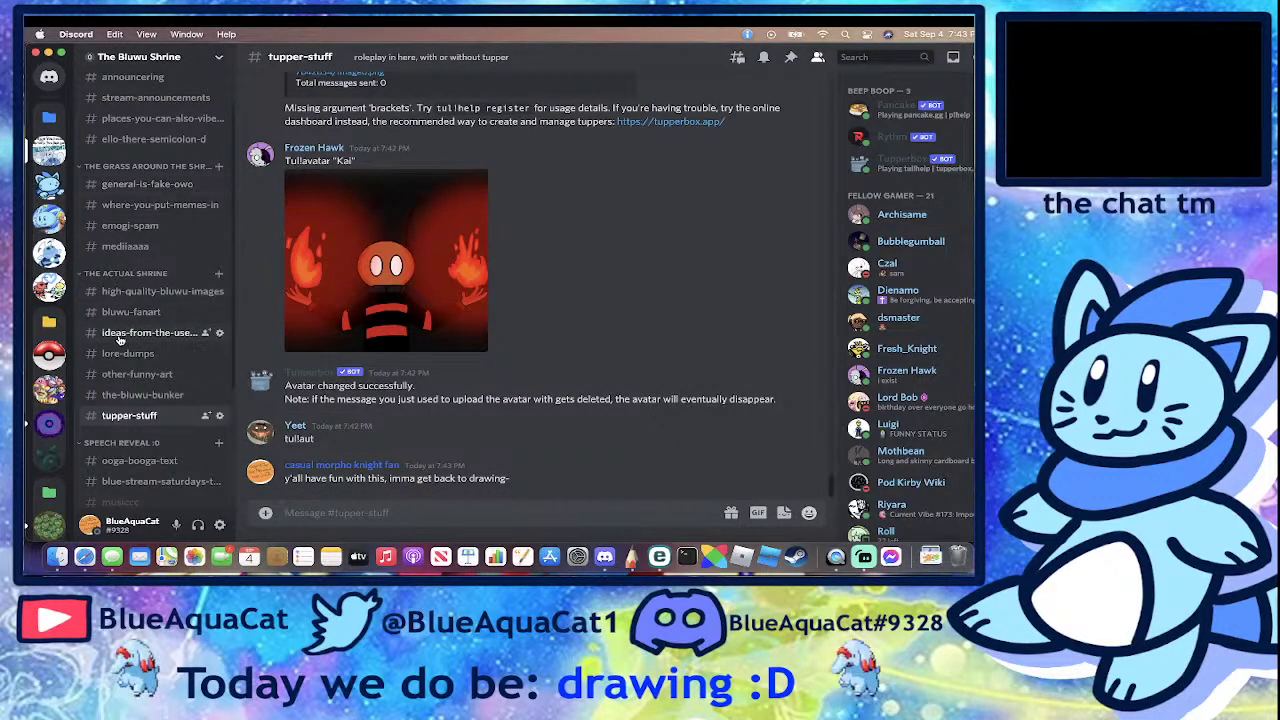
{"action": "scroll", "coordinate": [130, 300], "scroll_direction": "down", "scroll_amount": 5}
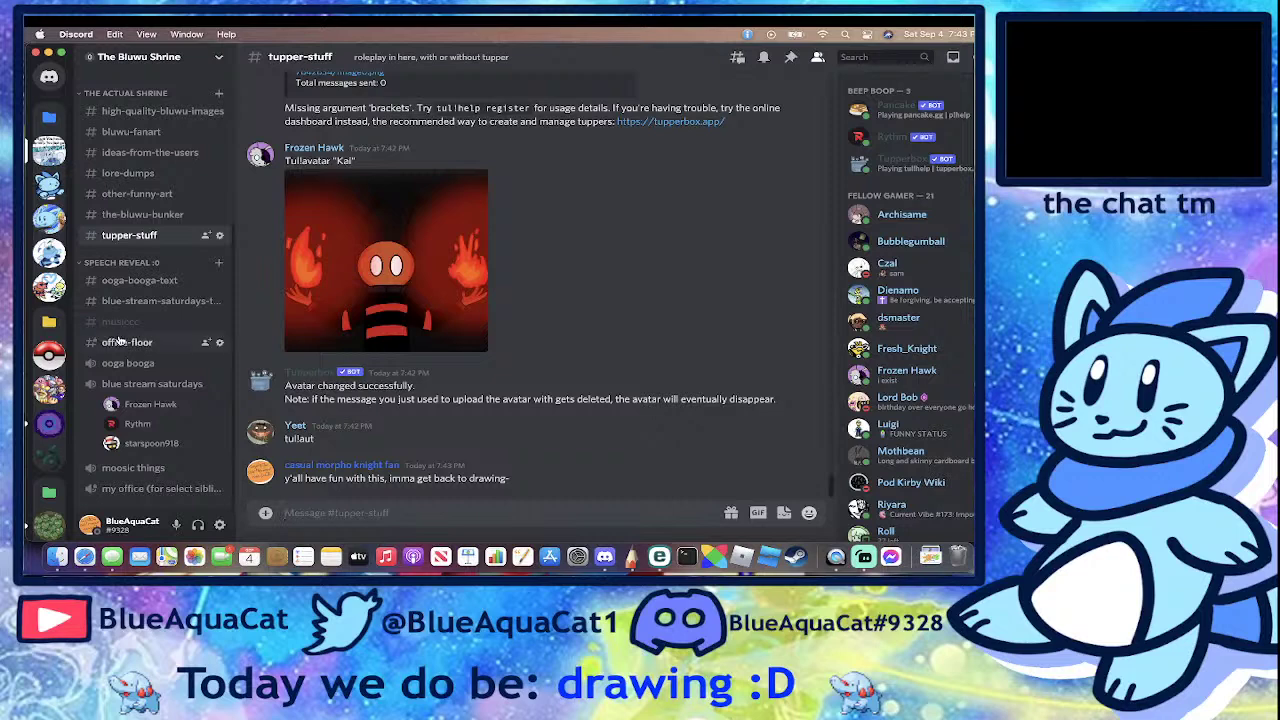
{"action": "scroll", "coordinate": [118, 341], "scroll_direction": "up", "scroll_amount": 5}
{"action": "scroll", "coordinate": [118, 341], "scroll_direction": "down", "scroll_amount": 5}
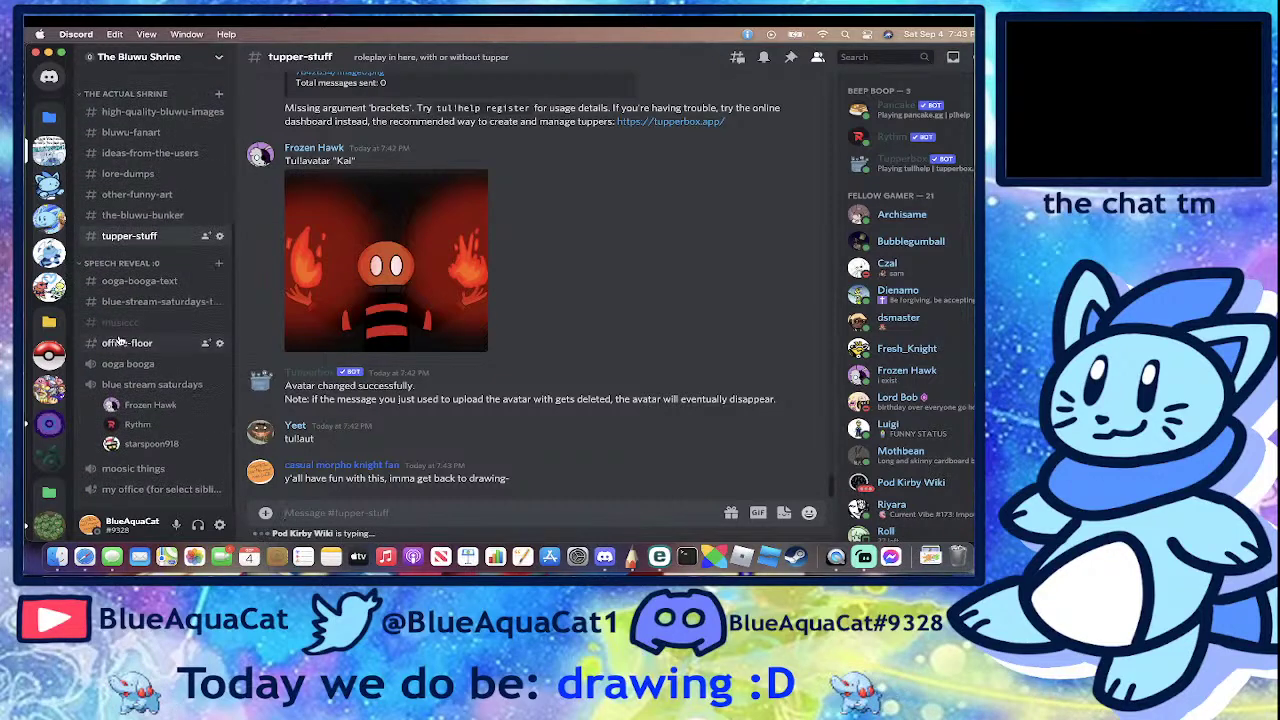
{"action": "scroll", "coordinate": [118, 341], "scroll_direction": "up", "scroll_amount": 5}
{"action": "left_click_drag", "start_coordinate": [313, 478], "coordinate": [762, 483]}
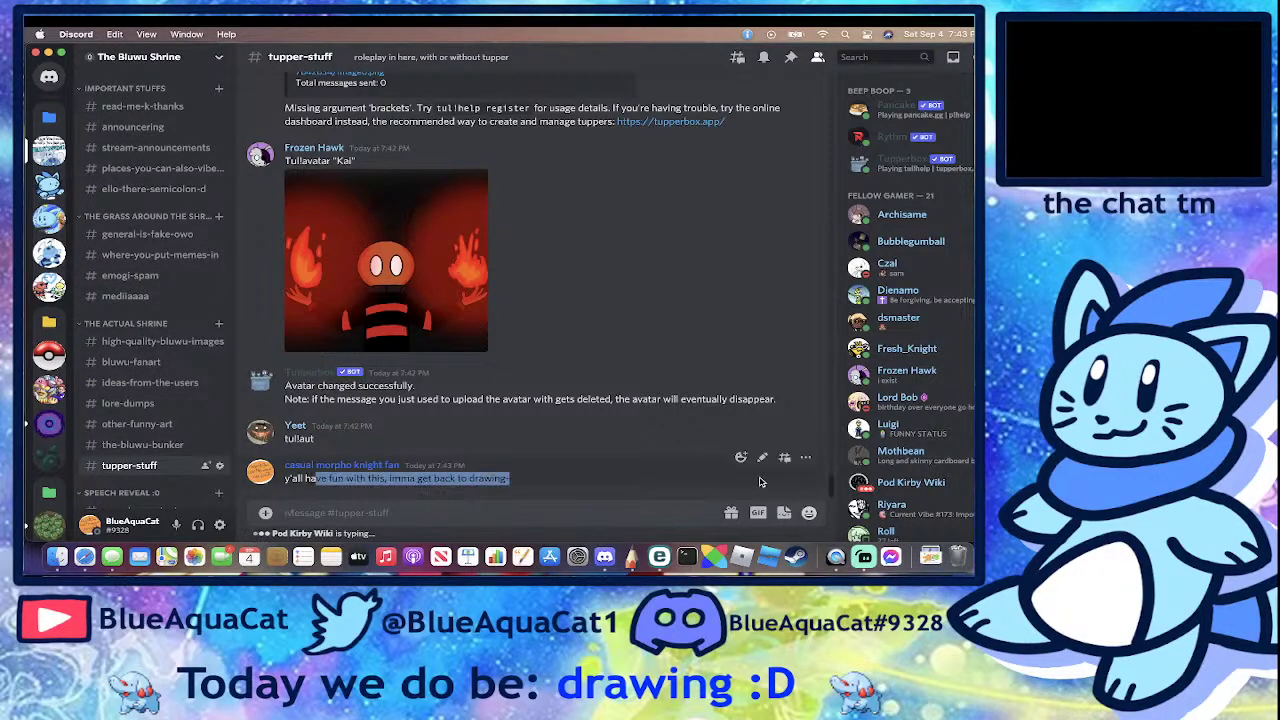
{"action": "left_click", "coordinate": [538, 482]}
{"action": "left_click_drag", "start_coordinate": [338, 480], "coordinate": [460, 480]}
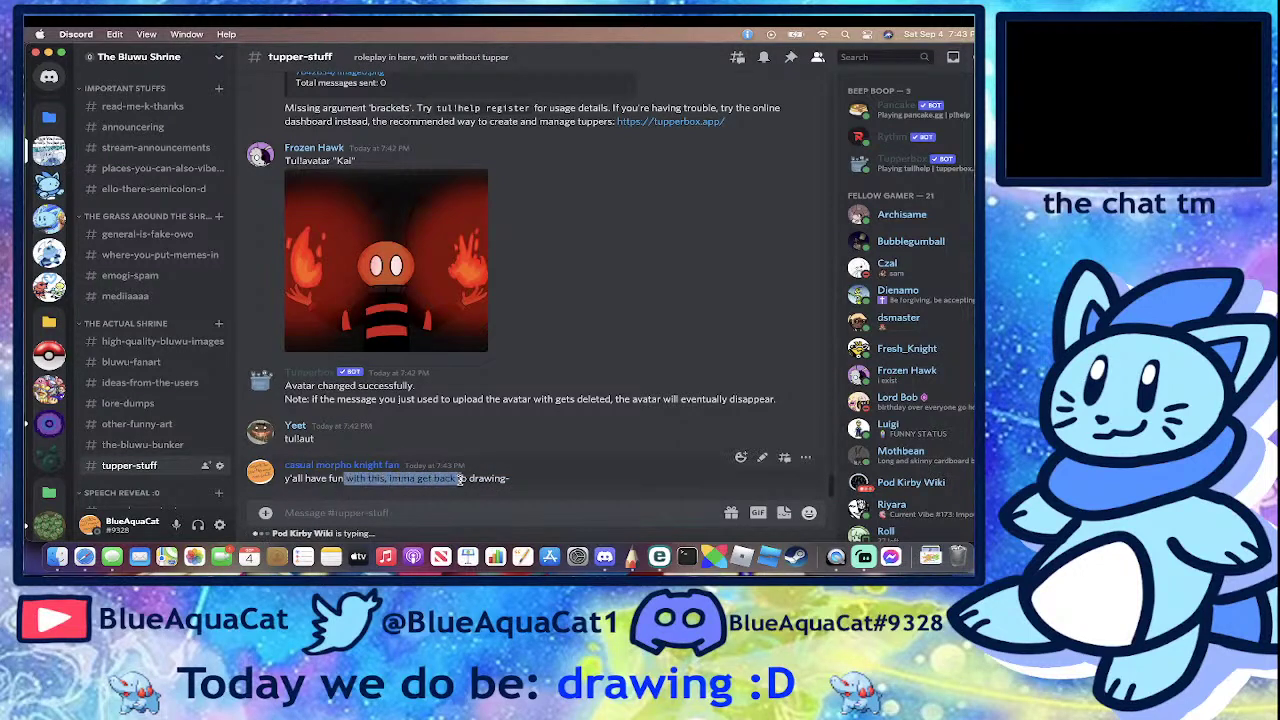
{"action": "left_click", "coordinate": [460, 480]}
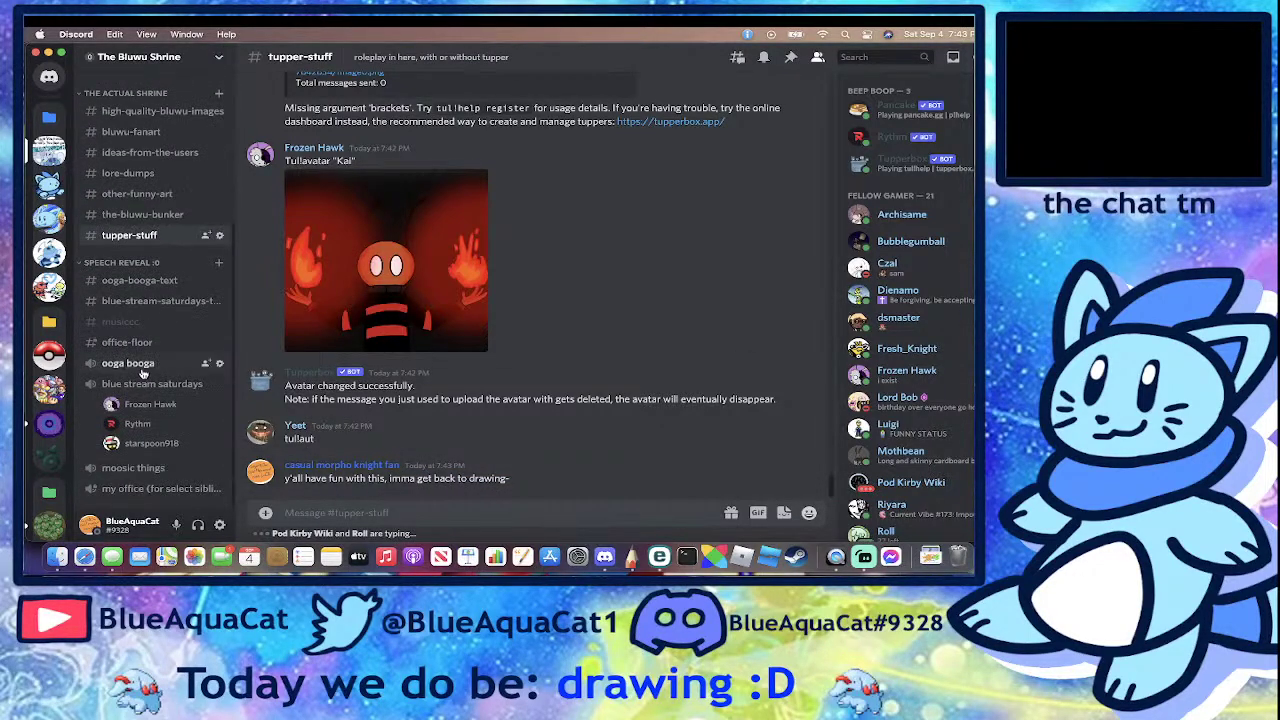
{"action": "scroll", "coordinate": [143, 372], "scroll_direction": "down", "scroll_amount": 5}
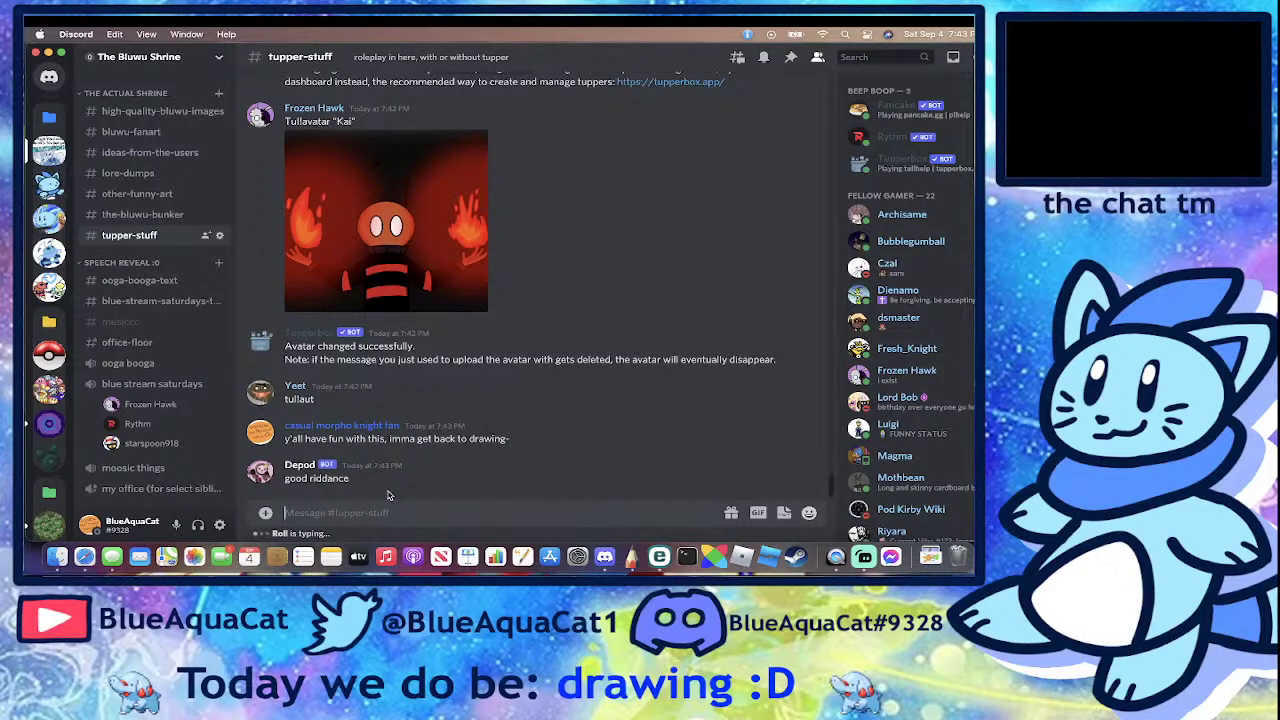
- Post "indeed" as the Cinnamon tupper by using its "Cinnamon:" prefix
{"action": "type", "text": "amon: indeed"}
{"action": "key", "text": "Return"}
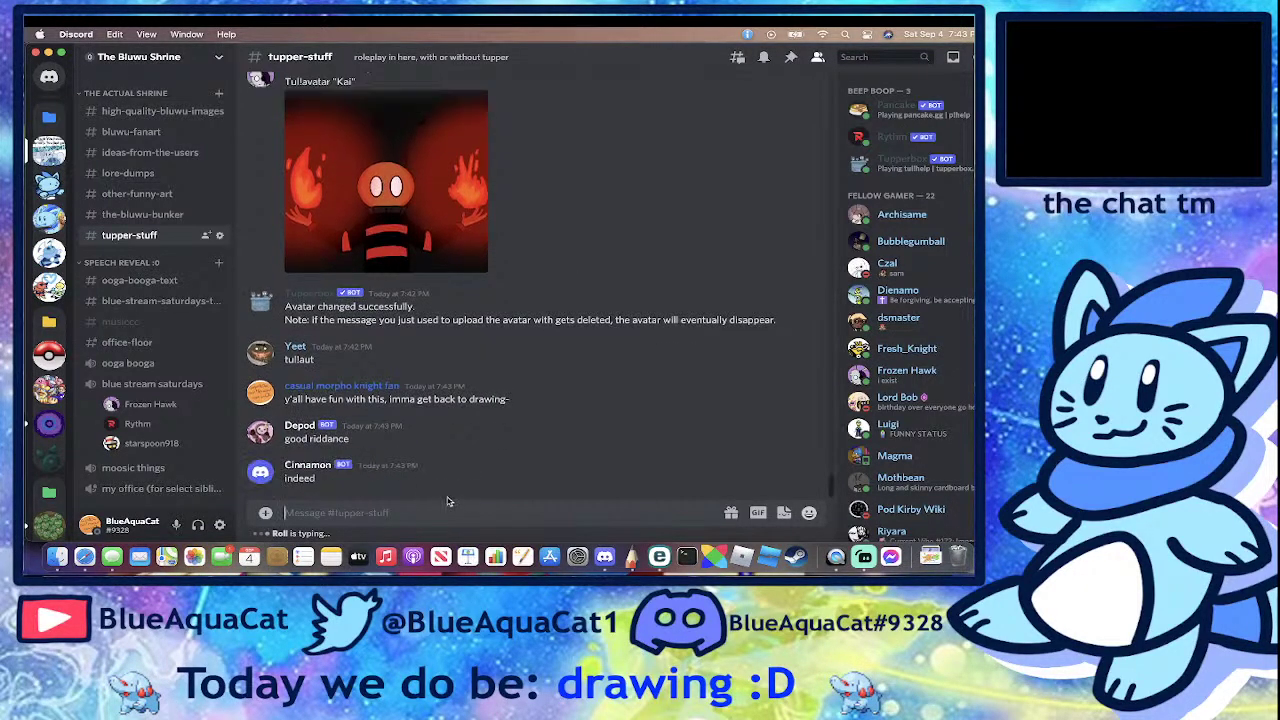
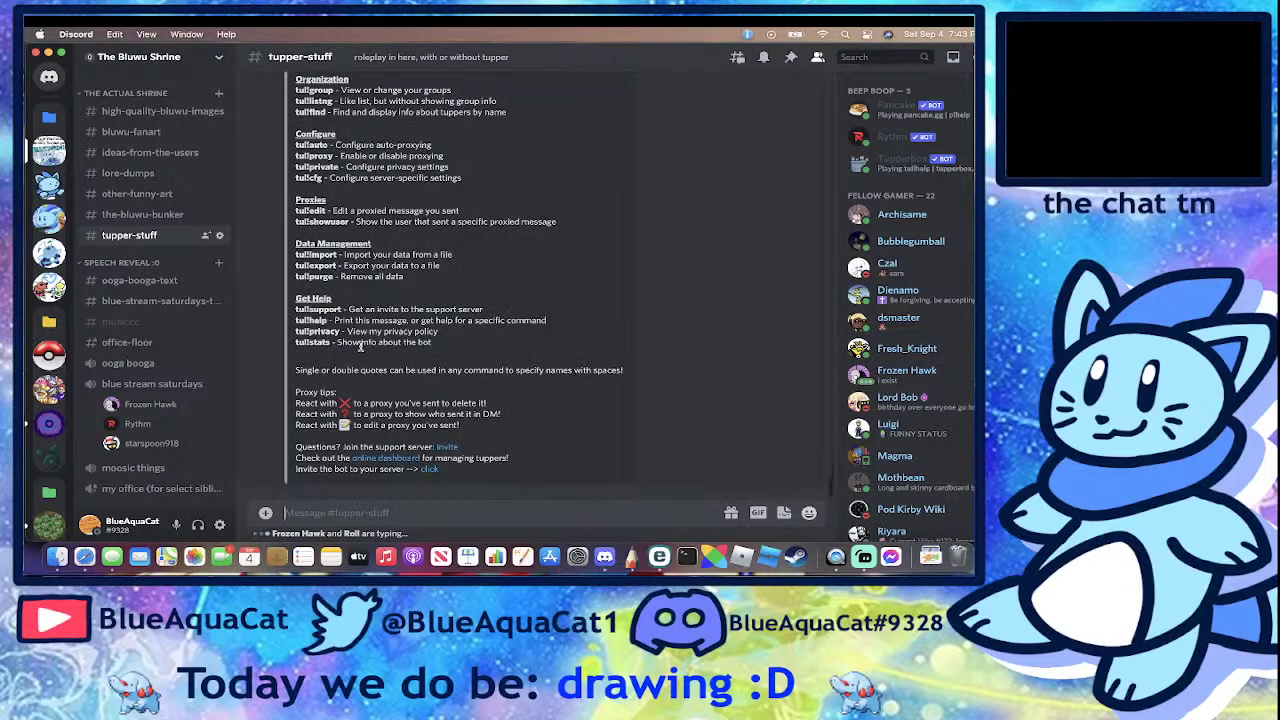
- Check the channel's pinned messages, find Tupperbox's help message for the avatar command in the history, and pin it to tupper-stuff
{"action": "left_click", "coordinate": [790, 60]}
{"action": "left_click", "coordinate": [790, 60]}
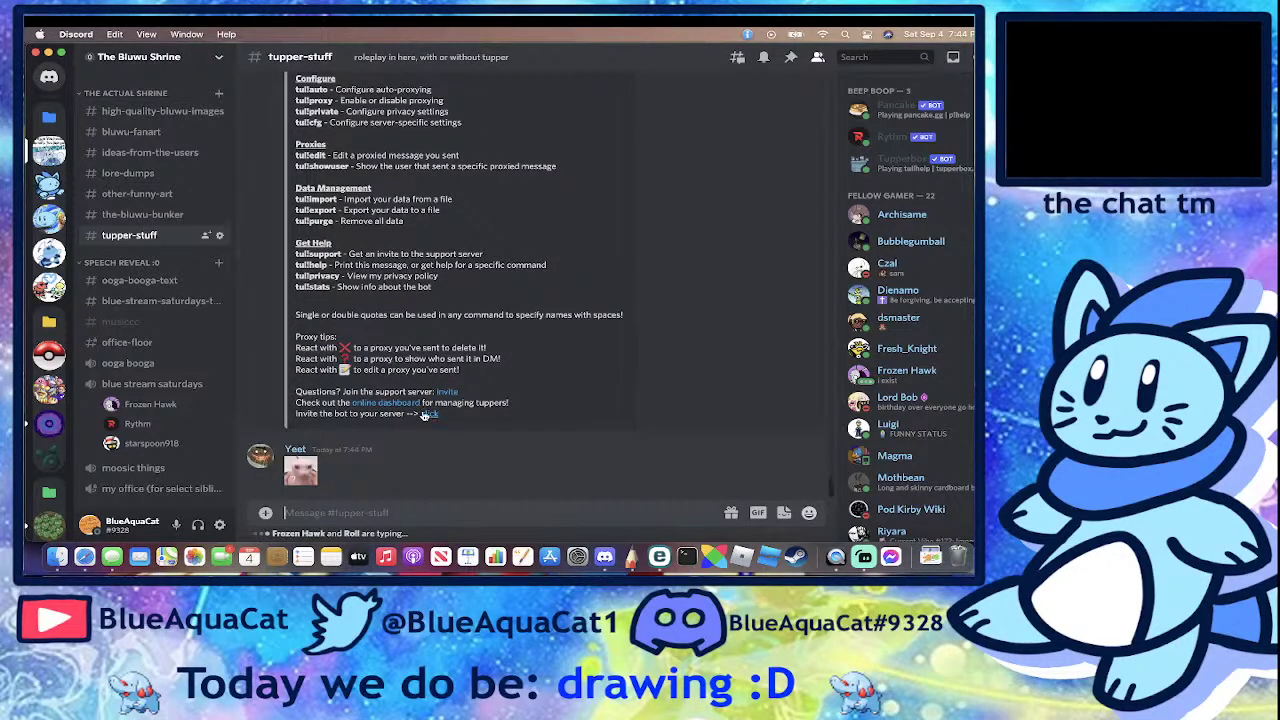
{"action": "scroll", "coordinate": [563, 387], "scroll_direction": "up", "scroll_amount": 15}
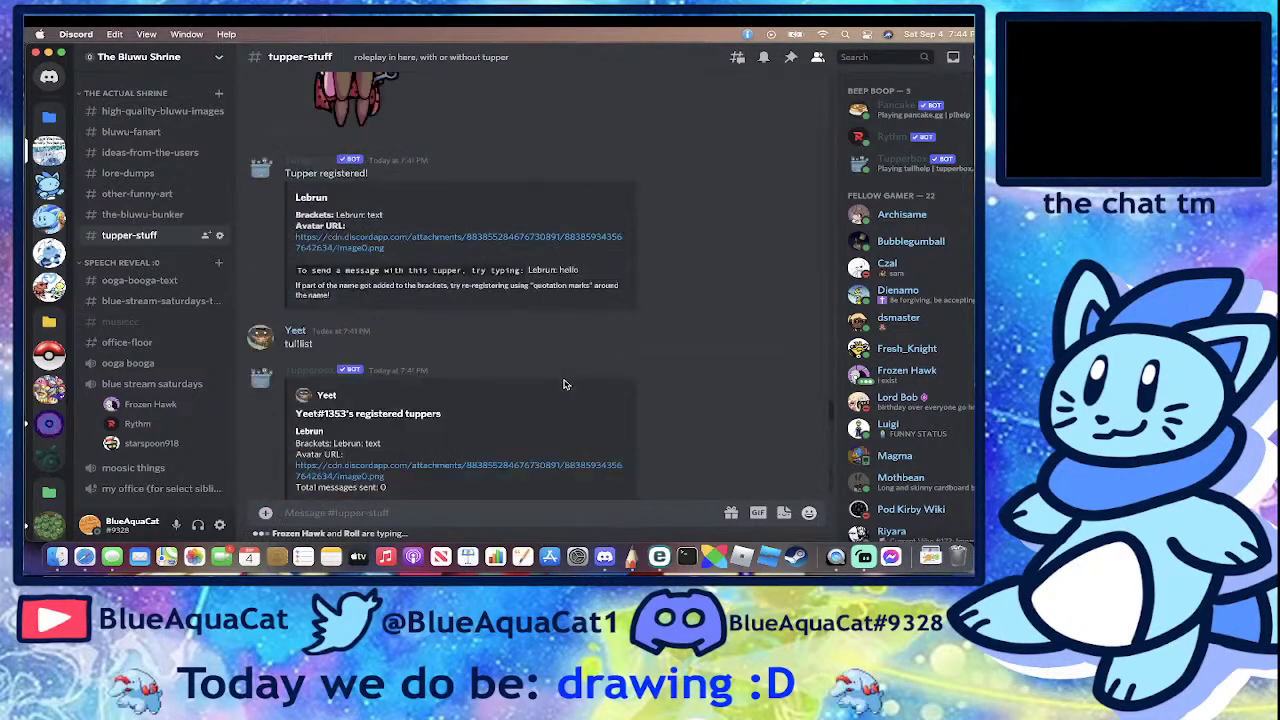
{"action": "scroll", "coordinate": [563, 384], "scroll_direction": "up", "scroll_amount": 10}
{"action": "scroll", "coordinate": [565, 380], "scroll_direction": "down", "scroll_amount": 5}
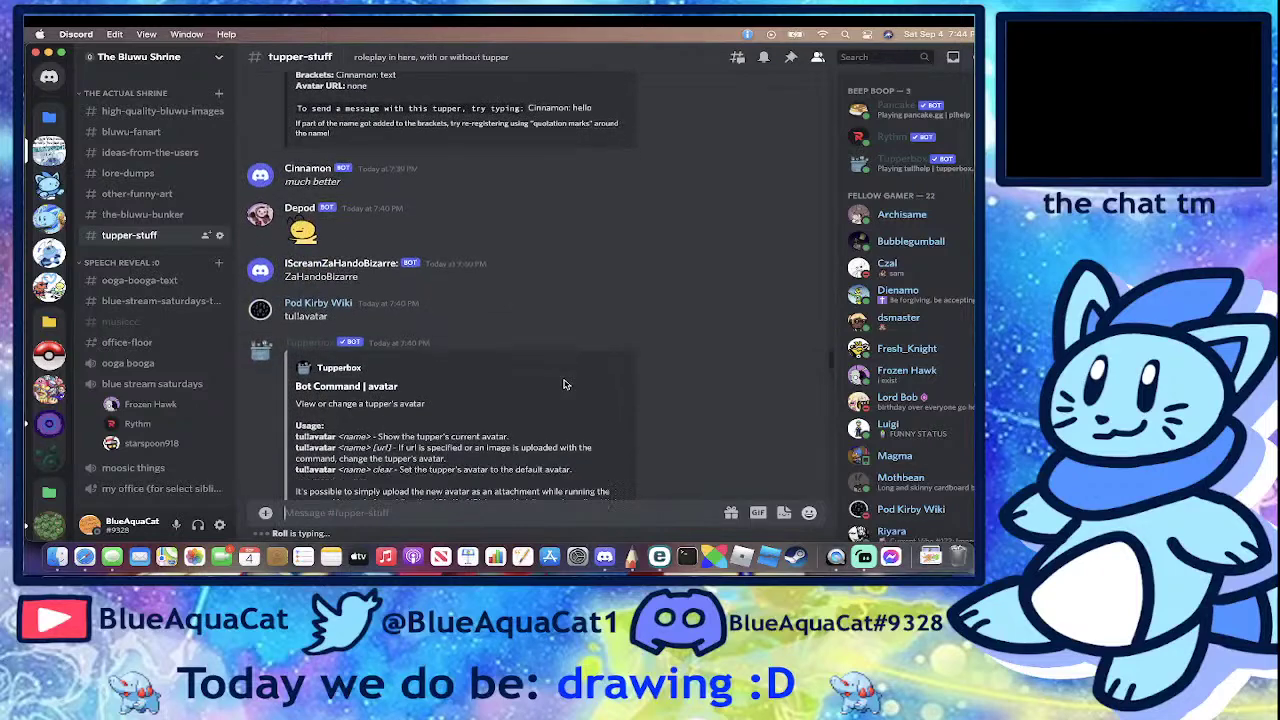
{"action": "left_click", "coordinate": [805, 189]}
{"action": "left_click", "coordinate": [710, 190]}
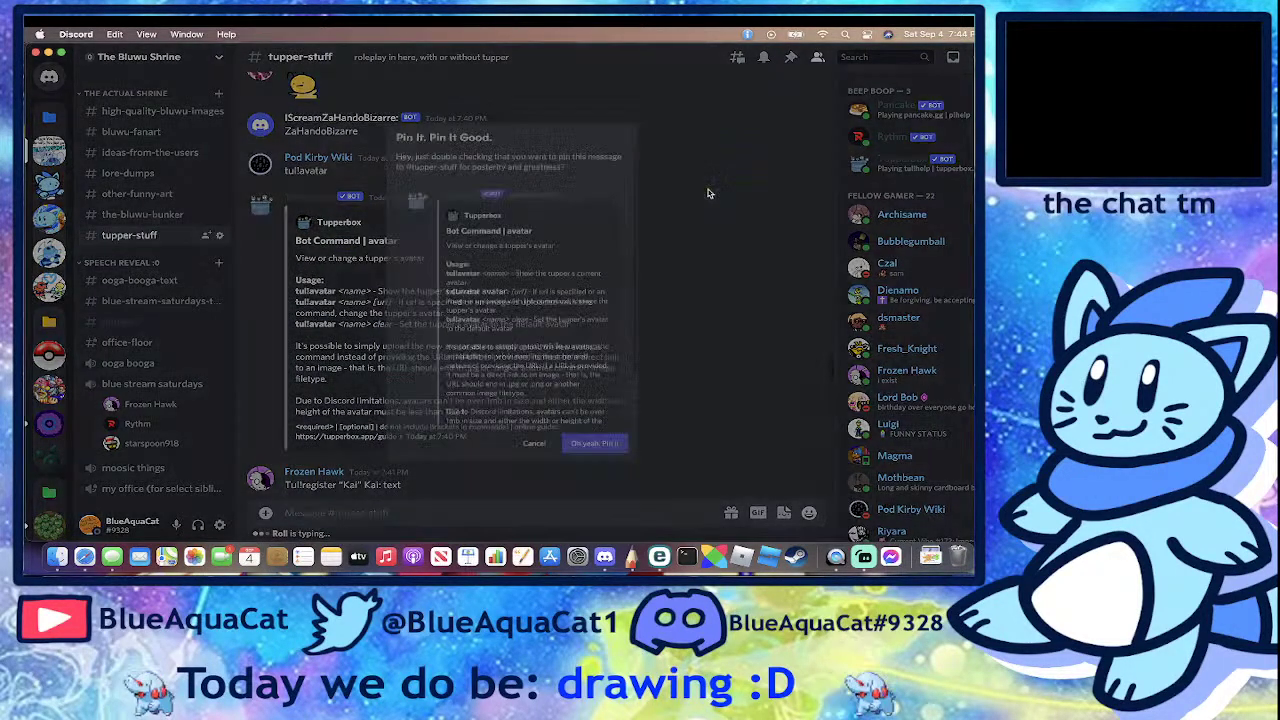
{"action": "left_click", "coordinate": [599, 487]}
{"action": "scroll", "coordinate": [661, 331], "scroll_direction": "down", "scroll_amount": 5}
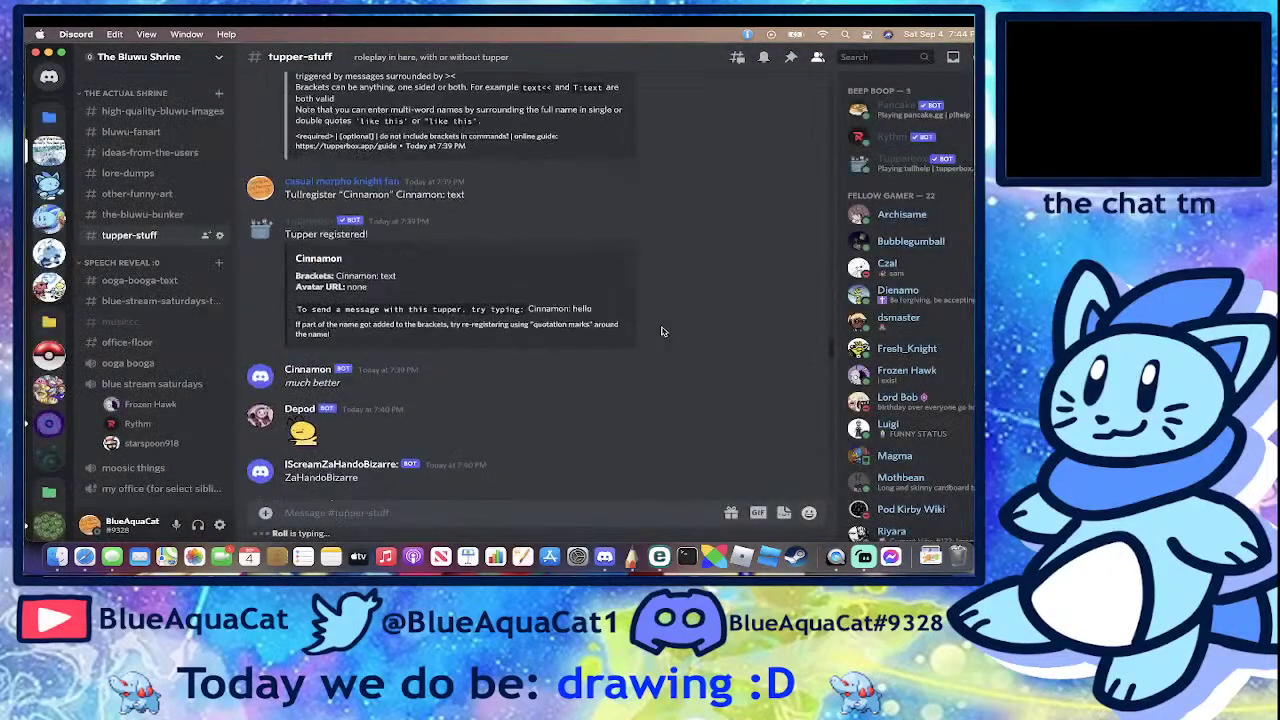
{"action": "scroll", "coordinate": [661, 331], "scroll_direction": "up", "scroll_amount": 5}
{"action": "scroll", "coordinate": [661, 331], "scroll_direction": "down", "scroll_amount": 5}
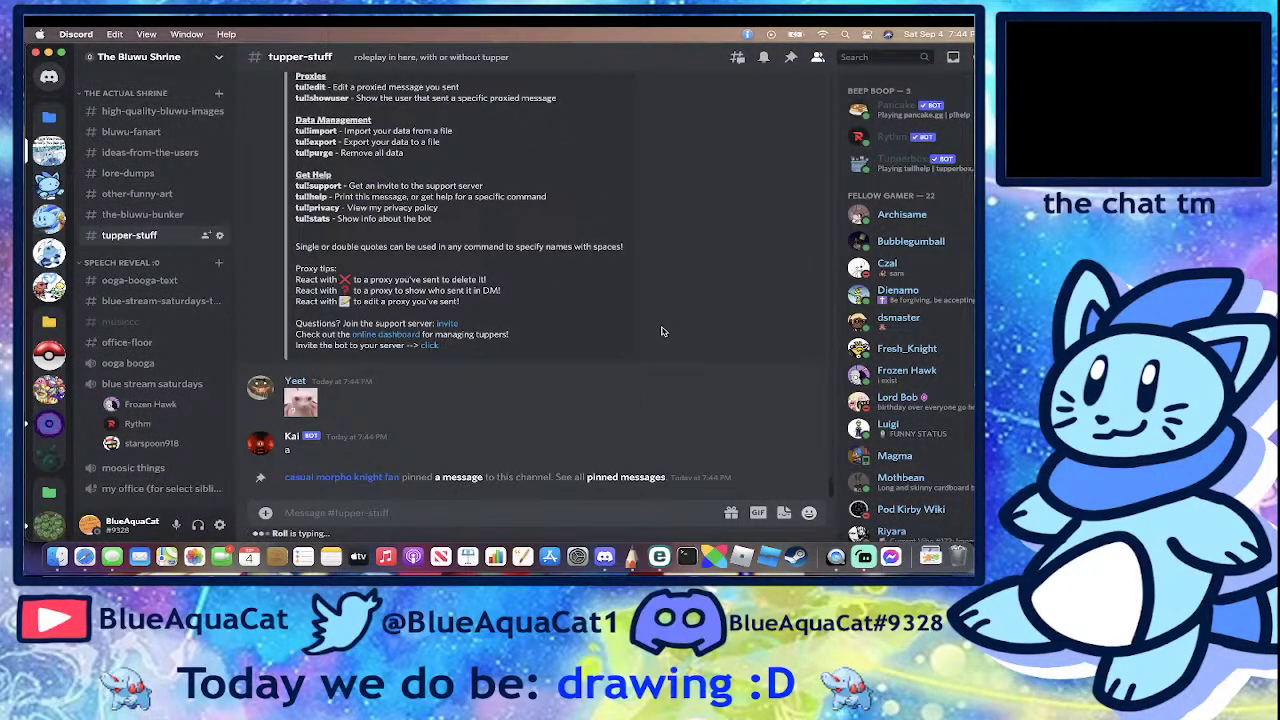
{"action": "scroll", "coordinate": [145, 139], "scroll_direction": "up", "scroll_amount": 5}
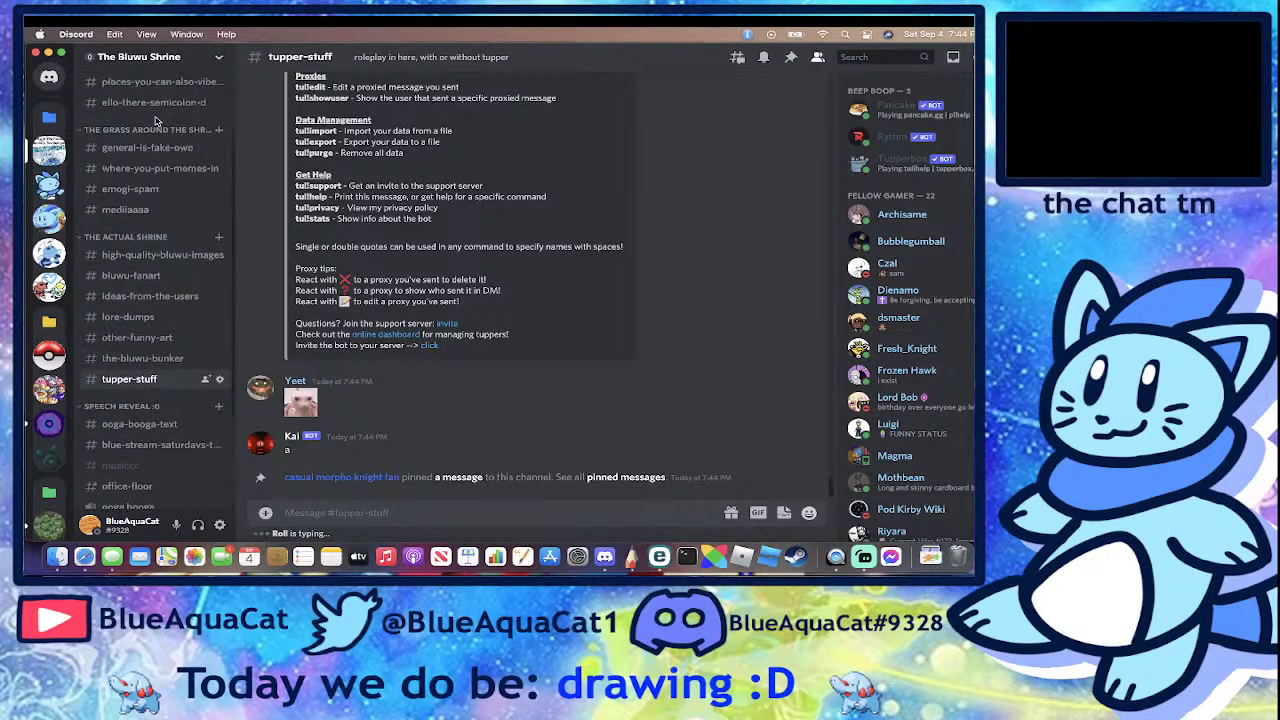
{"action": "left_click", "coordinate": [130, 233]}
{"action": "scroll", "coordinate": [130, 233], "scroll_direction": "down", "scroll_amount": 5}
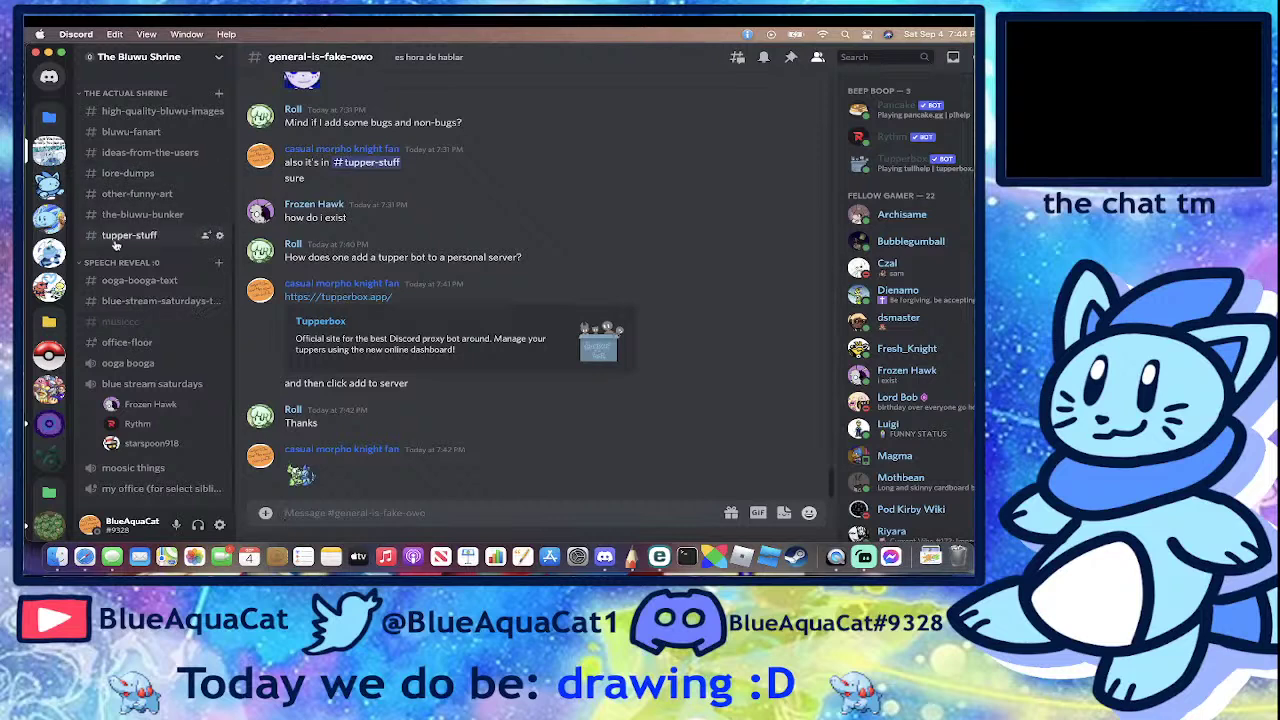
{"action": "left_click", "coordinate": [117, 242]}
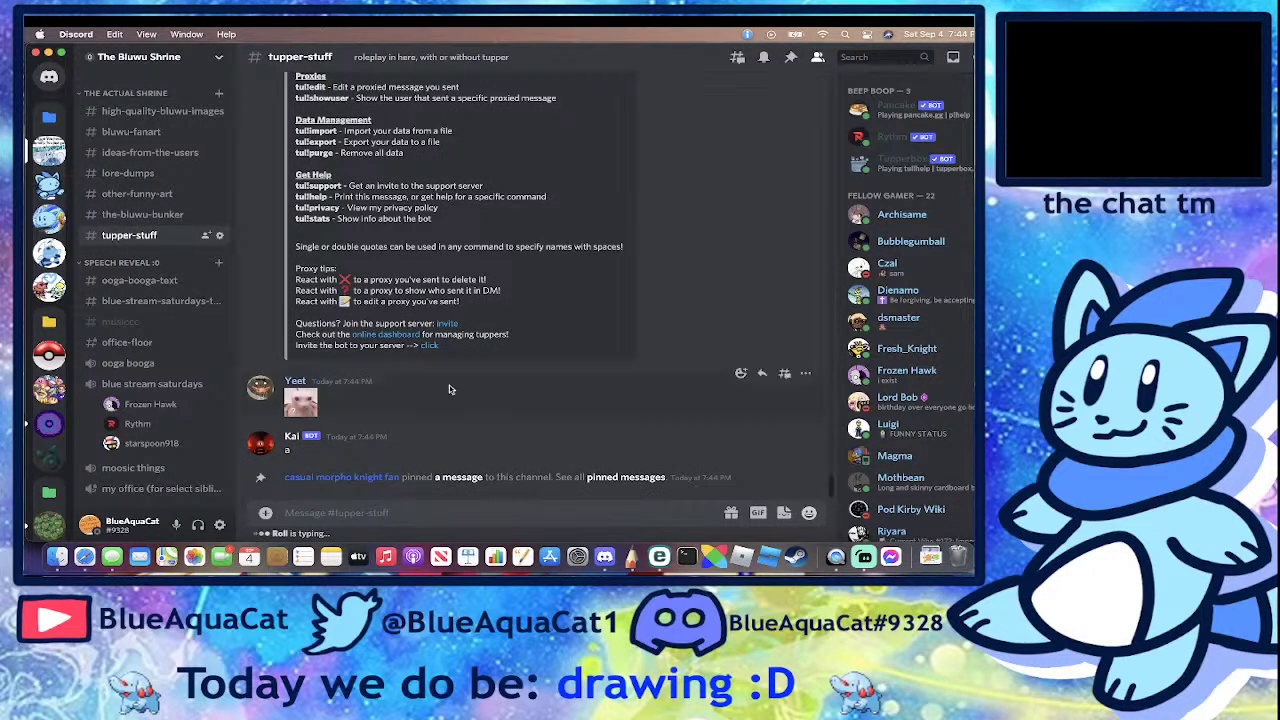
{"action": "scroll", "coordinate": [130, 300], "scroll_direction": "up", "scroll_amount": 4}
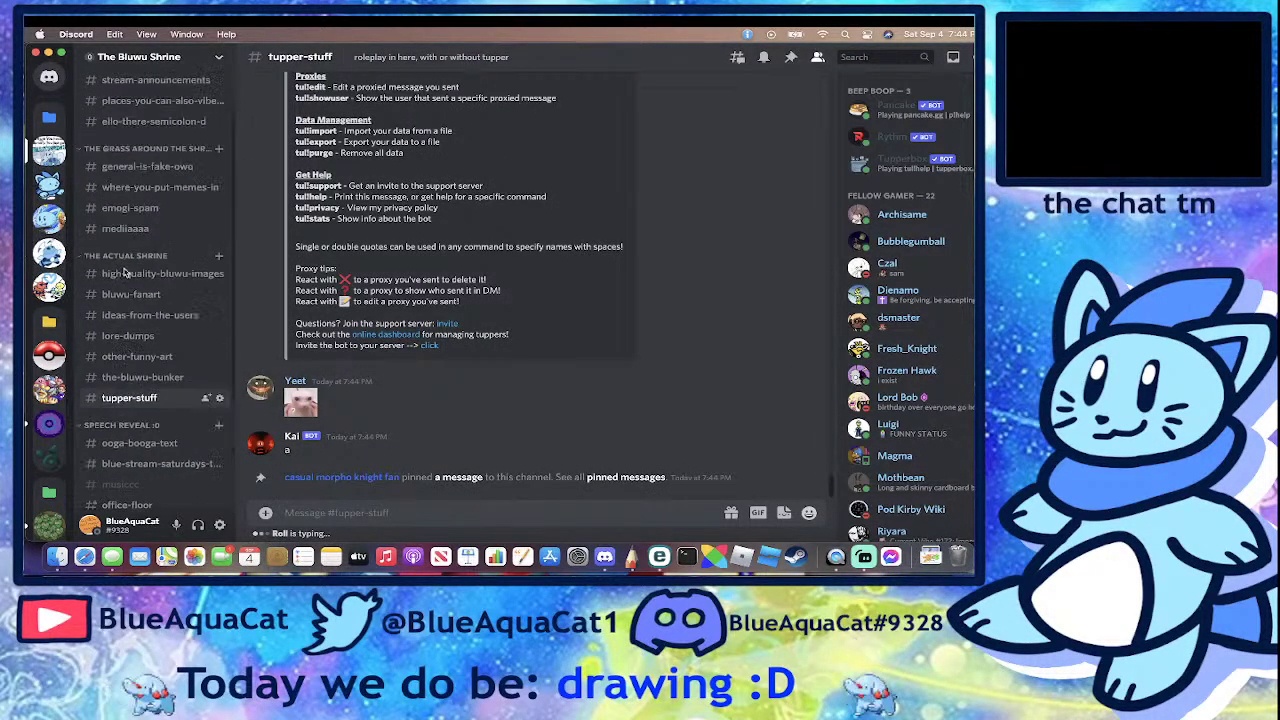
{"action": "scroll", "coordinate": [124, 272], "scroll_direction": "down", "scroll_amount": 4}
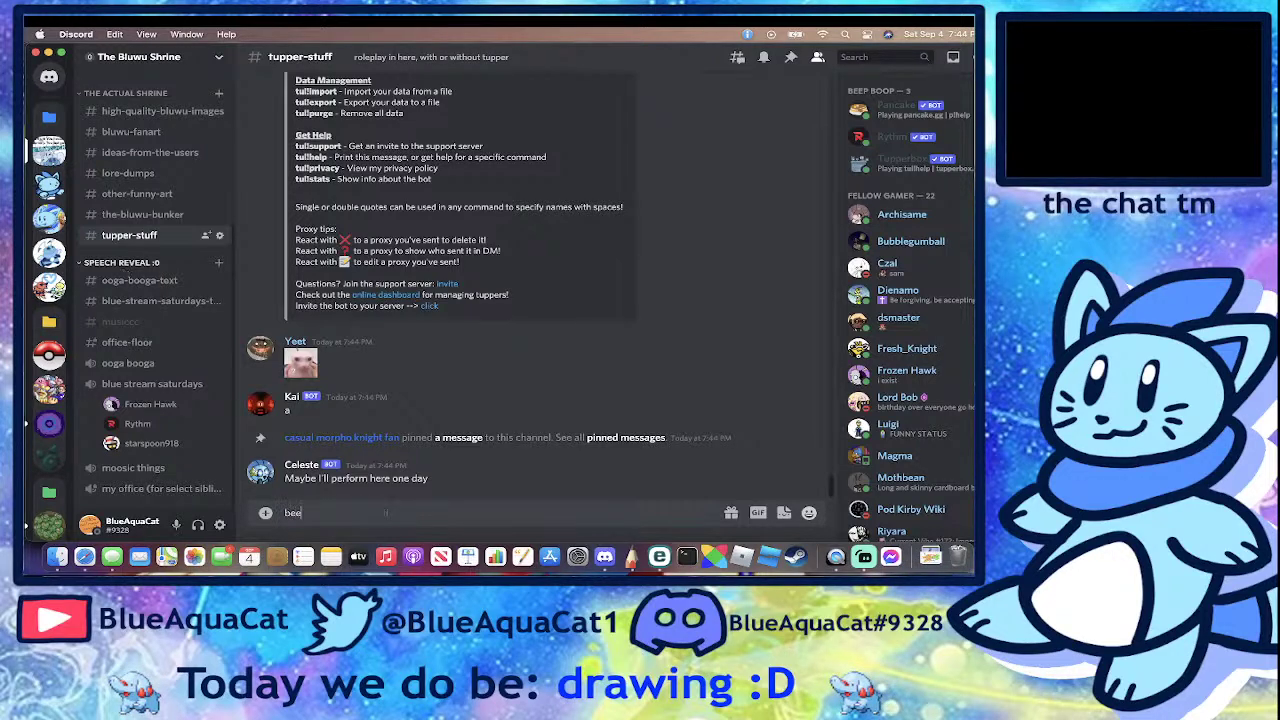
- Post the blue bug emoji in tupper-stuff as the Blutre tupper, using the "bee:" prefix
{"action": "left_click", "coordinate": [807, 516]}
{"action": "left_click", "coordinate": [612, 320]}
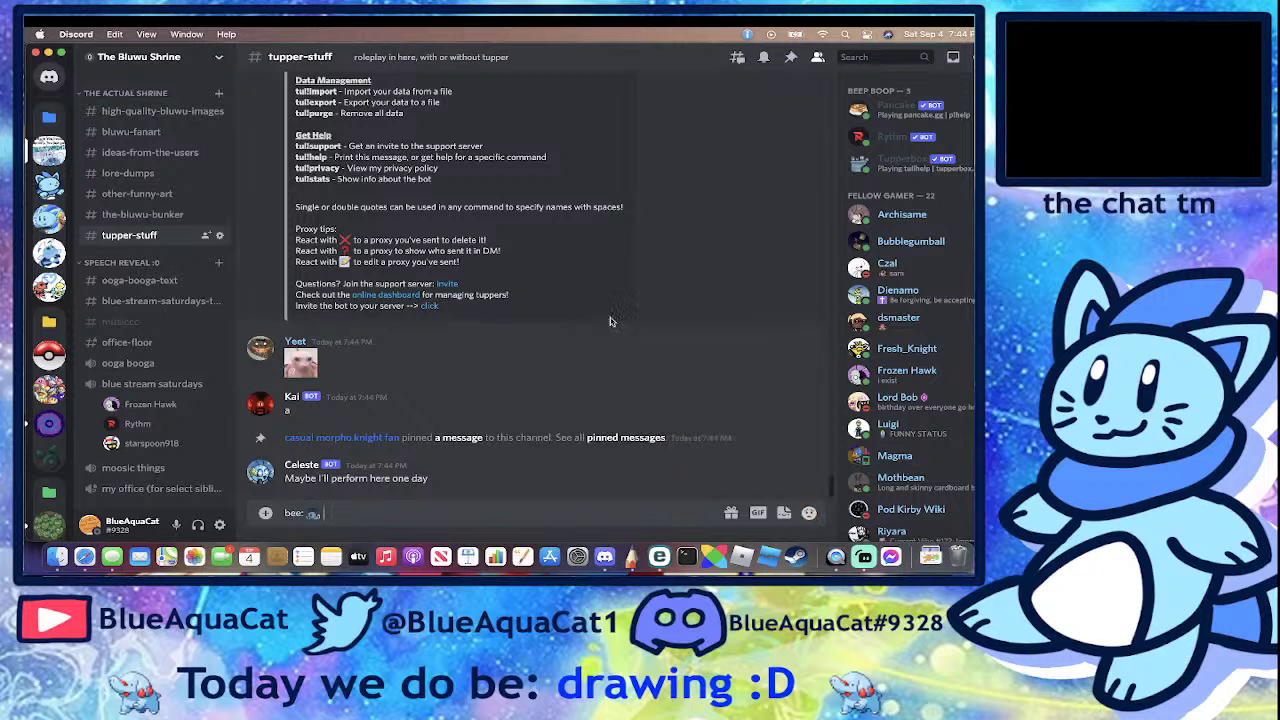
{"action": "key", "text": "Return"}
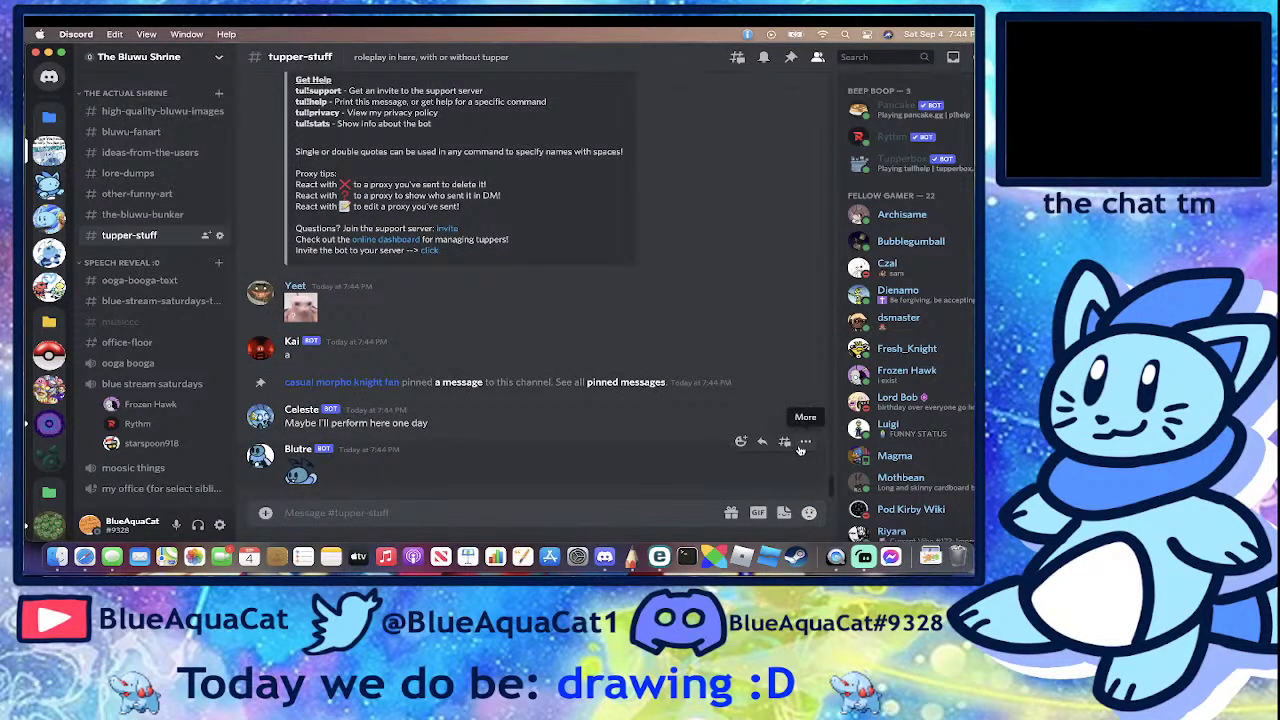
- Pin Blutre's emoji message to the tupper-stuff channel
{"action": "left_click", "coordinate": [804, 443]}
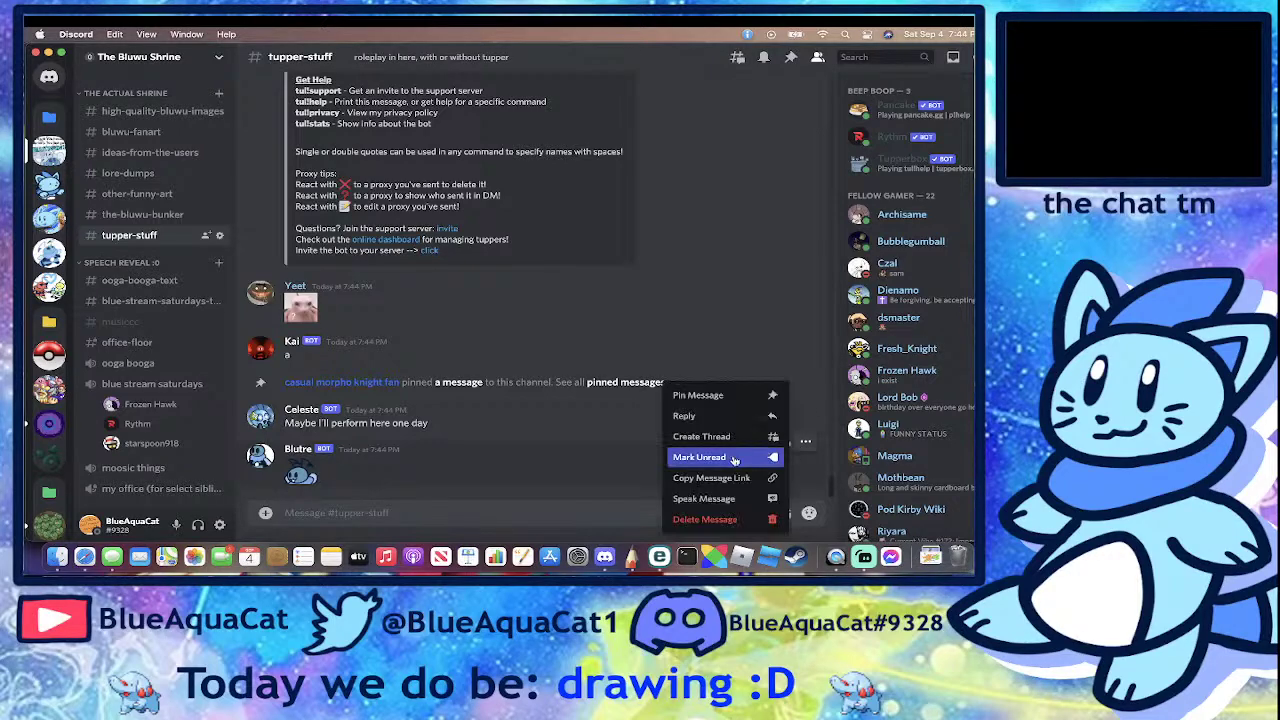
{"action": "left_click", "coordinate": [742, 400]}
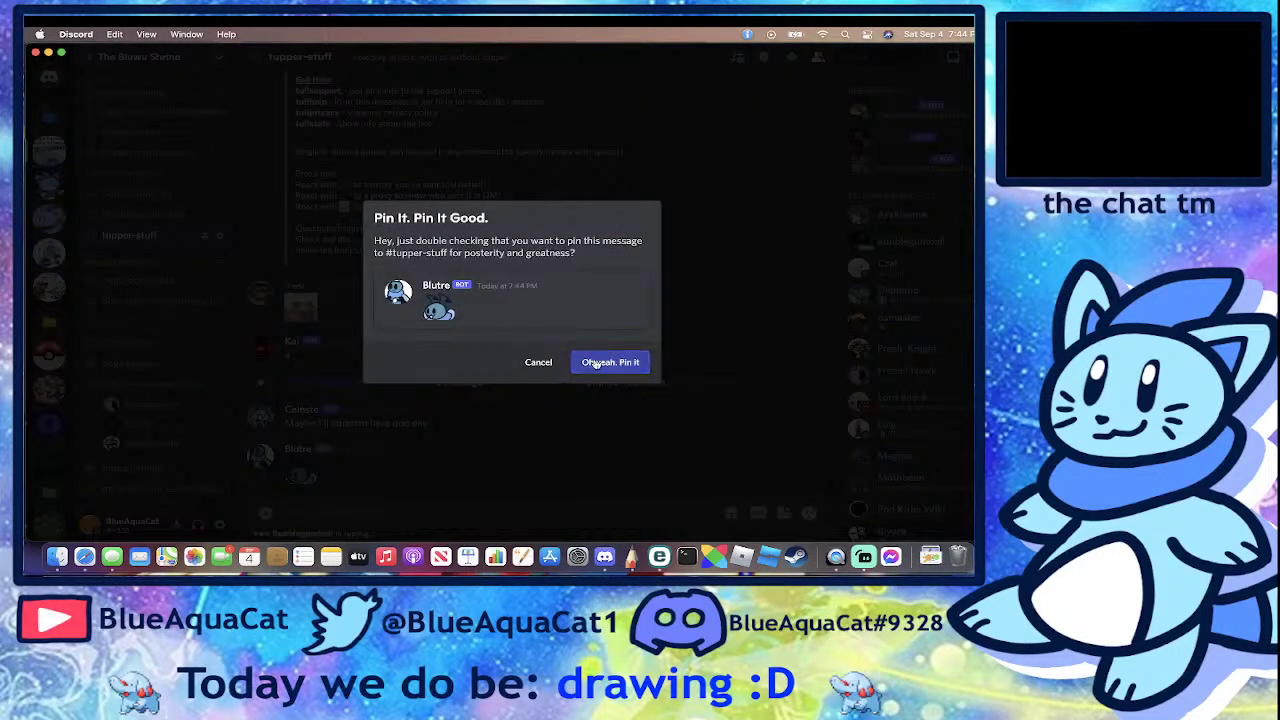
{"action": "left_click", "coordinate": [594, 363]}
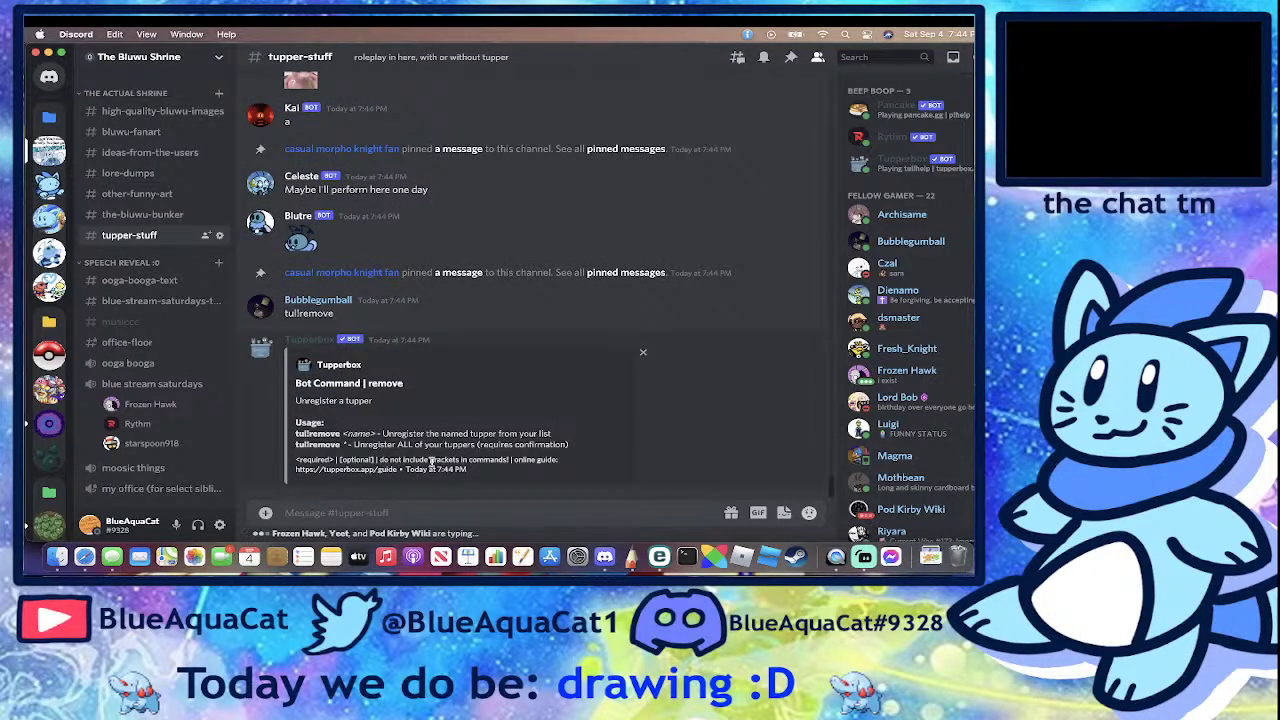
- Read through the recent tupper-stuff messages and view the details of the emoji Depod posted
{"action": "scroll", "coordinate": [441, 313], "scroll_direction": "up", "scroll_amount": 2}
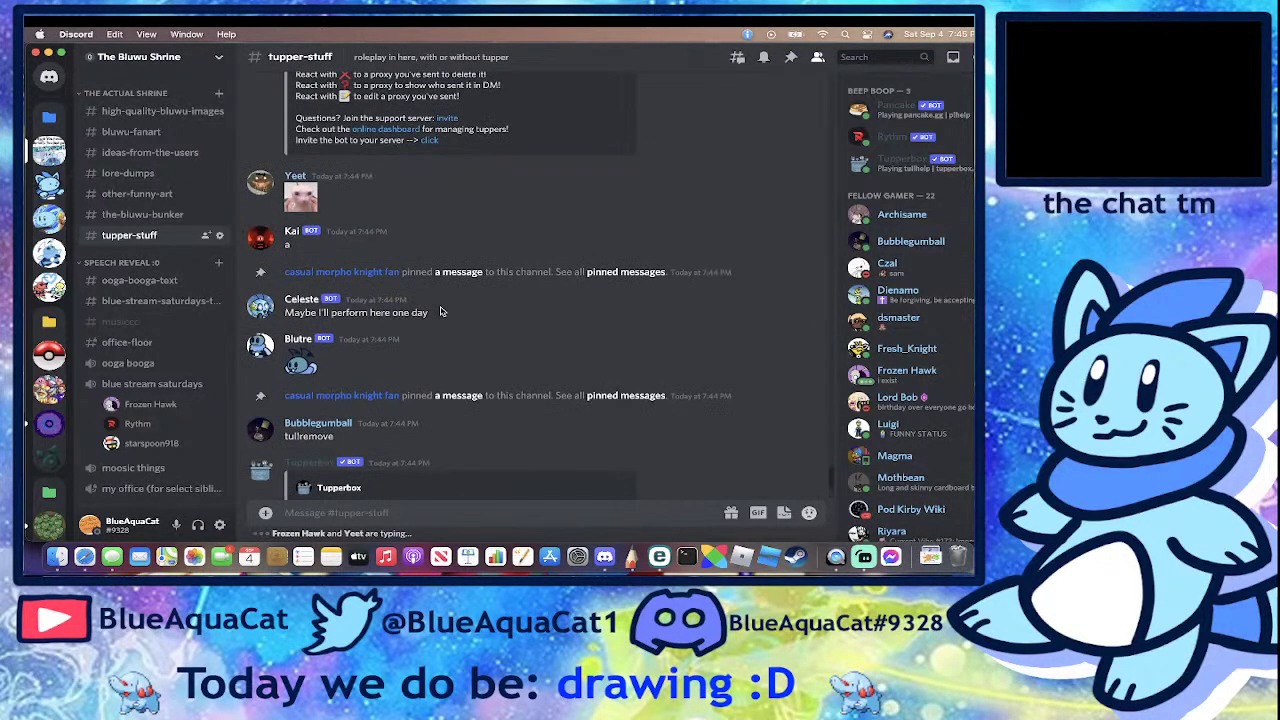
{"action": "key", "text": "ctrl+Up"}
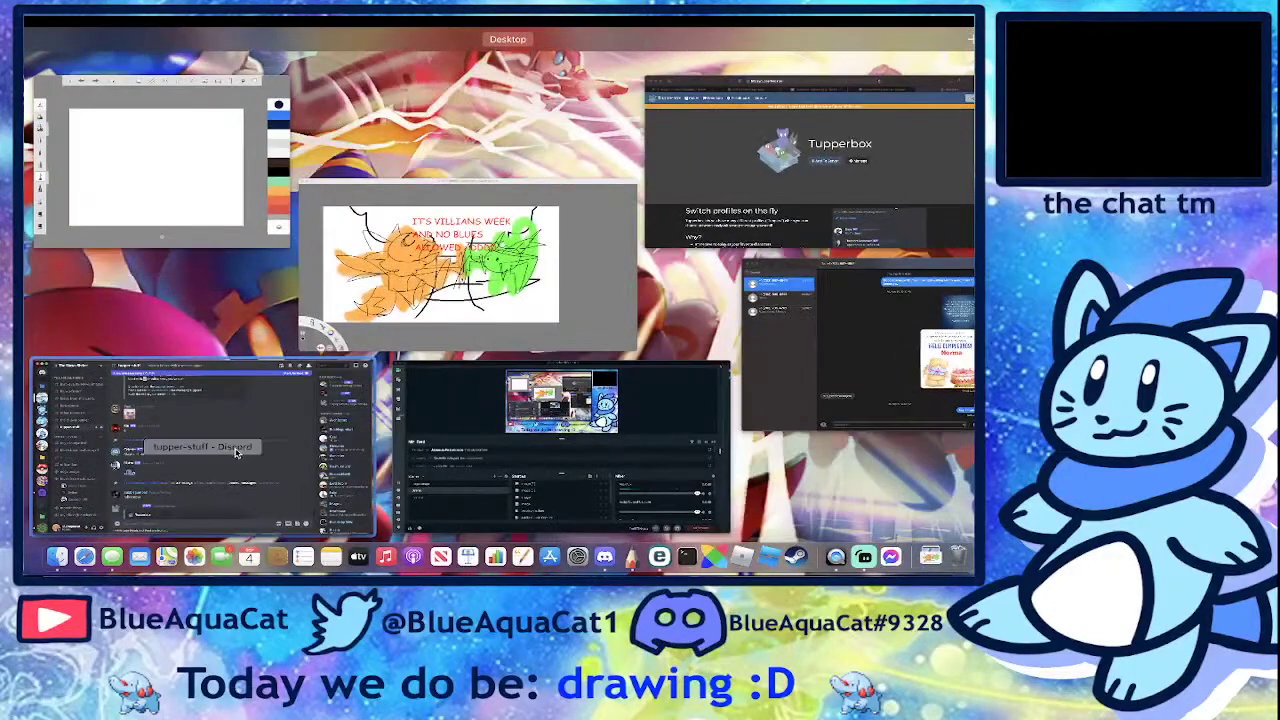
{"action": "left_click", "coordinate": [240, 448]}
{"action": "scroll", "coordinate": [378, 408], "scroll_direction": "down", "scroll_amount": 3}
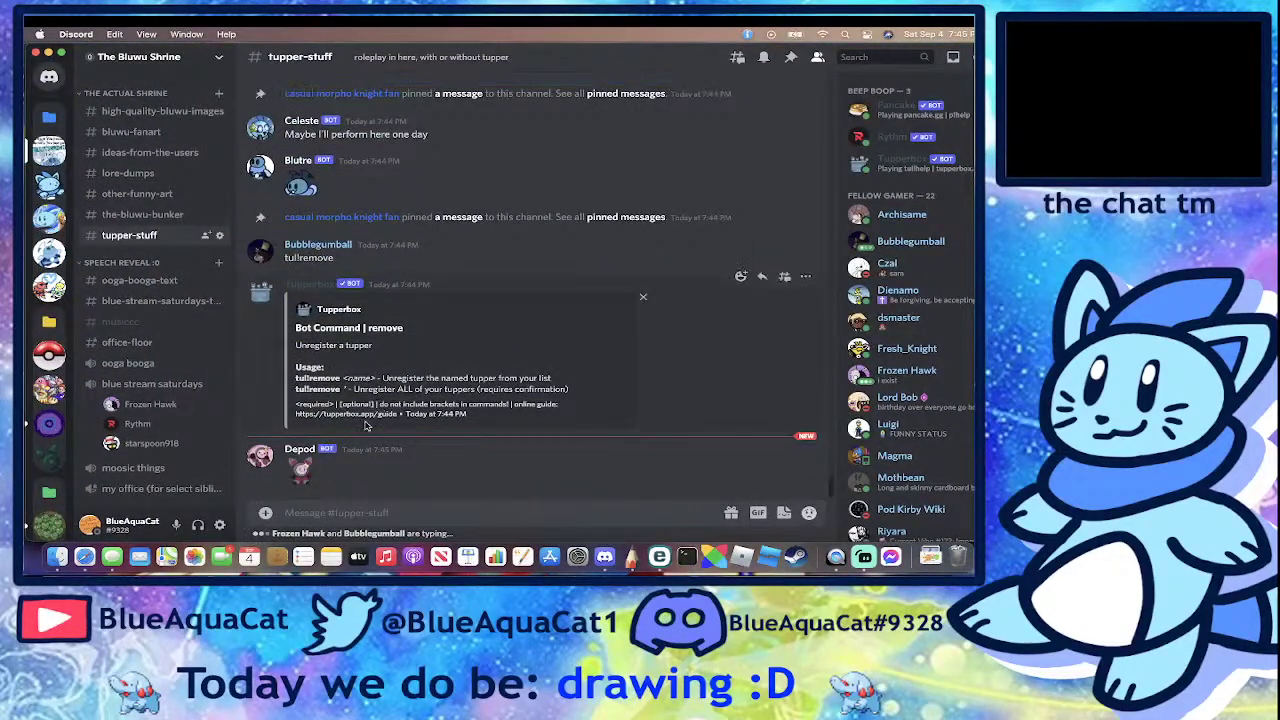
{"action": "left_click", "coordinate": [307, 478]}
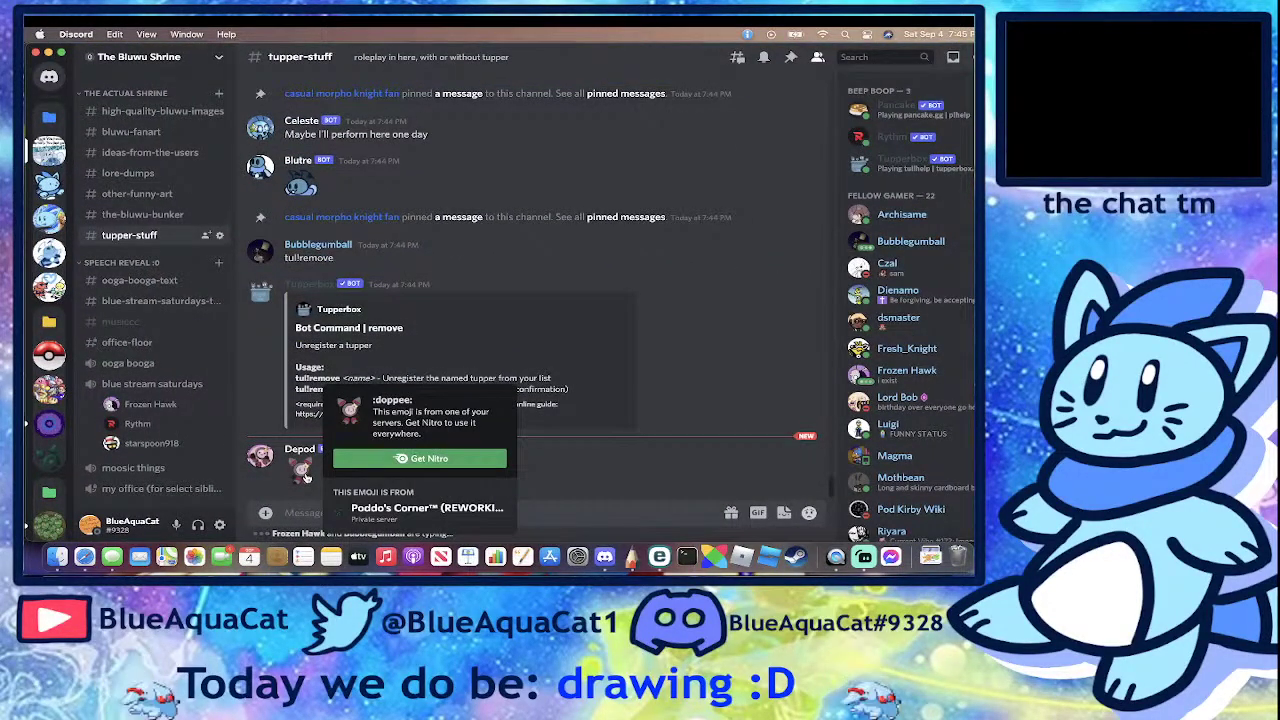
{"action": "left_click", "coordinate": [260, 485]}
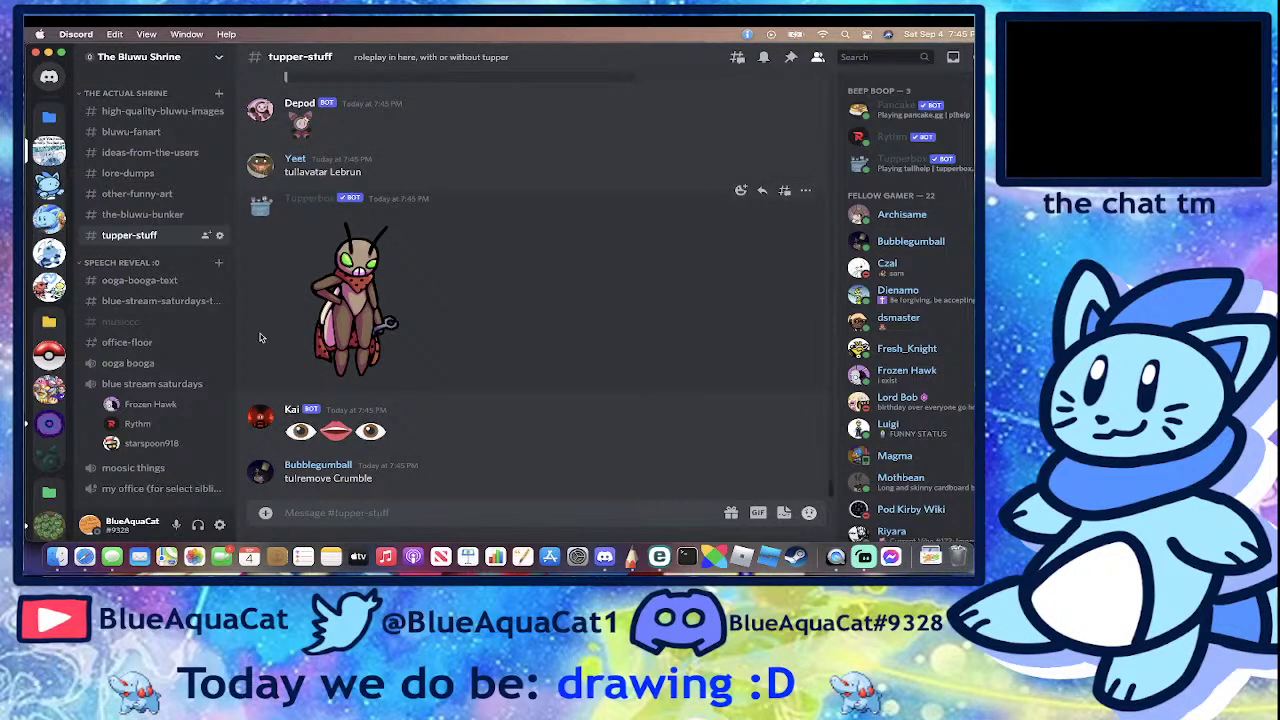
{"action": "scroll", "coordinate": [259, 338], "scroll_direction": "up", "scroll_amount": 3}
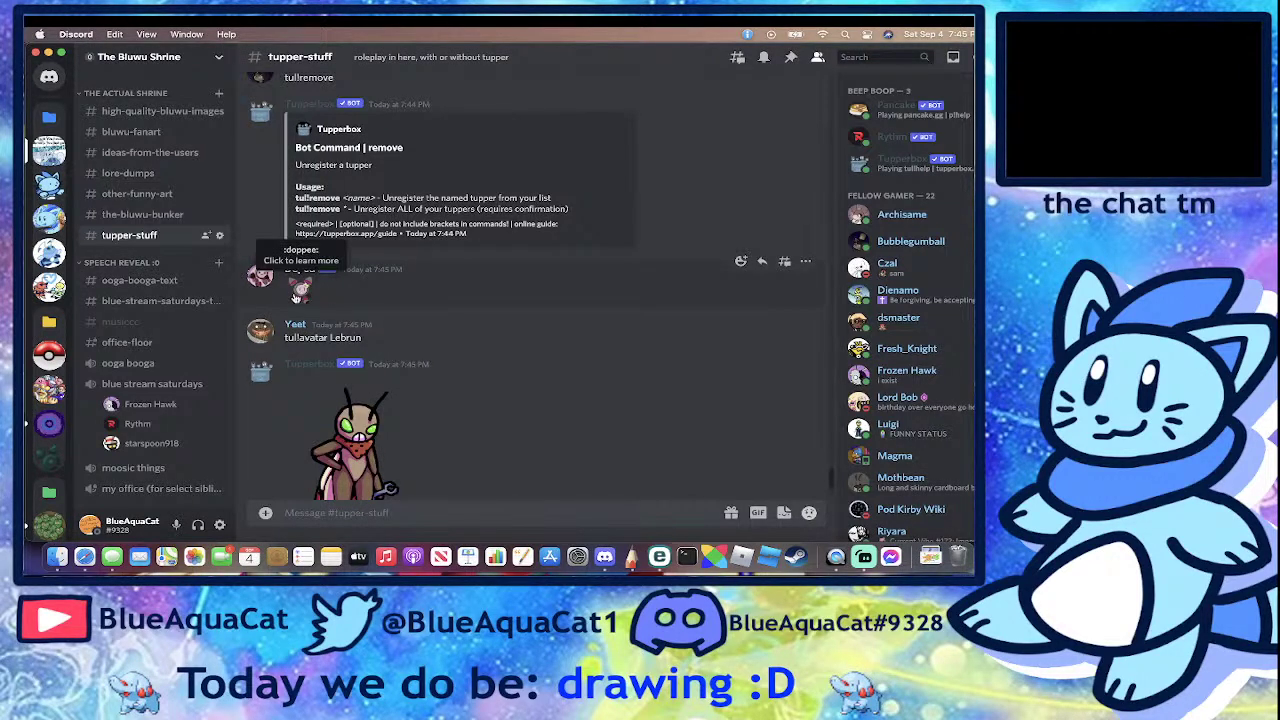
{"action": "scroll", "coordinate": [300, 290], "scroll_direction": "down", "scroll_amount": 2}
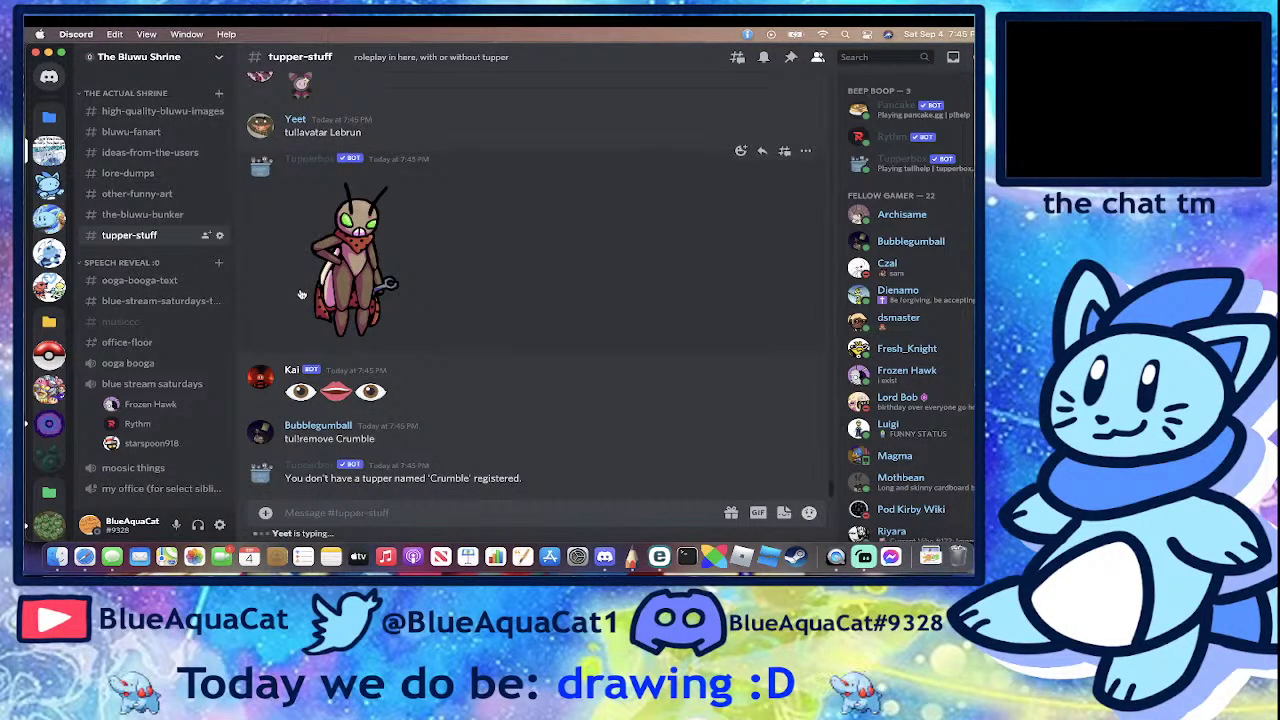
- Check the general-is-fake-owo channel, switch to QuickTime Player's Movie Recording window showing the sketch canvas, and make it full screen
{"action": "scroll", "coordinate": [168, 318], "scroll_direction": "up", "scroll_amount": 5}
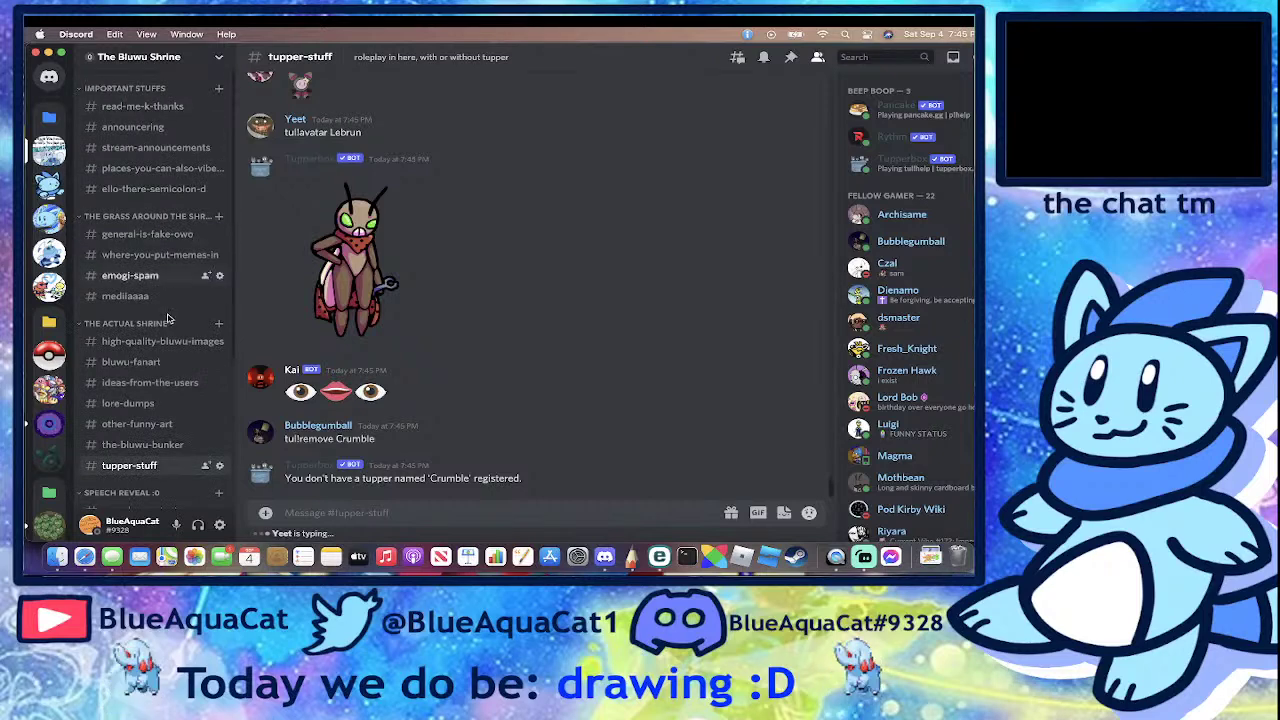
{"action": "left_click", "coordinate": [129, 234]}
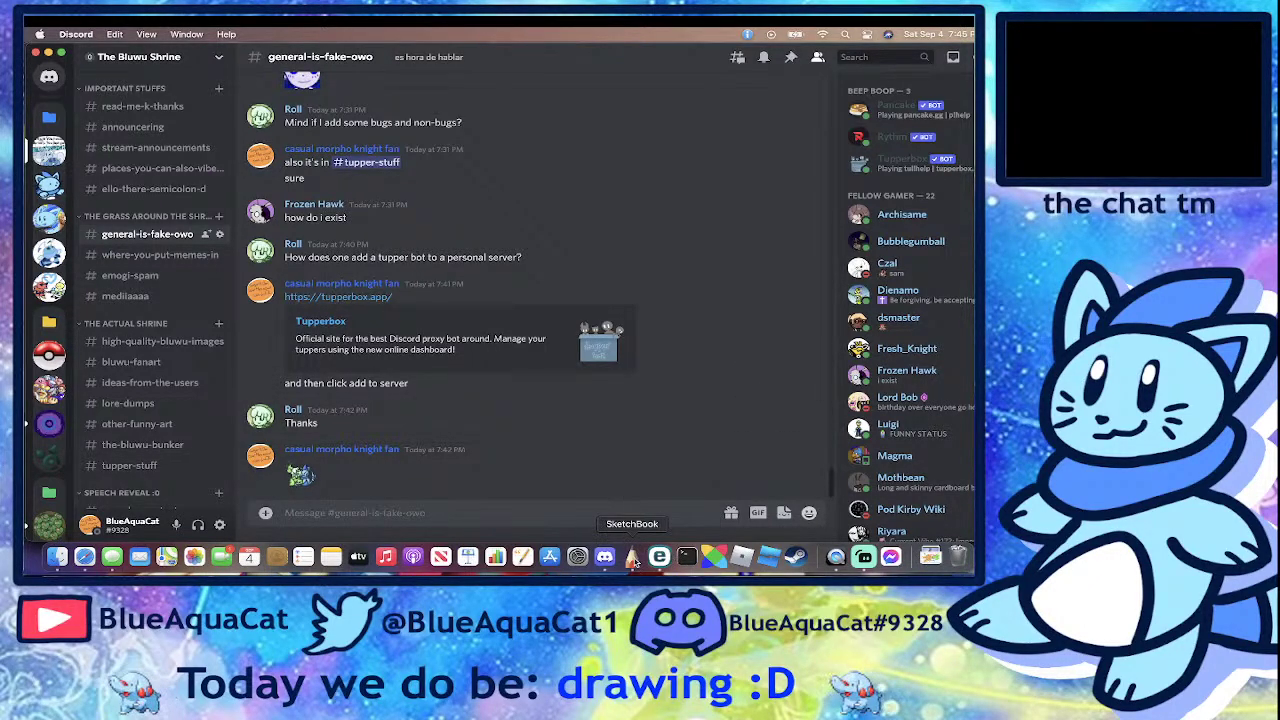
{"action": "left_click", "coordinate": [836, 556]}
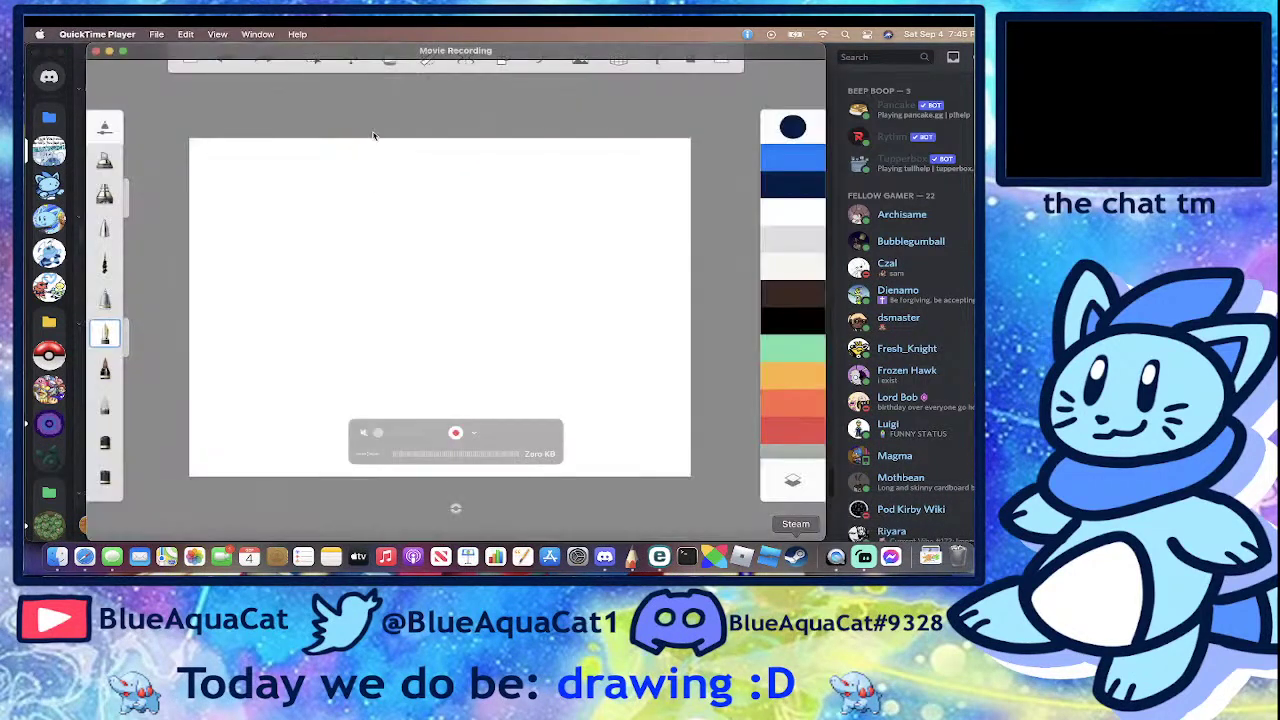
{"action": "left_click", "coordinate": [122, 50]}
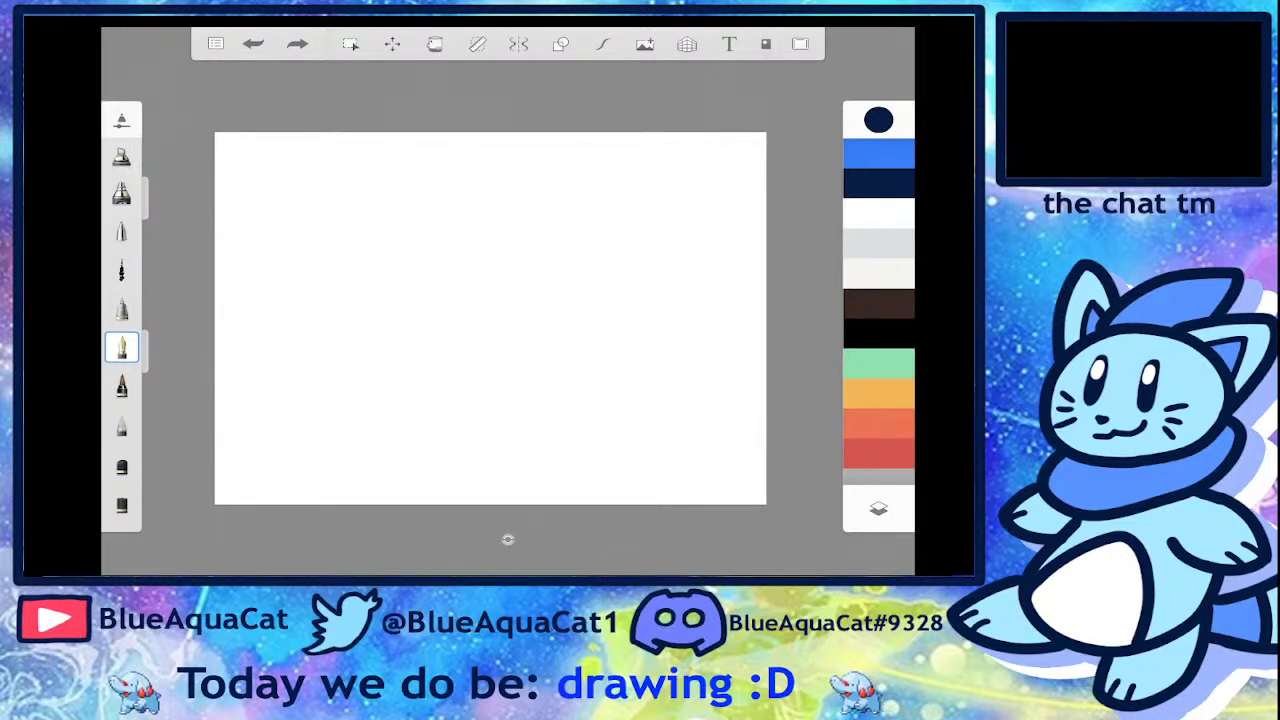
{"action": "left_click_drag", "start_coordinate": [600, 300], "coordinate": [650, 280]}
{"action": "mouse_move", "coordinate": [480, 320]}
{"action": "left_mouse_down"}
{"action": "mouse_move", "coordinate": [510, 318]}
{"action": "mouse_move", "coordinate": [495, 318]}
{"action": "left_mouse_up"}
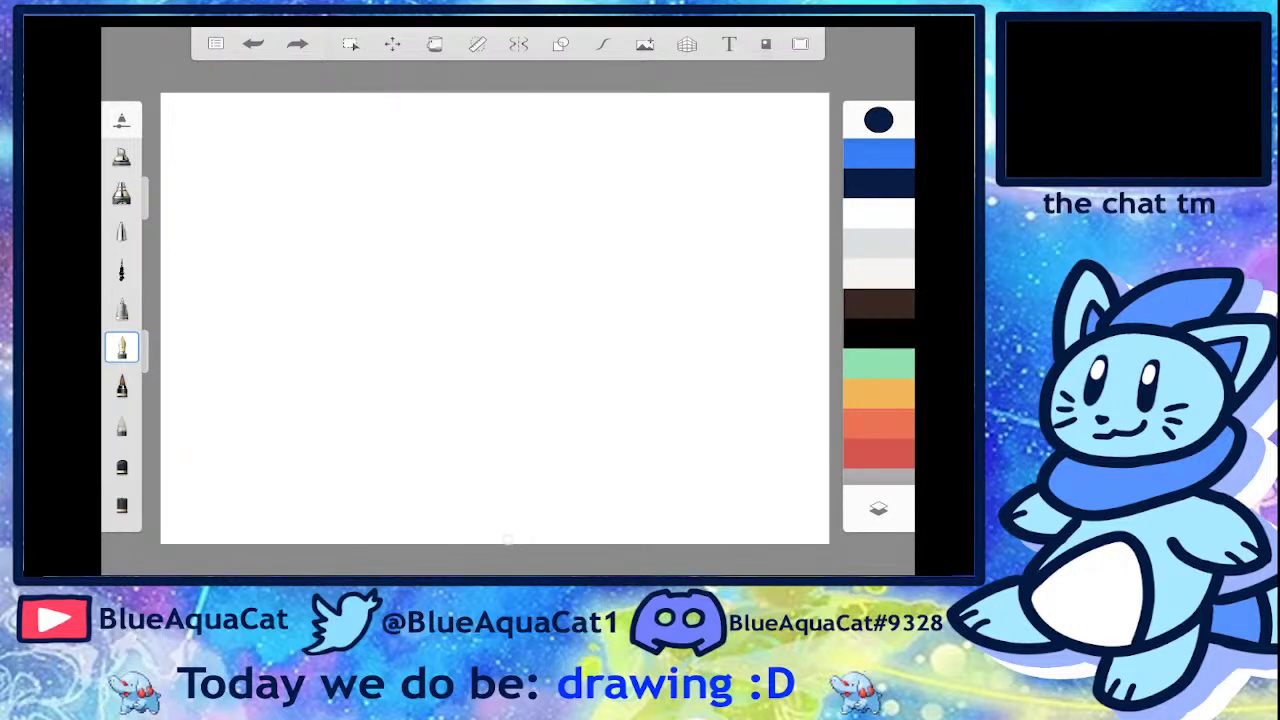
{"action": "mouse_move", "coordinate": [471, 357]}
{"action": "left_mouse_down"}
{"action": "mouse_move", "coordinate": [566, 414]}
{"action": "mouse_move", "coordinate": [478, 352]}
{"action": "left_mouse_up"}
{"action": "key", "text": "ctrl+z"}
- Sketch a creature on the canvas with an oval head, dot eyes, long mouth, pointed ears, scarf, scribble-striped body and thin tail
{"action": "mouse_move", "coordinate": [318, 364]}
{"action": "left_mouse_down"}
{"action": "mouse_move", "coordinate": [316, 382]}
{"action": "mouse_move", "coordinate": [454, 396]}
{"action": "mouse_move", "coordinate": [306, 420]}
{"action": "mouse_move", "coordinate": [440, 442]}
{"action": "mouse_move", "coordinate": [448, 462]}
{"action": "mouse_move", "coordinate": [340, 466]}
{"action": "mouse_move", "coordinate": [506, 448]}
{"action": "left_mouse_up"}
{"action": "mouse_move", "coordinate": [309, 372]}
{"action": "left_mouse_down"}
{"action": "mouse_move", "coordinate": [402, 318]}
{"action": "mouse_move", "coordinate": [310, 374]}
{"action": "mouse_move", "coordinate": [460, 359]}
{"action": "left_mouse_up"}
{"action": "left_click", "coordinate": [348, 352]}
{"action": "left_click", "coordinate": [398, 349]}
{"action": "mouse_move", "coordinate": [326, 340]}
{"action": "left_mouse_down"}
{"action": "mouse_move", "coordinate": [414, 320]}
{"action": "mouse_move", "coordinate": [415, 259]}
{"action": "left_mouse_up"}
{"action": "left_click_drag", "start_coordinate": [400, 400], "coordinate": [410, 315]}
{"action": "mouse_move", "coordinate": [380, 372]}
{"action": "left_mouse_down"}
{"action": "mouse_move", "coordinate": [345, 410]}
{"action": "mouse_move", "coordinate": [442, 362]}
{"action": "mouse_move", "coordinate": [440, 412]}
{"action": "left_mouse_up"}
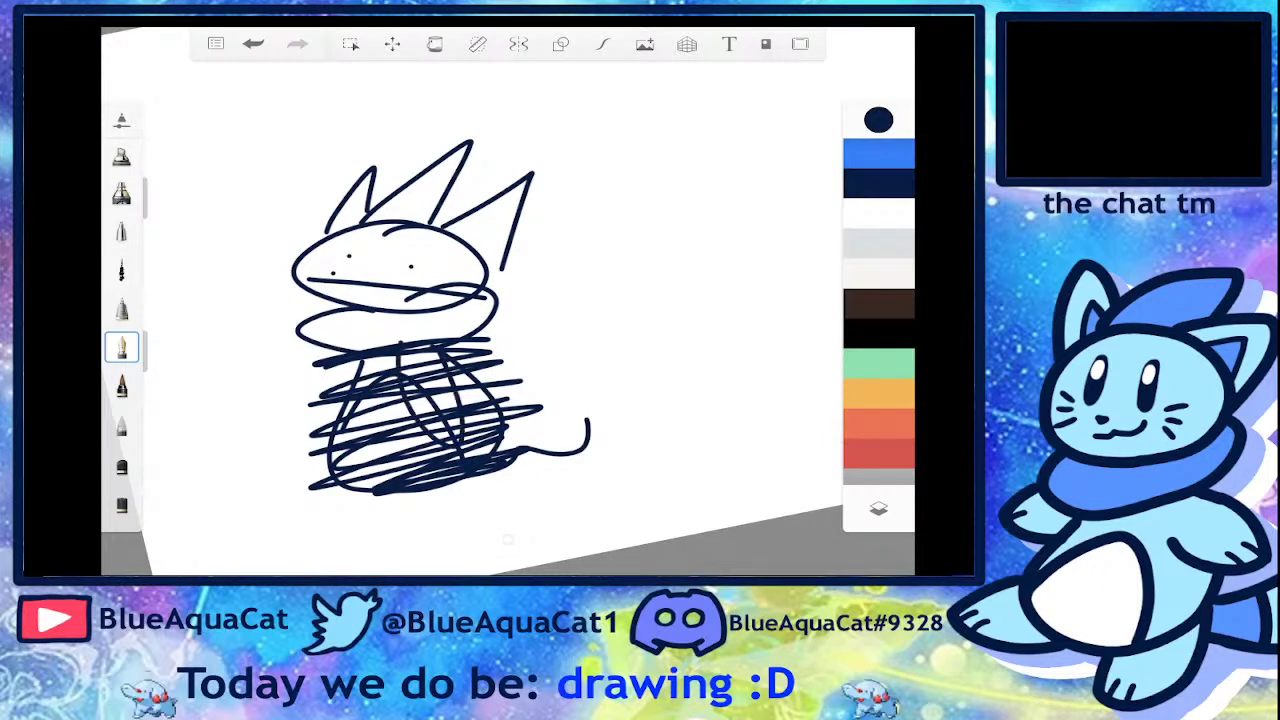
- Add arms, two oval feet, inner-ear lines and curled tufts on both sides of the creature's head
{"action": "left_click_drag", "start_coordinate": [400, 342], "coordinate": [345, 452]}
{"action": "left_click_drag", "start_coordinate": [300, 520], "coordinate": [478, 478]}
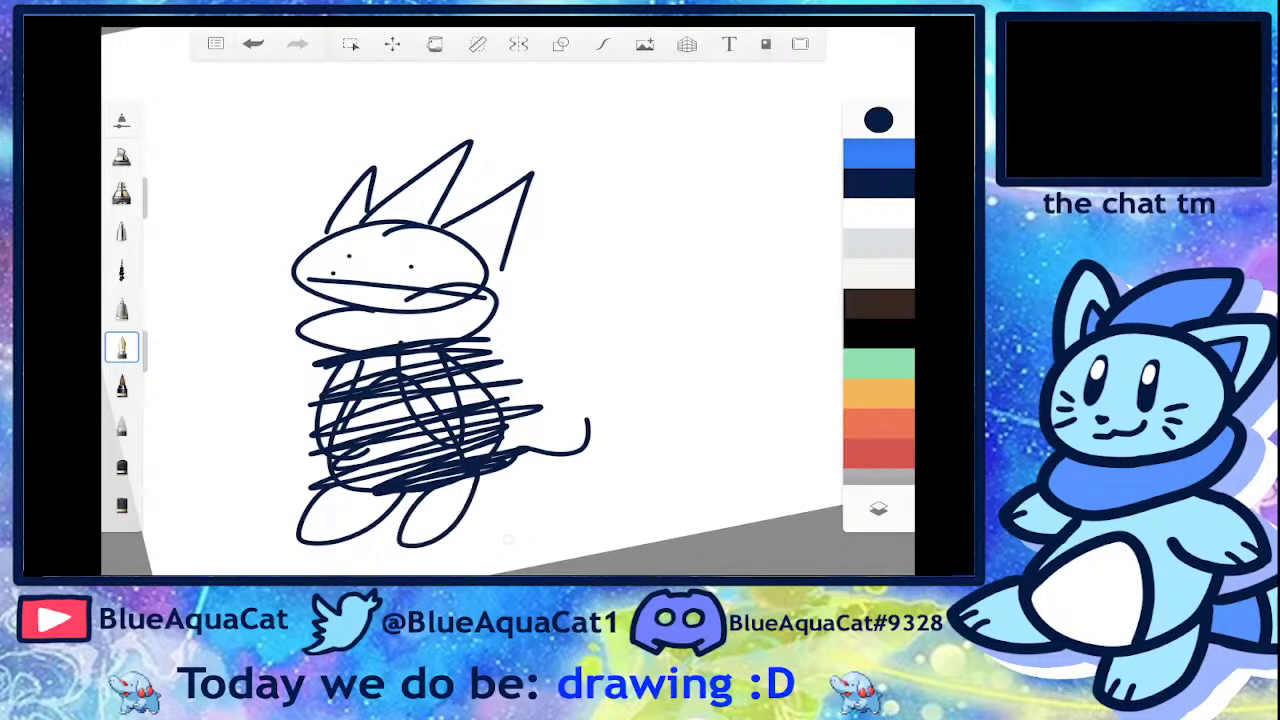
{"action": "left_click_drag", "start_coordinate": [450, 350], "coordinate": [424, 368]}
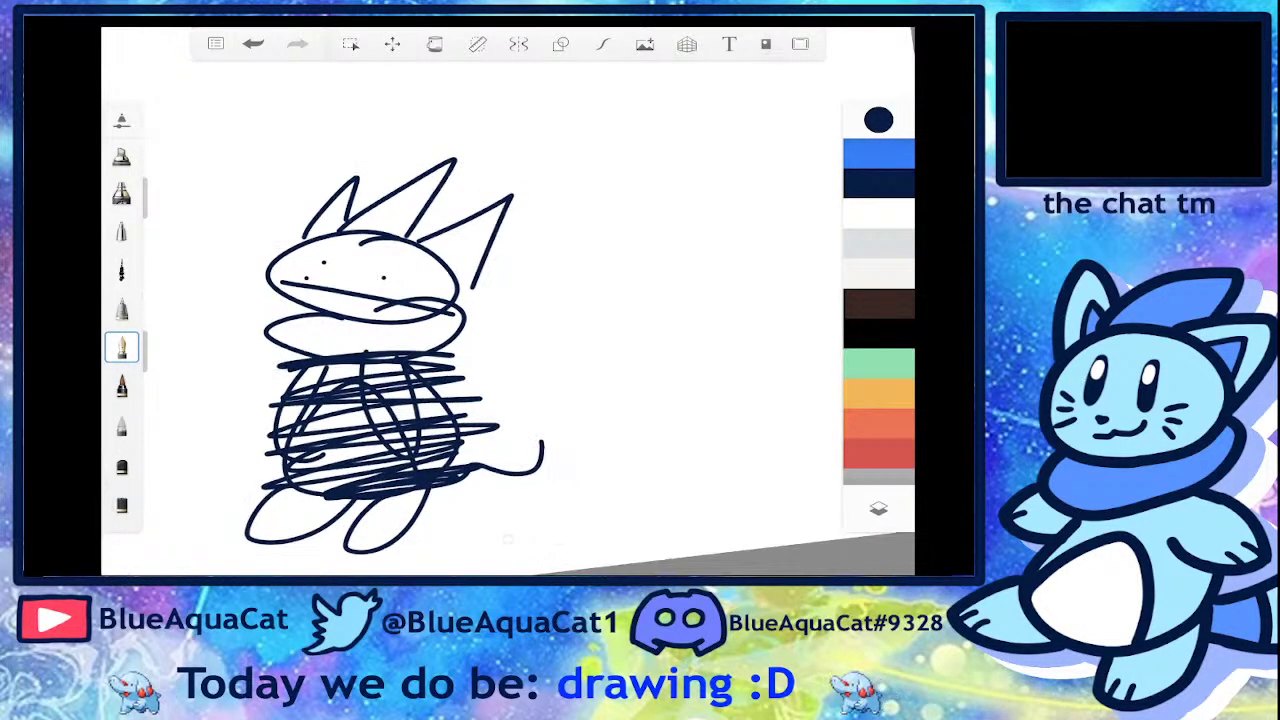
{"action": "left_click_drag", "start_coordinate": [462, 290], "coordinate": [484, 324]}
{"action": "mouse_move", "coordinate": [284, 242]}
{"action": "left_mouse_down"}
{"action": "mouse_move", "coordinate": [212, 262]}
{"action": "mouse_move", "coordinate": [288, 292]}
{"action": "left_mouse_up"}
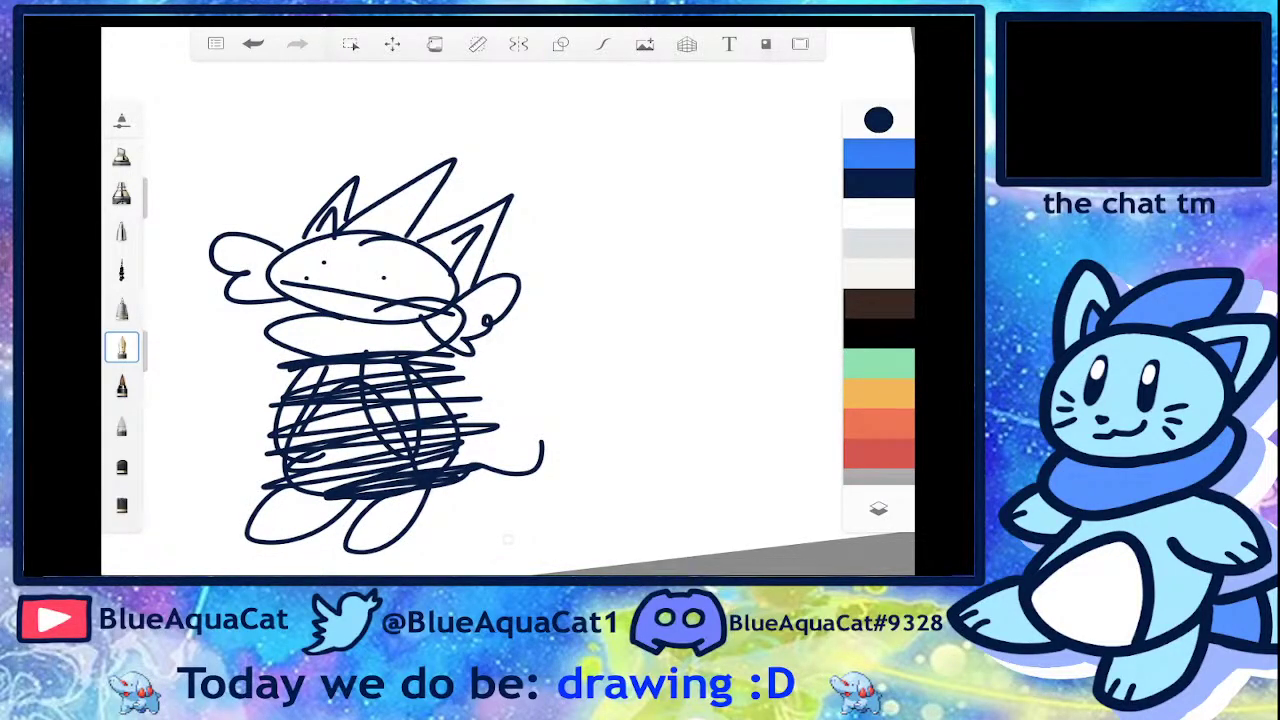
- Sketch a smaller character beside the creature with a round brimmed head, a single pointed horn, a scribbled face and a small body
{"action": "mouse_move", "coordinate": [365, 270]}
{"action": "left_mouse_down"}
{"action": "mouse_move", "coordinate": [386, 210]}
{"action": "mouse_move", "coordinate": [395, 220]}
{"action": "mouse_move", "coordinate": [270, 290]}
{"action": "mouse_move", "coordinate": [260, 310]}
{"action": "left_mouse_up"}
{"action": "mouse_move", "coordinate": [470, 362]}
{"action": "left_mouse_down"}
{"action": "mouse_move", "coordinate": [440, 362]}
{"action": "mouse_move", "coordinate": [568, 392]}
{"action": "left_mouse_up"}
{"action": "left_click_drag", "start_coordinate": [483, 332], "coordinate": [508, 352]}
{"action": "mouse_move", "coordinate": [405, 380]}
{"action": "left_mouse_down"}
{"action": "mouse_move", "coordinate": [454, 395]}
{"action": "mouse_move", "coordinate": [426, 422]}
{"action": "mouse_move", "coordinate": [462, 414]}
{"action": "left_mouse_up"}
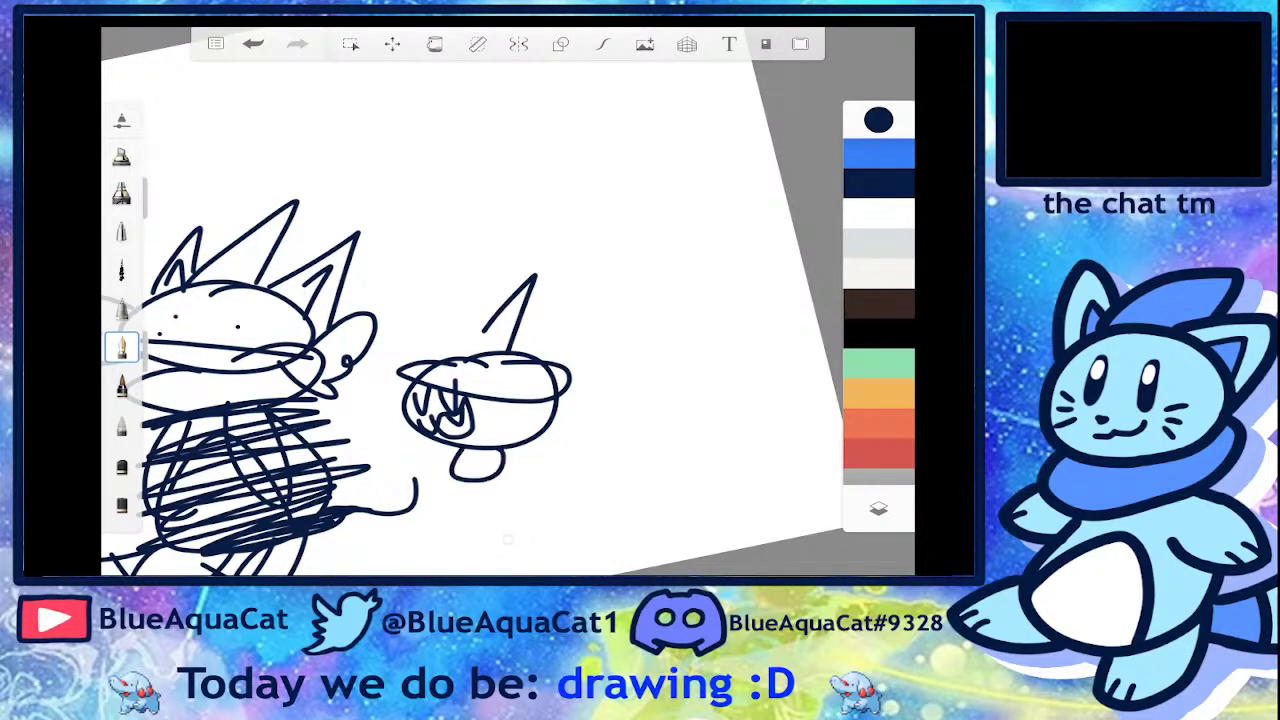
{"action": "mouse_move", "coordinate": [454, 462]}
{"action": "left_mouse_down"}
{"action": "mouse_move", "coordinate": [455, 482]}
{"action": "mouse_move", "coordinate": [500, 458]}
{"action": "left_mouse_up"}
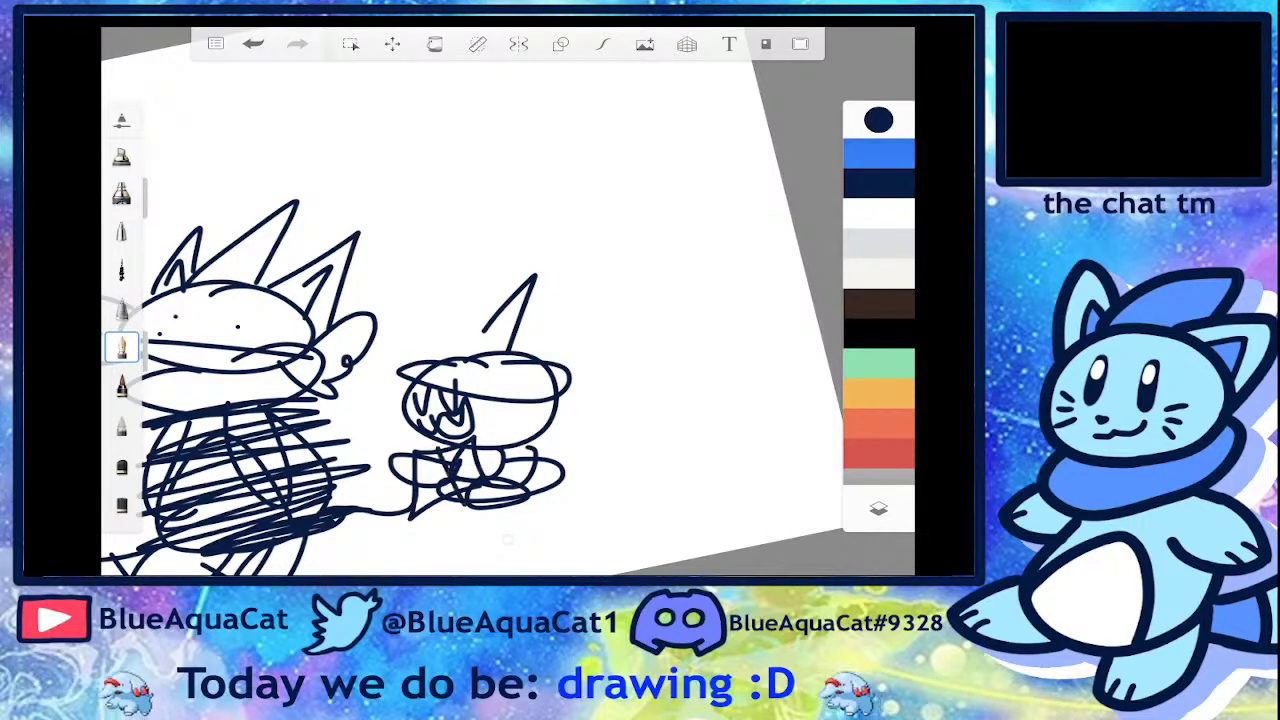
- Add a curled tail, a wing, a hair outline and scribbled band lines to the smaller character
{"action": "left_click_drag", "start_coordinate": [536, 440], "coordinate": [600, 470]}
{"action": "left_click_drag", "start_coordinate": [395, 362], "coordinate": [440, 462]}
{"action": "mouse_move", "coordinate": [376, 398]}
{"action": "left_mouse_down"}
{"action": "mouse_move", "coordinate": [338, 464]}
{"action": "mouse_move", "coordinate": [358, 456]}
{"action": "left_mouse_up"}
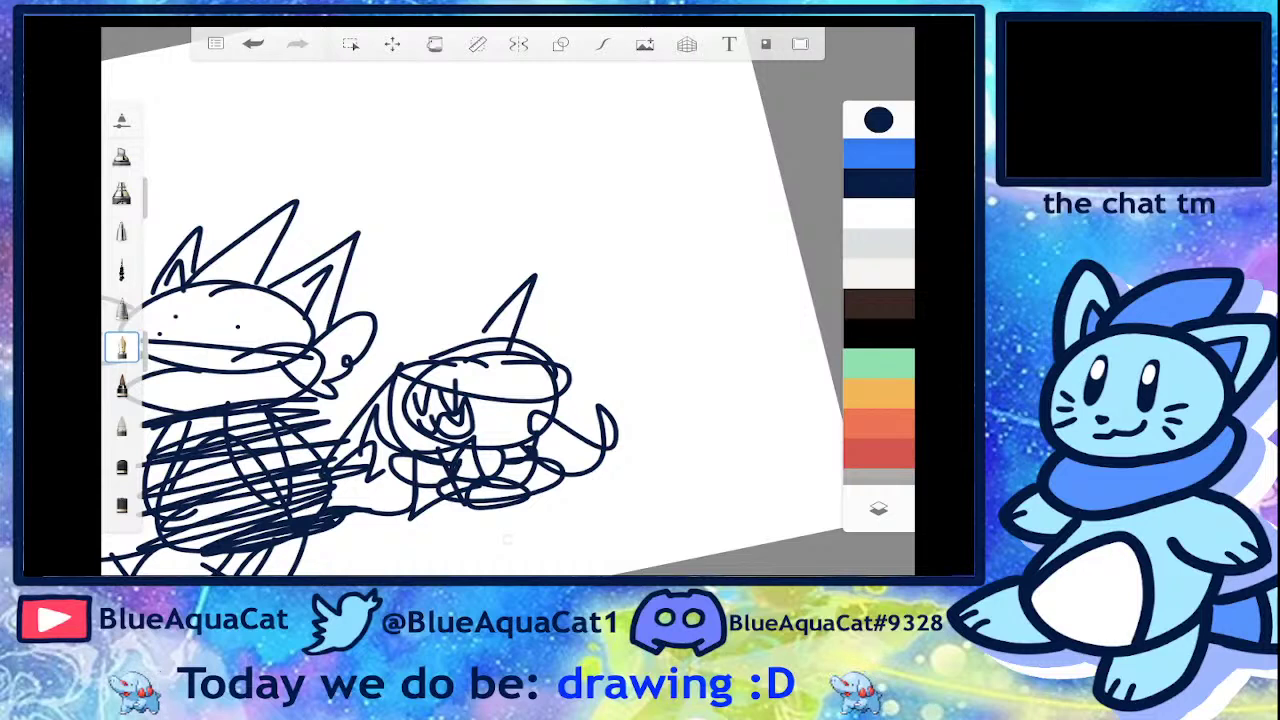
{"action": "left_click_drag", "start_coordinate": [422, 368], "coordinate": [548, 400]}
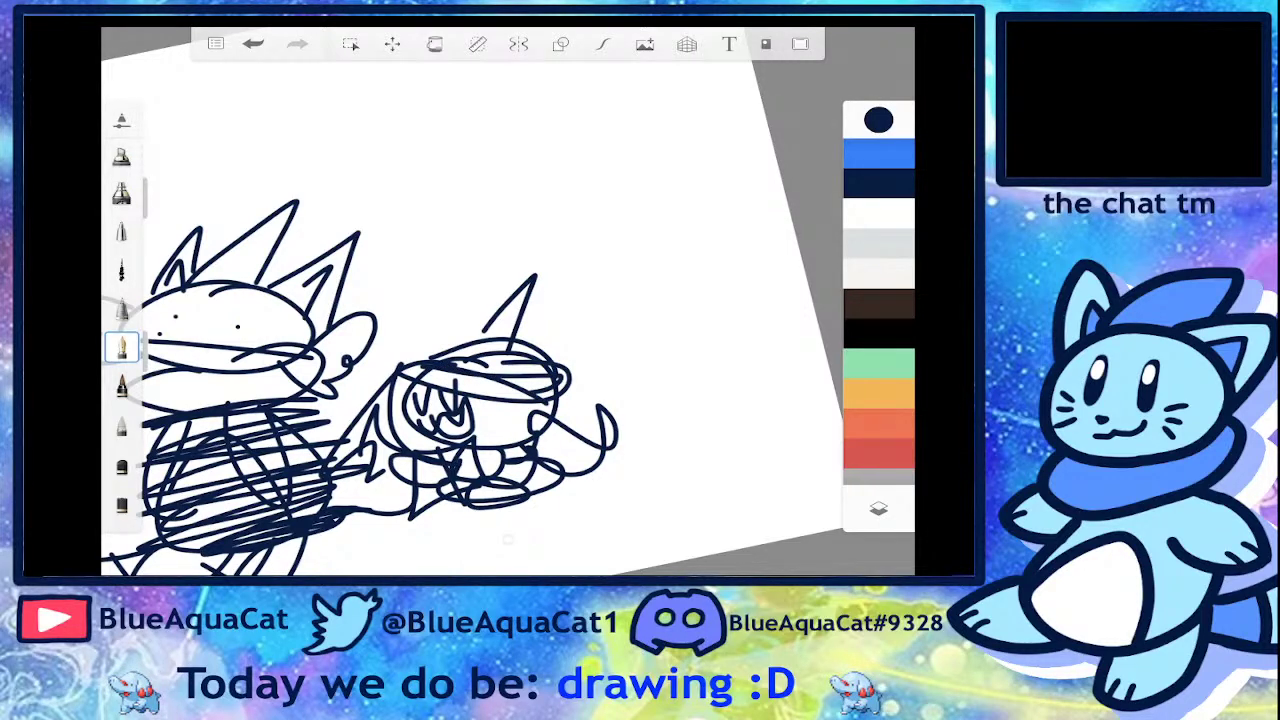
{"action": "scroll", "coordinate": [472, 330], "scroll_direction": "down", "scroll_amount": 3}
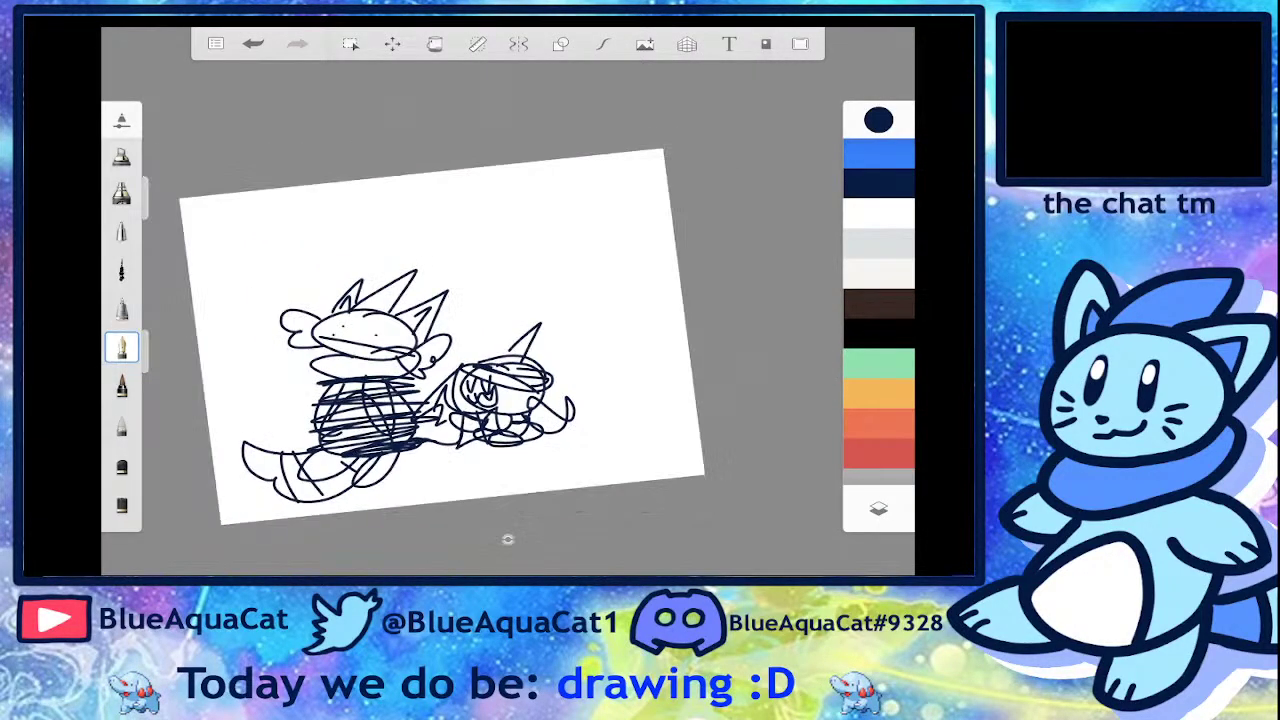
- Add a short eye line and small marks to the larger creature's face
{"action": "scroll", "coordinate": [507, 539], "scroll_direction": "up", "scroll_amount": 5}
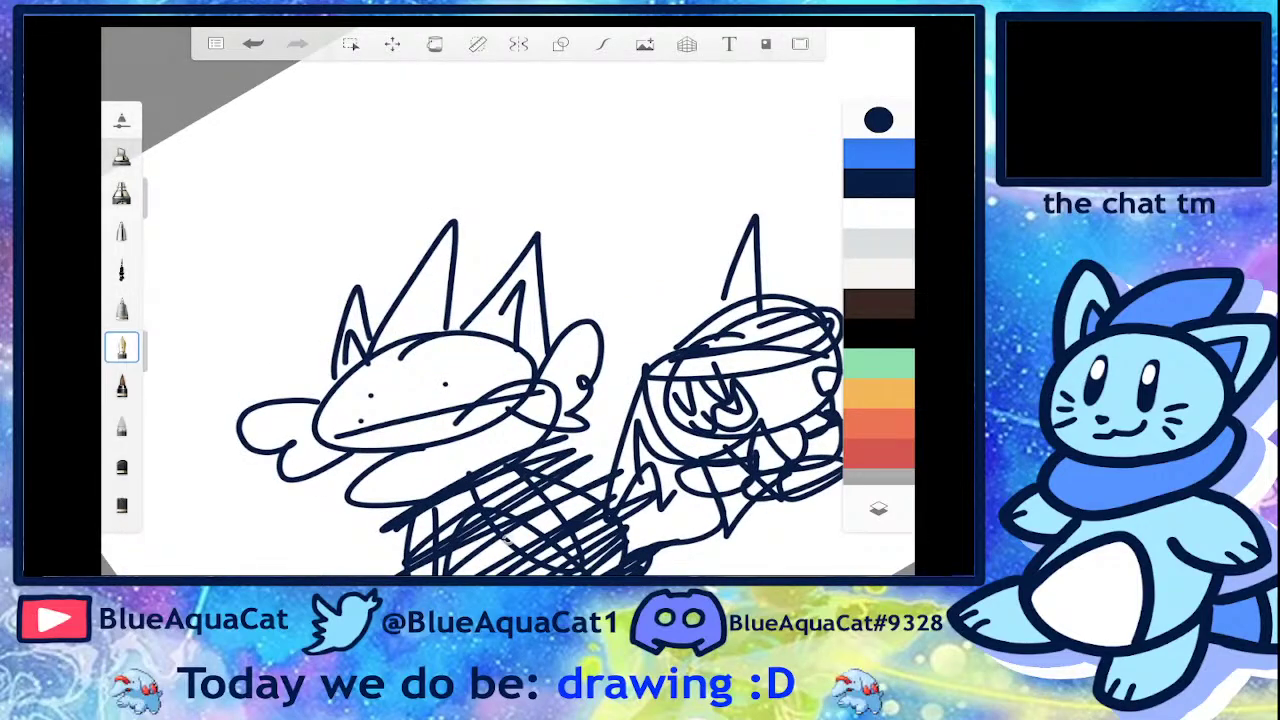
{"action": "left_click_drag", "start_coordinate": [465, 360], "coordinate": [492, 358]}
{"action": "scroll", "coordinate": [507, 330], "scroll_direction": "down", "scroll_amount": 3}
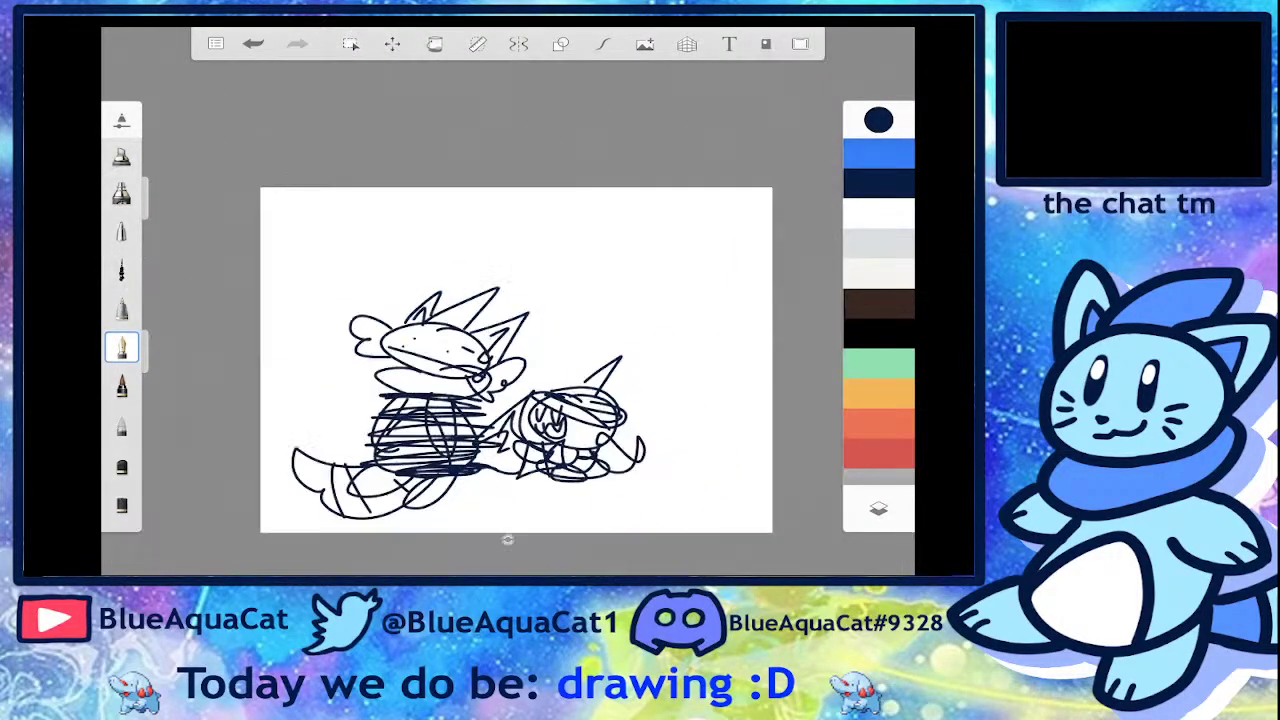
- Draw a double-outlined rounded screen above the smaller character, with a wavy, jagged outline inside it
{"action": "scroll", "coordinate": [400, 400], "scroll_direction": "up", "scroll_amount": 4}
{"action": "scroll", "coordinate": [400, 400], "scroll_direction": "up", "scroll_amount": 2}
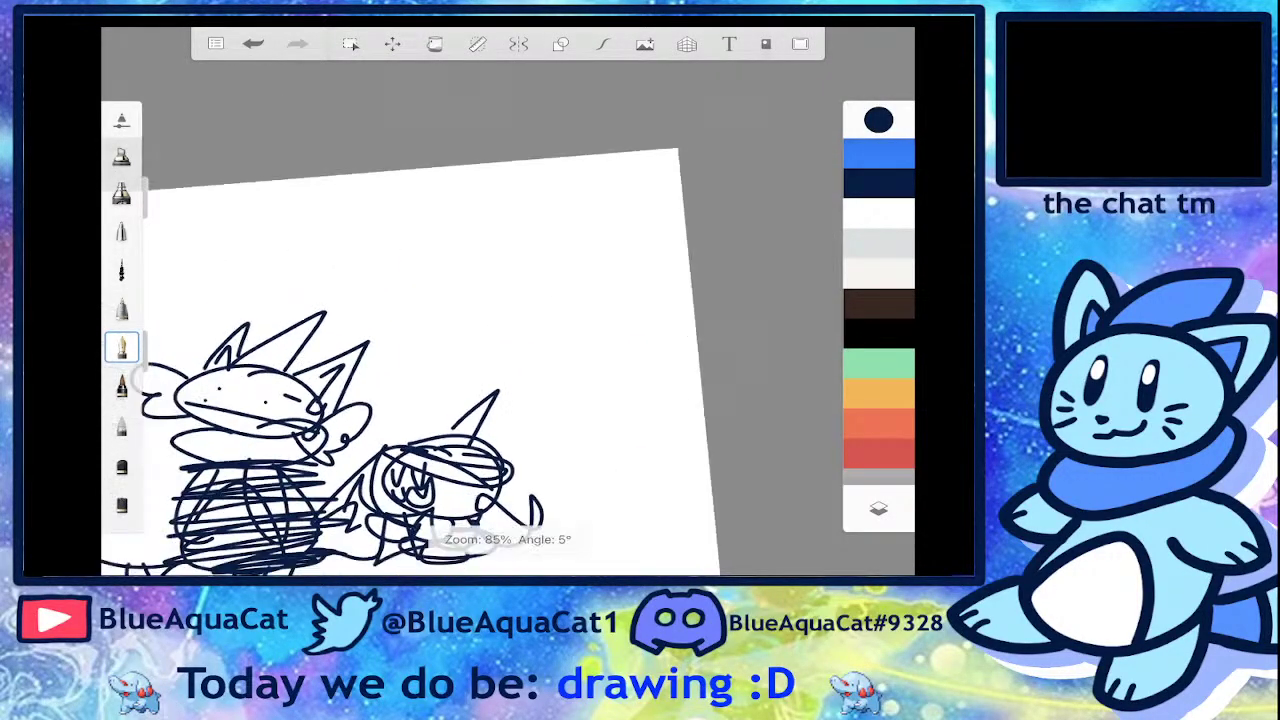
{"action": "mouse_move", "coordinate": [408, 215]}
{"action": "left_mouse_down"}
{"action": "mouse_move", "coordinate": [700, 345]}
{"action": "mouse_move", "coordinate": [410, 213]}
{"action": "mouse_move", "coordinate": [600, 245]}
{"action": "mouse_move", "coordinate": [540, 322]}
{"action": "mouse_move", "coordinate": [445, 225]}
{"action": "left_mouse_up"}
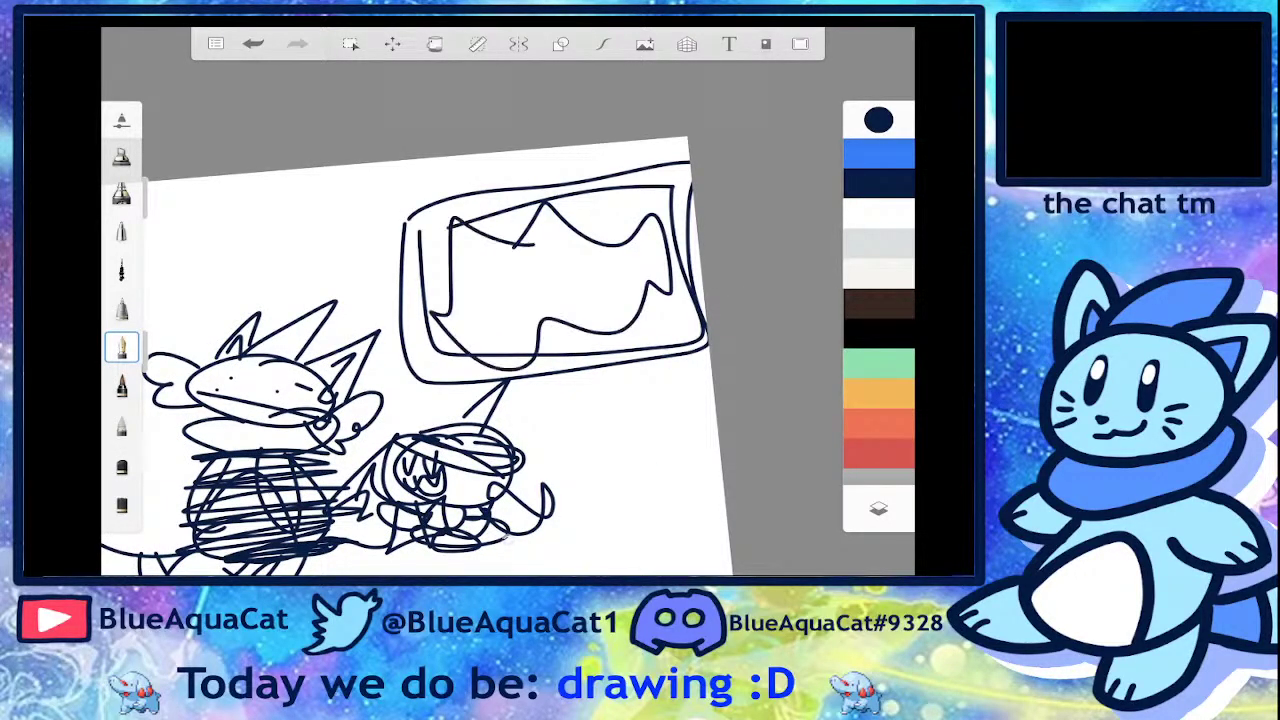
- Draw a rounded figure inside the screen with a zigzag line and two crossed ovals at its base
{"action": "scroll", "coordinate": [440, 330], "scroll_direction": "up", "scroll_amount": 2}
{"action": "left_click_drag", "start_coordinate": [545, 290], "coordinate": [583, 350]}
{"action": "left_click_drag", "start_coordinate": [506, 288], "coordinate": [445, 352]}
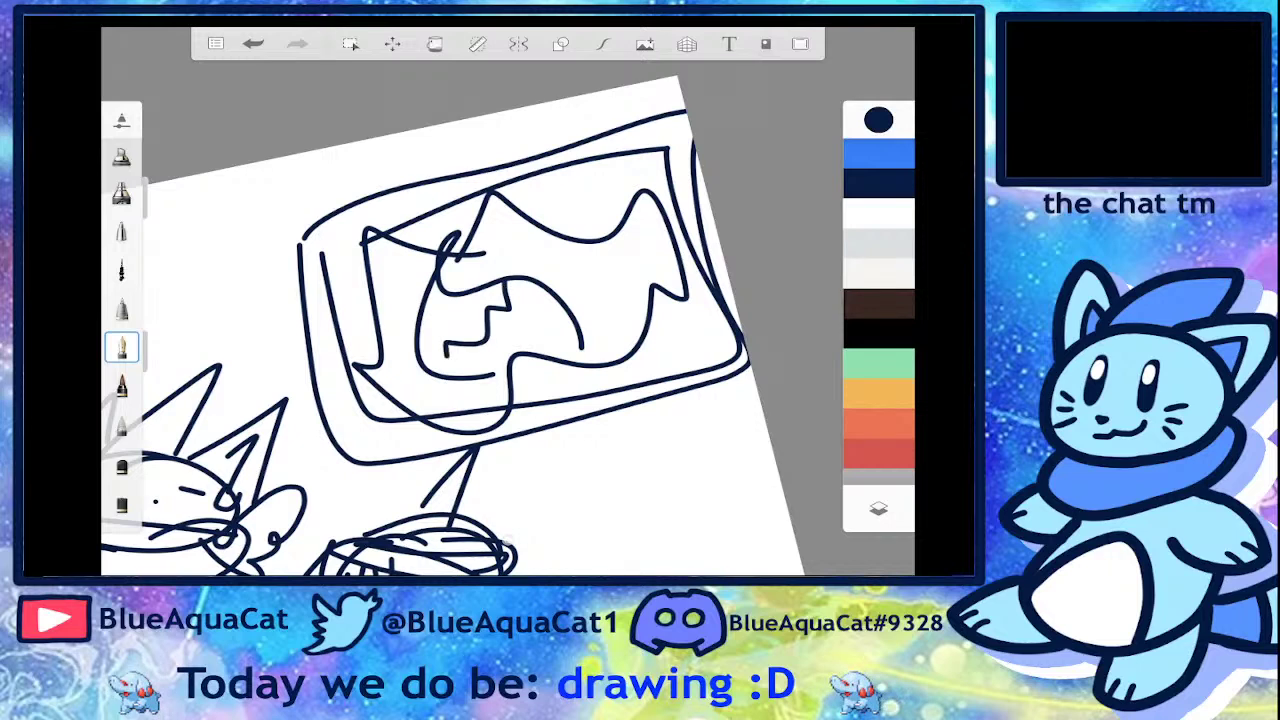
{"action": "mouse_move", "coordinate": [578, 336]}
{"action": "left_mouse_down"}
{"action": "mouse_move", "coordinate": [490, 392]}
{"action": "mouse_move", "coordinate": [415, 372]}
{"action": "mouse_move", "coordinate": [562, 326]}
{"action": "left_mouse_up"}
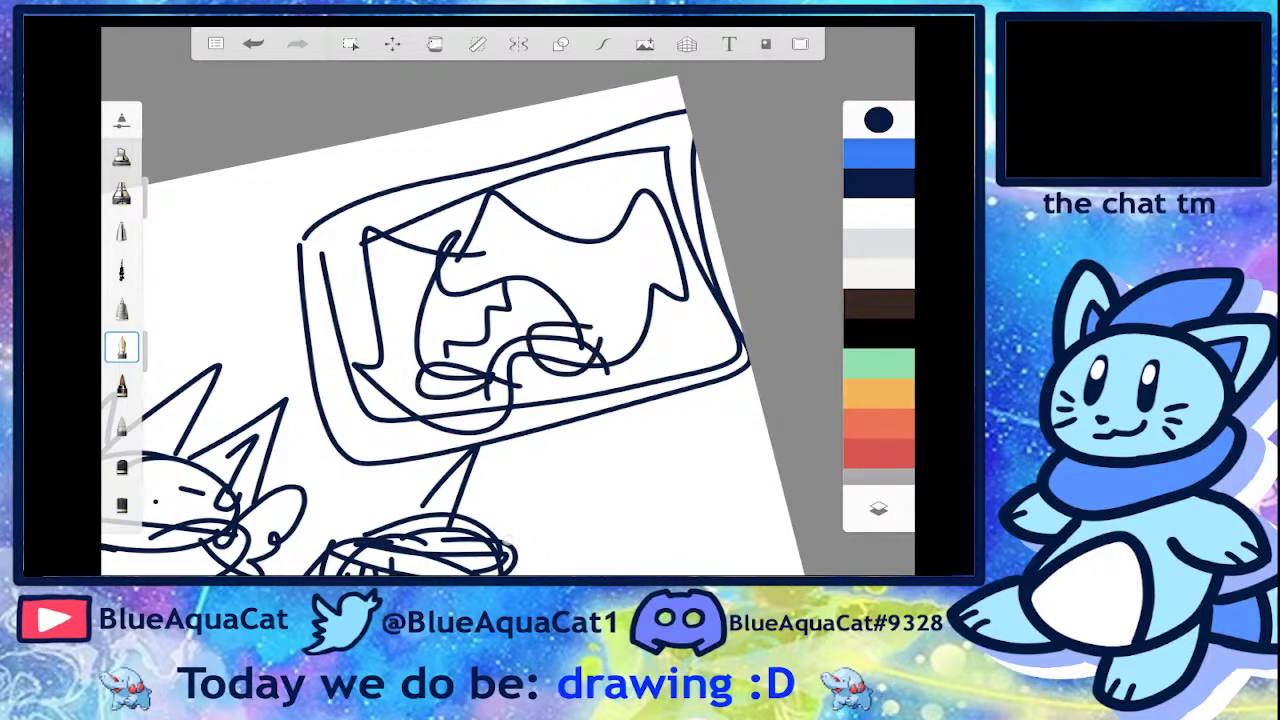
{"action": "scroll", "coordinate": [507, 539], "scroll_direction": "down", "scroll_amount": 3}
{"action": "scroll", "coordinate": [507, 539], "scroll_direction": "up", "scroll_amount": 2}
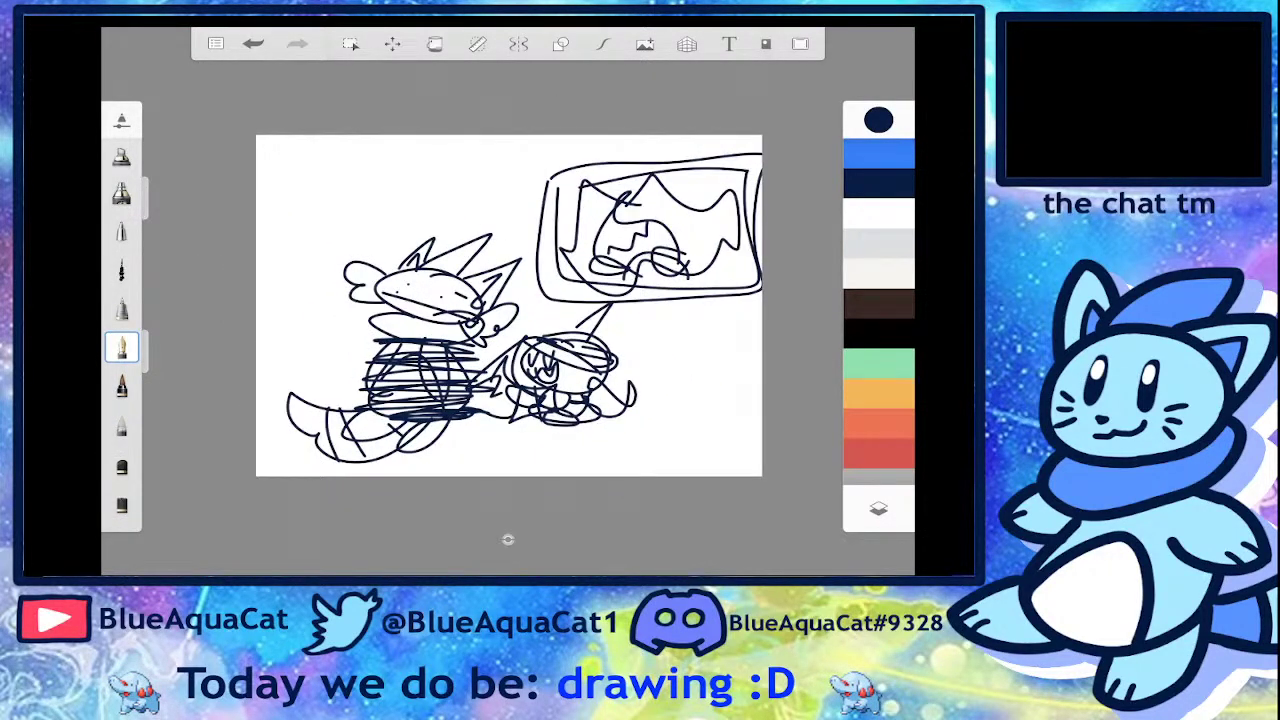
- Hide the layer holding the finished two-character sketch and add a new blank layer above it
{"action": "left_click", "coordinate": [878, 508]}
{"action": "left_click", "coordinate": [855, 148]}
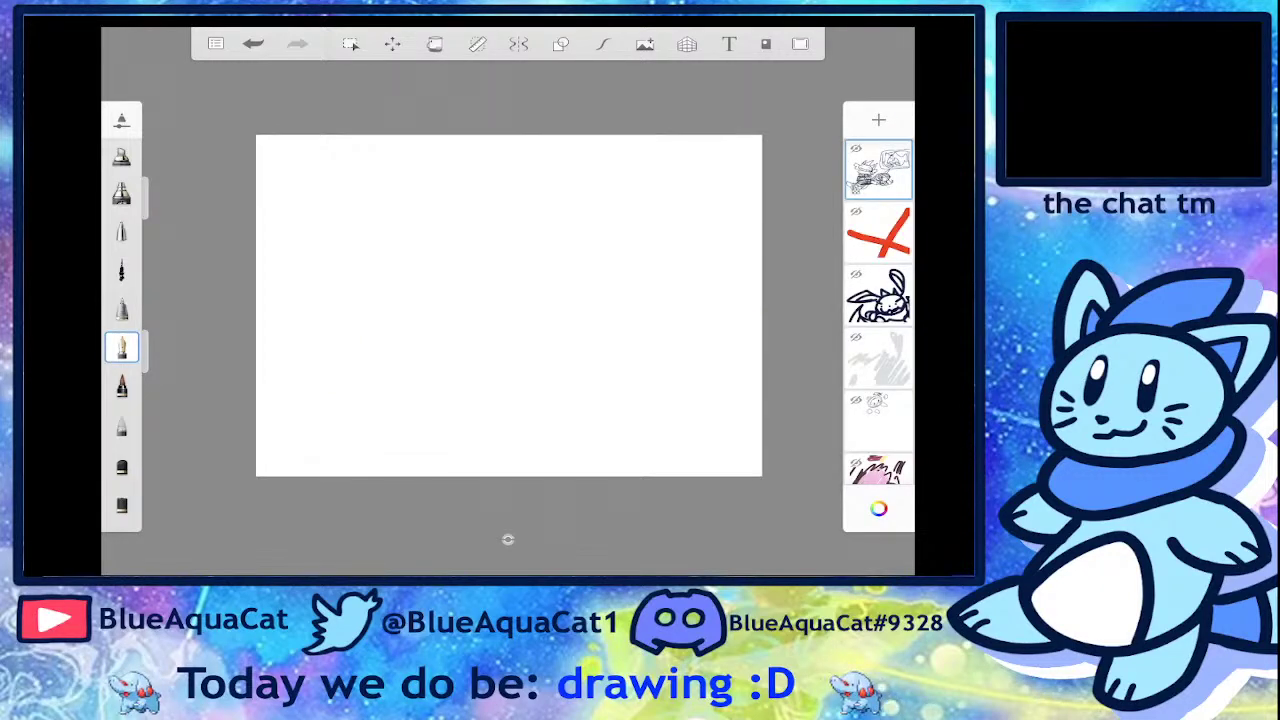
{"action": "left_click", "coordinate": [878, 120]}
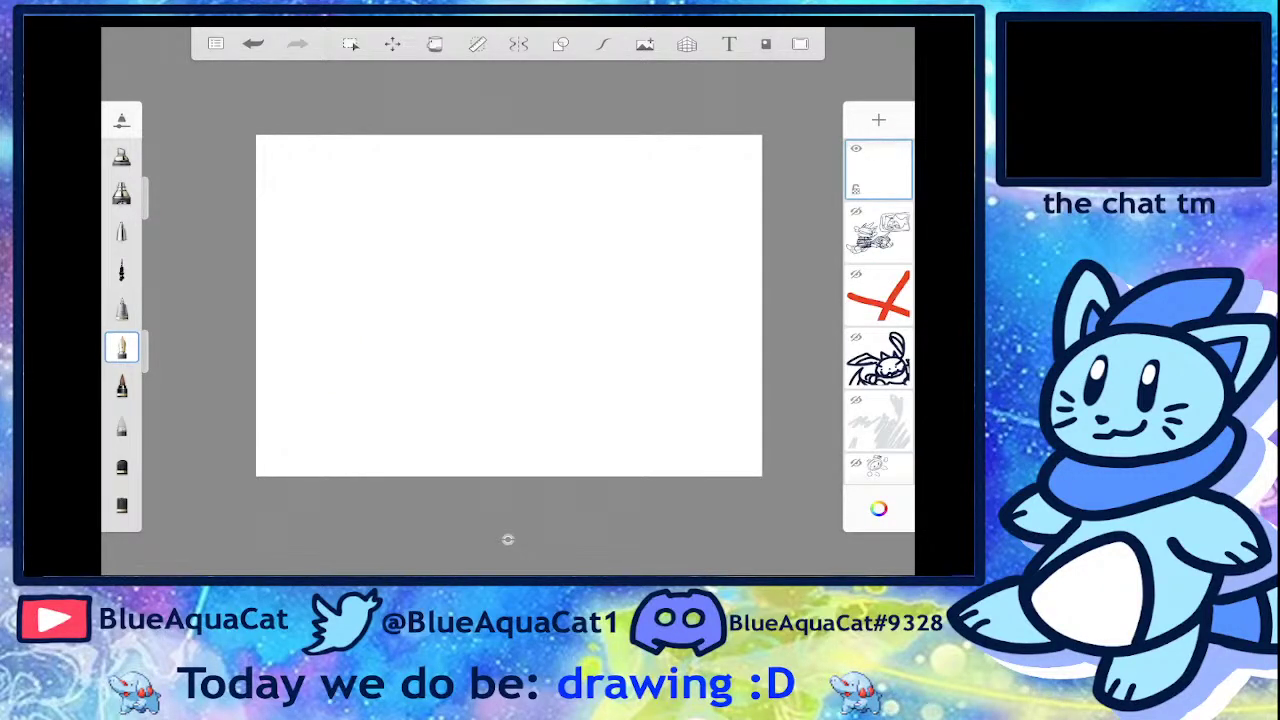
{"action": "scroll", "coordinate": [507, 539], "scroll_direction": "up", "scroll_amount": 1}
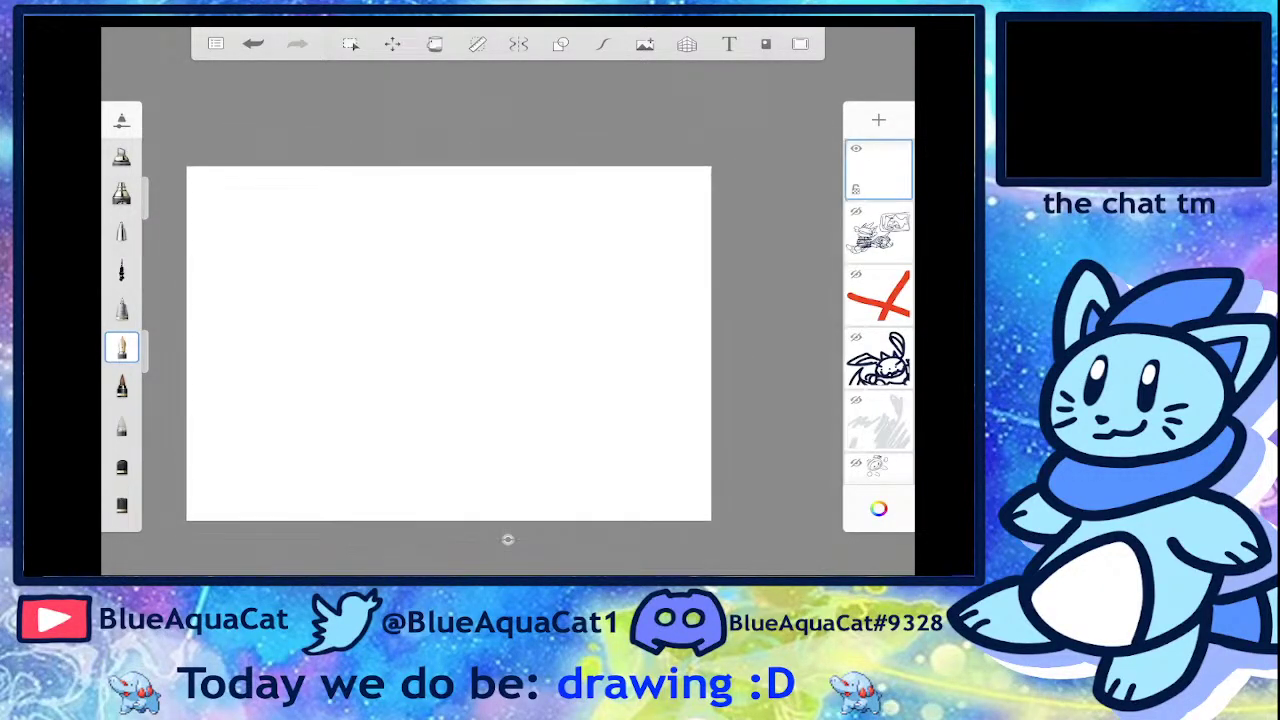
{"action": "scroll", "coordinate": [507, 539], "scroll_direction": "up", "scroll_amount": 2}
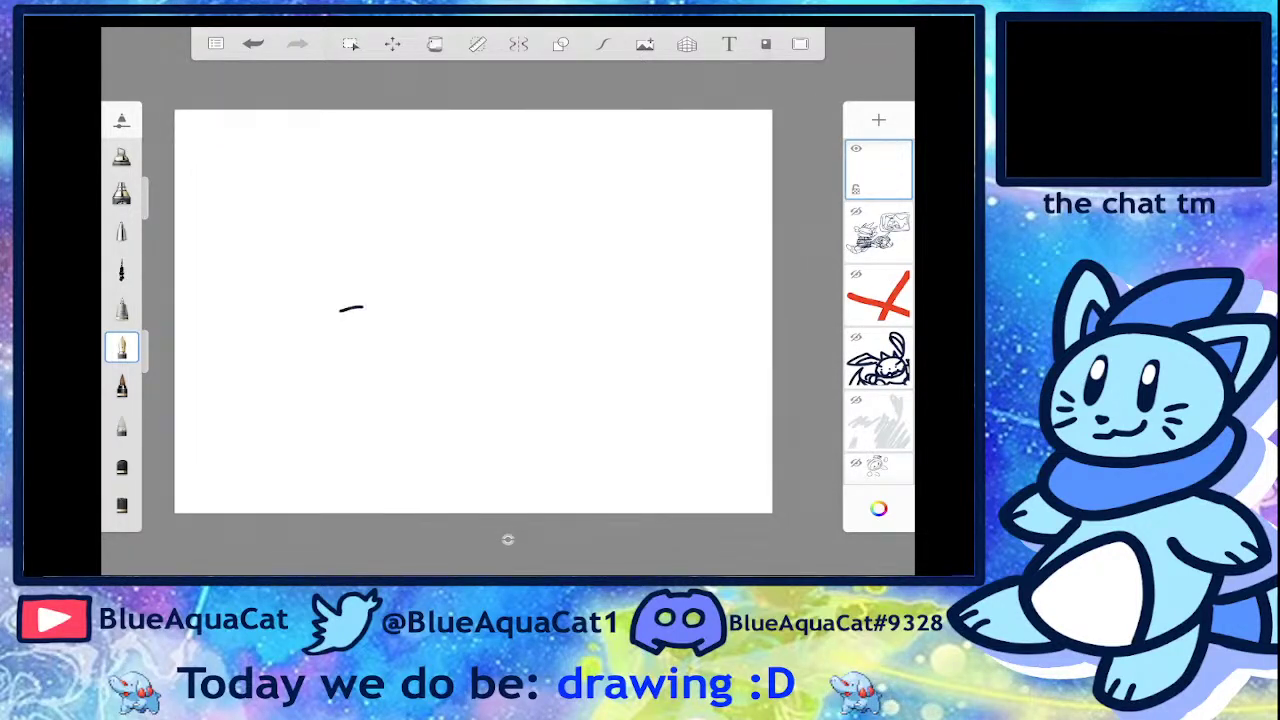
{"action": "scroll", "coordinate": [507, 539], "scroll_direction": "up", "scroll_amount": 2}
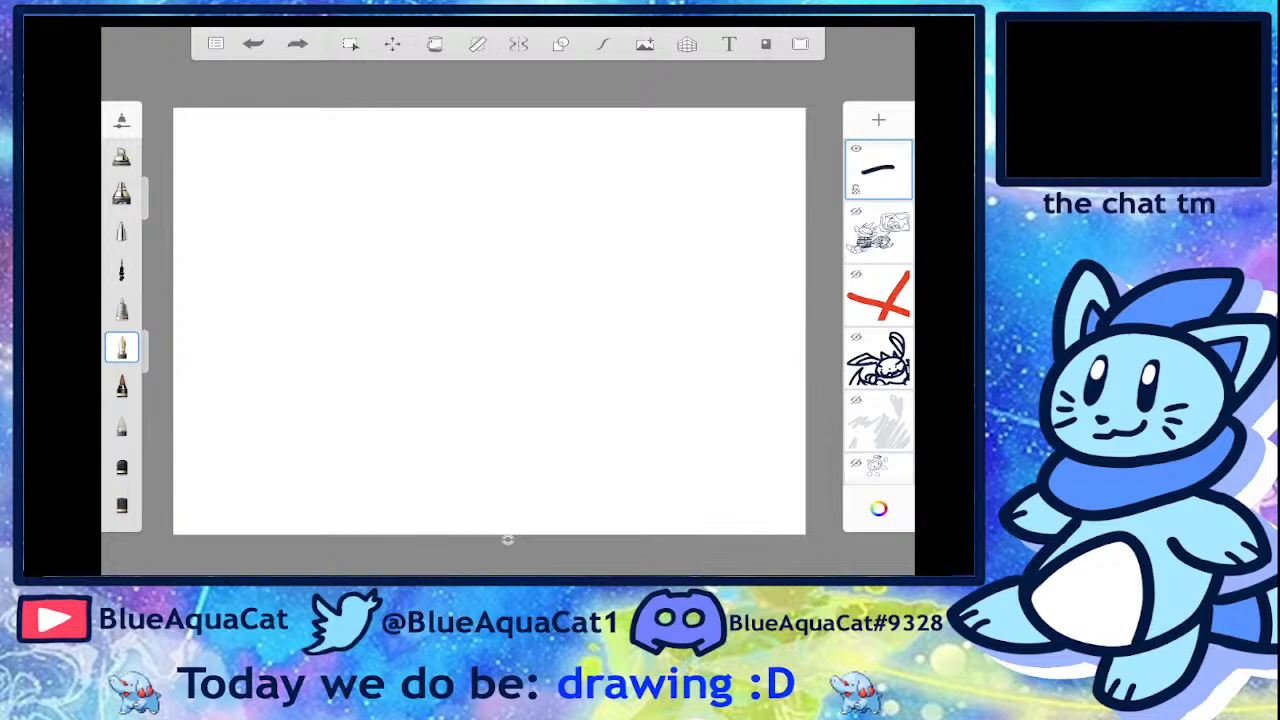
{"action": "mouse_move", "coordinate": [322, 378]}
{"action": "left_mouse_down"}
{"action": "mouse_move", "coordinate": [354, 303]}
{"action": "mouse_move", "coordinate": [445, 280]}
{"action": "mouse_move", "coordinate": [345, 386]}
{"action": "left_mouse_up"}
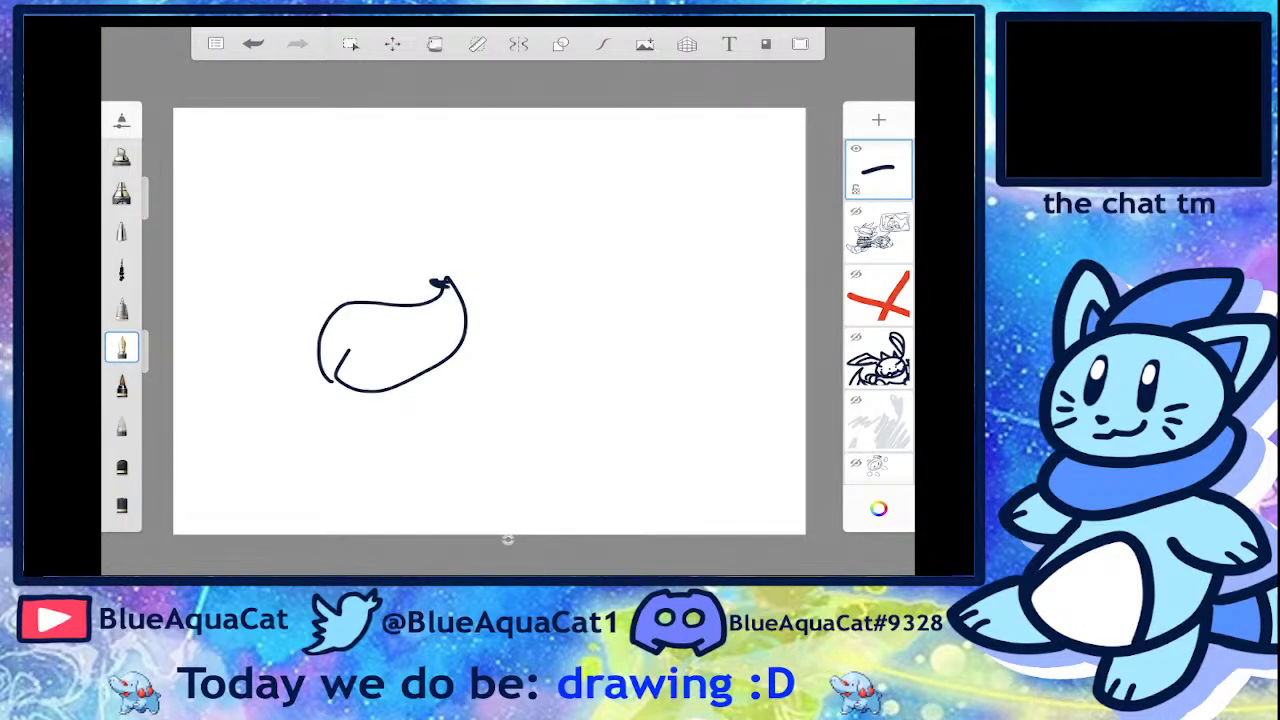
{"action": "left_click", "coordinate": [879, 170]}
{"action": "left_click", "coordinate": [634, 157]}
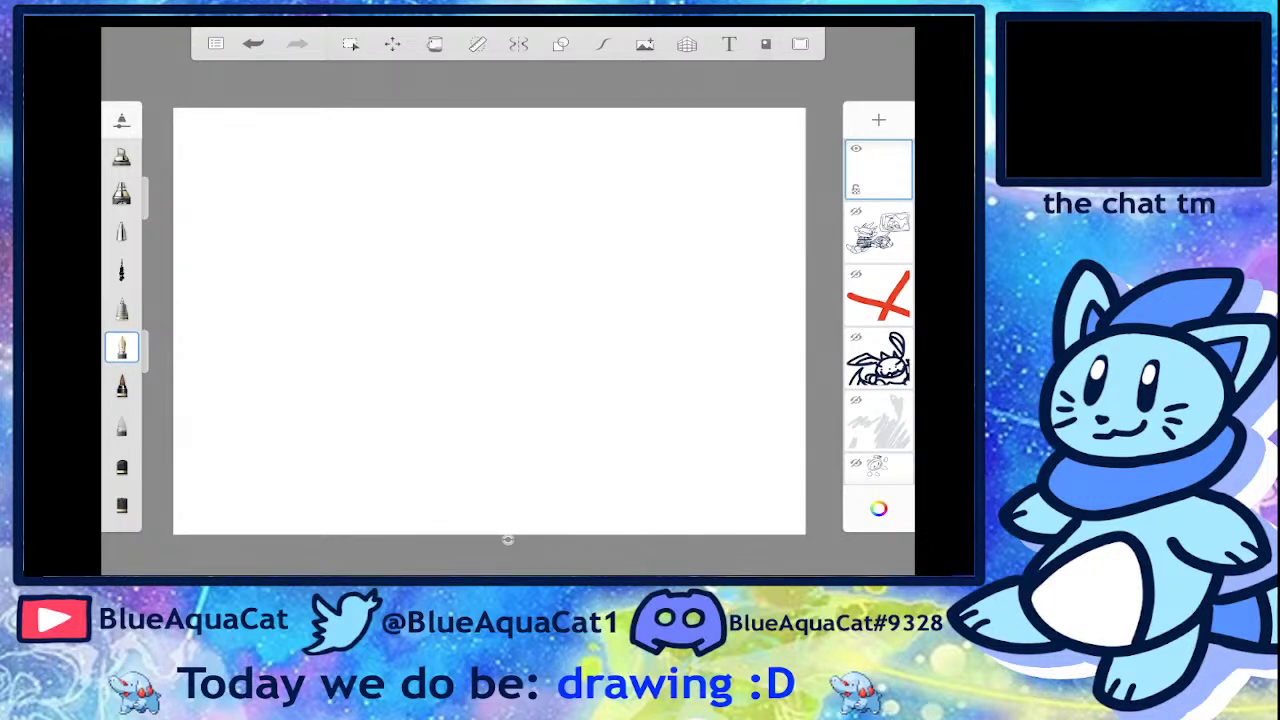
- Sketch a creature lying flat on the new layer, with a mound-shaped head, eyes, smile, a curved ear and a tapering body
{"action": "mouse_move", "coordinate": [240, 447]}
{"action": "left_mouse_down"}
{"action": "mouse_move", "coordinate": [414, 405]}
{"action": "mouse_move", "coordinate": [242, 459]}
{"action": "left_mouse_up"}
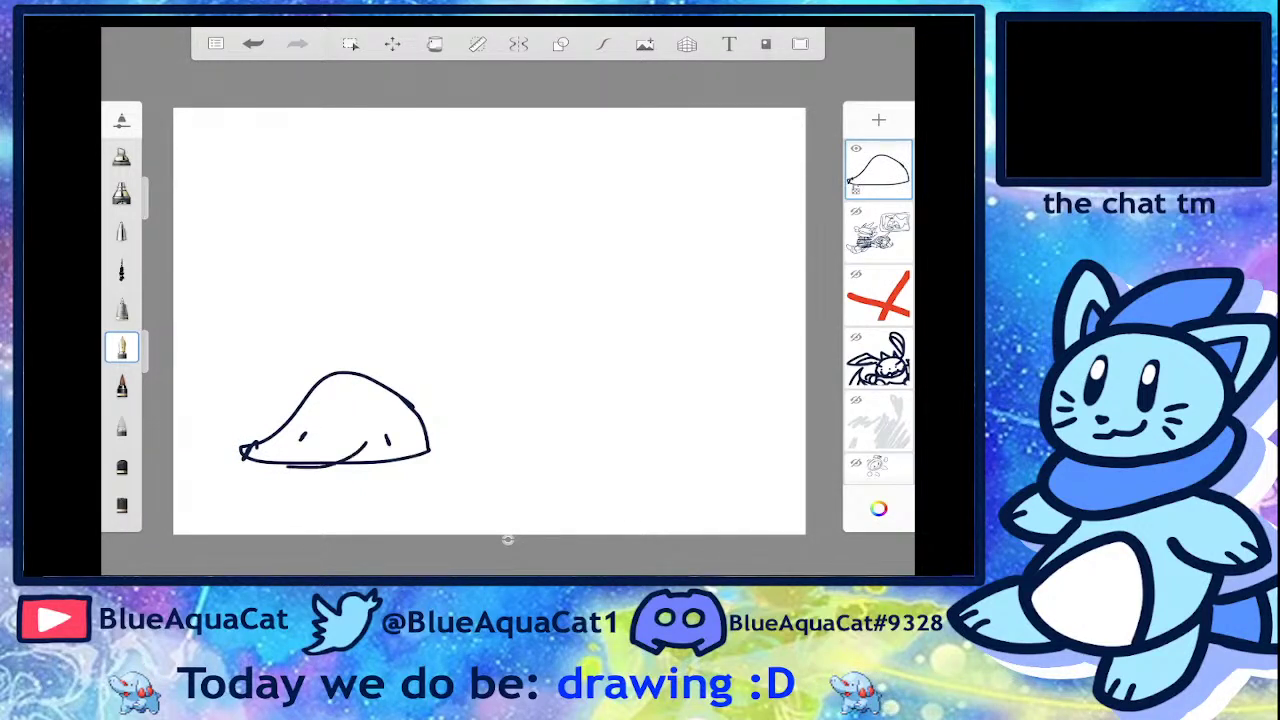
{"action": "left_click_drag", "start_coordinate": [412, 390], "coordinate": [432, 456]}
{"action": "left_click_drag", "start_coordinate": [433, 412], "coordinate": [448, 447]}
{"action": "left_click_drag", "start_coordinate": [220, 433], "coordinate": [325, 408]}
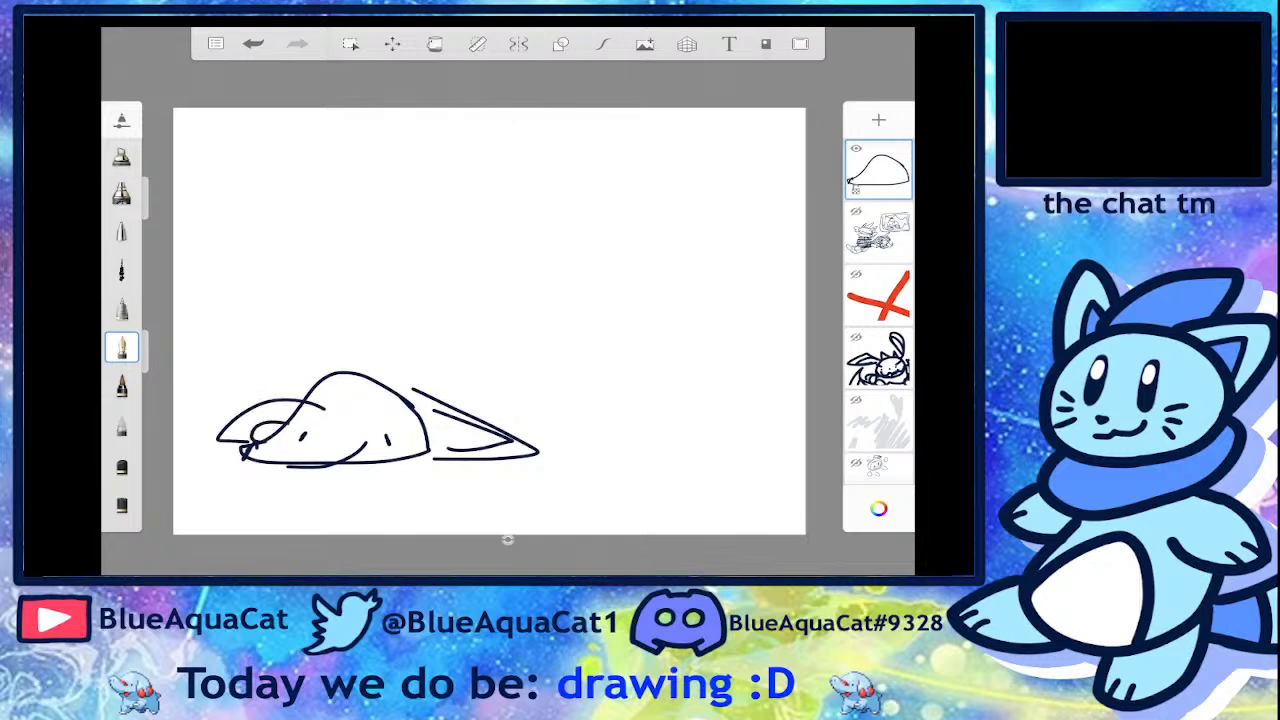
- Add a bushy tail with a zigzag tip marking, arms, a pointed leg and small claw lines to the lying creature
{"action": "mouse_move", "coordinate": [409, 398]}
{"action": "left_mouse_down"}
{"action": "mouse_move", "coordinate": [528, 415]}
{"action": "mouse_move", "coordinate": [607, 313]}
{"action": "mouse_move", "coordinate": [641, 372]}
{"action": "mouse_move", "coordinate": [545, 420]}
{"action": "left_mouse_up"}
{"action": "left_click_drag", "start_coordinate": [567, 343], "coordinate": [603, 380]}
{"action": "left_click_drag", "start_coordinate": [250, 455], "coordinate": [303, 467]}
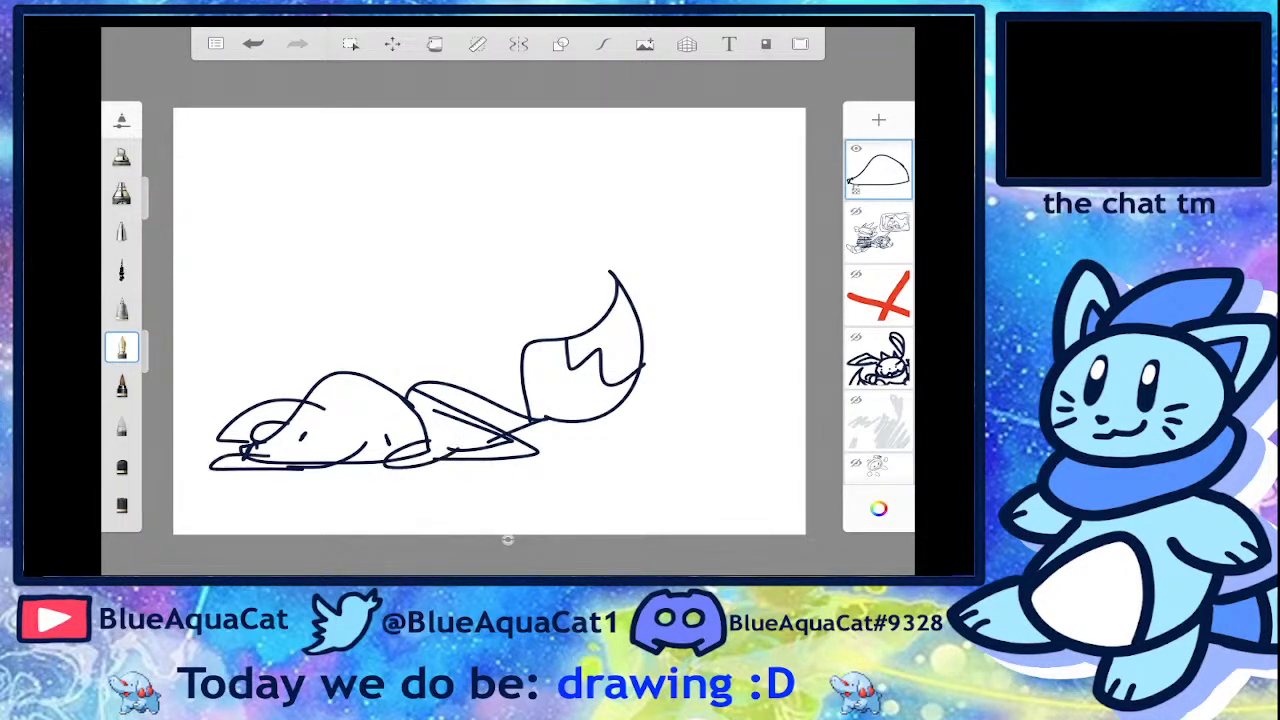
{"action": "left_click_drag", "start_coordinate": [506, 443], "coordinate": [594, 441]}
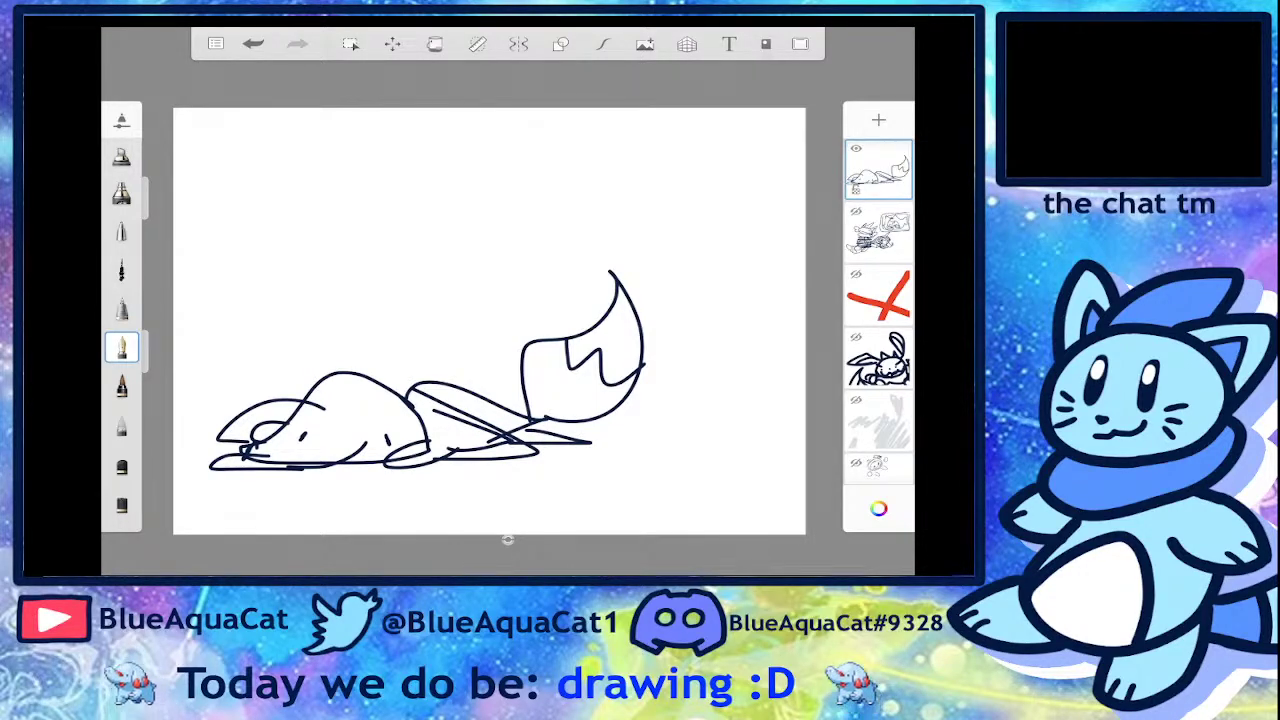
{"action": "mouse_move", "coordinate": [420, 410]}
{"action": "left_mouse_down"}
{"action": "mouse_move", "coordinate": [428, 343]}
{"action": "mouse_move", "coordinate": [470, 340]}
{"action": "left_mouse_up"}
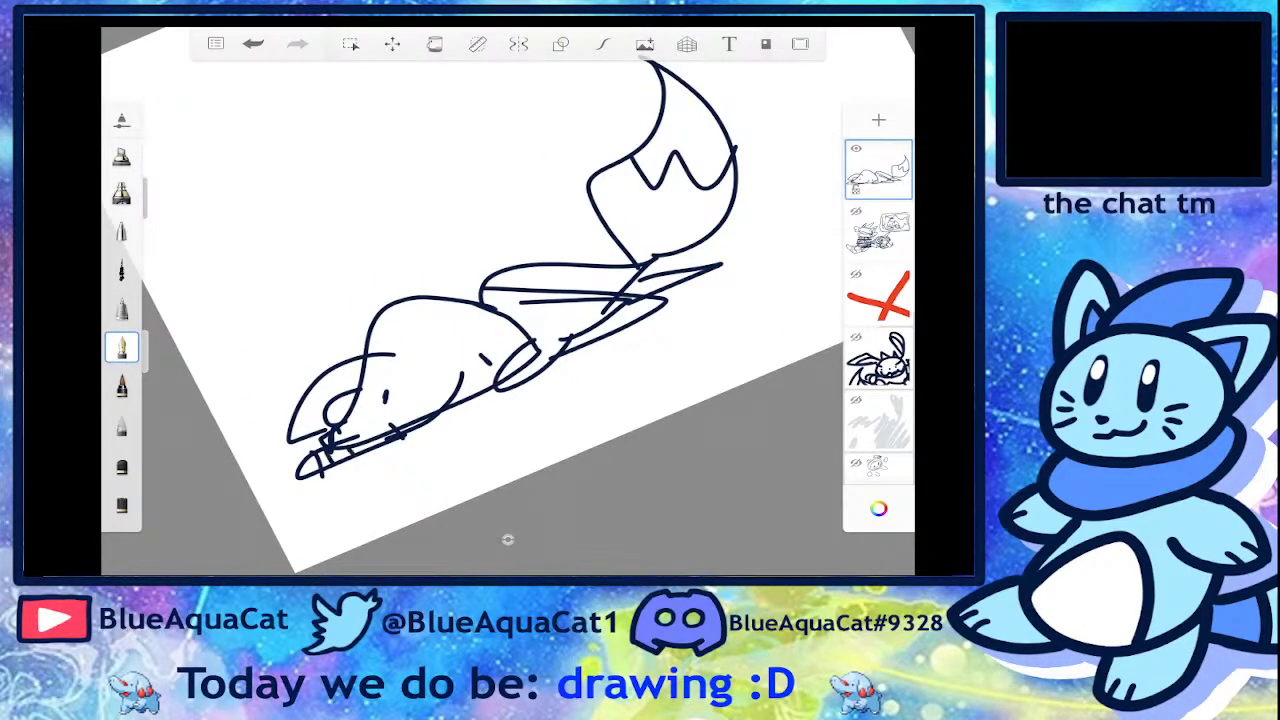
- Sketch a second character above the lying creature, with a brimmed oval head, pointed horn, face, small body and jagged wing
{"action": "left_click_drag", "start_coordinate": [507, 539], "coordinate": [507, 539]}
{"action": "mouse_move", "coordinate": [335, 318]}
{"action": "left_mouse_down"}
{"action": "mouse_move", "coordinate": [492, 225]}
{"action": "mouse_move", "coordinate": [413, 222]}
{"action": "mouse_move", "coordinate": [560, 262]}
{"action": "left_mouse_up"}
{"action": "left_click_drag", "start_coordinate": [437, 215], "coordinate": [472, 215]}
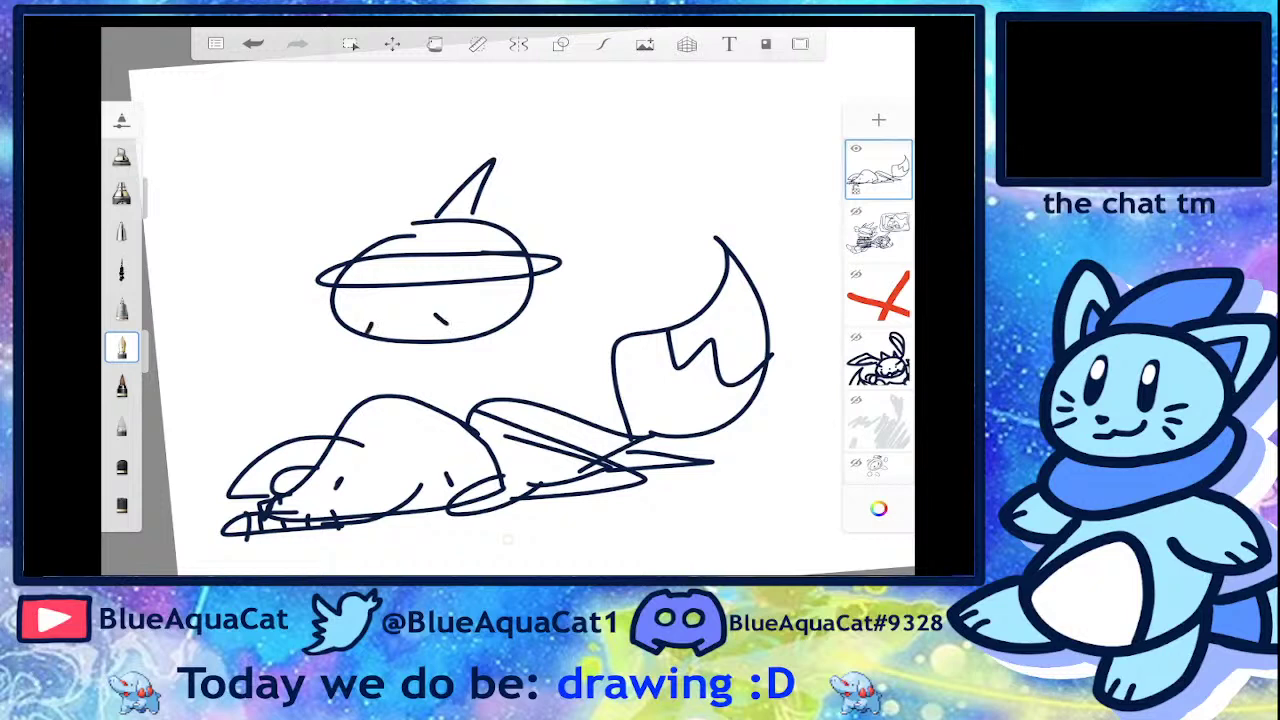
{"action": "left_click_drag", "start_coordinate": [418, 350], "coordinate": [495, 415]}
{"action": "mouse_move", "coordinate": [483, 360]}
{"action": "left_mouse_down"}
{"action": "mouse_move", "coordinate": [563, 302]}
{"action": "mouse_move", "coordinate": [490, 380]}
{"action": "mouse_move", "coordinate": [578, 412]}
{"action": "left_mouse_up"}
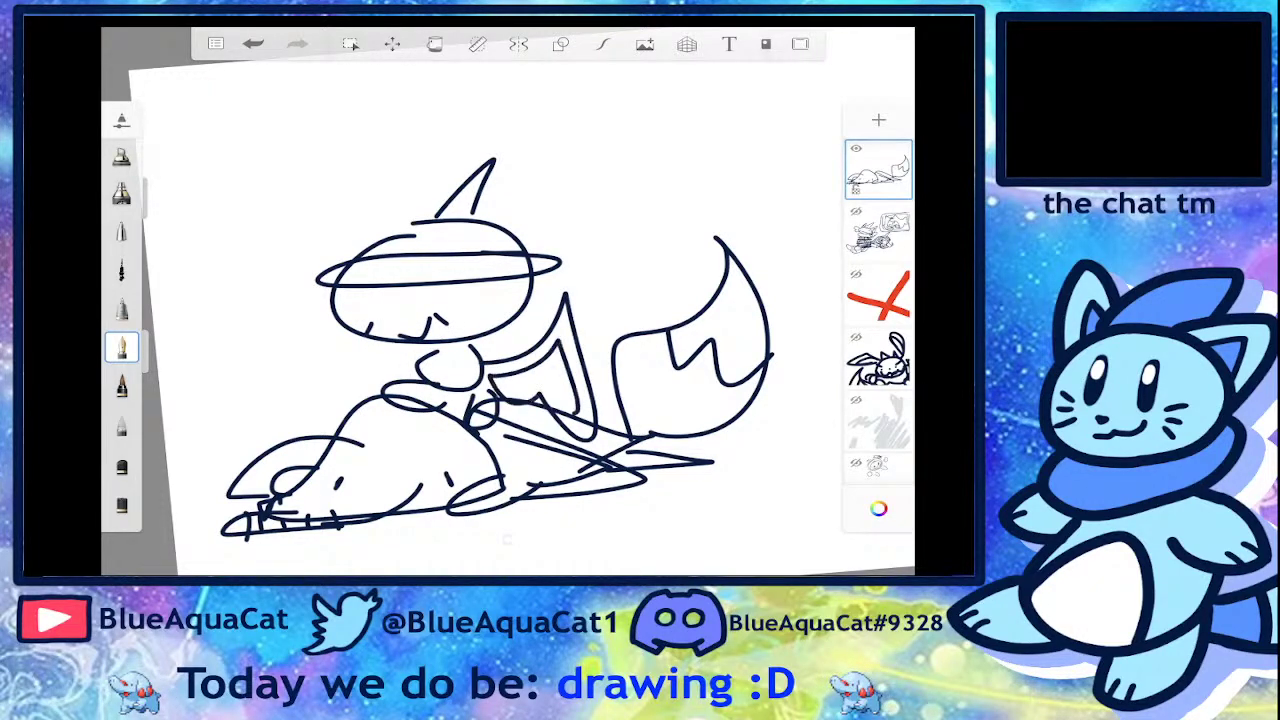
- Complete the sleeping scene with the second character's other wing, chest star and leg, a ground line, and Z letters beside the hat
{"action": "left_click_drag", "start_coordinate": [418, 352], "coordinate": [296, 420]}
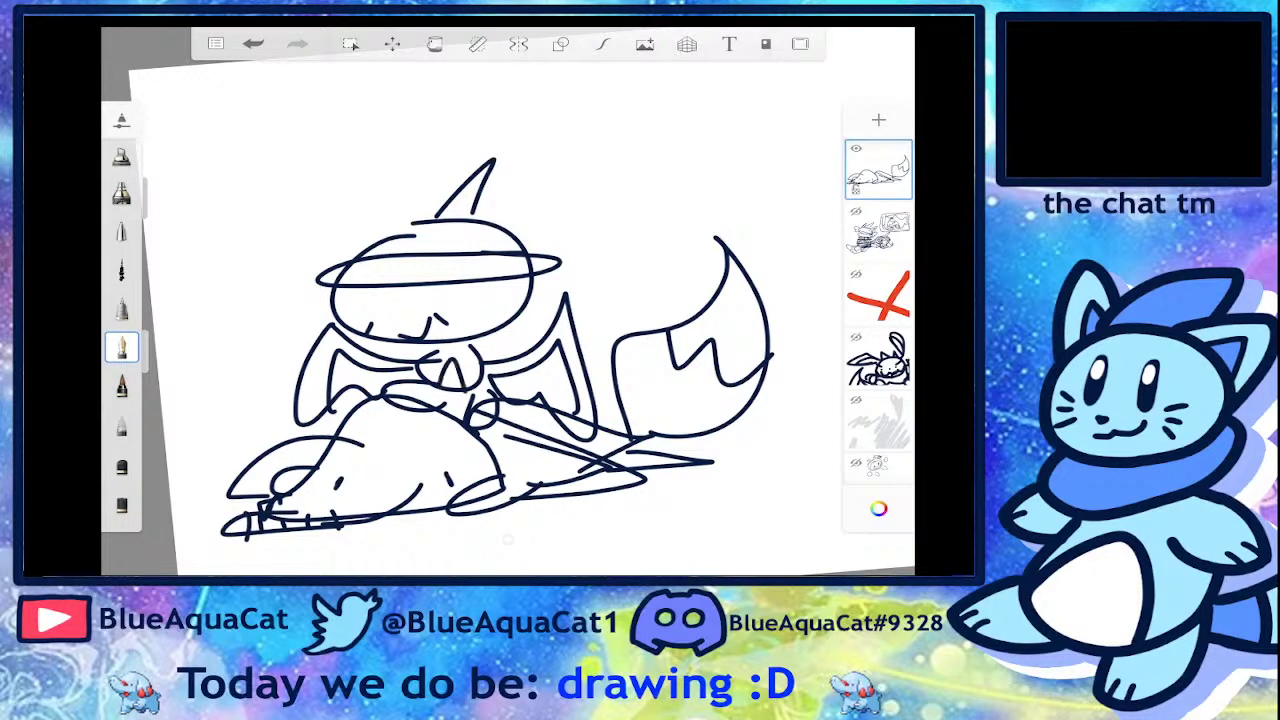
{"action": "mouse_move", "coordinate": [466, 406]}
{"action": "left_mouse_down"}
{"action": "mouse_move", "coordinate": [508, 470]}
{"action": "mouse_move", "coordinate": [488, 474]}
{"action": "left_mouse_up"}
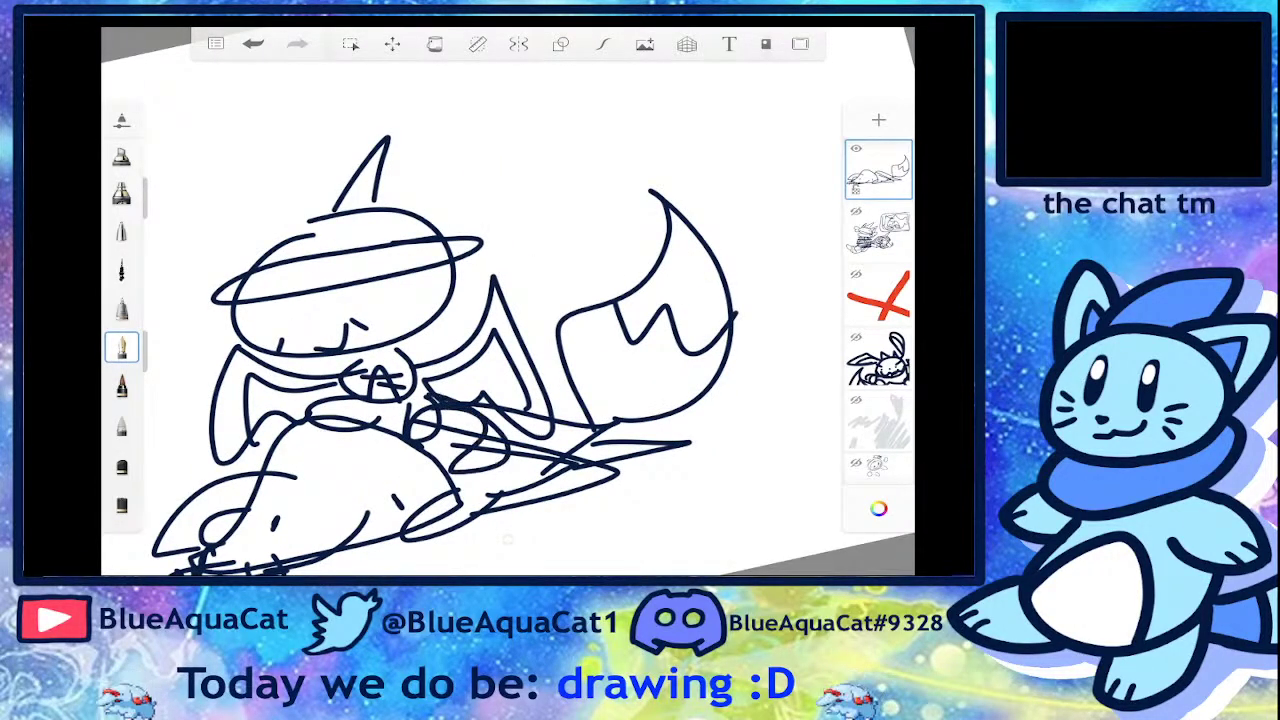
{"action": "scroll", "coordinate": [508, 539], "scroll_direction": "down", "scroll_amount": 5}
{"action": "mouse_move", "coordinate": [508, 539]}
{"action": "left_mouse_down"}
{"action": "mouse_move", "coordinate": [430, 420]}
{"action": "mouse_move", "coordinate": [508, 539]}
{"action": "left_mouse_up"}
{"action": "left_click_drag", "start_coordinate": [436, 308], "coordinate": [488, 330]}
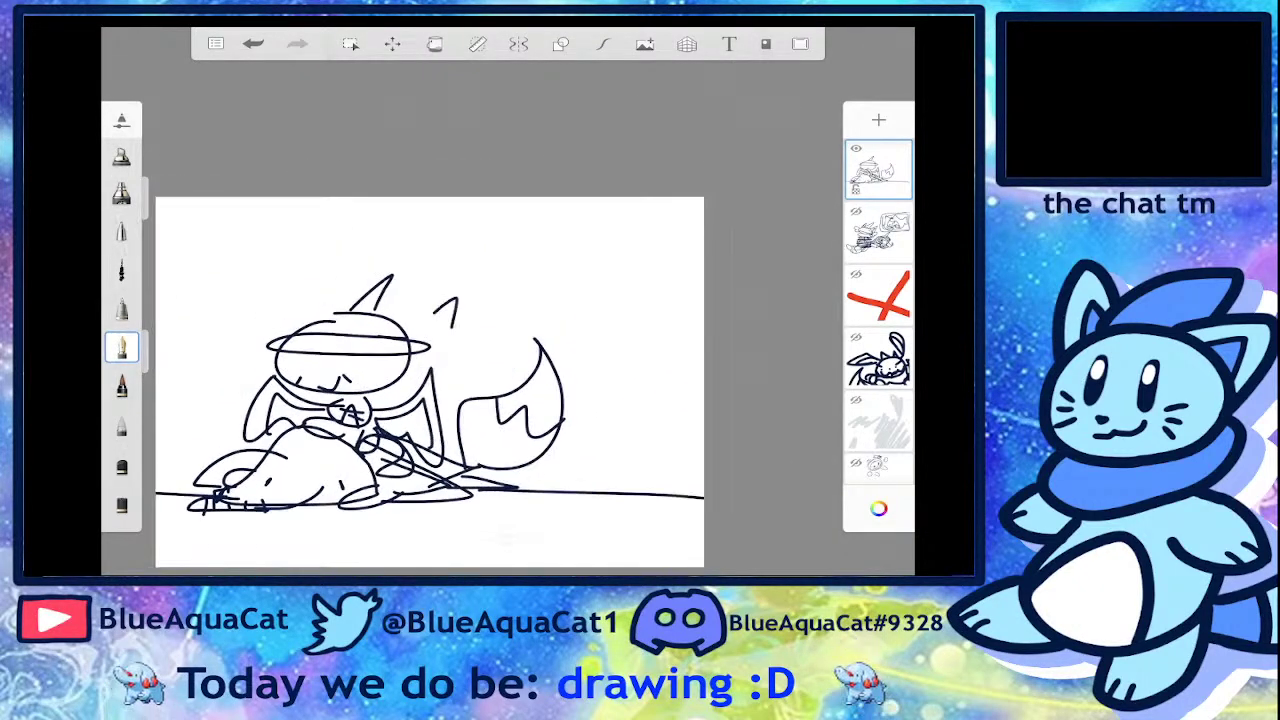
{"action": "left_click_drag", "start_coordinate": [501, 272], "coordinate": [515, 304]}
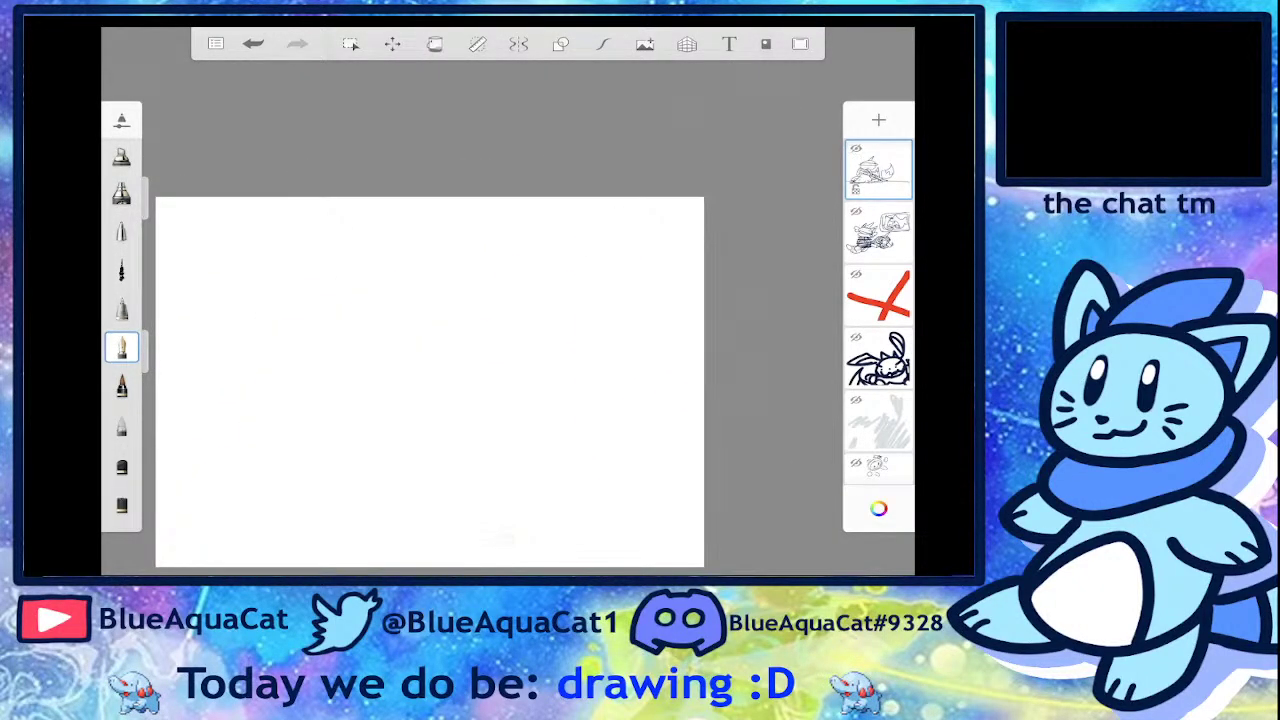
- Hide the layer with the sleeping scene and add a new blank layer above it
{"action": "left_click_drag", "start_coordinate": [508, 539], "coordinate": [508, 539]}
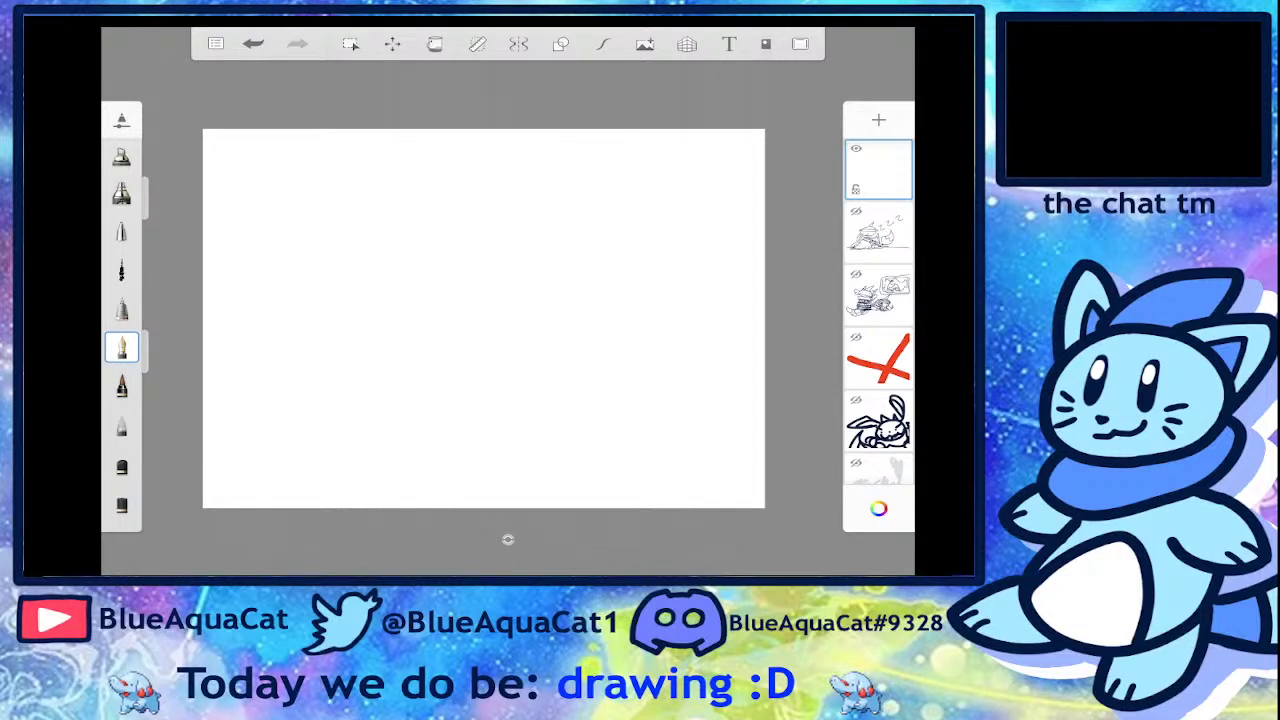
{"action": "scroll", "coordinate": [508, 539], "scroll_direction": "down", "scroll_amount": 2}
{"action": "scroll", "coordinate": [508, 539], "scroll_direction": "up", "scroll_amount": 3}
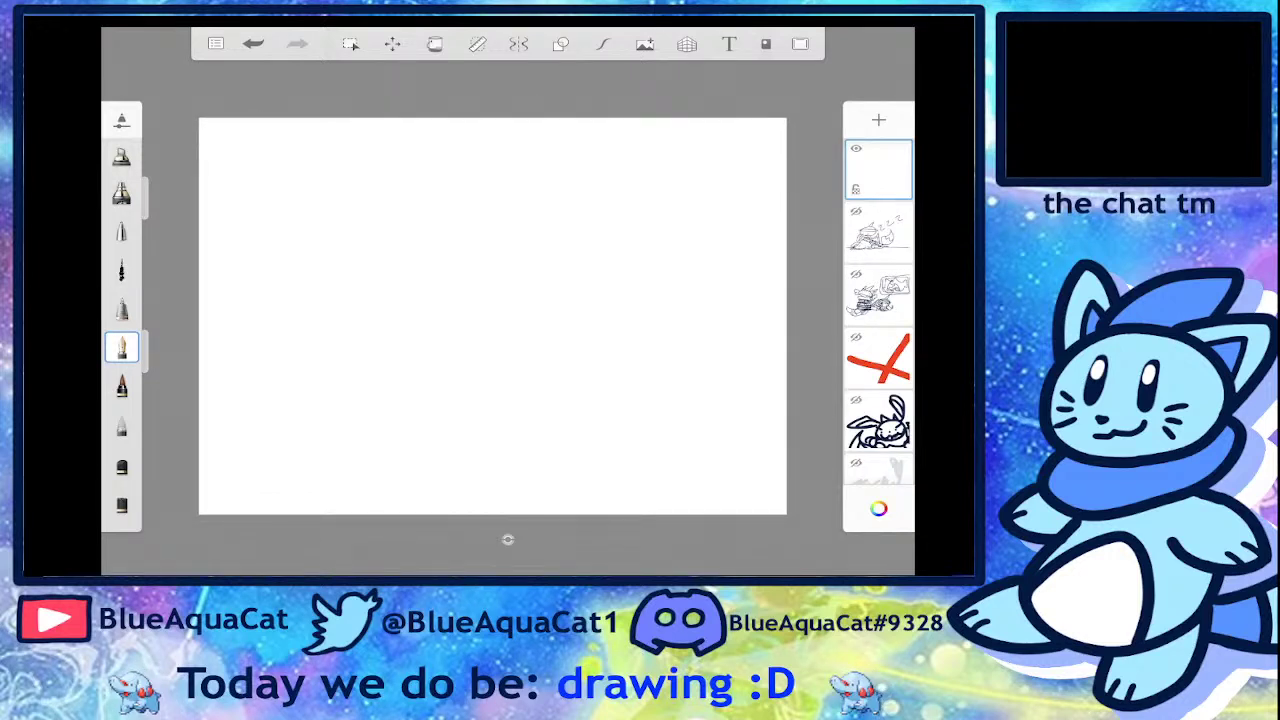
{"action": "scroll", "coordinate": [492, 316], "scroll_direction": "down", "scroll_amount": 1}
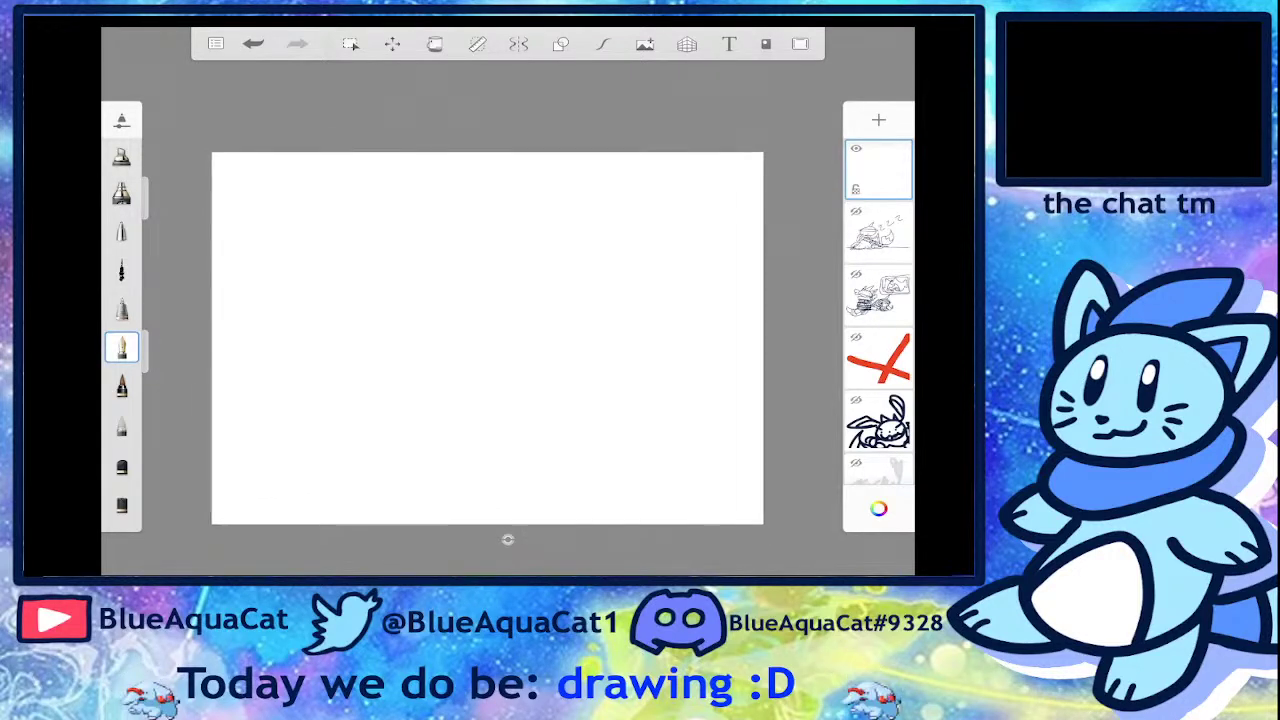
{"action": "scroll", "coordinate": [492, 316], "scroll_direction": "up", "scroll_amount": 2}
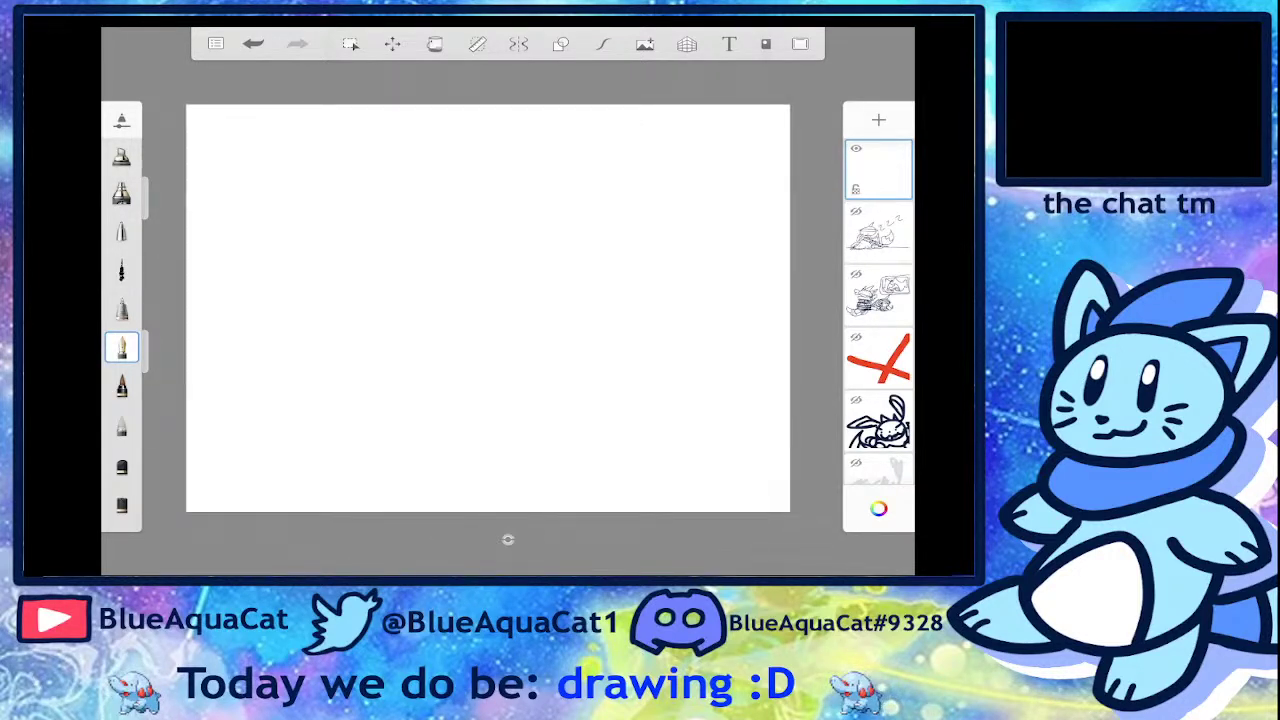
{"action": "scroll", "coordinate": [488, 308], "scroll_direction": "down", "scroll_amount": 1}
- Sketch a creature's mound-shaped head on the new layer, with a dark pointed nose, closed eyes, two long swept-back ears and a front paw
{"action": "mouse_move", "coordinate": [346, 421]}
{"action": "left_mouse_down"}
{"action": "mouse_move", "coordinate": [429, 337]}
{"action": "mouse_move", "coordinate": [518, 440]}
{"action": "mouse_move", "coordinate": [330, 428]}
{"action": "left_mouse_up"}
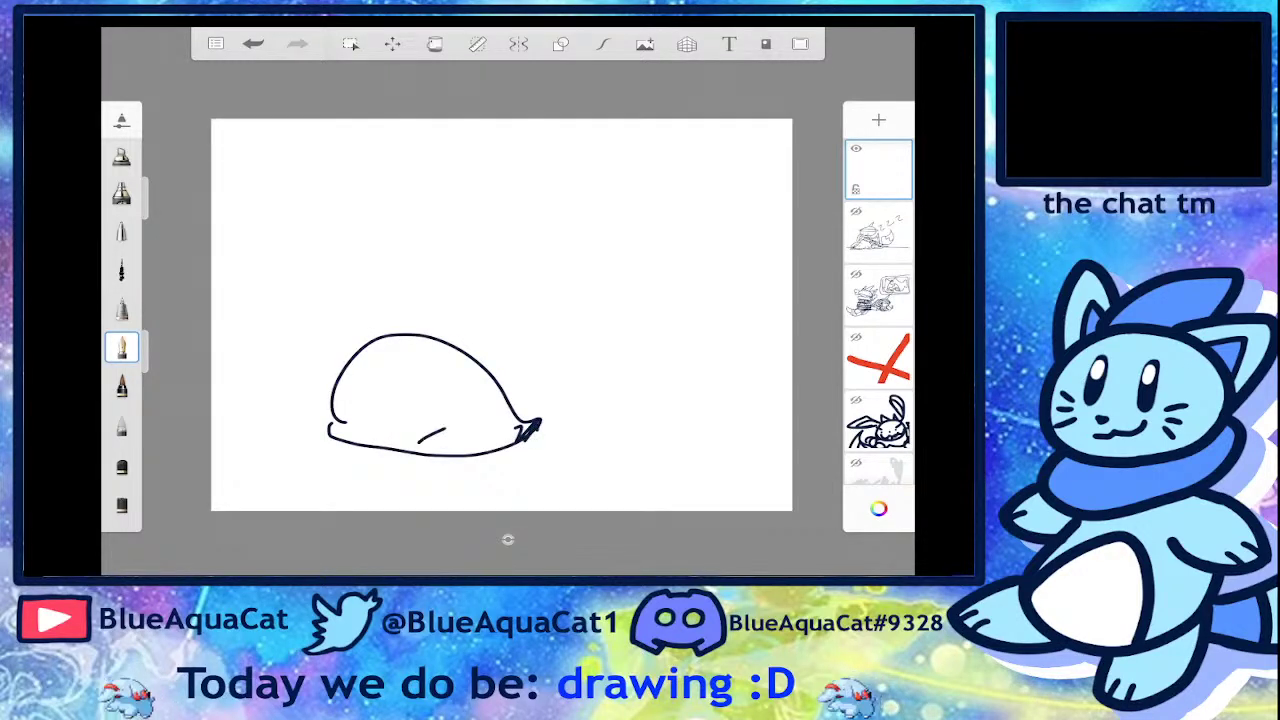
{"action": "mouse_move", "coordinate": [485, 418]}
{"action": "left_mouse_down"}
{"action": "mouse_move", "coordinate": [515, 420]}
{"action": "mouse_move", "coordinate": [418, 441]}
{"action": "left_mouse_up"}
{"action": "left_click_drag", "start_coordinate": [352, 342], "coordinate": [220, 436]}
{"action": "left_click_drag", "start_coordinate": [220, 436], "coordinate": [340, 425]}
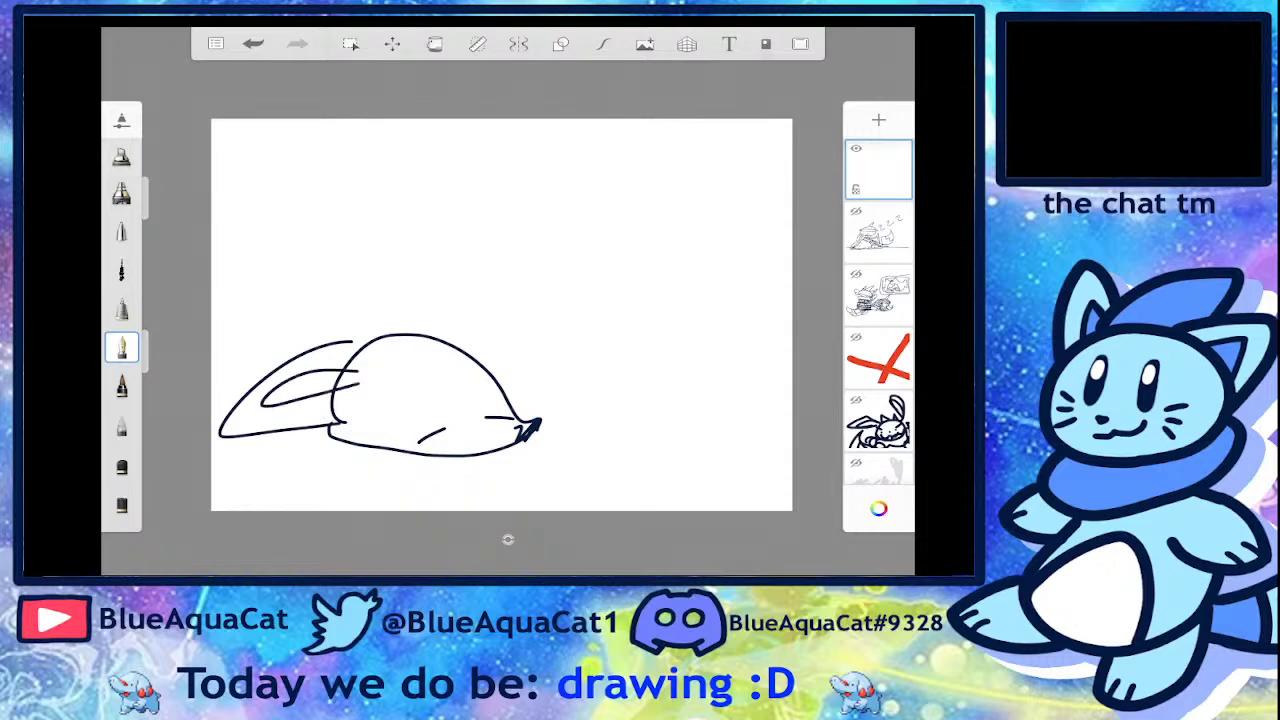
{"action": "left_click_drag", "start_coordinate": [396, 337], "coordinate": [437, 334]}
{"action": "left_click_drag", "start_coordinate": [322, 315], "coordinate": [400, 330]}
{"action": "left_click_drag", "start_coordinate": [330, 432], "coordinate": [300, 430]}
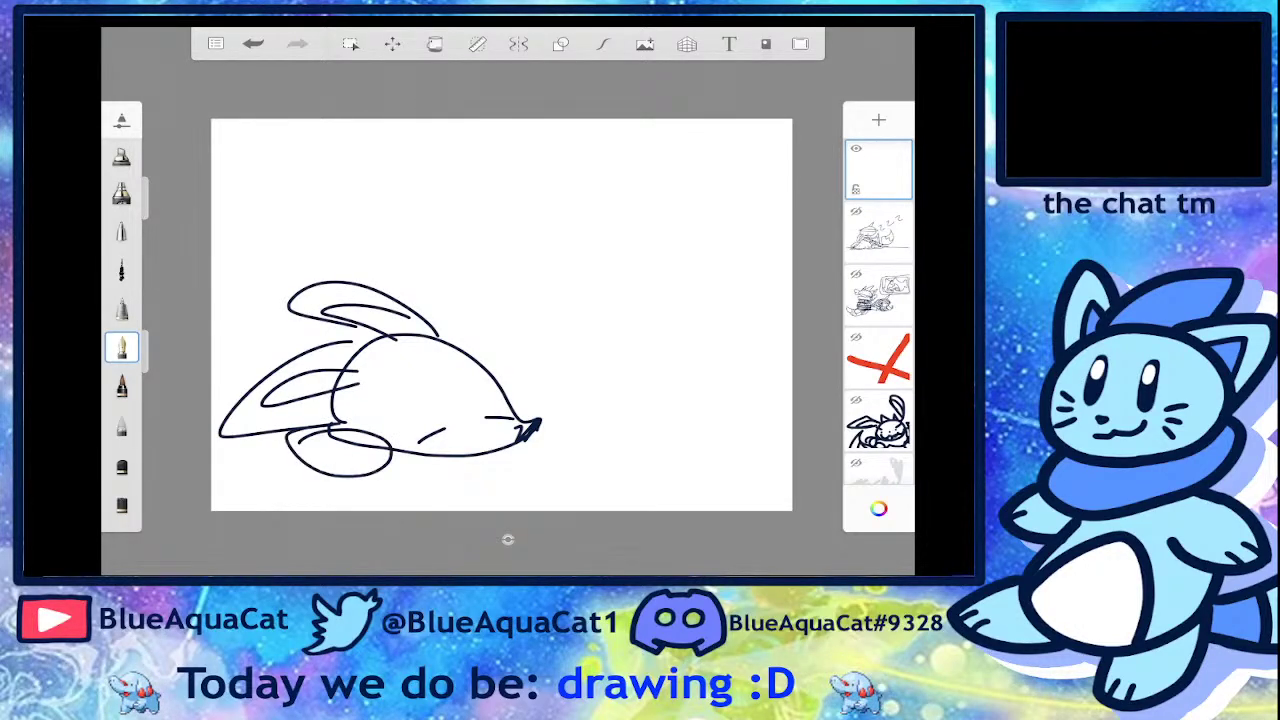
- Add the lying creature's second front paw, small rounded body, hind foot, toe lines and large bushy tail with a zigzag tip marking
{"action": "mouse_move", "coordinate": [520, 432]}
{"action": "left_mouse_down"}
{"action": "mouse_move", "coordinate": [536, 442]}
{"action": "mouse_move", "coordinate": [512, 426]}
{"action": "left_mouse_up"}
{"action": "left_click_drag", "start_coordinate": [510, 425], "coordinate": [510, 460]}
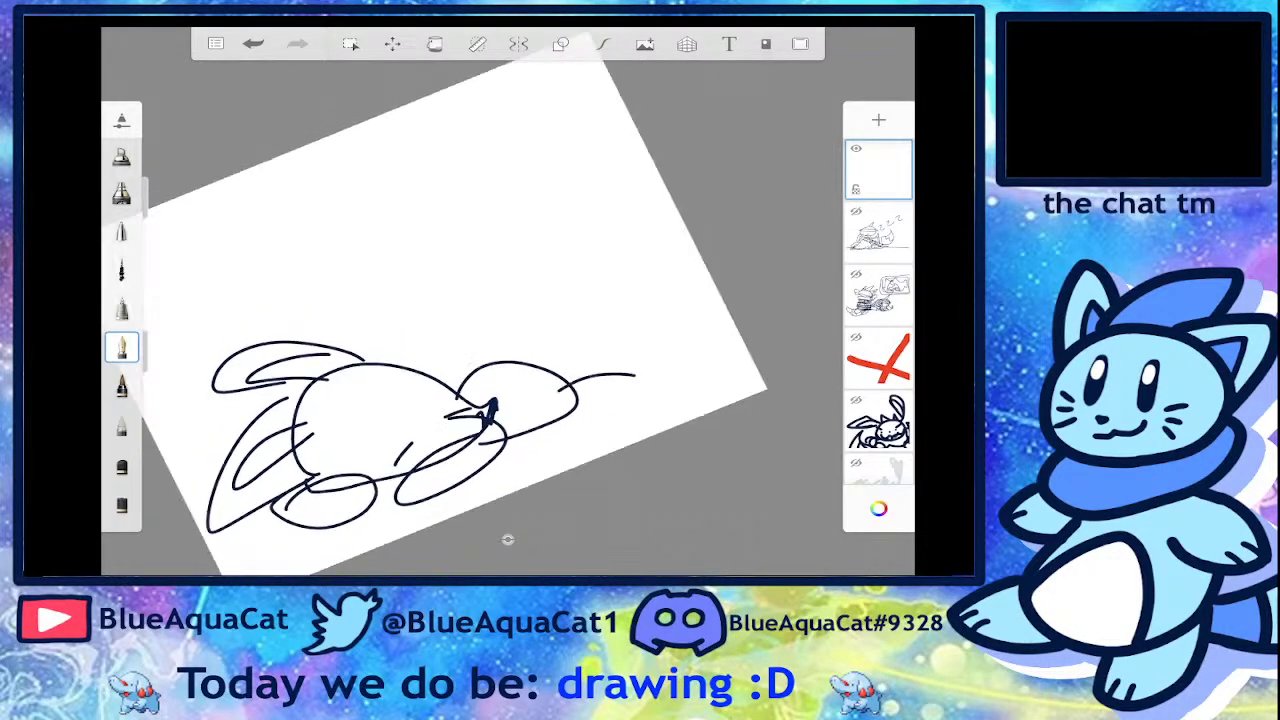
{"action": "mouse_move", "coordinate": [522, 262]}
{"action": "left_mouse_down"}
{"action": "mouse_move", "coordinate": [483, 445]}
{"action": "mouse_move", "coordinate": [643, 388]}
{"action": "left_mouse_up"}
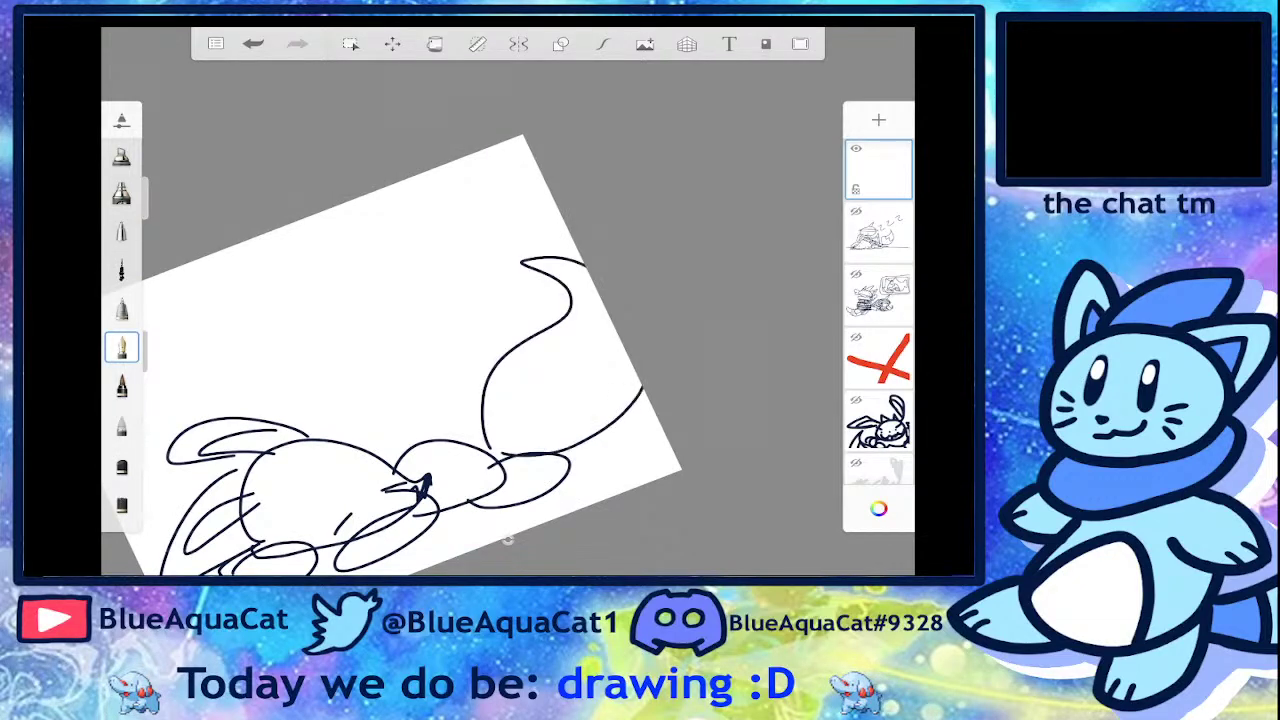
{"action": "mouse_move", "coordinate": [425, 485]}
{"action": "left_mouse_down"}
{"action": "mouse_move", "coordinate": [529, 523]}
{"action": "mouse_move", "coordinate": [600, 380]}
{"action": "mouse_move", "coordinate": [520, 375]}
{"action": "mouse_move", "coordinate": [495, 390]}
{"action": "left_mouse_up"}
- Sketch a second character's round head above the creature's body, with a hat brim, pointed horn and closed dash eyes
{"action": "left_click_drag", "start_coordinate": [510, 312], "coordinate": [535, 318]}
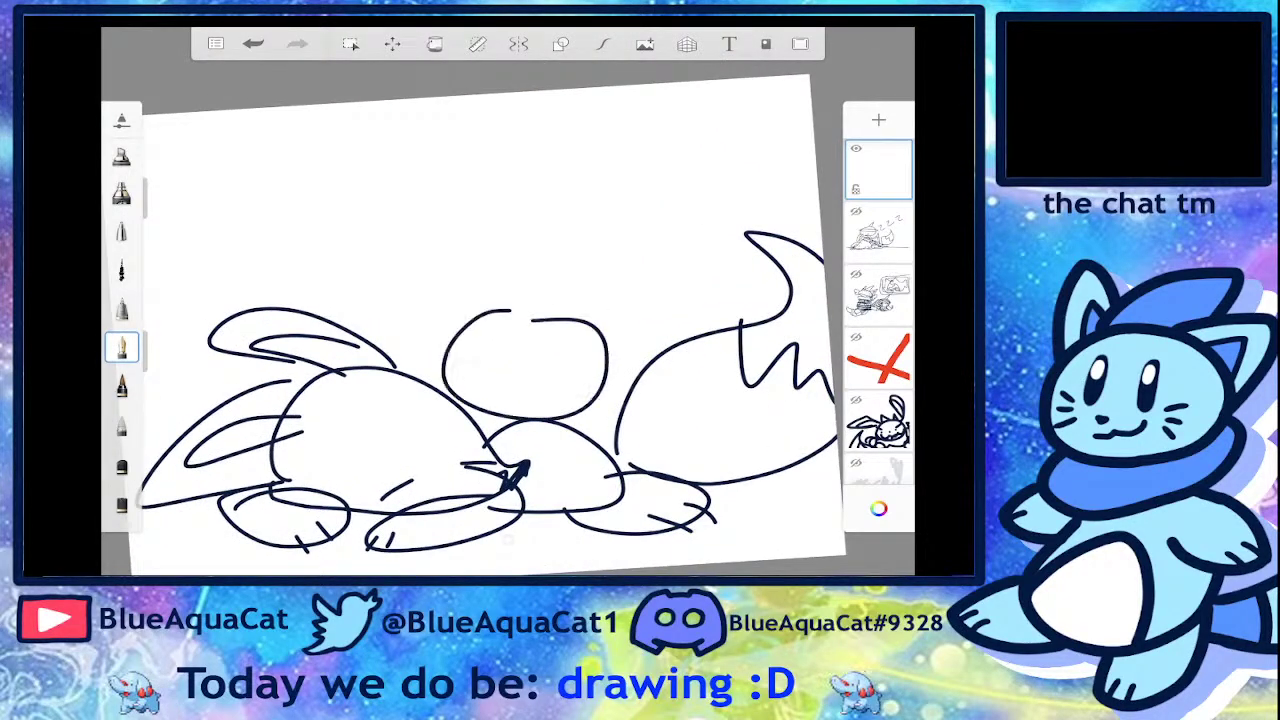
{"action": "mouse_move", "coordinate": [437, 357]}
{"action": "left_mouse_down"}
{"action": "mouse_move", "coordinate": [605, 343]}
{"action": "mouse_move", "coordinate": [488, 358]}
{"action": "left_mouse_up"}
{"action": "left_click_drag", "start_coordinate": [505, 312], "coordinate": [573, 244]}
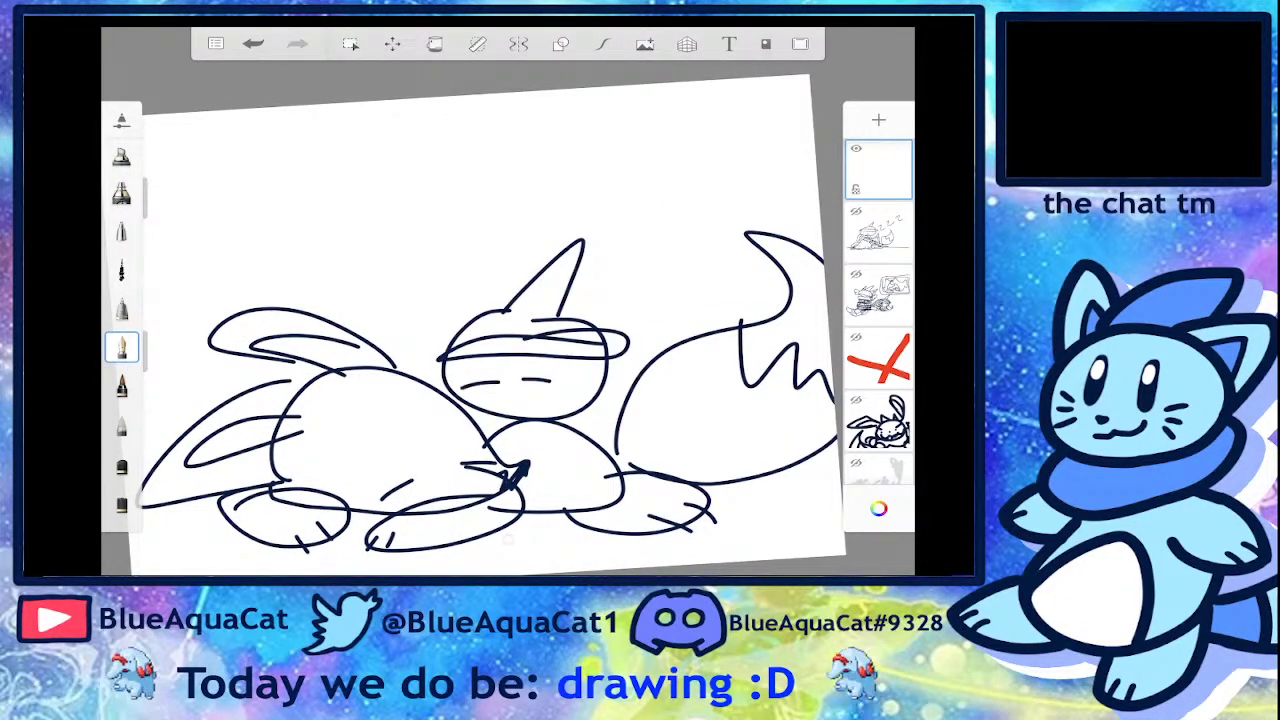
{"action": "left_click_drag", "start_coordinate": [462, 383], "coordinate": [500, 381]}
{"action": "left_click_drag", "start_coordinate": [520, 380], "coordinate": [550, 380]}
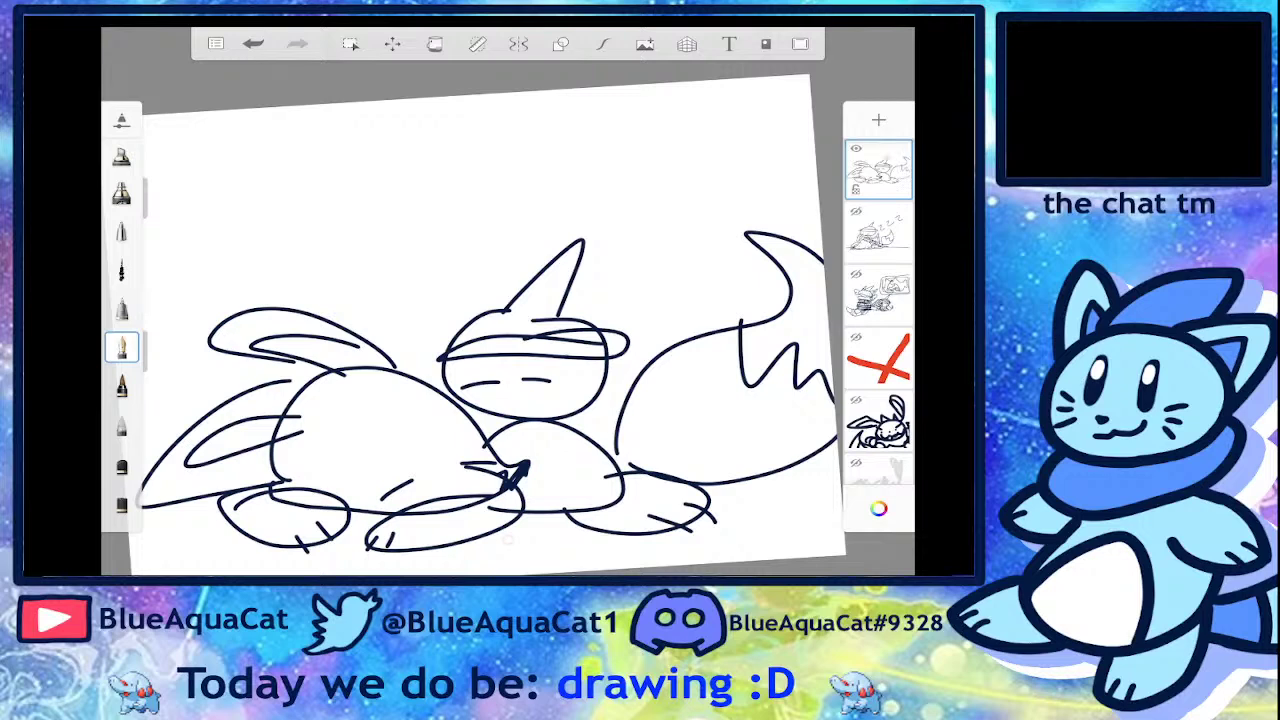
- Give the second character a small round body, arms and jagged wing, undo the stray mouth stroke, and extend the brim across the head
{"action": "scroll", "coordinate": [480, 380], "scroll_direction": "up", "scroll_amount": 3}
{"action": "left_click_drag", "start_coordinate": [530, 404], "coordinate": [462, 412]}
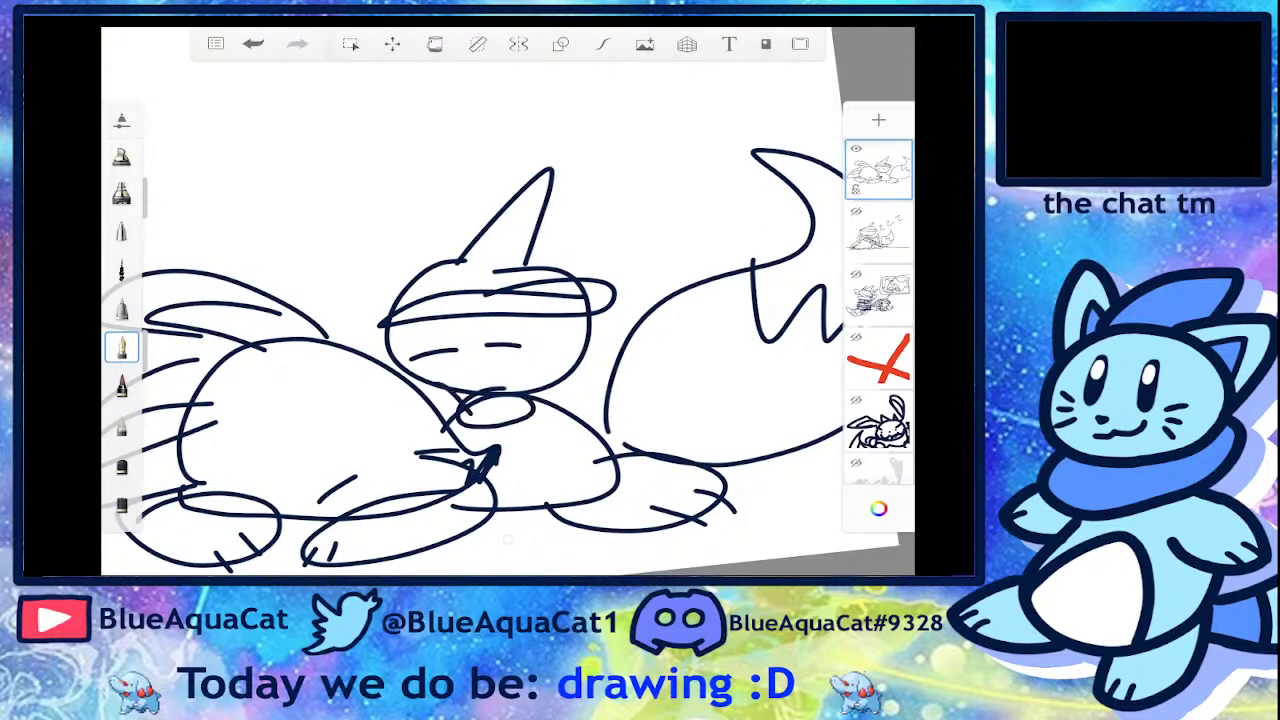
{"action": "left_click_drag", "start_coordinate": [500, 498], "coordinate": [565, 414]}
{"action": "mouse_move", "coordinate": [545, 408]}
{"action": "left_mouse_down"}
{"action": "mouse_move", "coordinate": [505, 495]}
{"action": "mouse_move", "coordinate": [632, 362]}
{"action": "left_mouse_up"}
{"action": "left_click_drag", "start_coordinate": [632, 362], "coordinate": [630, 480]}
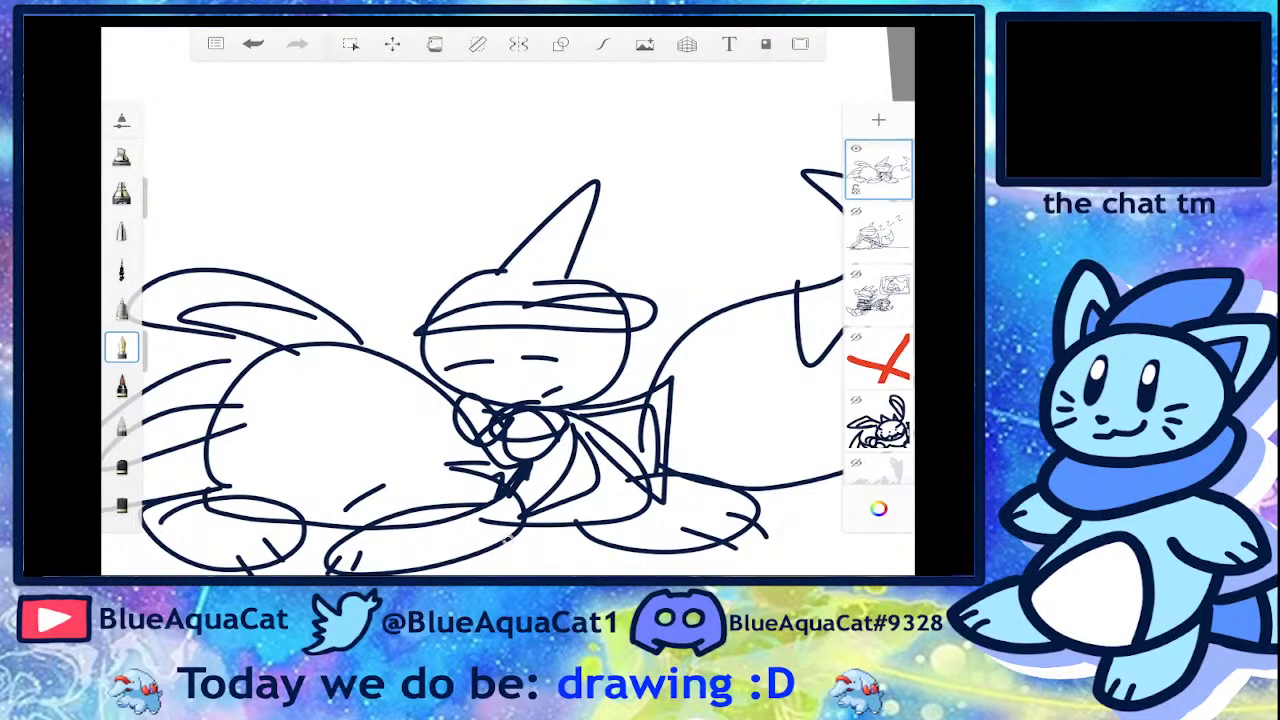
{"action": "key", "text": "ctrl+z"}
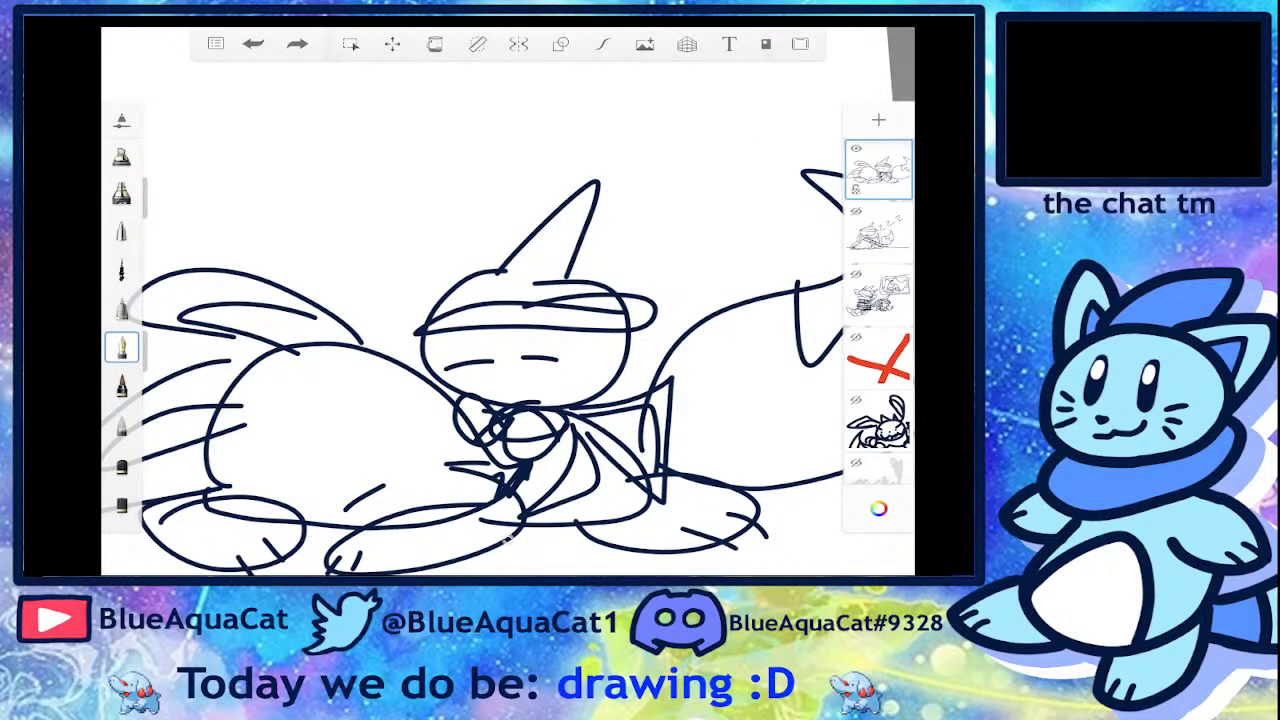
{"action": "left_click", "coordinate": [381, 365]}
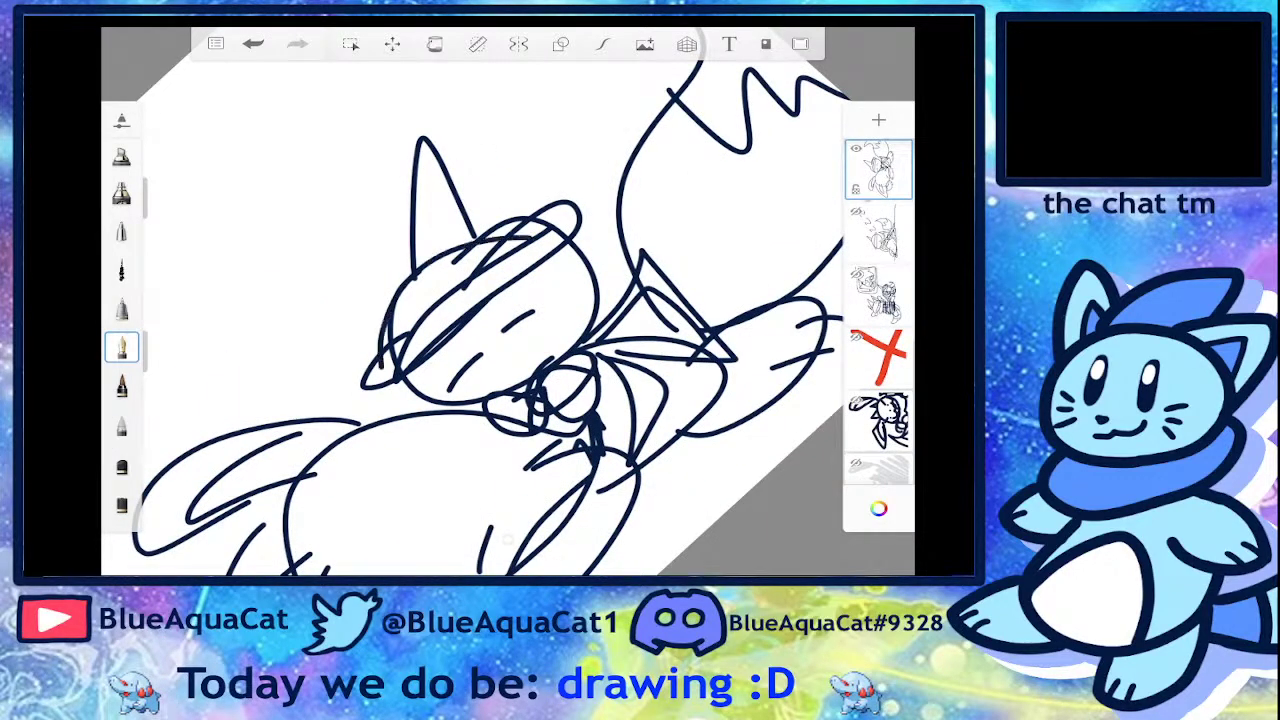
- Hide the layer with the finished resting pair and add a new blank layer above it
{"action": "scroll", "coordinate": [507, 300], "scroll_direction": "down", "scroll_amount": 3}
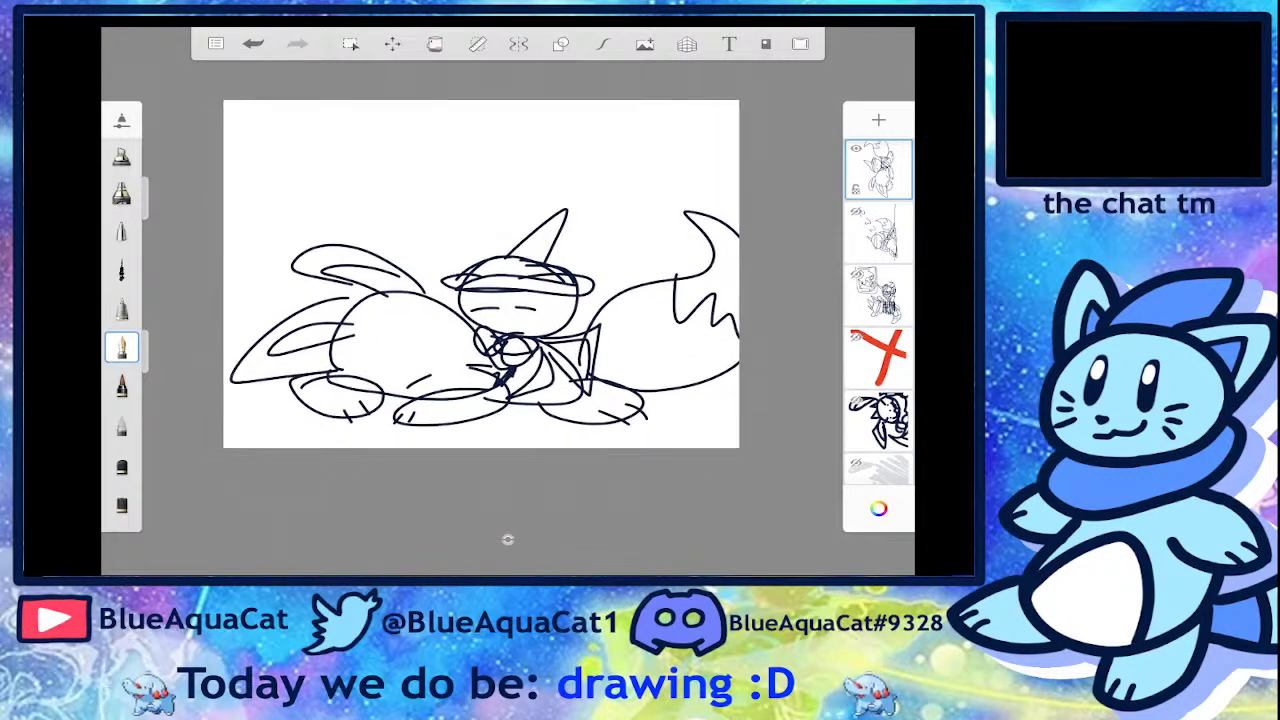
{"action": "scroll", "coordinate": [507, 300], "scroll_direction": "up", "scroll_amount": 3}
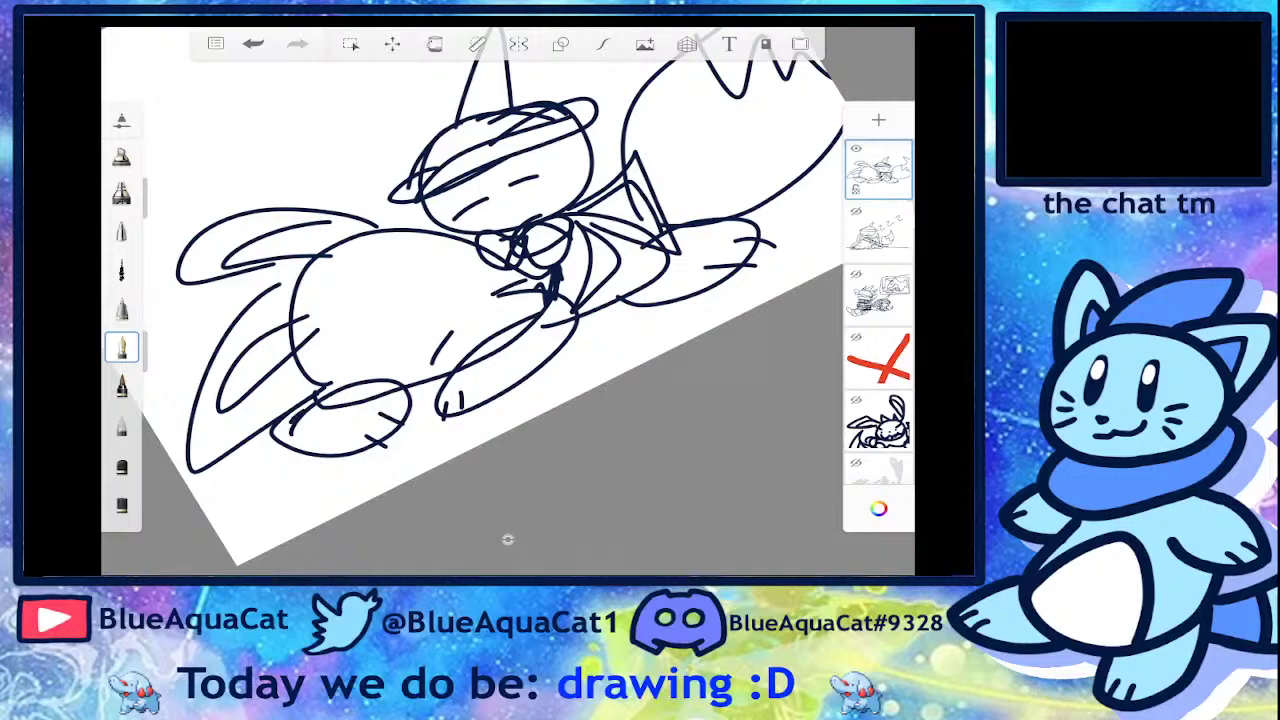
{"action": "scroll", "coordinate": [507, 300], "scroll_direction": "down", "scroll_amount": 3}
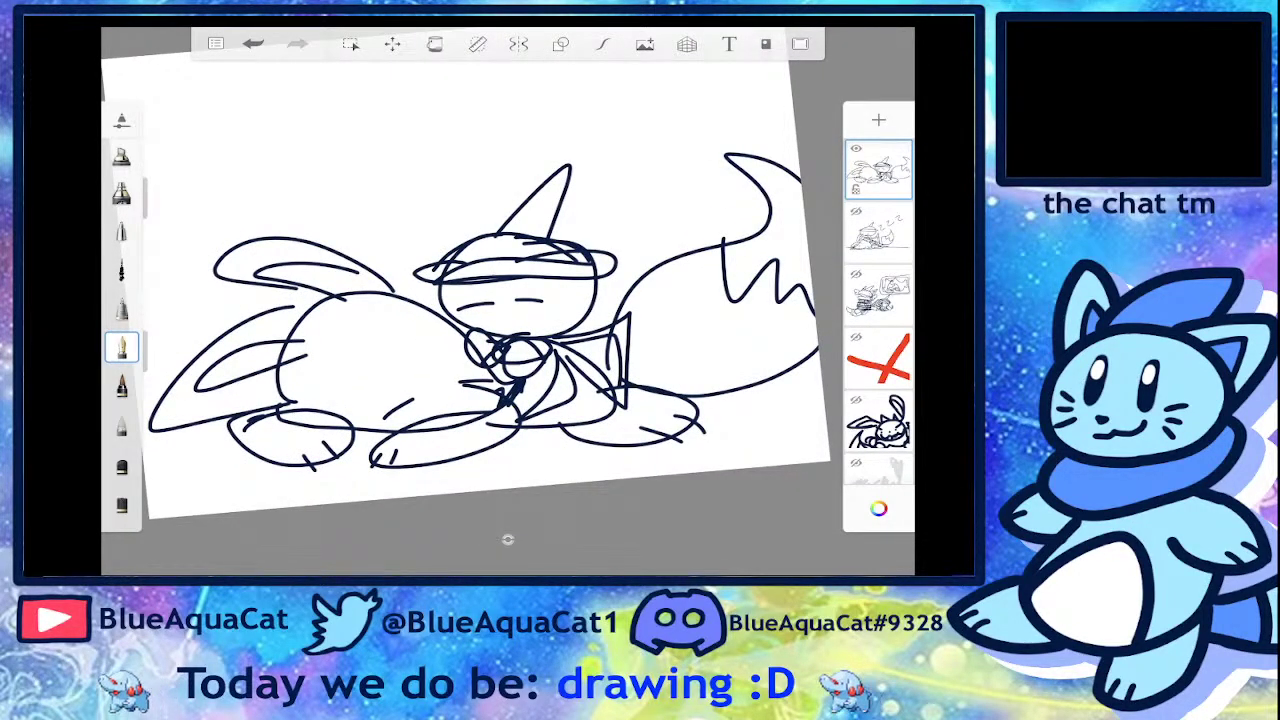
{"action": "scroll", "coordinate": [480, 300], "scroll_direction": "down", "scroll_amount": 3}
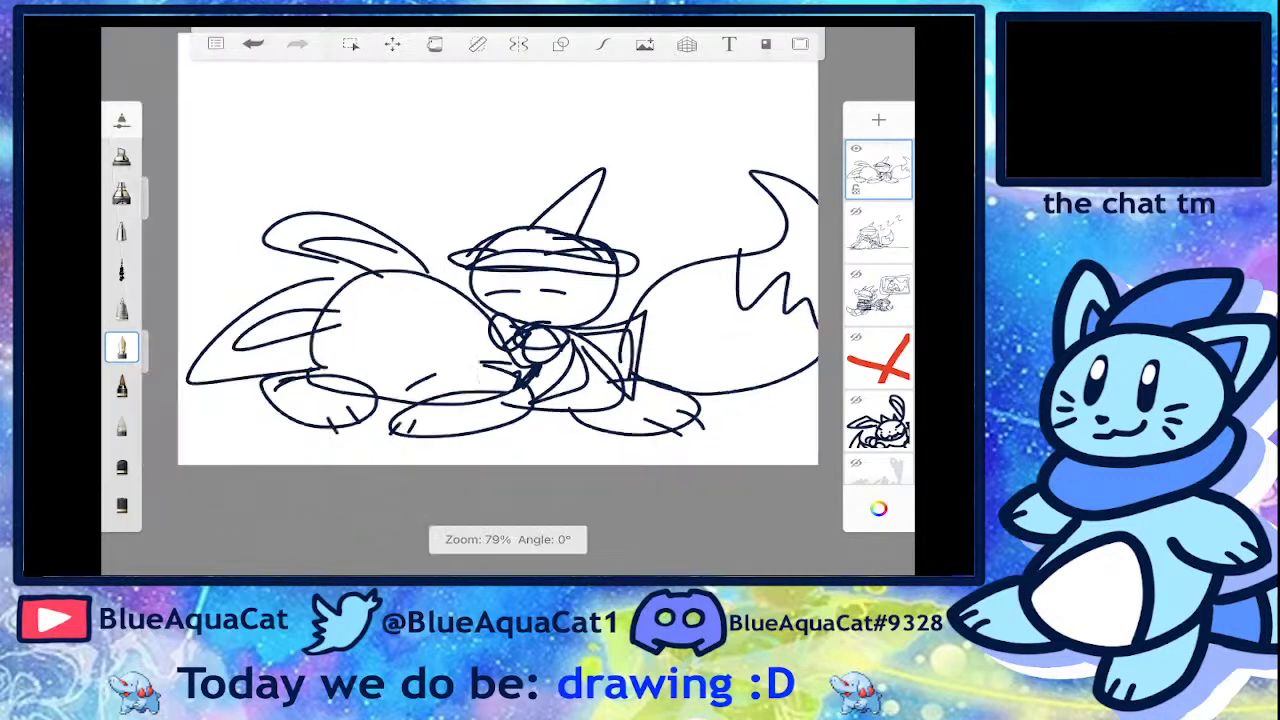
{"action": "left_click", "coordinate": [878, 119]}
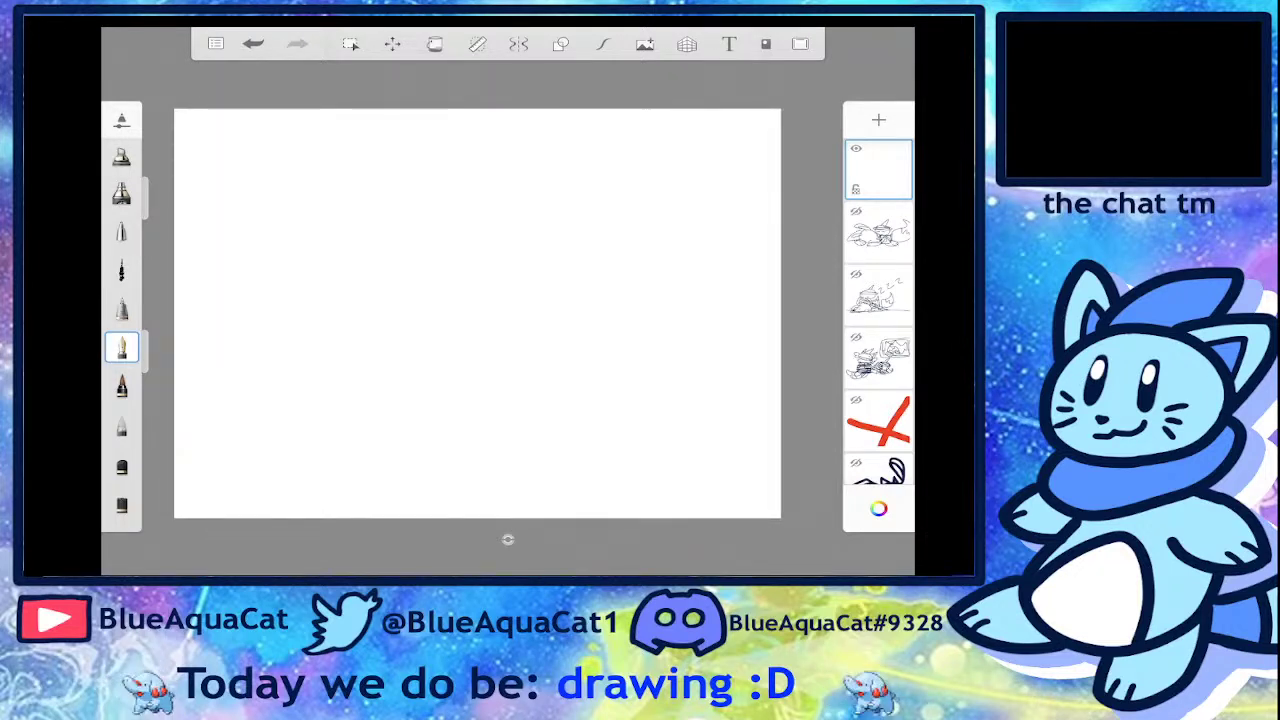
- Draw a large oval head on the new layer, undoing the first outline and redrawing it, and add two dot eyes
{"action": "left_click_drag", "start_coordinate": [329, 242], "coordinate": [383, 233]}
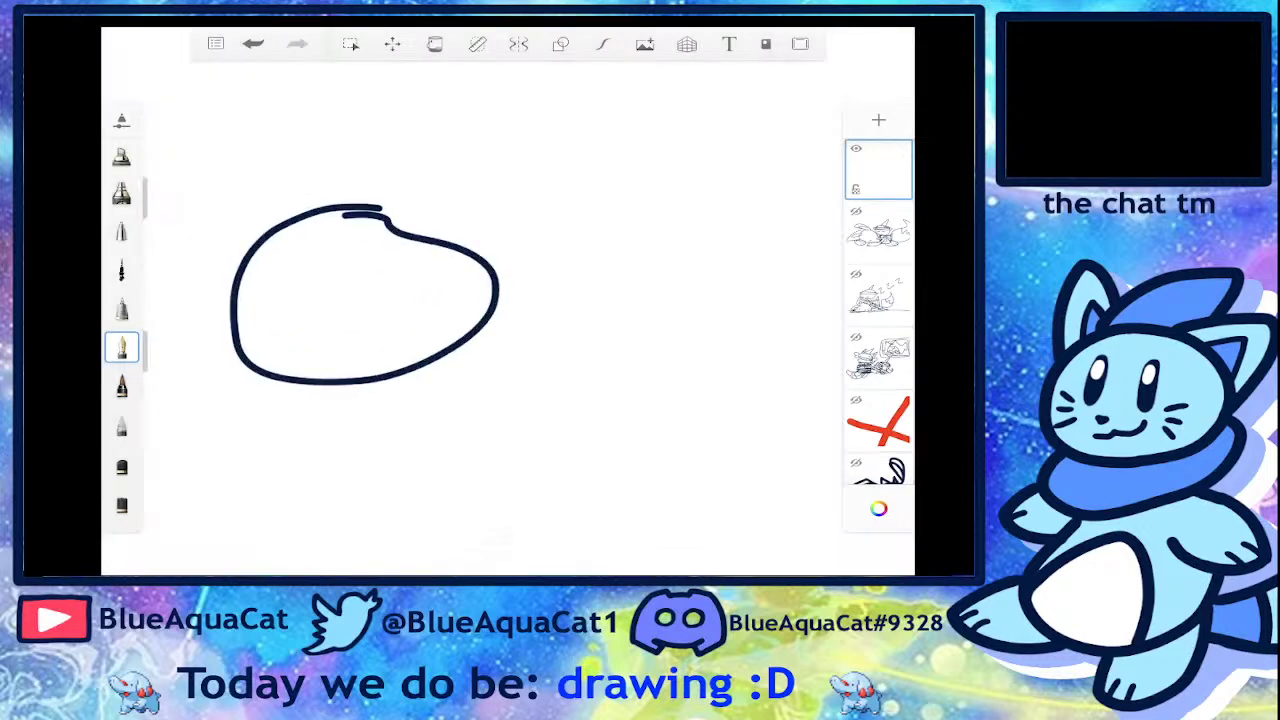
{"action": "key", "text": "ctrl+z"}
{"action": "mouse_move", "coordinate": [460, 215]}
{"action": "left_mouse_down"}
{"action": "mouse_move", "coordinate": [294, 300]}
{"action": "mouse_move", "coordinate": [550, 268]}
{"action": "left_mouse_up"}
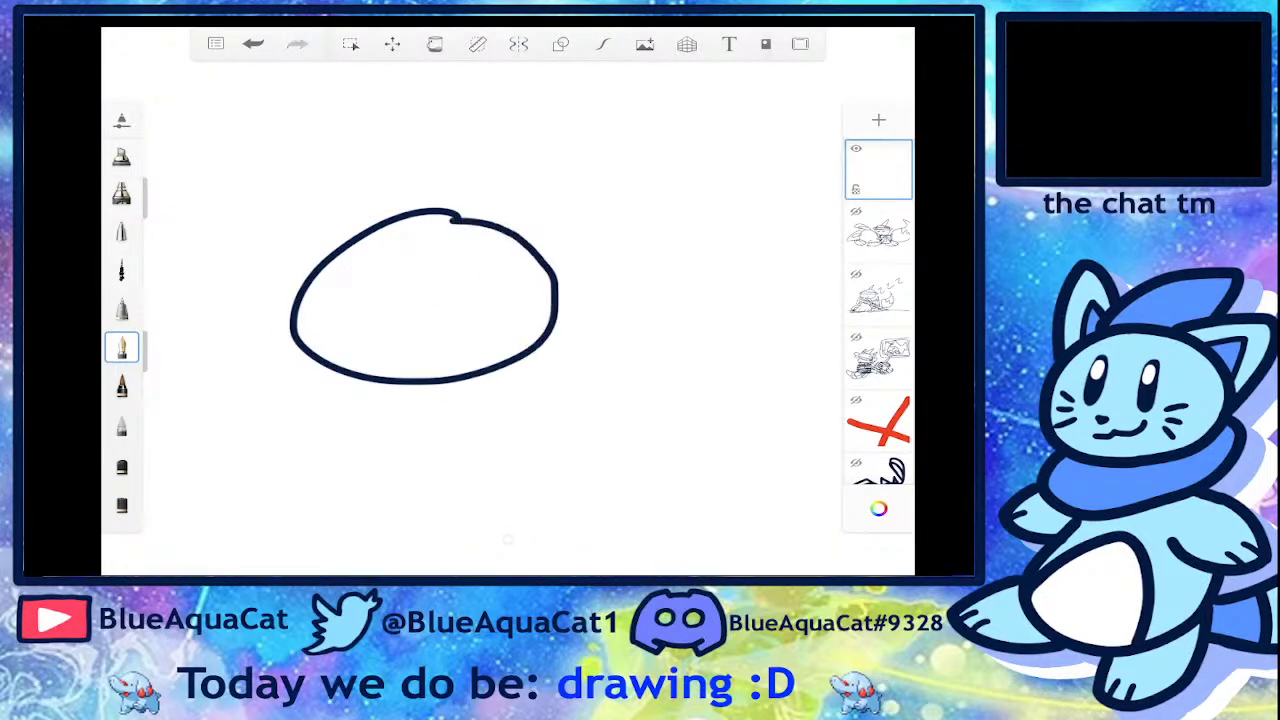
{"action": "scroll", "coordinate": [430, 307], "scroll_direction": "up", "scroll_amount": 3}
{"action": "left_click_drag", "start_coordinate": [463, 288], "coordinate": [462, 310]}
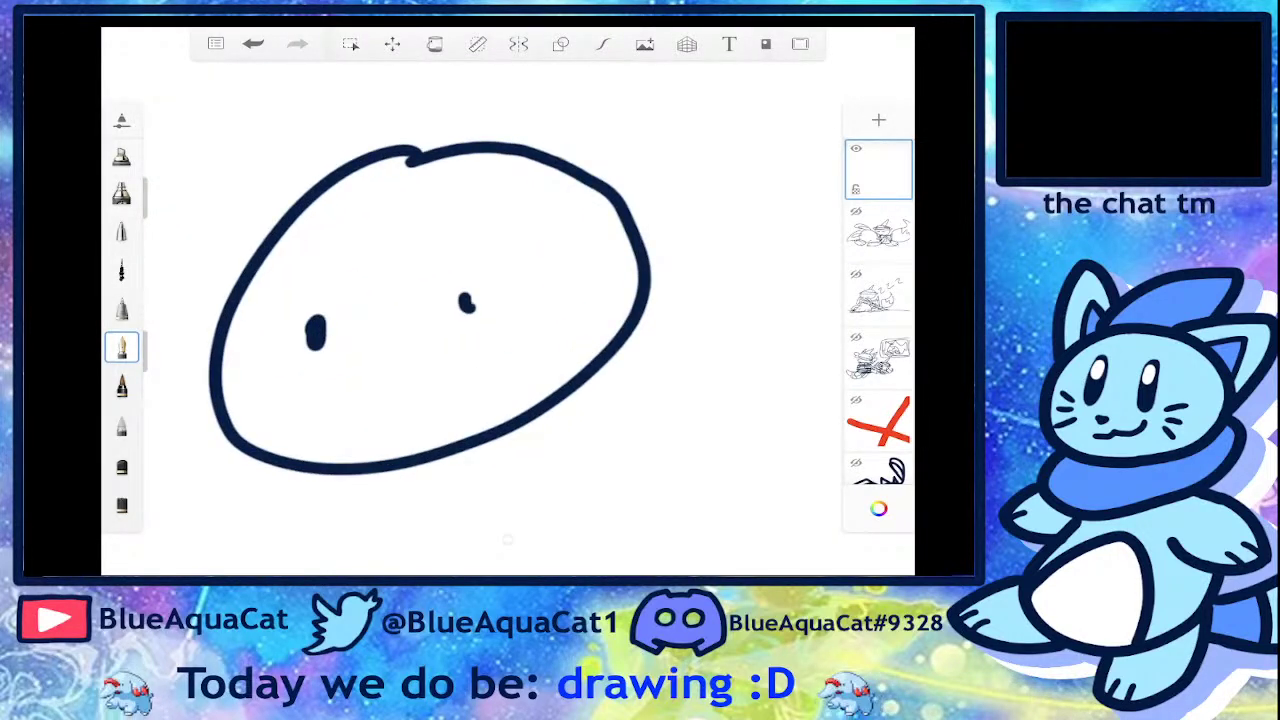
{"action": "scroll", "coordinate": [430, 307], "scroll_direction": "down", "scroll_amount": 2}
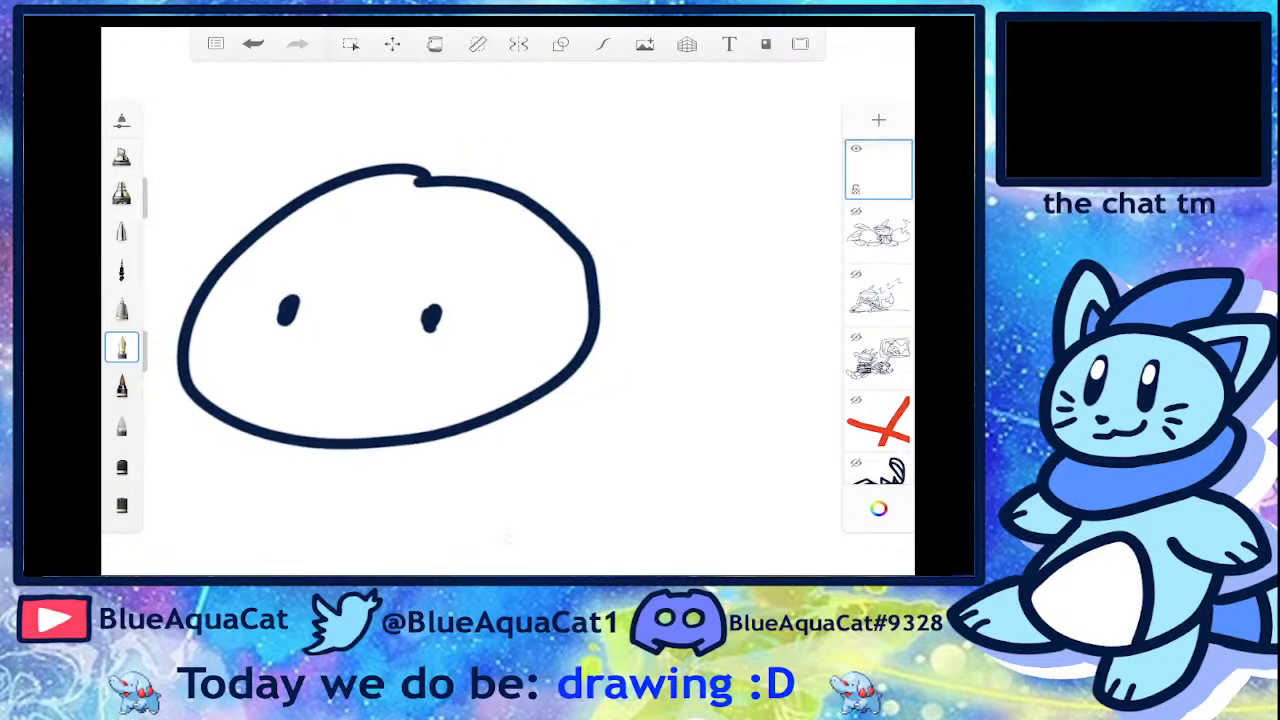
{"action": "scroll", "coordinate": [390, 310], "scroll_direction": "down", "scroll_amount": 1}
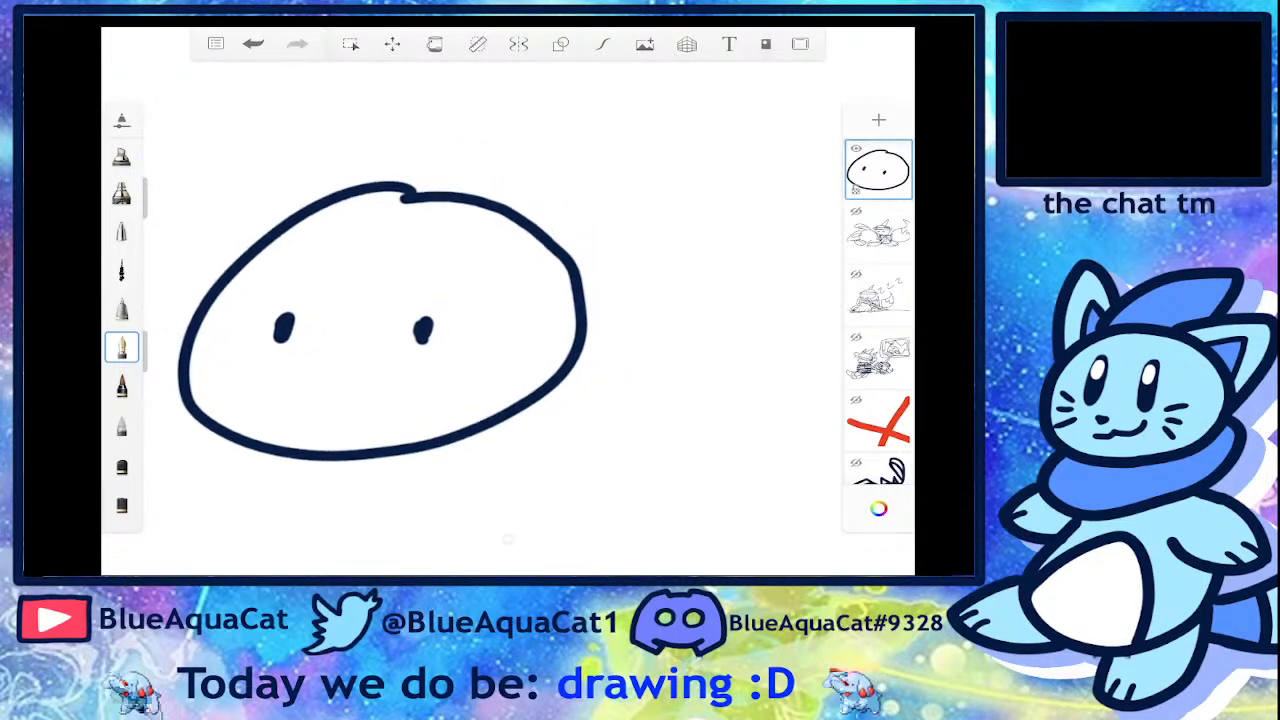
- Draw a wide curved smile around the eyes and a trapezoid body flaring out below the head
{"action": "mouse_move", "coordinate": [335, 342]}
{"action": "left_mouse_down"}
{"action": "mouse_move", "coordinate": [565, 372]}
{"action": "mouse_move", "coordinate": [578, 322]}
{"action": "left_mouse_up"}
{"action": "scroll", "coordinate": [400, 310], "scroll_direction": "down", "scroll_amount": 2}
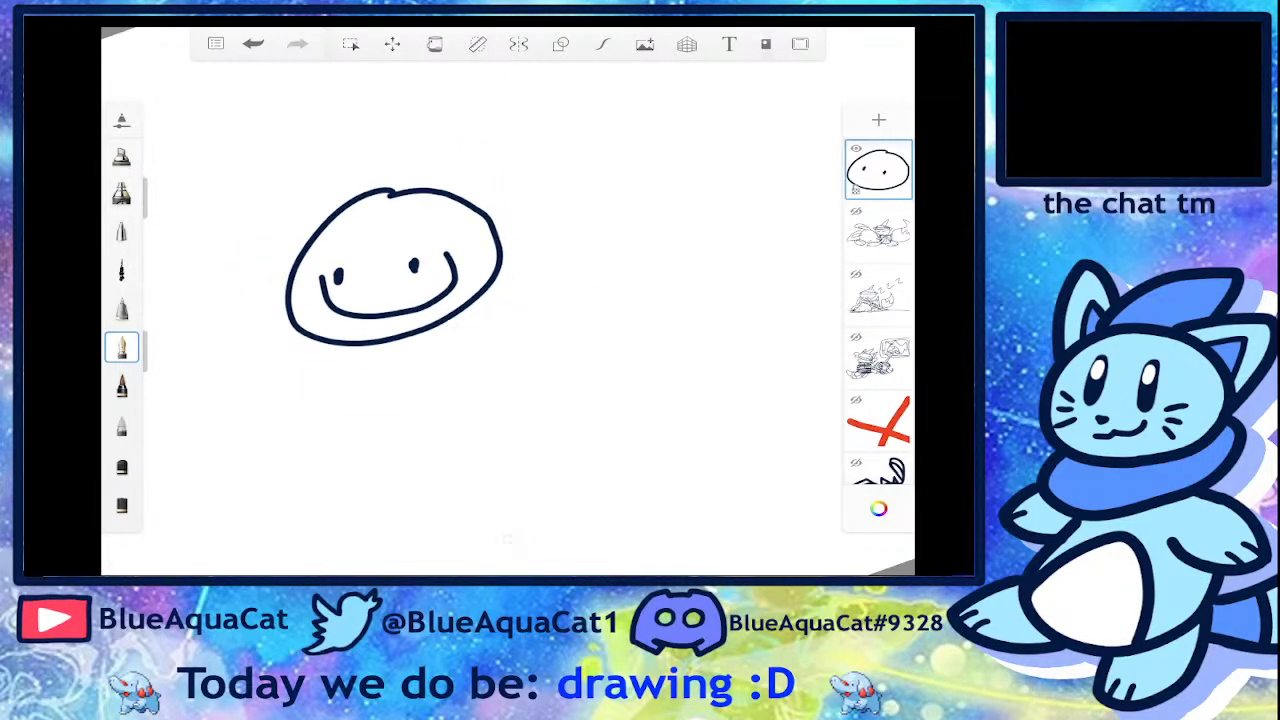
{"action": "left_click_drag", "start_coordinate": [372, 345], "coordinate": [486, 408]}
{"action": "left_click_drag", "start_coordinate": [420, 348], "coordinate": [484, 410]}
{"action": "scroll", "coordinate": [400, 310], "scroll_direction": "up", "scroll_amount": 3}
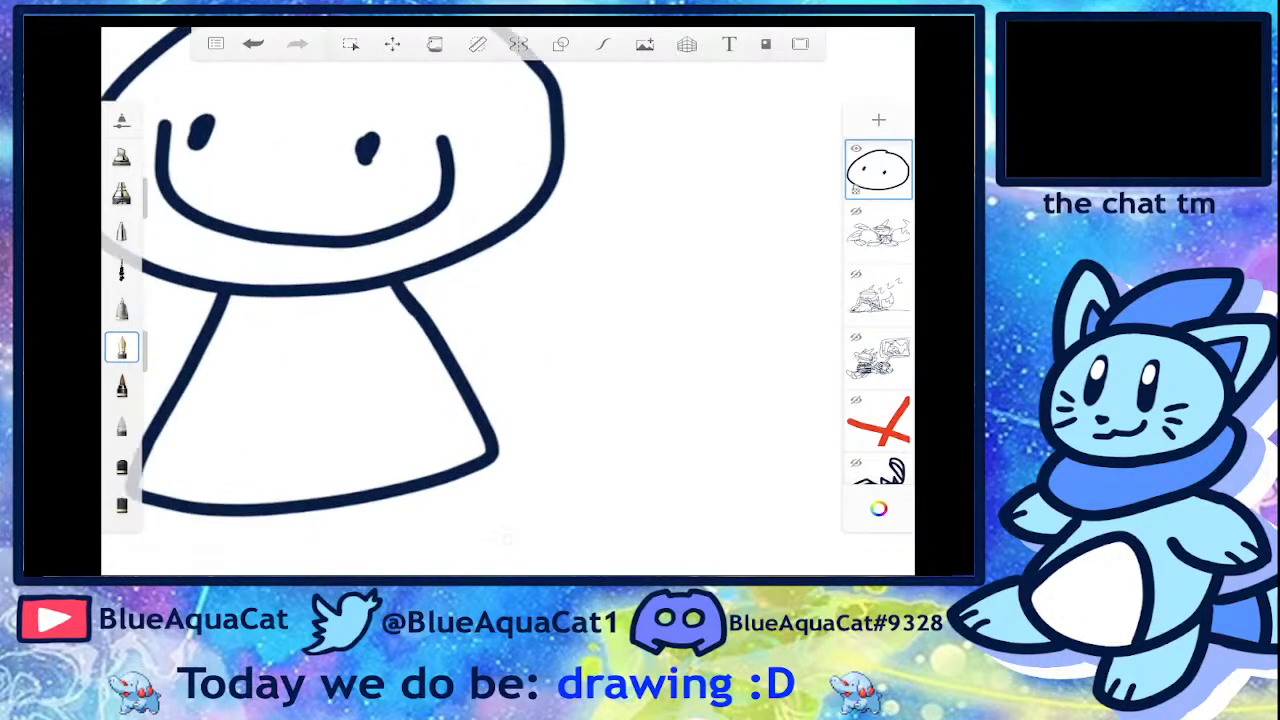
{"action": "scroll", "coordinate": [400, 300], "scroll_direction": "down", "scroll_amount": 3}
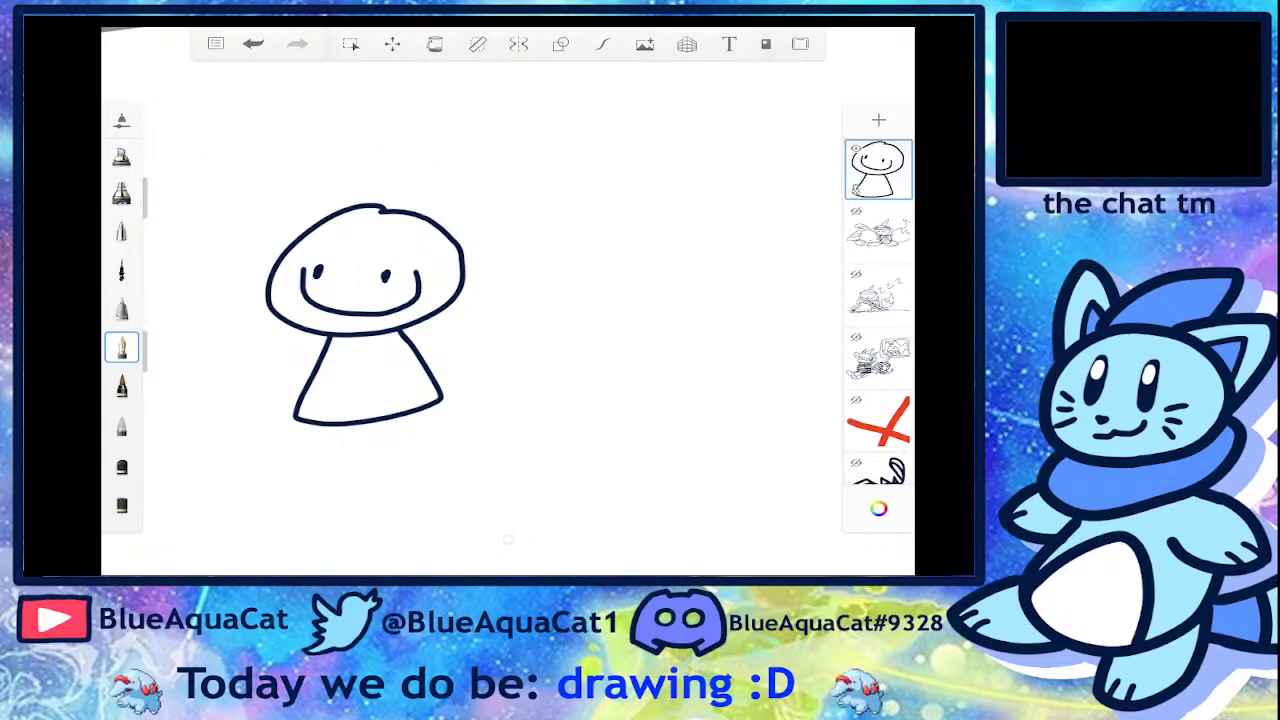
{"action": "scroll", "coordinate": [430, 320], "scroll_direction": "up", "scroll_amount": 3}
{"action": "scroll", "coordinate": [445, 320], "scroll_direction": "up", "scroll_amount": 1}
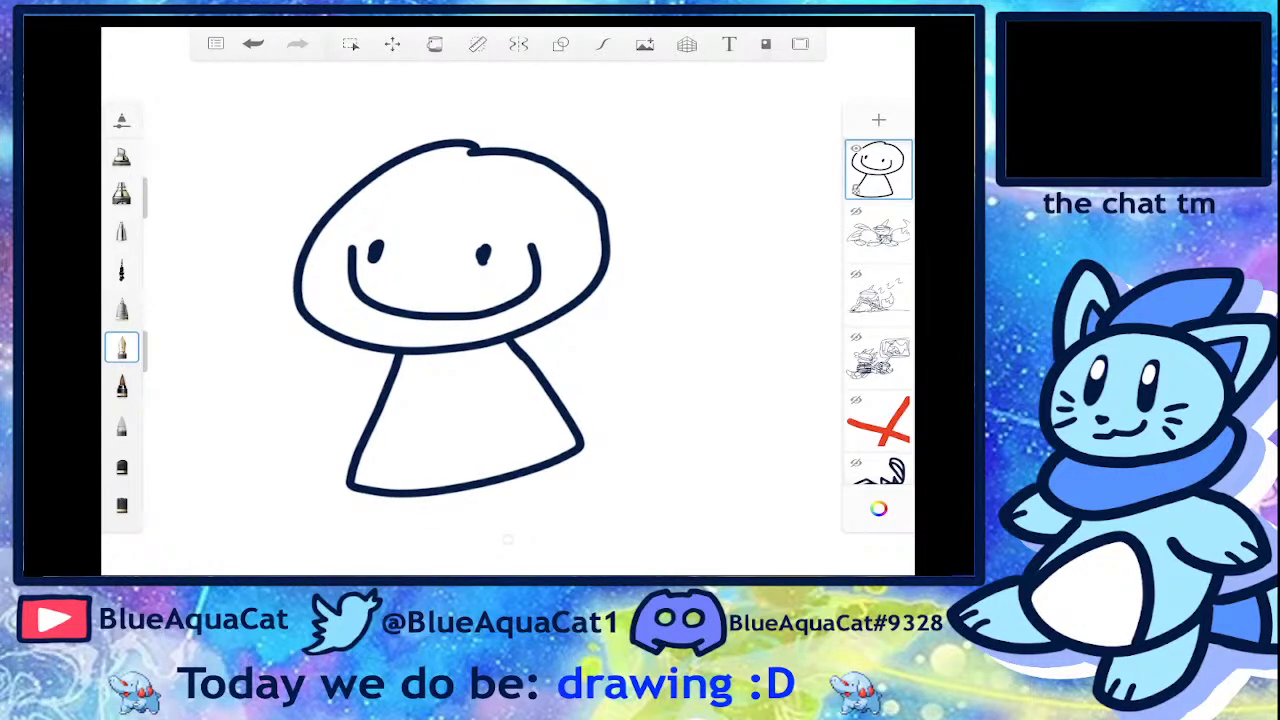
{"action": "scroll", "coordinate": [440, 310], "scroll_direction": "up", "scroll_amount": 1}
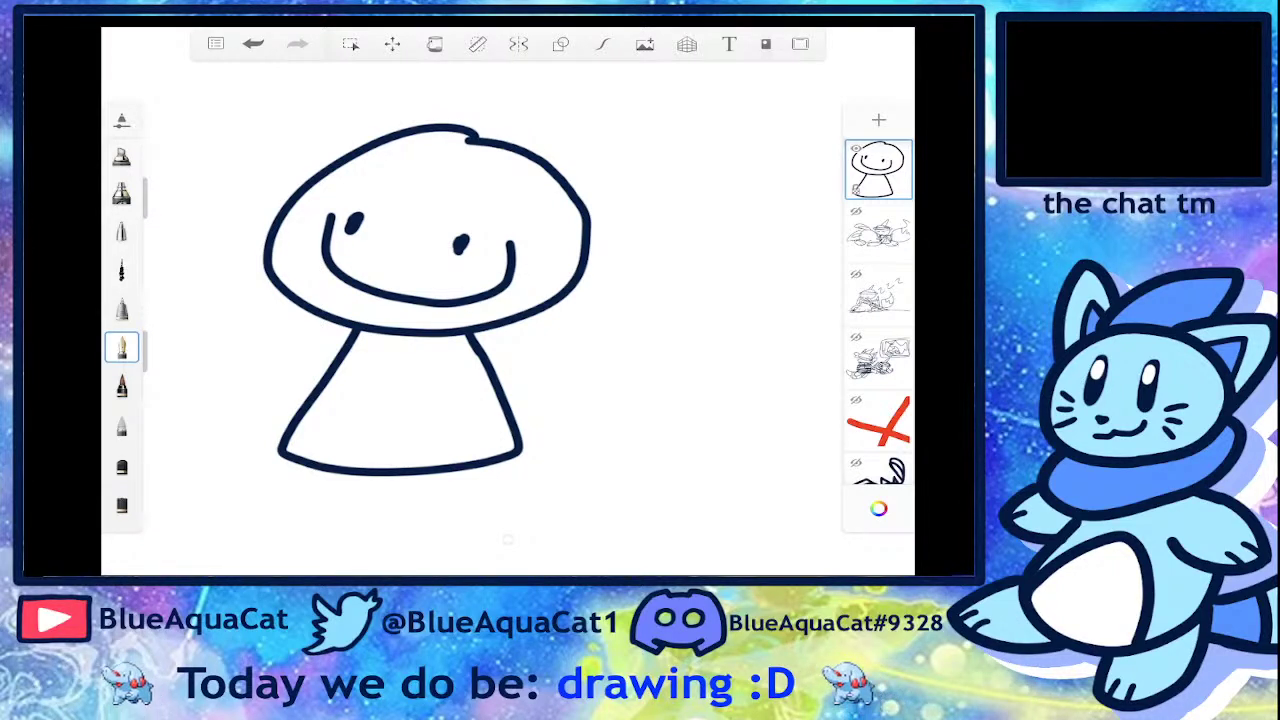
- Draw a second oval head beside the smiling figure with a frown, V-shaped brow, dot eyes and a translucent band across the eyes
{"action": "scroll", "coordinate": [413, 300], "scroll_direction": "down", "scroll_amount": 2}
{"action": "scroll", "coordinate": [413, 300], "scroll_direction": "right", "scroll_amount": 2}
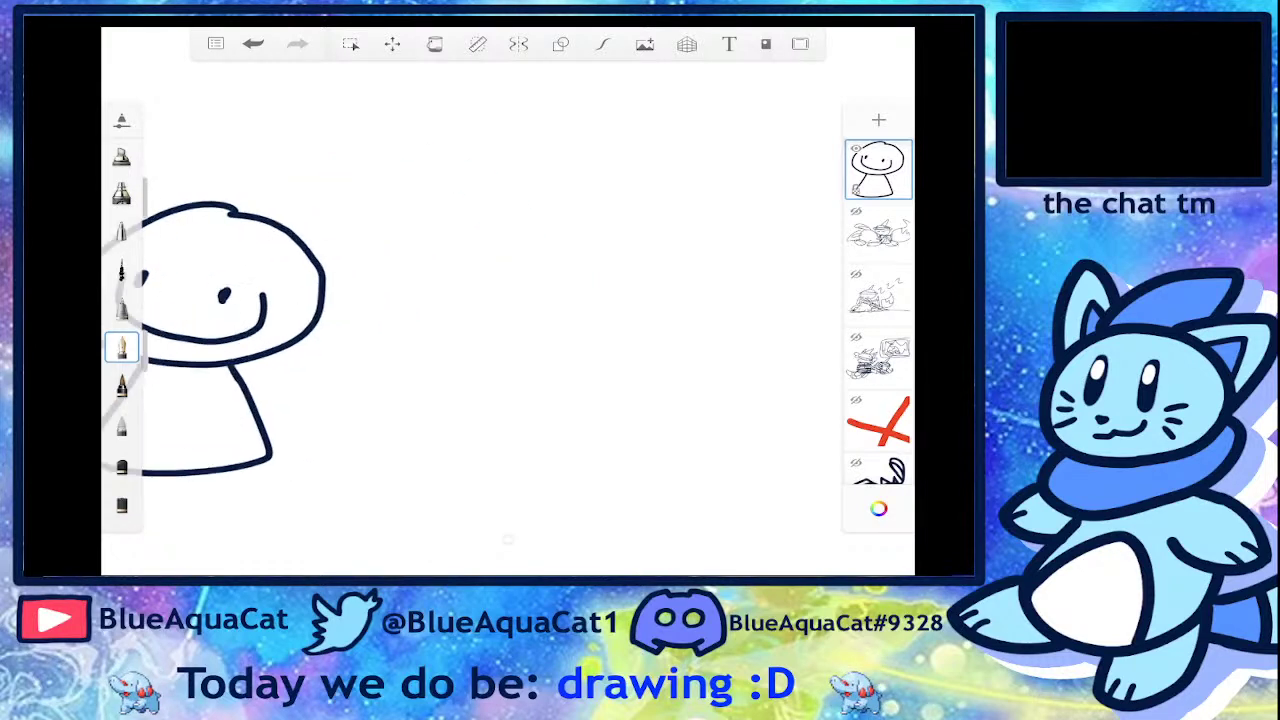
{"action": "mouse_move", "coordinate": [530, 215]}
{"action": "left_mouse_down"}
{"action": "mouse_move", "coordinate": [528, 329]}
{"action": "mouse_move", "coordinate": [535, 214]}
{"action": "left_mouse_up"}
{"action": "scroll", "coordinate": [473, 291], "scroll_direction": "up", "scroll_amount": 2}
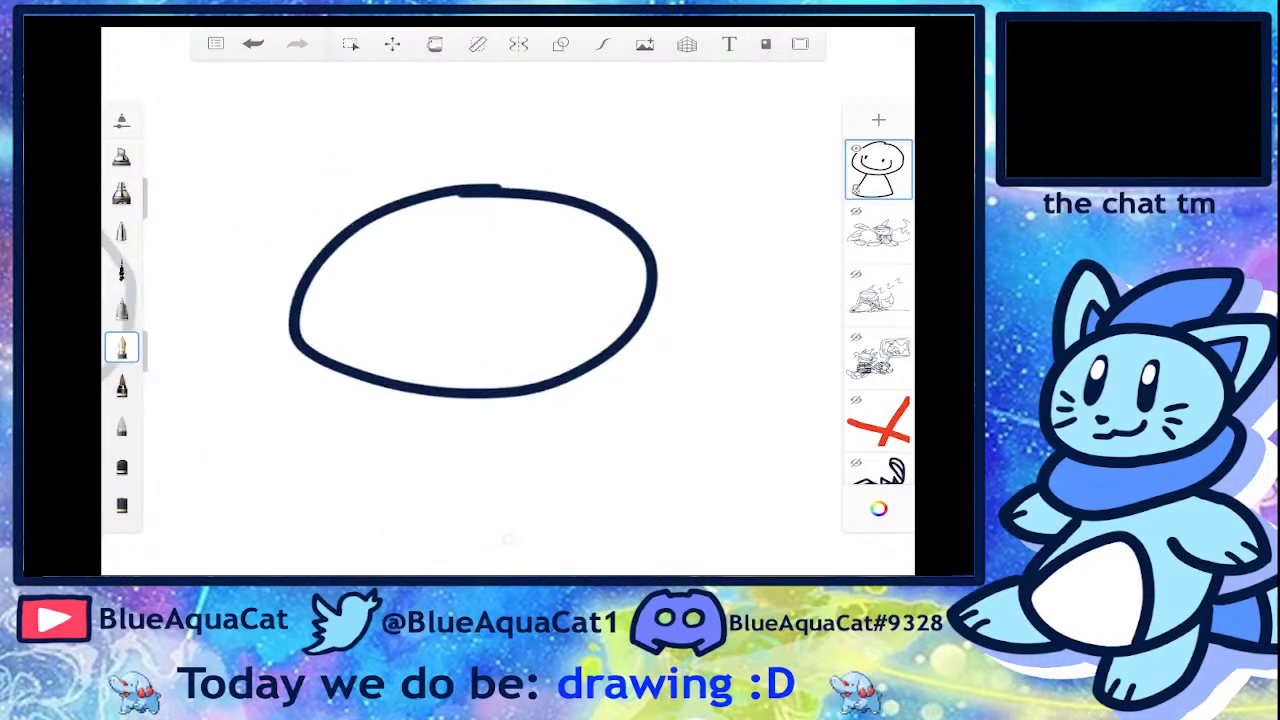
{"action": "left_click_drag", "start_coordinate": [372, 385], "coordinate": [515, 380]}
{"action": "left_click_drag", "start_coordinate": [416, 228], "coordinate": [535, 222]}
{"action": "left_click_drag", "start_coordinate": [145, 350], "coordinate": [145, 408]}
{"action": "left_click_drag", "start_coordinate": [395, 322], "coordinate": [520, 324]}
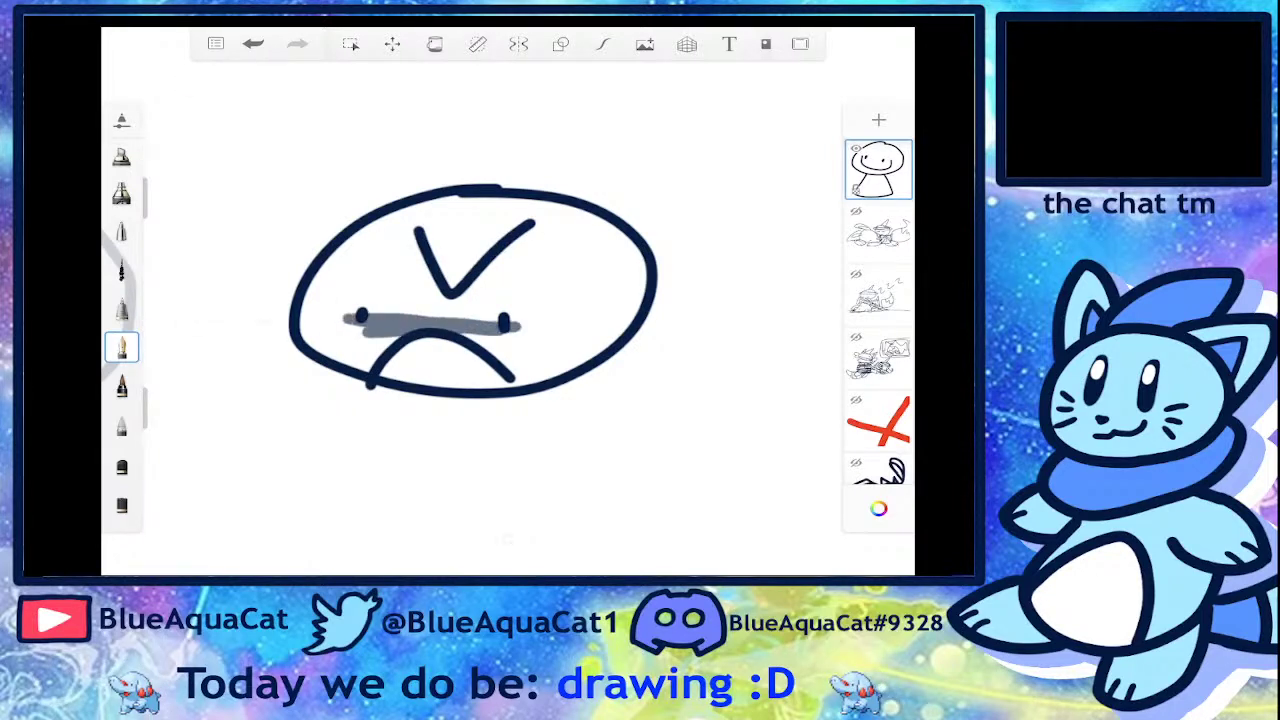
- Draw the slanted left side and the base of the body below the frowning head
{"action": "scroll", "coordinate": [473, 290], "scroll_direction": "down", "scroll_amount": 3}
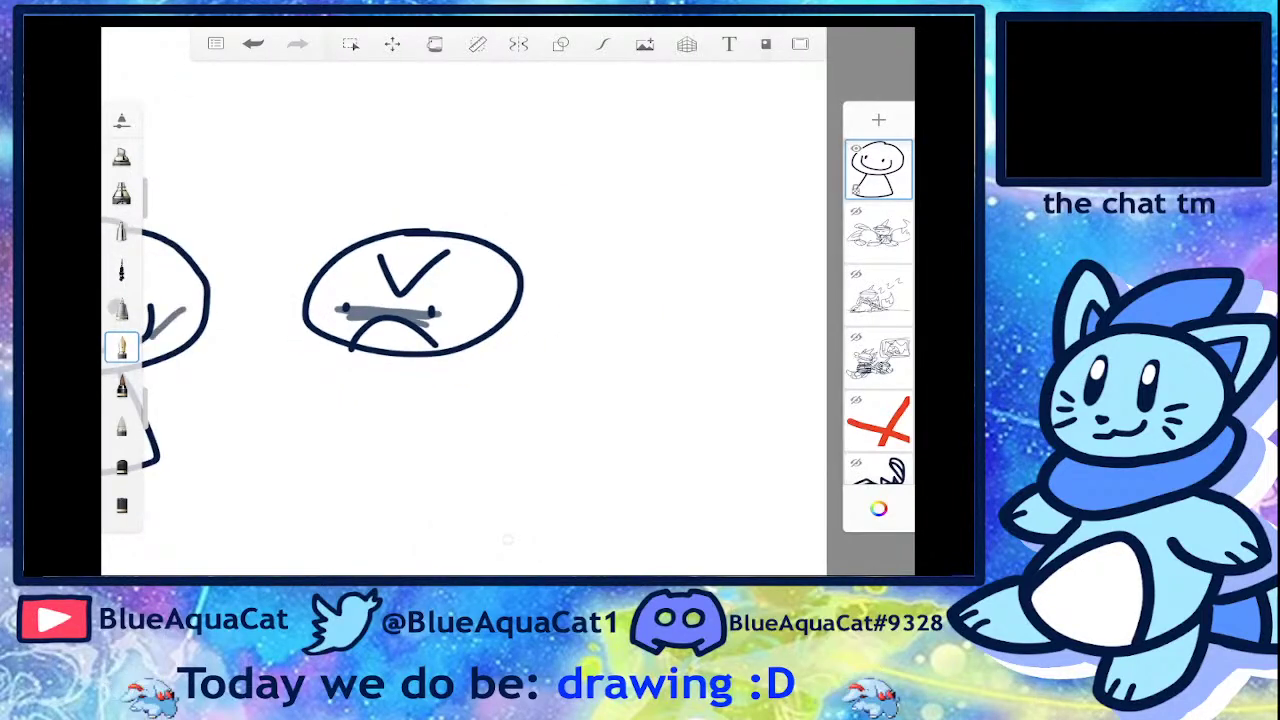
{"action": "scroll", "coordinate": [122, 320], "scroll_direction": "up", "scroll_amount": 3}
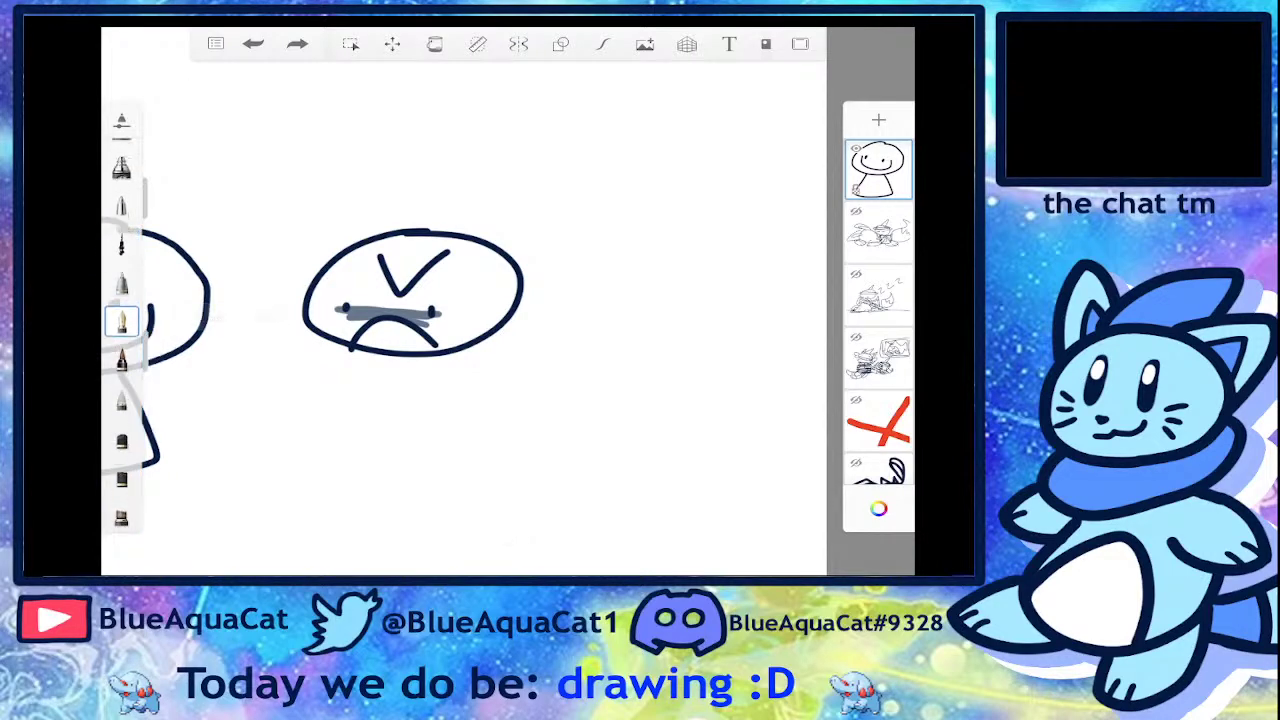
{"action": "scroll", "coordinate": [122, 320], "scroll_direction": "up", "scroll_amount": 3}
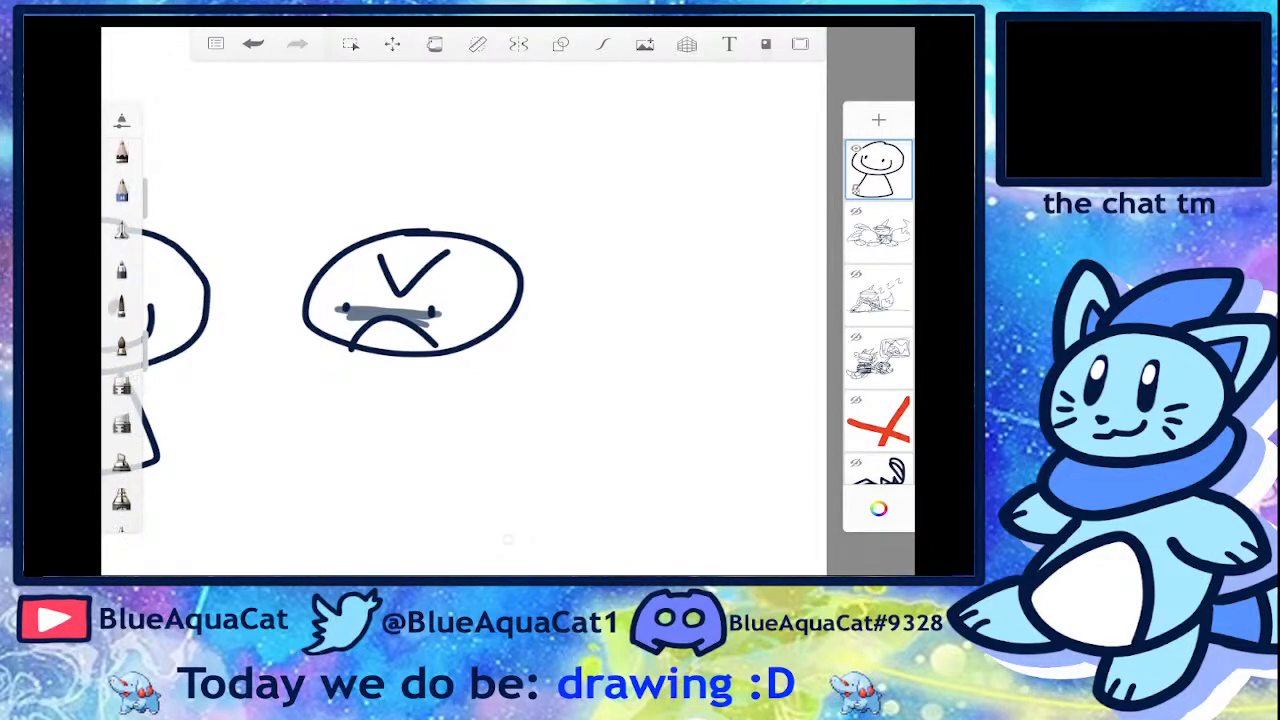
{"action": "left_click_drag", "start_coordinate": [365, 352], "coordinate": [468, 447]}
- Switch to the Felt Pen, undo the thick zigzag stroke, reduce the brush size and close the right side of the frowning figure's body
{"action": "scroll", "coordinate": [122, 320], "scroll_direction": "up", "scroll_amount": 2}
{"action": "left_click", "coordinate": [121, 236]}
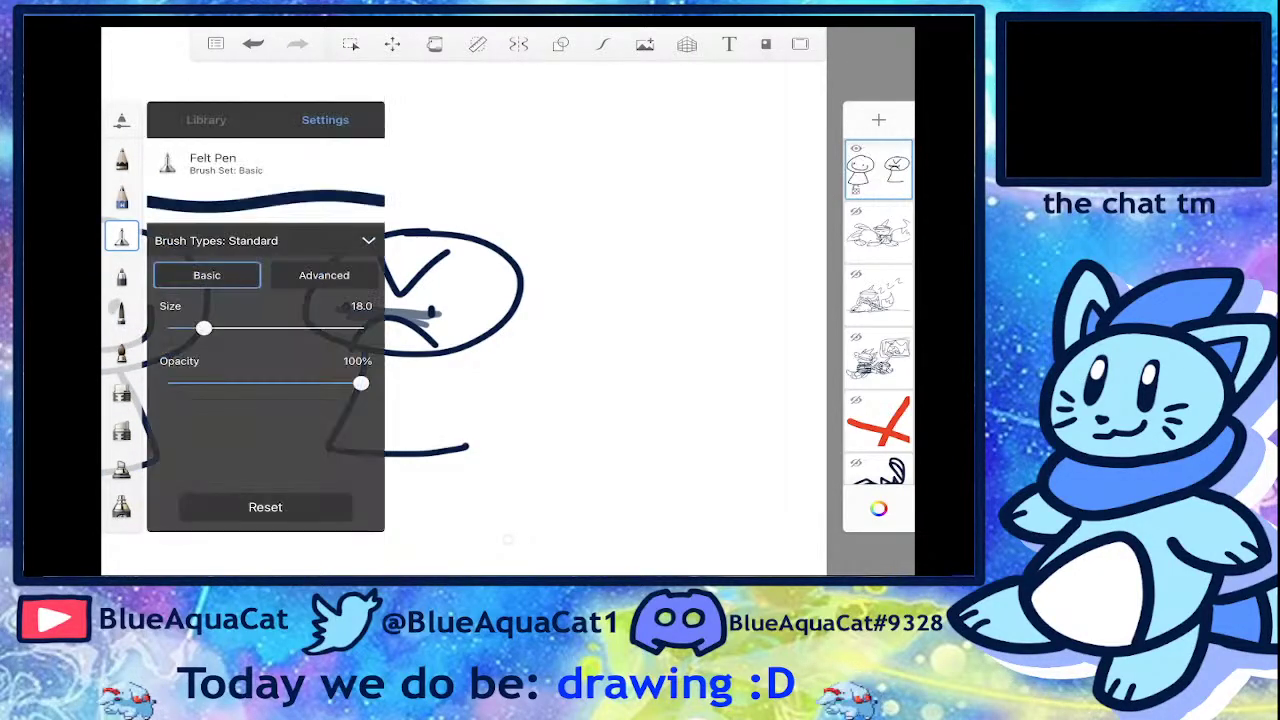
{"action": "mouse_move", "coordinate": [430, 395]}
{"action": "left_mouse_down"}
{"action": "mouse_move", "coordinate": [486, 440]}
{"action": "mouse_move", "coordinate": [515, 400]}
{"action": "left_mouse_up"}
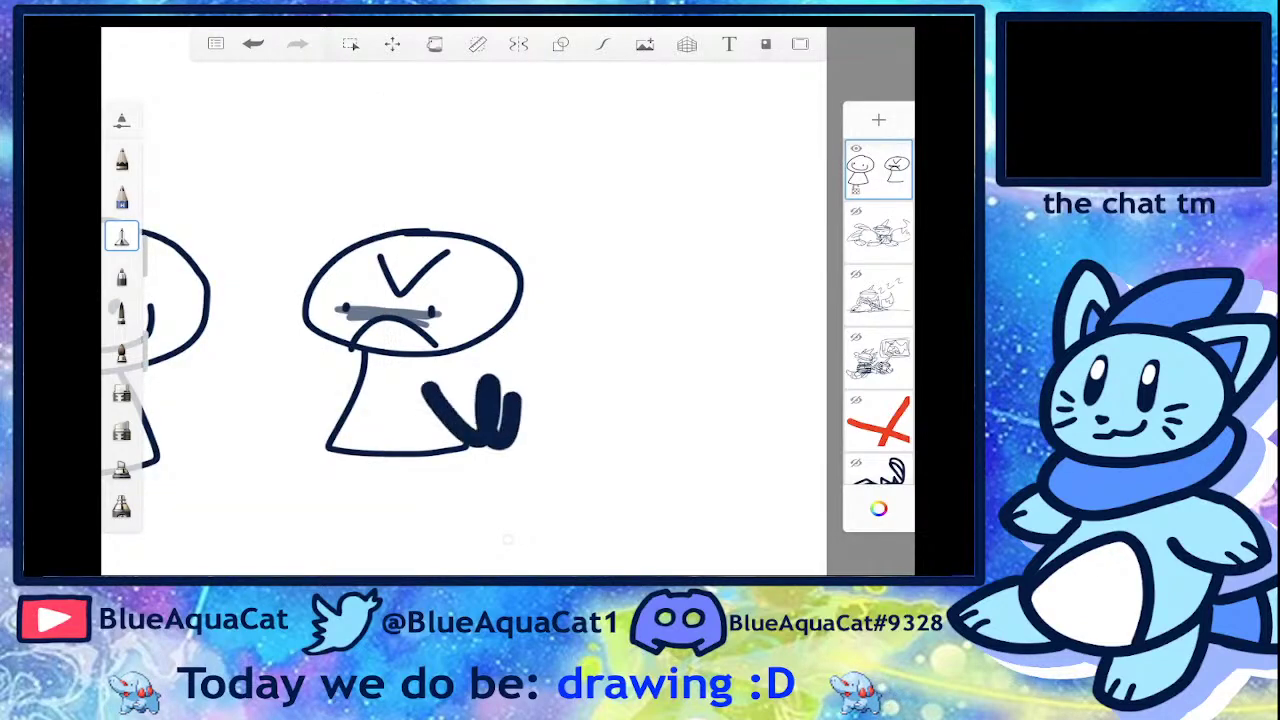
{"action": "key", "text": "ctrl+z"}
{"action": "left_click_drag", "start_coordinate": [148, 250], "coordinate": [152, 285]}
{"action": "scroll", "coordinate": [480, 500], "scroll_direction": "up", "scroll_amount": 5}
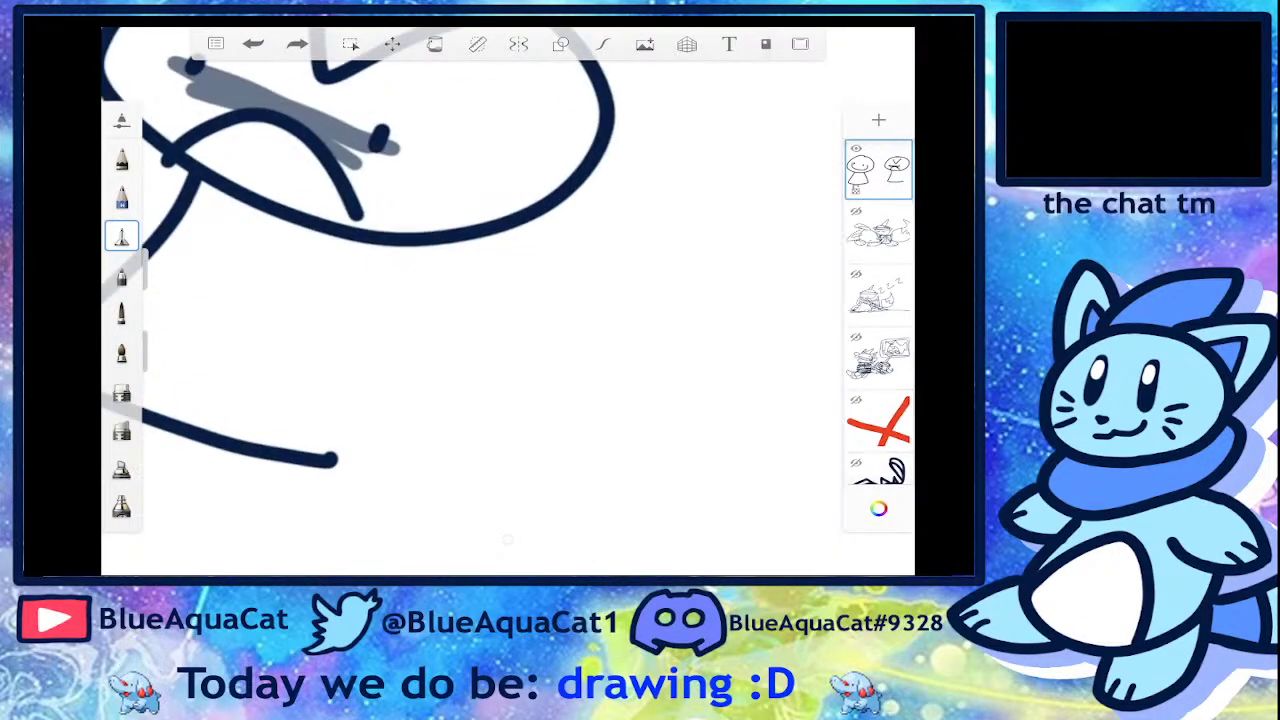
{"action": "left_click_drag", "start_coordinate": [372, 240], "coordinate": [374, 436]}
{"action": "scroll", "coordinate": [400, 300], "scroll_direction": "down", "scroll_amount": 5}
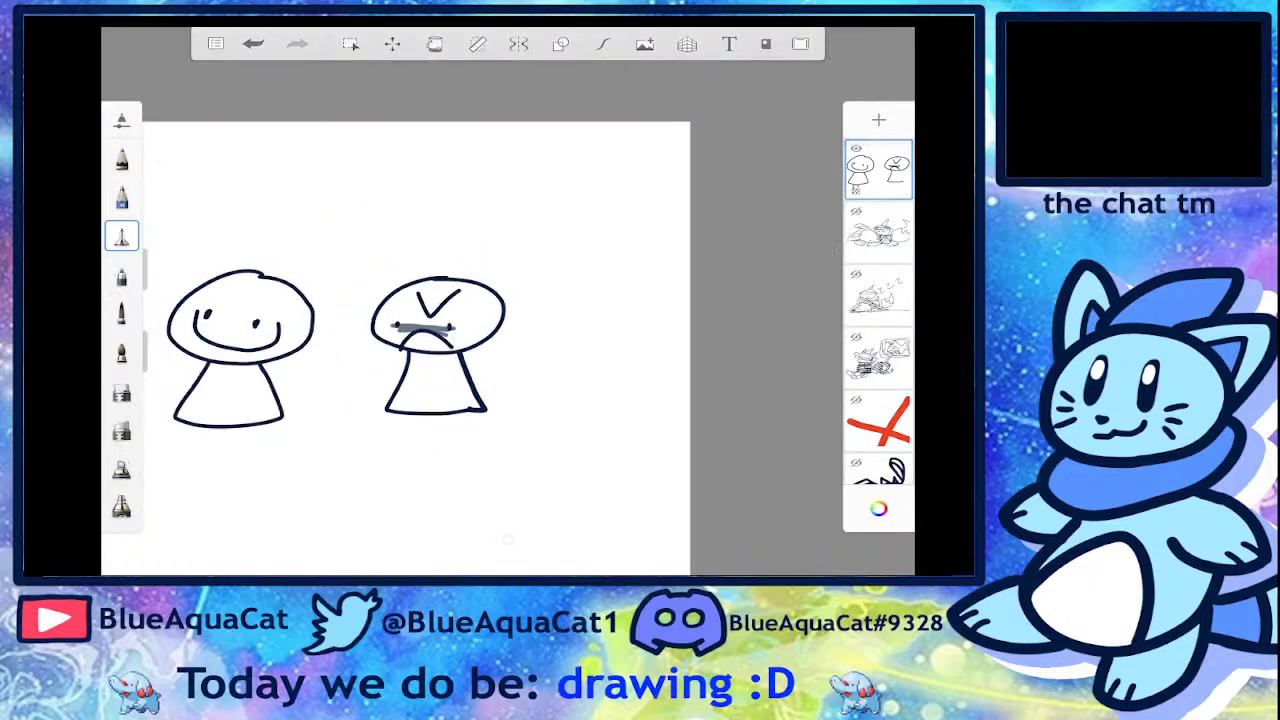
- Transform the layer to move both figures left, making room for a third one
{"action": "scroll", "coordinate": [507, 539], "scroll_direction": "down", "scroll_amount": 3}
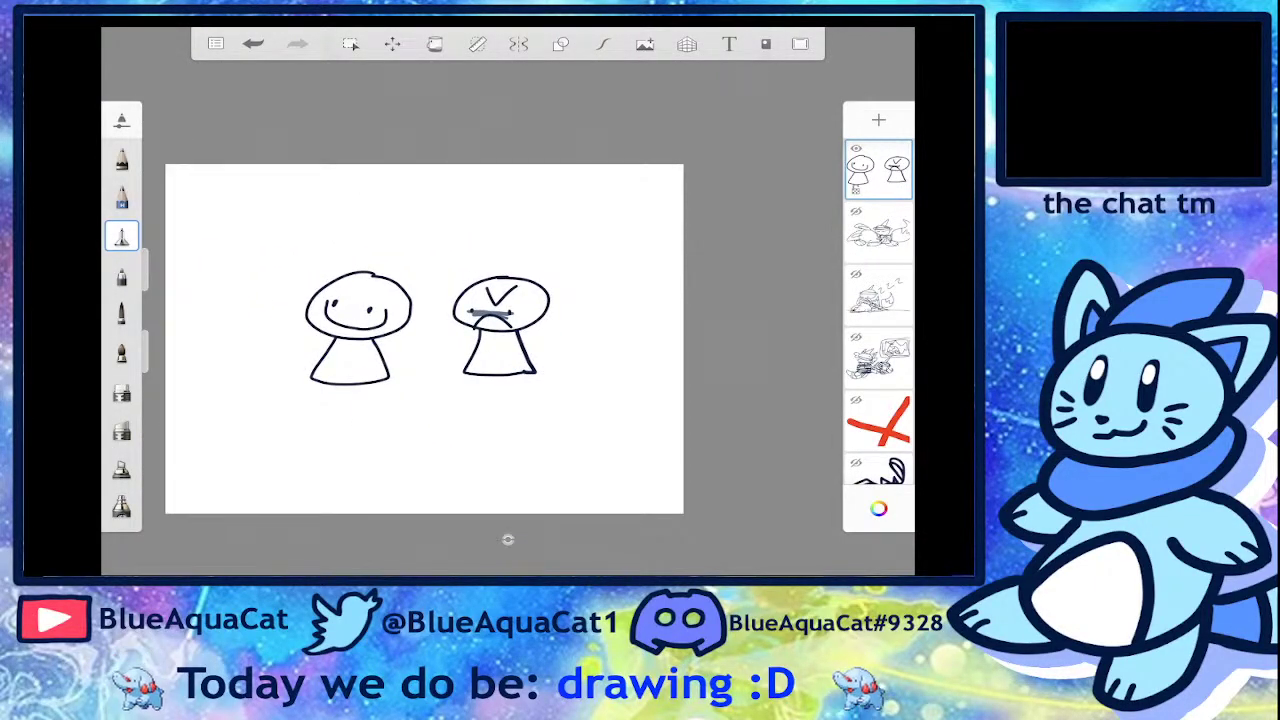
{"action": "key", "text": "ctrl+t"}
{"action": "left_click", "coordinate": [569, 126]}
{"action": "left_click_drag", "start_coordinate": [569, 126], "coordinate": [489, 129]}
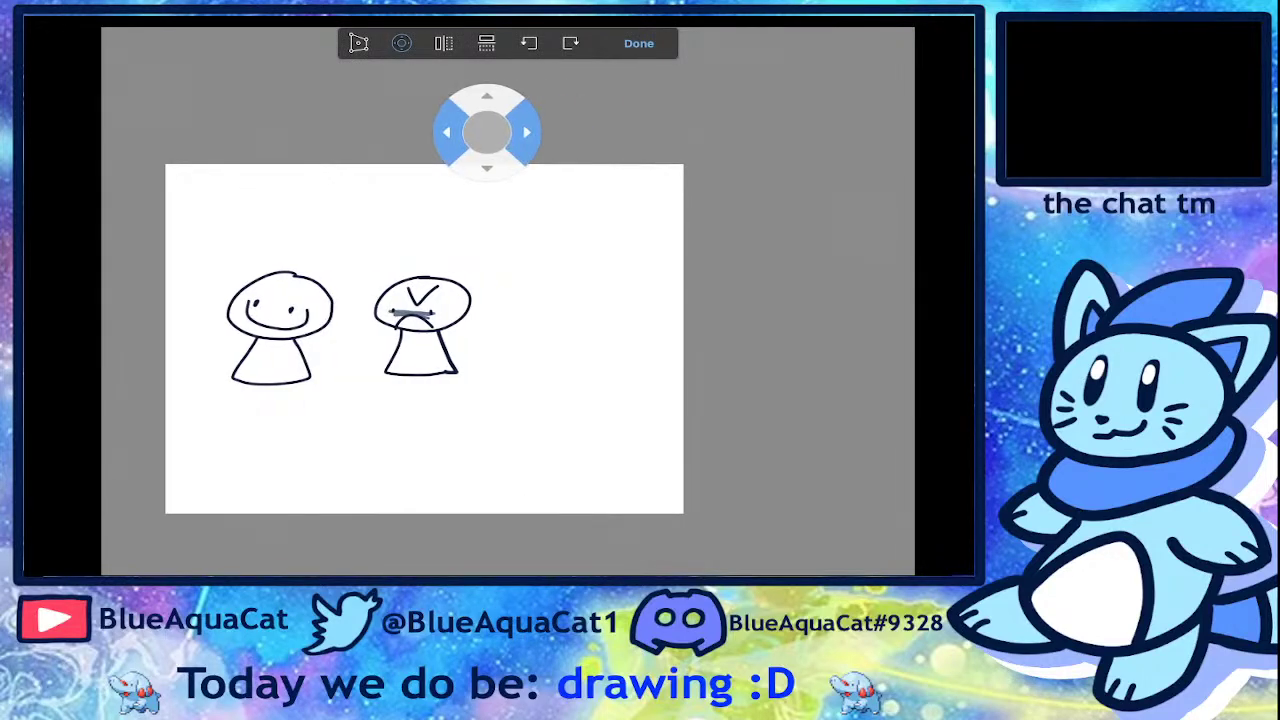
{"action": "left_click", "coordinate": [639, 43]}
- Draw a third figure with an oval head and flared body beside the frowning one, and flood fill both parts with navy
{"action": "scroll", "coordinate": [507, 539], "scroll_direction": "up", "scroll_amount": 3}
{"action": "mouse_move", "coordinate": [463, 286]}
{"action": "left_mouse_down"}
{"action": "mouse_move", "coordinate": [414, 394]}
{"action": "mouse_move", "coordinate": [470, 288]}
{"action": "mouse_move", "coordinate": [480, 398]}
{"action": "mouse_move", "coordinate": [523, 290]}
{"action": "left_mouse_up"}
{"action": "scroll", "coordinate": [507, 539], "scroll_direction": "up", "scroll_amount": 2}
{"action": "scroll", "coordinate": [507, 539], "scroll_direction": "down", "scroll_amount": 1}
{"action": "left_click", "coordinate": [435, 43]}
{"action": "left_click", "coordinate": [470, 222]}
{"action": "left_click", "coordinate": [480, 350]}
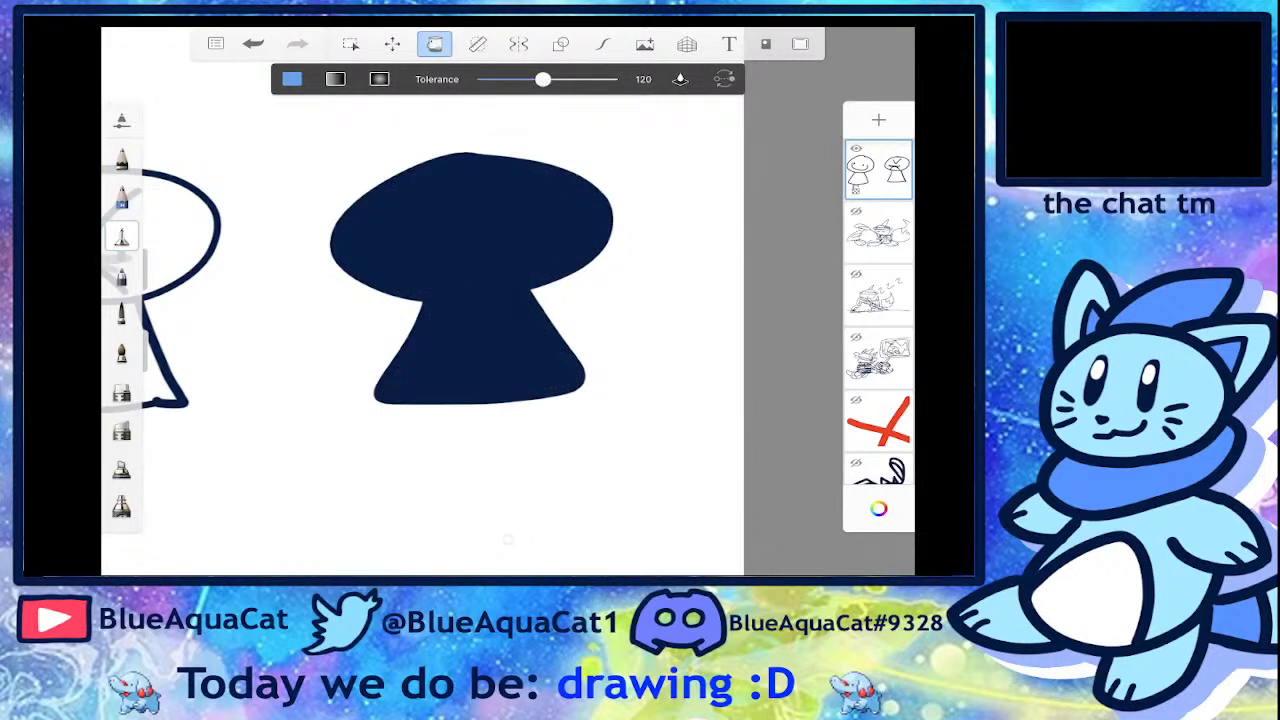
{"action": "left_click", "coordinate": [435, 43]}
- Draw two white outlined eyes with solid white oval pupils on the navy figure's head
{"action": "scroll", "coordinate": [507, 539], "scroll_direction": "up", "scroll_amount": 2}
{"action": "scroll", "coordinate": [507, 539], "scroll_direction": "up", "scroll_amount": 1}
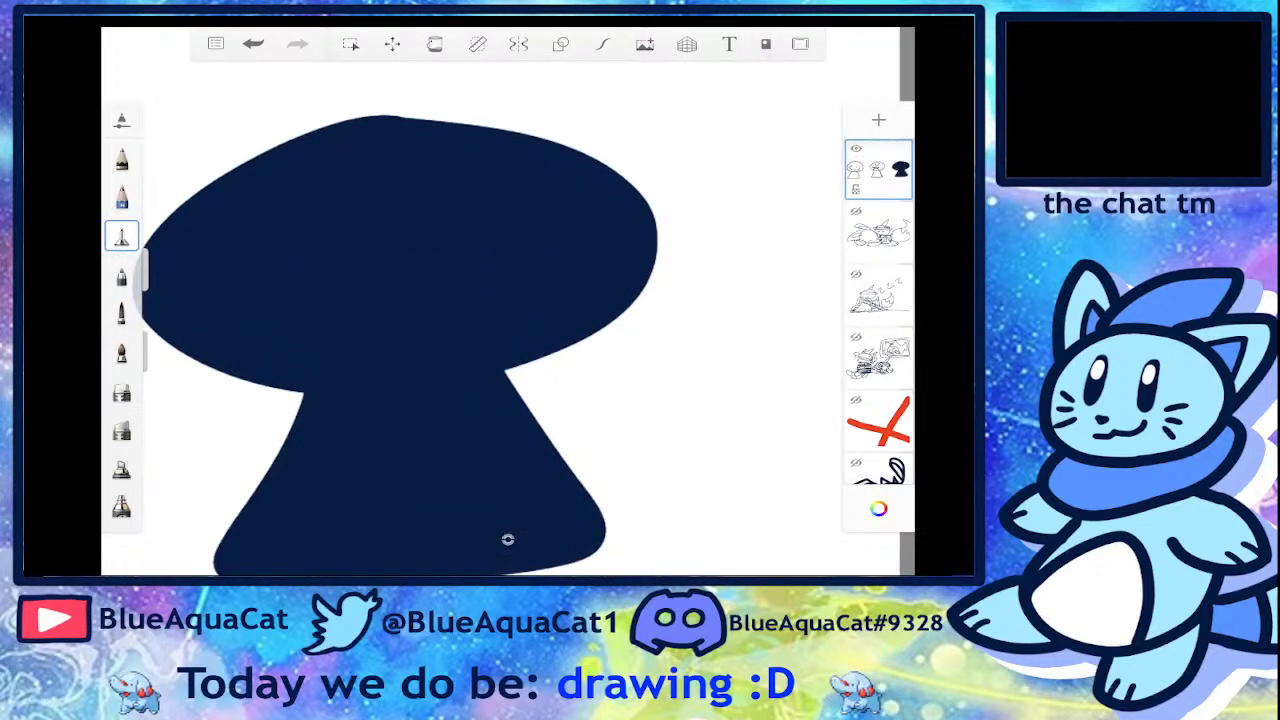
{"action": "left_click", "coordinate": [878, 508]}
{"action": "left_click_drag", "start_coordinate": [300, 232], "coordinate": [304, 230]}
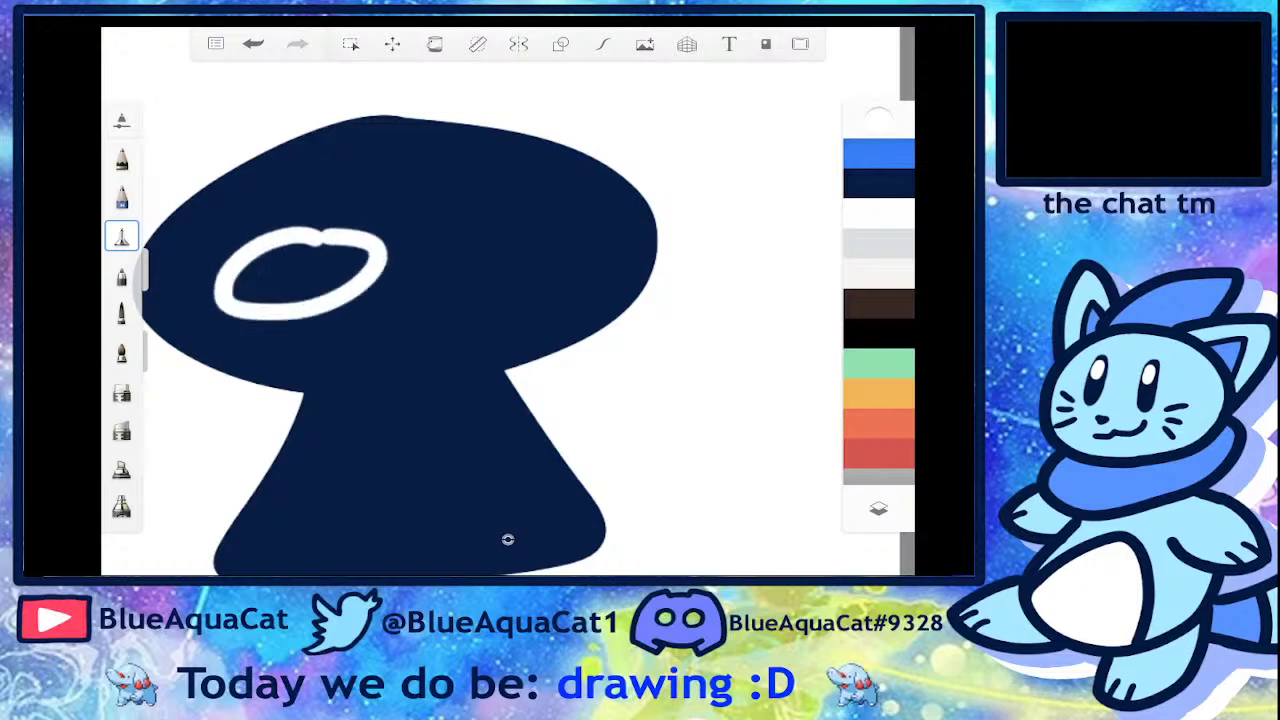
{"action": "mouse_move", "coordinate": [555, 224]}
{"action": "left_mouse_down"}
{"action": "mouse_move", "coordinate": [578, 272]}
{"action": "mouse_move", "coordinate": [548, 224]}
{"action": "left_mouse_up"}
{"action": "left_click_drag", "start_coordinate": [332, 248], "coordinate": [306, 290]}
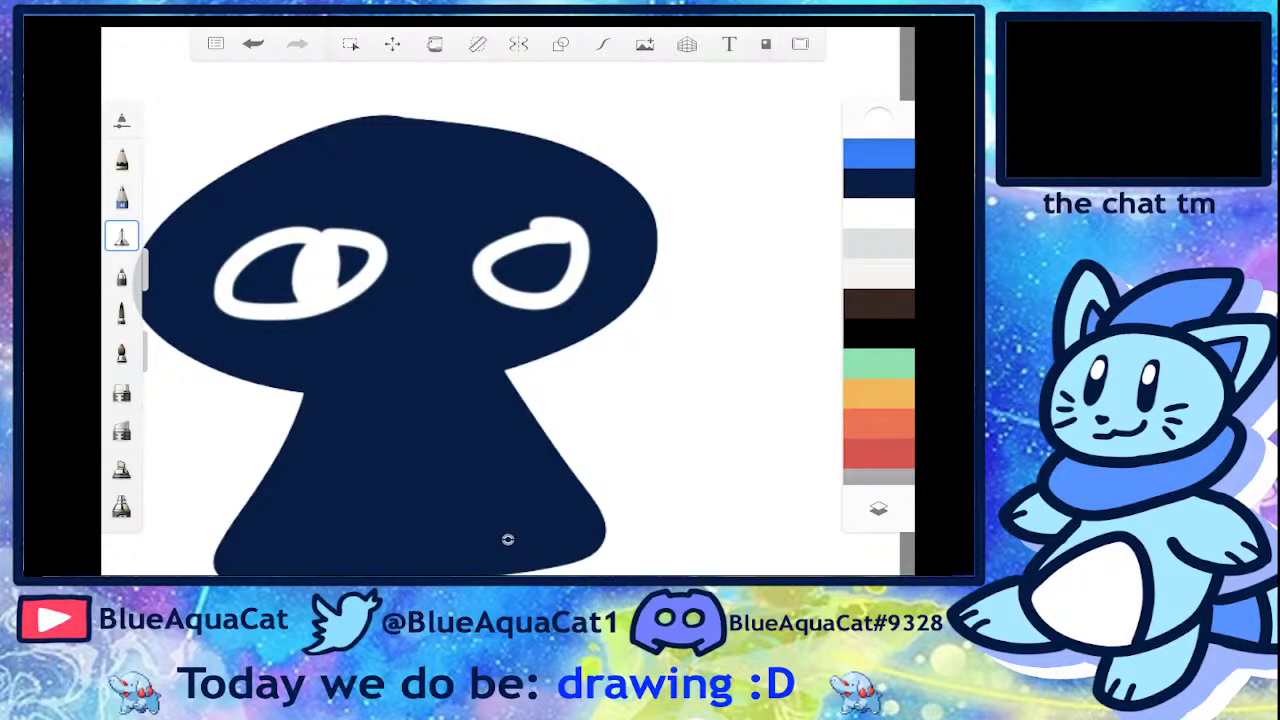
{"action": "scroll", "coordinate": [507, 539], "scroll_direction": "down", "scroll_amount": 5}
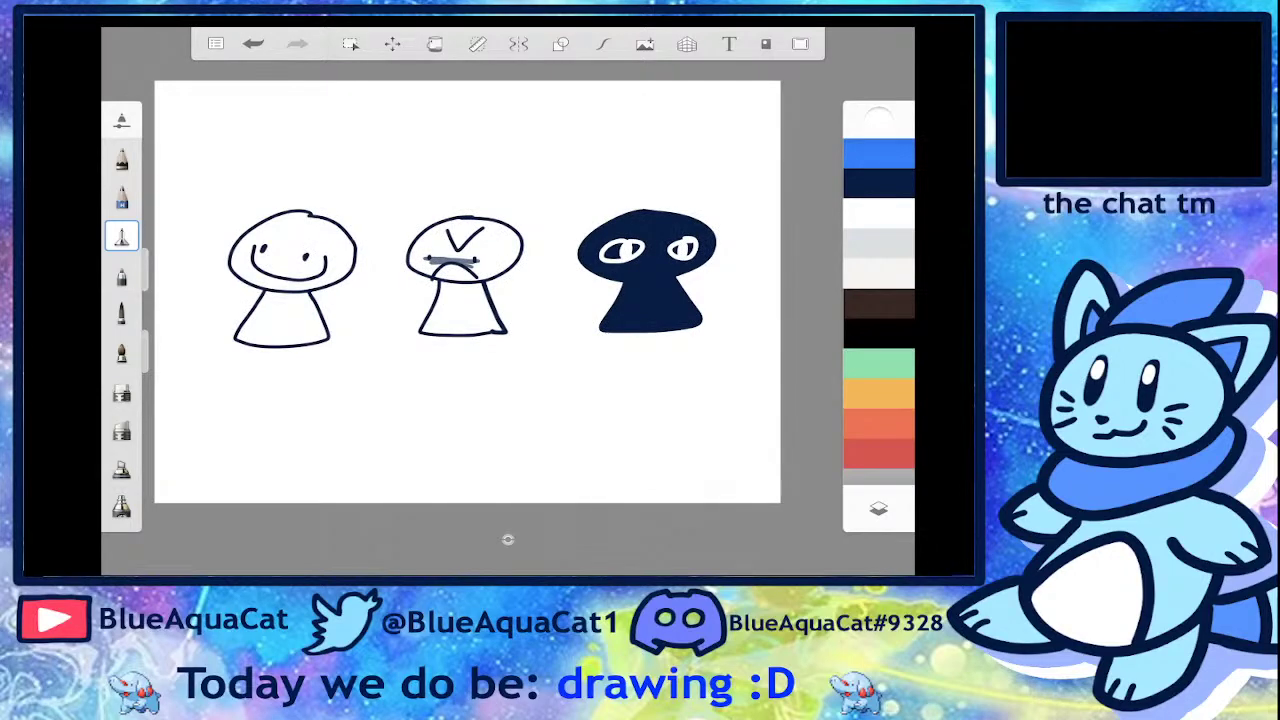
{"action": "scroll", "coordinate": [507, 539], "scroll_direction": "up", "scroll_amount": 5}
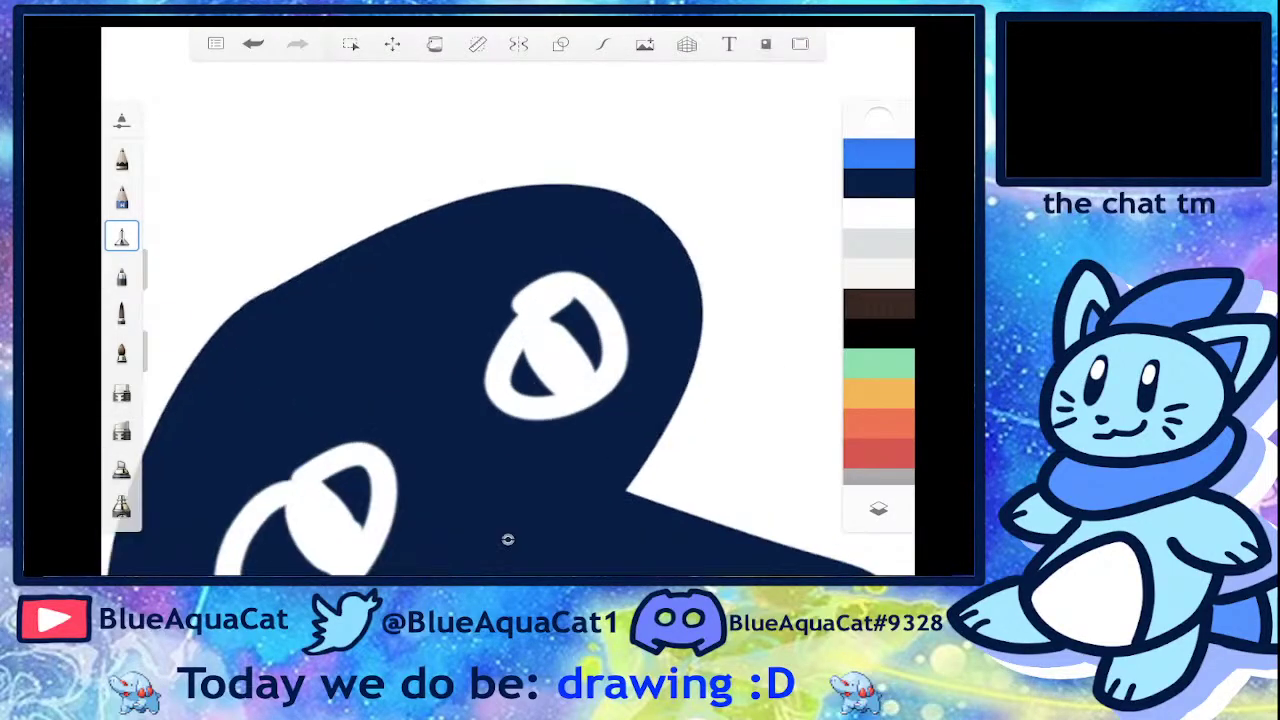
{"action": "scroll", "coordinate": [507, 539], "scroll_direction": "down", "scroll_amount": 5}
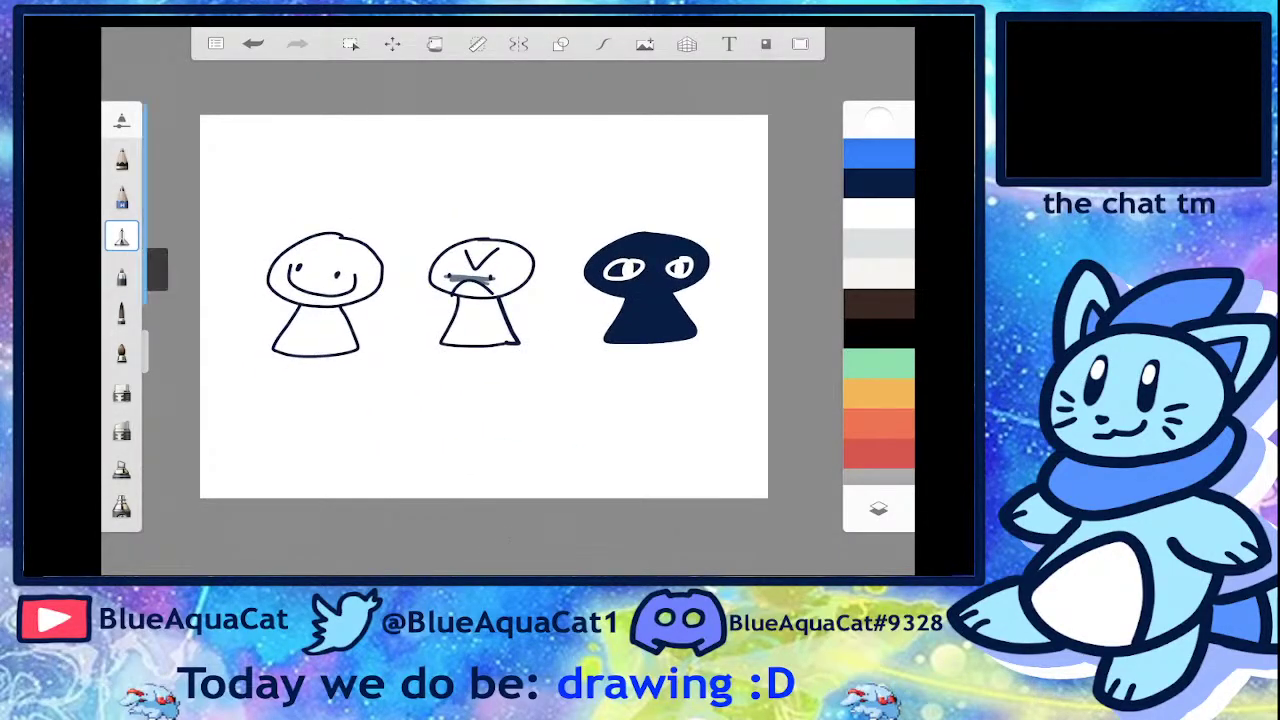
- Switch back to navy and draw a tiny head with dot eyes and a curved mouth below the smiling figure
{"action": "scroll", "coordinate": [507, 539], "scroll_direction": "up", "scroll_amount": 3}
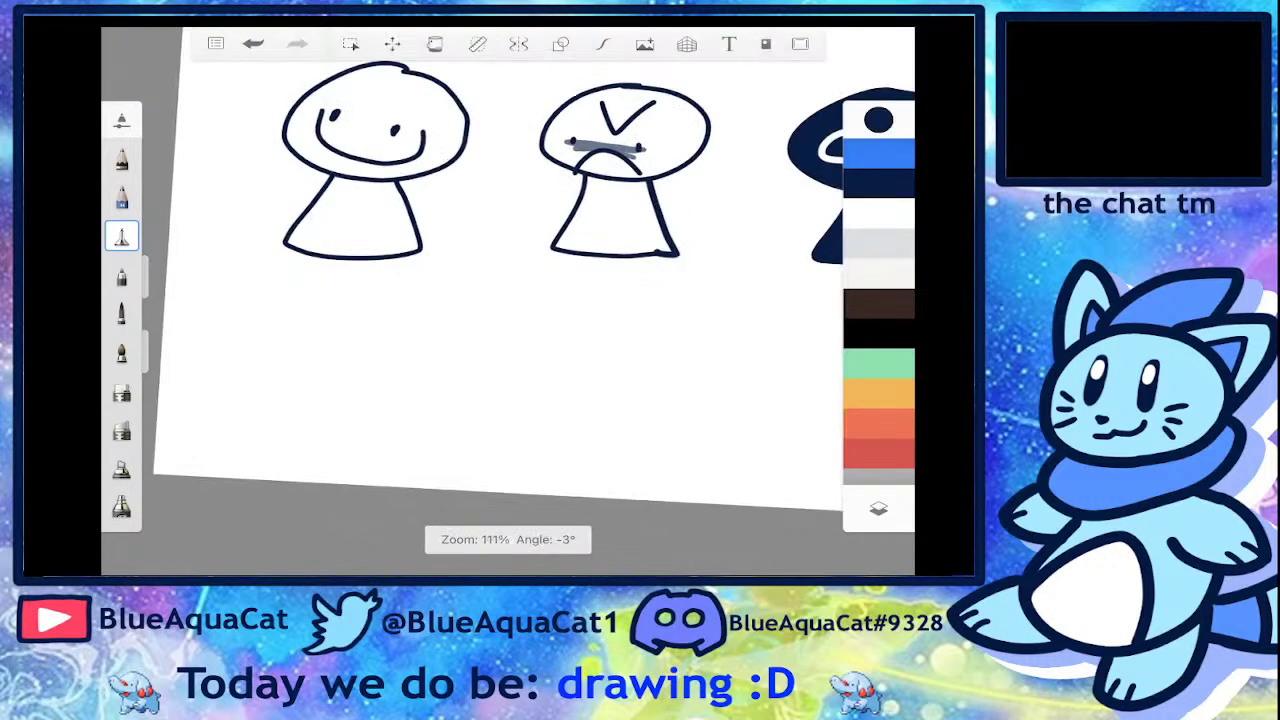
{"action": "scroll", "coordinate": [507, 539], "scroll_direction": "down", "scroll_amount": 3}
{"action": "scroll", "coordinate": [507, 539], "scroll_direction": "up", "scroll_amount": 4}
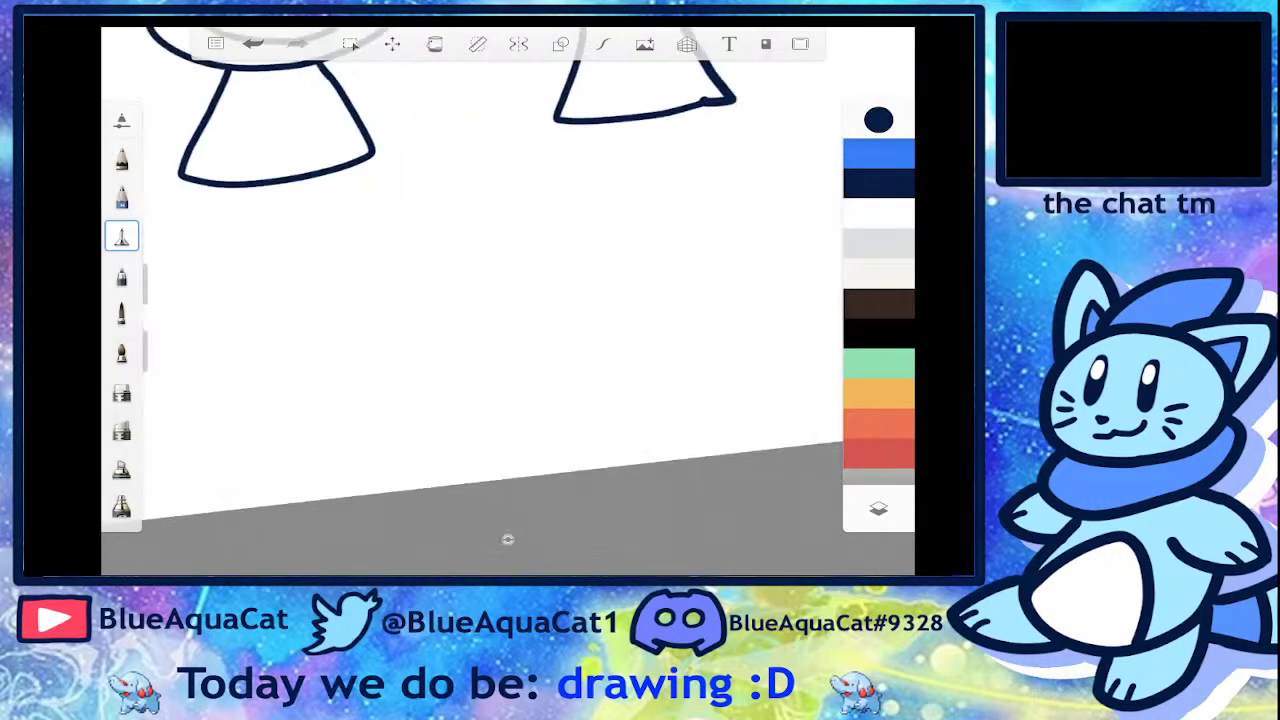
{"action": "left_click_drag", "start_coordinate": [146, 280], "coordinate": [157, 280]}
{"action": "scroll", "coordinate": [507, 539], "scroll_direction": "up", "scroll_amount": 2}
{"action": "mouse_move", "coordinate": [300, 343]}
{"action": "left_mouse_down"}
{"action": "mouse_move", "coordinate": [288, 412]}
{"action": "mouse_move", "coordinate": [380, 328]}
{"action": "left_mouse_up"}
{"action": "scroll", "coordinate": [507, 539], "scroll_direction": "up", "scroll_amount": 3}
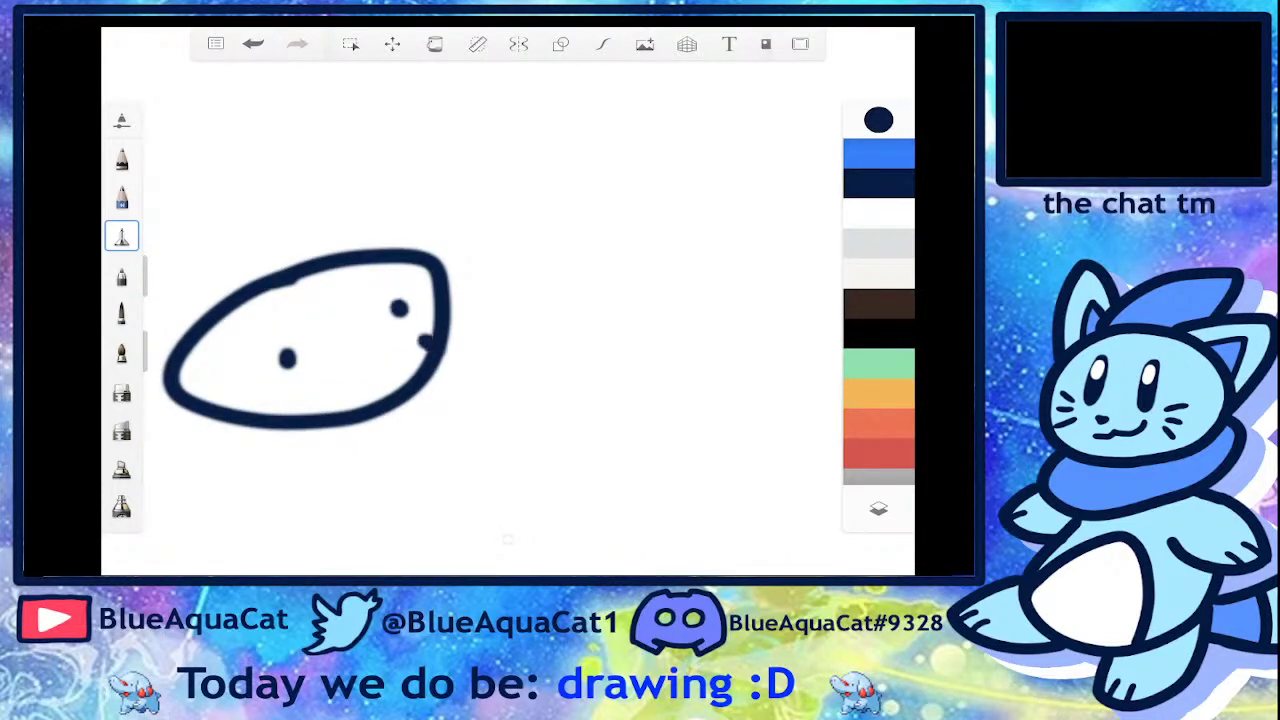
{"action": "left_click_drag", "start_coordinate": [316, 410], "coordinate": [432, 330]}
- Add the crossing lines on top of the tiny character's head and draw its arms, body and legs
{"action": "left_click_drag", "start_coordinate": [215, 282], "coordinate": [347, 335]}
{"action": "mouse_move", "coordinate": [370, 205]}
{"action": "left_mouse_down"}
{"action": "mouse_move", "coordinate": [364, 330]}
{"action": "mouse_move", "coordinate": [338, 408]}
{"action": "mouse_move", "coordinate": [366, 463]}
{"action": "mouse_move", "coordinate": [470, 445]}
{"action": "mouse_move", "coordinate": [428, 285]}
{"action": "mouse_move", "coordinate": [570, 218]}
{"action": "left_mouse_up"}
{"action": "scroll", "coordinate": [507, 539], "scroll_direction": "down", "scroll_amount": 3}
{"action": "left_click_drag", "start_coordinate": [280, 340], "coordinate": [185, 415]}
{"action": "scroll", "coordinate": [507, 539], "scroll_direction": "down", "scroll_amount": 4}
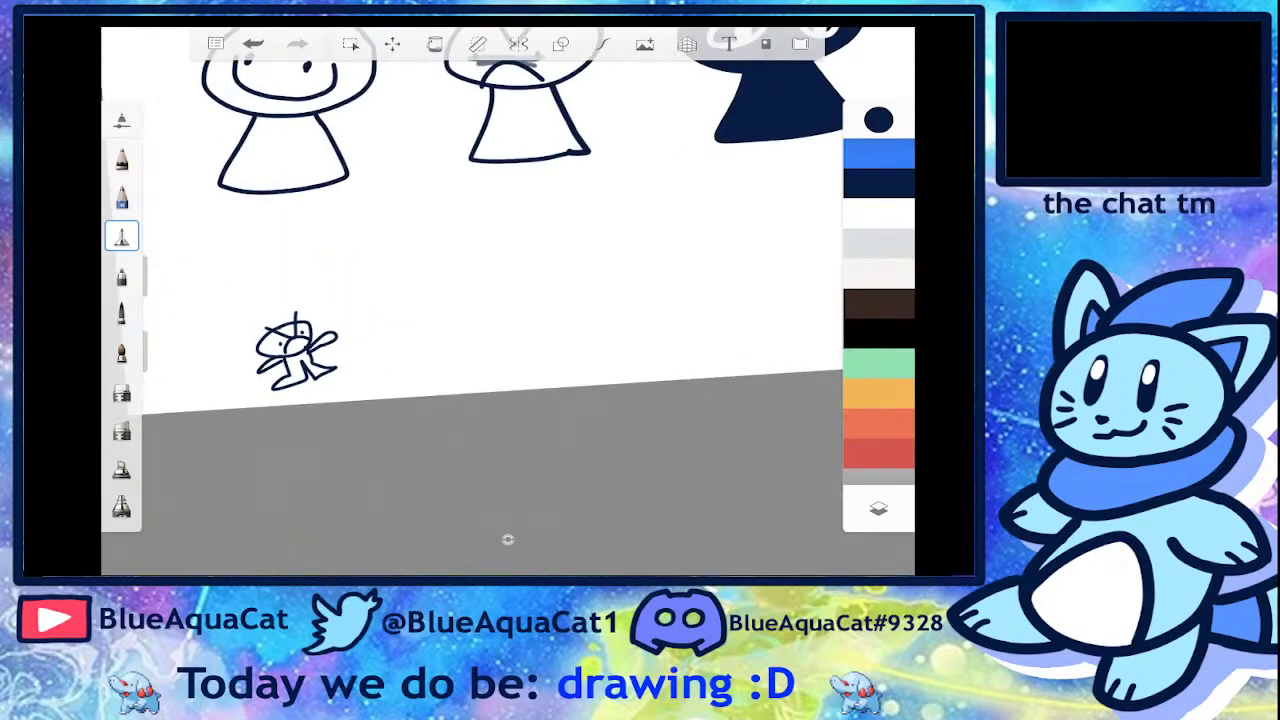
{"action": "scroll", "coordinate": [507, 539], "scroll_direction": "down", "scroll_amount": 4}
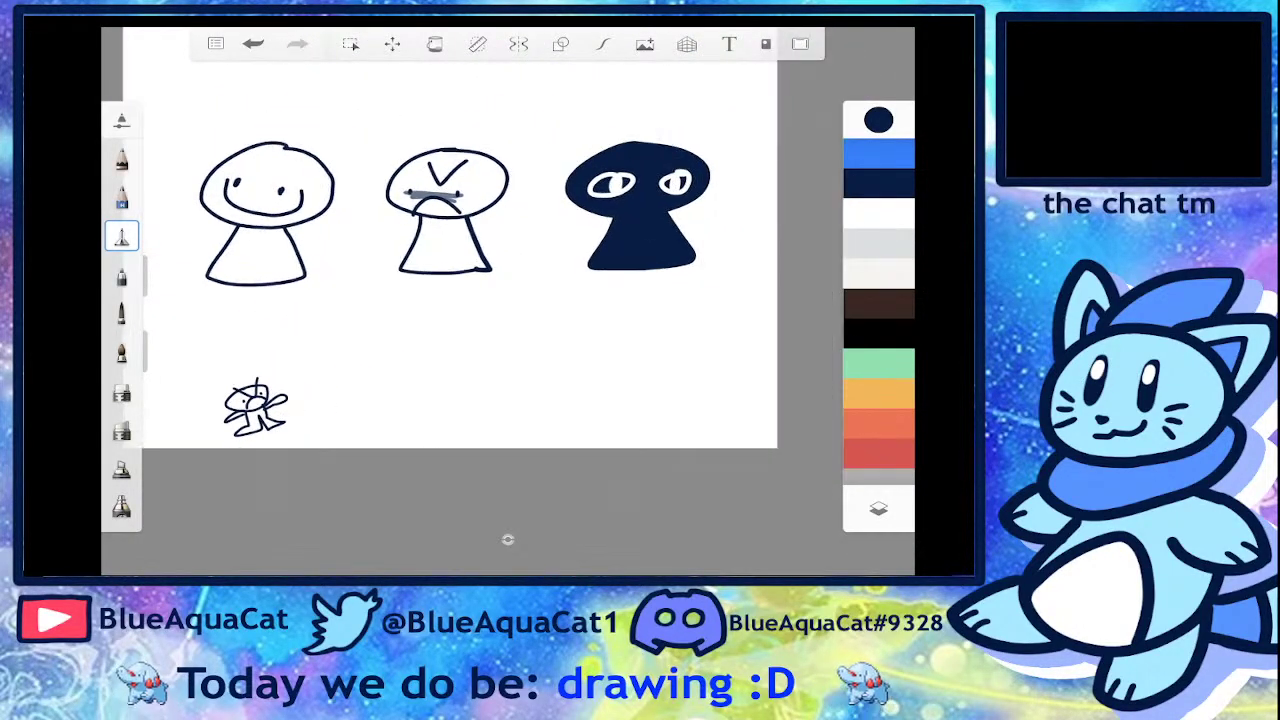
- Draw a character with a notched square head, dot eyes, wide smile, pointed arms and legs next to the tiny one
{"action": "scroll", "coordinate": [507, 539], "scroll_direction": "up", "scroll_amount": 3}
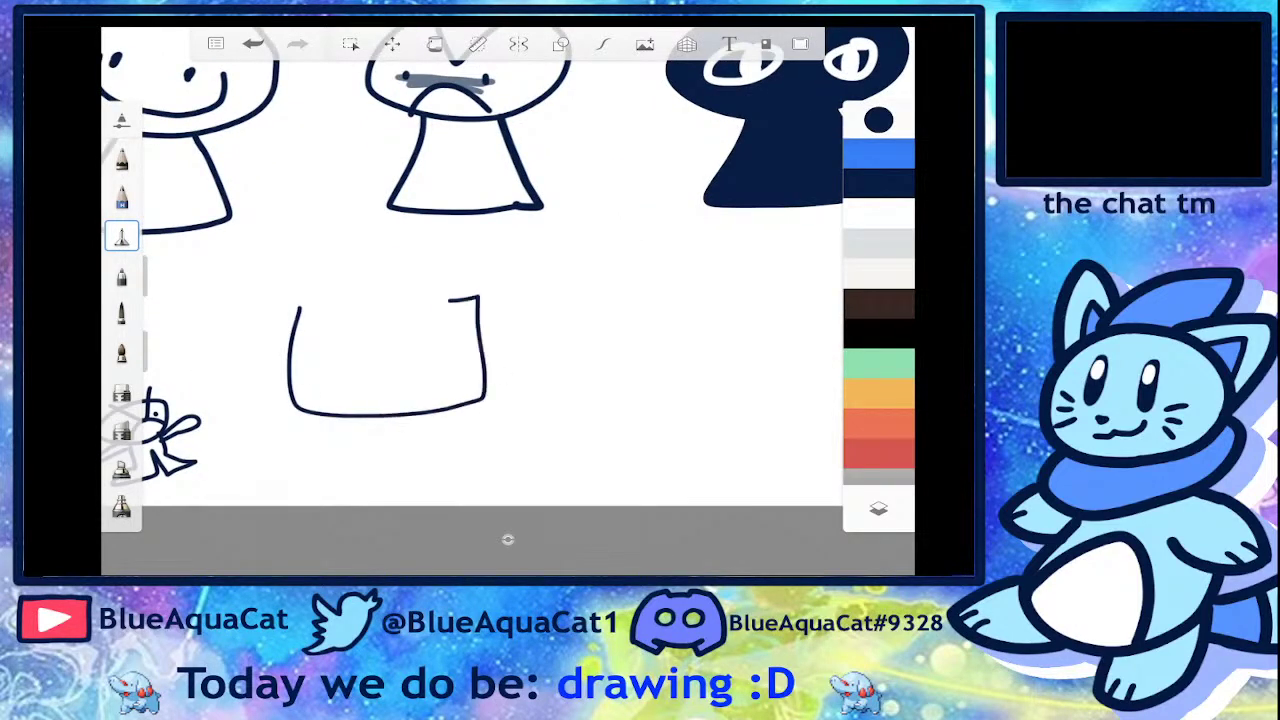
{"action": "mouse_move", "coordinate": [448, 300]}
{"action": "left_mouse_down"}
{"action": "mouse_move", "coordinate": [390, 325]}
{"action": "mouse_move", "coordinate": [387, 268]}
{"action": "mouse_move", "coordinate": [282, 335]}
{"action": "left_mouse_up"}
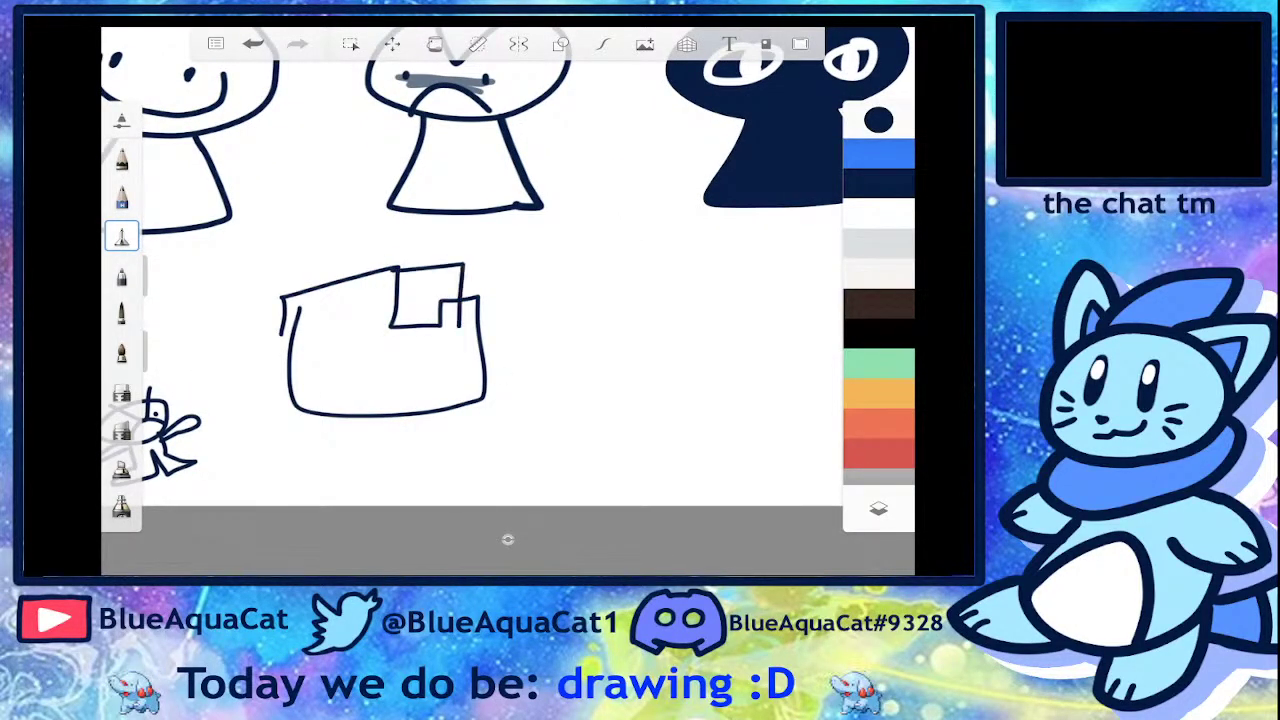
{"action": "scroll", "coordinate": [507, 539], "scroll_direction": "up", "scroll_amount": 1}
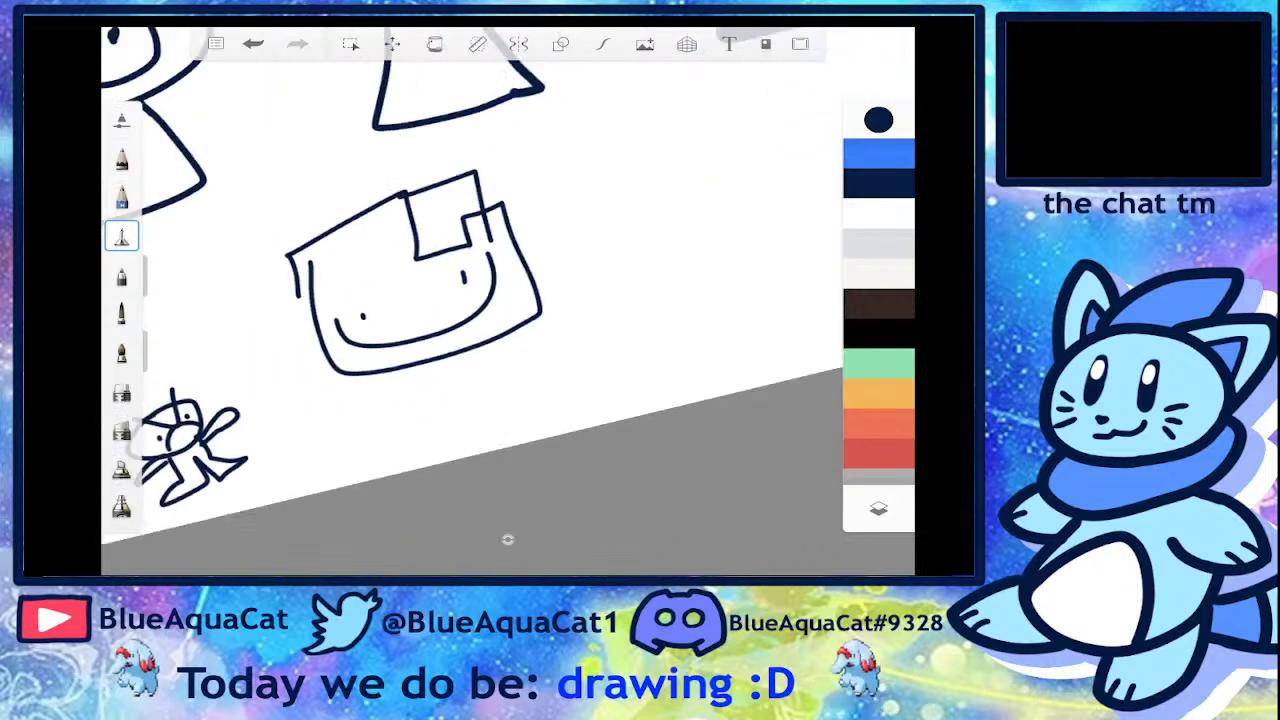
{"action": "mouse_move", "coordinate": [398, 370]}
{"action": "left_mouse_down"}
{"action": "mouse_move", "coordinate": [406, 406]}
{"action": "mouse_move", "coordinate": [612, 298]}
{"action": "left_mouse_up"}
{"action": "scroll", "coordinate": [507, 539], "scroll_direction": "down", "scroll_amount": 3}
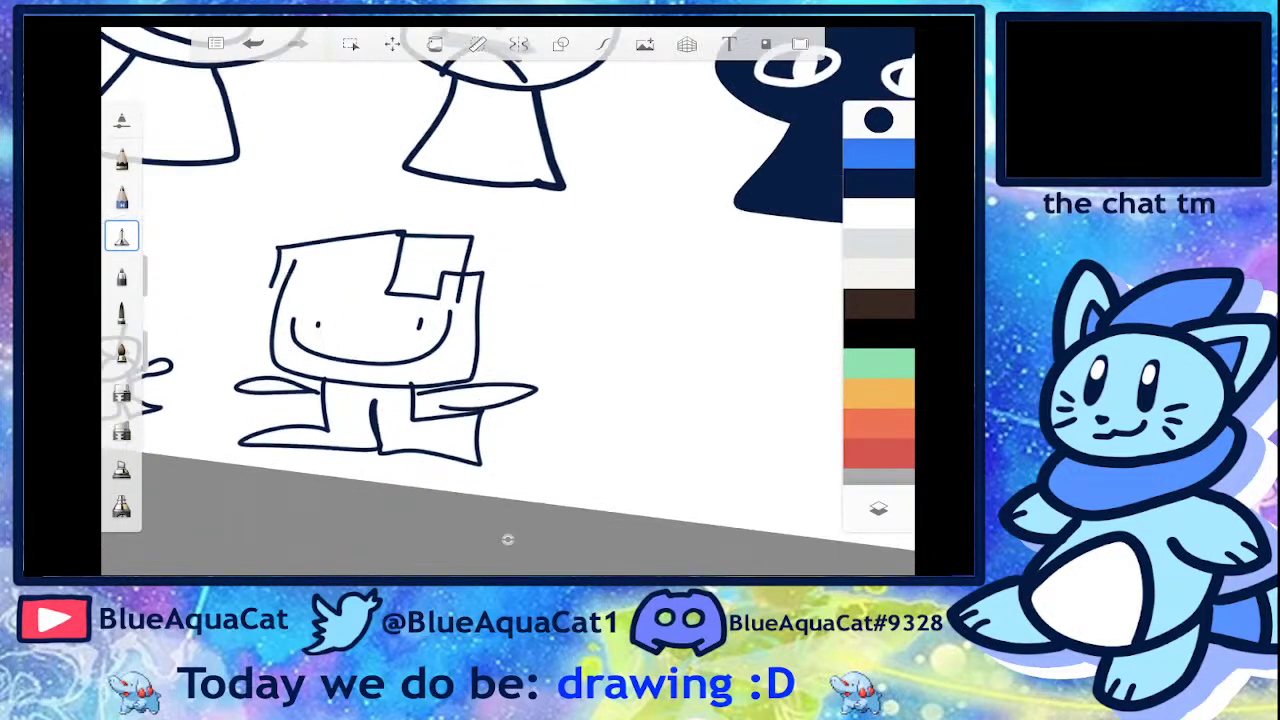
{"action": "scroll", "coordinate": [507, 539], "scroll_direction": "down", "scroll_amount": 2}
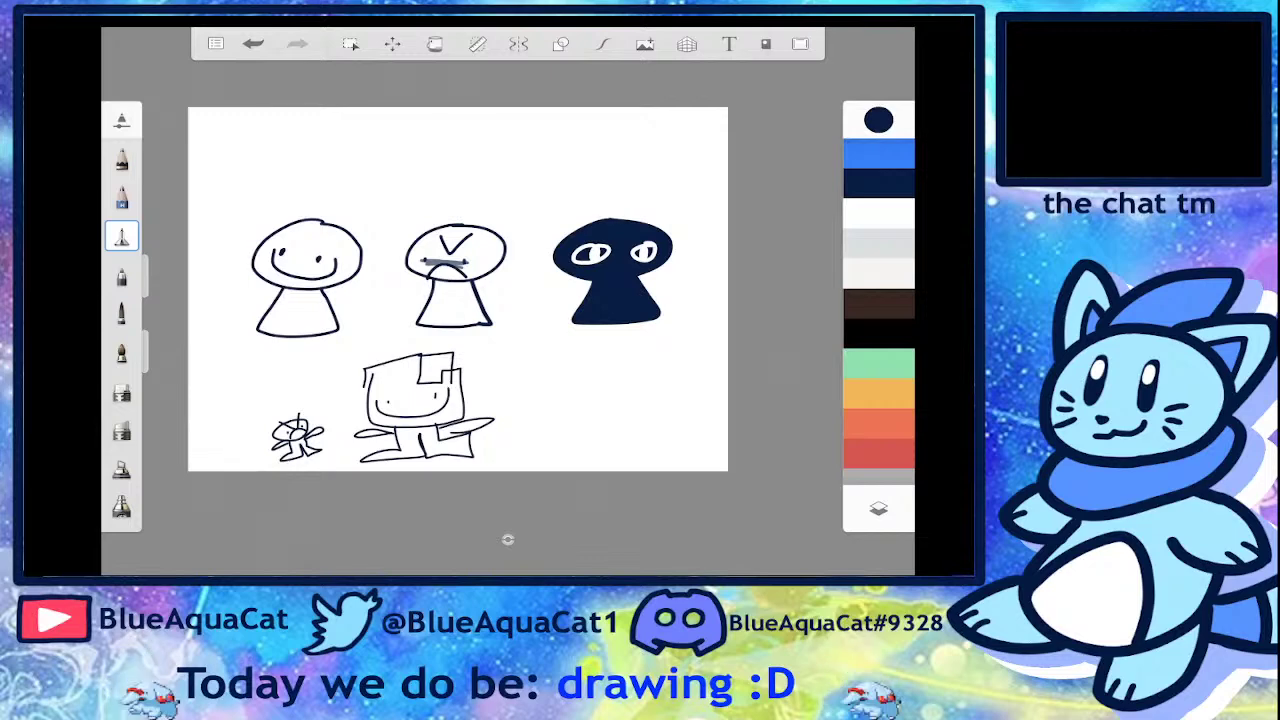
- Draw an oval head with two pointed horns, a flared body and a curled arrow-tipped tail below the navy figure
{"action": "scroll", "coordinate": [430, 260], "scroll_direction": "up", "scroll_amount": 2}
{"action": "scroll", "coordinate": [430, 260], "scroll_direction": "up", "scroll_amount": 2}
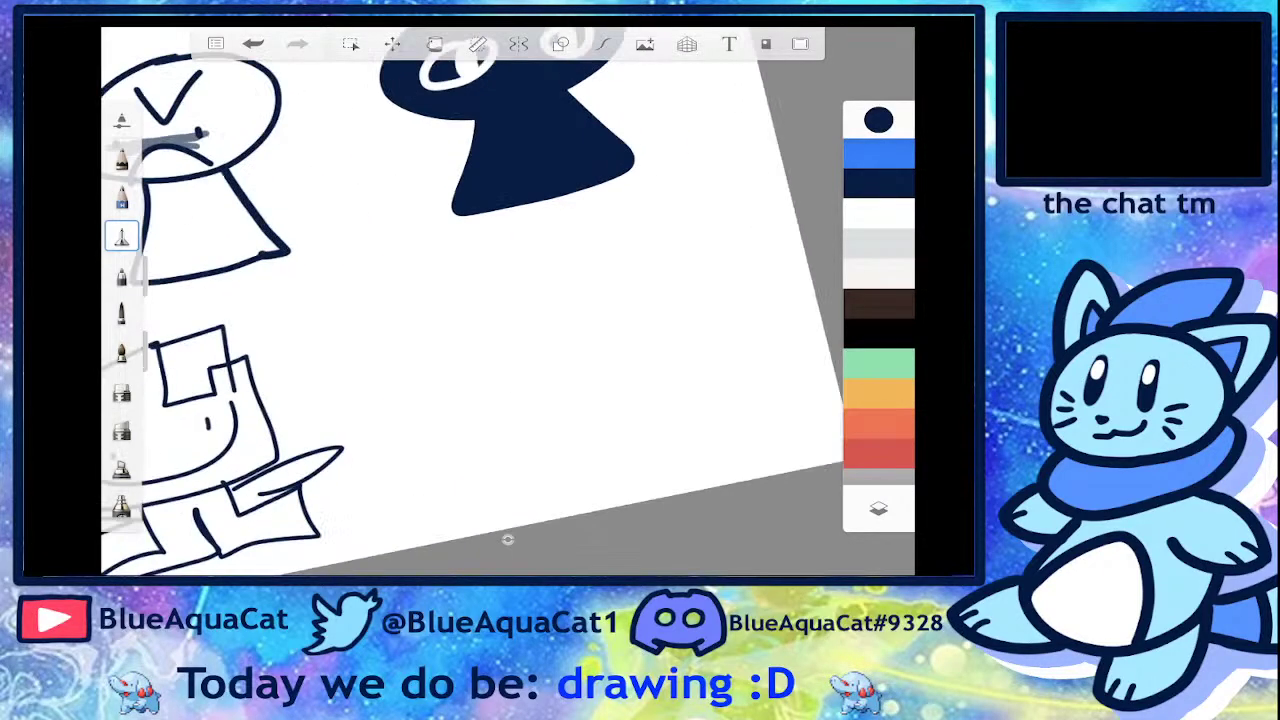
{"action": "mouse_move", "coordinate": [530, 322]}
{"action": "left_mouse_down"}
{"action": "mouse_move", "coordinate": [550, 425]}
{"action": "mouse_move", "coordinate": [575, 305]}
{"action": "mouse_move", "coordinate": [470, 350]}
{"action": "left_mouse_up"}
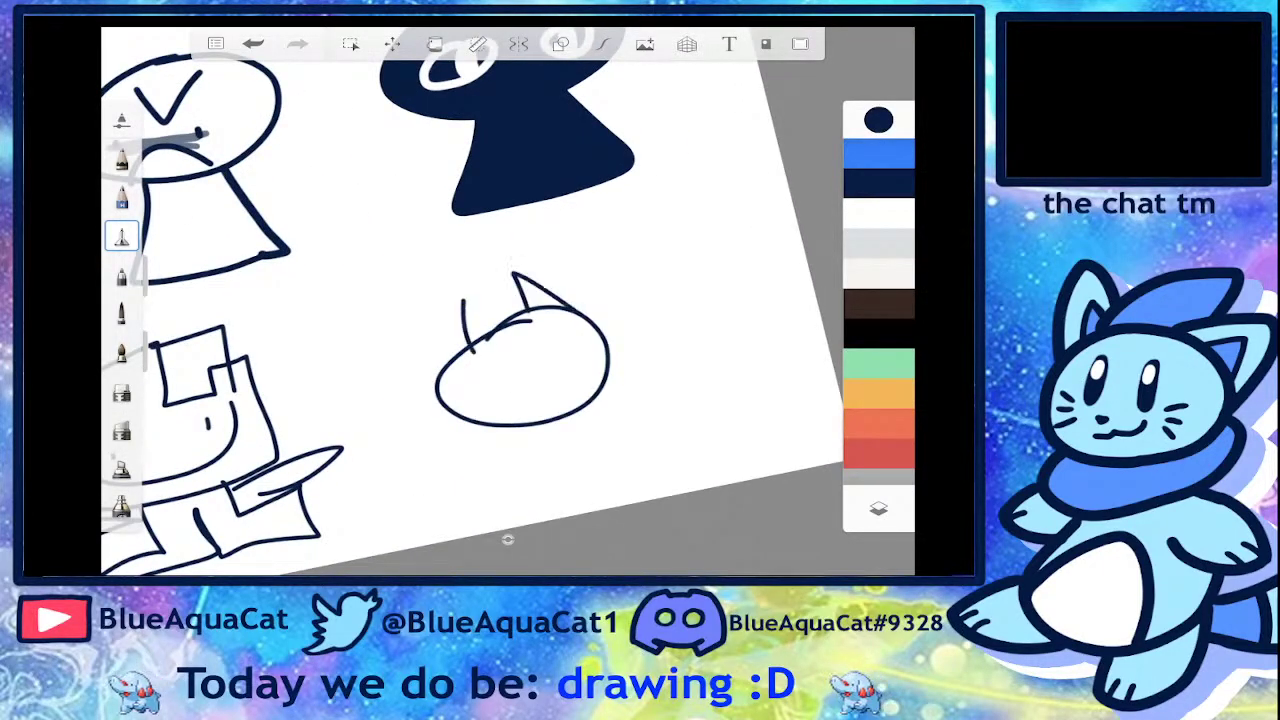
{"action": "scroll", "coordinate": [520, 350], "scroll_direction": "up", "scroll_amount": 2}
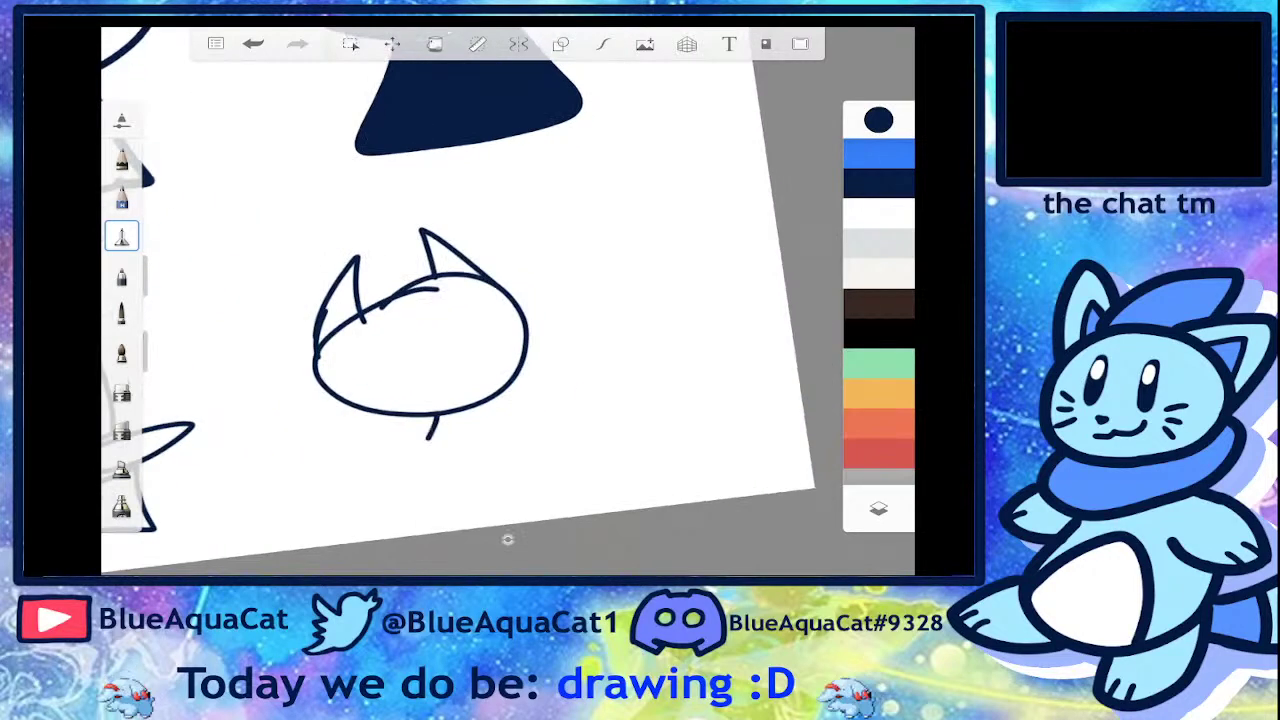
{"action": "left_click_drag", "start_coordinate": [437, 415], "coordinate": [497, 397]}
{"action": "left_click_drag", "start_coordinate": [556, 462], "coordinate": [663, 332]}
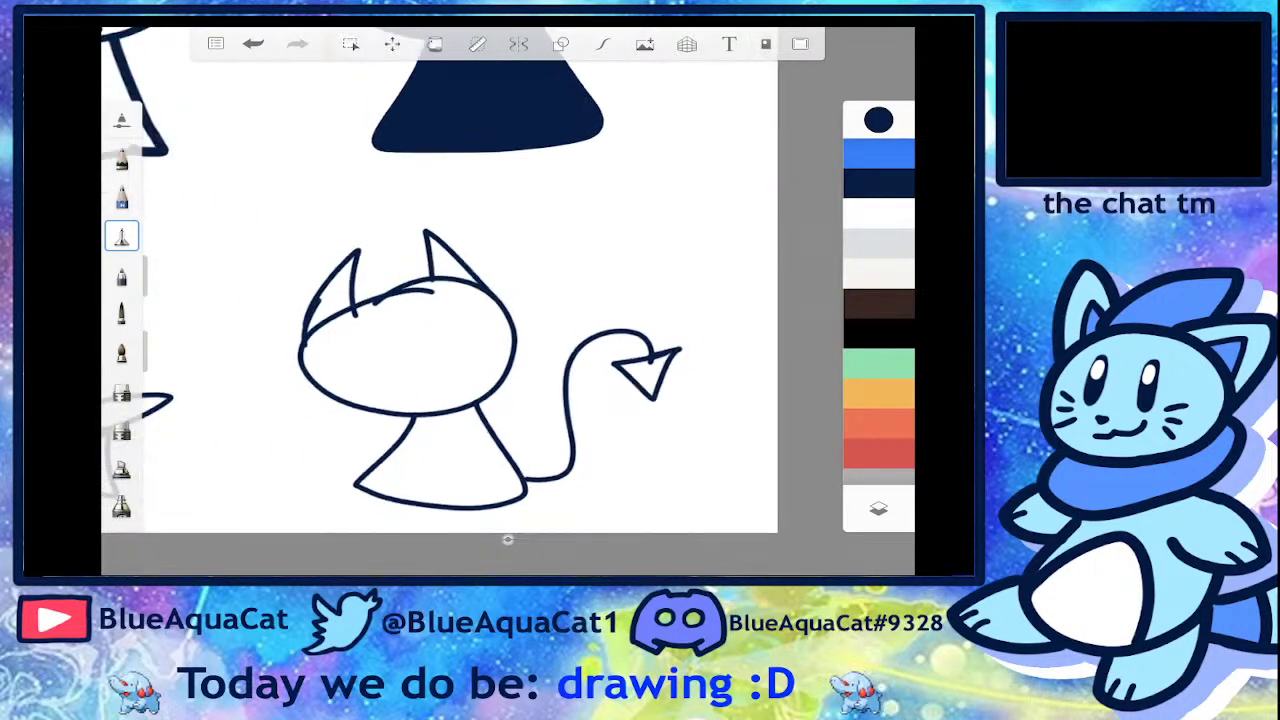
- Flood fill the horned character's head, horns, body and tail tip with navy
{"action": "left_click", "coordinate": [435, 44]}
{"action": "left_click", "coordinate": [385, 365]}
{"action": "left_click", "coordinate": [425, 275]}
{"action": "left_click", "coordinate": [312, 298]}
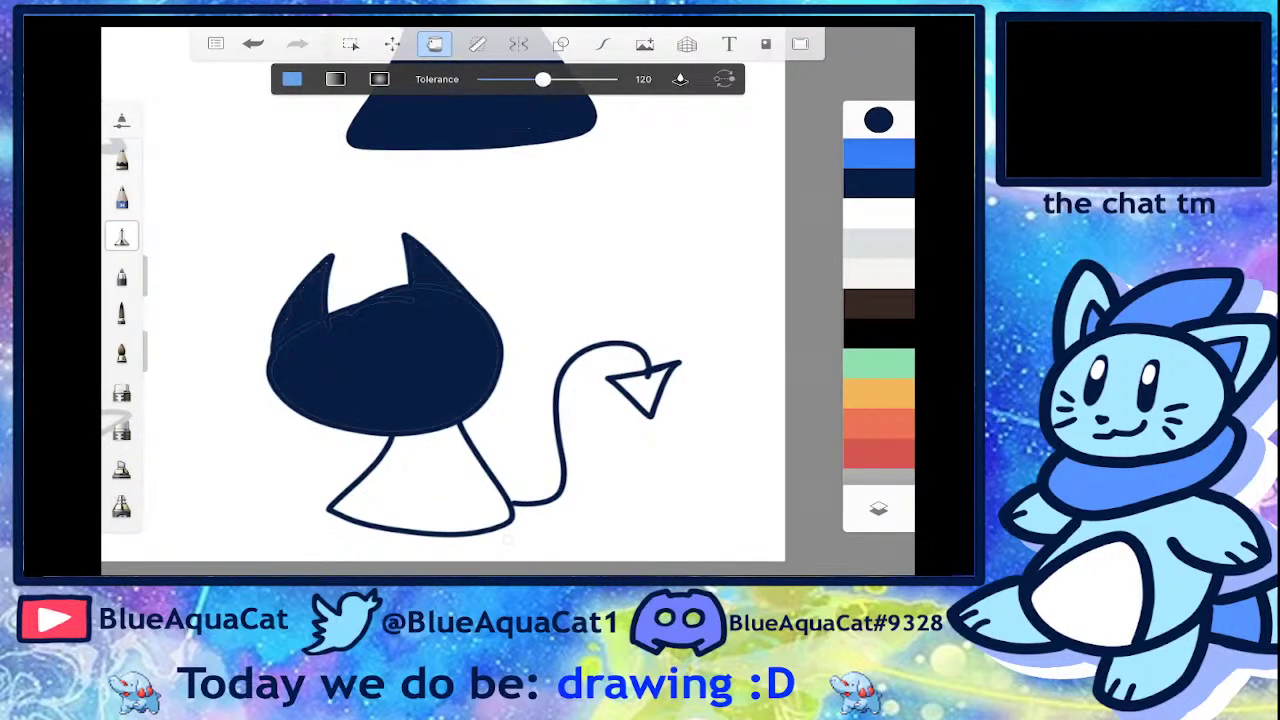
{"action": "left_click", "coordinate": [420, 485]}
{"action": "left_click", "coordinate": [643, 387]}
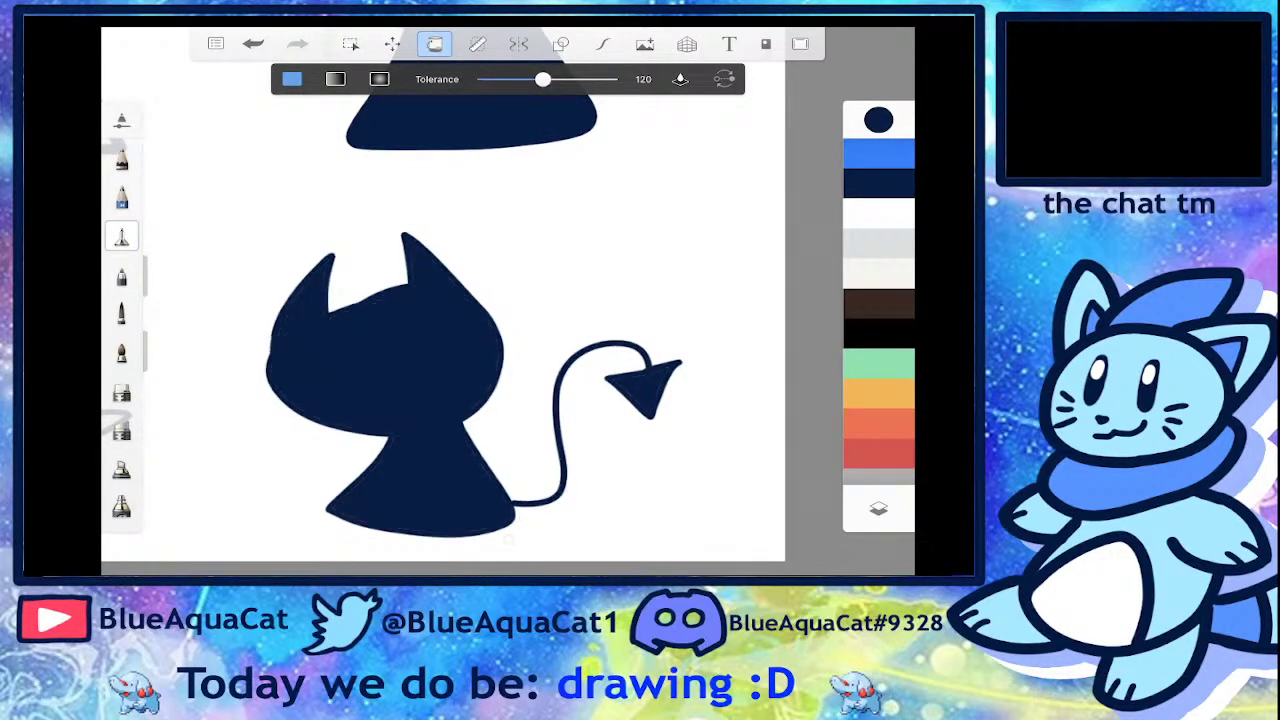
- Draw two small white eyes and a wide curved white smile on the navy horned character's head
{"action": "left_click", "coordinate": [121, 236]}
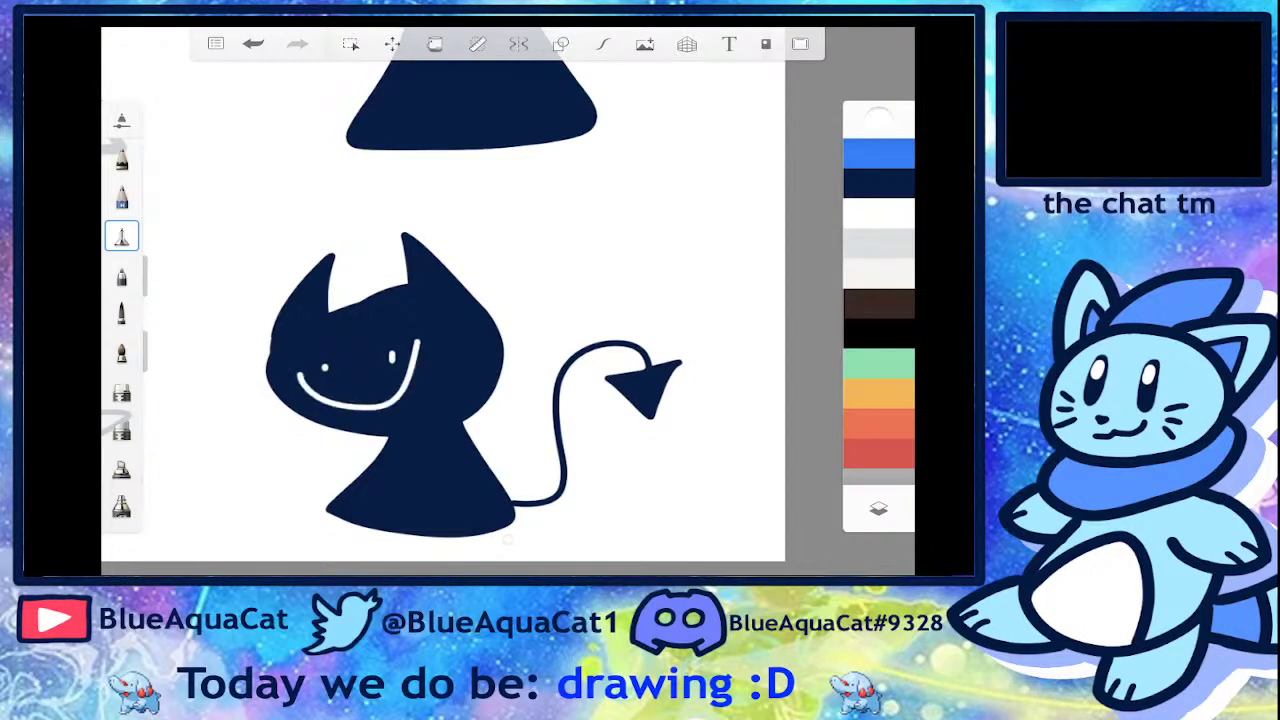
{"action": "scroll", "coordinate": [443, 300], "scroll_direction": "down", "scroll_amount": 5}
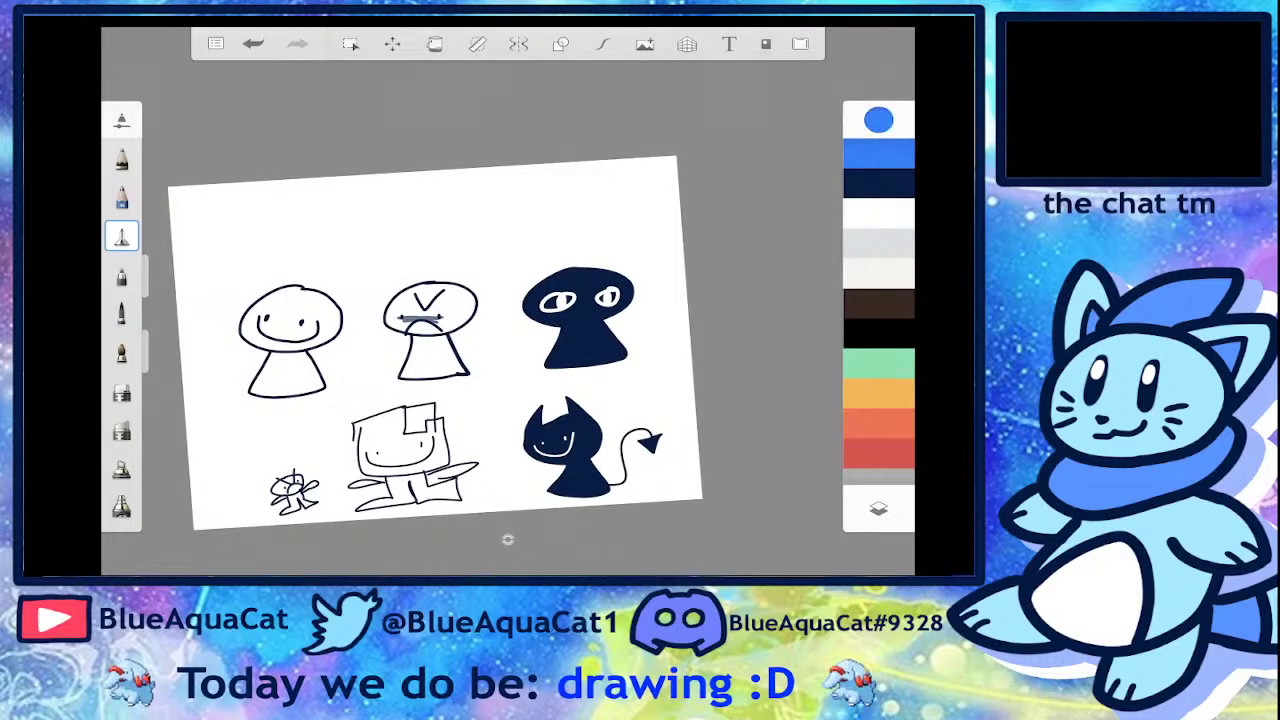
- Handwrite the title "Vs Bob mod my beloved" in blue above the character lineup
{"action": "scroll", "coordinate": [443, 340], "scroll_direction": "up", "scroll_amount": 2}
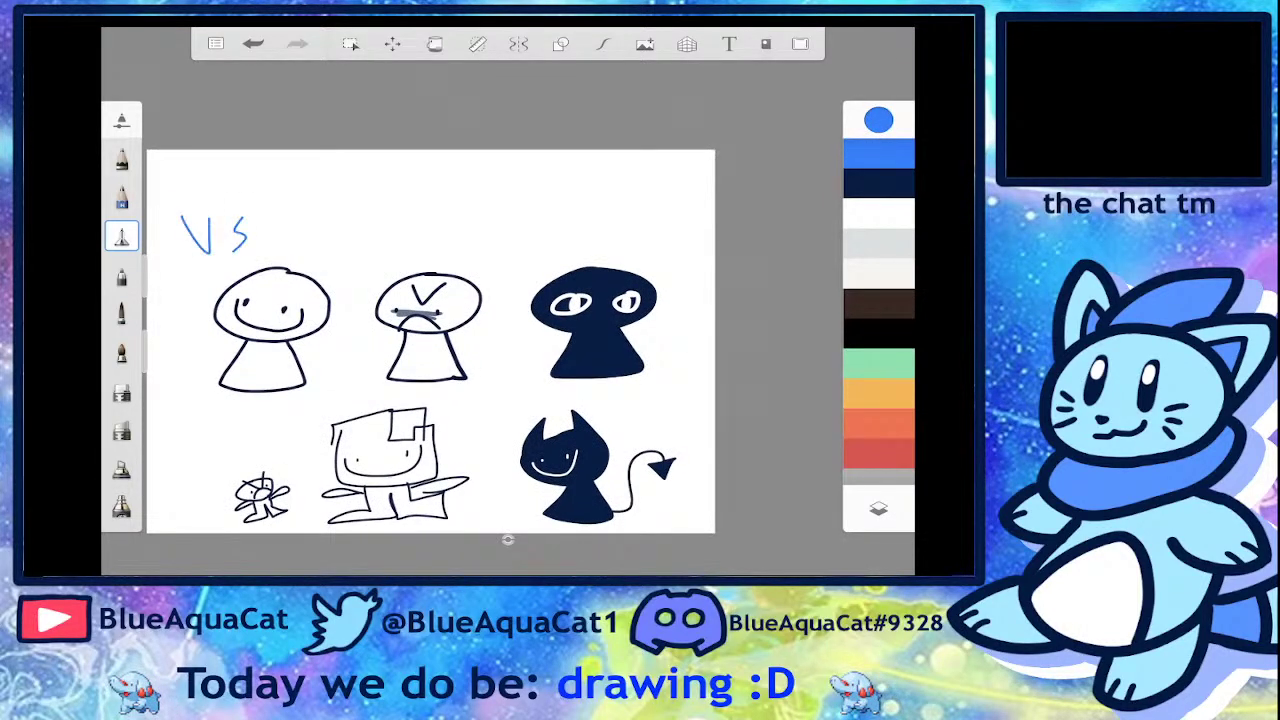
{"action": "mouse_move", "coordinate": [280, 190]}
{"action": "left_mouse_down"}
{"action": "mouse_move", "coordinate": [283, 240]}
{"action": "mouse_move", "coordinate": [325, 207]}
{"action": "mouse_move", "coordinate": [345, 228]}
{"action": "left_mouse_up"}
{"action": "left_click_drag", "start_coordinate": [368, 200], "coordinate": [368, 224]}
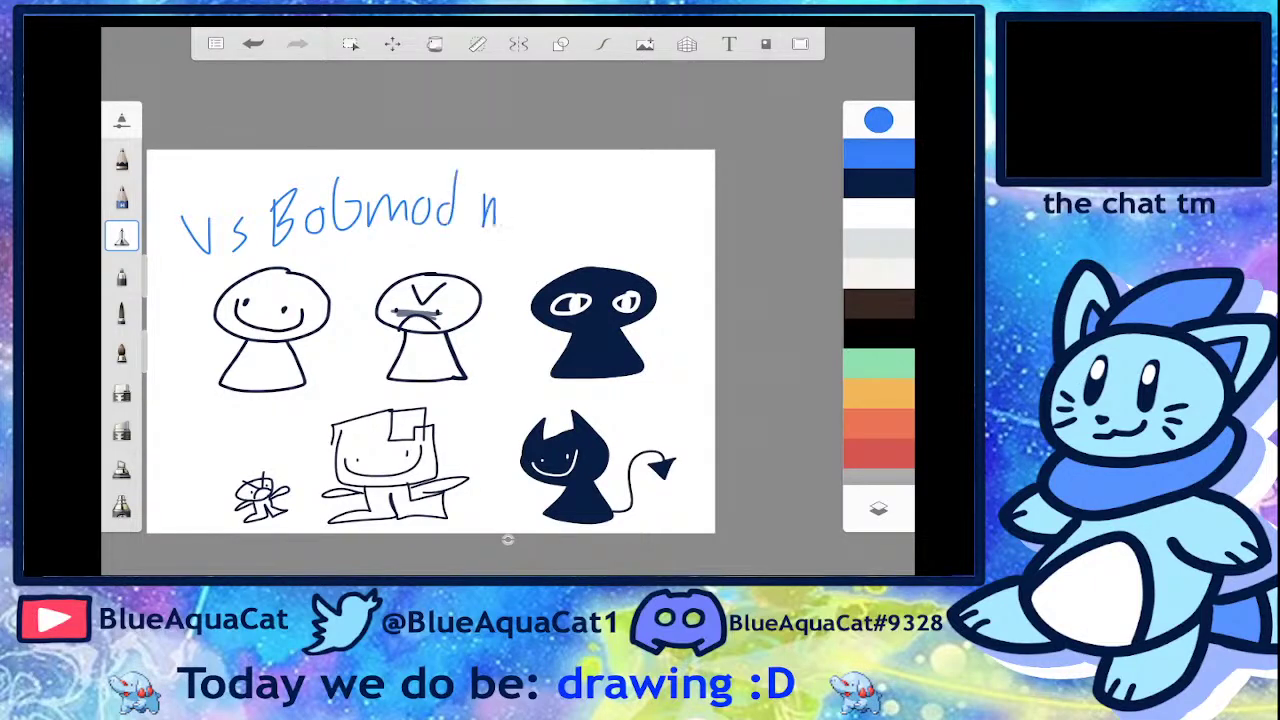
{"action": "left_click_drag", "start_coordinate": [492, 200], "coordinate": [506, 226]}
{"action": "left_click_drag", "start_coordinate": [512, 198], "coordinate": [518, 246]}
{"action": "left_click_drag", "start_coordinate": [556, 188], "coordinate": [566, 230]}
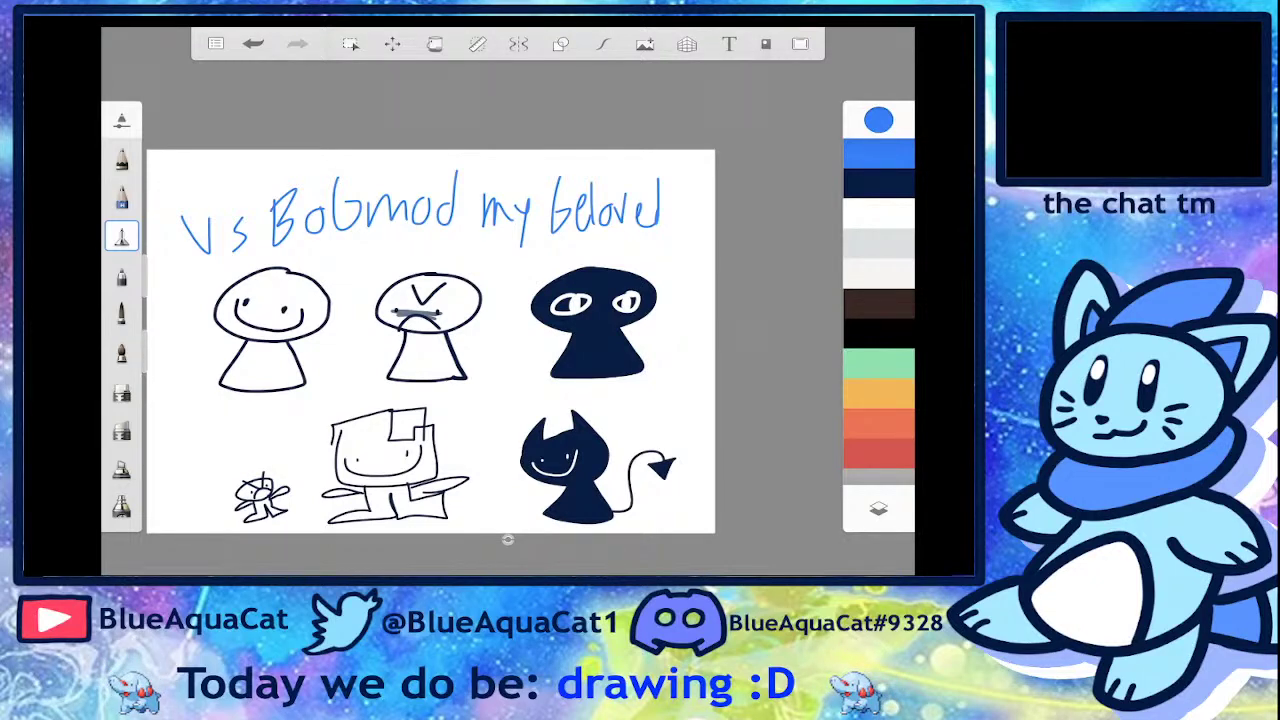
- Switch to a blank layer with the titled lineup hidden and set the drawing colour to navy
{"action": "left_click_drag", "start_coordinate": [431, 341], "coordinate": [471, 303]}
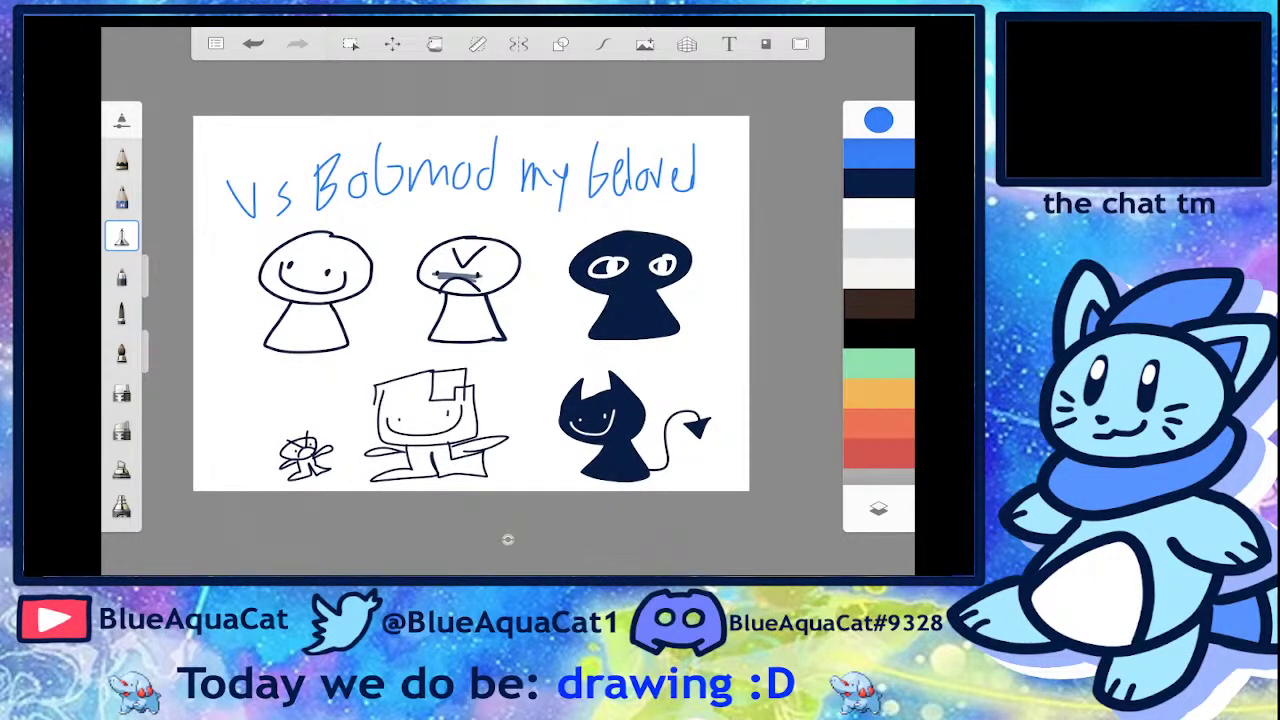
{"action": "scroll", "coordinate": [630, 425], "scroll_direction": "up", "scroll_amount": 10}
{"action": "scroll", "coordinate": [507, 540], "scroll_direction": "down", "scroll_amount": 10}
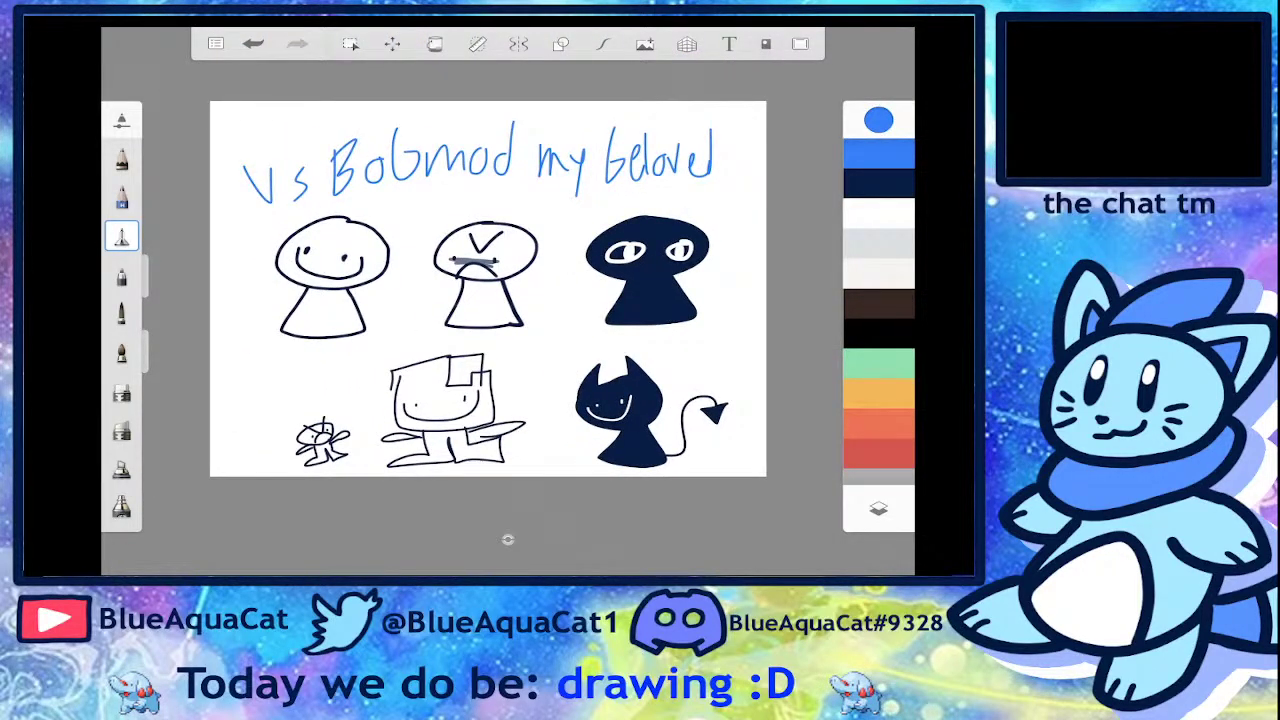
{"action": "scroll", "coordinate": [507, 540], "scroll_direction": "up", "scroll_amount": 2}
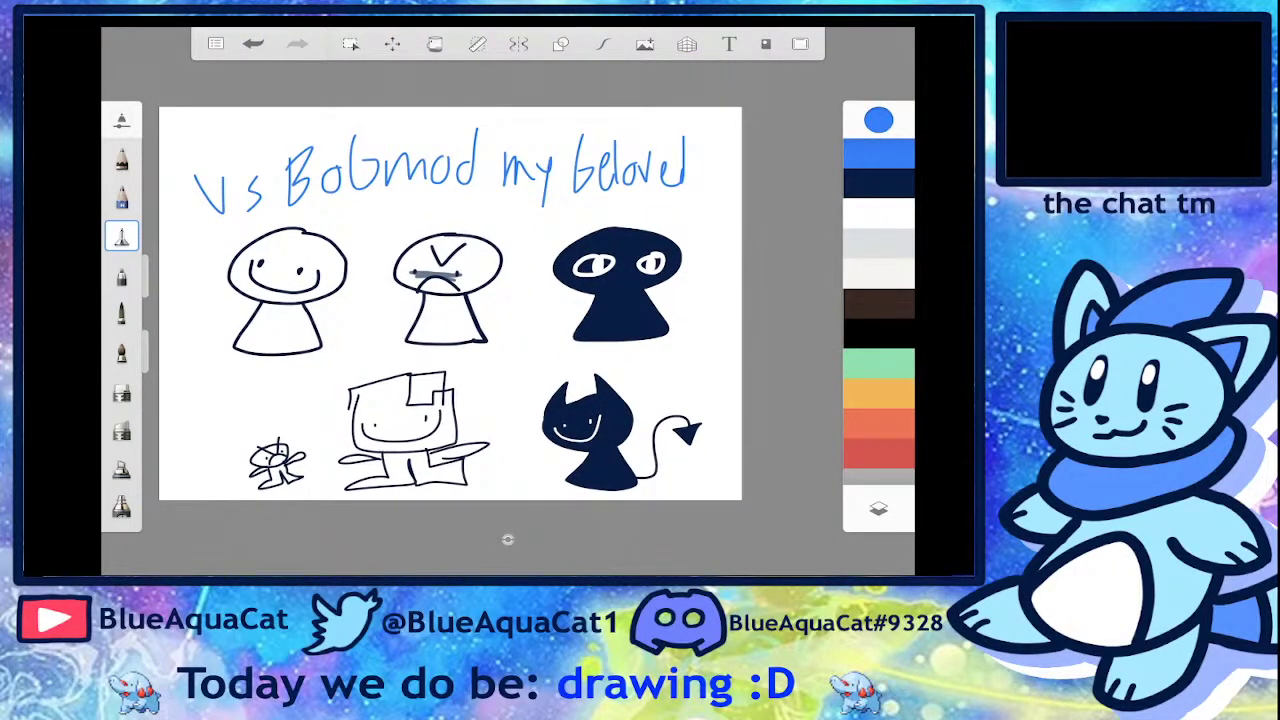
{"action": "left_click", "coordinate": [878, 508]}
{"action": "left_click", "coordinate": [877, 423]}
{"action": "left_click", "coordinate": [878, 508]}
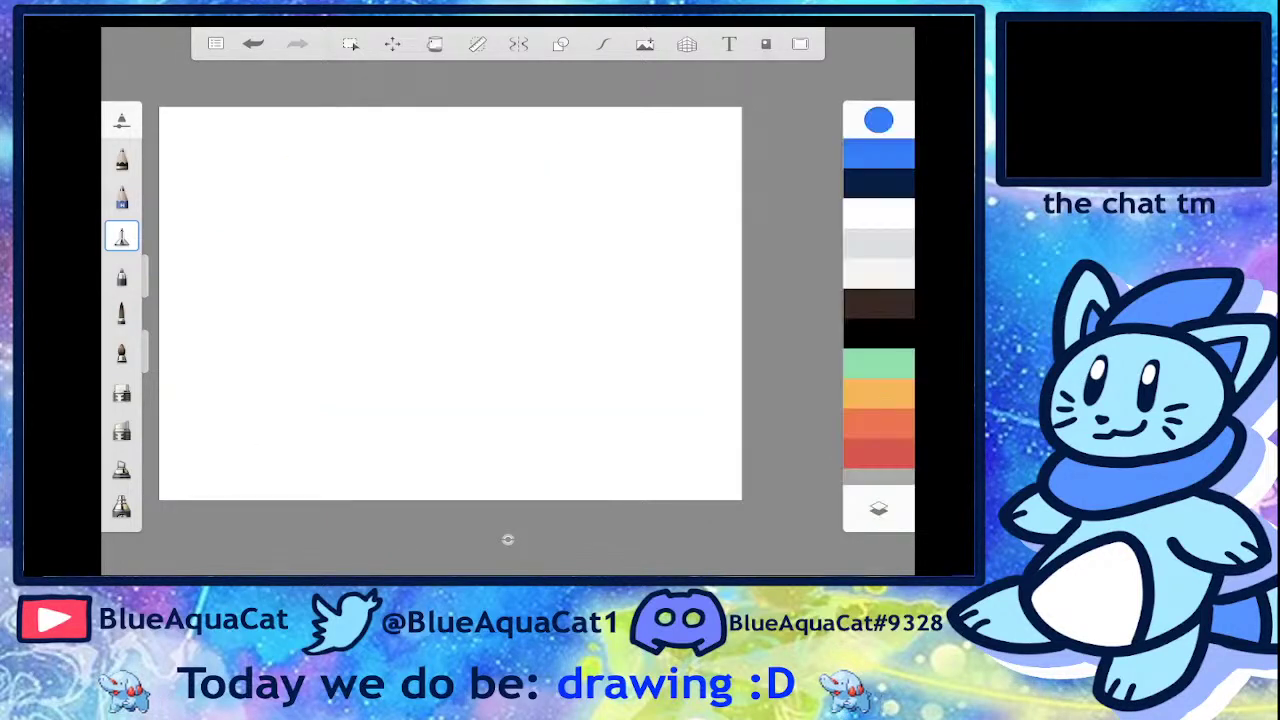
{"action": "left_click", "coordinate": [878, 183]}
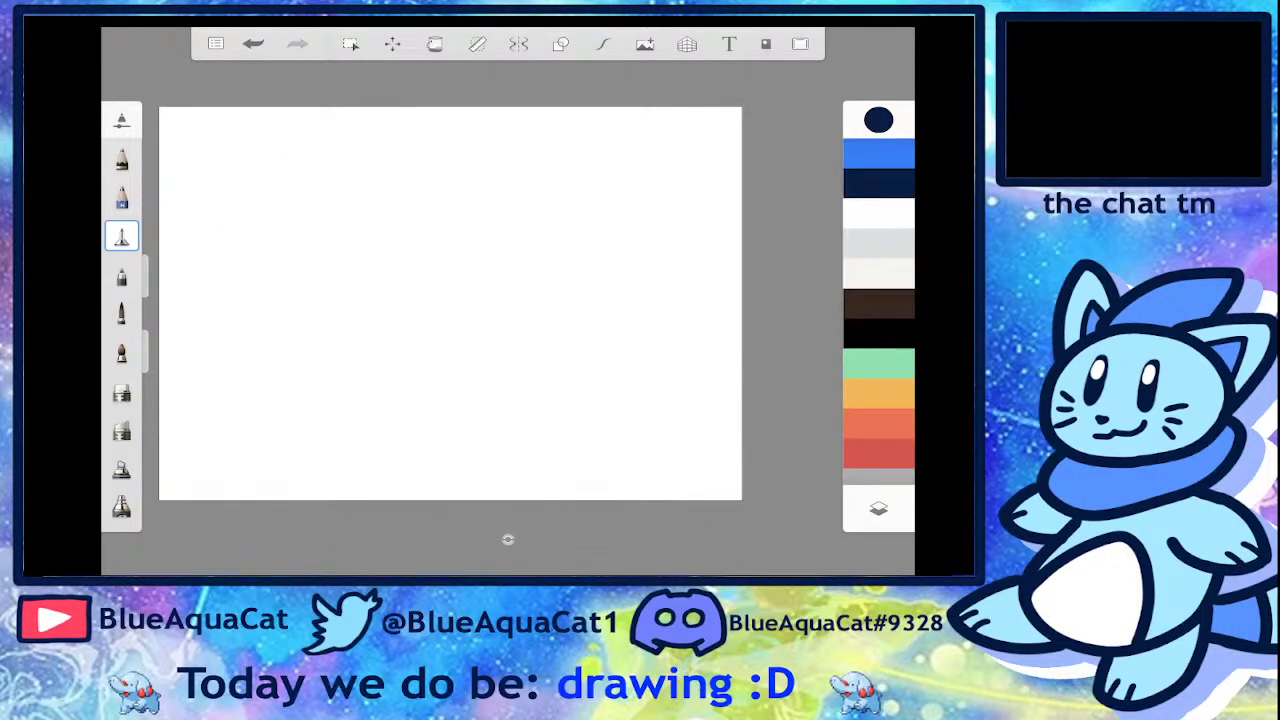
- Draw an oval head with a wavy fringe, two round crossed eyes and a small smile left of the canvas centre
{"action": "scroll", "coordinate": [507, 540], "scroll_direction": "down", "scroll_amount": 1}
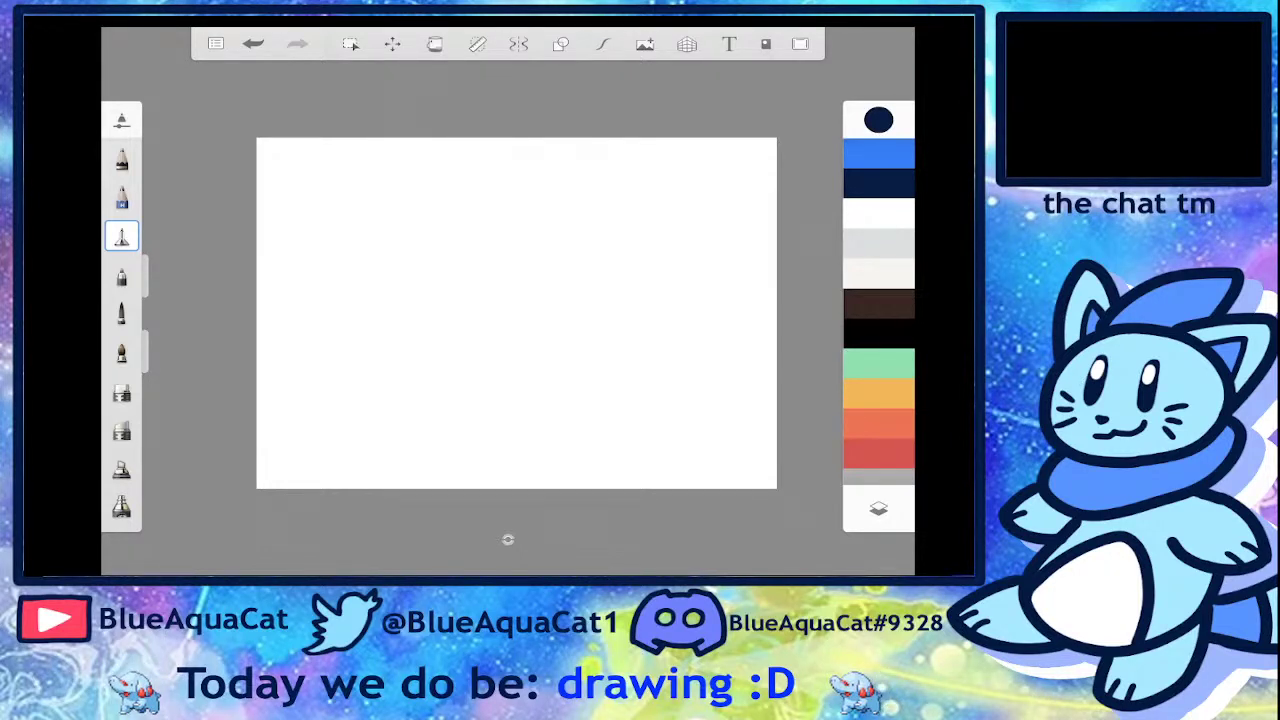
{"action": "scroll", "coordinate": [516, 313], "scroll_direction": "up", "scroll_amount": 3}
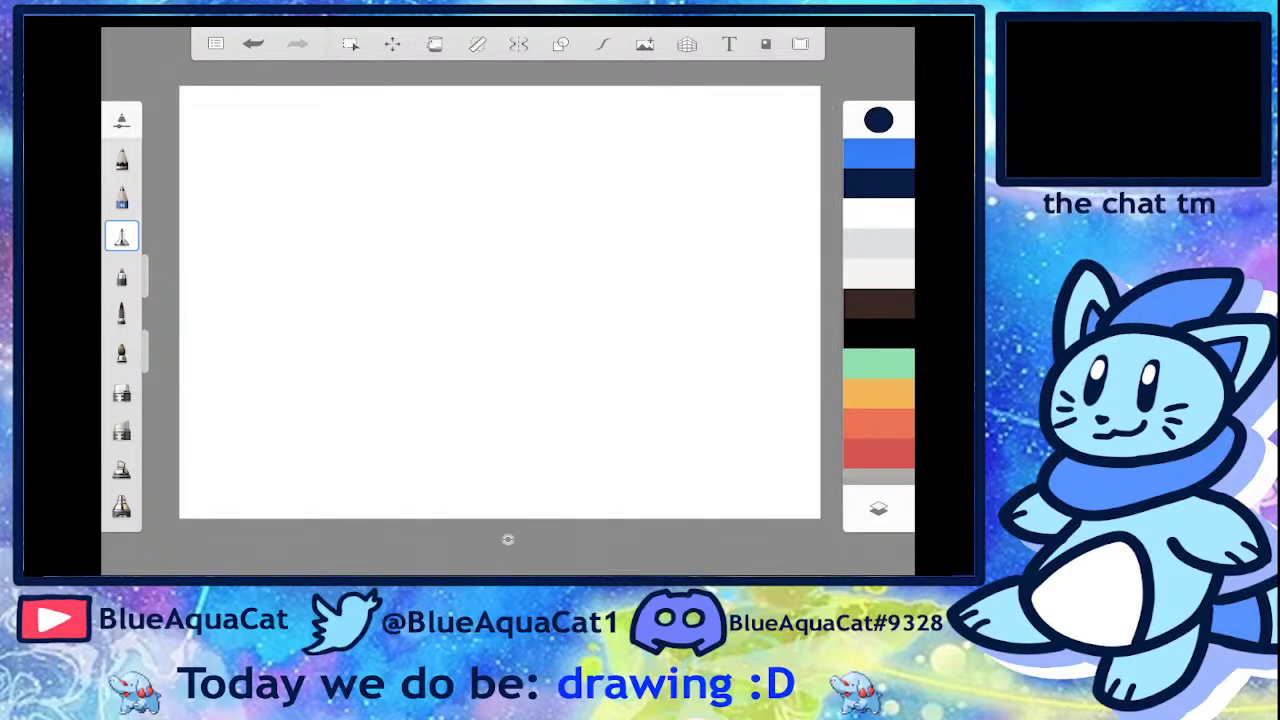
{"action": "mouse_move", "coordinate": [400, 271]}
{"action": "left_mouse_down"}
{"action": "mouse_move", "coordinate": [322, 318]}
{"action": "mouse_move", "coordinate": [352, 282]}
{"action": "left_mouse_up"}
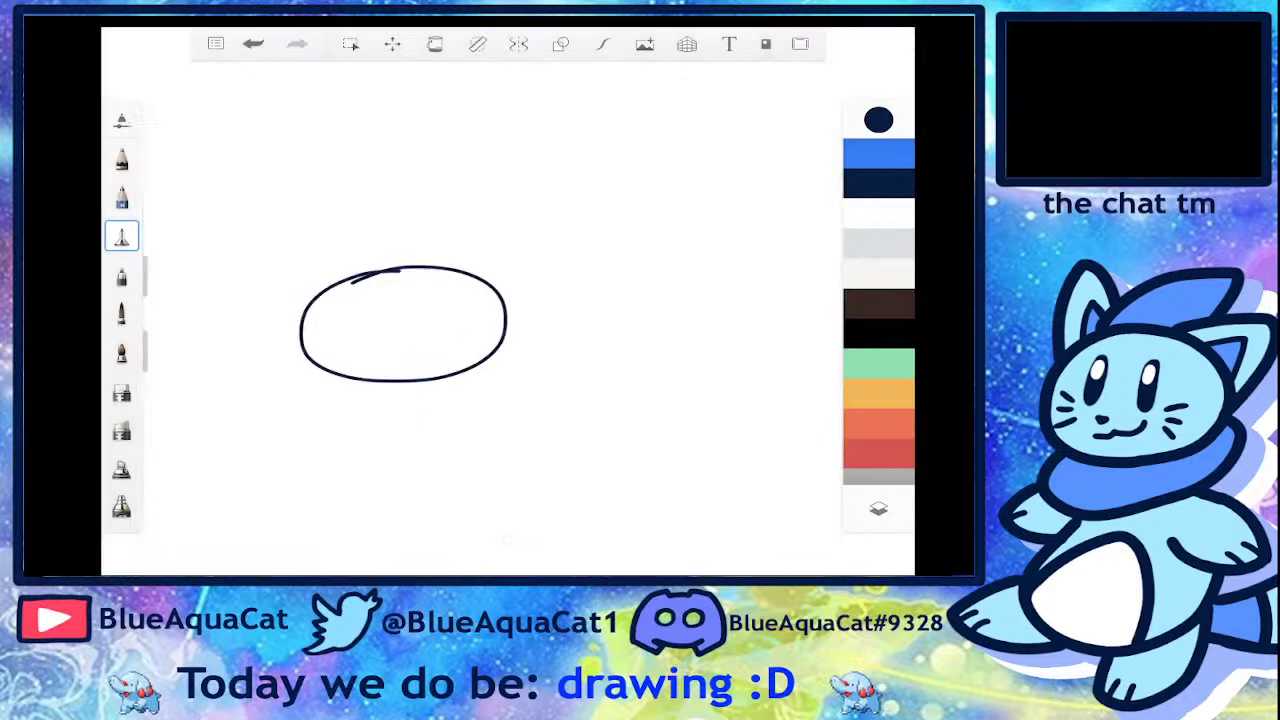
{"action": "scroll", "coordinate": [403, 323], "scroll_direction": "up", "scroll_amount": 2}
{"action": "mouse_move", "coordinate": [244, 316]}
{"action": "left_mouse_down"}
{"action": "mouse_move", "coordinate": [432, 288]}
{"action": "mouse_move", "coordinate": [590, 340]}
{"action": "left_mouse_up"}
{"action": "mouse_move", "coordinate": [451, 326]}
{"action": "left_mouse_down"}
{"action": "mouse_move", "coordinate": [480, 378]}
{"action": "mouse_move", "coordinate": [456, 328]}
{"action": "mouse_move", "coordinate": [432, 375]}
{"action": "left_mouse_up"}
{"action": "left_click_drag", "start_coordinate": [420, 353], "coordinate": [466, 349]}
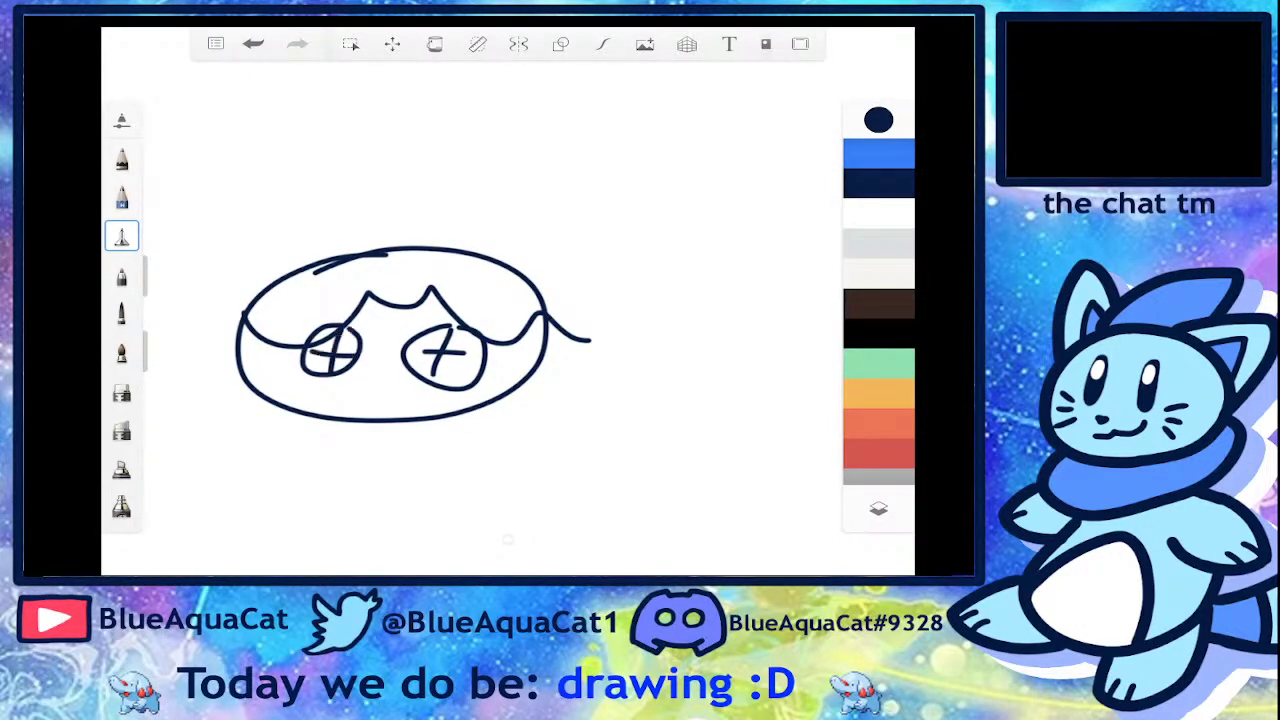
{"action": "left_click_drag", "start_coordinate": [349, 386], "coordinate": [386, 392]}
- Add two large pigtails, a flared dress, two bent legs and two rounded arms to the cross-eyed character
{"action": "scroll", "coordinate": [403, 330], "scroll_direction": "down", "scroll_amount": 2}
{"action": "mouse_move", "coordinate": [423, 320]}
{"action": "left_mouse_down"}
{"action": "mouse_move", "coordinate": [537, 277]}
{"action": "mouse_move", "coordinate": [430, 357]}
{"action": "mouse_move", "coordinate": [540, 295]}
{"action": "mouse_move", "coordinate": [400, 263]}
{"action": "left_mouse_up"}
{"action": "mouse_move", "coordinate": [334, 323]}
{"action": "left_mouse_down"}
{"action": "mouse_move", "coordinate": [283, 418]}
{"action": "mouse_move", "coordinate": [390, 322]}
{"action": "left_mouse_up"}
{"action": "scroll", "coordinate": [420, 260], "scroll_direction": "up", "scroll_amount": 1}
{"action": "left_click_drag", "start_coordinate": [470, 300], "coordinate": [490, 262]}
{"action": "mouse_move", "coordinate": [353, 358]}
{"action": "left_mouse_down"}
{"action": "mouse_move", "coordinate": [258, 364]}
{"action": "mouse_move", "coordinate": [400, 380]}
{"action": "left_mouse_up"}
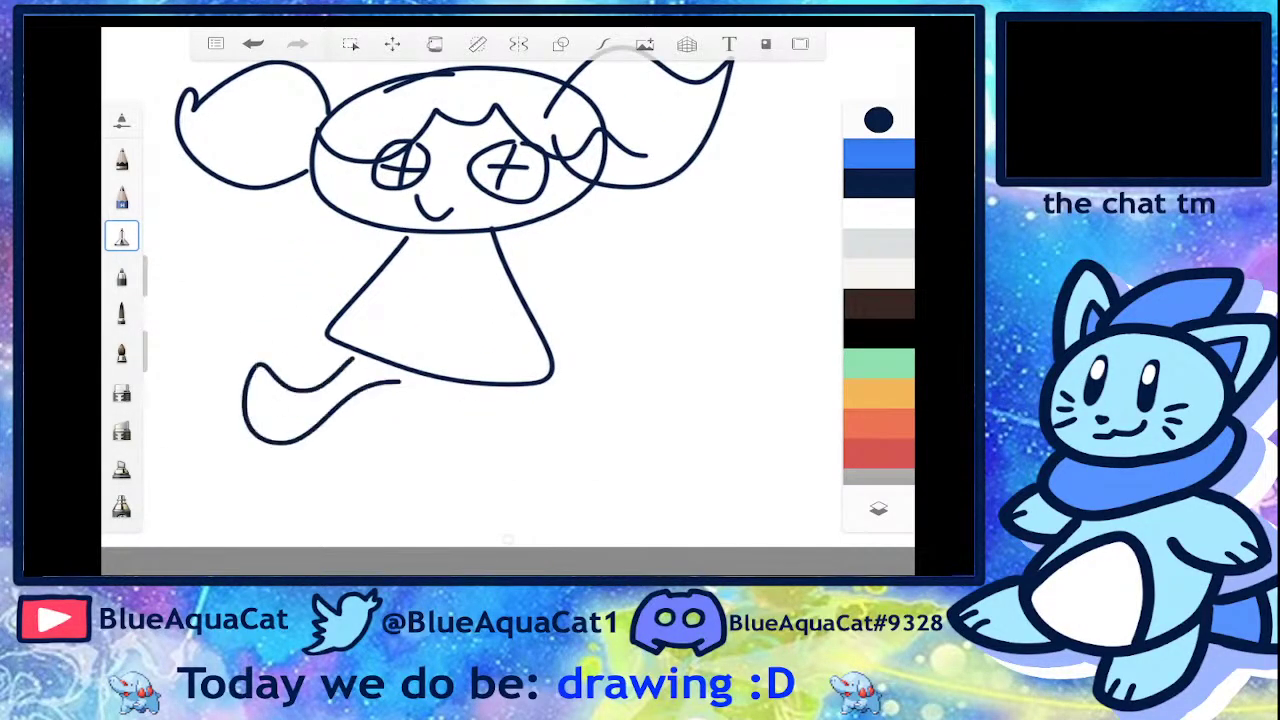
{"action": "left_click_drag", "start_coordinate": [483, 462], "coordinate": [500, 390]}
{"action": "left_click_drag", "start_coordinate": [520, 262], "coordinate": [522, 284]}
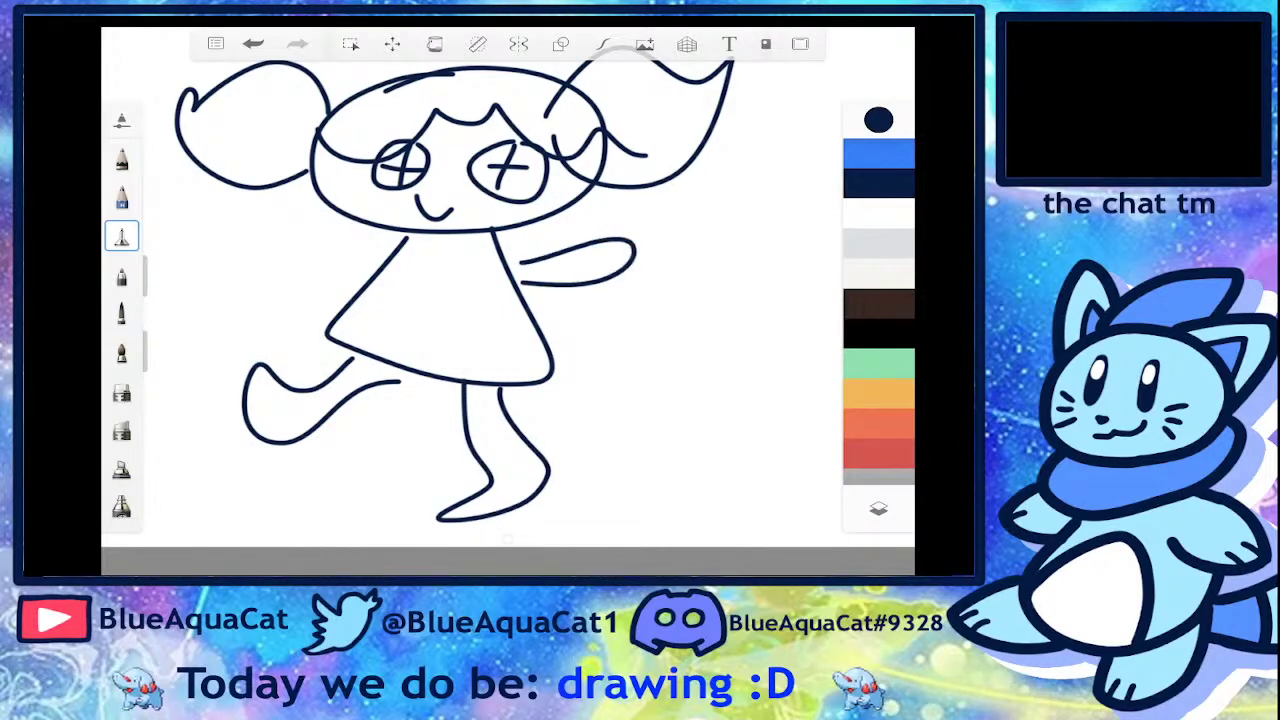
{"action": "left_click_drag", "start_coordinate": [378, 248], "coordinate": [355, 285]}
{"action": "scroll", "coordinate": [460, 290], "scroll_direction": "down", "scroll_amount": 3}
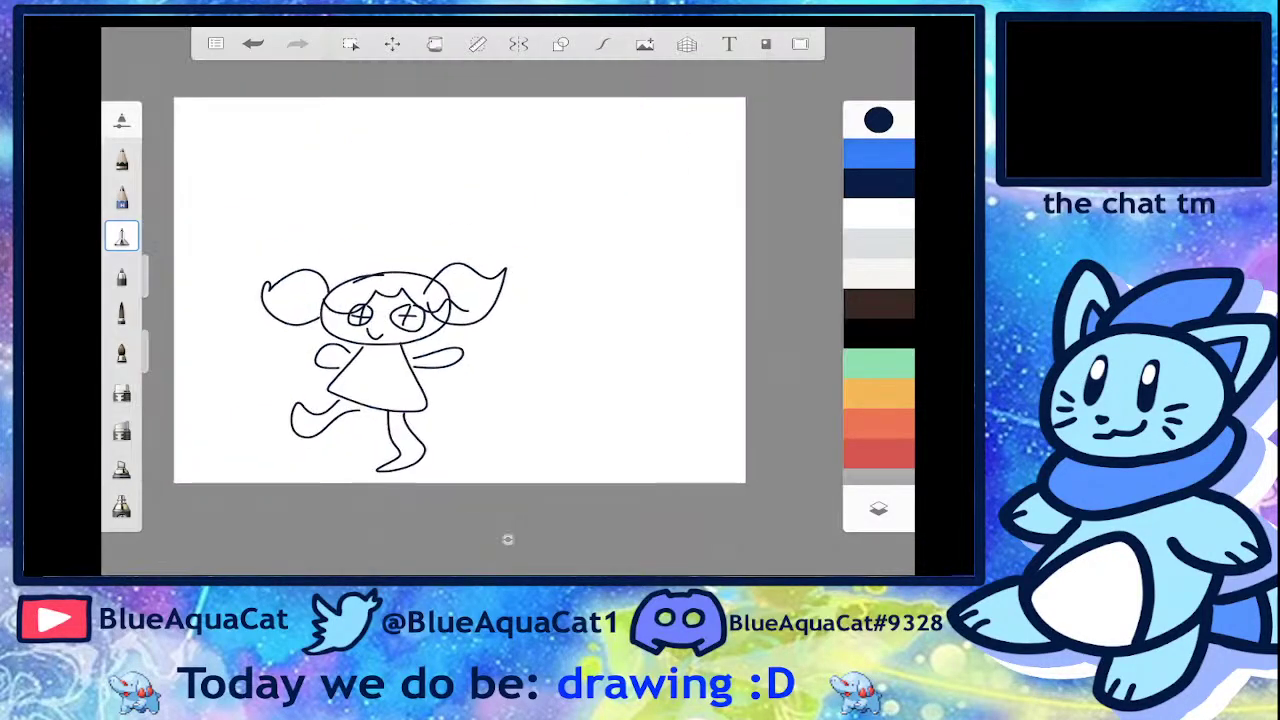
- Draw a rounded head with two curved forked horns and two ring eyes beside the pigtailed character
{"action": "scroll", "coordinate": [460, 290], "scroll_direction": "up", "scroll_amount": 3}
{"action": "scroll", "coordinate": [460, 290], "scroll_direction": "down", "scroll_amount": 2}
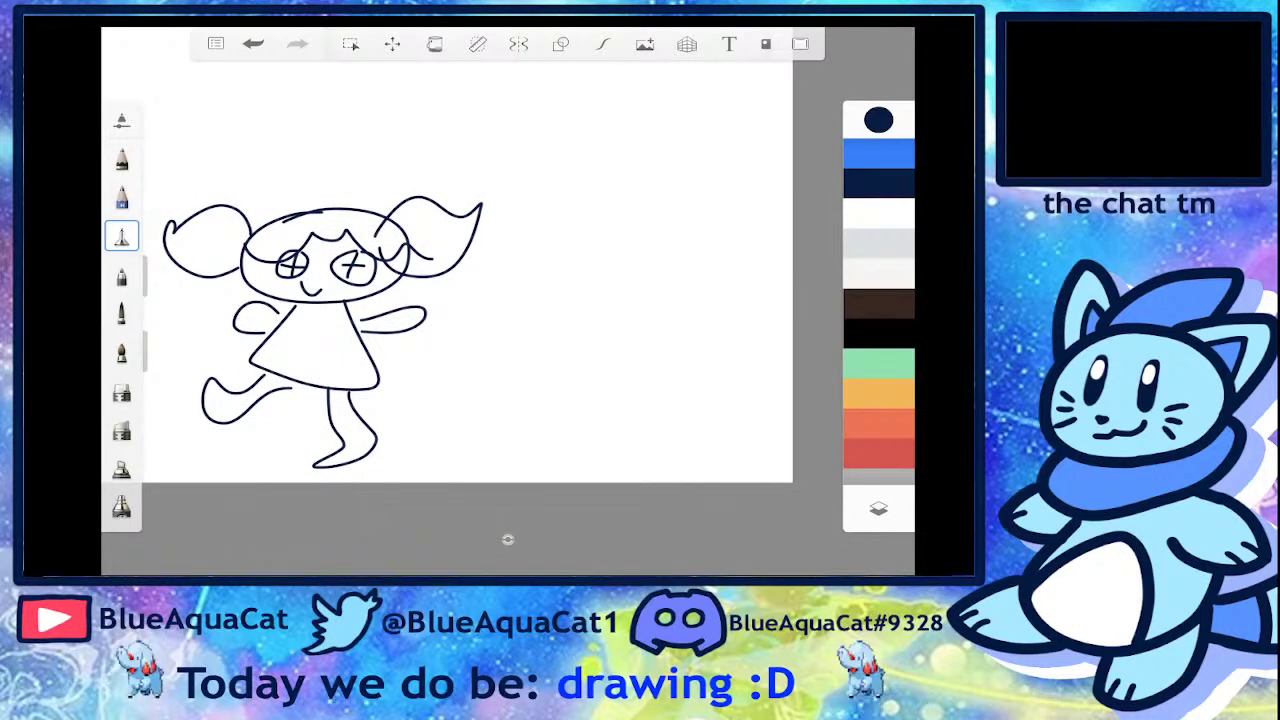
{"action": "scroll", "coordinate": [460, 290], "scroll_direction": "up", "scroll_amount": 2}
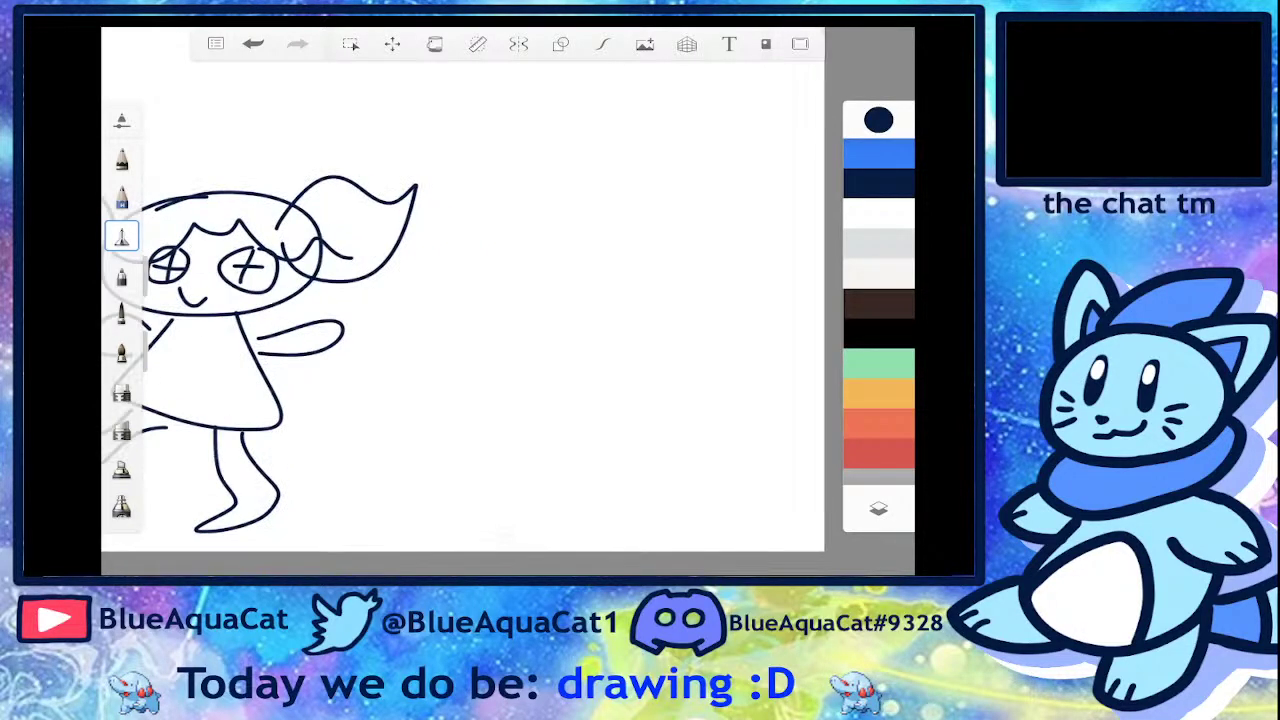
{"action": "mouse_move", "coordinate": [430, 320]}
{"action": "left_mouse_down"}
{"action": "mouse_move", "coordinate": [538, 404]}
{"action": "mouse_move", "coordinate": [518, 316]}
{"action": "mouse_move", "coordinate": [388, 210]}
{"action": "mouse_move", "coordinate": [435, 243]}
{"action": "mouse_move", "coordinate": [475, 318]}
{"action": "mouse_move", "coordinate": [317, 305]}
{"action": "mouse_move", "coordinate": [298, 316]}
{"action": "mouse_move", "coordinate": [279, 272]}
{"action": "mouse_move", "coordinate": [295, 408]}
{"action": "left_mouse_up"}
{"action": "scroll", "coordinate": [460, 290], "scroll_direction": "up", "scroll_amount": 2}
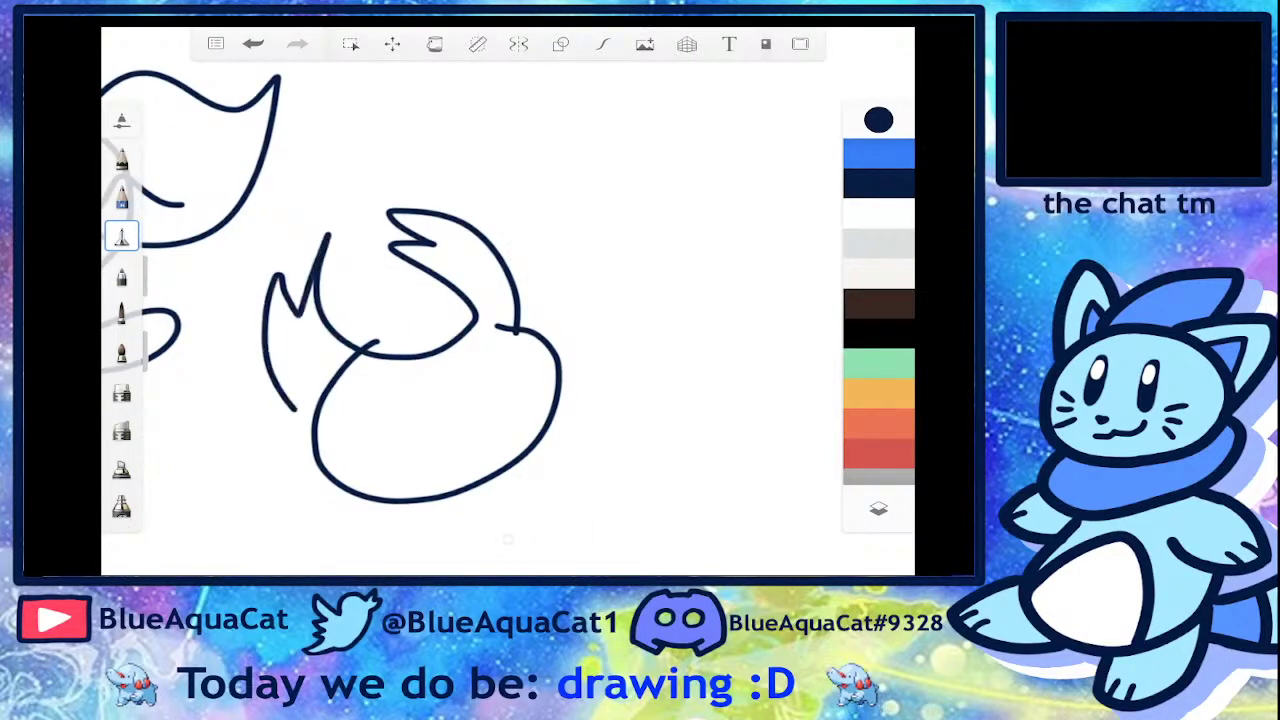
{"action": "left_click_drag", "start_coordinate": [405, 410], "coordinate": [403, 411]}
{"action": "left_click_drag", "start_coordinate": [500, 362], "coordinate": [498, 365]}
- Draw a ragged-hemmed cloak and two small pointed legs under the fork-horned head
{"action": "scroll", "coordinate": [460, 290], "scroll_direction": "down", "scroll_amount": 3}
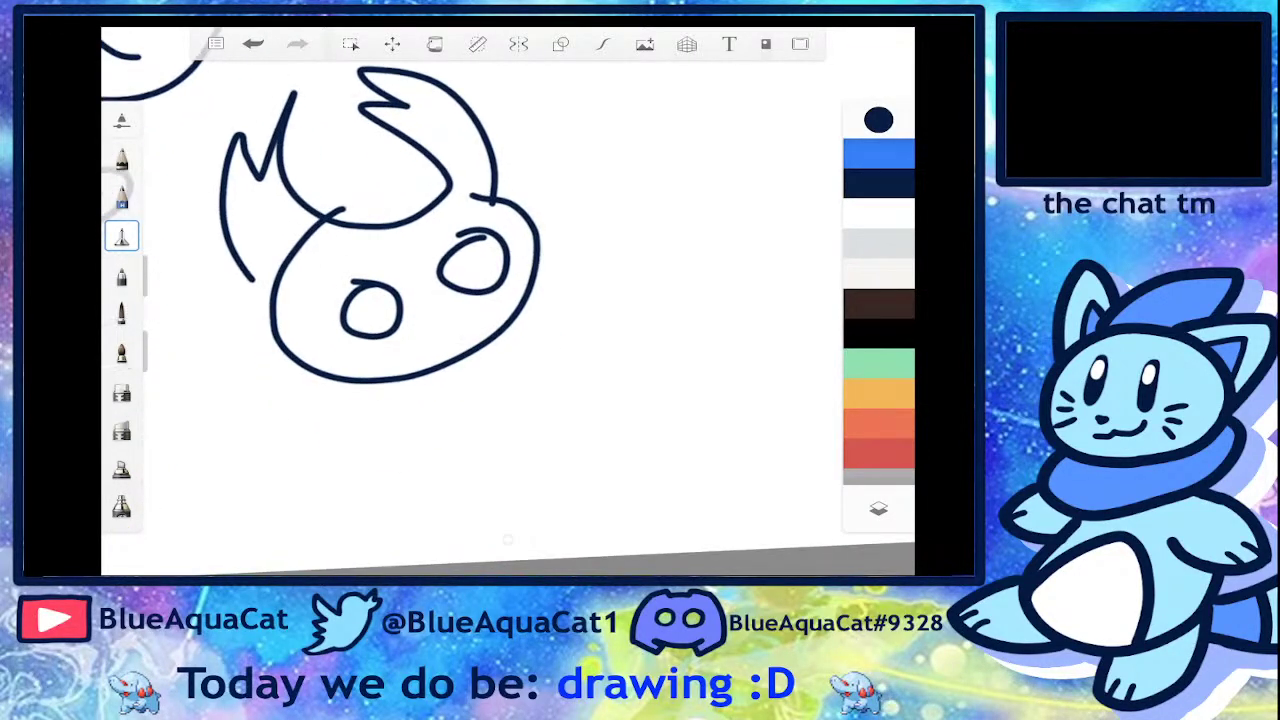
{"action": "mouse_move", "coordinate": [380, 382]}
{"action": "left_mouse_down"}
{"action": "mouse_move", "coordinate": [306, 445]}
{"action": "mouse_move", "coordinate": [465, 350]}
{"action": "left_mouse_up"}
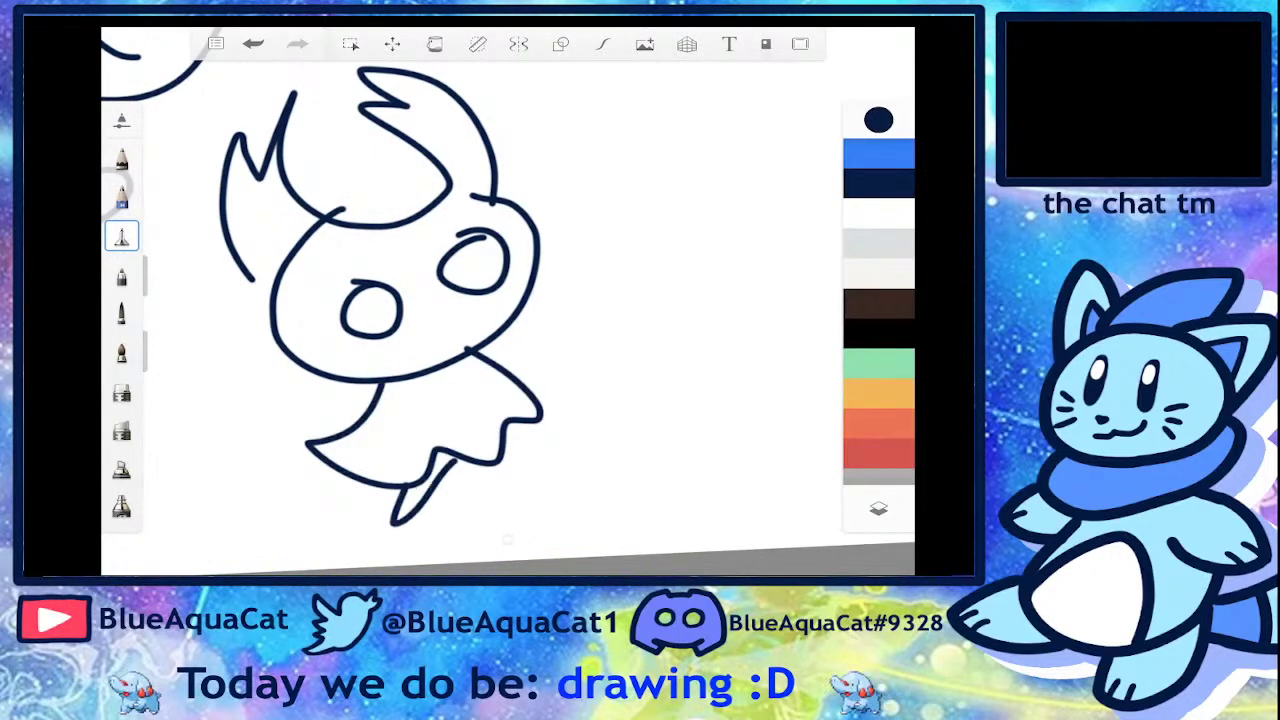
{"action": "left_click_drag", "start_coordinate": [527, 422], "coordinate": [505, 448]}
{"action": "left_click_drag", "start_coordinate": [455, 460], "coordinate": [436, 478]}
- Draw an oval head with two short dash eyes and two curved antennae to the right of the fork-horned character
{"action": "scroll", "coordinate": [460, 300], "scroll_direction": "down", "scroll_amount": 3}
{"action": "scroll", "coordinate": [460, 300], "scroll_direction": "up", "scroll_amount": 5}
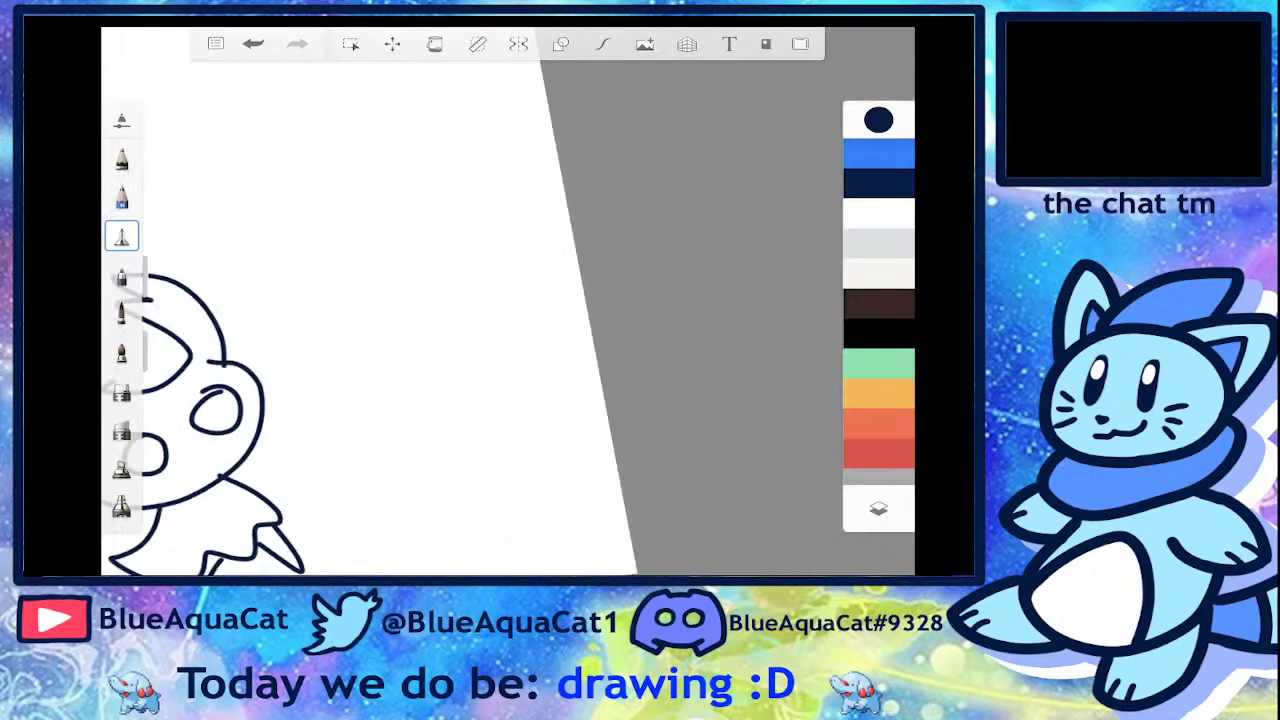
{"action": "mouse_move", "coordinate": [477, 277]}
{"action": "left_mouse_down"}
{"action": "mouse_move", "coordinate": [471, 380]}
{"action": "mouse_move", "coordinate": [460, 285]}
{"action": "left_mouse_up"}
{"action": "scroll", "coordinate": [440, 360], "scroll_direction": "up", "scroll_amount": 2}
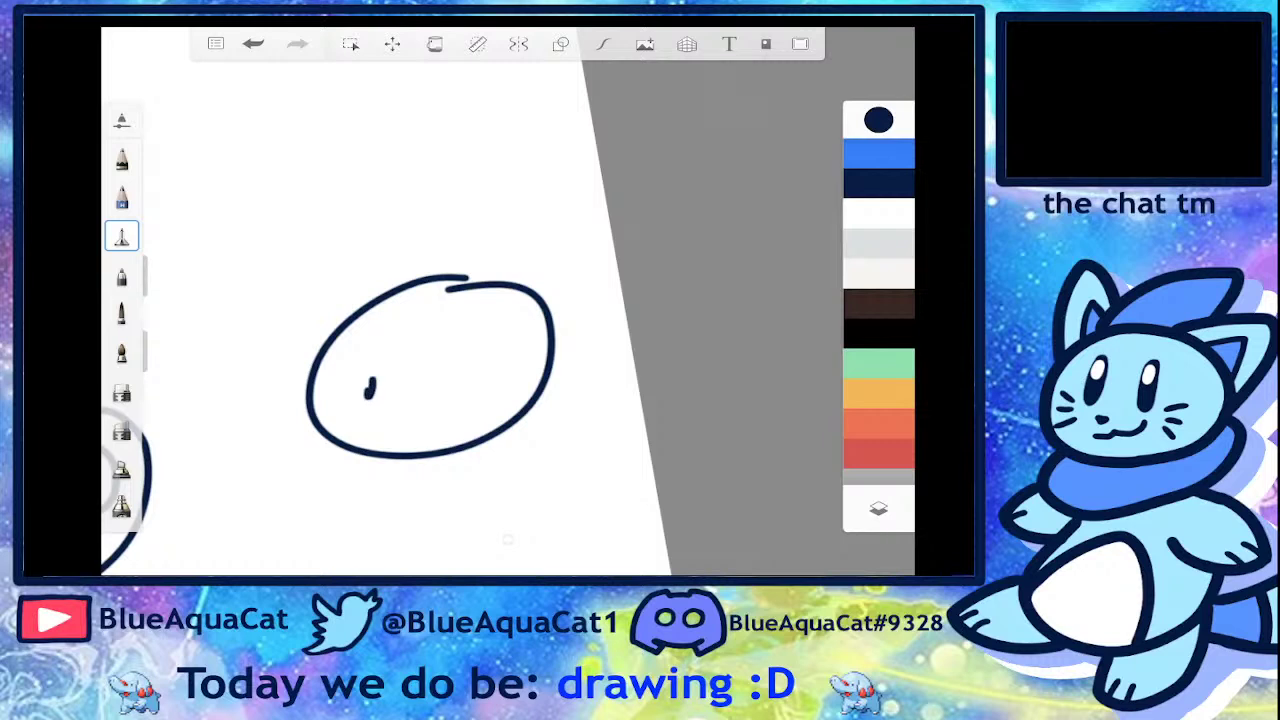
{"action": "mouse_move", "coordinate": [355, 315]}
{"action": "left_mouse_down"}
{"action": "mouse_move", "coordinate": [240, 178]}
{"action": "mouse_move", "coordinate": [194, 207]}
{"action": "left_mouse_up"}
{"action": "left_click_drag", "start_coordinate": [481, 286], "coordinate": [429, 186]}
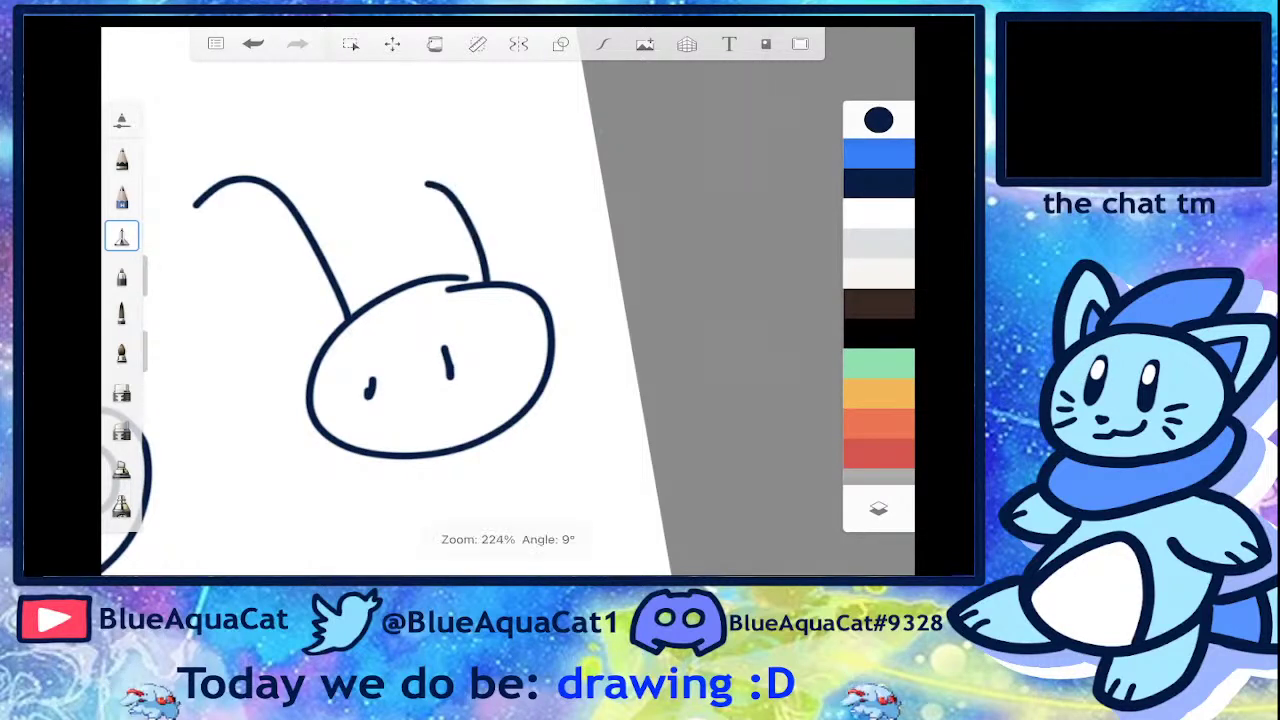
- Add a flared body with horizontal stripes and two pointed arms to the antennaed character
{"action": "scroll", "coordinate": [440, 360], "scroll_direction": "down", "scroll_amount": 2}
{"action": "left_click_drag", "start_coordinate": [422, 360], "coordinate": [515, 470]}
{"action": "left_click_drag", "start_coordinate": [472, 358], "coordinate": [520, 458]}
{"action": "left_click_drag", "start_coordinate": [420, 376], "coordinate": [522, 386]}
{"action": "left_click_drag", "start_coordinate": [398, 414], "coordinate": [515, 438]}
{"action": "left_click_drag", "start_coordinate": [404, 440], "coordinate": [535, 460]}
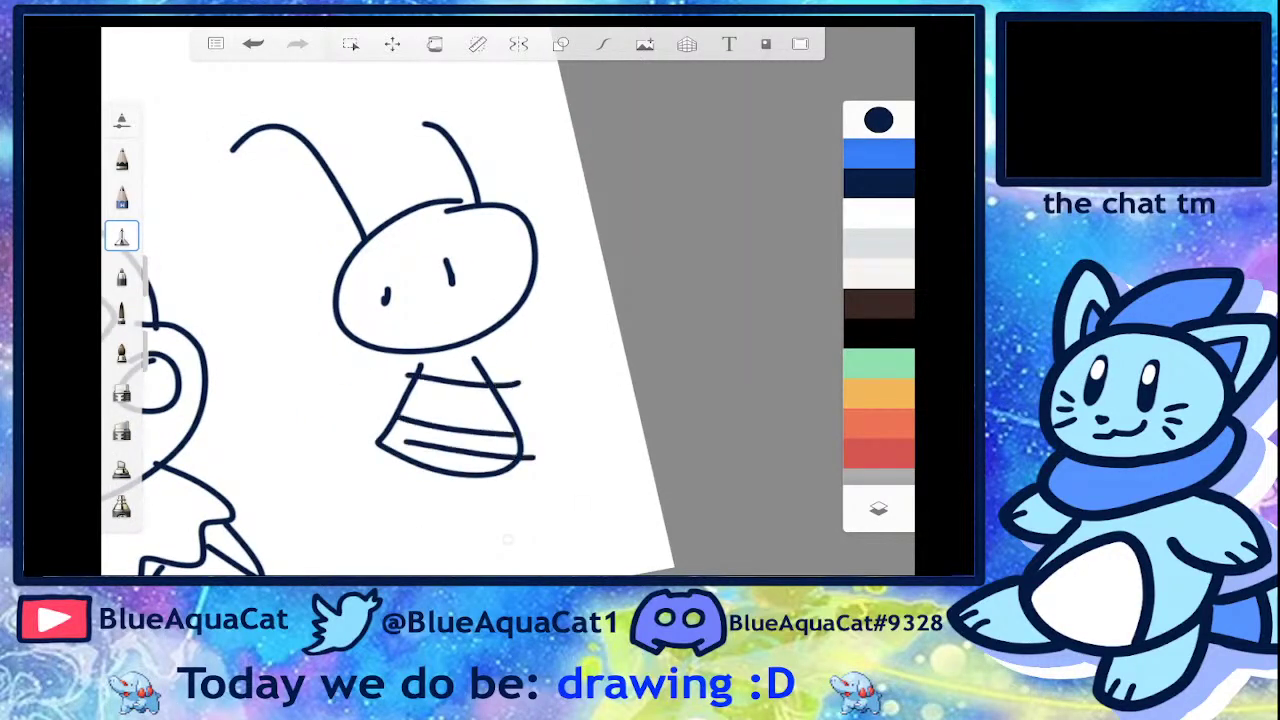
{"action": "mouse_move", "coordinate": [460, 400]}
{"action": "left_mouse_down"}
{"action": "mouse_move", "coordinate": [495, 350]}
{"action": "mouse_move", "coordinate": [398, 392]}
{"action": "left_mouse_up"}
{"action": "left_click_drag", "start_coordinate": [545, 345], "coordinate": [550, 362]}
{"action": "left_click_drag", "start_coordinate": [538, 312], "coordinate": [542, 380]}
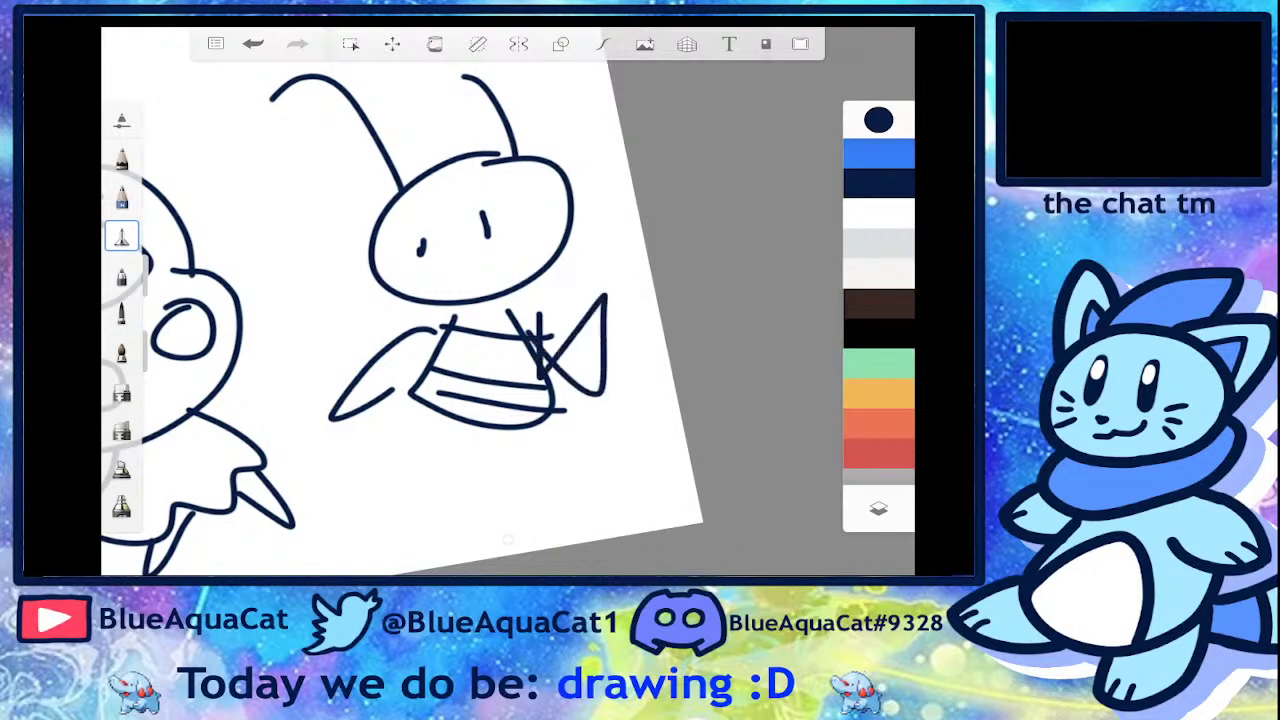
- Draw a small red notched shape above the antennaed character's raised arm and add its pointed navy legs
{"action": "left_click", "coordinate": [878, 120]}
{"action": "left_click", "coordinate": [780, 278]}
{"action": "left_click", "coordinate": [878, 120]}
{"action": "left_click_drag", "start_coordinate": [583, 212], "coordinate": [576, 306]}
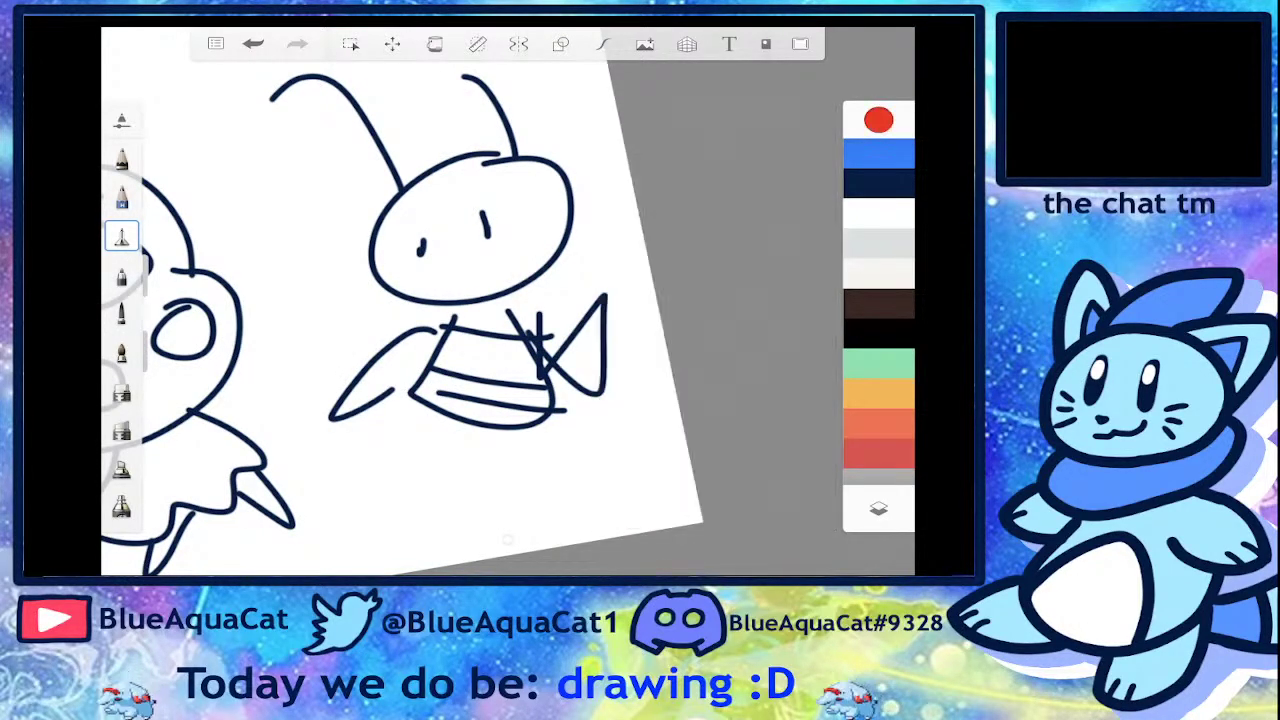
{"action": "left_click_drag", "start_coordinate": [586, 213], "coordinate": [598, 302]}
{"action": "mouse_move", "coordinate": [462, 408]}
{"action": "left_mouse_down"}
{"action": "mouse_move", "coordinate": [488, 432]}
{"action": "mouse_move", "coordinate": [548, 440]}
{"action": "left_mouse_up"}
- Draw a double-oval head with dot eyes and a curved smile in navy above the antennaed character
{"action": "scroll", "coordinate": [400, 300], "scroll_direction": "down", "scroll_amount": 5}
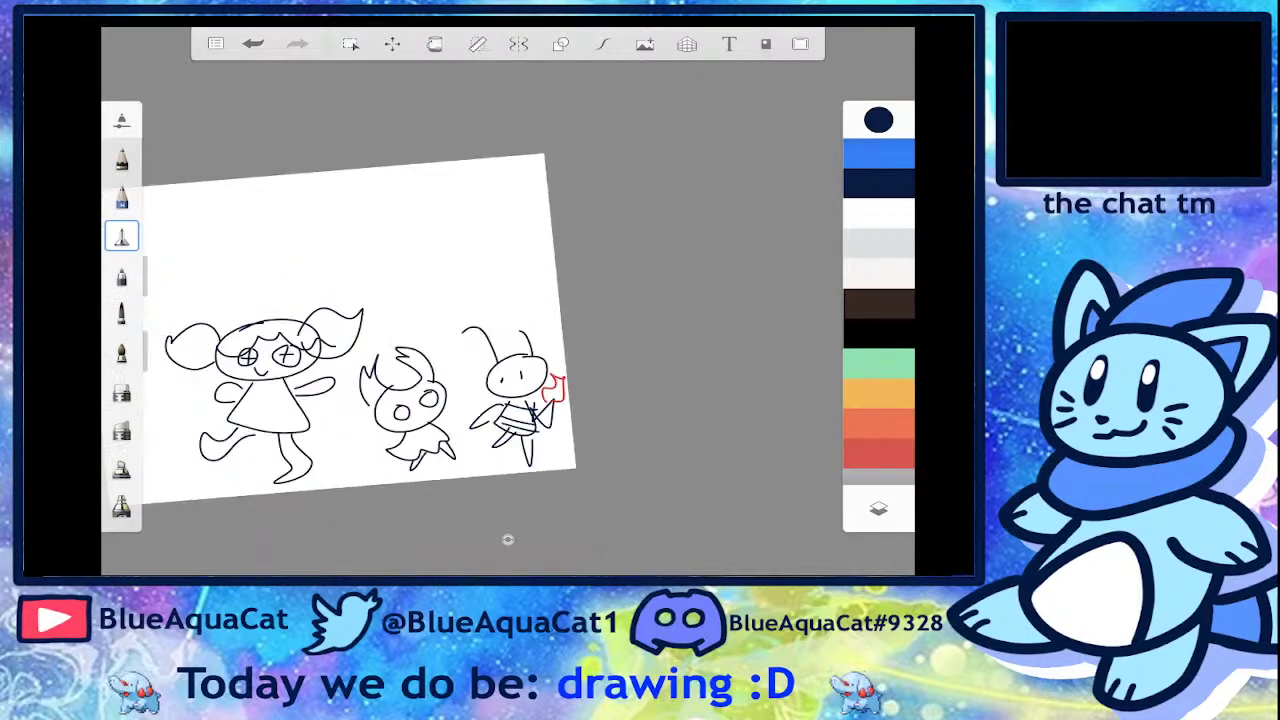
{"action": "scroll", "coordinate": [450, 350], "scroll_direction": "up", "scroll_amount": 6}
{"action": "mouse_move", "coordinate": [503, 295]}
{"action": "left_mouse_down"}
{"action": "mouse_move", "coordinate": [477, 421]}
{"action": "mouse_move", "coordinate": [428, 306]}
{"action": "left_mouse_up"}
{"action": "scroll", "coordinate": [504, 352], "scroll_direction": "up", "scroll_amount": 3}
{"action": "left_click", "coordinate": [389, 375]}
{"action": "left_click", "coordinate": [436, 373]}
{"action": "left_click_drag", "start_coordinate": [383, 390], "coordinate": [450, 372]}
- Draw rounded hands and feet around the smiling double-oval head
{"action": "left_click_drag", "start_coordinate": [652, 345], "coordinate": [700, 350]}
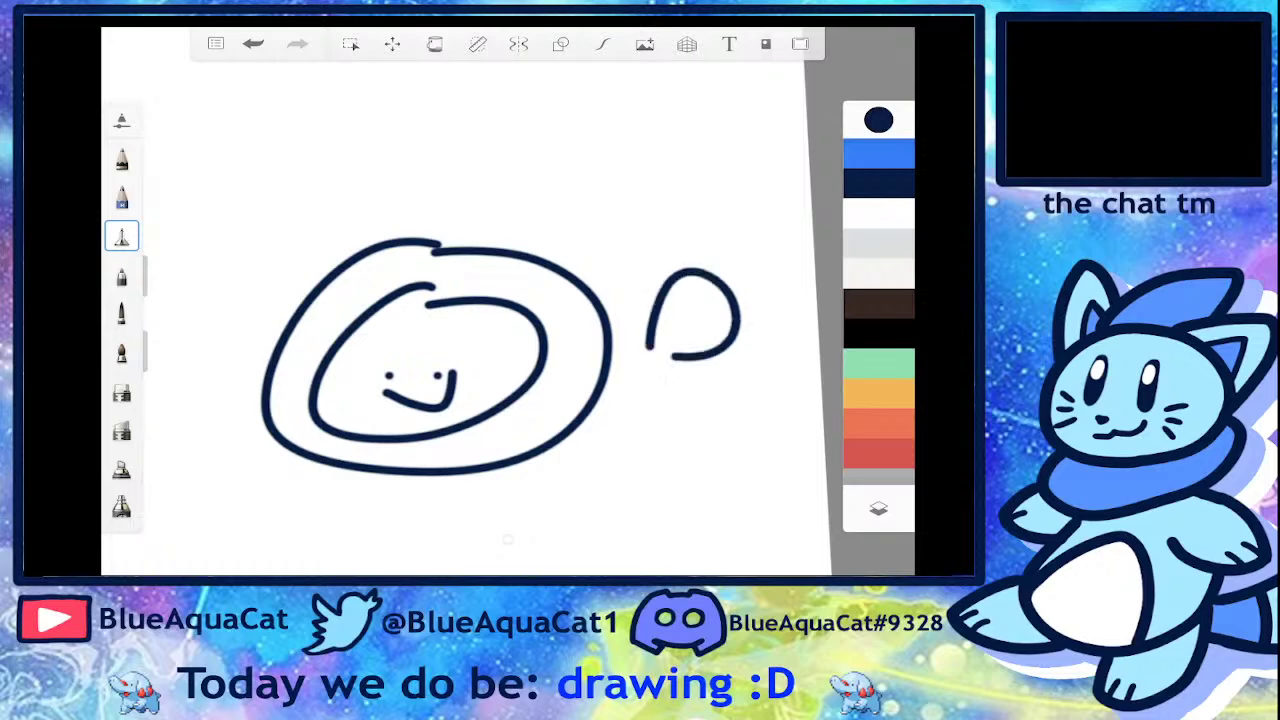
{"action": "left_click_drag", "start_coordinate": [616, 314], "coordinate": [678, 360]}
{"action": "mouse_move", "coordinate": [258, 242]}
{"action": "left_mouse_down"}
{"action": "mouse_move", "coordinate": [200, 286]}
{"action": "mouse_move", "coordinate": [305, 262]}
{"action": "left_mouse_up"}
{"action": "scroll", "coordinate": [450, 320], "scroll_direction": "down", "scroll_amount": 1}
{"action": "left_click_drag", "start_coordinate": [340, 365], "coordinate": [384, 380]}
{"action": "left_click_drag", "start_coordinate": [572, 398], "coordinate": [624, 402]}
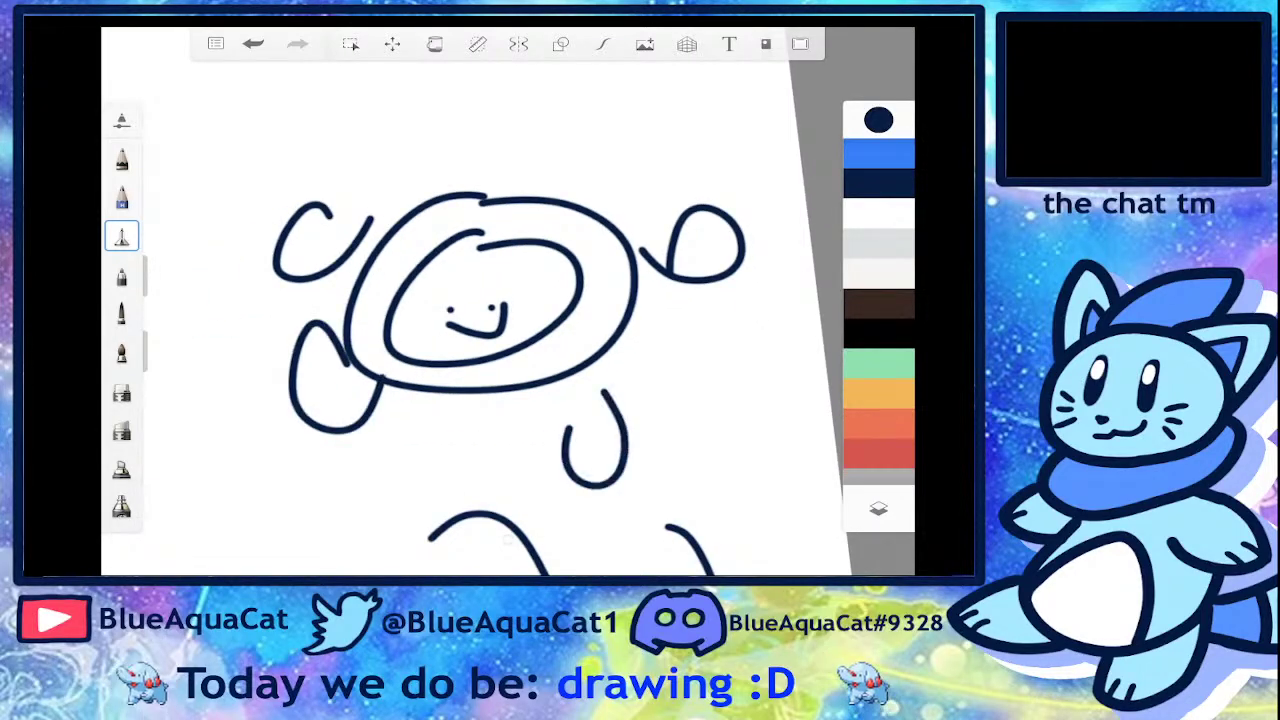
- Draw two large triangular ears with inner lines above the smiling double-oval head
{"action": "scroll", "coordinate": [450, 320], "scroll_direction": "down", "scroll_amount": 2}
{"action": "left_click_drag", "start_coordinate": [520, 275], "coordinate": [502, 256]}
{"action": "mouse_move", "coordinate": [344, 294]}
{"action": "left_mouse_down"}
{"action": "mouse_move", "coordinate": [375, 195]}
{"action": "mouse_move", "coordinate": [460, 258]}
{"action": "left_mouse_up"}
{"action": "left_click_drag", "start_coordinate": [352, 290], "coordinate": [470, 250]}
- Draw a second double-oval head with an angry V brow, dot eye and frown beside the smiling one
{"action": "scroll", "coordinate": [500, 320], "scroll_direction": "down", "scroll_amount": 2}
{"action": "scroll", "coordinate": [500, 320], "scroll_direction": "up", "scroll_amount": 2}
{"action": "left_click", "coordinate": [310, 294]}
{"action": "mouse_move", "coordinate": [305, 284]}
{"action": "left_mouse_down"}
{"action": "mouse_move", "coordinate": [308, 440]}
{"action": "mouse_move", "coordinate": [270, 292]}
{"action": "left_mouse_up"}
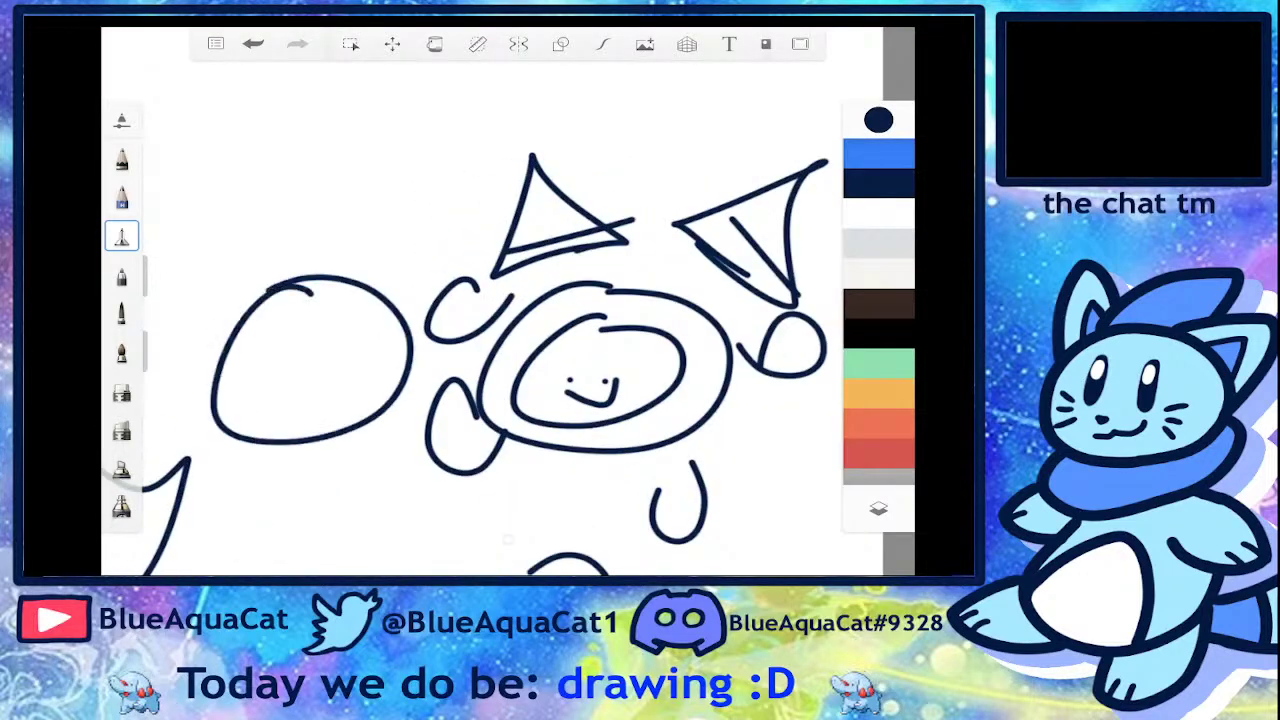
{"action": "left_click_drag", "start_coordinate": [342, 322], "coordinate": [338, 326]}
{"action": "left_click_drag", "start_coordinate": [245, 362], "coordinate": [278, 388]}
{"action": "left_click_drag", "start_coordinate": [285, 352], "coordinate": [262, 388]}
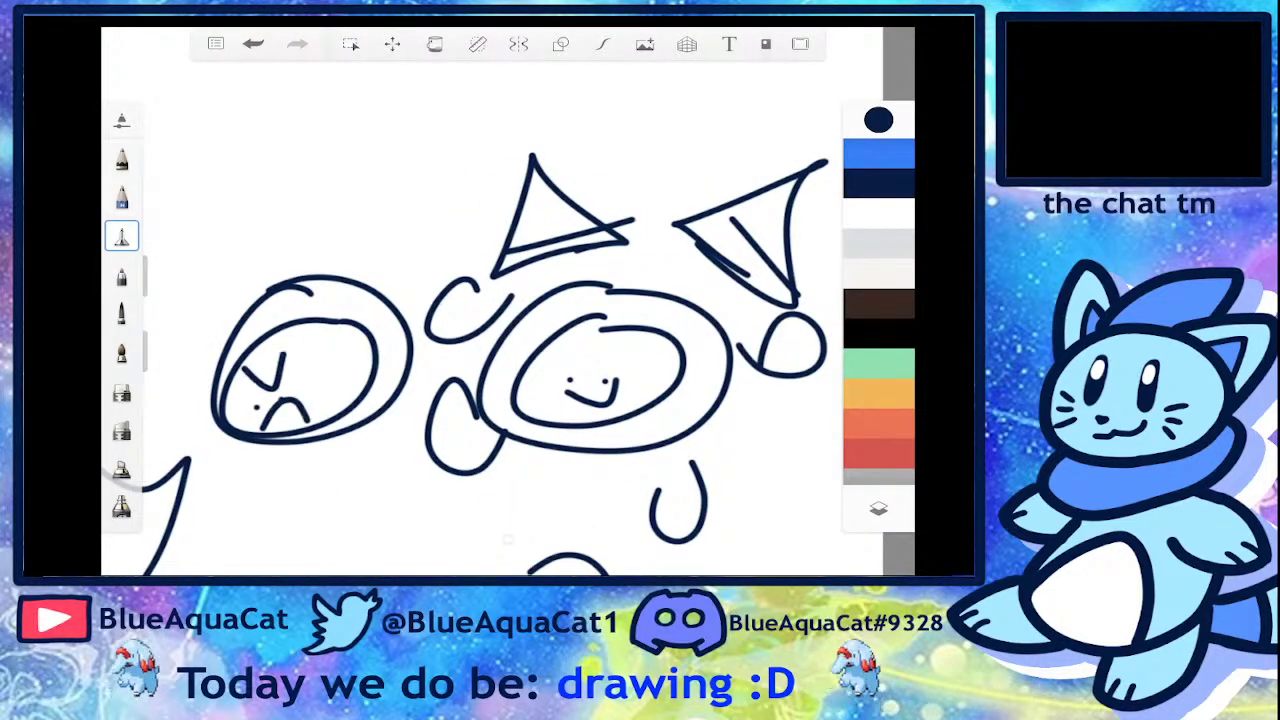
- Add two triangular ears with inner lines and four rounded hands and feet around the frowning head
{"action": "left_click_drag", "start_coordinate": [430, 268], "coordinate": [335, 248]}
{"action": "left_click_drag", "start_coordinate": [175, 283], "coordinate": [287, 258]}
{"action": "left_click_drag", "start_coordinate": [206, 229], "coordinate": [234, 228]}
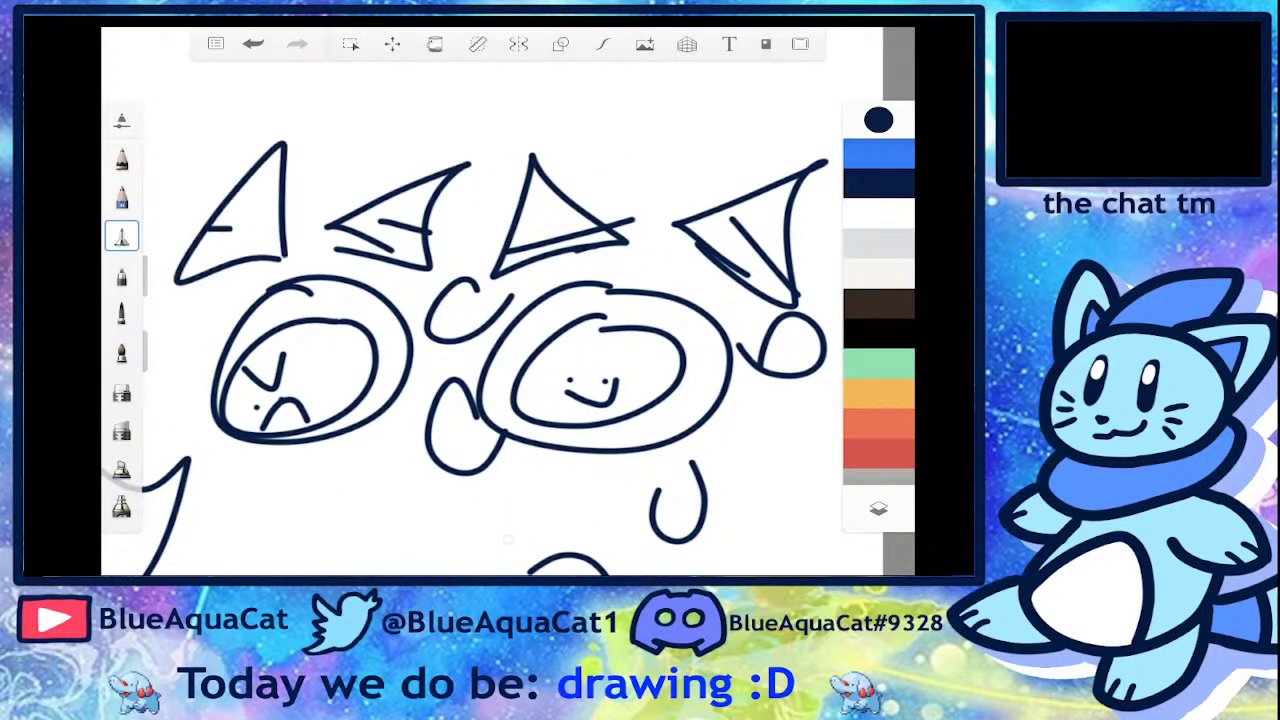
{"action": "left_click_drag", "start_coordinate": [455, 292], "coordinate": [400, 282]}
{"action": "left_click_drag", "start_coordinate": [245, 290], "coordinate": [150, 340]}
{"action": "mouse_move", "coordinate": [252, 456]}
{"action": "left_mouse_down"}
{"action": "mouse_move", "coordinate": [236, 505]}
{"action": "mouse_move", "coordinate": [292, 468]}
{"action": "left_mouse_up"}
{"action": "left_click_drag", "start_coordinate": [340, 460], "coordinate": [402, 478]}
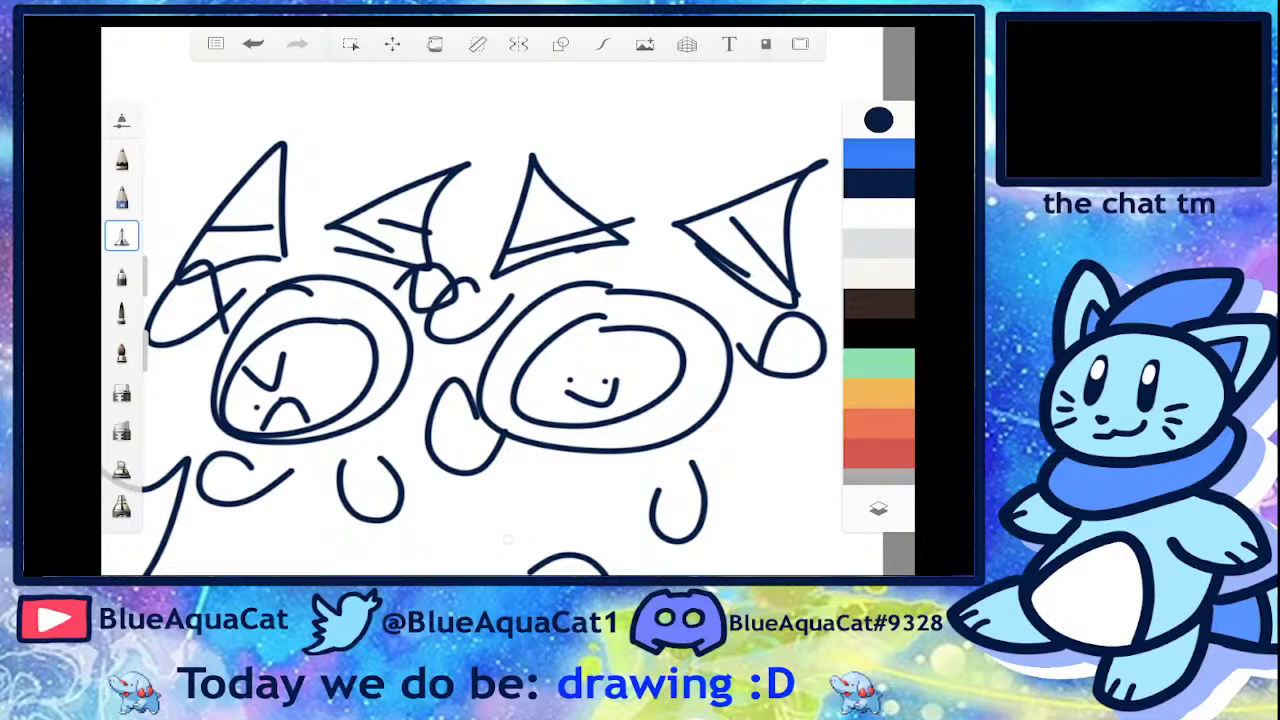
- Draw an oval head with two round eyes, a pointed mouth and two curved antennae in the canvas's empty upper-left corner
{"action": "left_click_drag", "start_coordinate": [490, 350], "coordinate": [600, 515]}
{"action": "left_click_drag", "start_coordinate": [540, 390], "coordinate": [480, 370]}
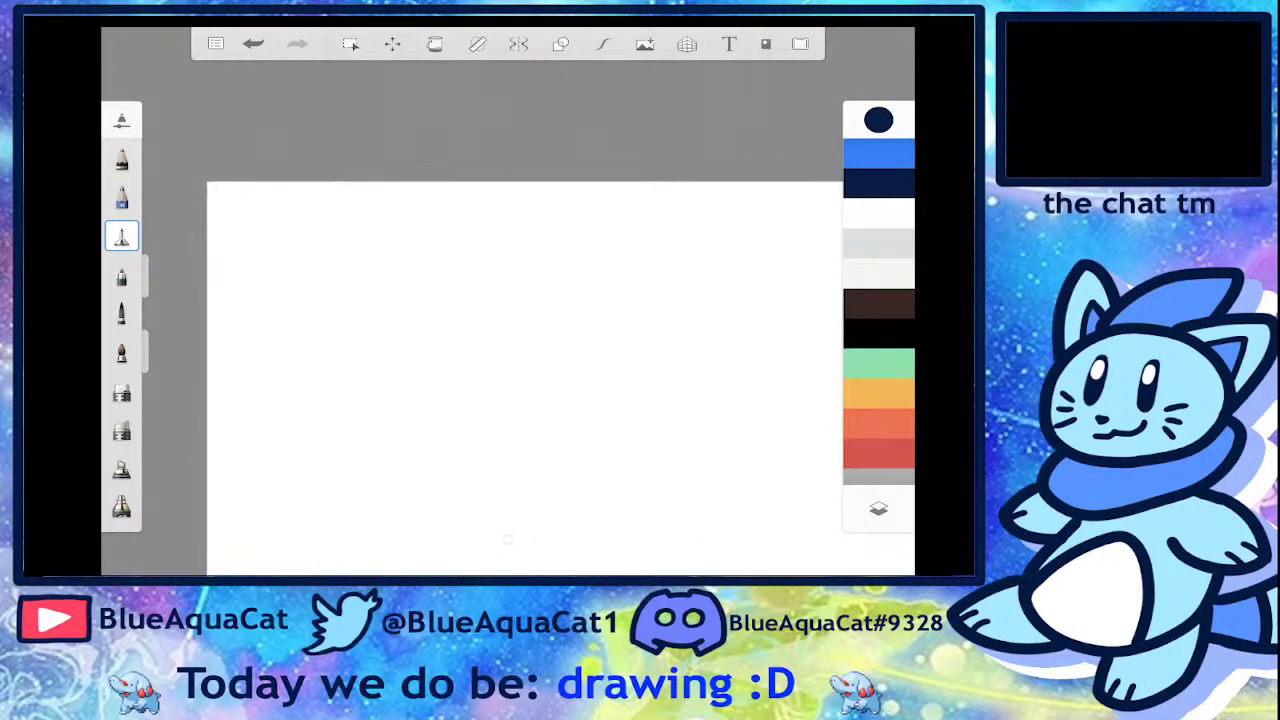
{"action": "mouse_move", "coordinate": [343, 372]}
{"action": "left_mouse_down"}
{"action": "mouse_move", "coordinate": [432, 346]}
{"action": "mouse_move", "coordinate": [398, 325]}
{"action": "left_mouse_up"}
{"action": "left_click_drag", "start_coordinate": [438, 402], "coordinate": [432, 406]}
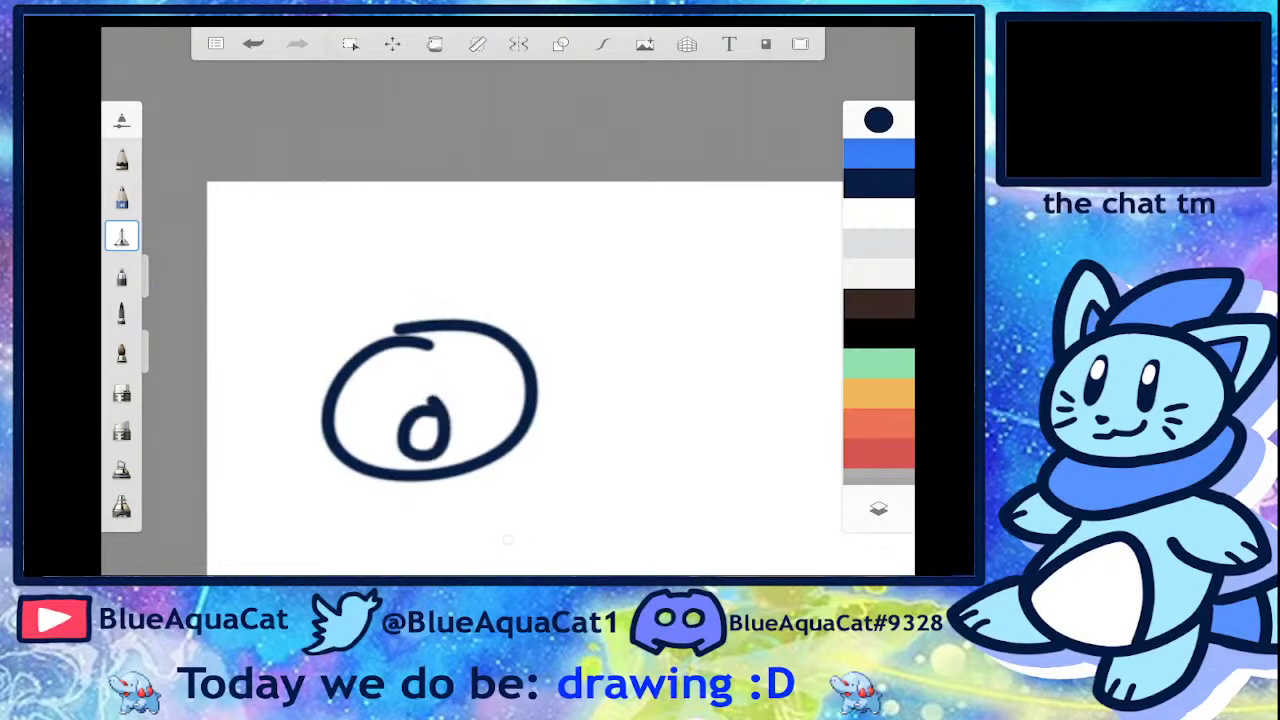
{"action": "mouse_move", "coordinate": [508, 370]}
{"action": "left_mouse_down"}
{"action": "mouse_move", "coordinate": [536, 396]}
{"action": "mouse_move", "coordinate": [450, 484]}
{"action": "left_mouse_up"}
{"action": "left_click_drag", "start_coordinate": [430, 400], "coordinate": [445, 385]}
{"action": "left_click_drag", "start_coordinate": [310, 325], "coordinate": [432, 350]}
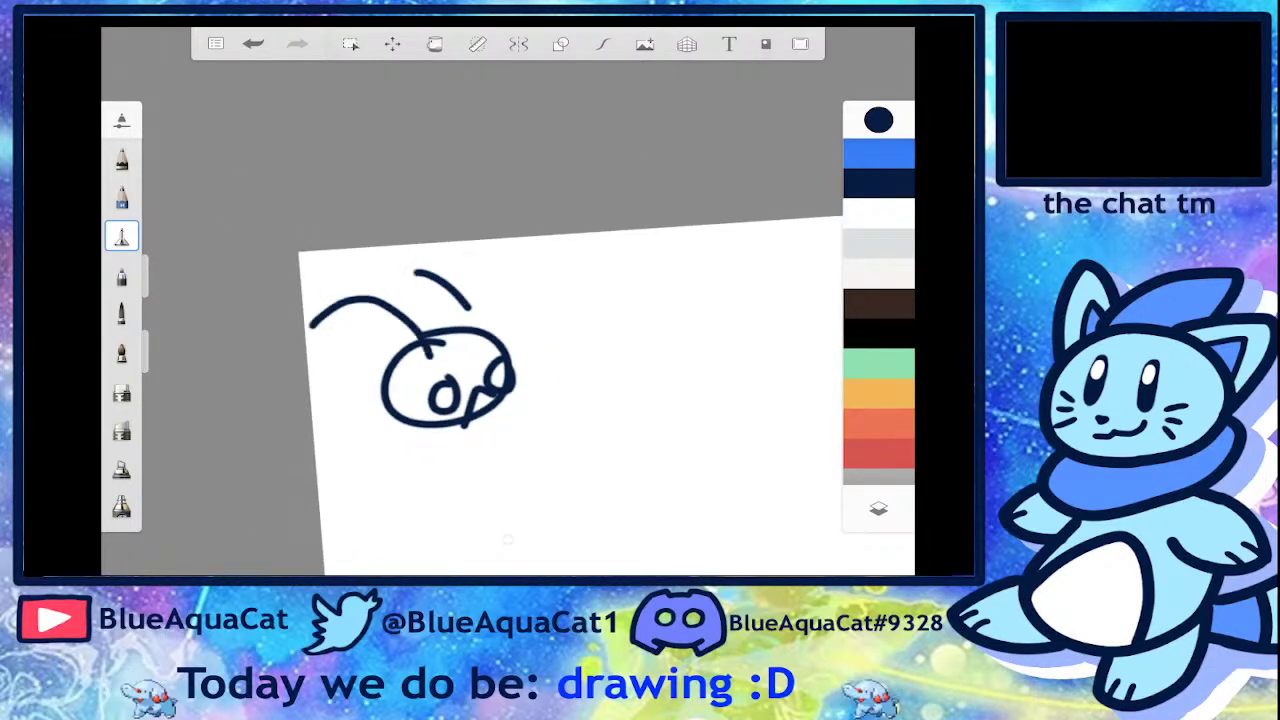
{"action": "left_click_drag", "start_coordinate": [405, 282], "coordinate": [470, 308]}
- Draw a pointed collar and a flared body under the antennaed head
{"action": "left_click_drag", "start_coordinate": [385, 428], "coordinate": [472, 446]}
{"action": "left_click_drag", "start_coordinate": [540, 420], "coordinate": [545, 380]}
{"action": "left_click_drag", "start_coordinate": [430, 414], "coordinate": [418, 514]}
{"action": "left_click_drag", "start_coordinate": [466, 414], "coordinate": [432, 512]}
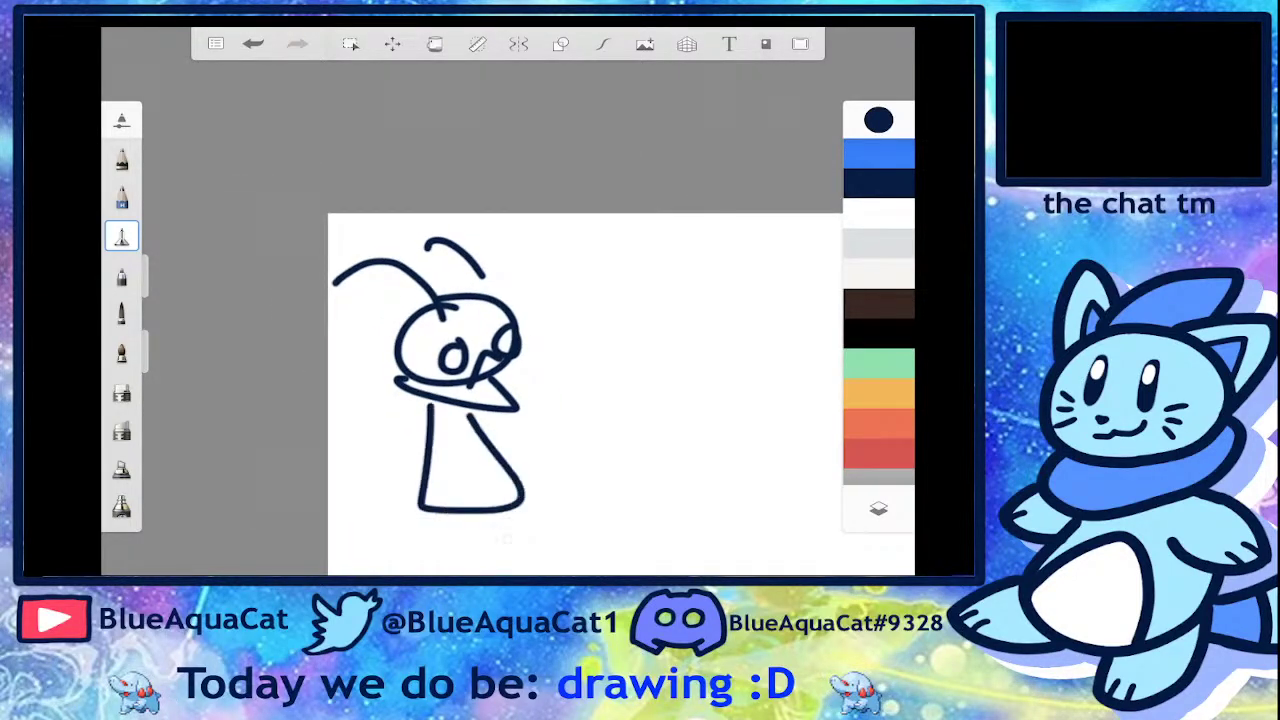
- Add two long rounded legs and a drooping wing behind the antennaed figure's body
{"action": "left_click_drag", "start_coordinate": [600, 420], "coordinate": [580, 320]}
{"action": "left_click_drag", "start_coordinate": [398, 414], "coordinate": [362, 418]}
{"action": "left_click_drag", "start_coordinate": [472, 428], "coordinate": [488, 420]}
{"action": "left_click_drag", "start_coordinate": [385, 352], "coordinate": [357, 372]}
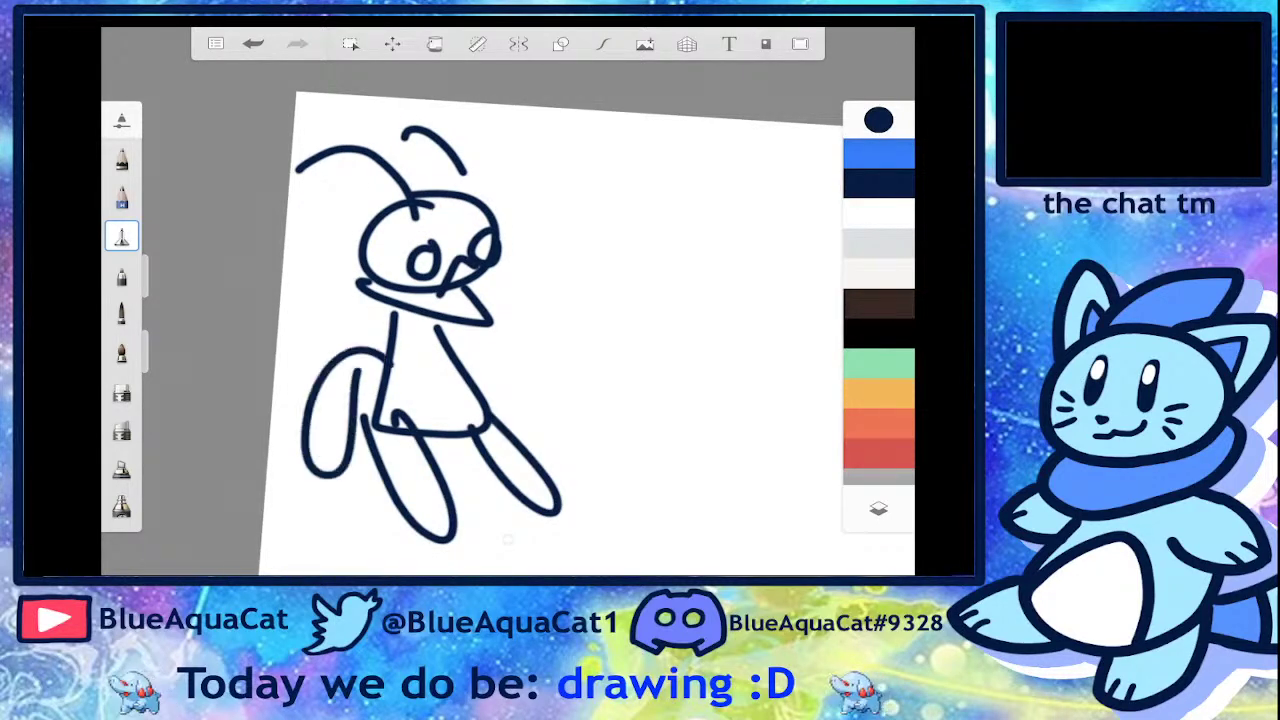
- Draw an arm holding a long curved sword and a rounded shape behind the legs of the antennaed figure
{"action": "left_click_drag", "start_coordinate": [456, 364], "coordinate": [458, 390]}
{"action": "mouse_move", "coordinate": [535, 340]}
{"action": "left_mouse_down"}
{"action": "mouse_move", "coordinate": [558, 412]}
{"action": "mouse_move", "coordinate": [613, 186]}
{"action": "left_mouse_up"}
{"action": "left_click_drag", "start_coordinate": [425, 490], "coordinate": [350, 500]}
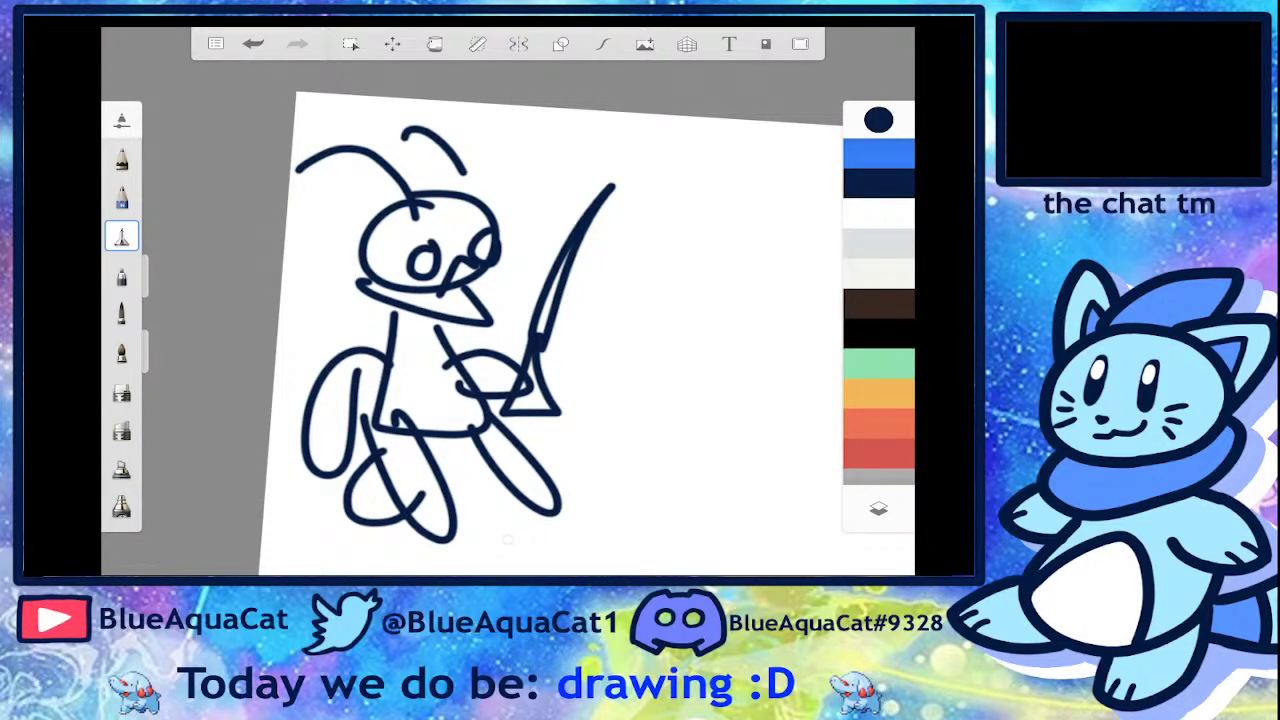
- Draw an oval head beside the sword figure with a smiling face, cheek marks, a star on its side and two long swept antennae
{"action": "scroll", "coordinate": [552, 333], "scroll_direction": "down", "scroll_amount": 5}
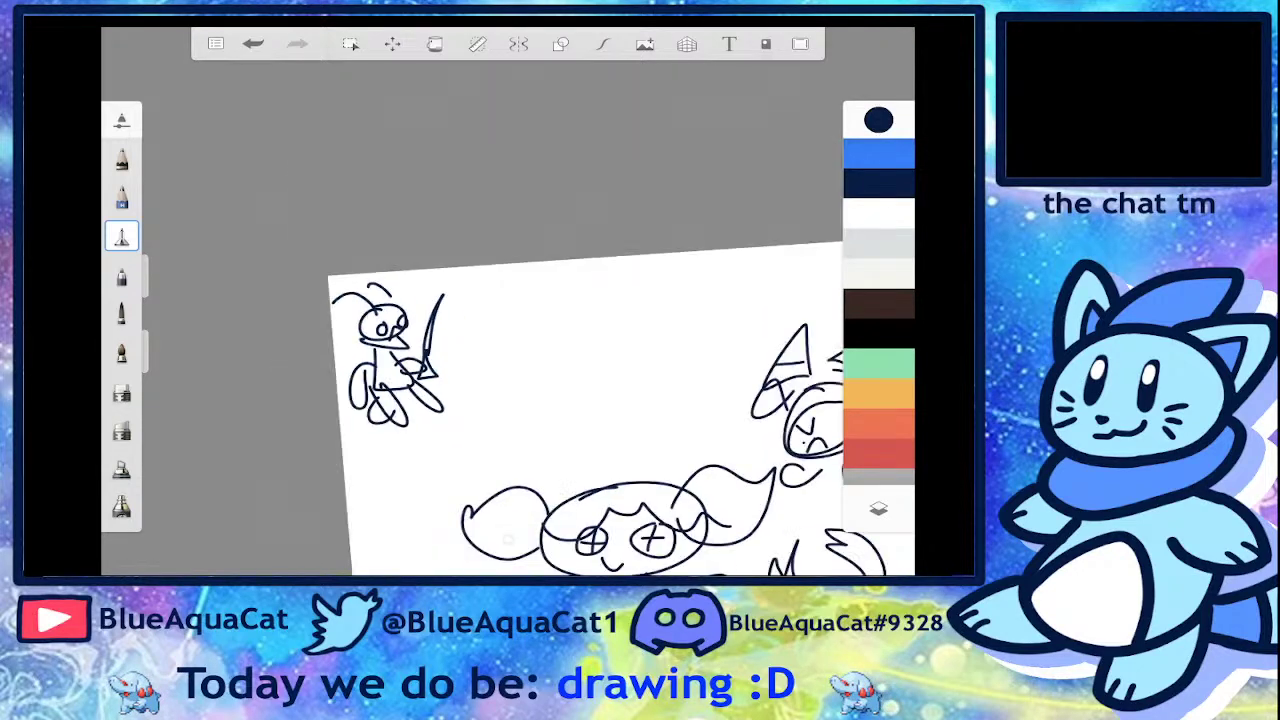
{"action": "scroll", "coordinate": [470, 380], "scroll_direction": "up", "scroll_amount": 5}
{"action": "left_click_drag", "start_coordinate": [430, 328], "coordinate": [412, 340]}
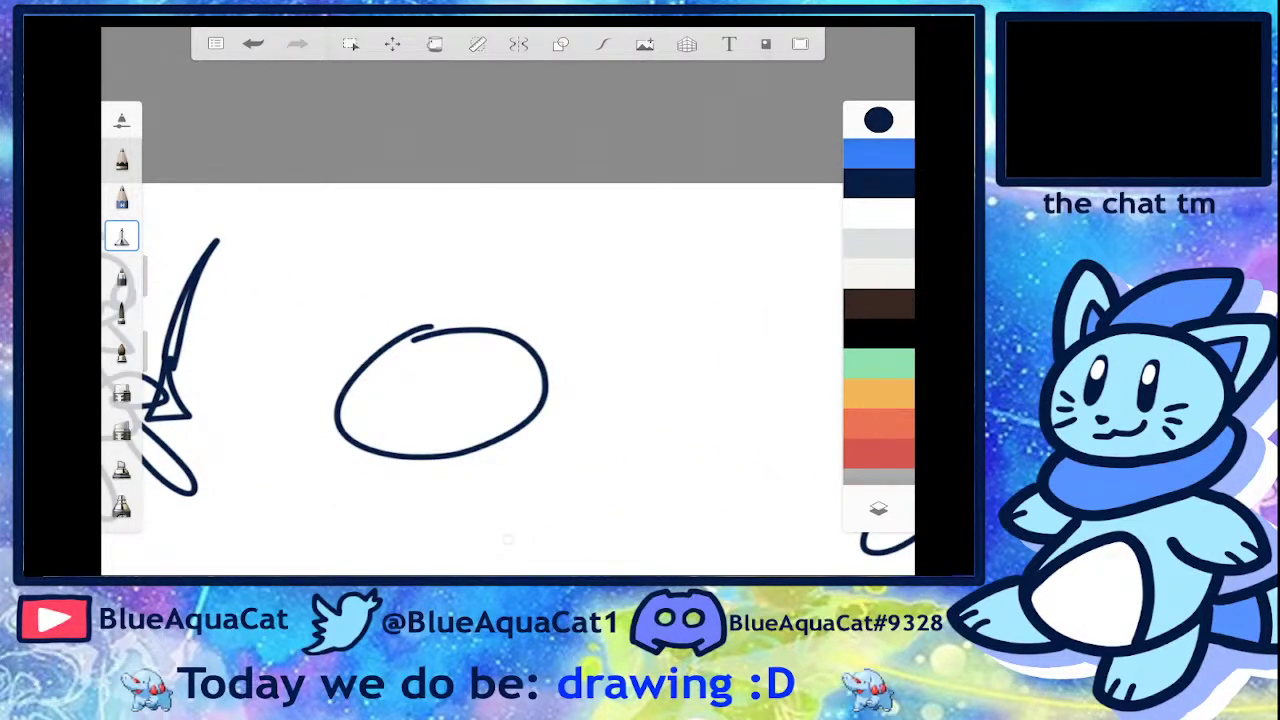
{"action": "left_click_drag", "start_coordinate": [395, 393], "coordinate": [393, 410]}
{"action": "mouse_move", "coordinate": [437, 379]}
{"action": "left_mouse_down"}
{"action": "mouse_move", "coordinate": [436, 420]}
{"action": "mouse_move", "coordinate": [501, 414]}
{"action": "left_mouse_up"}
{"action": "left_click_drag", "start_coordinate": [336, 412], "coordinate": [343, 423]}
{"action": "left_click_drag", "start_coordinate": [350, 417], "coordinate": [358, 427]}
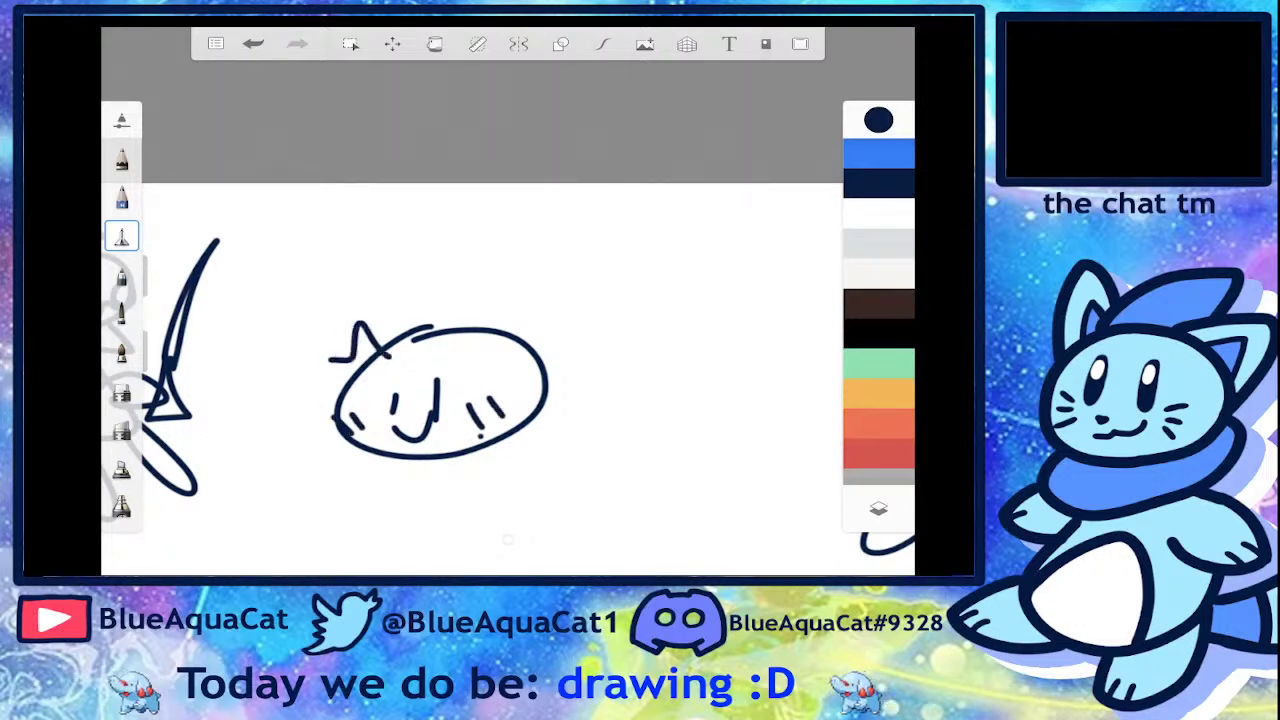
{"action": "left_click_drag", "start_coordinate": [438, 335], "coordinate": [595, 237]}
{"action": "left_click_drag", "start_coordinate": [507, 332], "coordinate": [636, 286]}
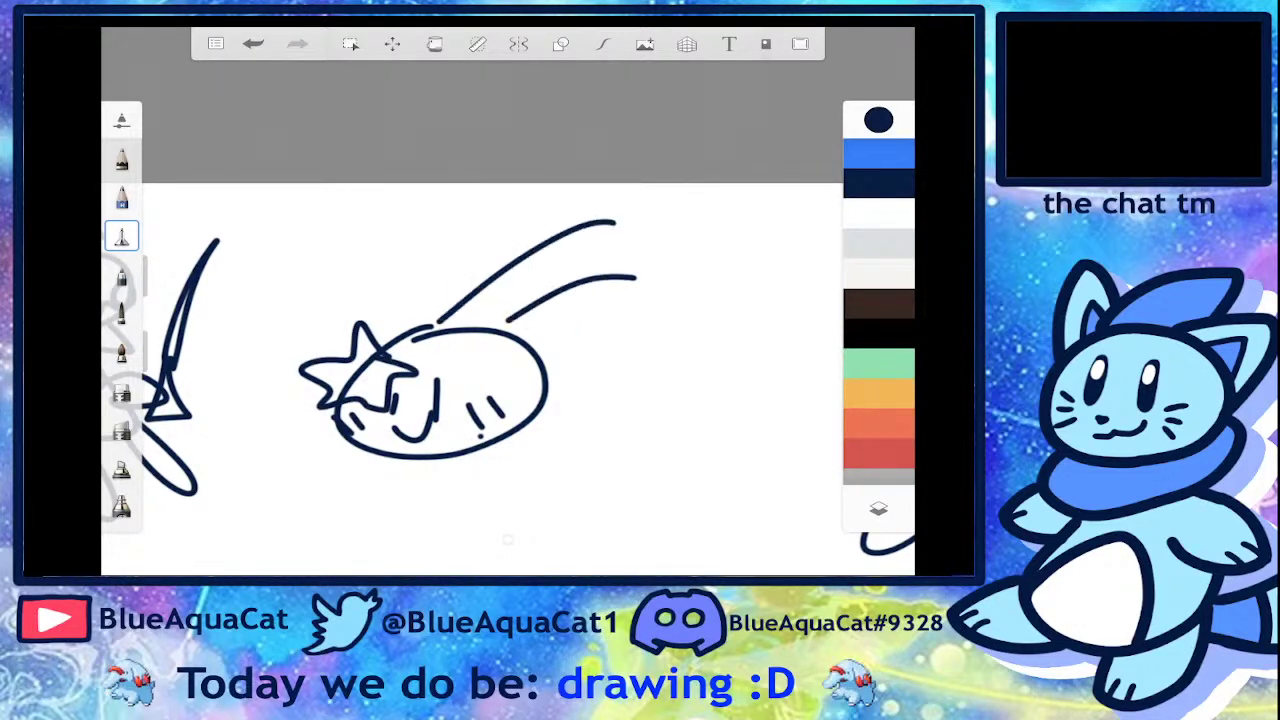
- Add a puffy collar, a rounded body with vertical lines and pointed legs under the star-decorated head
{"action": "scroll", "coordinate": [470, 330], "scroll_direction": "up", "scroll_amount": 2}
{"action": "scroll", "coordinate": [507, 300], "scroll_direction": "down", "scroll_amount": 2}
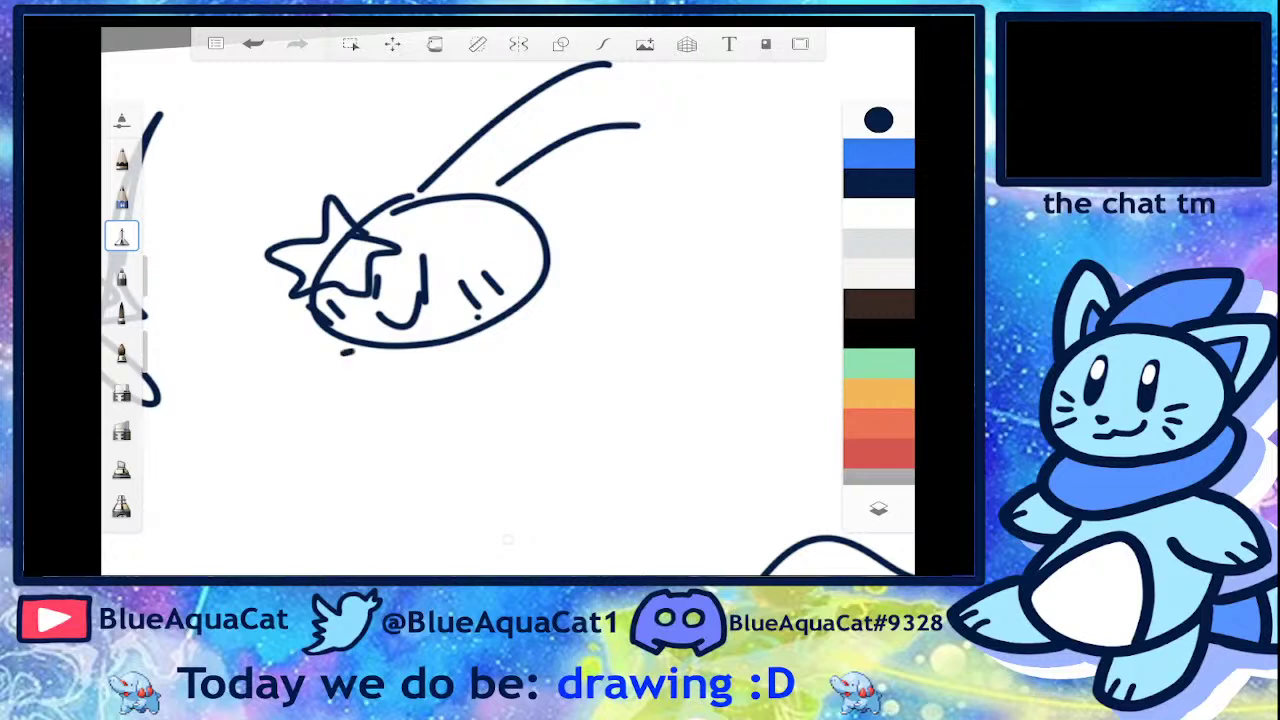
{"action": "left_click_drag", "start_coordinate": [352, 350], "coordinate": [425, 398]}
{"action": "mouse_move", "coordinate": [522, 316]}
{"action": "left_mouse_down"}
{"action": "mouse_move", "coordinate": [420, 372]}
{"action": "mouse_move", "coordinate": [475, 470]}
{"action": "left_mouse_up"}
{"action": "mouse_move", "coordinate": [462, 380]}
{"action": "left_mouse_down"}
{"action": "mouse_move", "coordinate": [508, 468]}
{"action": "mouse_move", "coordinate": [430, 482]}
{"action": "mouse_move", "coordinate": [474, 488]}
{"action": "left_mouse_up"}
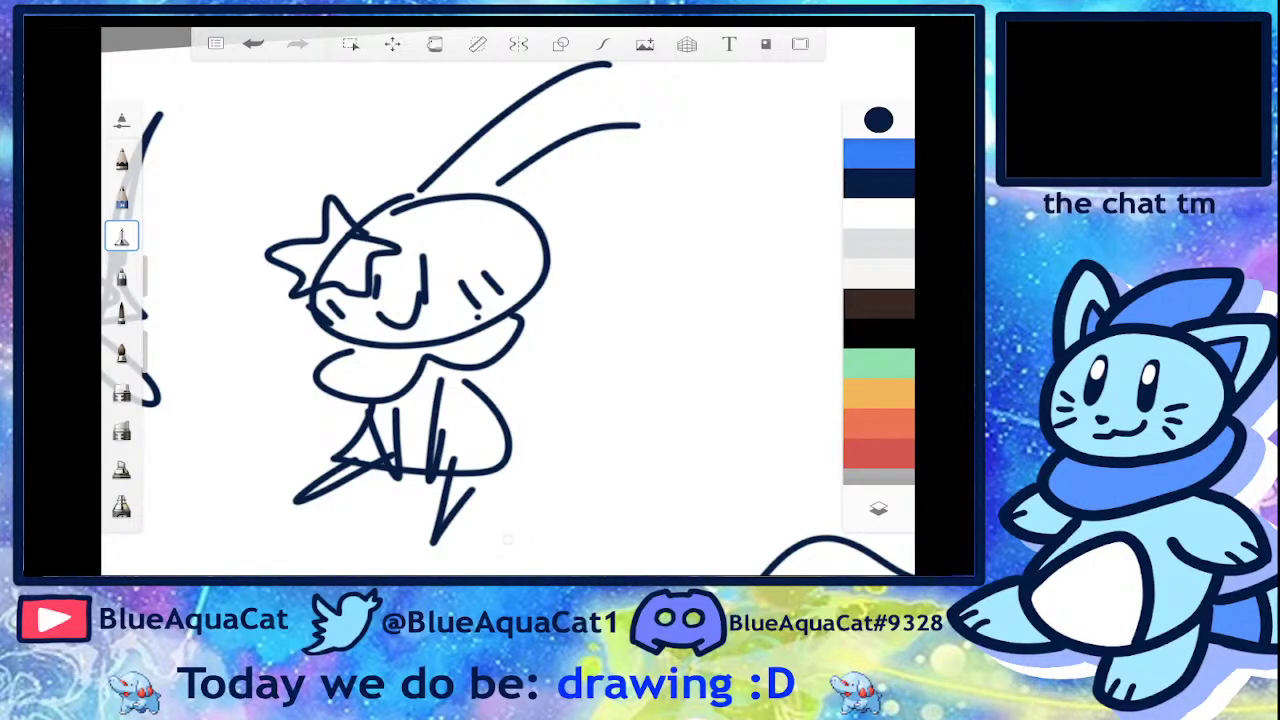
- Draw a large oval head with swept, curling hair between the star figure and the frowning head
{"action": "scroll", "coordinate": [508, 300], "scroll_direction": "down", "scroll_amount": 5}
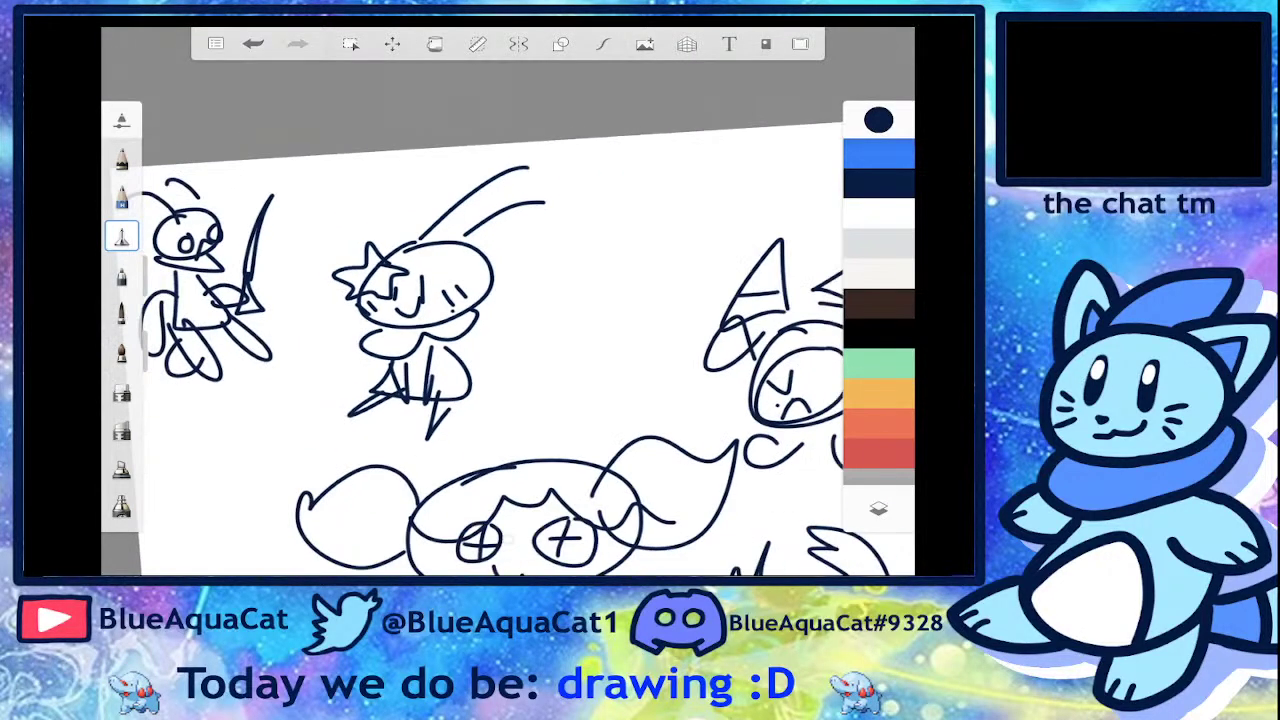
{"action": "scroll", "coordinate": [507, 538], "scroll_direction": "down", "scroll_amount": 5}
{"action": "scroll", "coordinate": [507, 538], "scroll_direction": "up", "scroll_amount": 10}
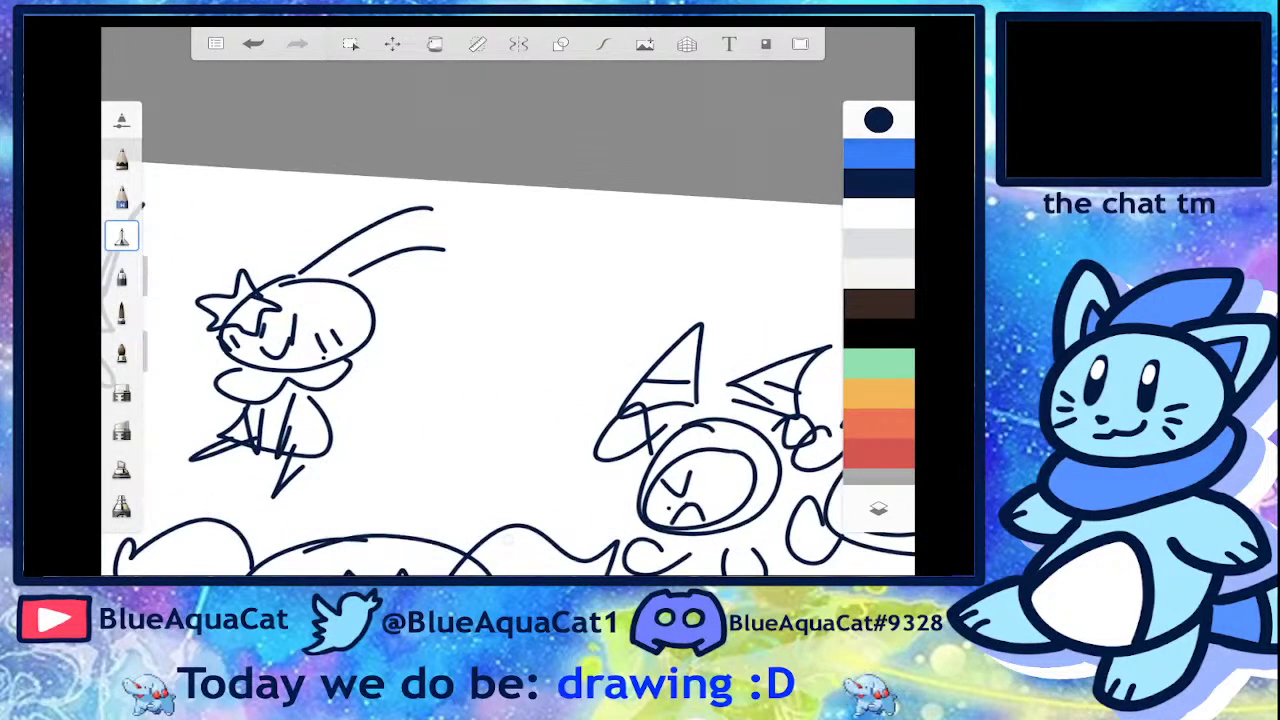
{"action": "mouse_move", "coordinate": [458, 290]}
{"action": "left_mouse_down"}
{"action": "mouse_move", "coordinate": [342, 372]}
{"action": "mouse_move", "coordinate": [460, 298]}
{"action": "mouse_move", "coordinate": [345, 402]}
{"action": "left_mouse_up"}
{"action": "scroll", "coordinate": [508, 300], "scroll_direction": "down", "scroll_amount": 3}
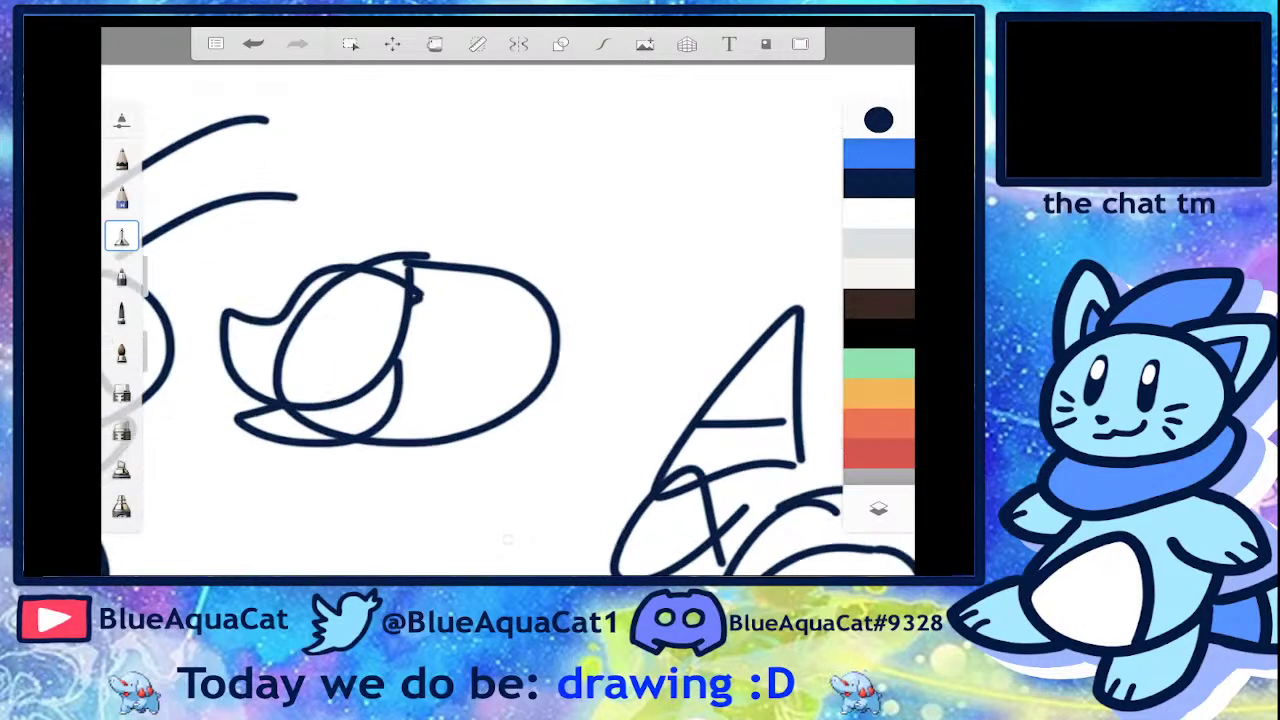
- Add an inner face oval with a dot eye and smile, plus a striped rounded tube on top of the long-haired head
{"action": "left_click_drag", "start_coordinate": [410, 285], "coordinate": [384, 412]}
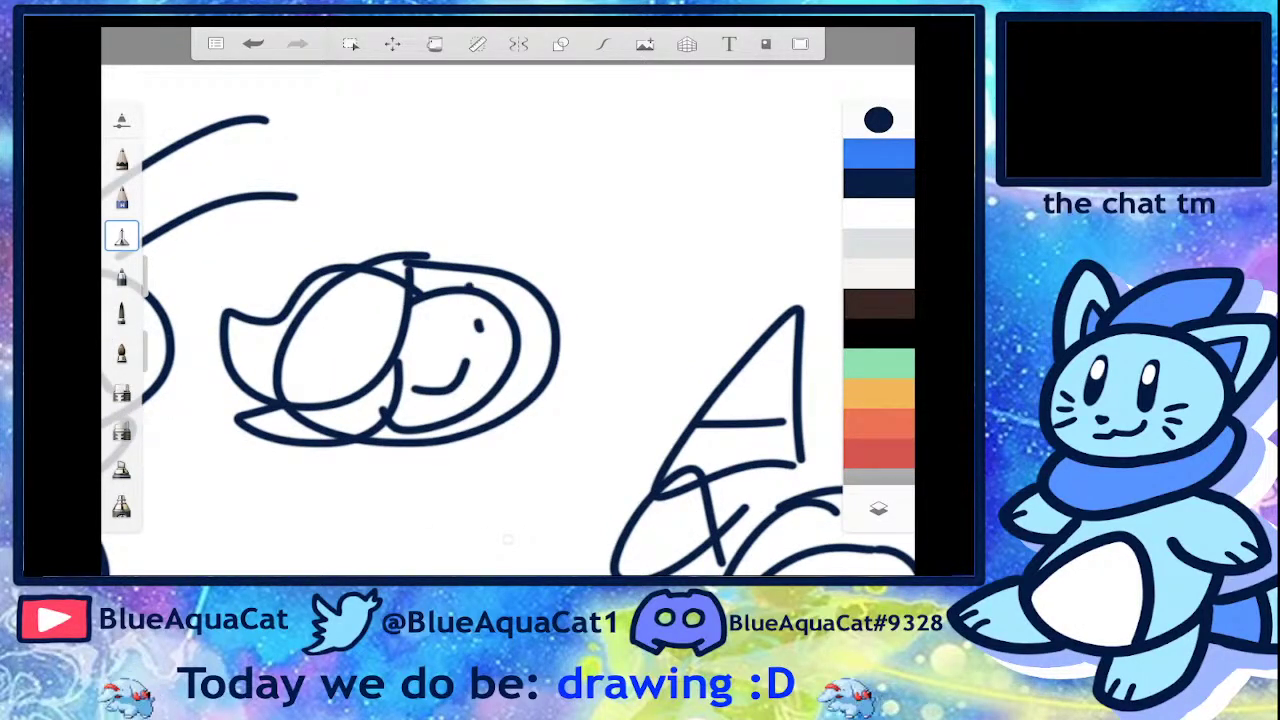
{"action": "left_click_drag", "start_coordinate": [466, 282], "coordinate": [514, 272]}
{"action": "left_click_drag", "start_coordinate": [480, 232], "coordinate": [536, 222]}
{"action": "left_click_drag", "start_coordinate": [482, 258], "coordinate": [538, 264]}
- Draw a flared dress, two outstretched arms with oval hands and kicking legs under the long-haired head
{"action": "scroll", "coordinate": [508, 300], "scroll_direction": "down", "scroll_amount": 1}
{"action": "scroll", "coordinate": [508, 300], "scroll_direction": "down", "scroll_amount": 2}
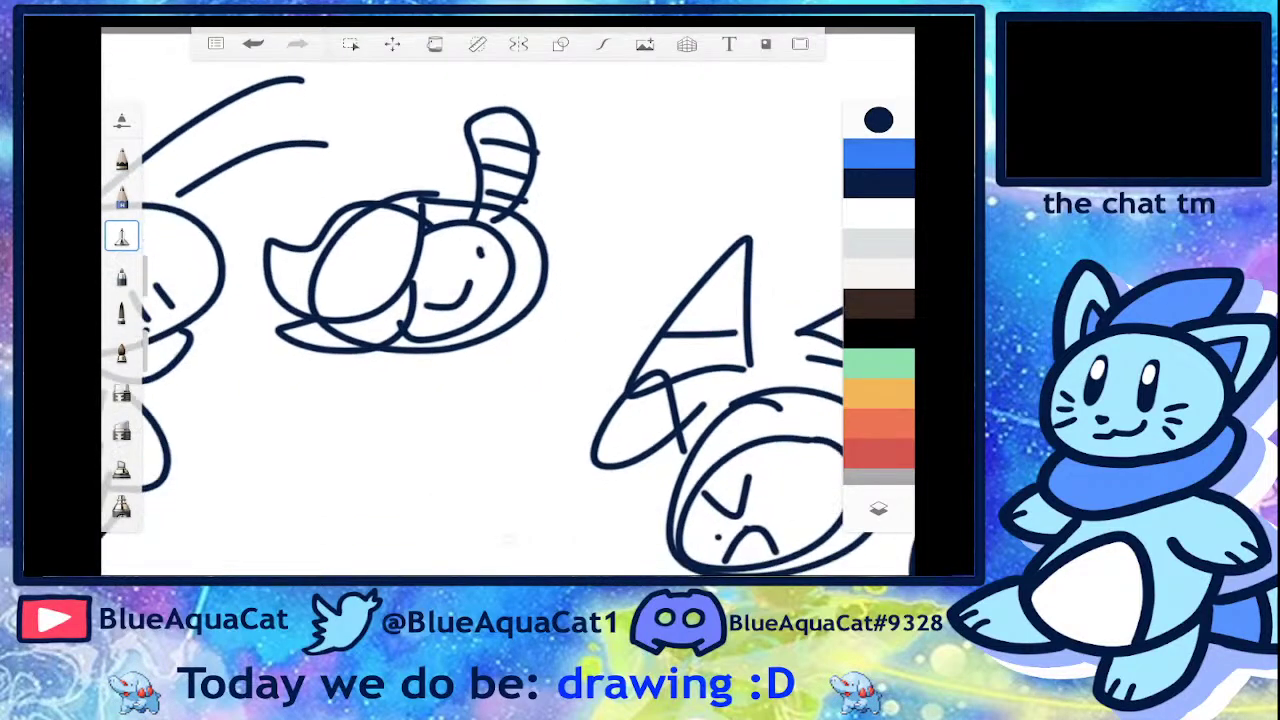
{"action": "left_click_drag", "start_coordinate": [392, 362], "coordinate": [476, 452]}
{"action": "left_click_drag", "start_coordinate": [458, 350], "coordinate": [510, 440]}
{"action": "left_click_drag", "start_coordinate": [300, 450], "coordinate": [285, 460]}
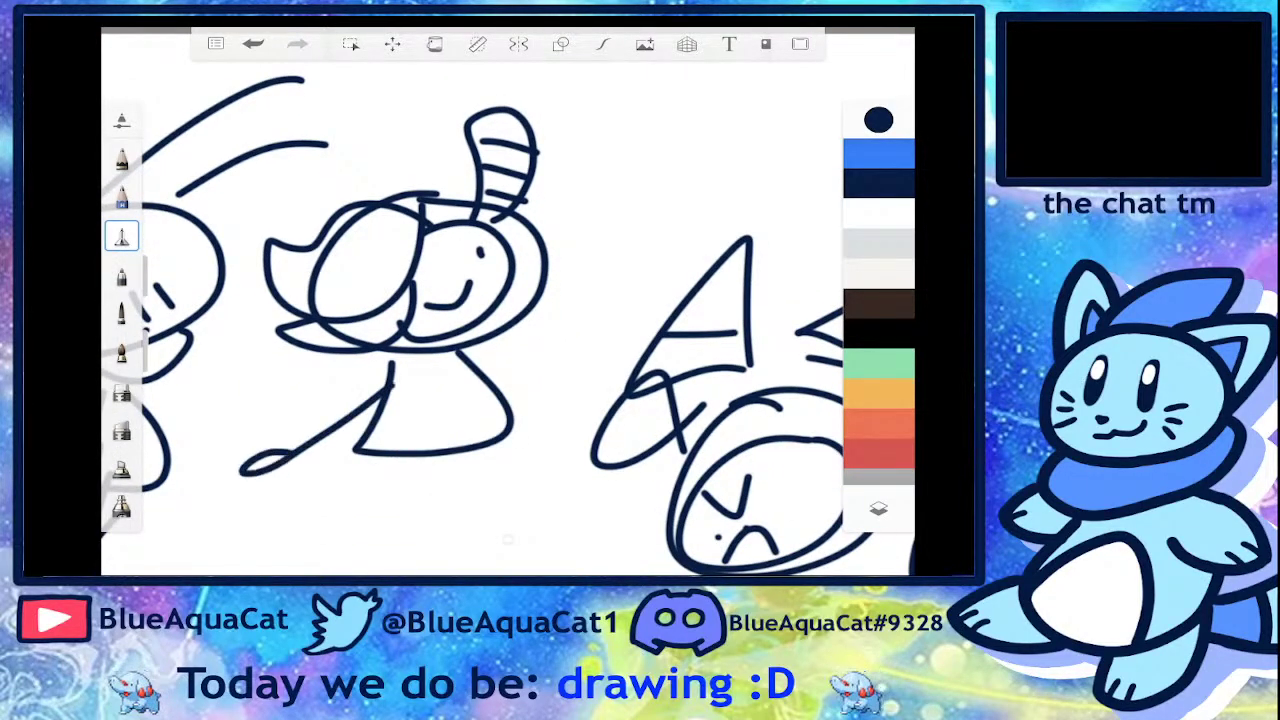
{"action": "left_click_drag", "start_coordinate": [462, 352], "coordinate": [586, 352]}
{"action": "left_click_drag", "start_coordinate": [482, 436], "coordinate": [582, 424]}
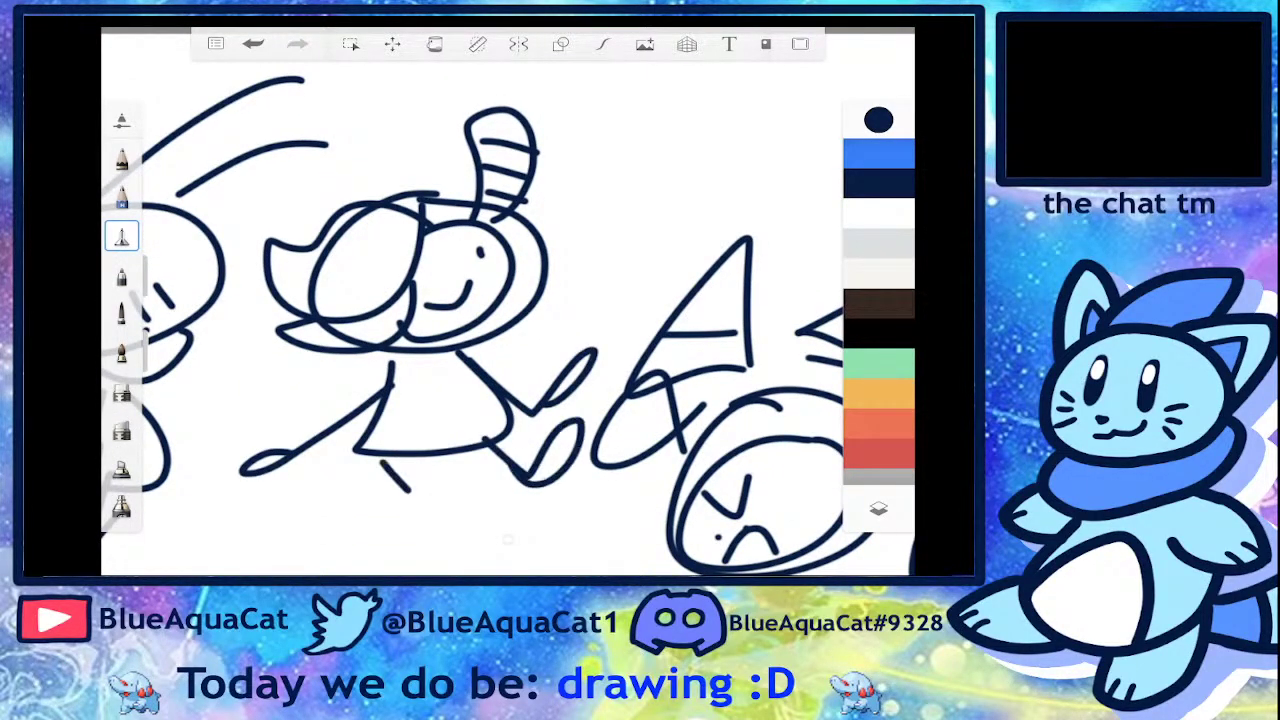
- Draw a small capped head with two eye strokes, a bow and a triangular ornament above the long-haired figure's raised hand, and scribble shading on it
{"action": "scroll", "coordinate": [508, 300], "scroll_direction": "up", "scroll_amount": 2}
{"action": "mouse_move", "coordinate": [495, 305]}
{"action": "left_mouse_down"}
{"action": "mouse_move", "coordinate": [565, 380]}
{"action": "mouse_move", "coordinate": [512, 305]}
{"action": "left_mouse_up"}
{"action": "mouse_move", "coordinate": [458, 272]}
{"action": "left_mouse_down"}
{"action": "mouse_move", "coordinate": [548, 292]}
{"action": "mouse_move", "coordinate": [585, 320]}
{"action": "left_mouse_up"}
{"action": "left_click_drag", "start_coordinate": [503, 367], "coordinate": [504, 386]}
{"action": "left_click_drag", "start_coordinate": [472, 417], "coordinate": [440, 436]}
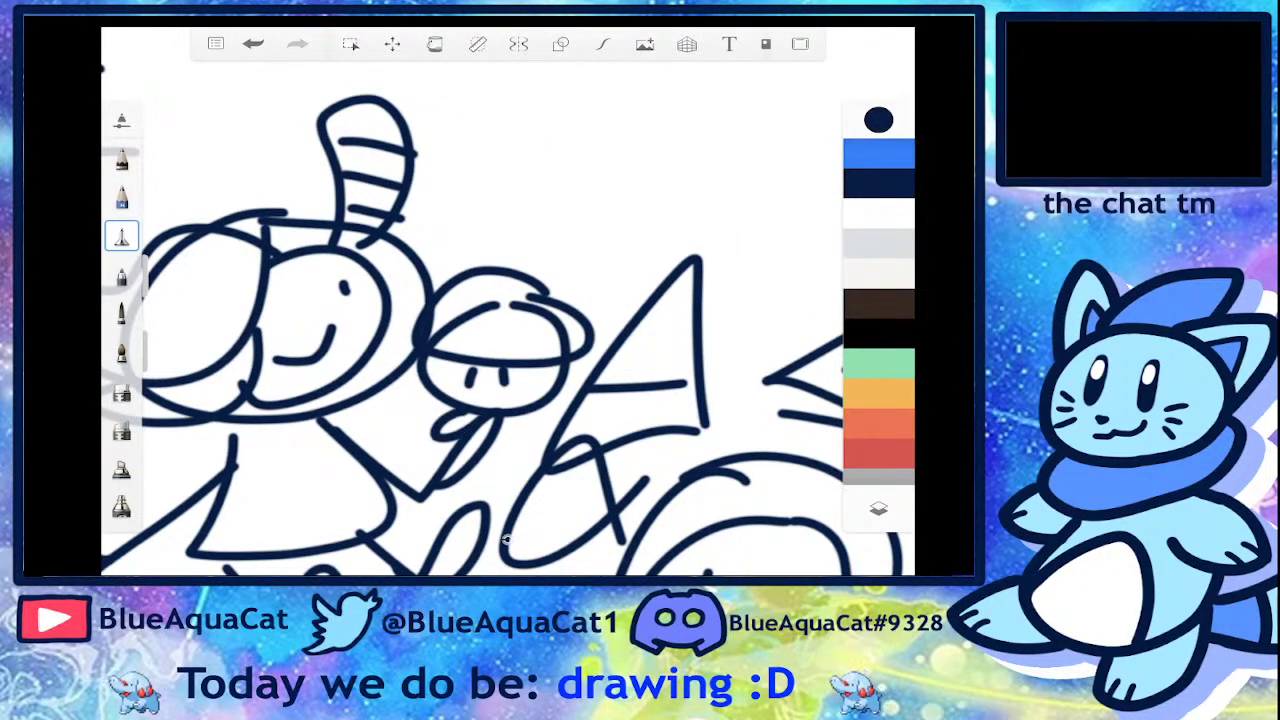
{"action": "left_click_drag", "start_coordinate": [538, 285], "coordinate": [585, 255]}
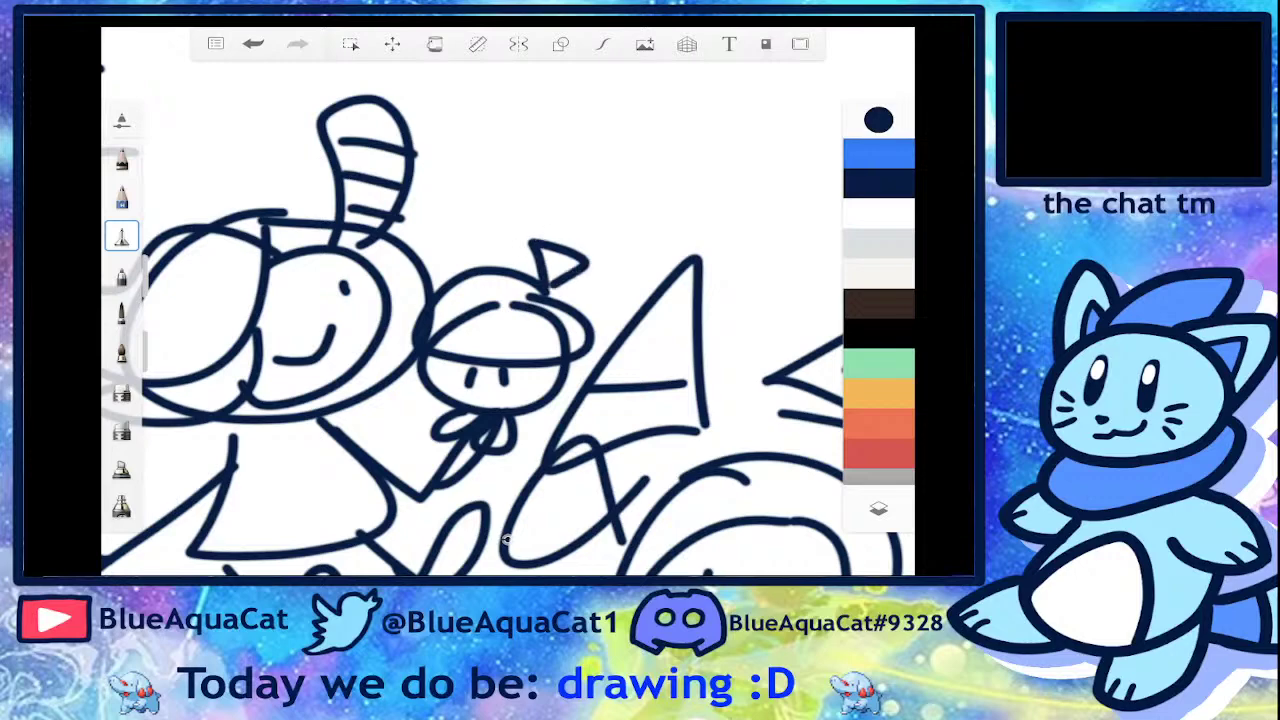
{"action": "left_click_drag", "start_coordinate": [435, 312], "coordinate": [488, 338]}
- Draw an oval head in the empty space below the sword figure
{"action": "scroll", "coordinate": [508, 330], "scroll_direction": "down", "scroll_amount": 2}
{"action": "scroll", "coordinate": [432, 352], "scroll_direction": "down", "scroll_amount": 5}
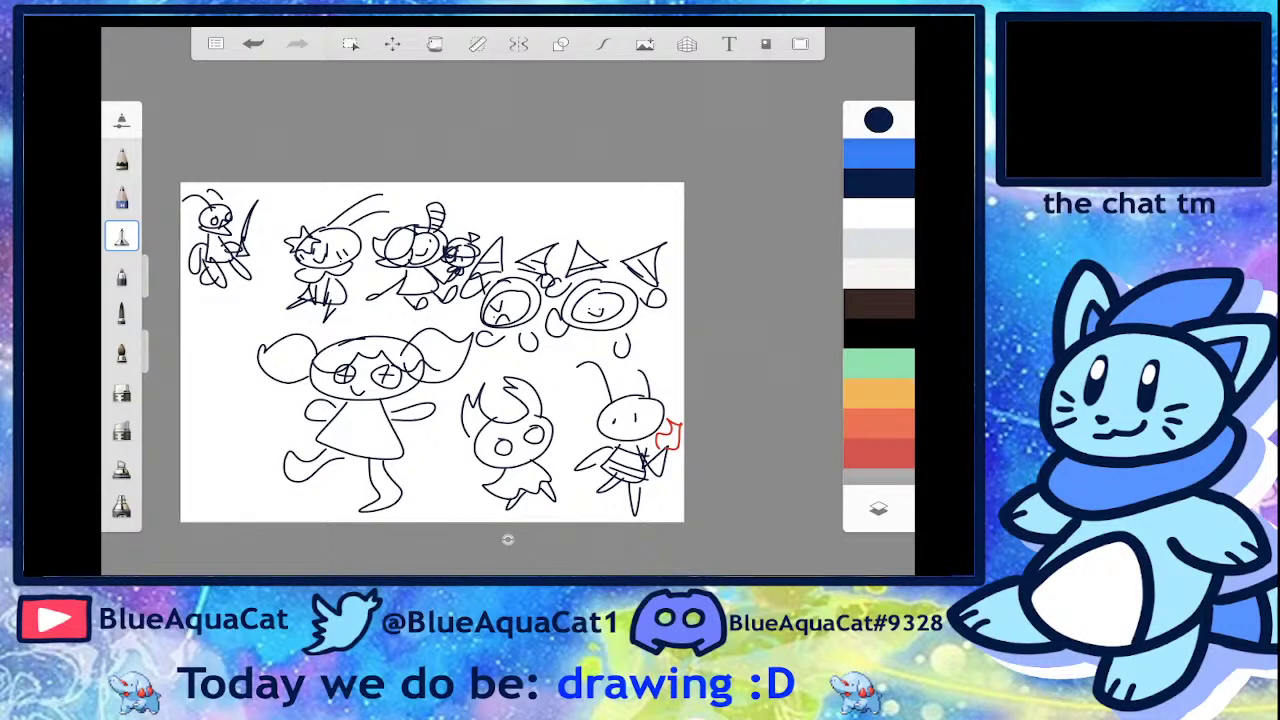
{"action": "scroll", "coordinate": [432, 352], "scroll_direction": "up", "scroll_amount": 5}
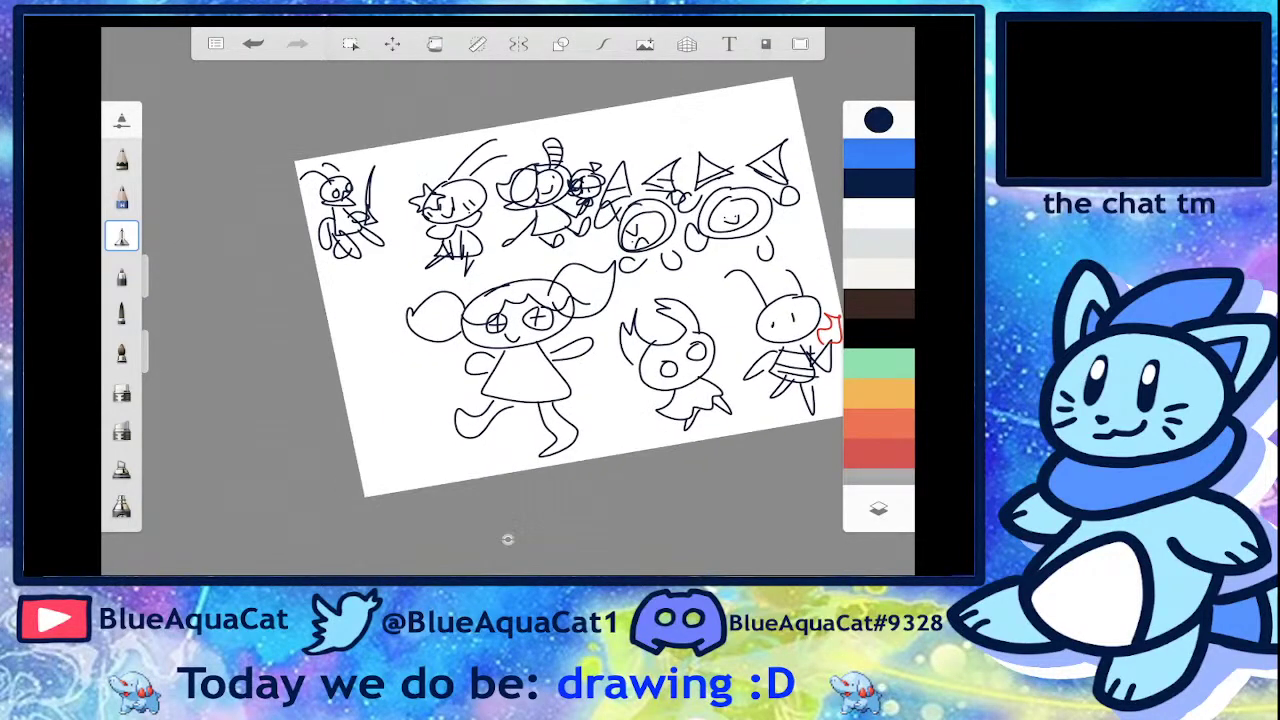
{"action": "scroll", "coordinate": [400, 320], "scroll_direction": "up", "scroll_amount": 2}
{"action": "mouse_move", "coordinate": [388, 321]}
{"action": "left_mouse_down"}
{"action": "mouse_move", "coordinate": [366, 325]}
{"action": "mouse_move", "coordinate": [410, 322]}
{"action": "left_mouse_up"}
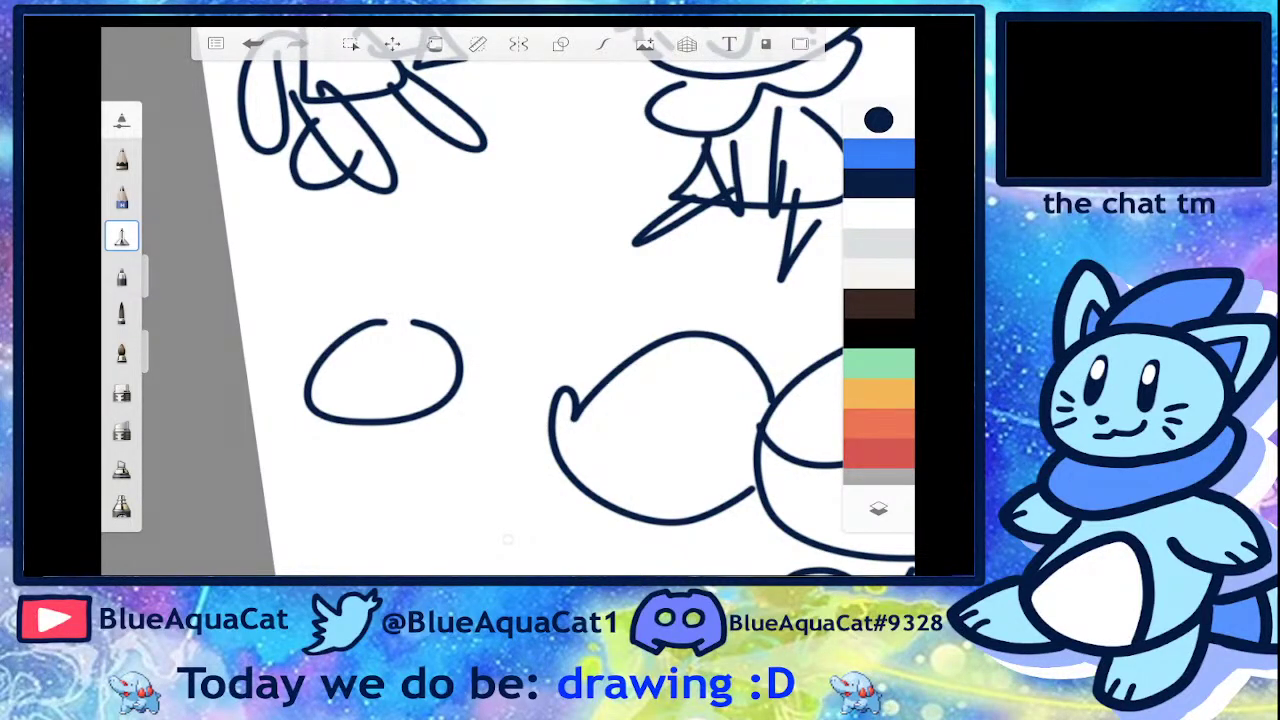
- Add a tall hat with a long curling brim, a side flap and two eye strokes to the new oval head
{"action": "scroll", "coordinate": [508, 300], "scroll_direction": "down", "scroll_amount": 5}
{"action": "scroll", "coordinate": [440, 390], "scroll_direction": "up", "scroll_amount": 6}
{"action": "mouse_move", "coordinate": [340, 266]}
{"action": "left_mouse_down"}
{"action": "mouse_move", "coordinate": [372, 360]}
{"action": "mouse_move", "coordinate": [348, 428]}
{"action": "left_mouse_up"}
{"action": "left_click_drag", "start_coordinate": [358, 328], "coordinate": [625, 282]}
{"action": "left_click_drag", "start_coordinate": [410, 312], "coordinate": [495, 295]}
{"action": "left_click_drag", "start_coordinate": [424, 405], "coordinate": [428, 437]}
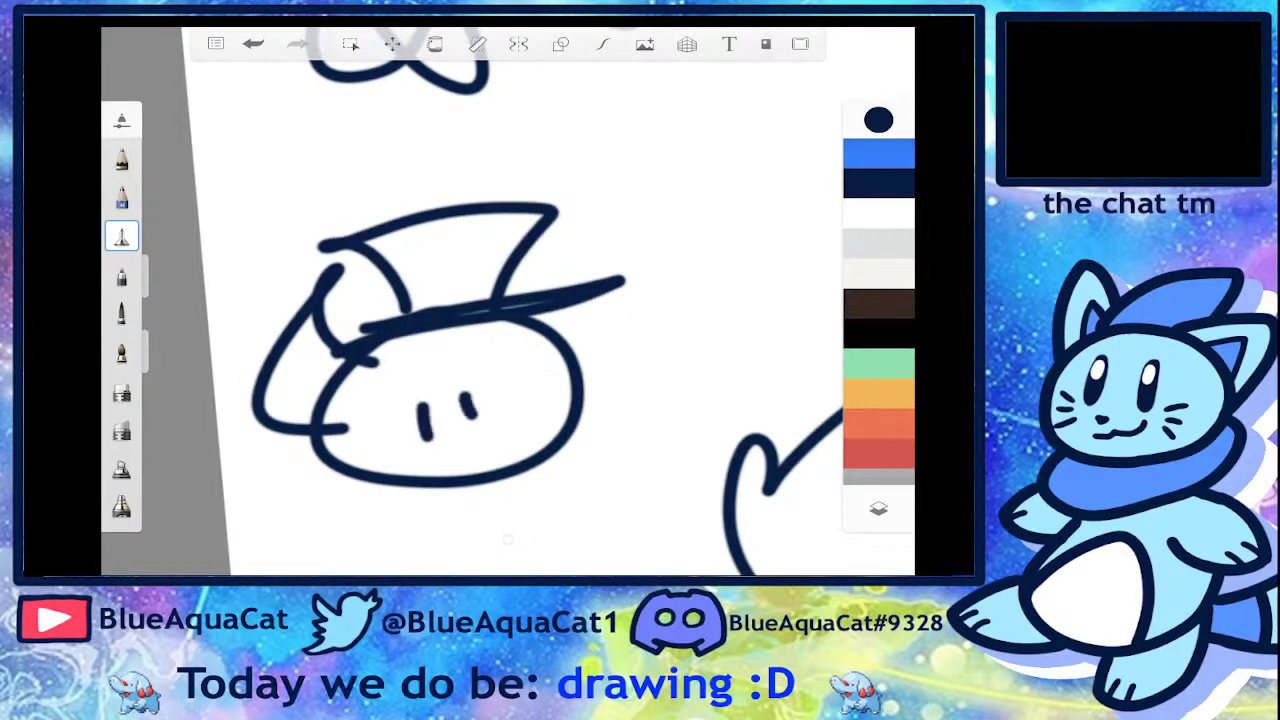
{"action": "left_click_drag", "start_coordinate": [572, 296], "coordinate": [688, 318]}
- Draw a flared body, two legs with feet and two arms under the hatted head
{"action": "scroll", "coordinate": [445, 400], "scroll_direction": "down", "scroll_amount": 2}
{"action": "left_click_drag", "start_coordinate": [462, 366], "coordinate": [522, 372]}
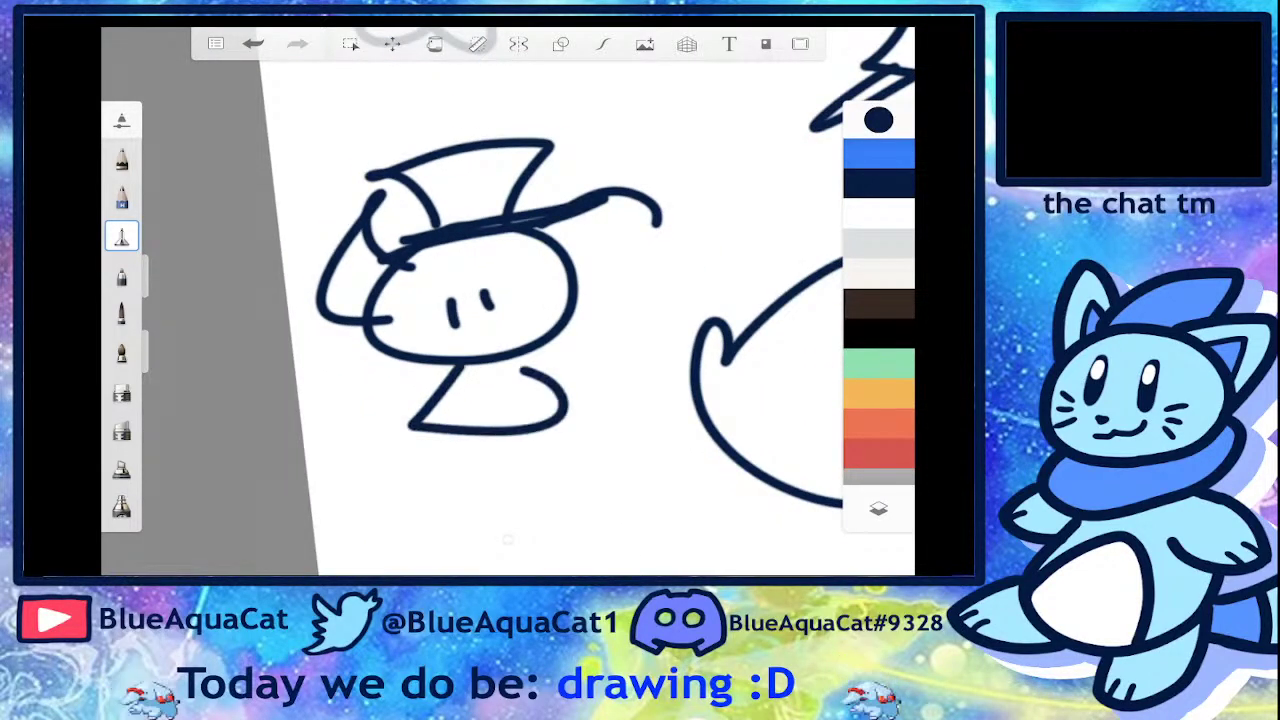
{"action": "left_click_drag", "start_coordinate": [480, 440], "coordinate": [436, 508]}
{"action": "mouse_move", "coordinate": [508, 438]}
{"action": "left_mouse_down"}
{"action": "mouse_move", "coordinate": [525, 478]}
{"action": "mouse_move", "coordinate": [588, 506]}
{"action": "left_mouse_up"}
{"action": "left_click_drag", "start_coordinate": [460, 378], "coordinate": [348, 450]}
{"action": "left_click_drag", "start_coordinate": [508, 366], "coordinate": [565, 402]}
{"action": "left_click_drag", "start_coordinate": [572, 405], "coordinate": [615, 342]}
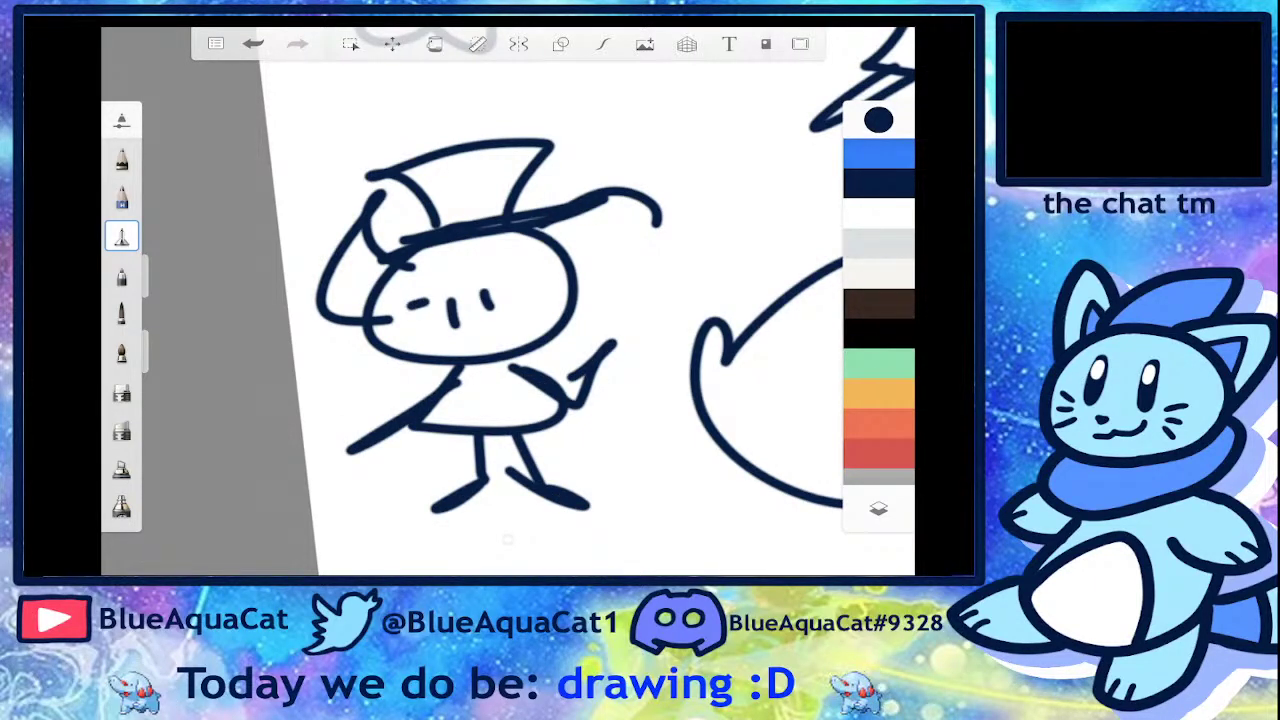
- Scribble dark shading over the hatted figure's body and draw a rounded wing on each side
{"action": "left_click_drag", "start_coordinate": [488, 368], "coordinate": [492, 416]}
{"action": "left_click_drag", "start_coordinate": [436, 382], "coordinate": [458, 420]}
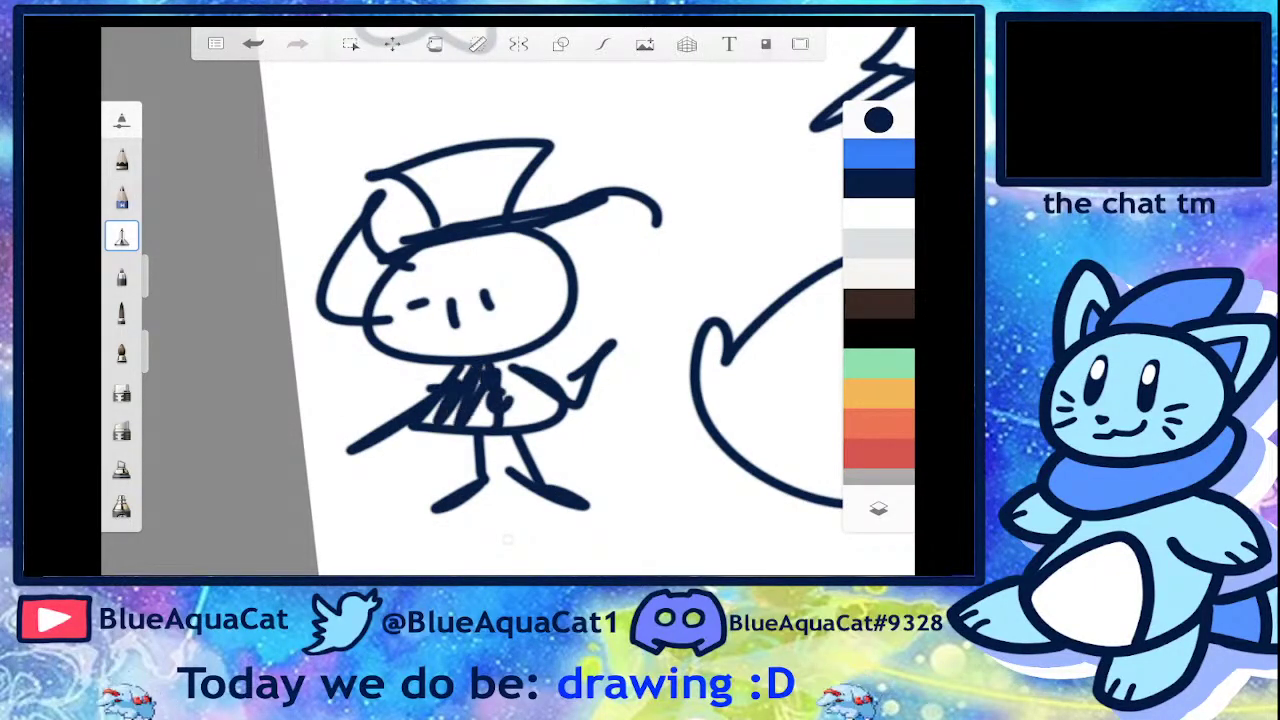
{"action": "mouse_move", "coordinate": [390, 352]}
{"action": "left_mouse_down"}
{"action": "mouse_move", "coordinate": [345, 388]}
{"action": "mouse_move", "coordinate": [430, 400]}
{"action": "left_mouse_up"}
{"action": "left_click_drag", "start_coordinate": [530, 340], "coordinate": [598, 330]}
- Draw a striped, rounded abdomen with a pointed stinger behind the hatted figure's legs
{"action": "left_click_drag", "start_coordinate": [378, 428], "coordinate": [470, 488]}
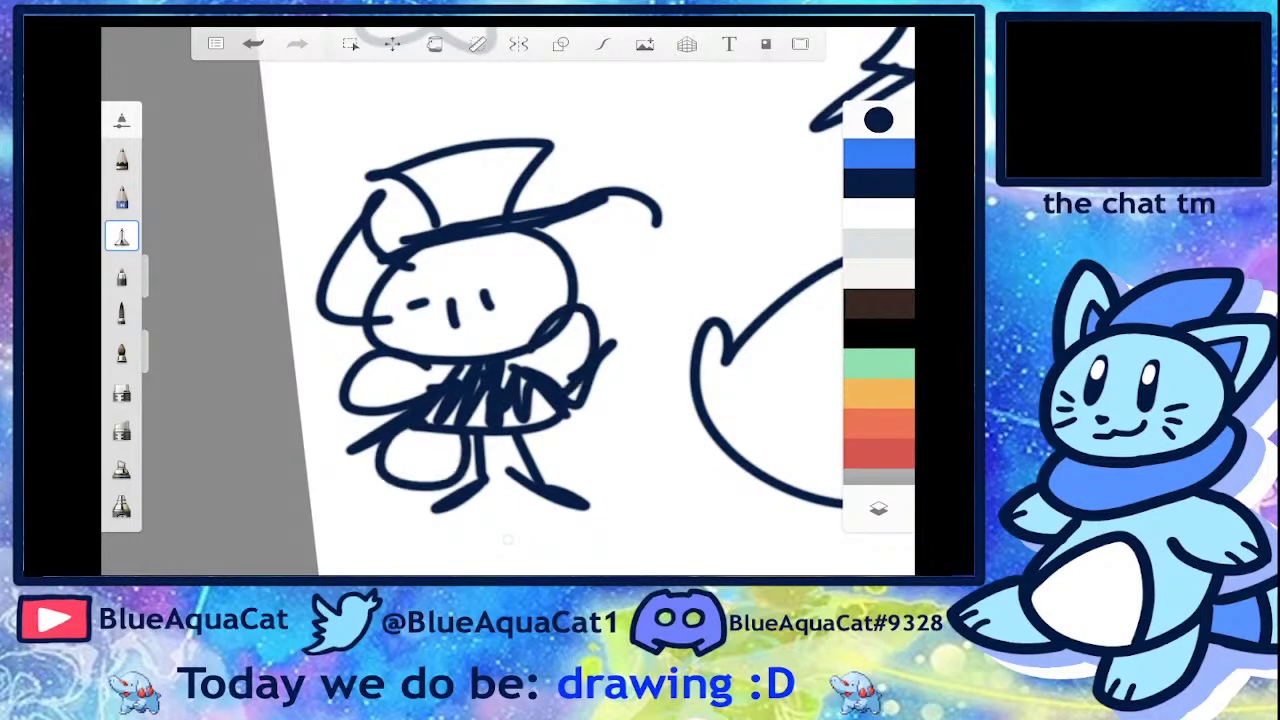
{"action": "left_click_drag", "start_coordinate": [415, 435], "coordinate": [445, 494]}
{"action": "left_click_drag", "start_coordinate": [400, 458], "coordinate": [345, 490]}
- Scribble dark shading over the tall hat of the winged figure
{"action": "scroll", "coordinate": [508, 300], "scroll_direction": "down", "scroll_amount": 5}
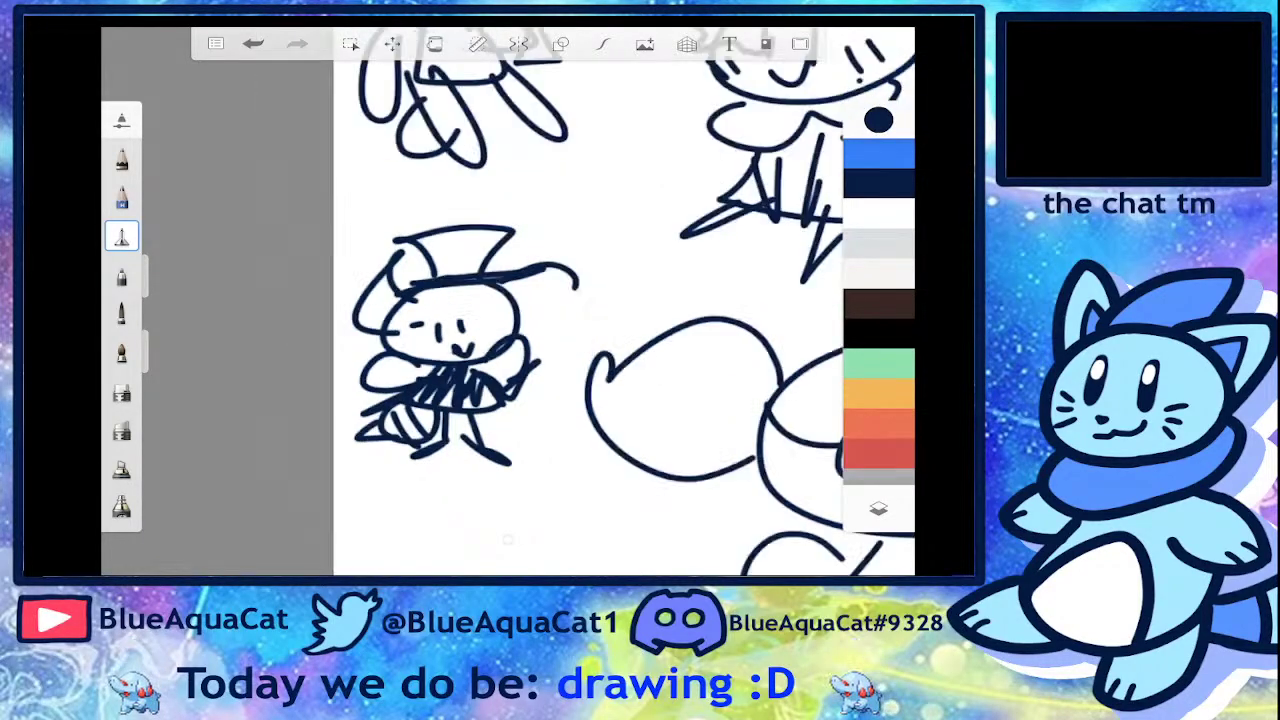
{"action": "scroll", "coordinate": [508, 300], "scroll_direction": "up", "scroll_amount": 4}
{"action": "scroll", "coordinate": [310, 390], "scroll_direction": "up", "scroll_amount": 4}
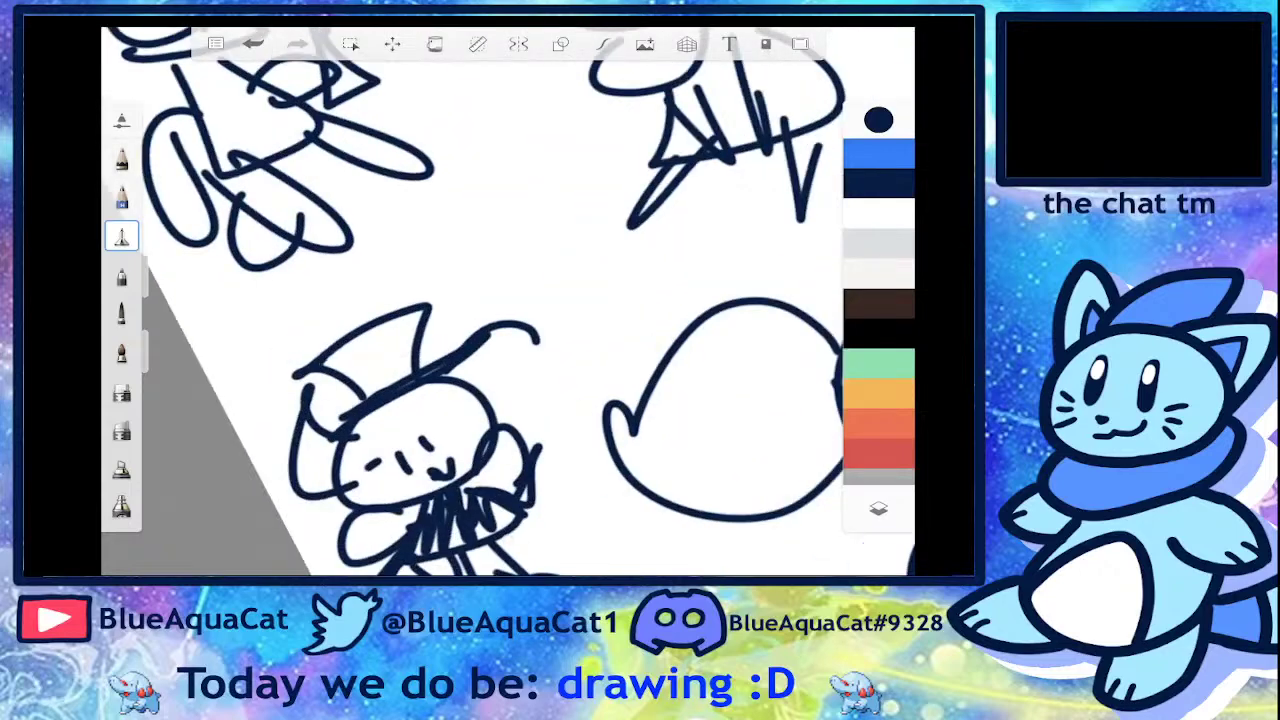
{"action": "mouse_move", "coordinate": [292, 372]}
{"action": "left_mouse_down"}
{"action": "mouse_move", "coordinate": [330, 382]}
{"action": "mouse_move", "coordinate": [336, 368]}
{"action": "left_mouse_up"}
{"action": "scroll", "coordinate": [310, 390], "scroll_direction": "down", "scroll_amount": 4}
{"action": "scroll", "coordinate": [508, 300], "scroll_direction": "down", "scroll_amount": 3}
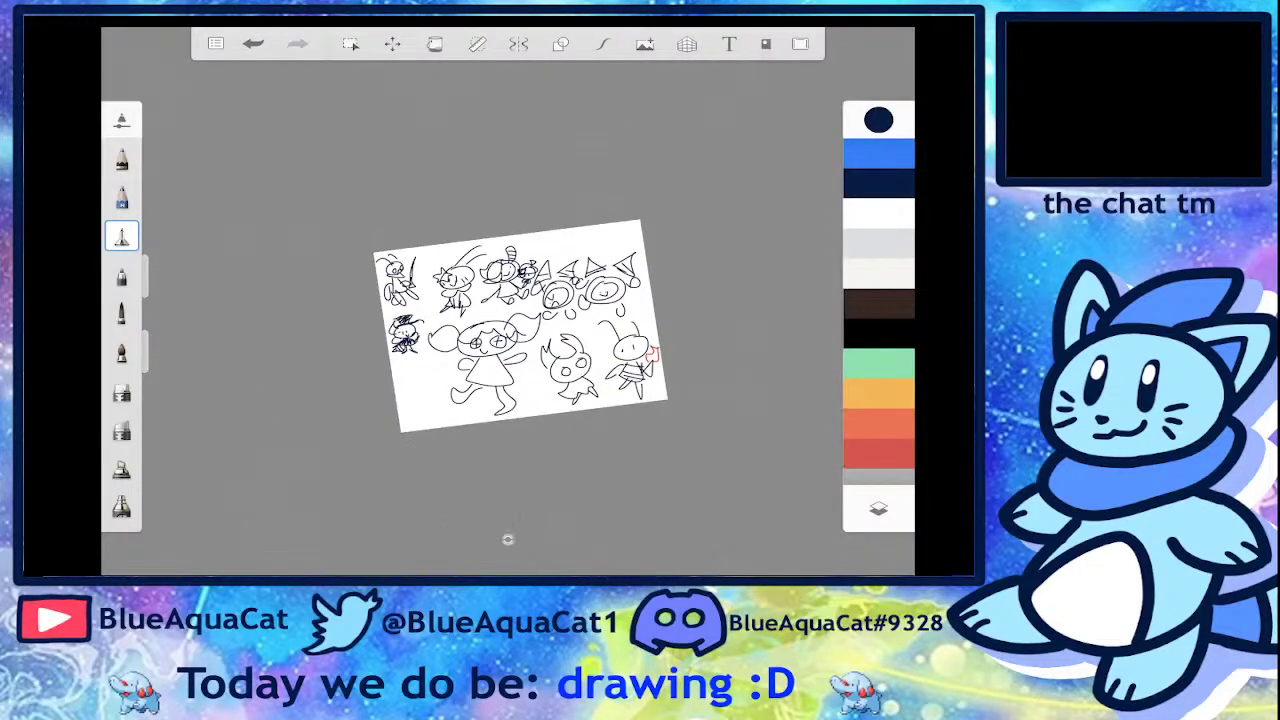
- Add a second dot eye to the frowning double-oval head
{"action": "scroll", "coordinate": [508, 300], "scroll_direction": "up", "scroll_amount": 5}
{"action": "scroll", "coordinate": [450, 300], "scroll_direction": "up", "scroll_amount": 1}
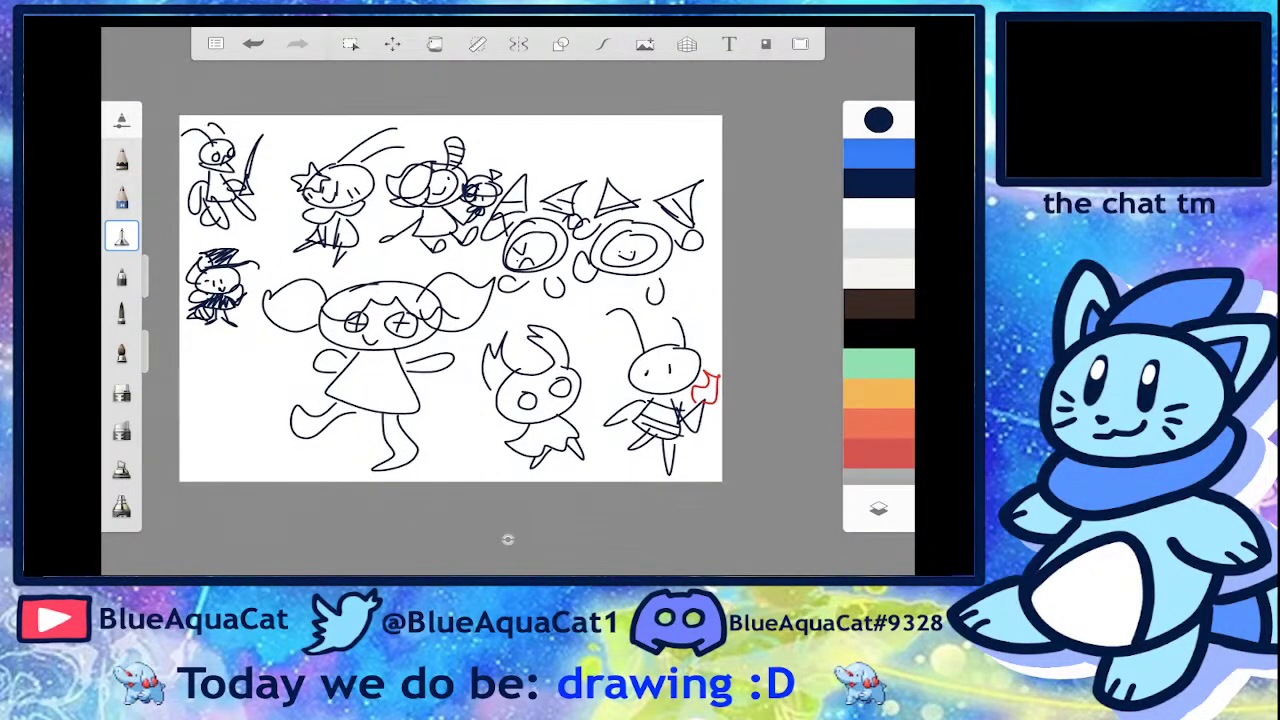
{"action": "scroll", "coordinate": [535, 245], "scroll_direction": "up", "scroll_amount": 8}
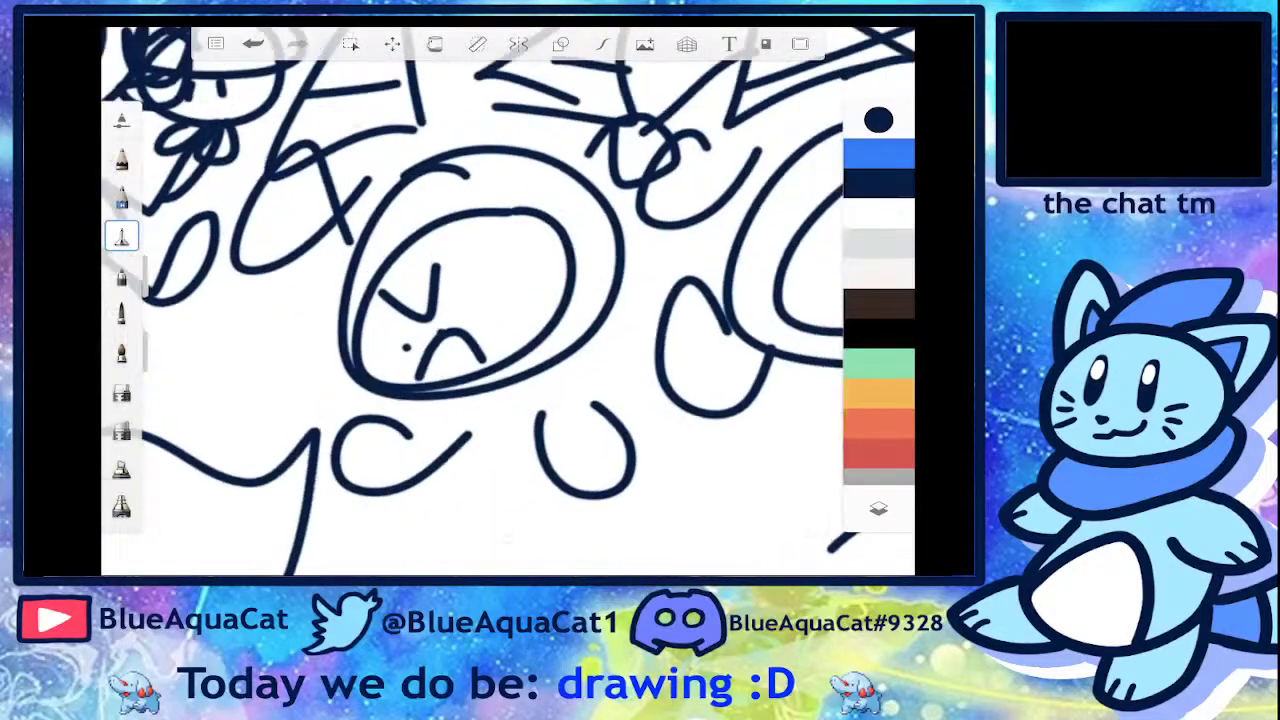
{"action": "scroll", "coordinate": [508, 300], "scroll_direction": "down", "scroll_amount": 5}
{"action": "scroll", "coordinate": [530, 360], "scroll_direction": "up", "scroll_amount": 6}
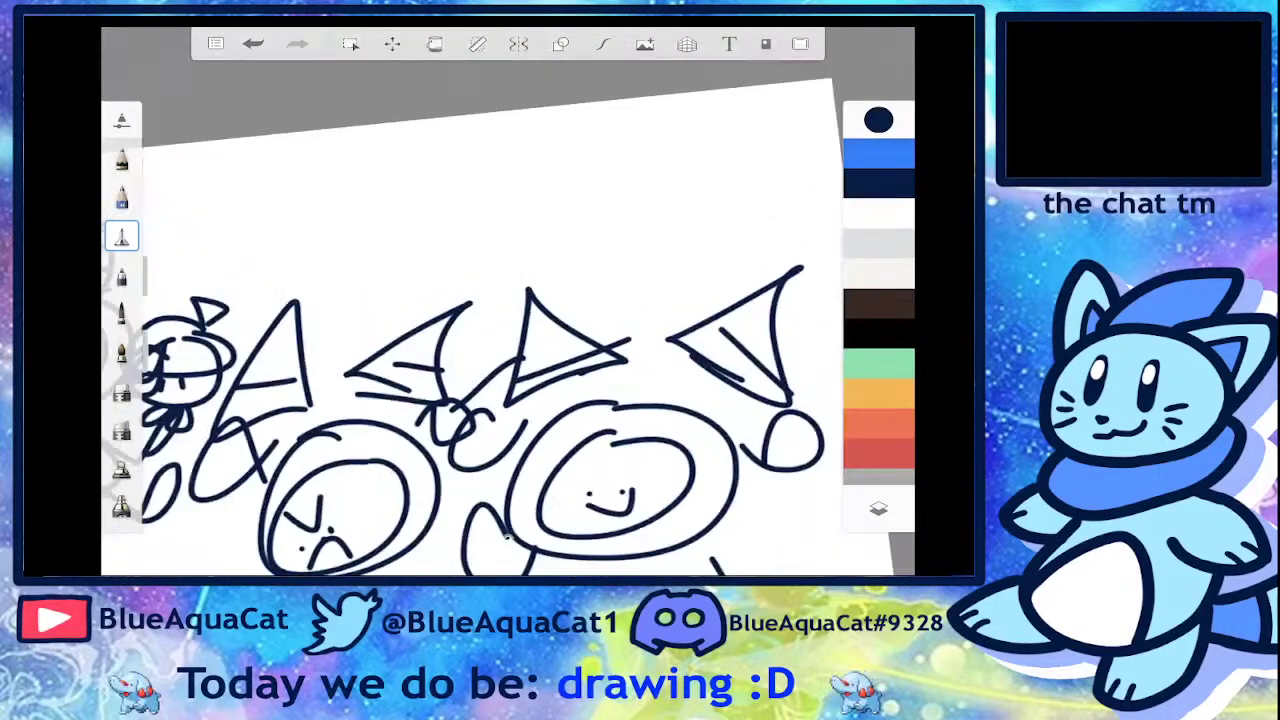
- Draw a round head wearing a tall pointed hat with a wide curved brim in the space below the dark-hatted bee figure
{"action": "scroll", "coordinate": [507, 539], "scroll_direction": "down", "scroll_amount": 6}
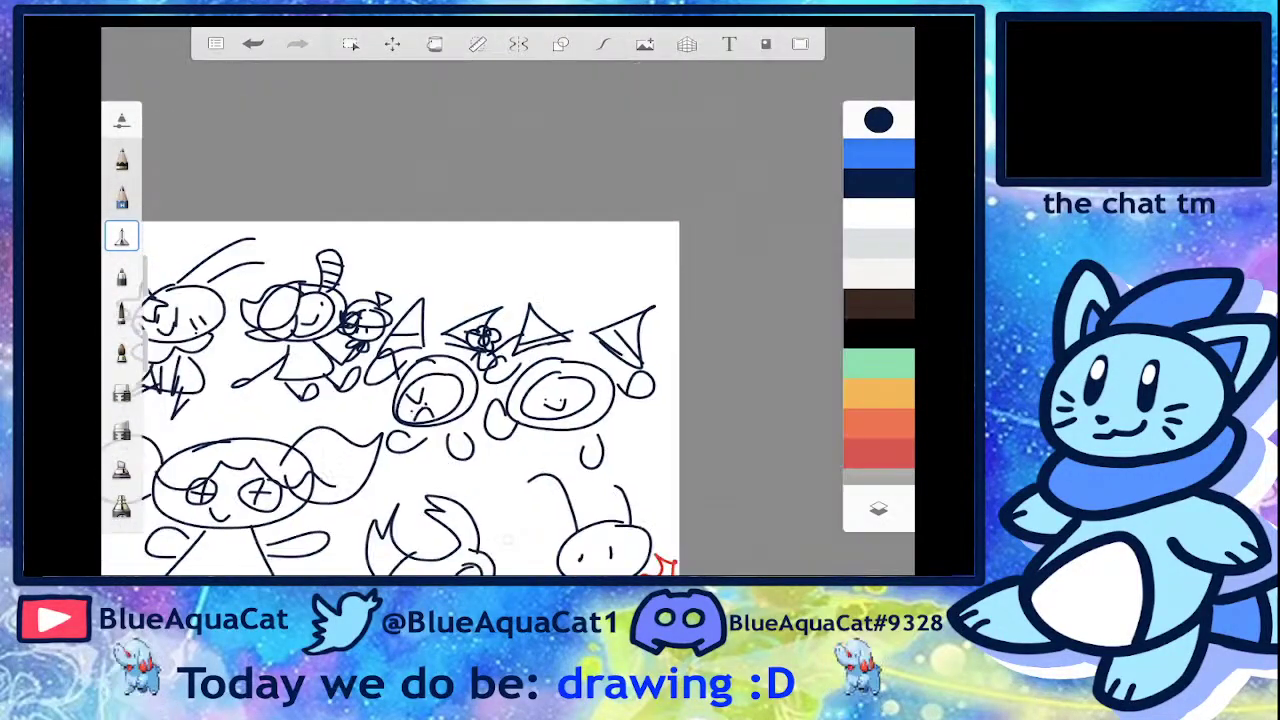
{"action": "scroll", "coordinate": [507, 539], "scroll_direction": "up", "scroll_amount": 4}
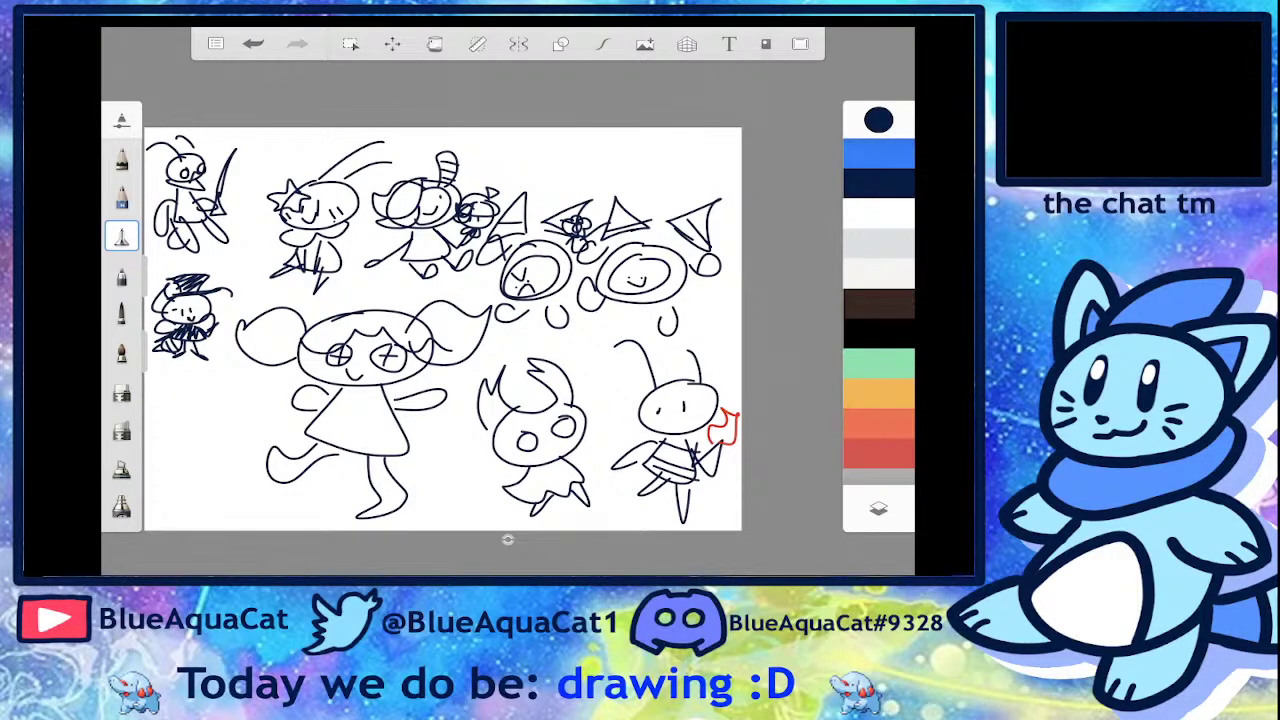
{"action": "scroll", "coordinate": [440, 330], "scroll_direction": "up", "scroll_amount": 5}
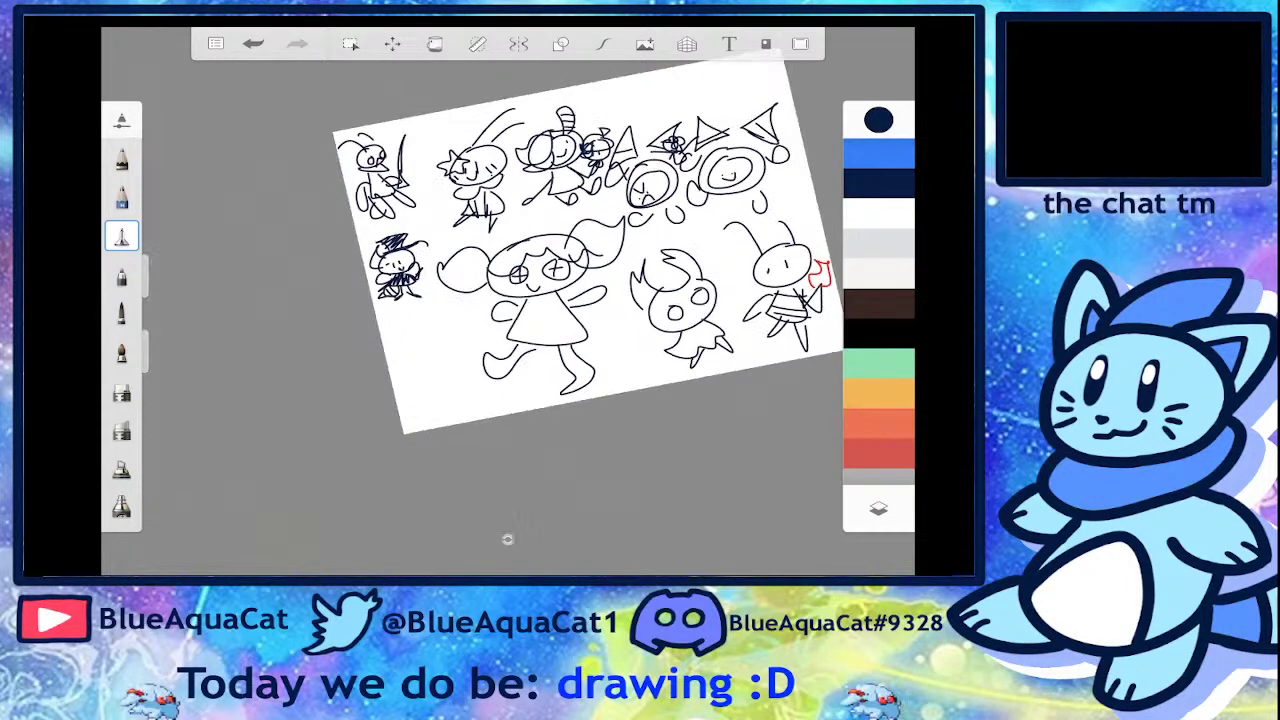
{"action": "mouse_move", "coordinate": [370, 392]}
{"action": "left_mouse_down"}
{"action": "mouse_move", "coordinate": [475, 440]}
{"action": "mouse_move", "coordinate": [372, 398]}
{"action": "left_mouse_up"}
{"action": "mouse_move", "coordinate": [400, 378]}
{"action": "left_mouse_down"}
{"action": "mouse_move", "coordinate": [252, 445]}
{"action": "mouse_move", "coordinate": [495, 345]}
{"action": "left_mouse_up"}
{"action": "left_click_drag", "start_coordinate": [265, 378], "coordinate": [410, 372]}
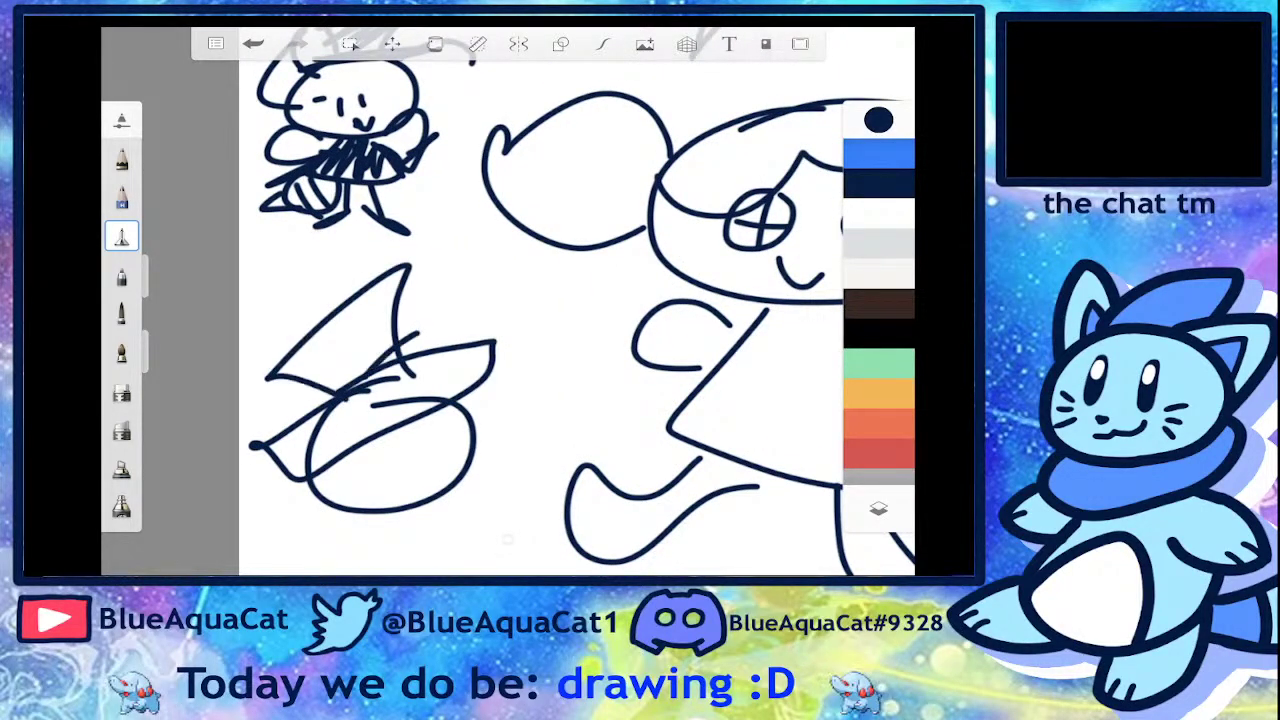
- Give the pointed-hat figure dot eyes and a smile, and add a small body with thin arms and legs
{"action": "left_click_drag", "start_coordinate": [365, 488], "coordinate": [430, 443]}
{"action": "scroll", "coordinate": [400, 350], "scroll_direction": "up", "scroll_amount": 2}
{"action": "mouse_move", "coordinate": [335, 463]}
{"action": "left_mouse_down"}
{"action": "mouse_move", "coordinate": [312, 515]}
{"action": "mouse_move", "coordinate": [428, 520]}
{"action": "left_mouse_up"}
{"action": "mouse_move", "coordinate": [395, 455]}
{"action": "left_mouse_down"}
{"action": "mouse_move", "coordinate": [343, 524]}
{"action": "mouse_move", "coordinate": [435, 548]}
{"action": "mouse_move", "coordinate": [476, 488]}
{"action": "left_mouse_up"}
{"action": "left_click_drag", "start_coordinate": [355, 525], "coordinate": [385, 562]}
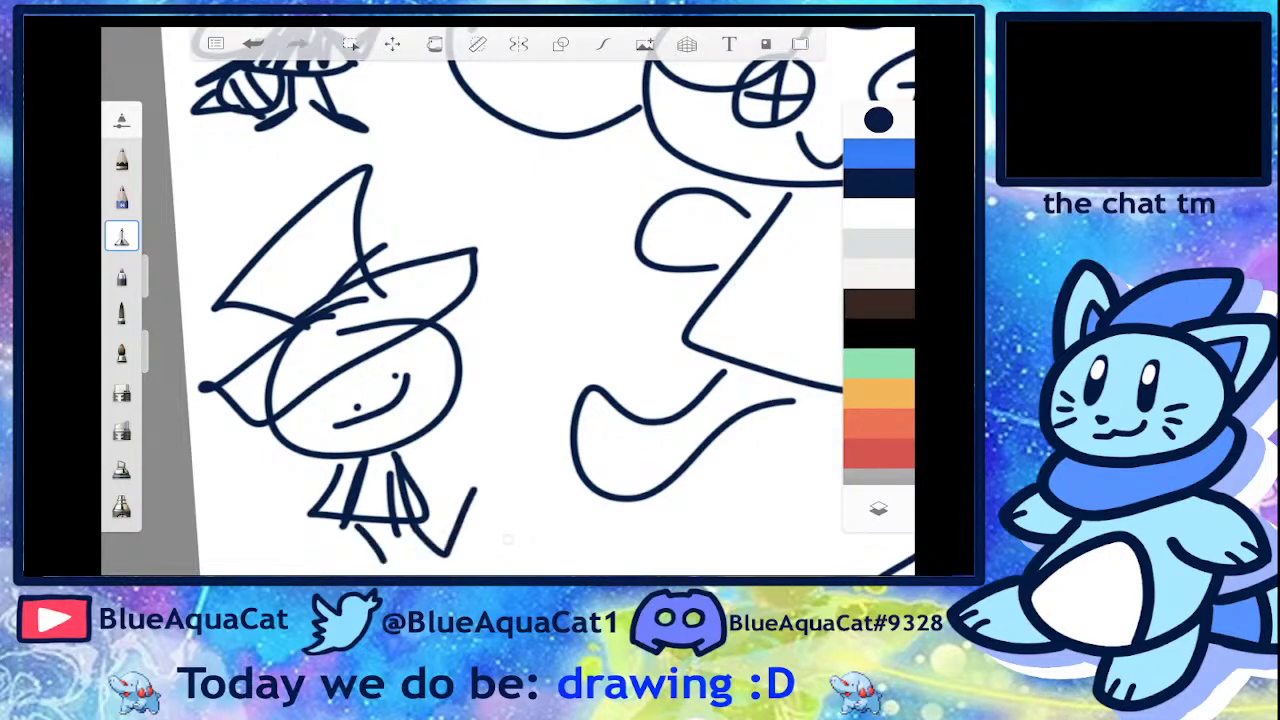
{"action": "mouse_move", "coordinate": [335, 495]}
{"action": "left_mouse_down"}
{"action": "mouse_move", "coordinate": [285, 549]}
{"action": "mouse_move", "coordinate": [250, 553]}
{"action": "left_mouse_up"}
{"action": "left_click_drag", "start_coordinate": [445, 530], "coordinate": [495, 495]}
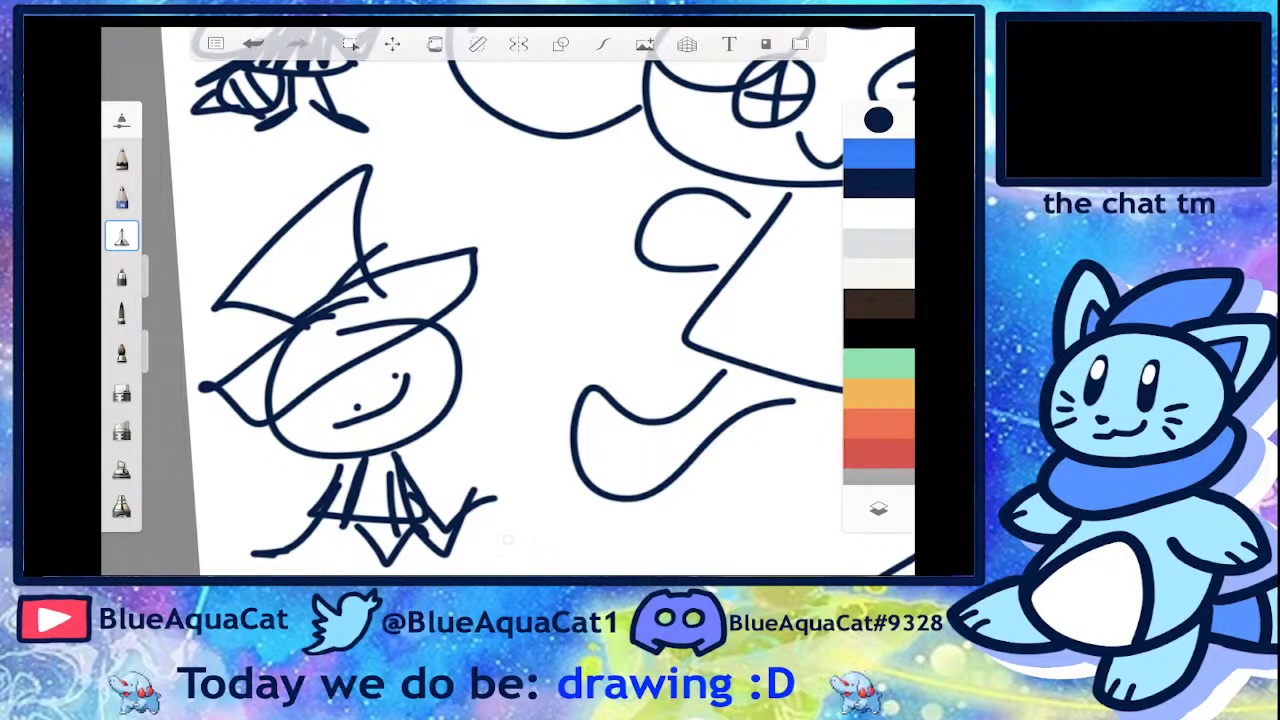
- Draw a small lumpy face with round eyes and a wide toothy grin beside the pointed-hat figure, below the pigtailed girl's raised foot
{"action": "scroll", "coordinate": [508, 300], "scroll_direction": "down", "scroll_amount": 3}
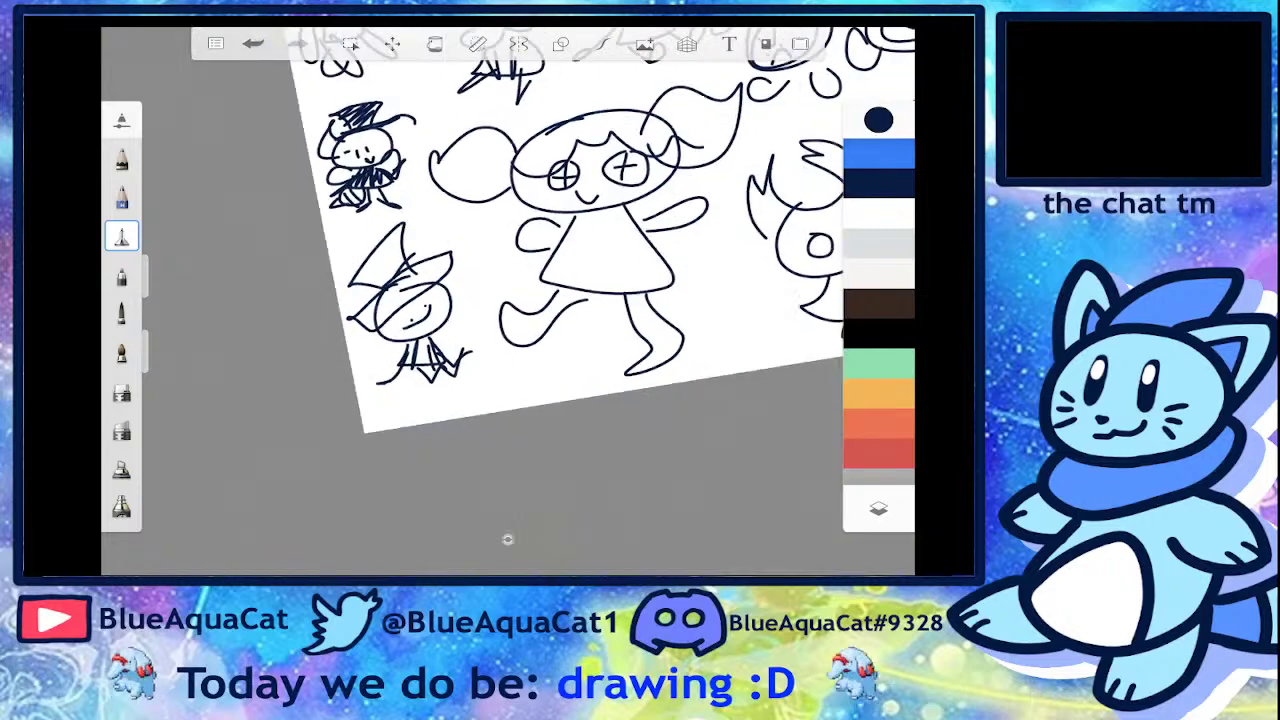
{"action": "scroll", "coordinate": [508, 300], "scroll_direction": "up", "scroll_amount": 5}
{"action": "mouse_move", "coordinate": [490, 335]}
{"action": "left_mouse_down"}
{"action": "mouse_move", "coordinate": [365, 378]}
{"action": "mouse_move", "coordinate": [505, 440]}
{"action": "mouse_move", "coordinate": [470, 325]}
{"action": "left_mouse_up"}
{"action": "mouse_move", "coordinate": [433, 372]}
{"action": "left_mouse_down"}
{"action": "mouse_move", "coordinate": [435, 396]}
{"action": "mouse_move", "coordinate": [424, 394]}
{"action": "left_mouse_up"}
{"action": "mouse_move", "coordinate": [502, 350]}
{"action": "left_mouse_down"}
{"action": "mouse_move", "coordinate": [528, 389]}
{"action": "mouse_move", "coordinate": [462, 426]}
{"action": "mouse_move", "coordinate": [520, 372]}
{"action": "left_mouse_up"}
{"action": "left_click_drag", "start_coordinate": [440, 412], "coordinate": [440, 424]}
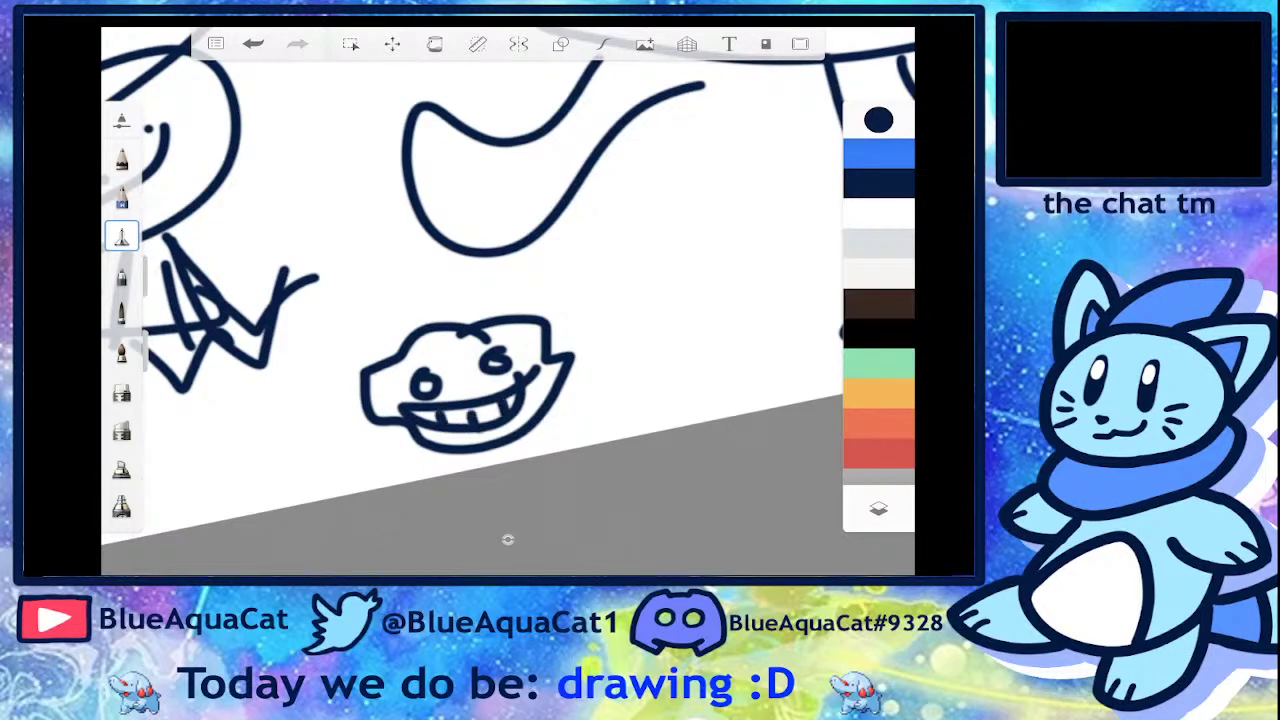
- Add wavy lines down the front of the pigtailed girl's dress and a scalloped trim along its hem
{"action": "scroll", "coordinate": [508, 300], "scroll_direction": "down", "scroll_amount": 10}
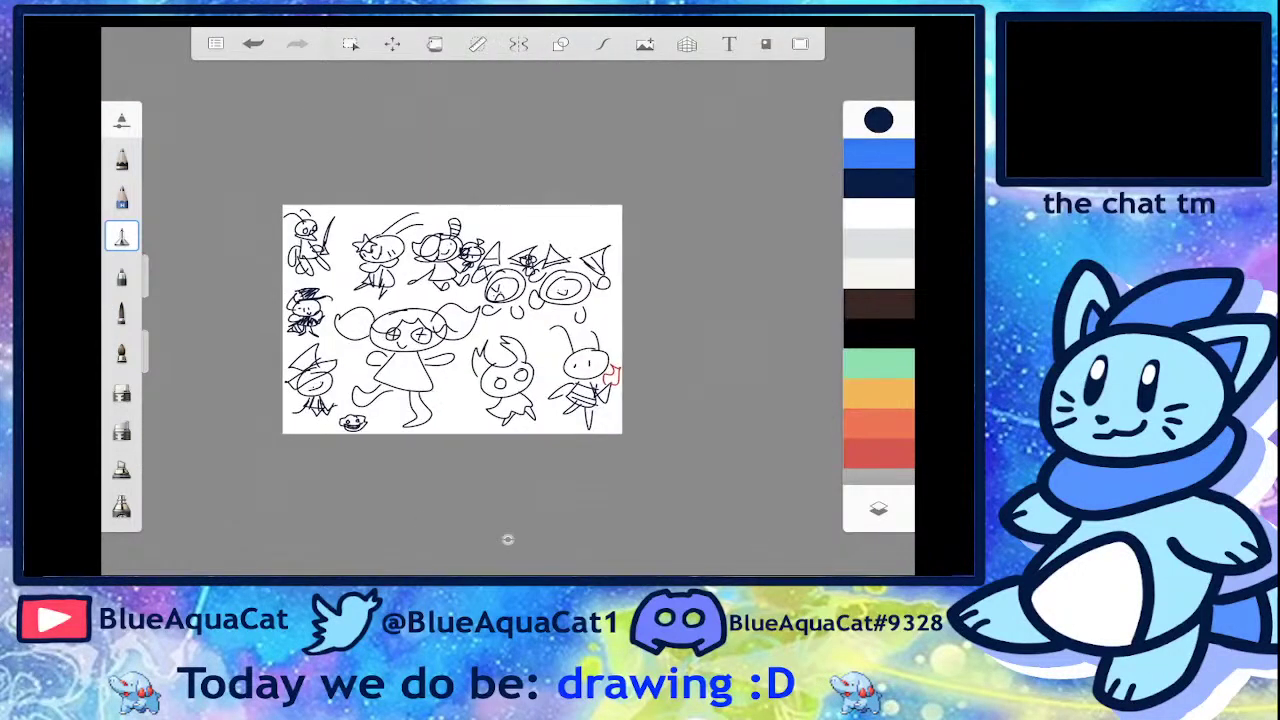
{"action": "scroll", "coordinate": [508, 540], "scroll_direction": "up", "scroll_amount": 3}
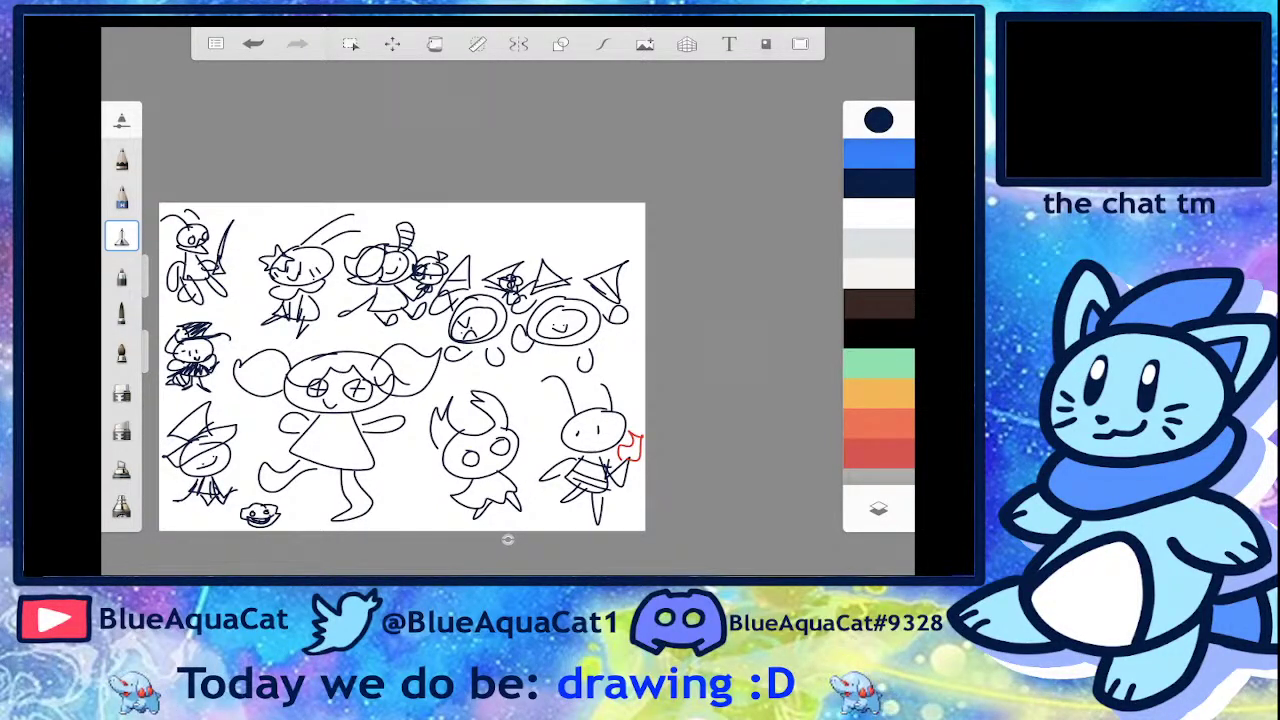
{"action": "scroll", "coordinate": [470, 310], "scroll_direction": "up", "scroll_amount": 3}
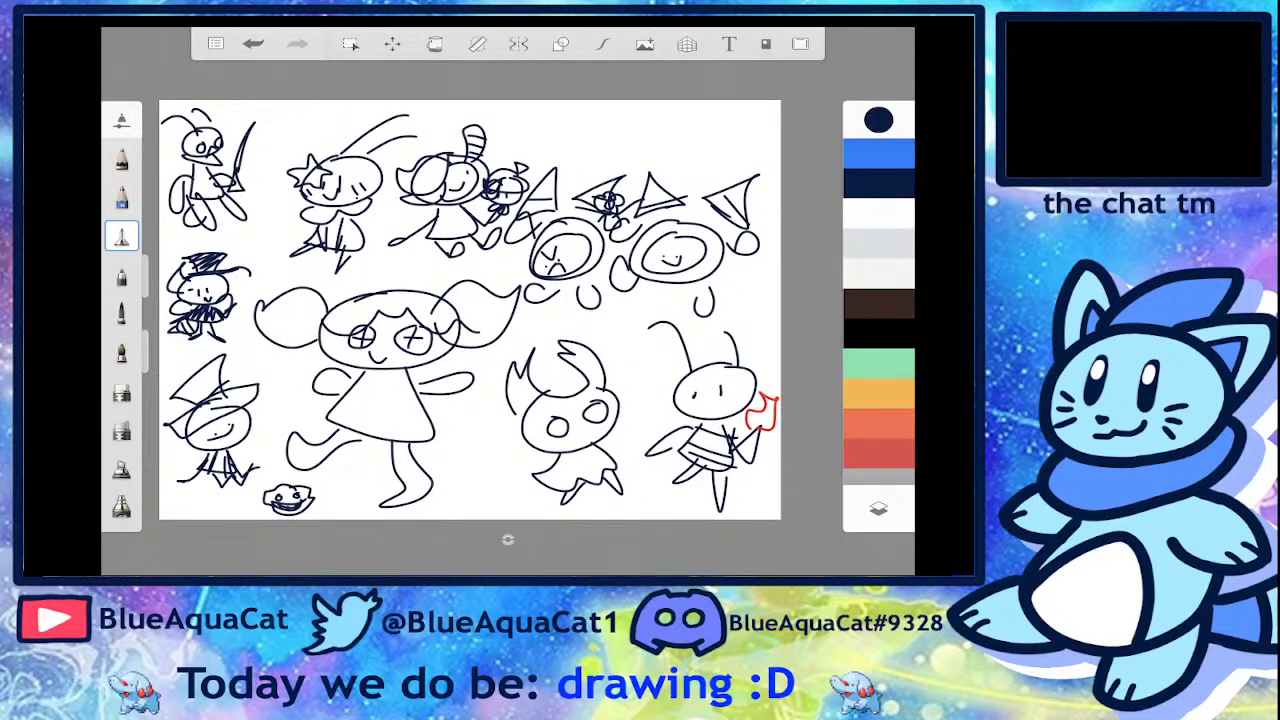
{"action": "scroll", "coordinate": [470, 310], "scroll_direction": "up", "scroll_amount": 3}
{"action": "left_click_drag", "start_coordinate": [390, 354], "coordinate": [318, 465]}
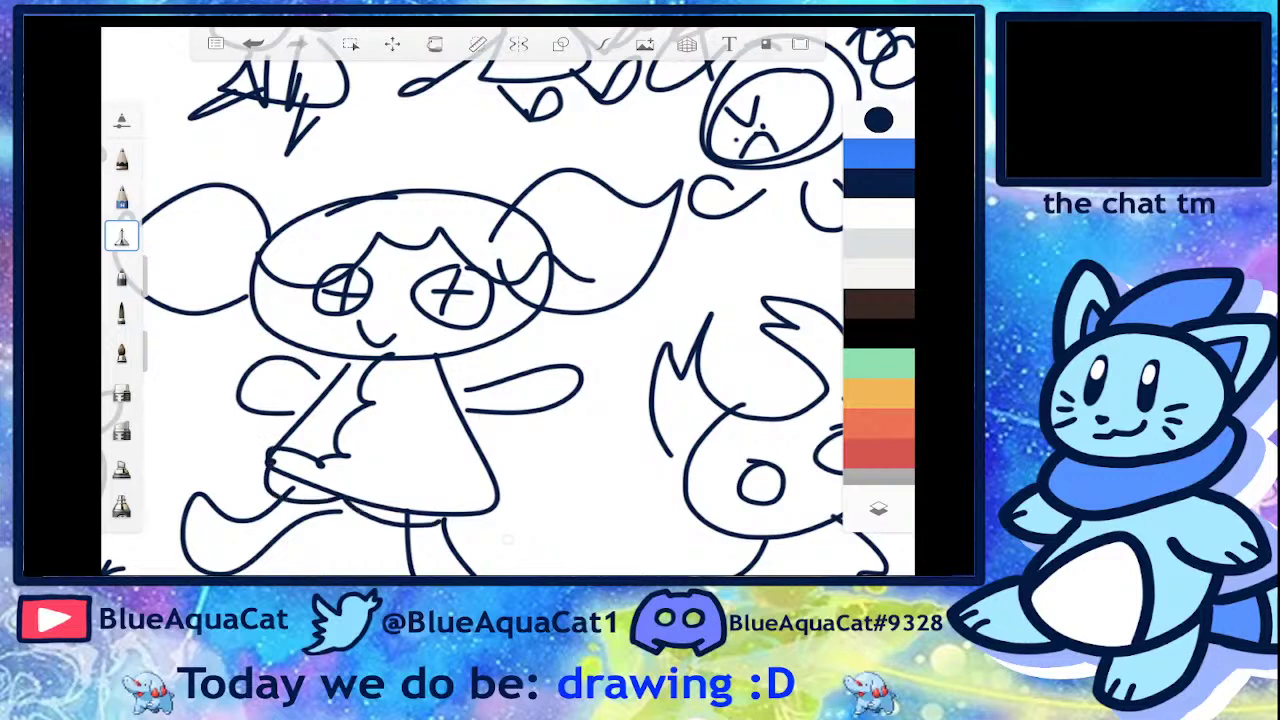
{"action": "left_click_drag", "start_coordinate": [498, 498], "coordinate": [380, 468]}
{"action": "left_click_drag", "start_coordinate": [390, 390], "coordinate": [400, 458]}
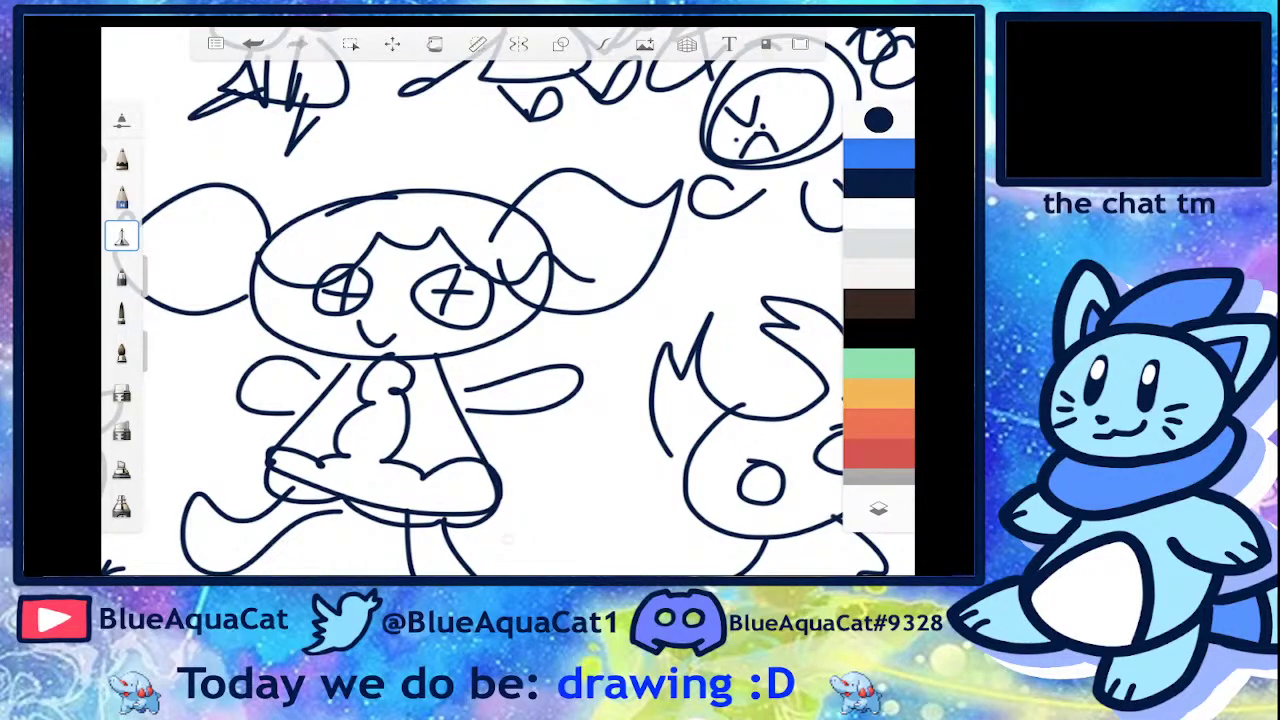
- Draw flared sleeves over the pigtailed girl's arms and add rounded, lined cuffs on both sides
{"action": "left_click_drag", "start_coordinate": [322, 356], "coordinate": [334, 384]}
{"action": "left_click_drag", "start_coordinate": [310, 370], "coordinate": [280, 410]}
{"action": "left_click_drag", "start_coordinate": [280, 414], "coordinate": [262, 458]}
{"action": "left_click_drag", "start_coordinate": [440, 372], "coordinate": [512, 350]}
{"action": "left_click_drag", "start_coordinate": [520, 360], "coordinate": [520, 415]}
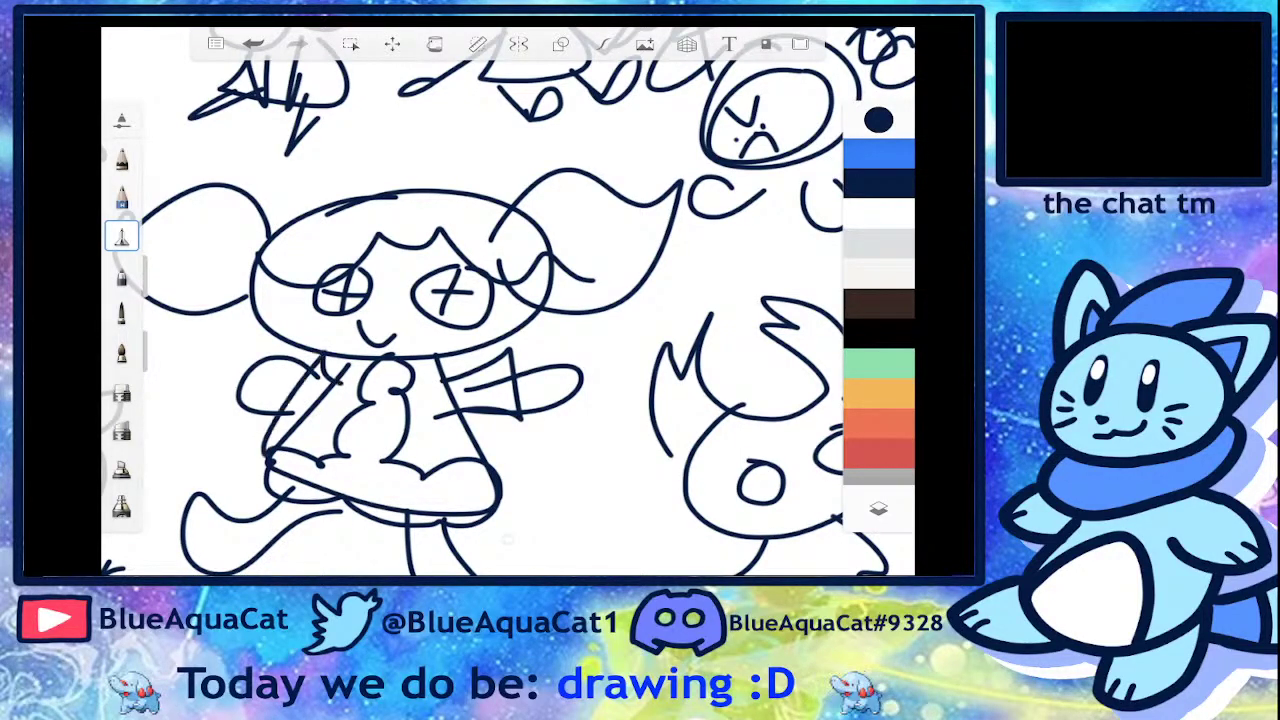
{"action": "left_click_drag", "start_coordinate": [500, 345], "coordinate": [490, 400]}
{"action": "left_click_drag", "start_coordinate": [515, 340], "coordinate": [520, 425]}
{"action": "left_click_drag", "start_coordinate": [480, 388], "coordinate": [545, 380]}
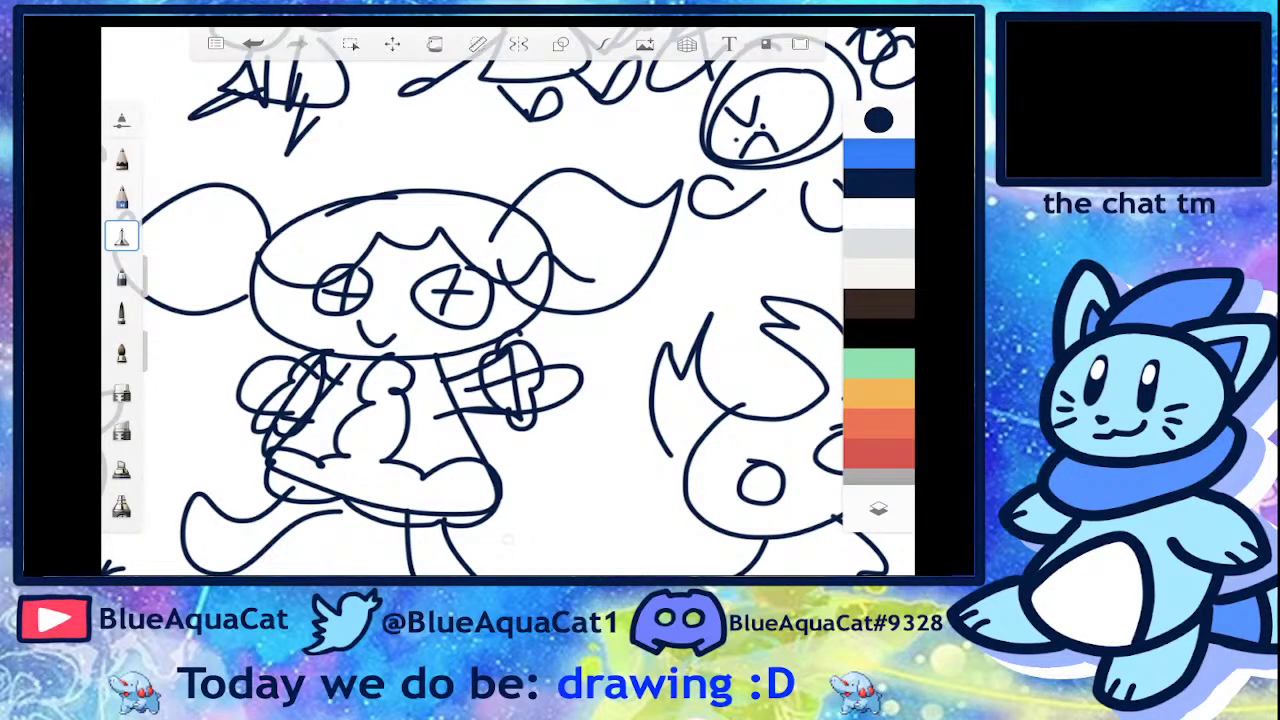
{"action": "scroll", "coordinate": [458, 300], "scroll_direction": "down", "scroll_amount": 5}
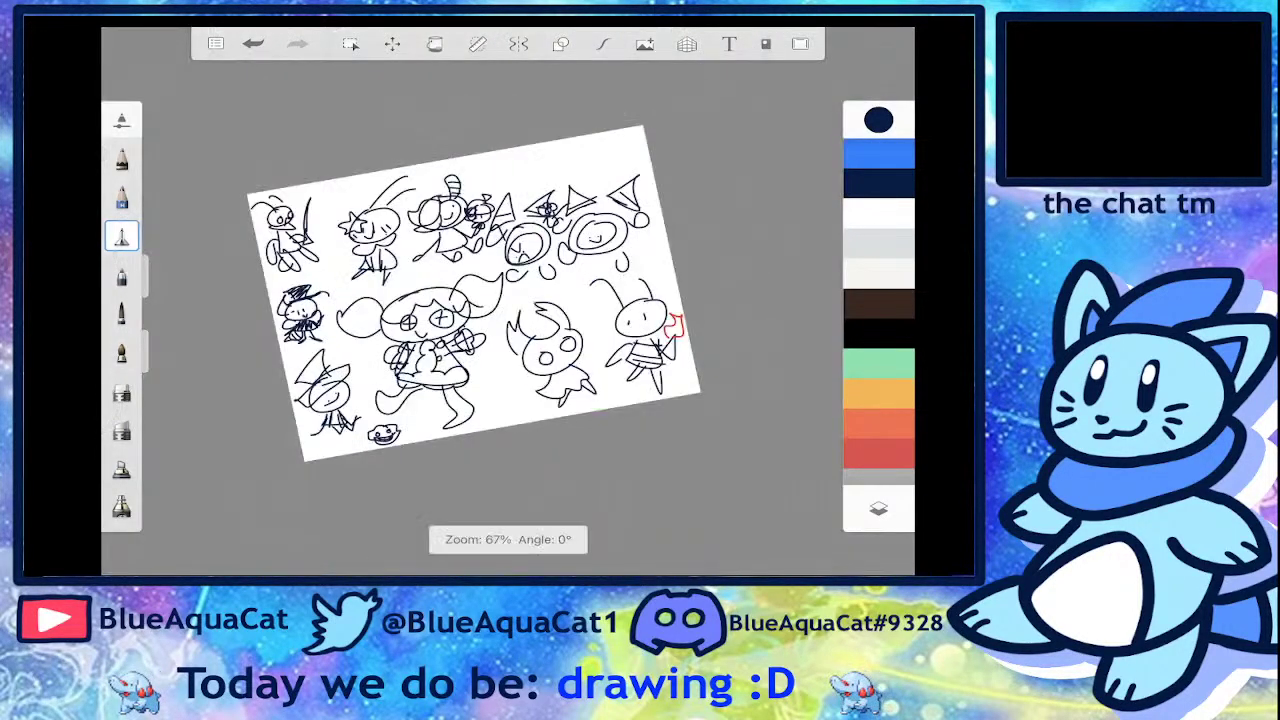
{"action": "left_click", "coordinate": [215, 43]}
{"action": "left_click", "coordinate": [461, 335]}
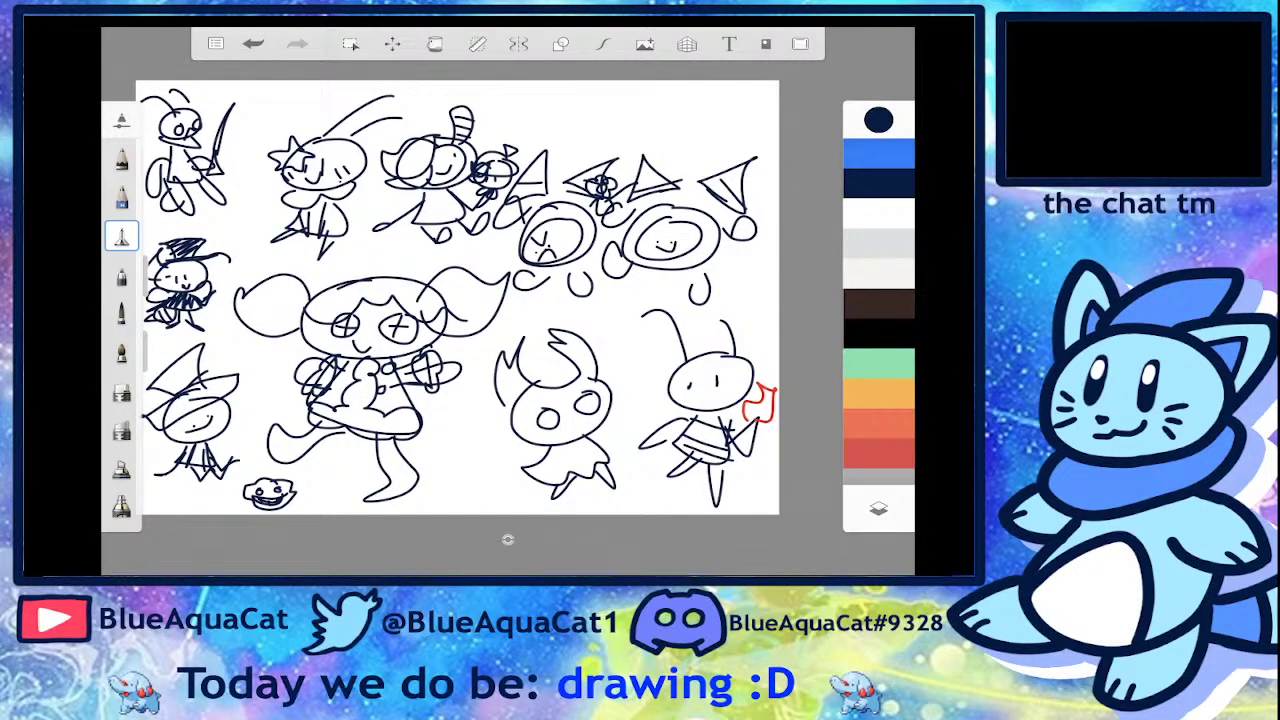
{"action": "scroll", "coordinate": [479, 293], "scroll_direction": "down", "scroll_amount": 2}
- Switch to Discord, close the user settings and look through the channel list of The Bluwu Shrine server
{"action": "left_click_drag", "start_coordinate": [507, 570], "coordinate": [507, 380]}
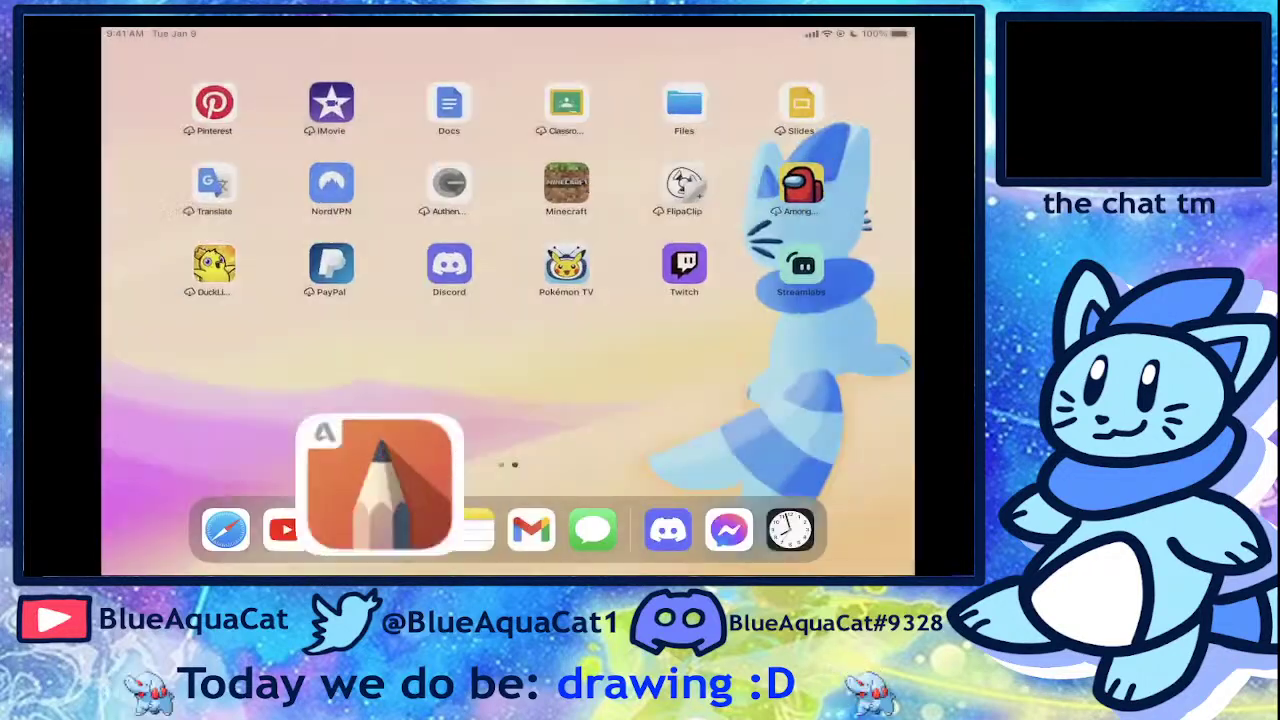
{"action": "left_click", "coordinate": [664, 530]}
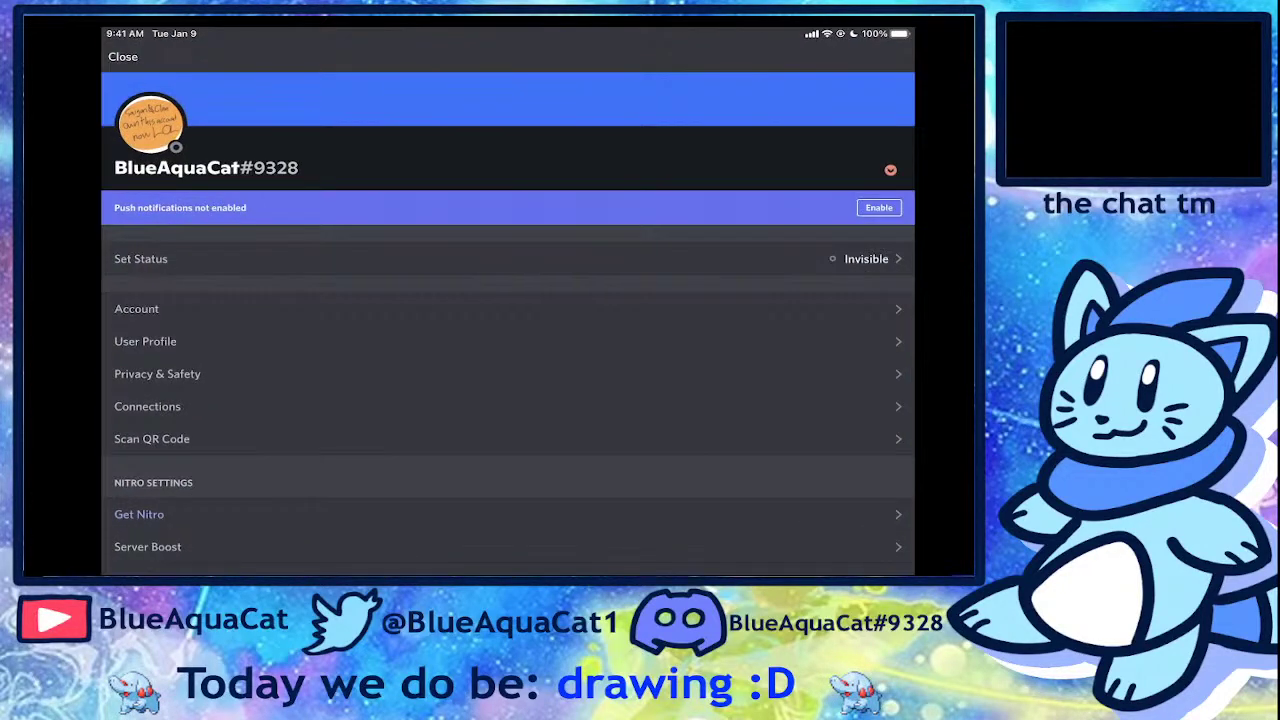
{"action": "left_click", "coordinate": [123, 56]}
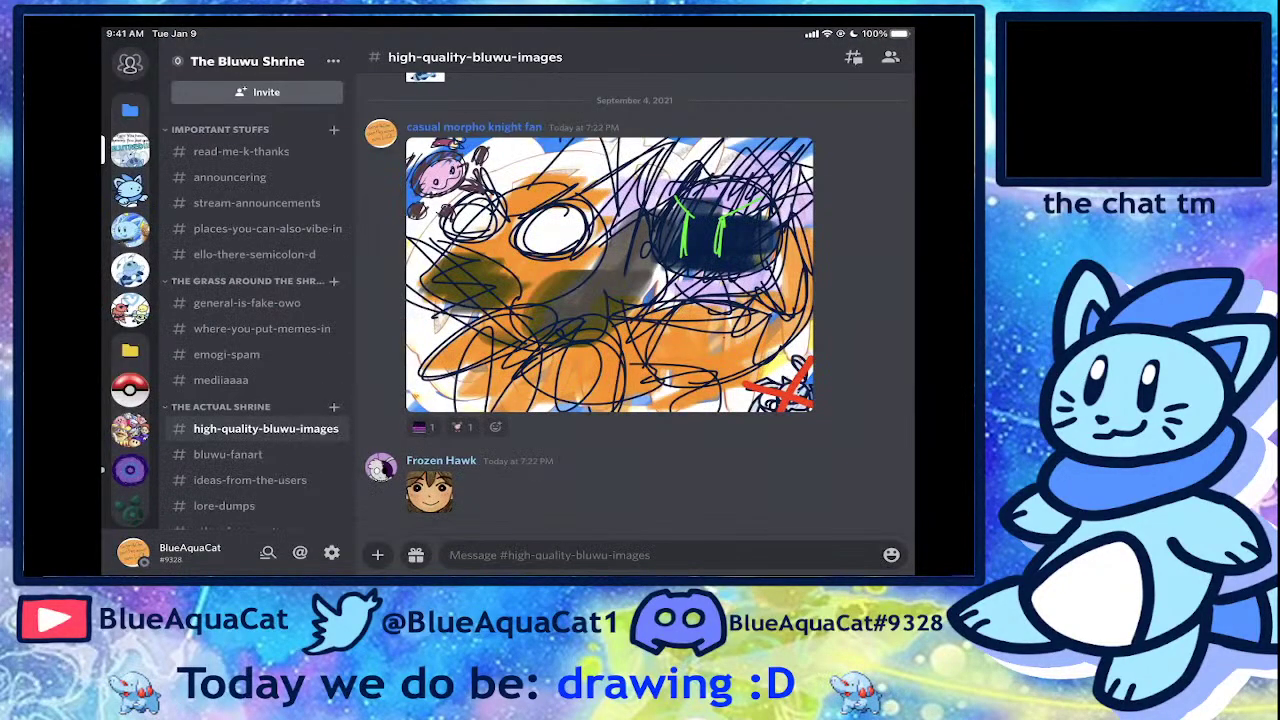
{"action": "scroll", "coordinate": [256, 300], "scroll_direction": "down", "scroll_amount": 2}
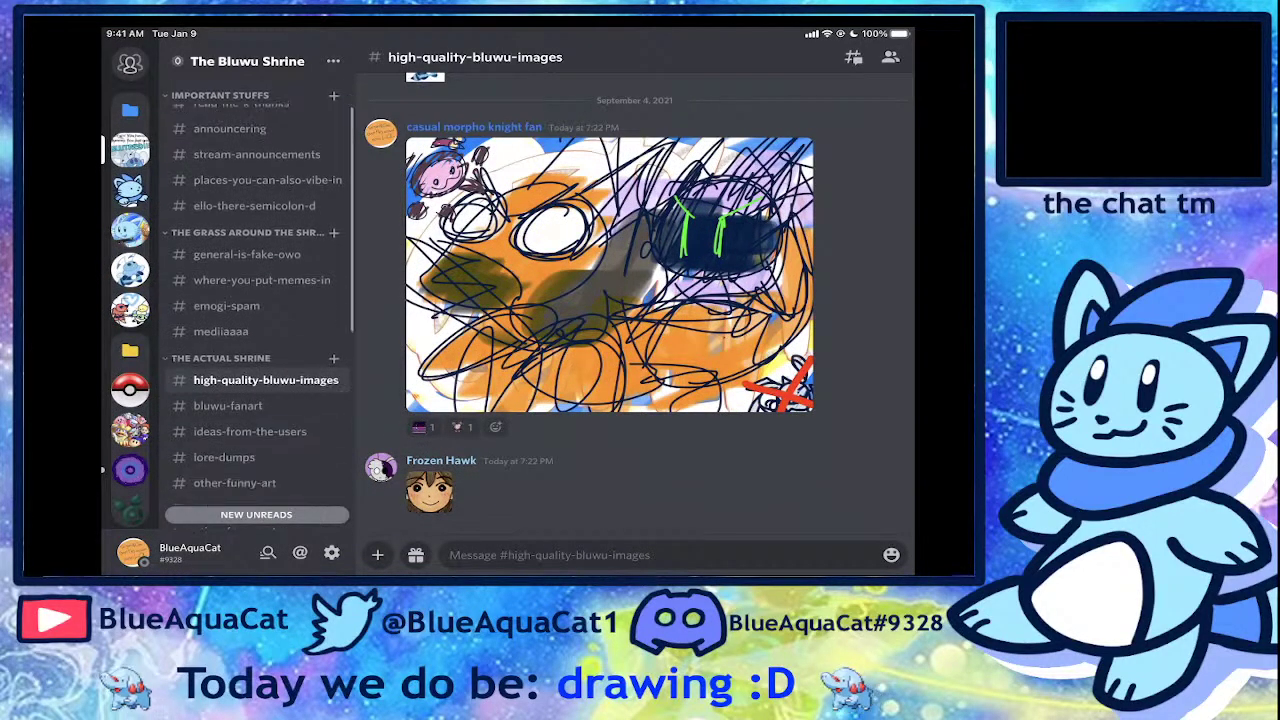